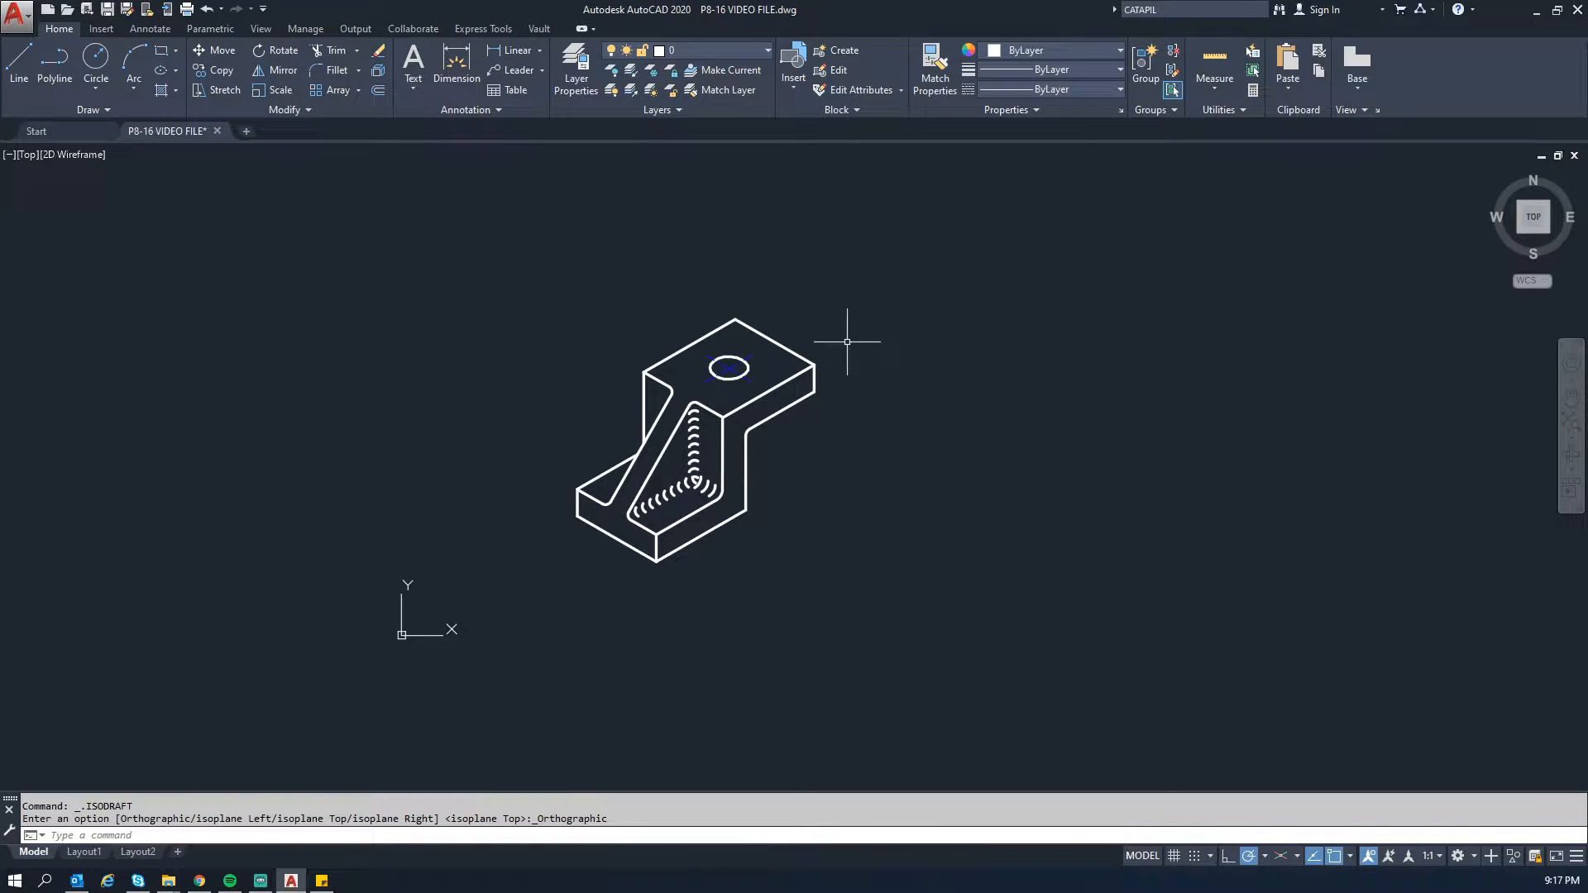
middle_click_drag(886, 344, 755, 350)
middle_click_drag(531, 419, 628, 405)
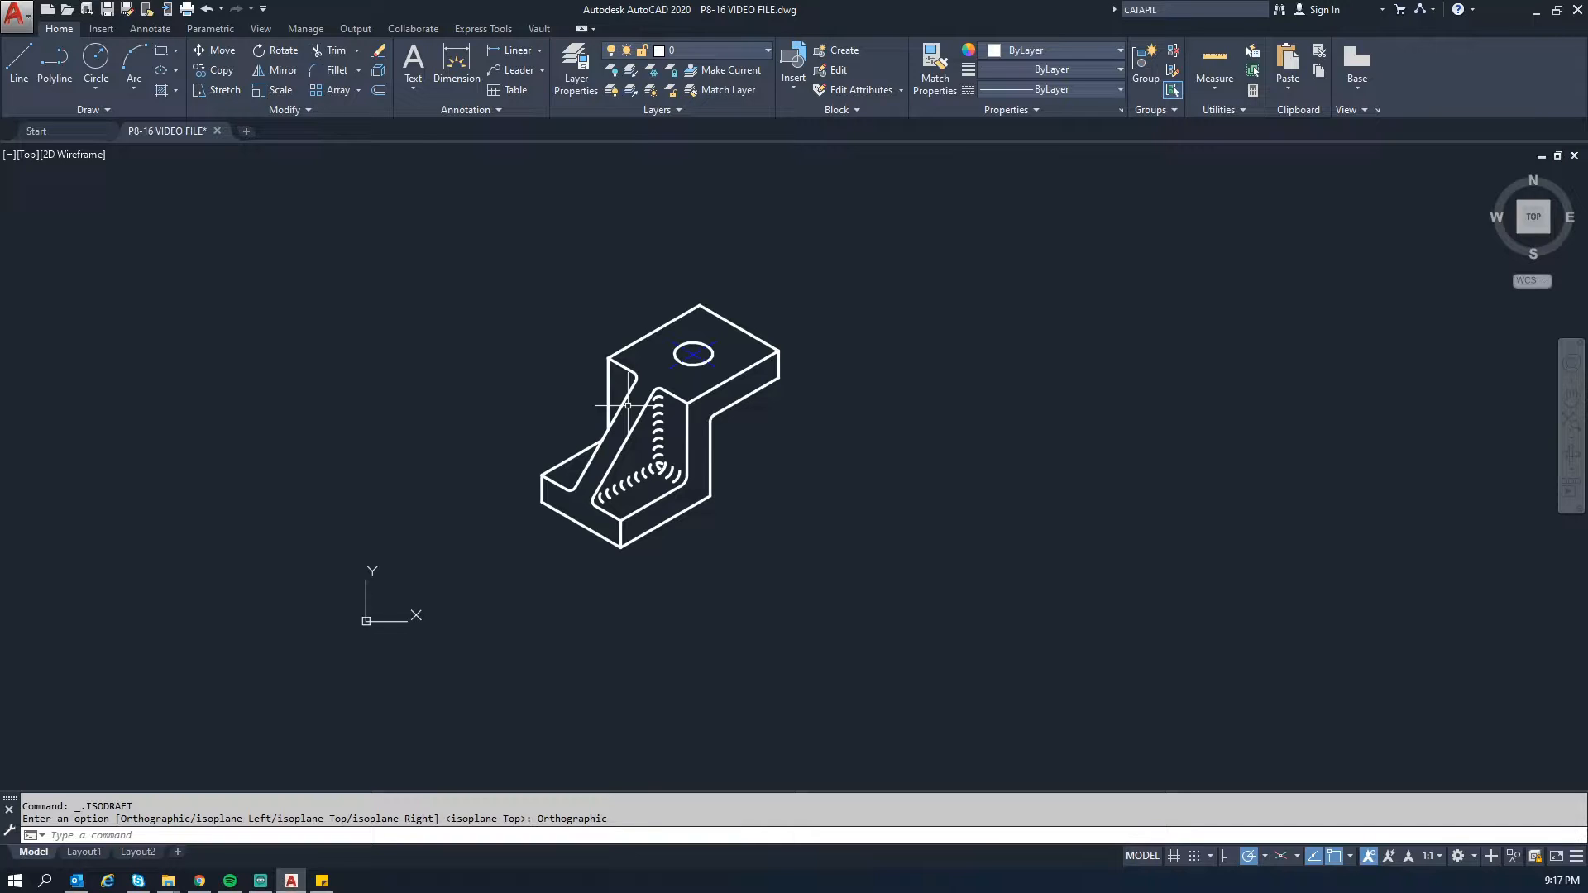
type("L")
key("Return")
left_click(454, 616)
left_click(542, 538)
key("Escape")
left_click(533, 528)
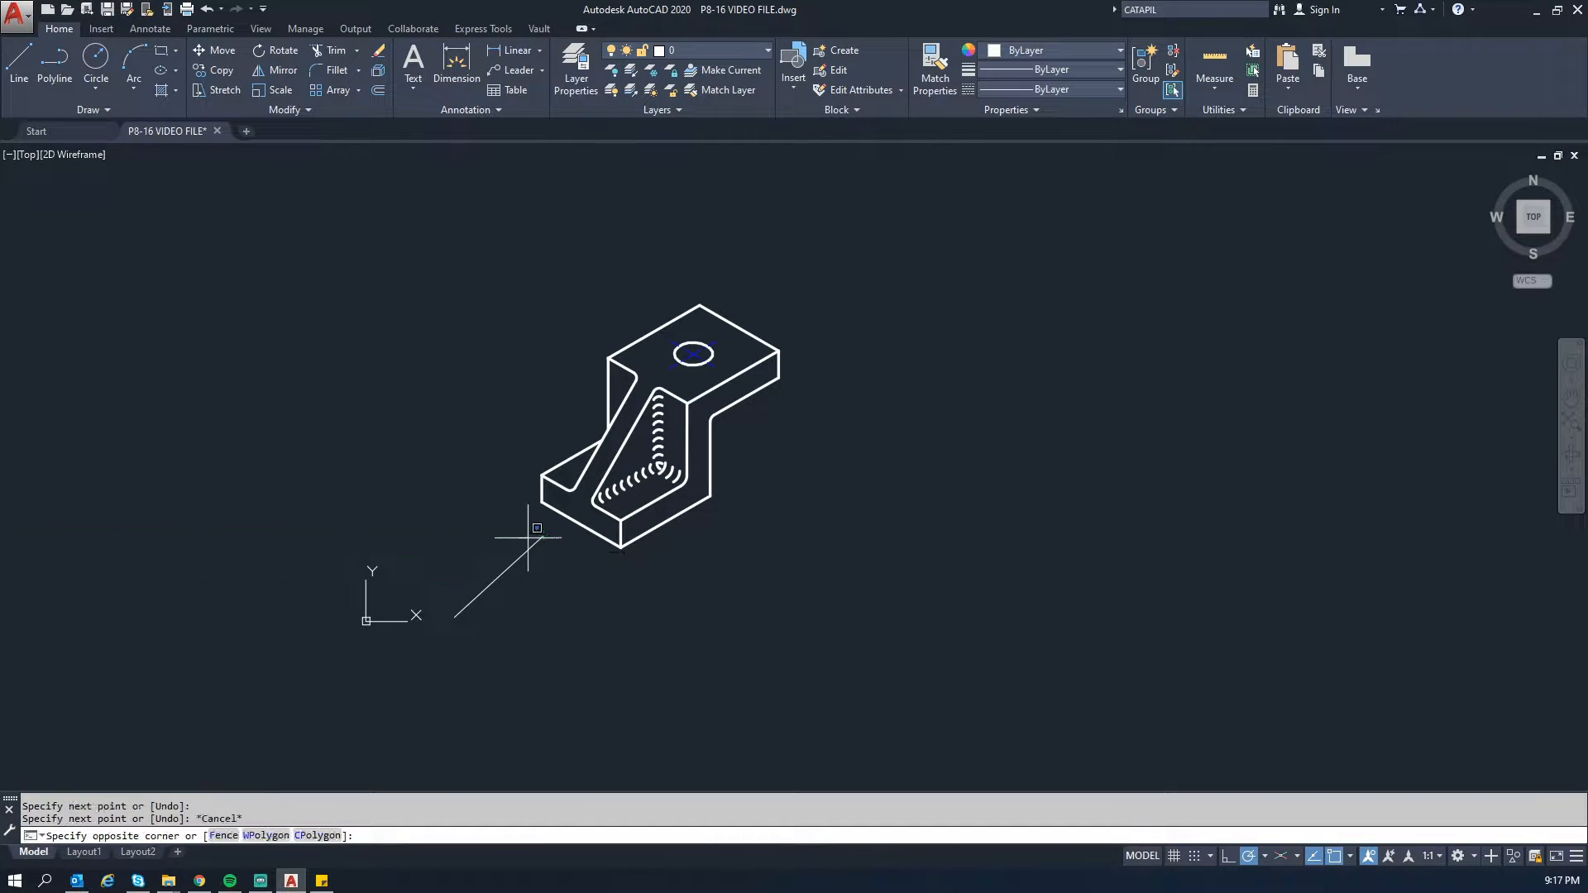
key("Escape")
key("Escape")
left_click(472, 542)
key("Delete")
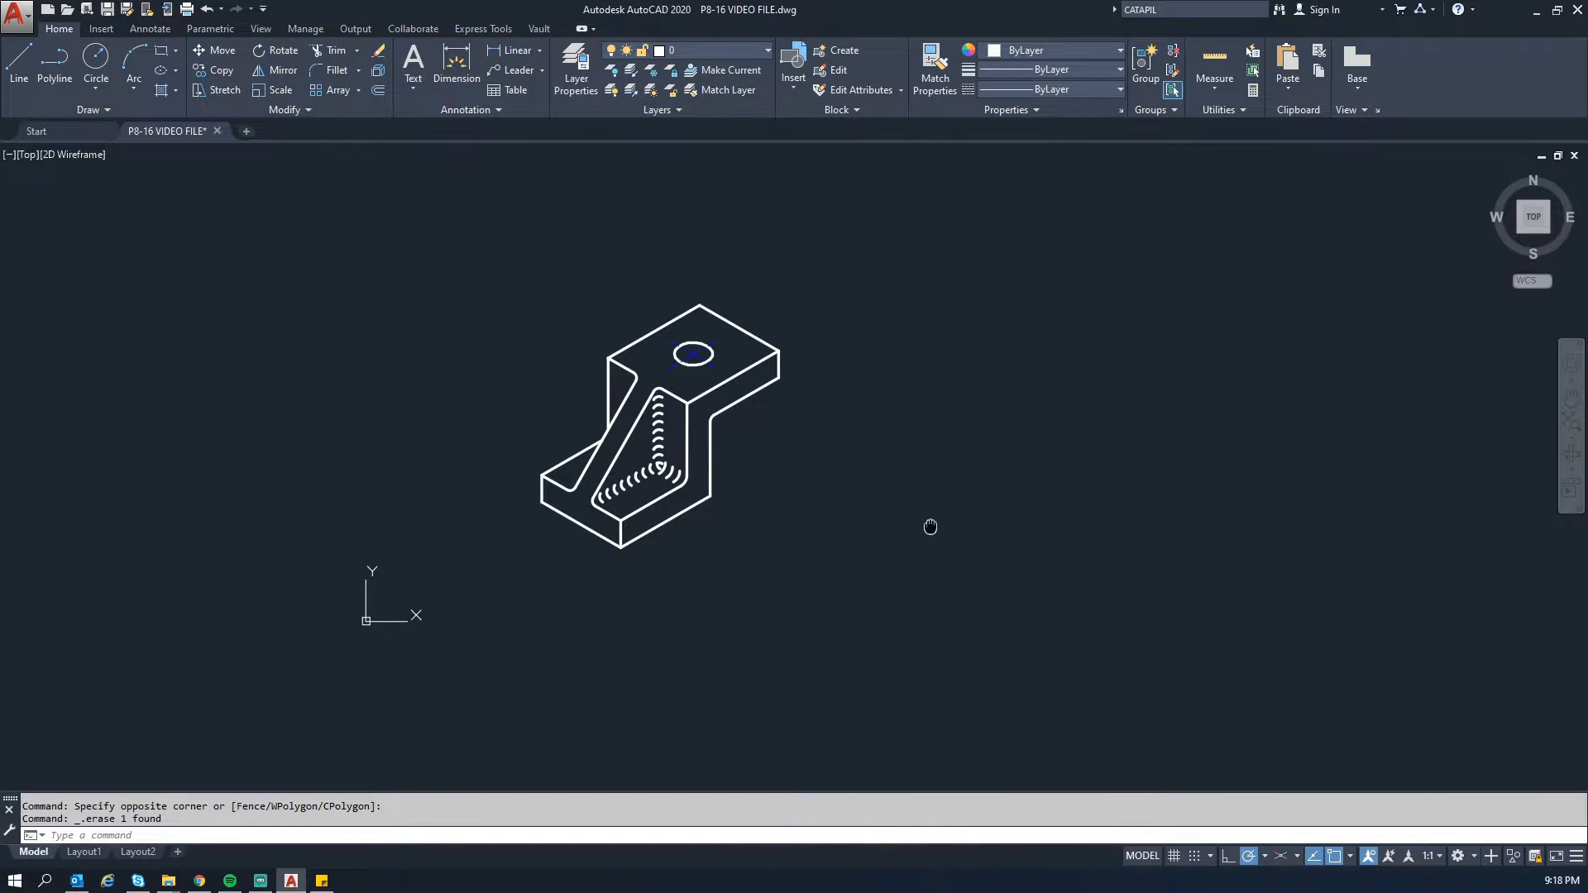
Step: Draw a horizontal base line in the empty area beside the isometric part and a 13-unit vertical line up from its right end
middle_click_drag(929, 524, 740, 541)
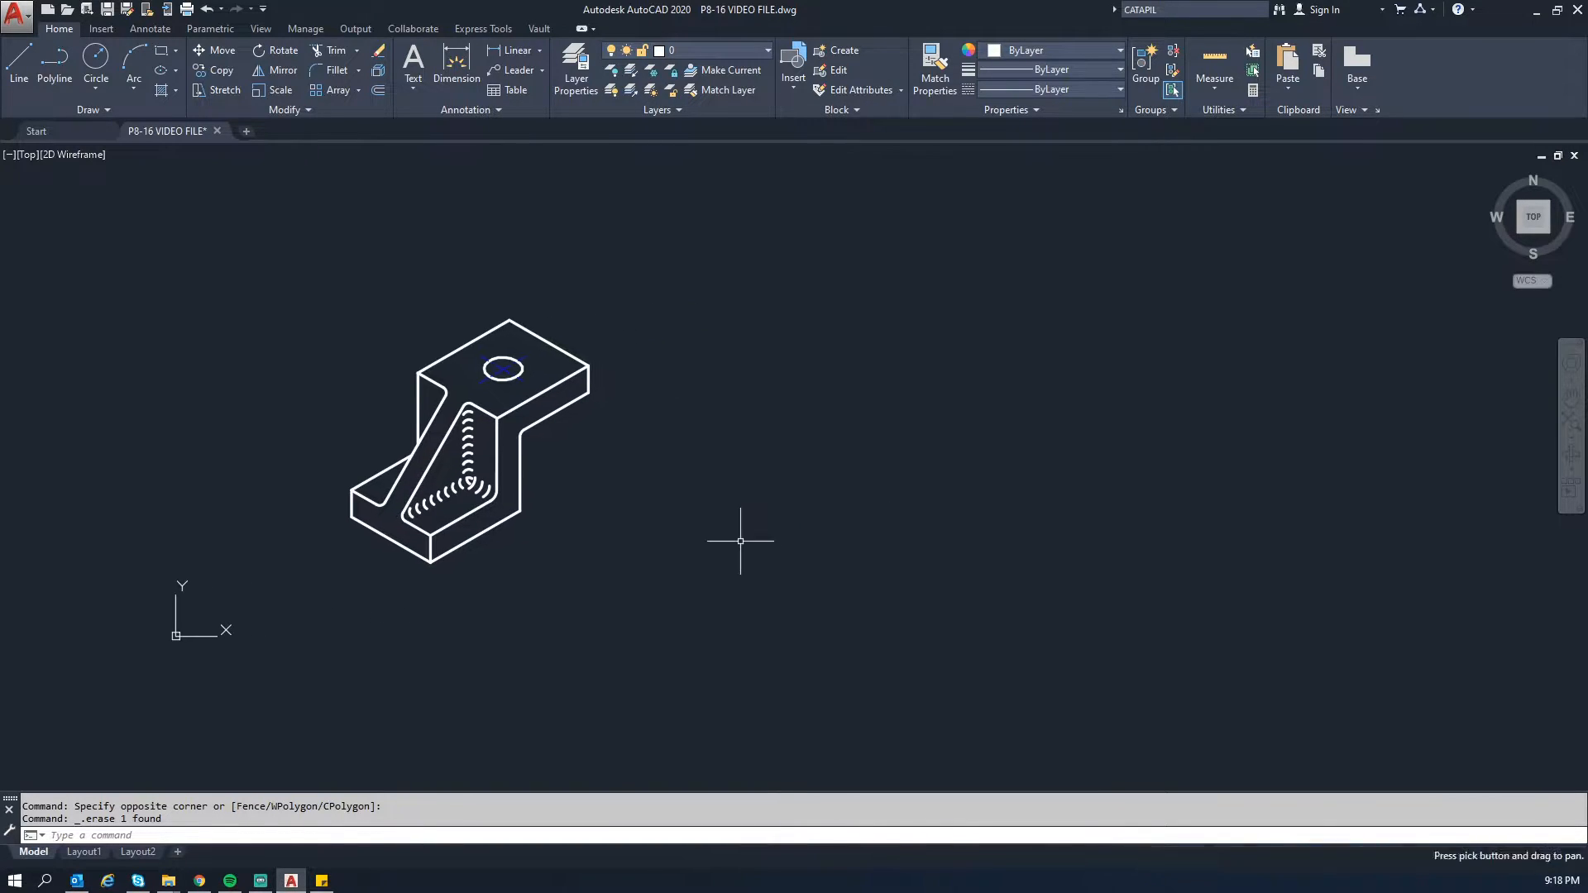
type("1")
key("Return")
left_click(784, 541)
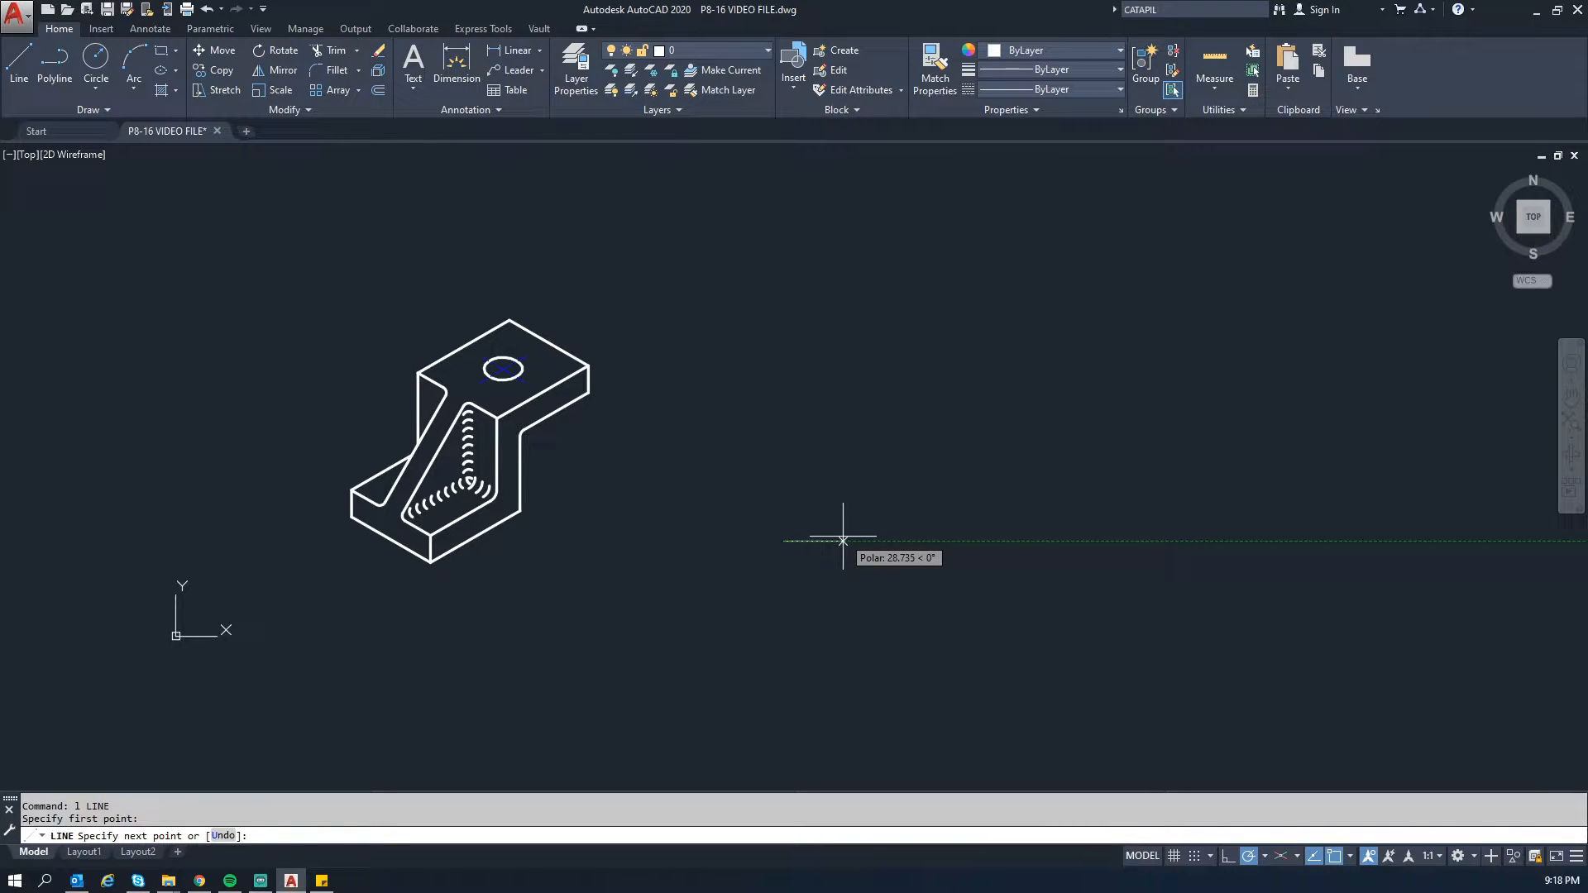
left_click(876, 538)
key("Escape")
key("Return")
left_click(876, 540)
type("13")
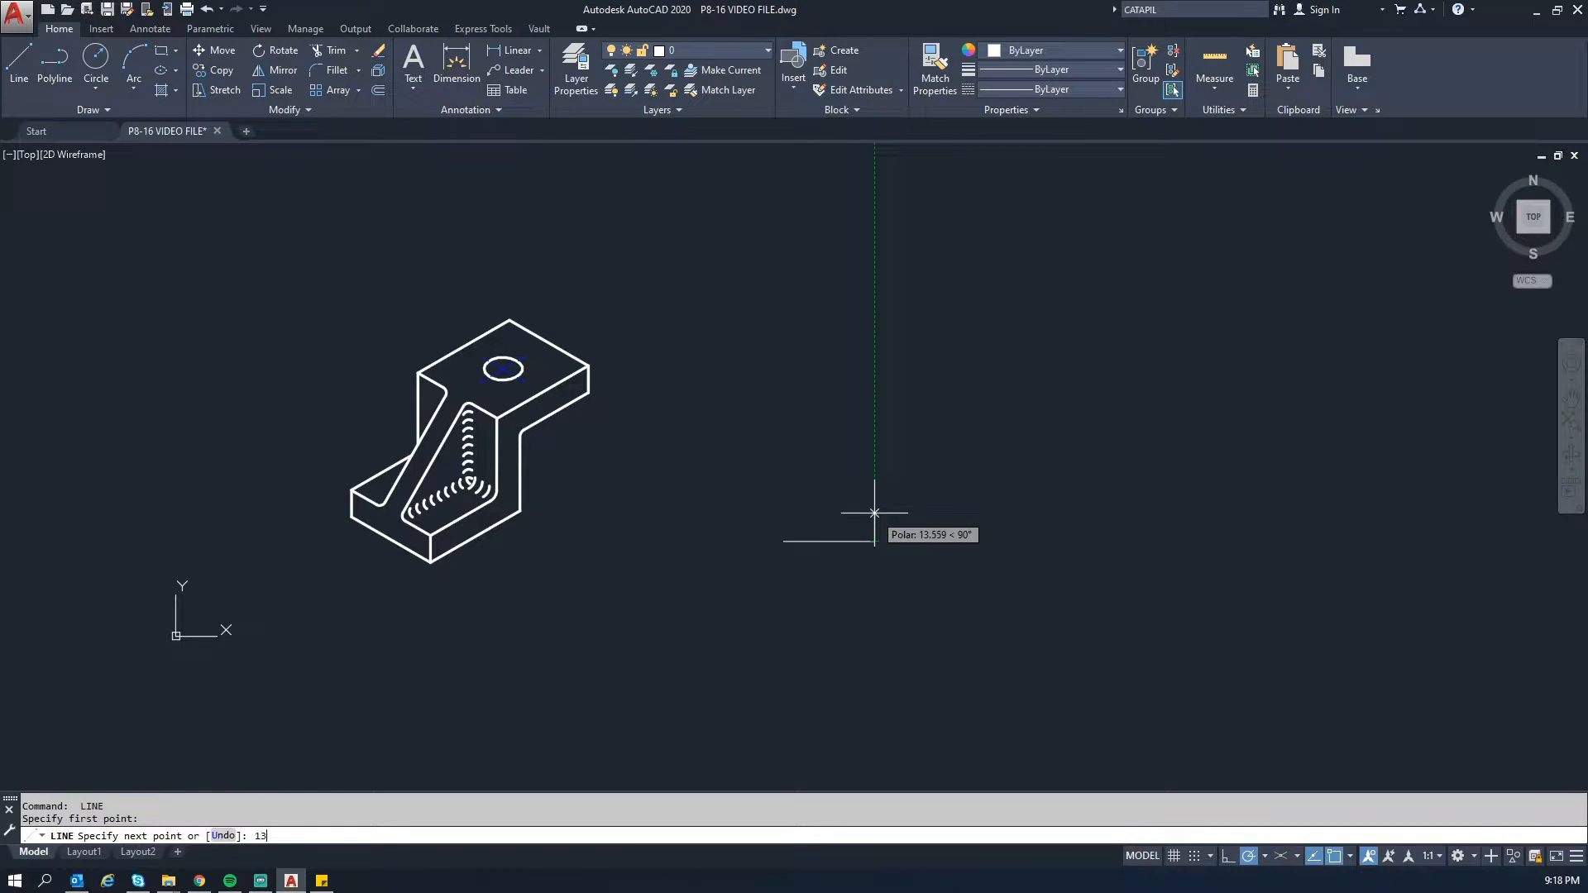
key("Return")
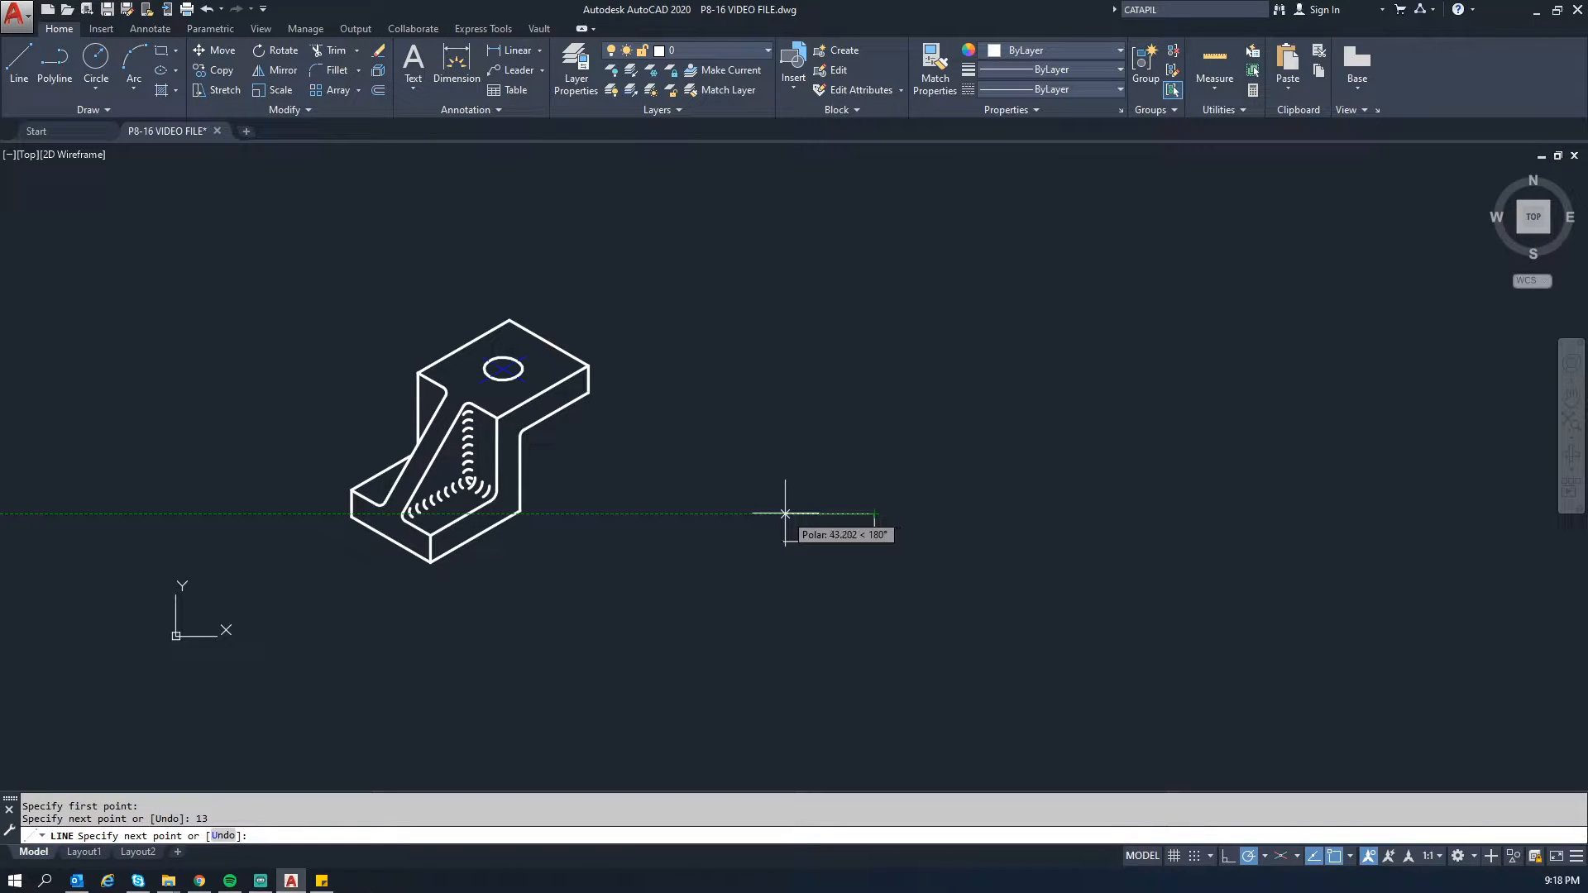
Step: Complete the base rectangle with a 44-unit top edge and a left side closing at the base line's start
type("44")
key("Return")
left_click(784, 542)
key("Escape")
key("Escape")
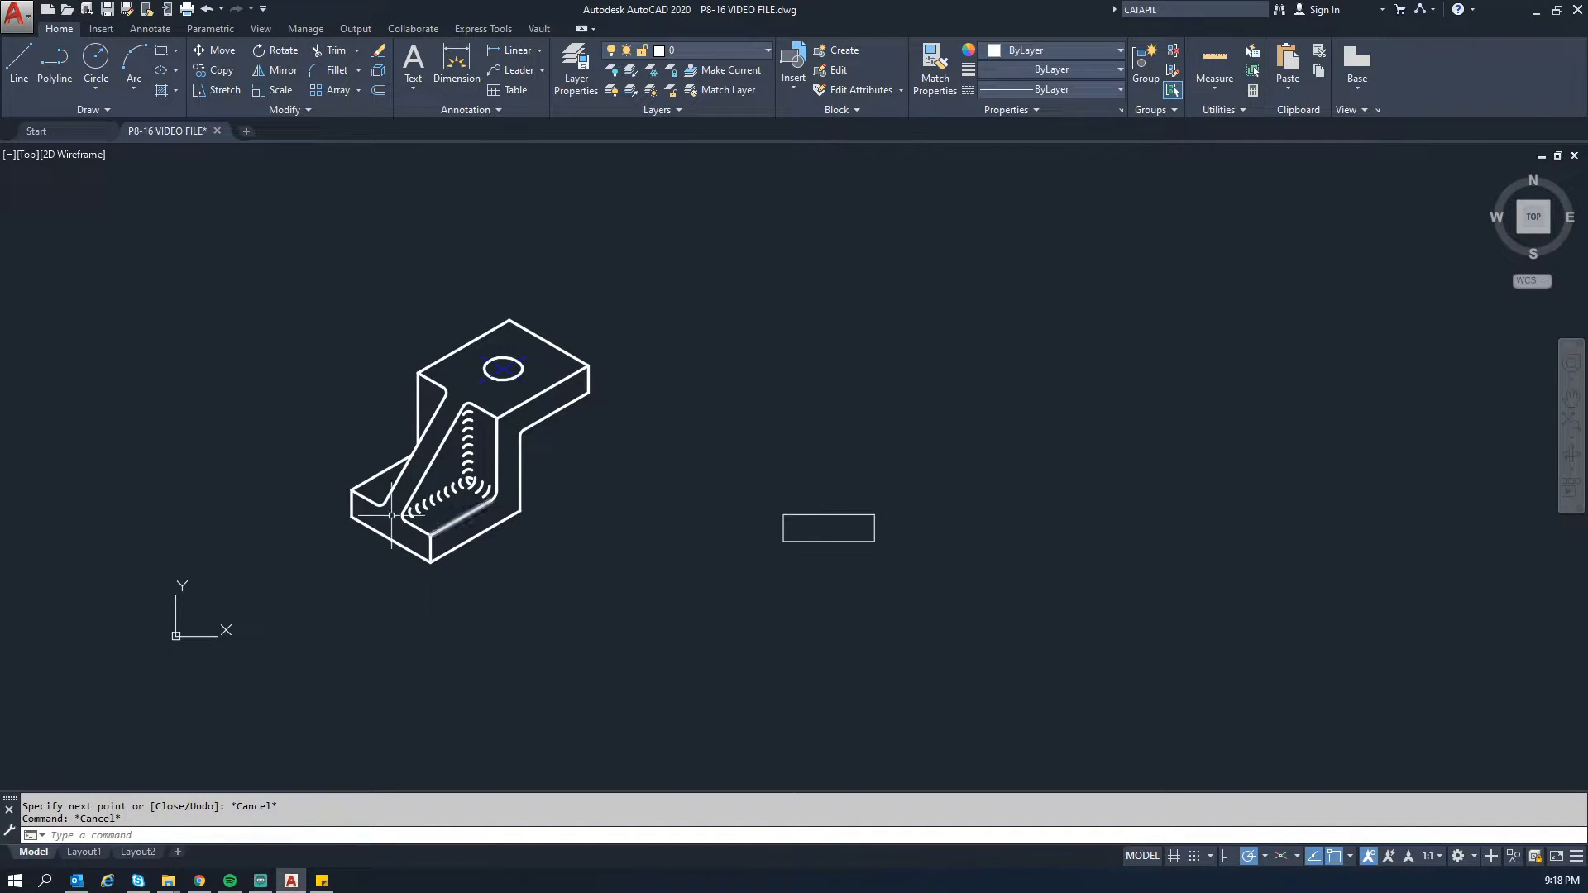
Step: From the rectangle's lower-left corner, draw connected lines 38 and 13 units up, 44 units right, and down to the lower-right corner
middle_click_drag(714, 437, 646, 513)
type("l")
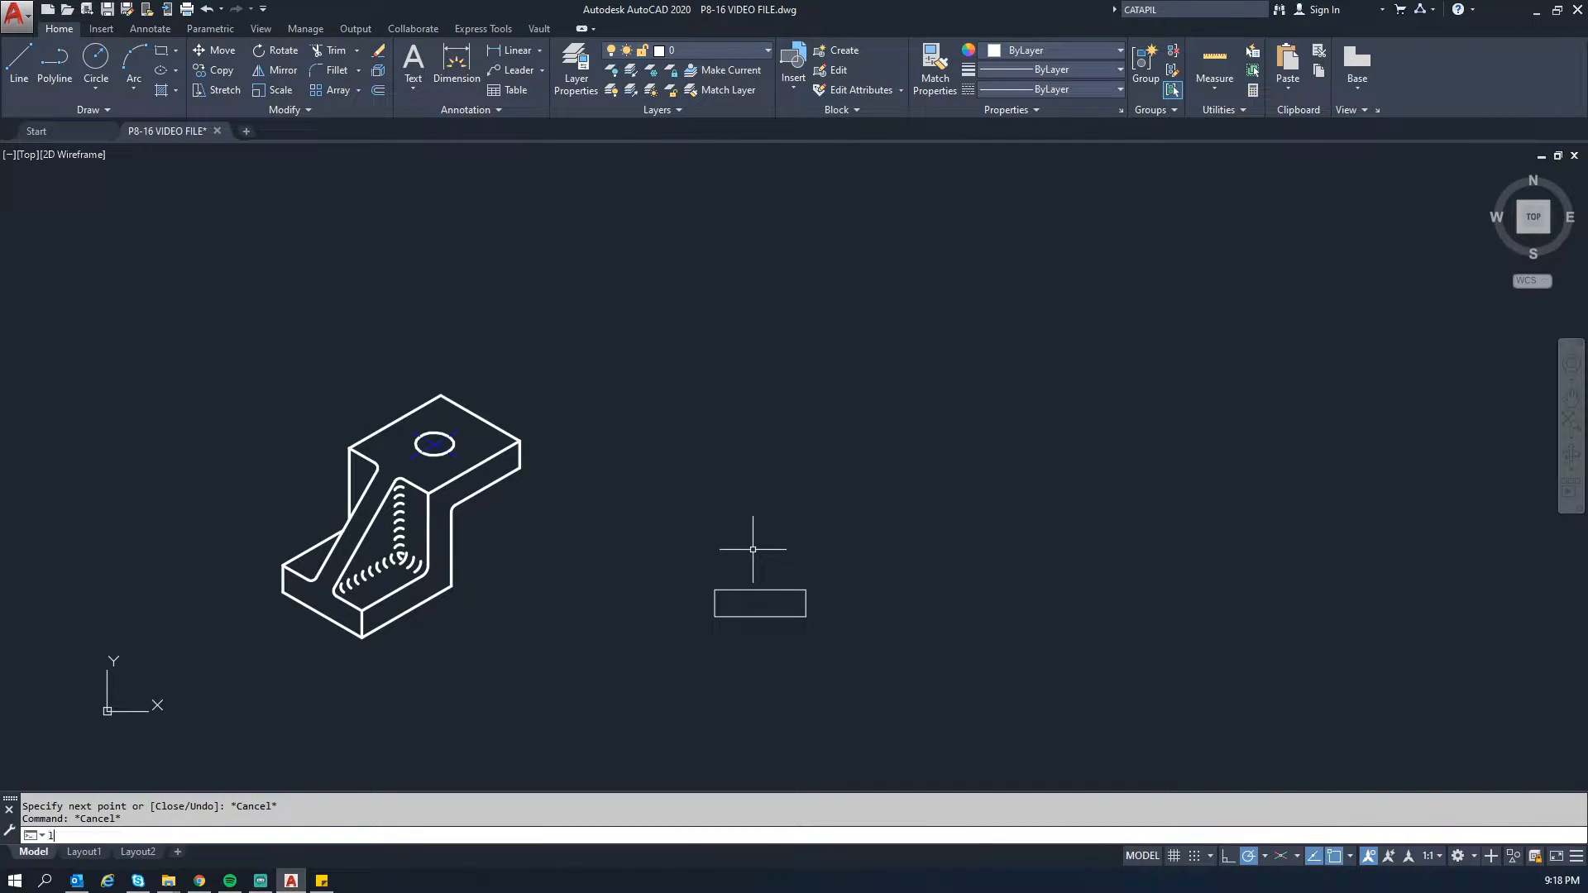
key("Return")
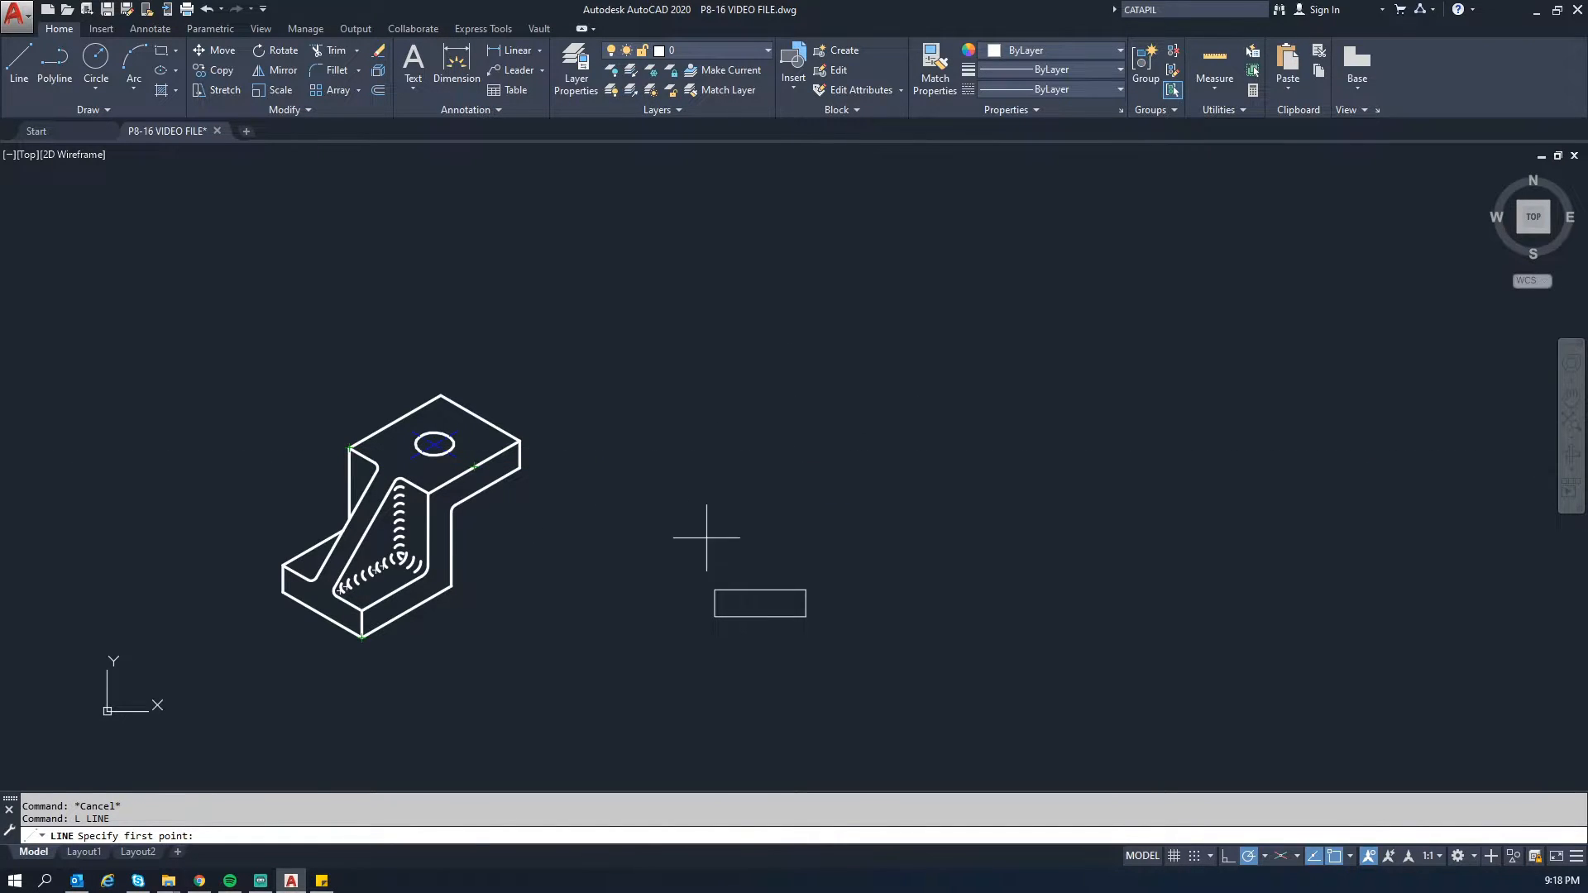
left_click(715, 616)
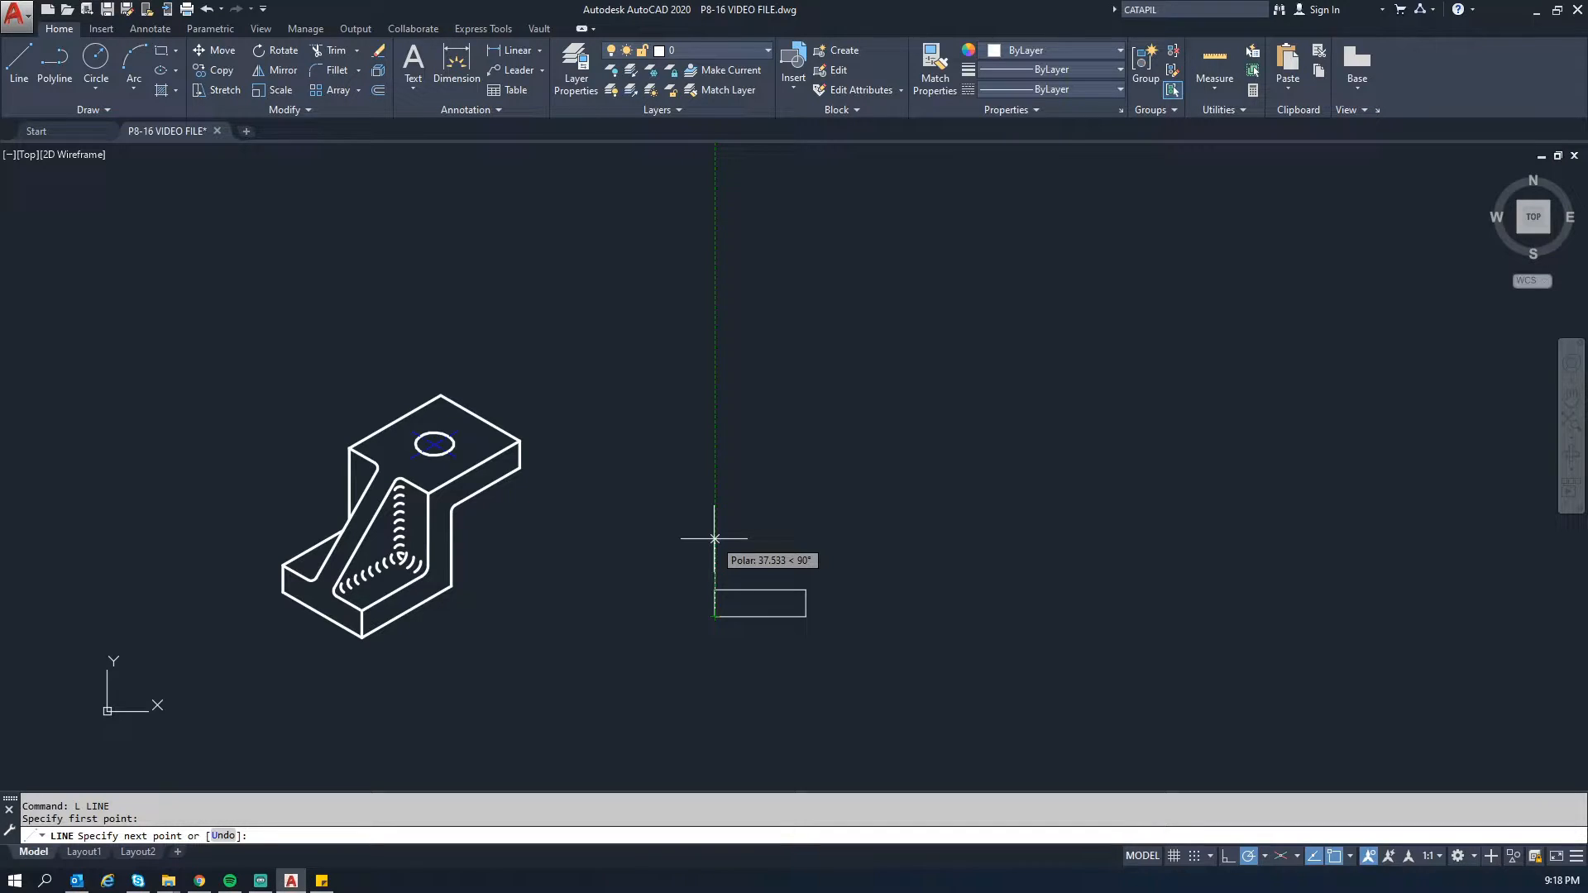
type("38")
key("Return")
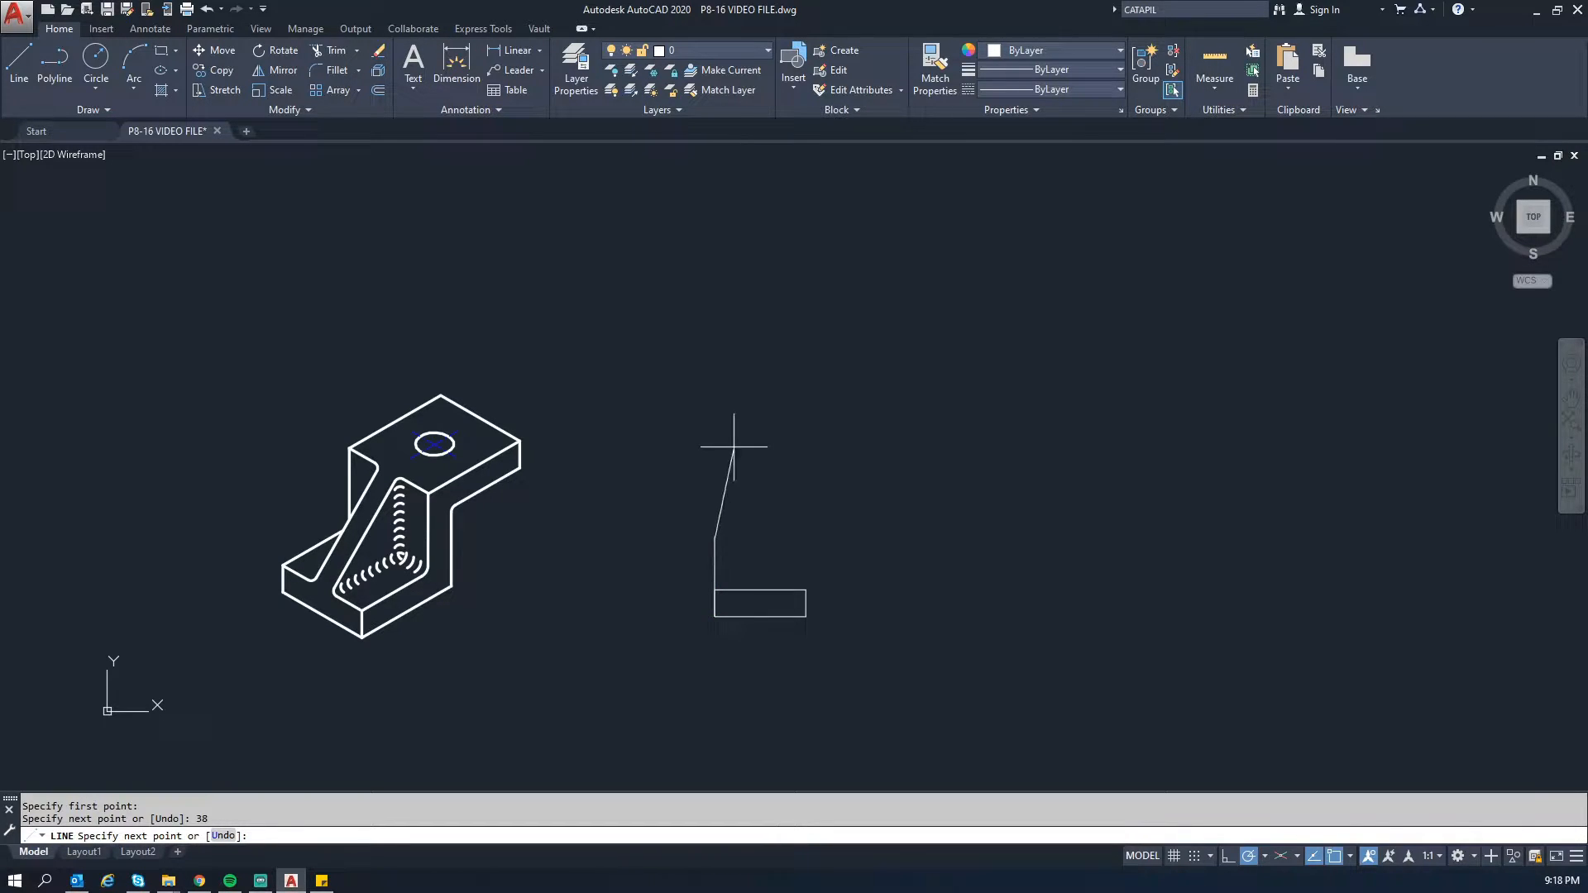
type("13")
key("Return")
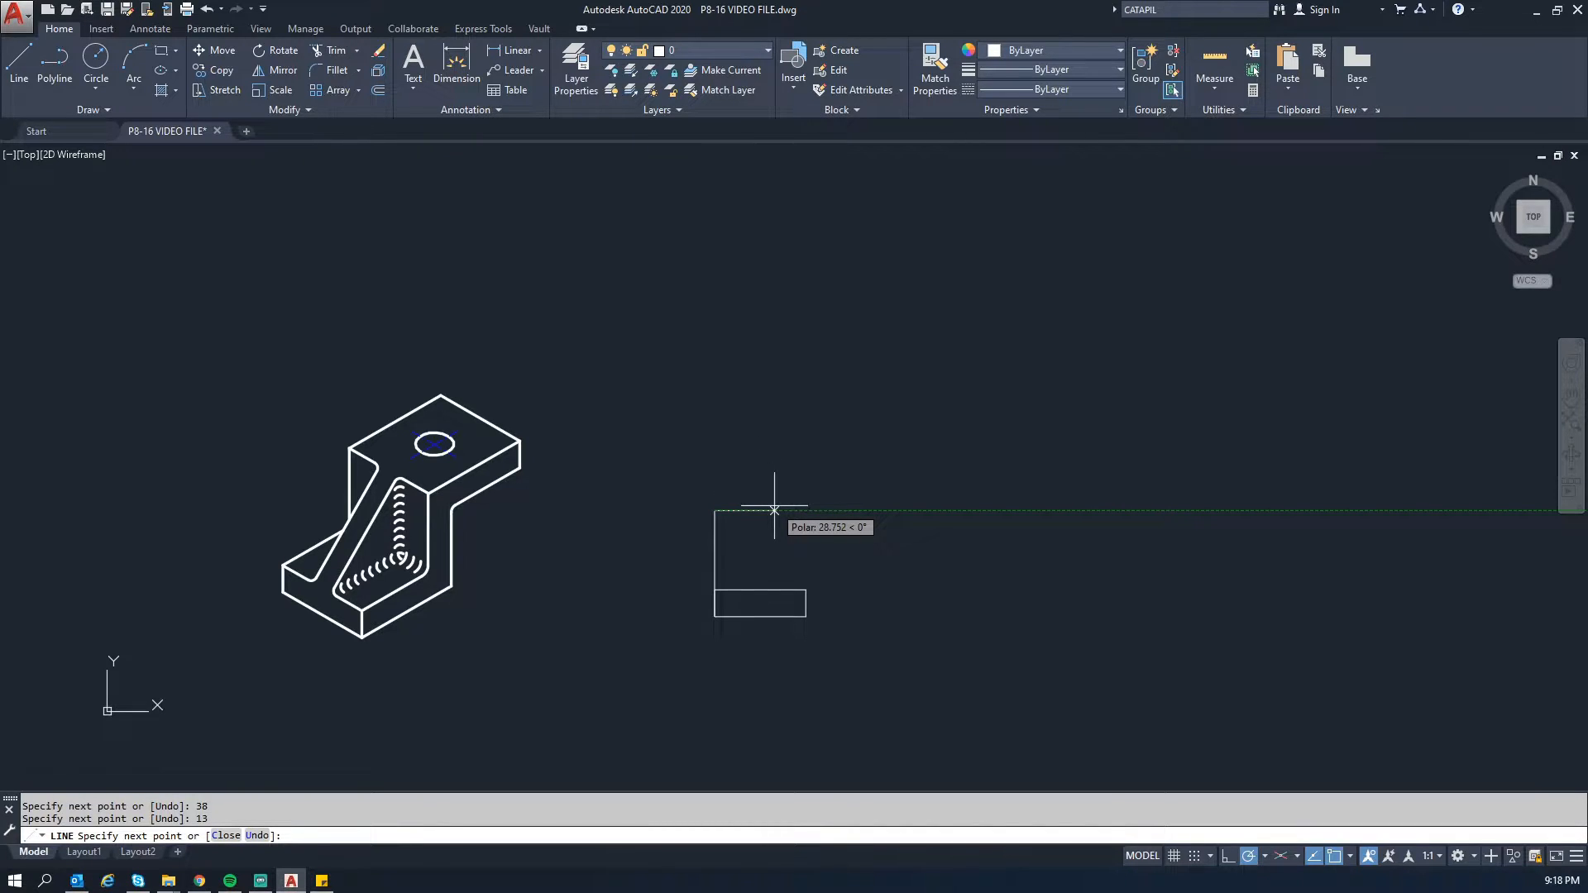
type("44")
key("Return")
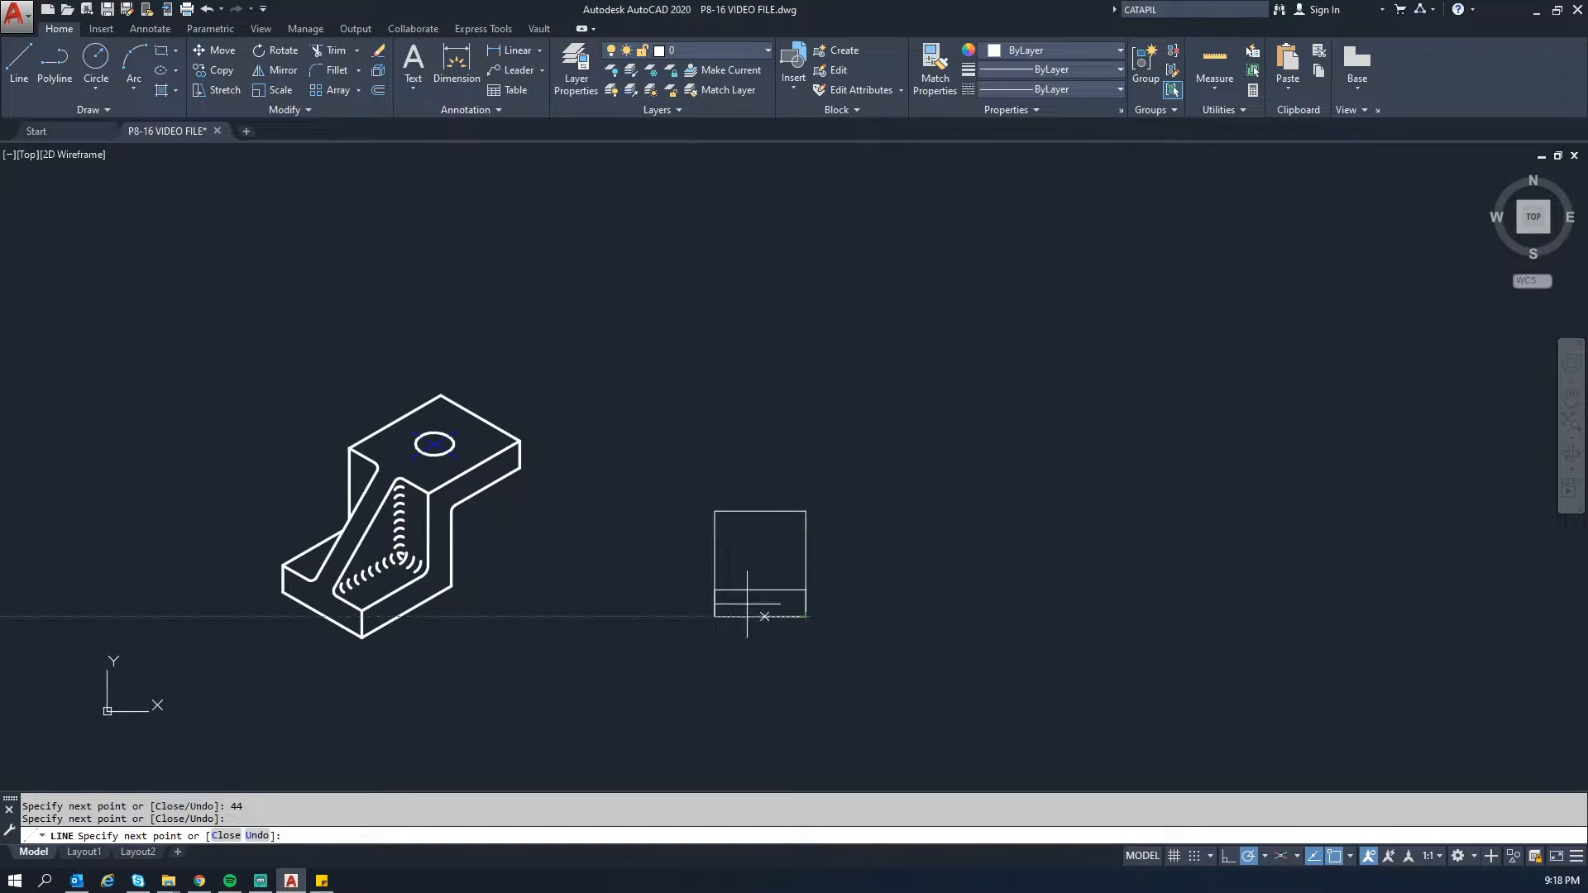
key("Escape")
Step: Erase the 38-unit vertical segment and extend the short upper-left segment down to the base rectangle
left_click(716, 597)
key("Delete")
type("ex")
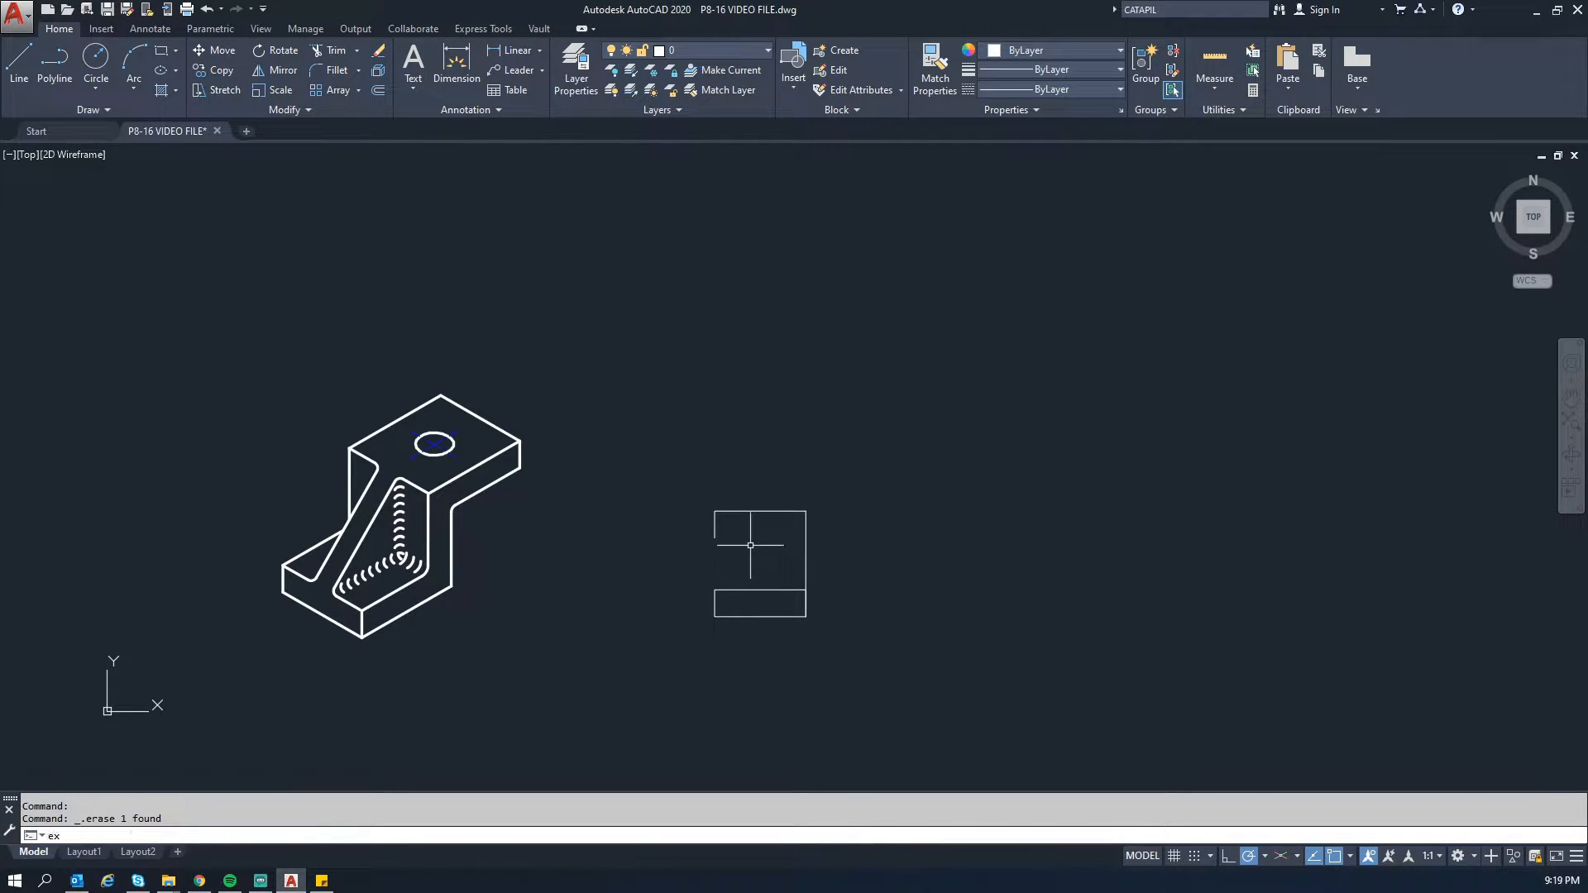
key("Return")
left_click(714, 534)
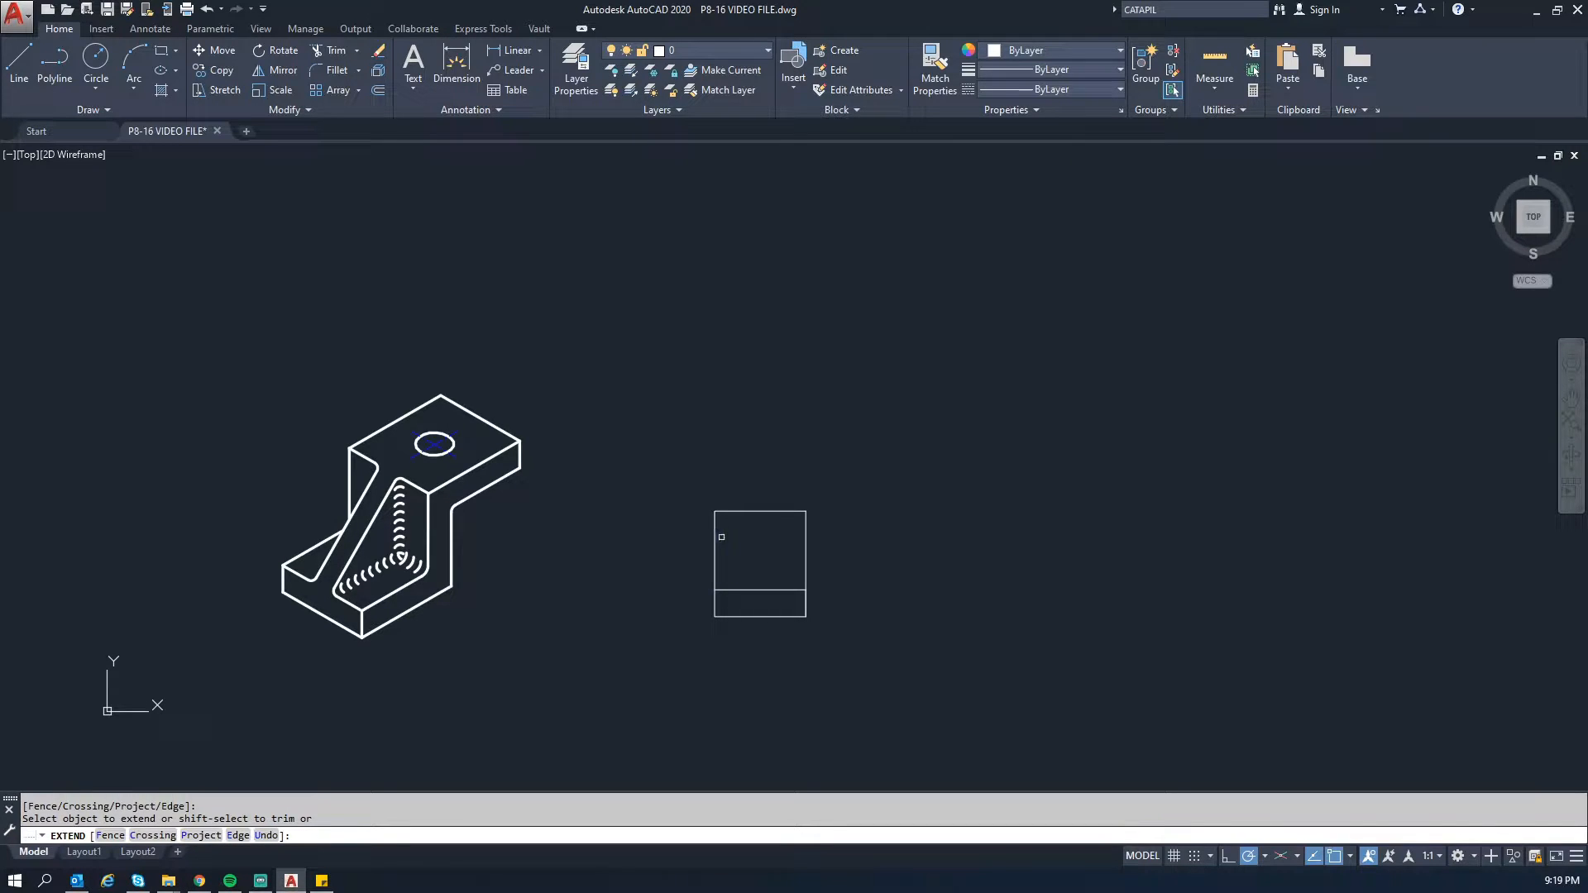
key("Escape")
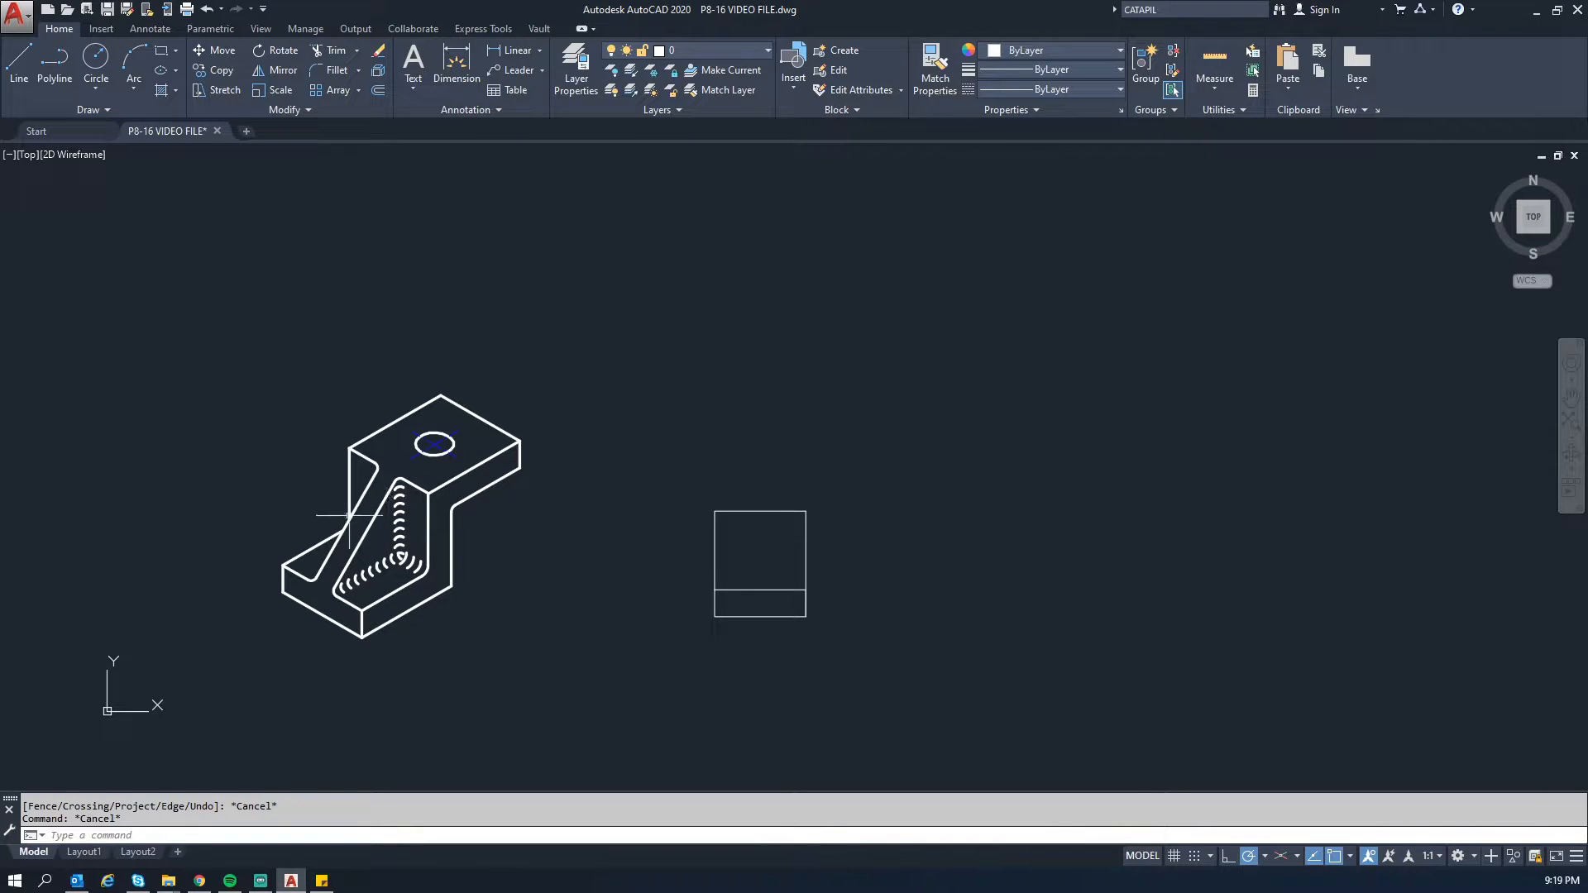
Step: Draw a vertical line aligned with the top edge's midpoint, running from above the view to below its base
mouse_move(341, 576)
middle_click_drag(733, 532, 638, 524)
type("l")
key("Return")
left_click(667, 502)
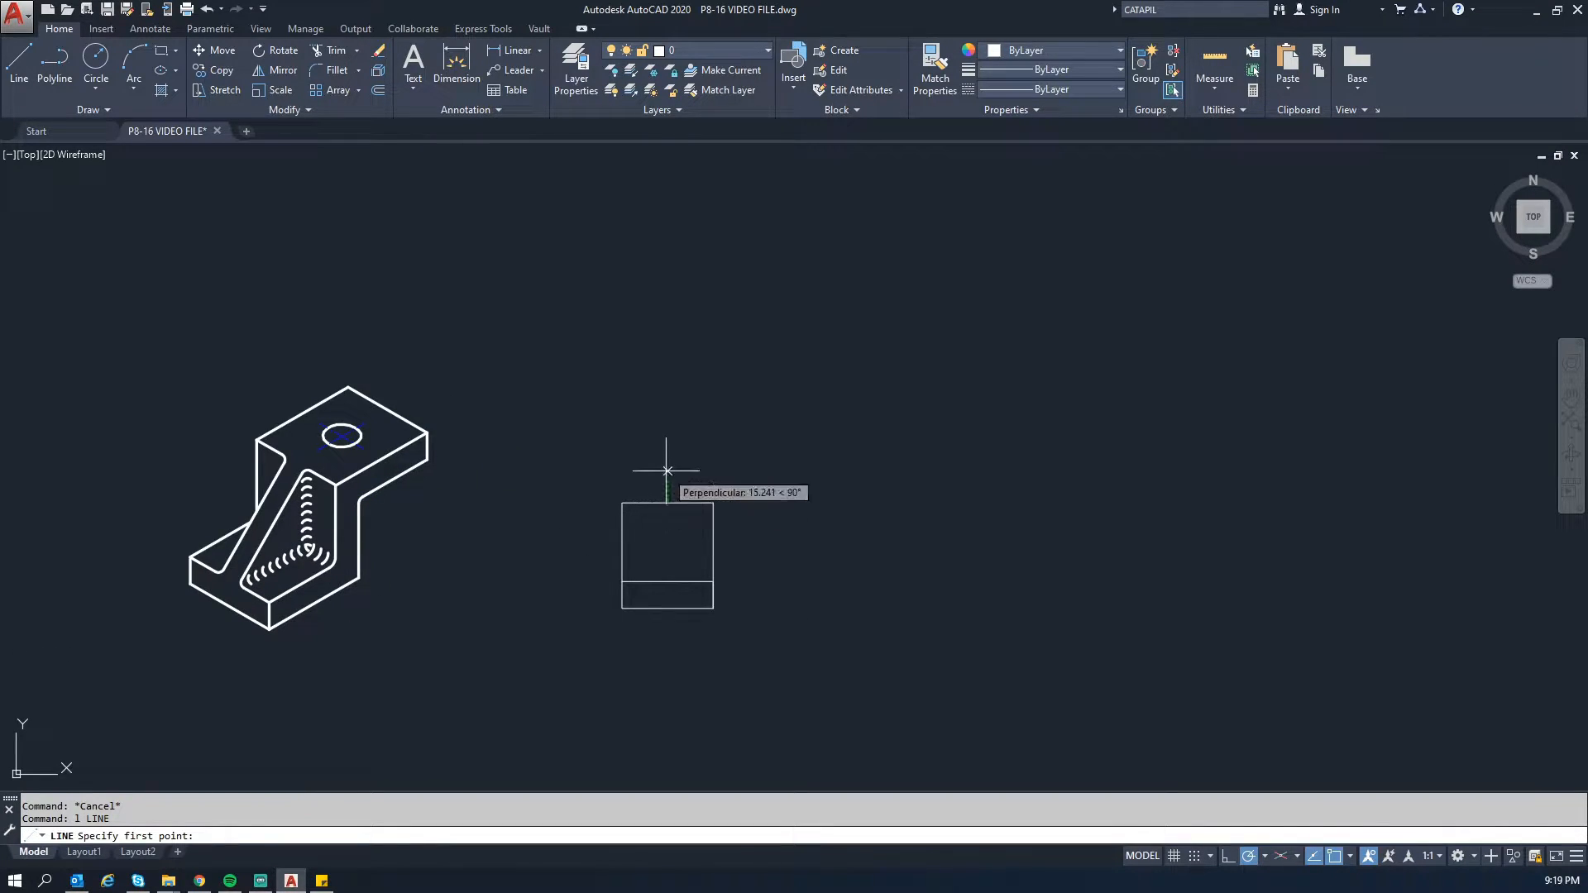
left_click(668, 643)
key("Escape")
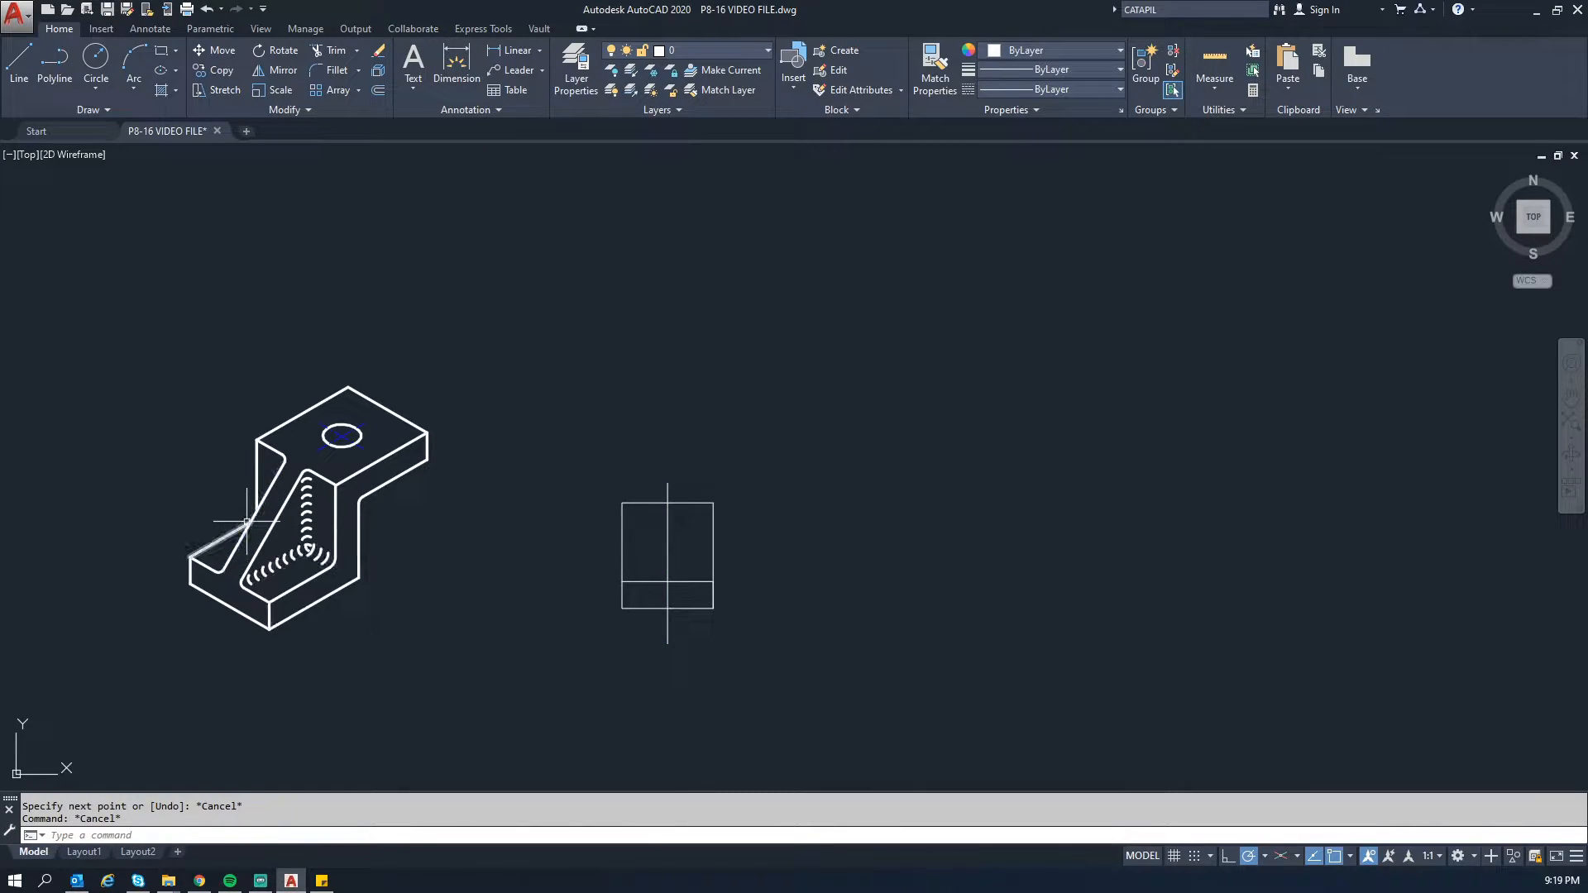
type("l")
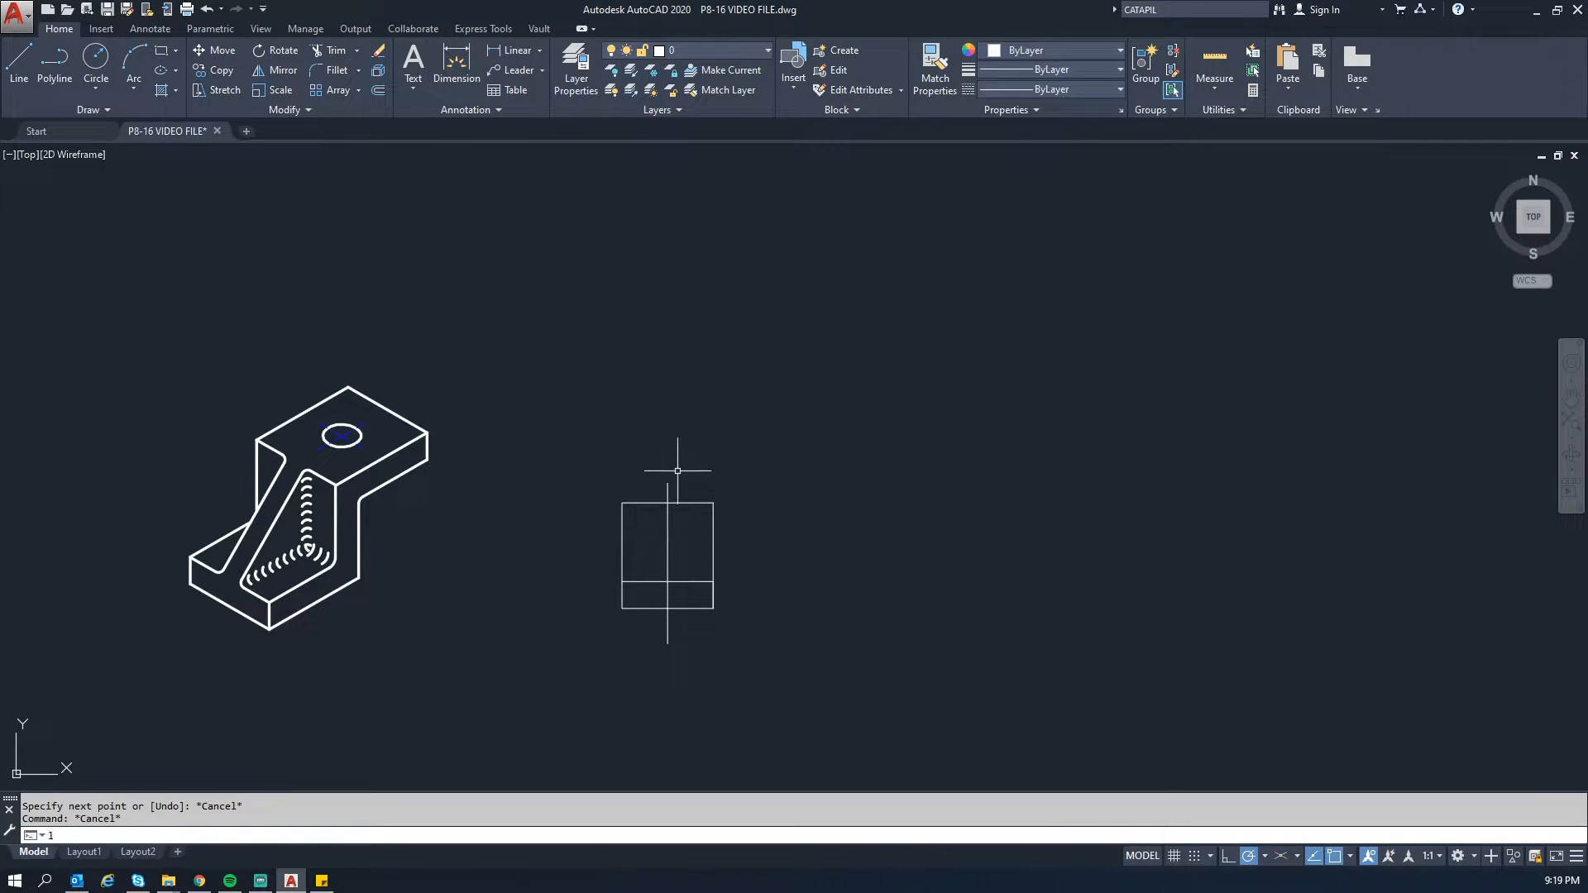
key("Return")
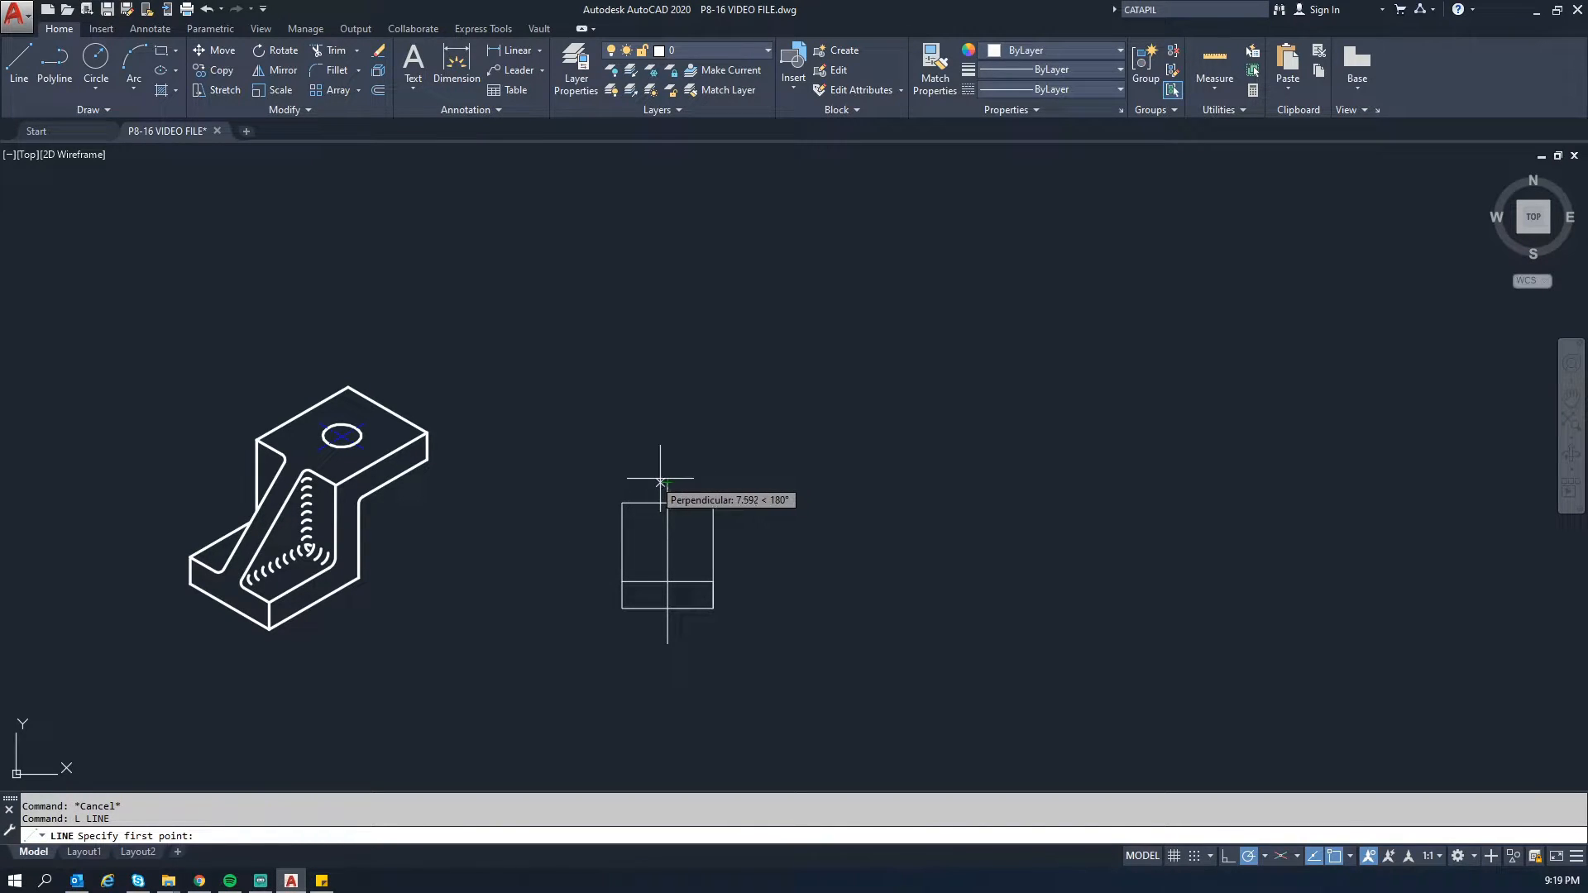
key("Escape")
Step: Trim the vertical centre line's ends that overhang above the top edge and below the base
type("tr")
key("Return")
left_click(668, 488)
left_click(666, 628)
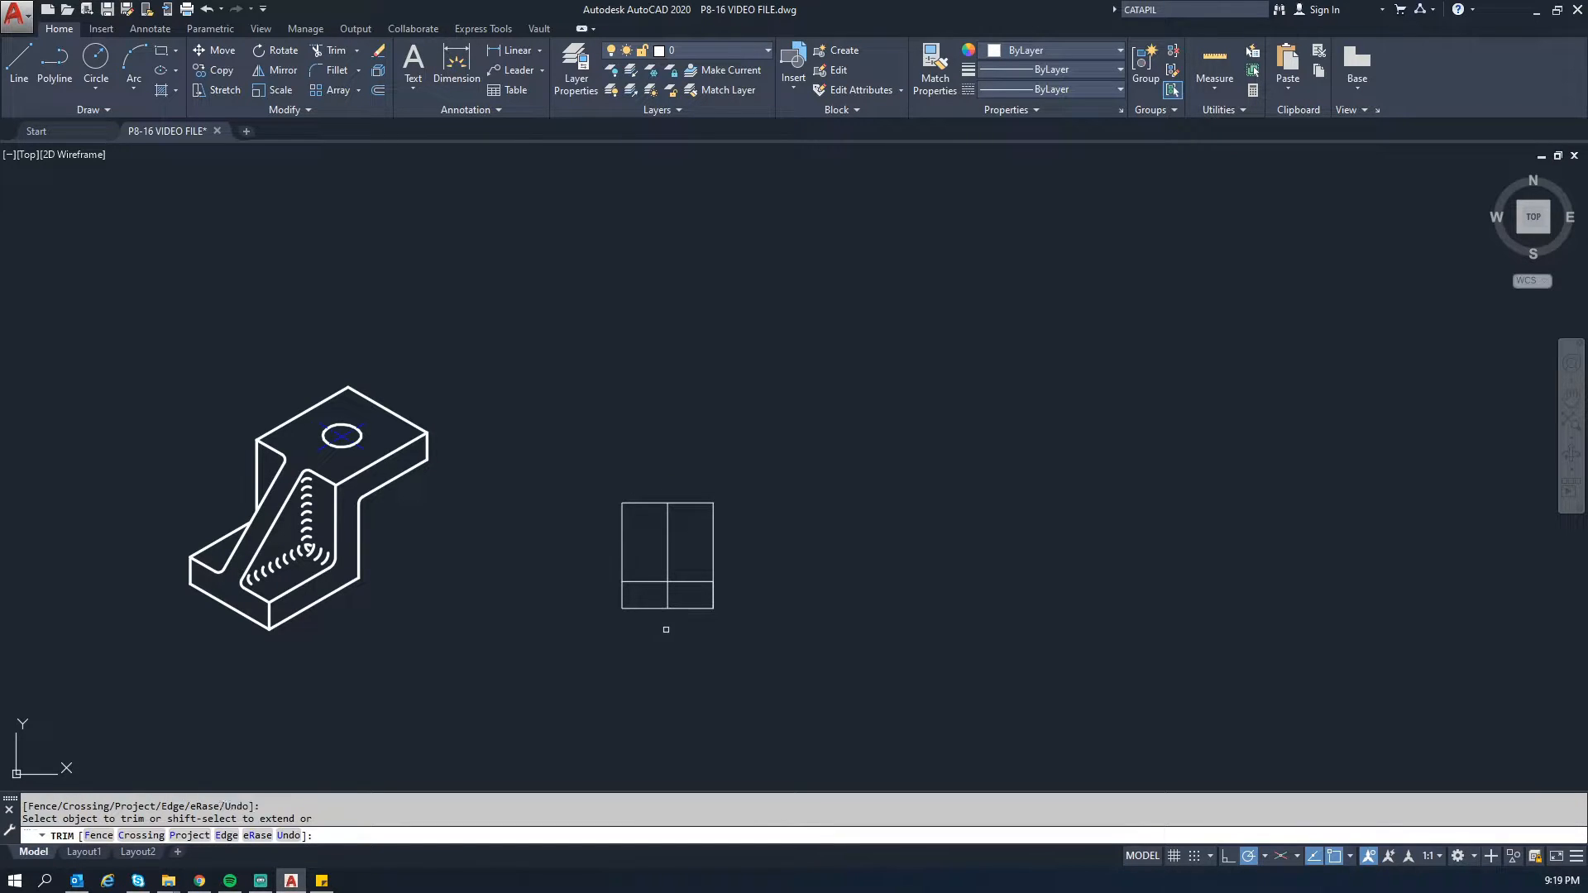
key("Escape")
Step: Offset the vertical centre line by 5 units to both its left and right sides
type("o")
key("Return")
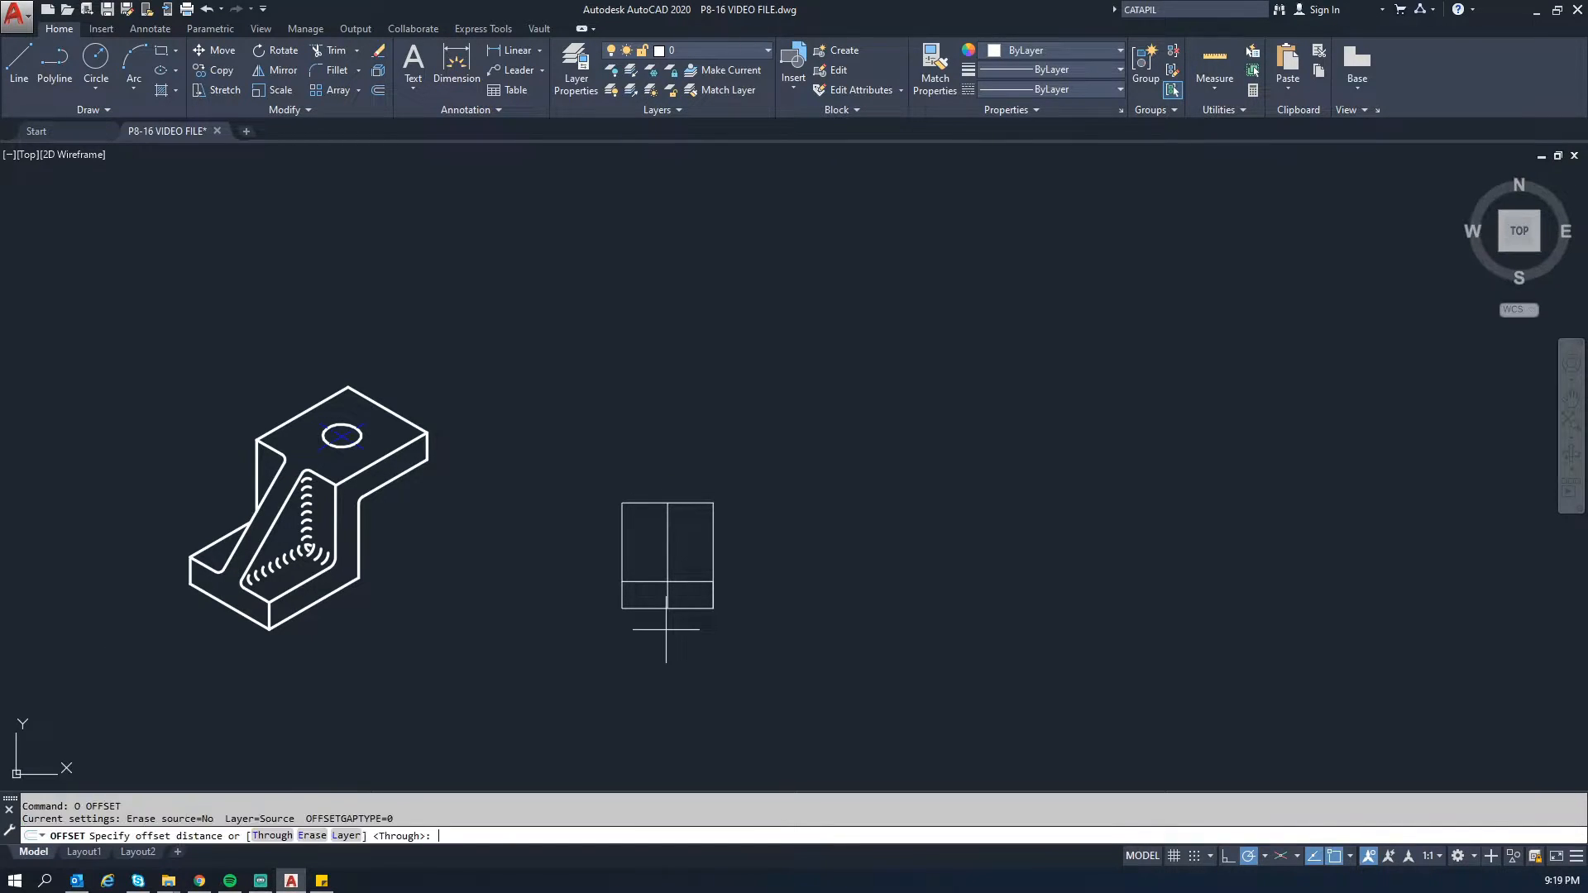
type("5")
key("Return")
left_click(667, 533)
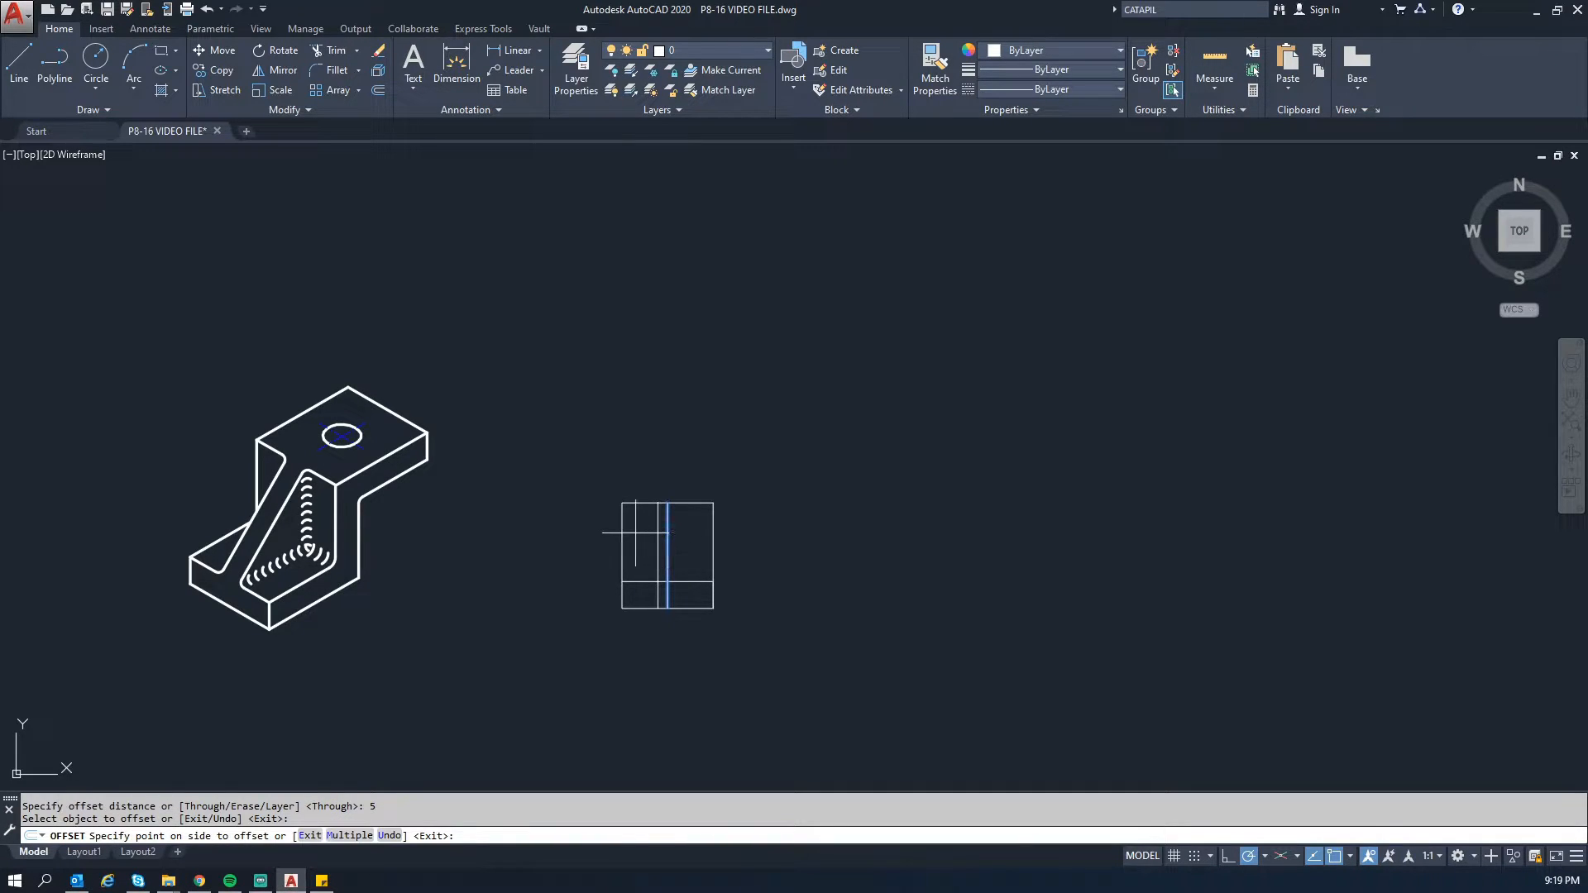
left_click(634, 533)
left_click(666, 556)
left_click(691, 556)
key("Escape")
Step: Erase the original vertical centre line between the two offset rib lines
left_click(667, 544)
key("Delete")
key("Escape")
key("Escape")
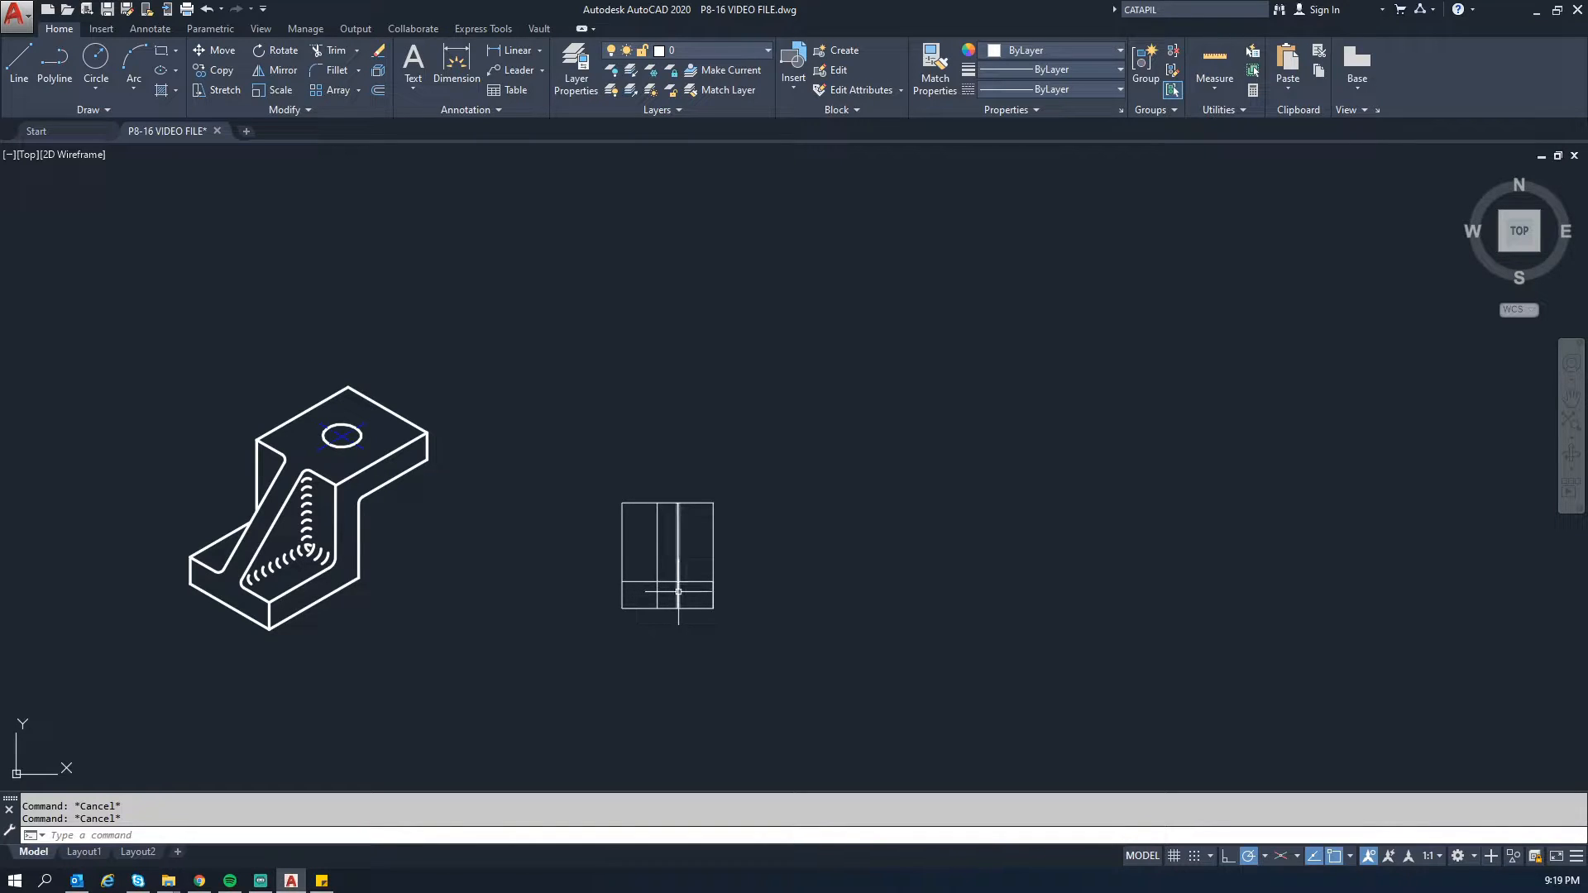
Step: Trim the two rib lines inside the base rectangle and remove the base's top edge between them
type("tr")
key("Return")
key("Return")
left_click(692, 600)
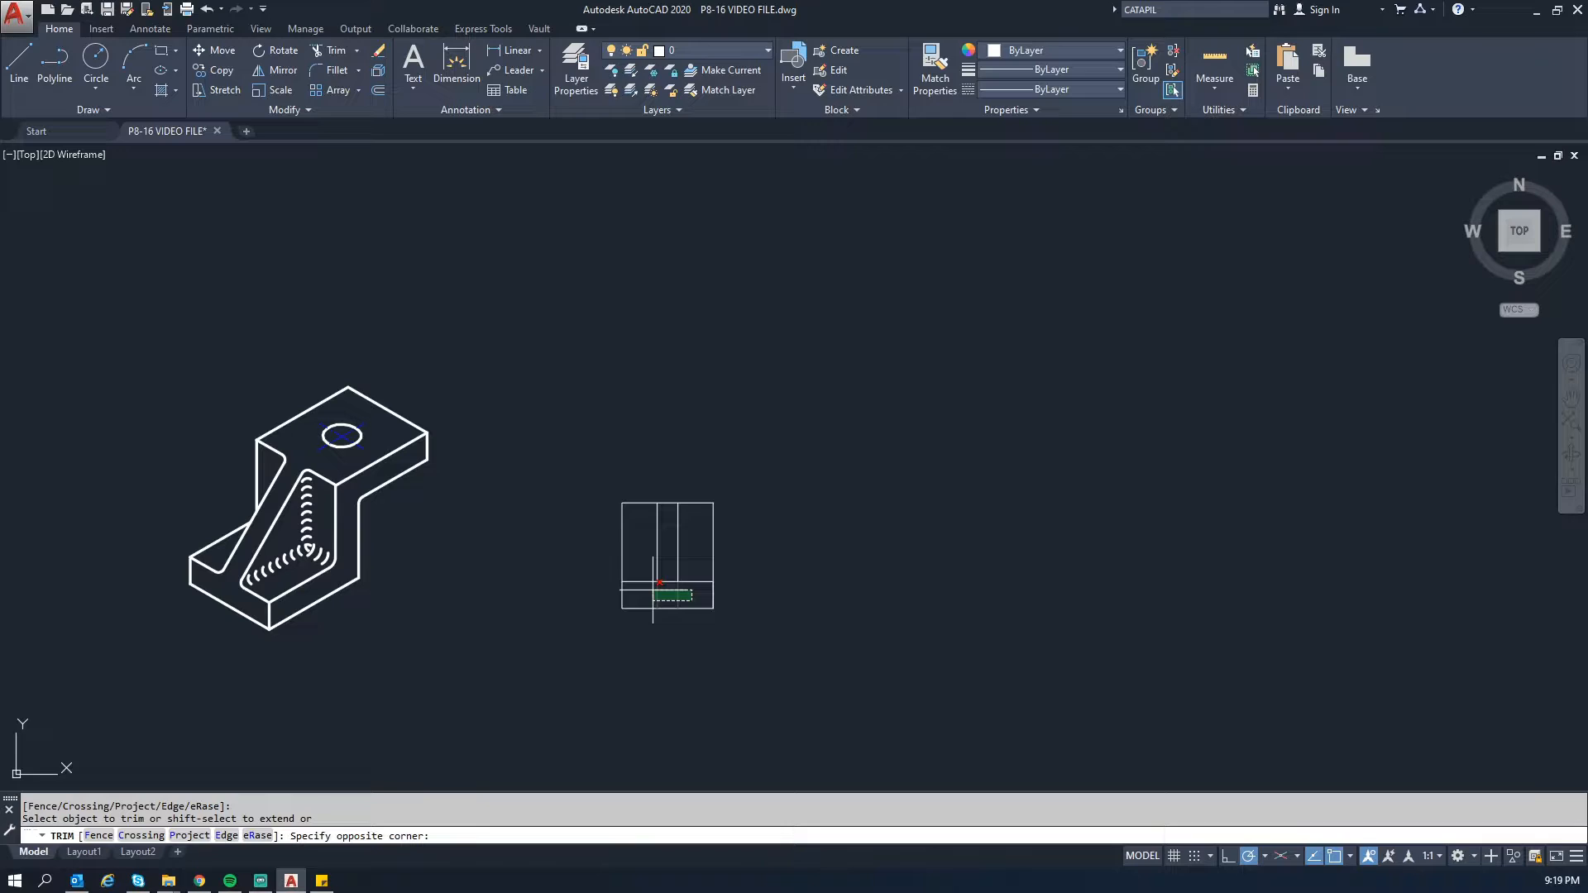
left_click(653, 590)
scroll(670, 612, "up", 2)
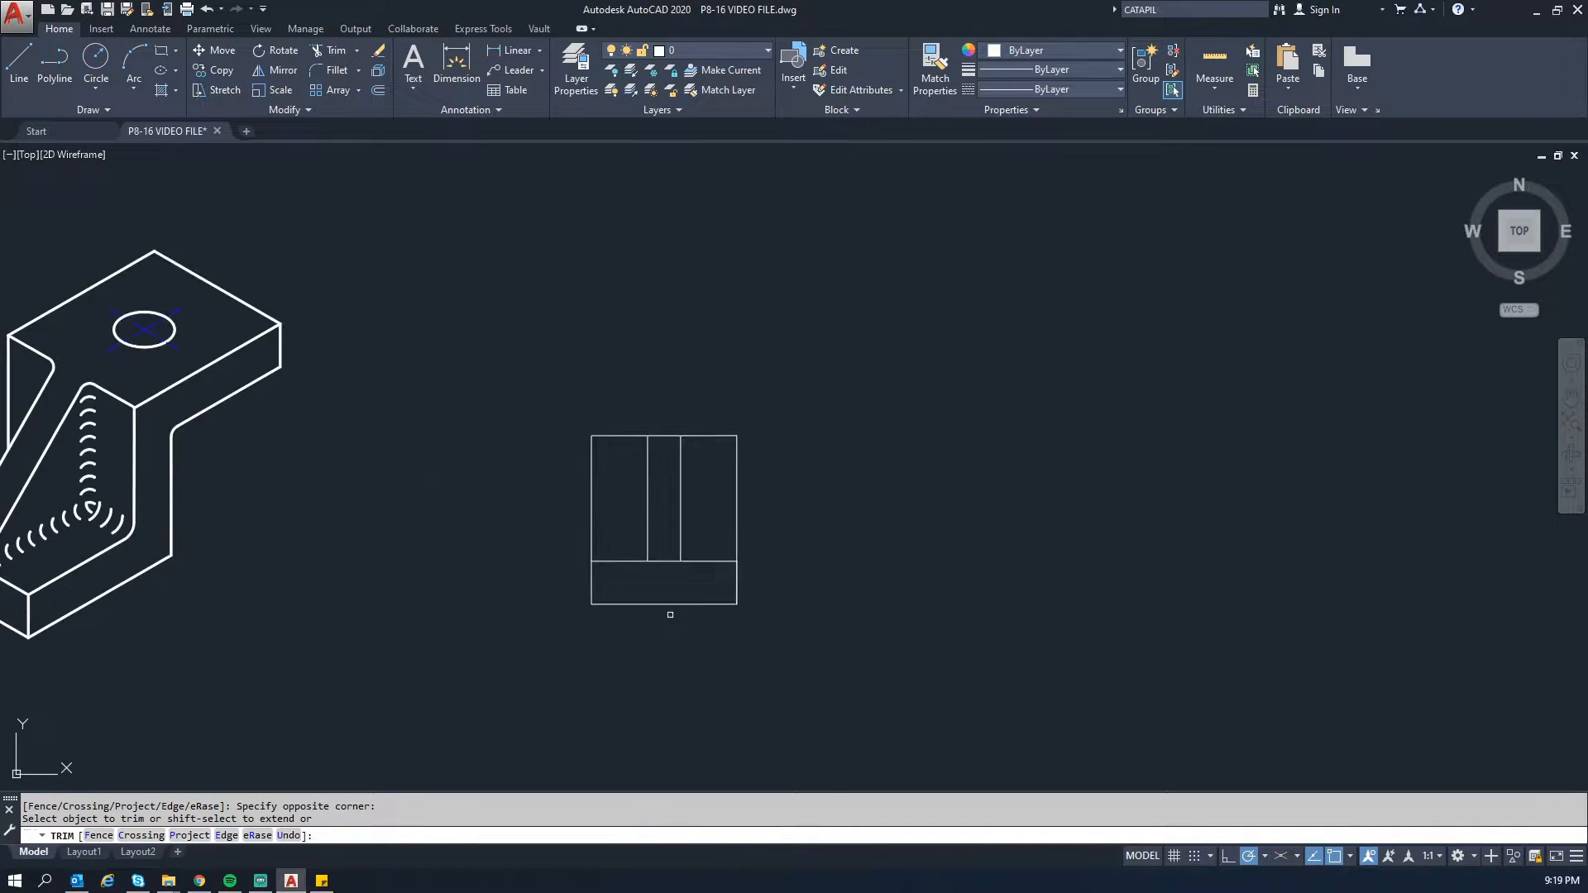
left_click(683, 598)
key("Escape")
key("Escape")
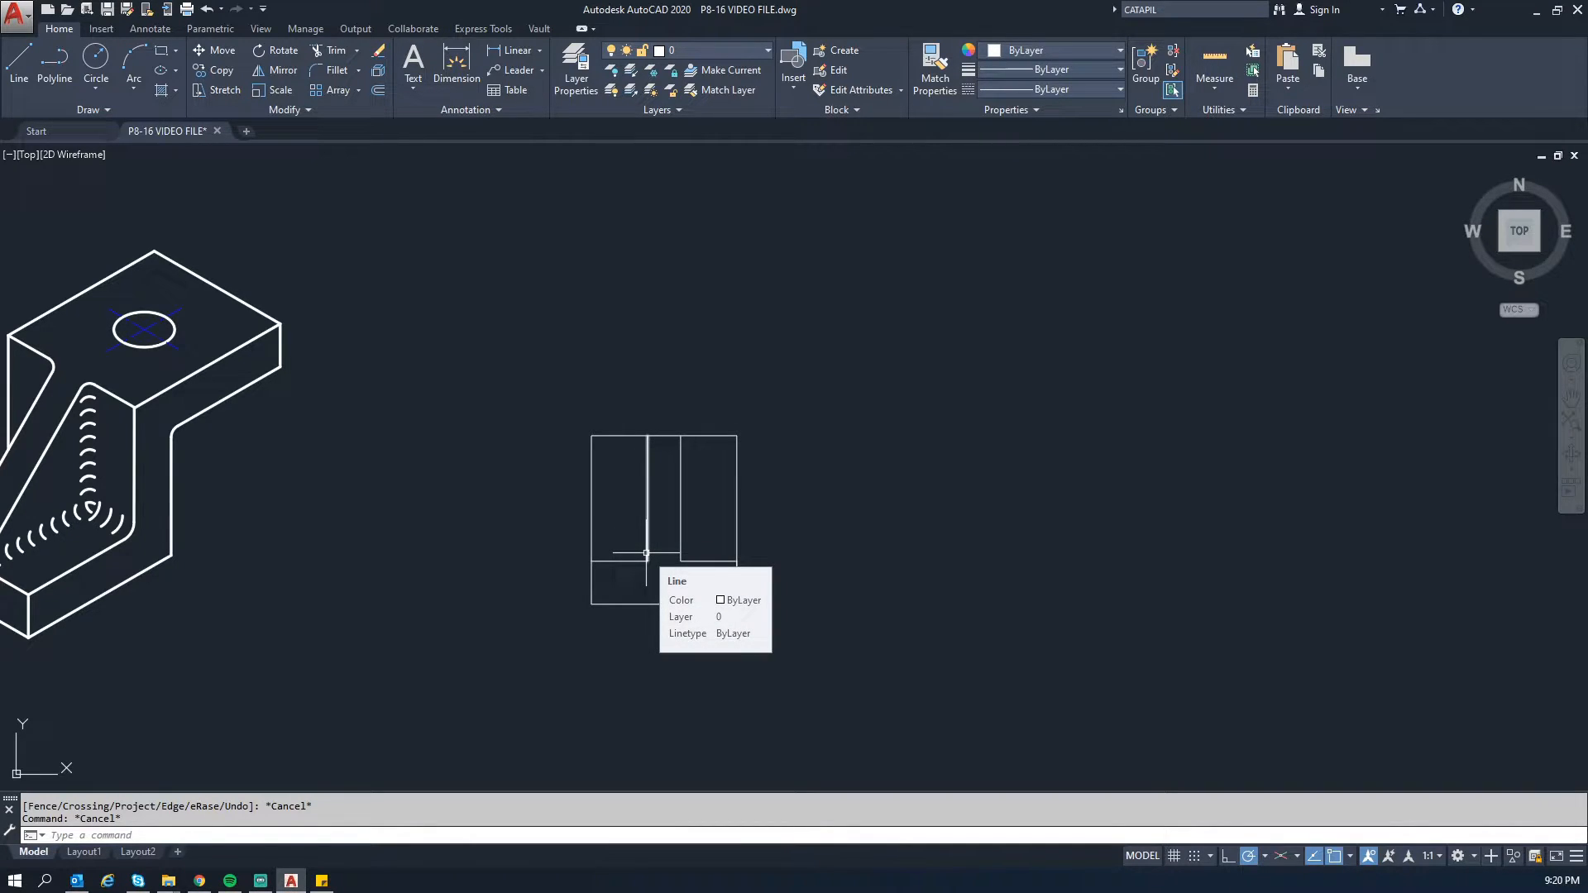
Step: Fillet the left inner corner between the rib line and the base's top edge with a radius of 3
middle_click_drag(534, 515, 907, 432)
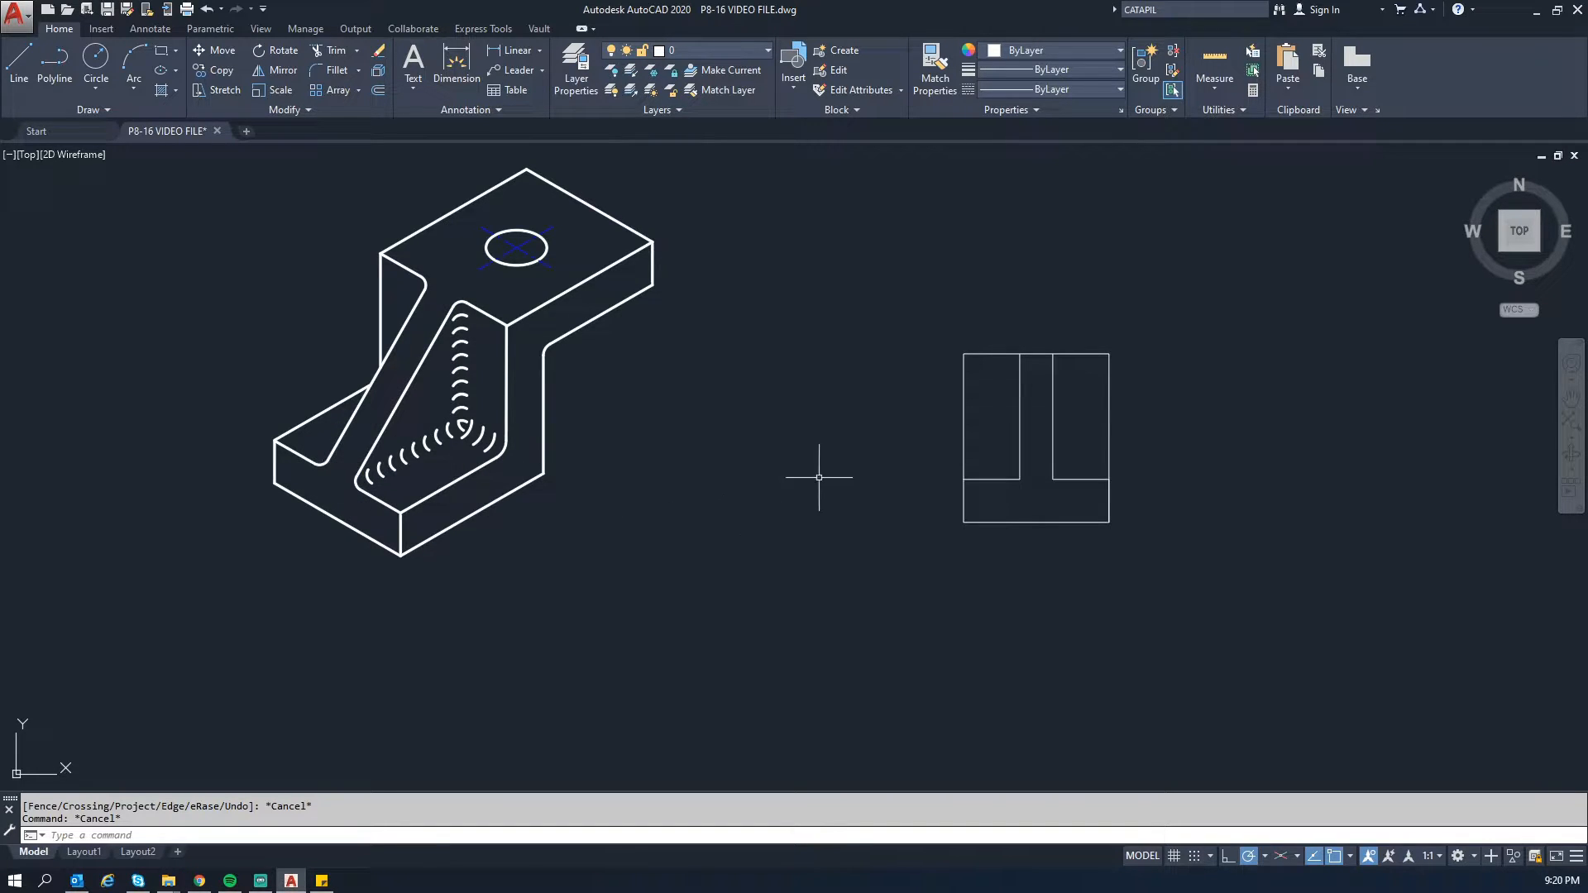
middle_click_drag(844, 471, 599, 521)
type("f")
key("Return")
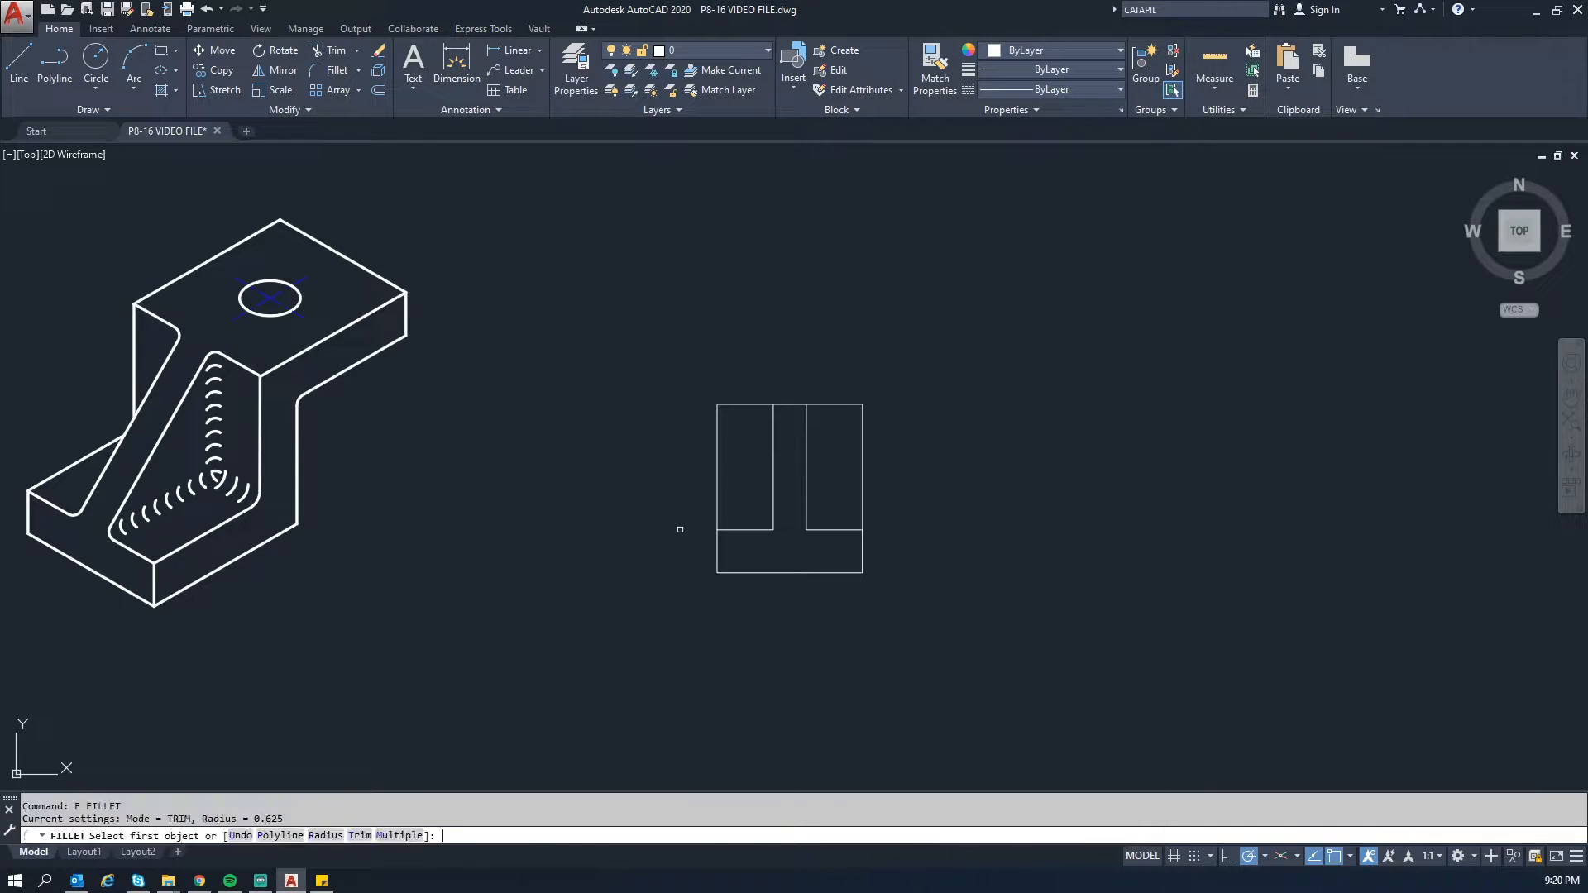
type("r")
key("Return")
key("Return")
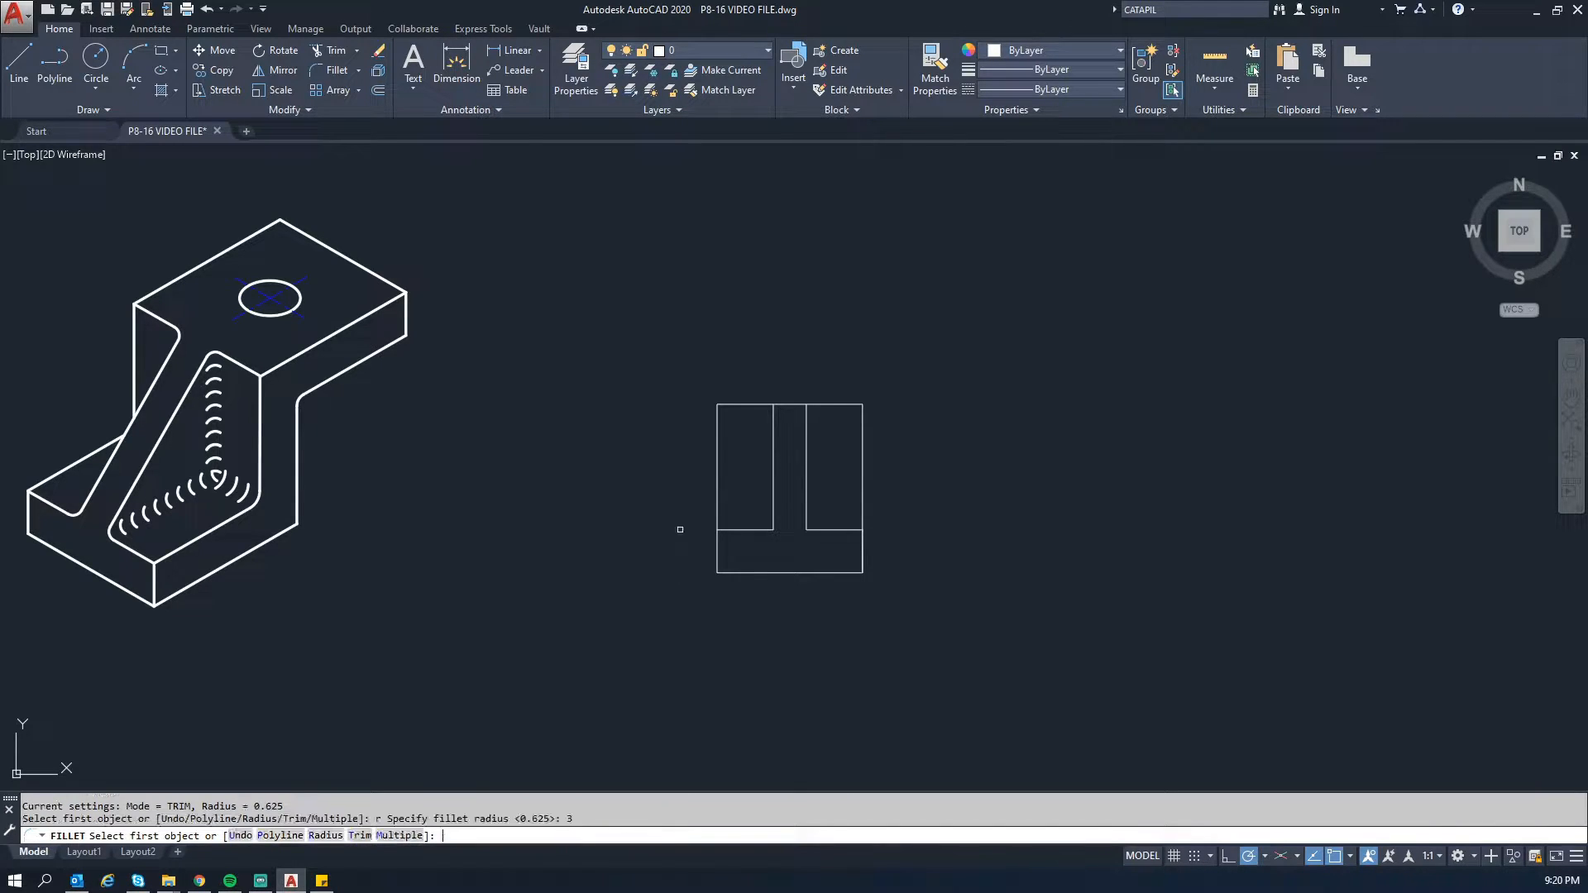
left_click(758, 528)
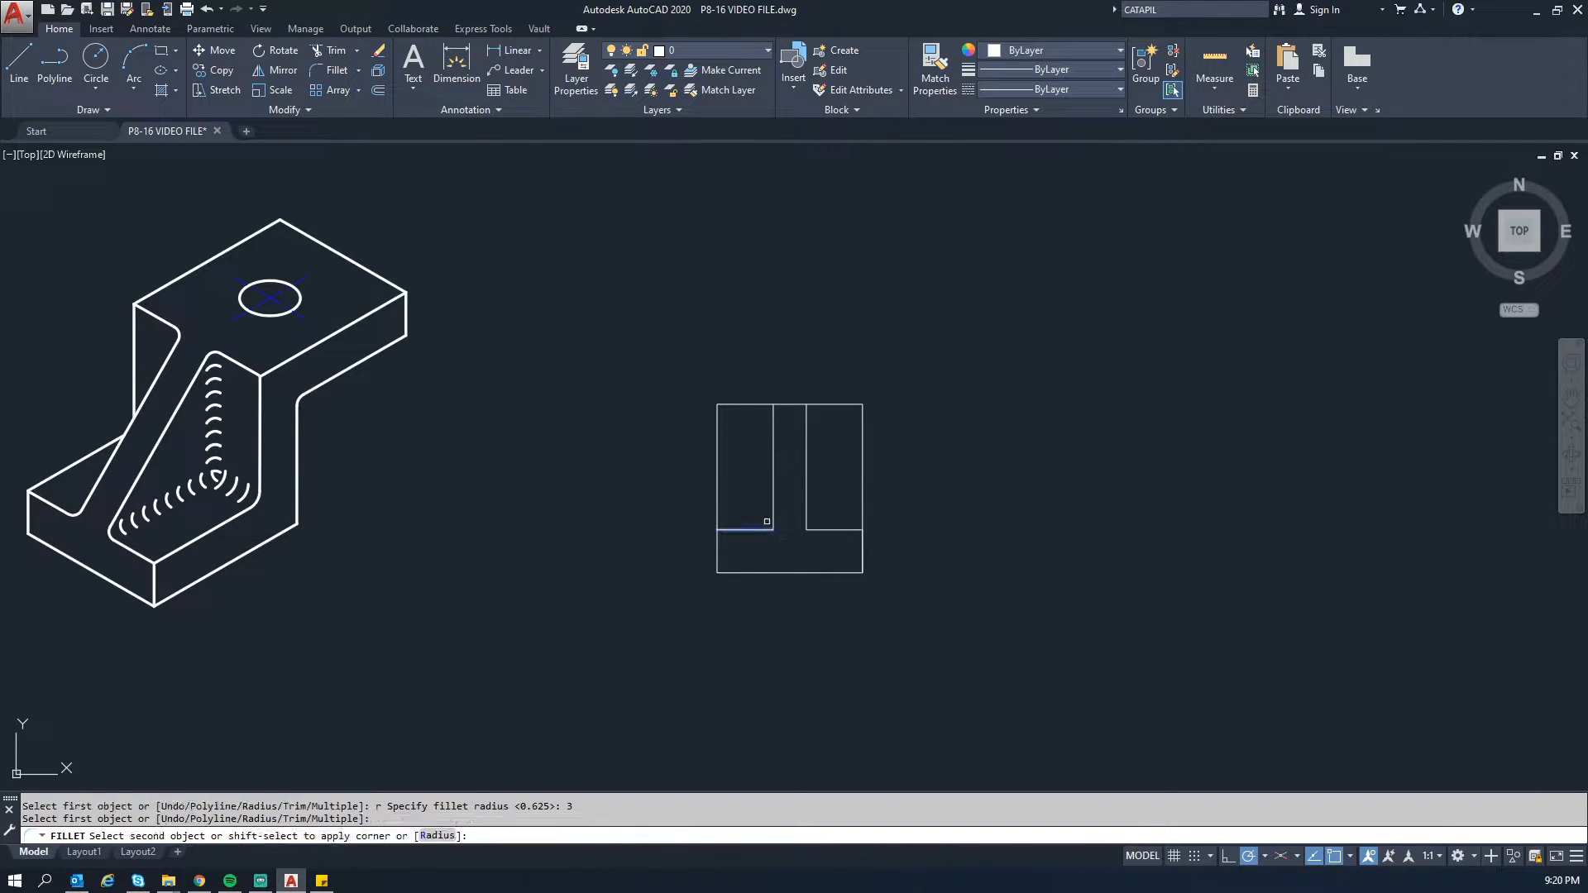
left_click(774, 501)
Step: Fillet the right inner corner between the rib line and the base's top edge with the same radius
key("Return")
left_click(815, 528)
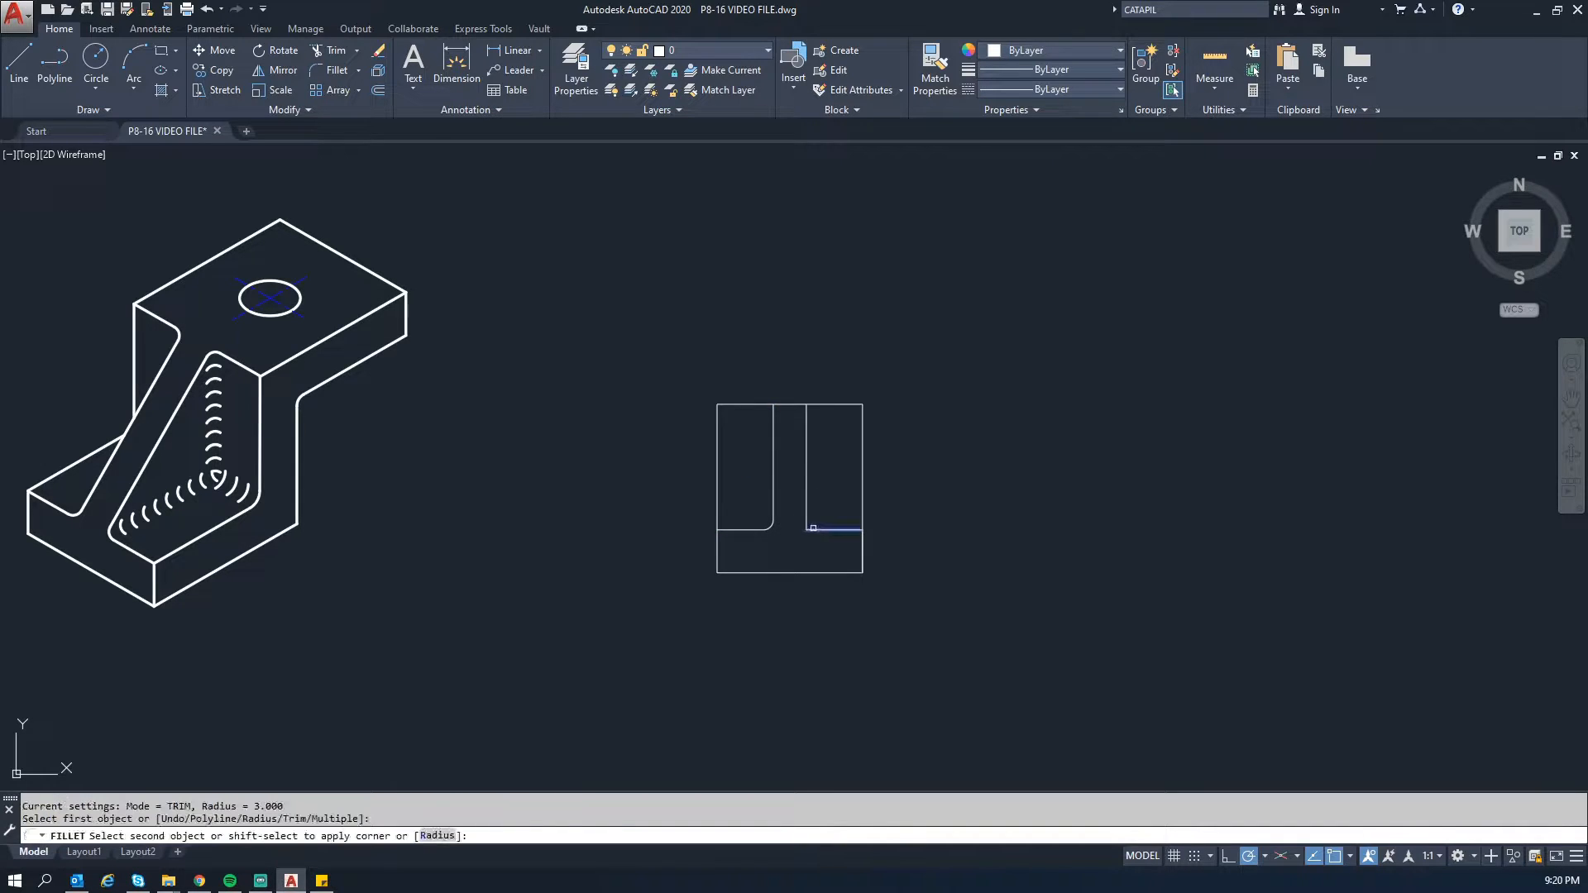
left_click(804, 518)
key("Escape")
key("Escape")
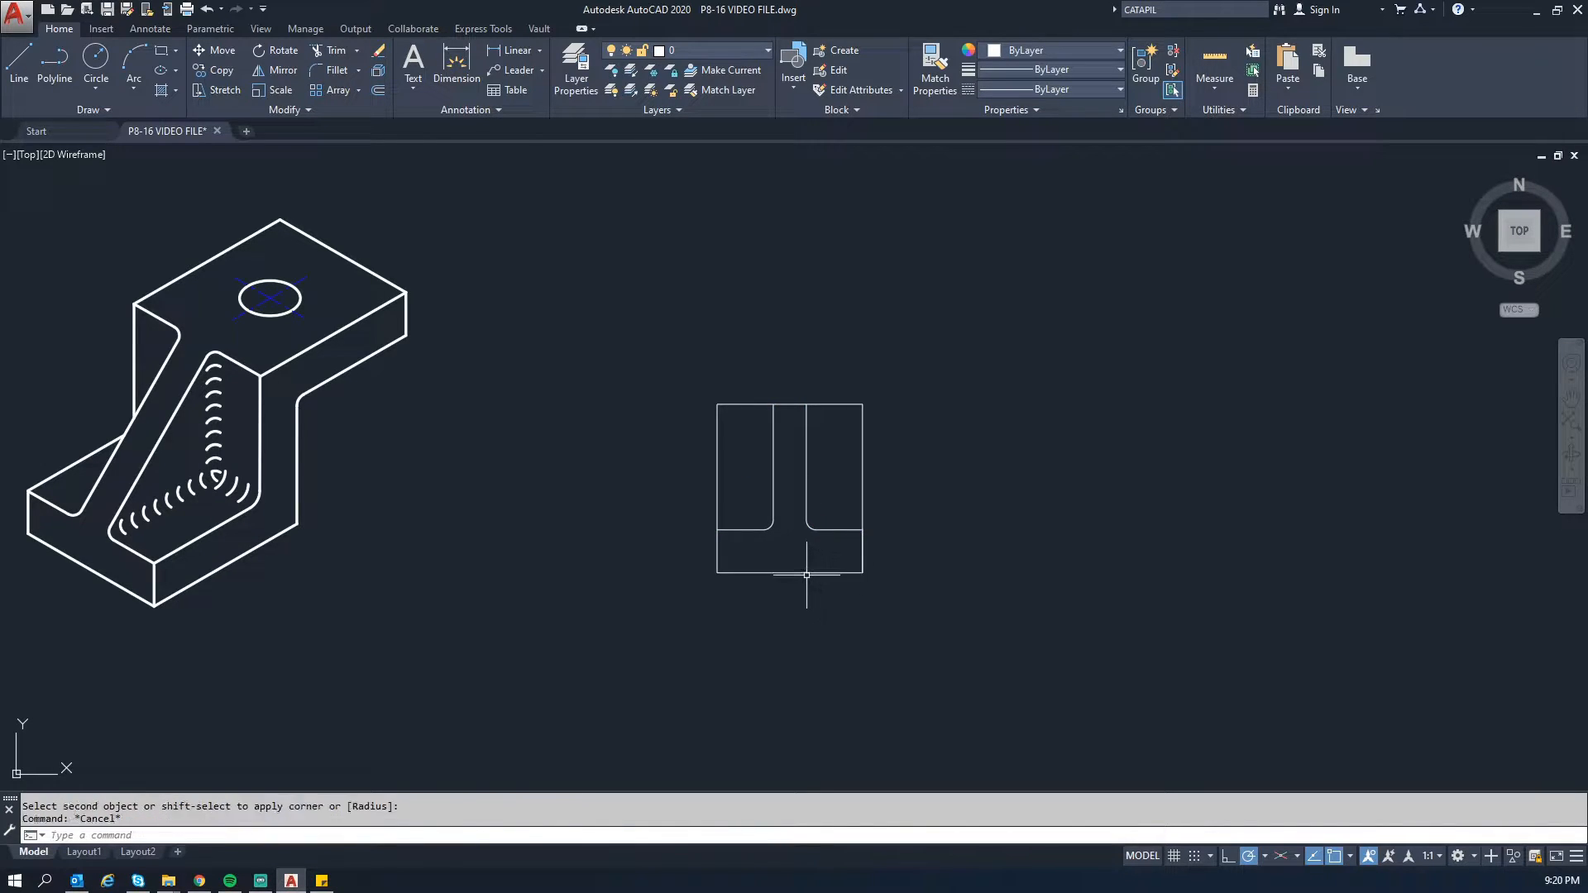
Step: Check the base height and the overall height along the front view's right edge with temporary linear dimensions
key("Return")
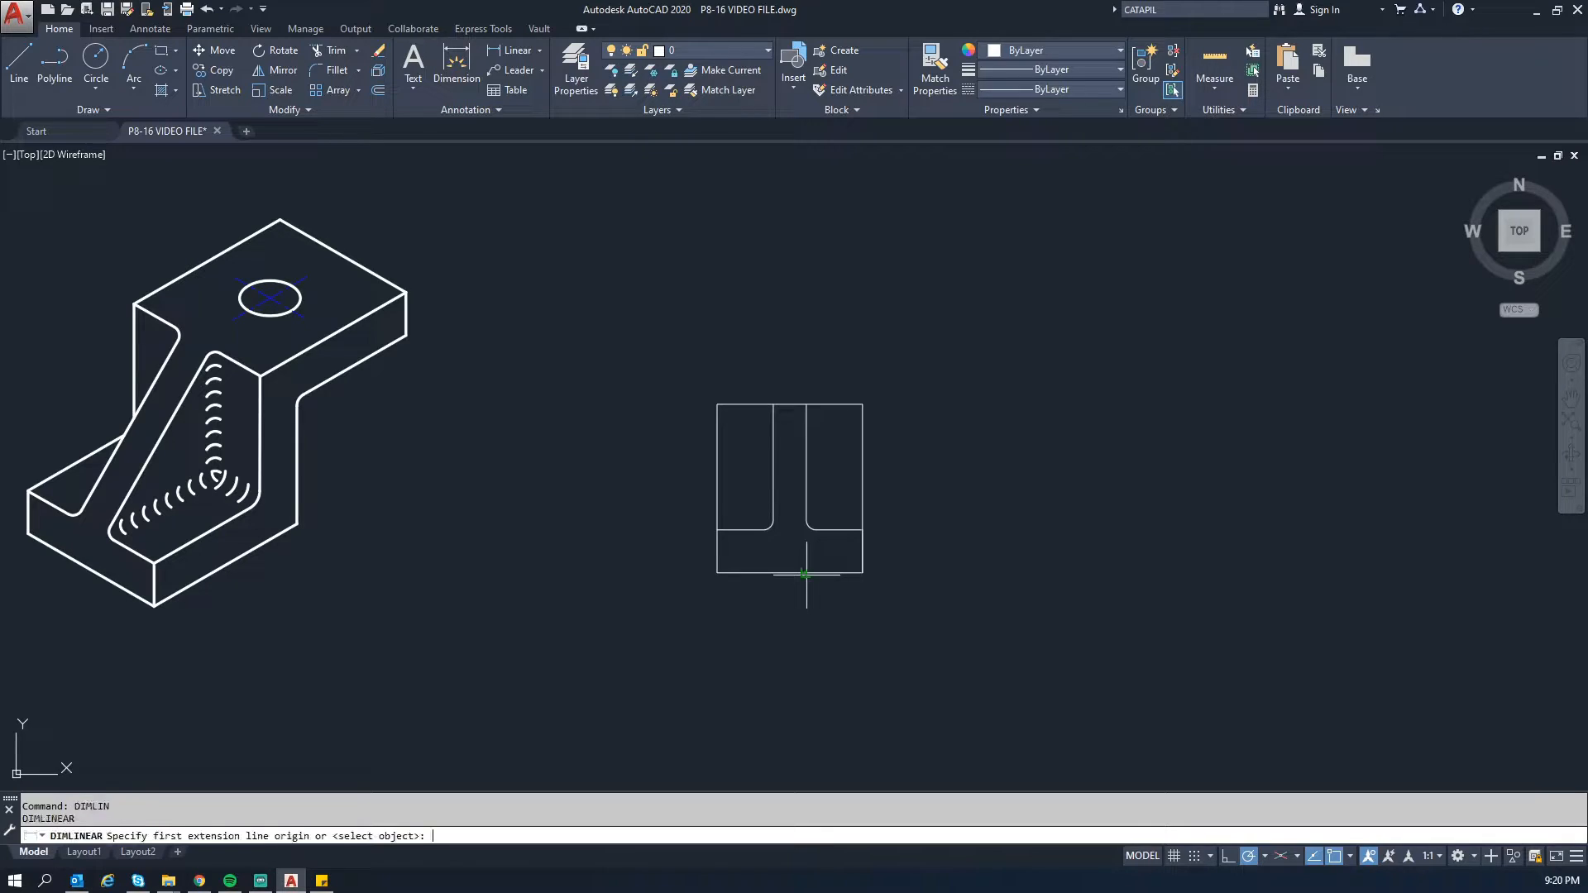
left_click(863, 534)
left_click(862, 572)
key("Escape")
key("Return")
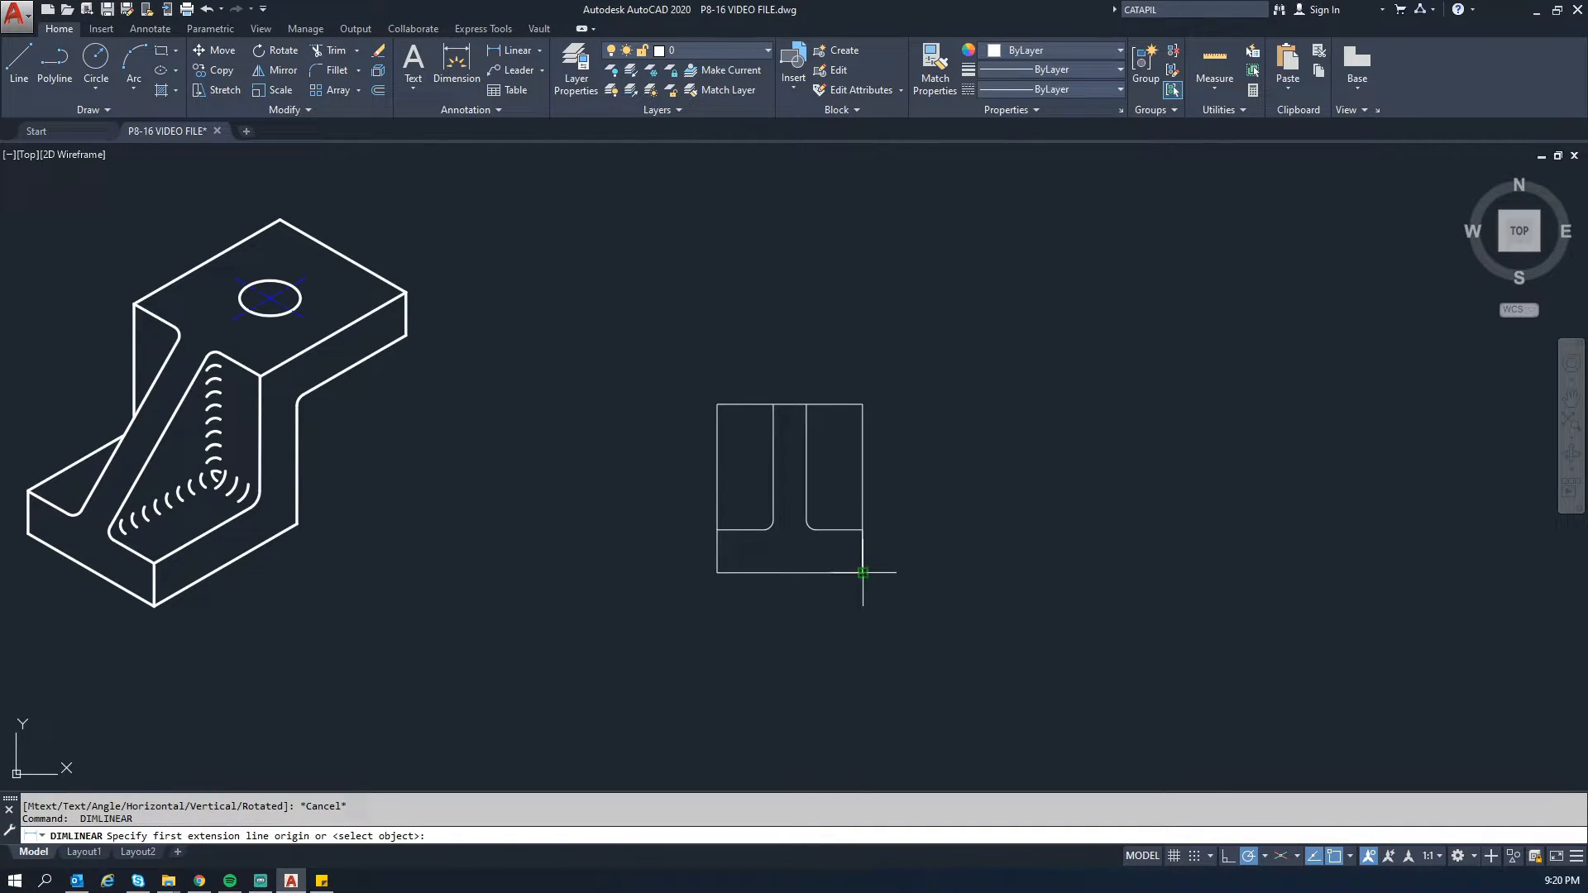
left_click(863, 573)
left_click(863, 405)
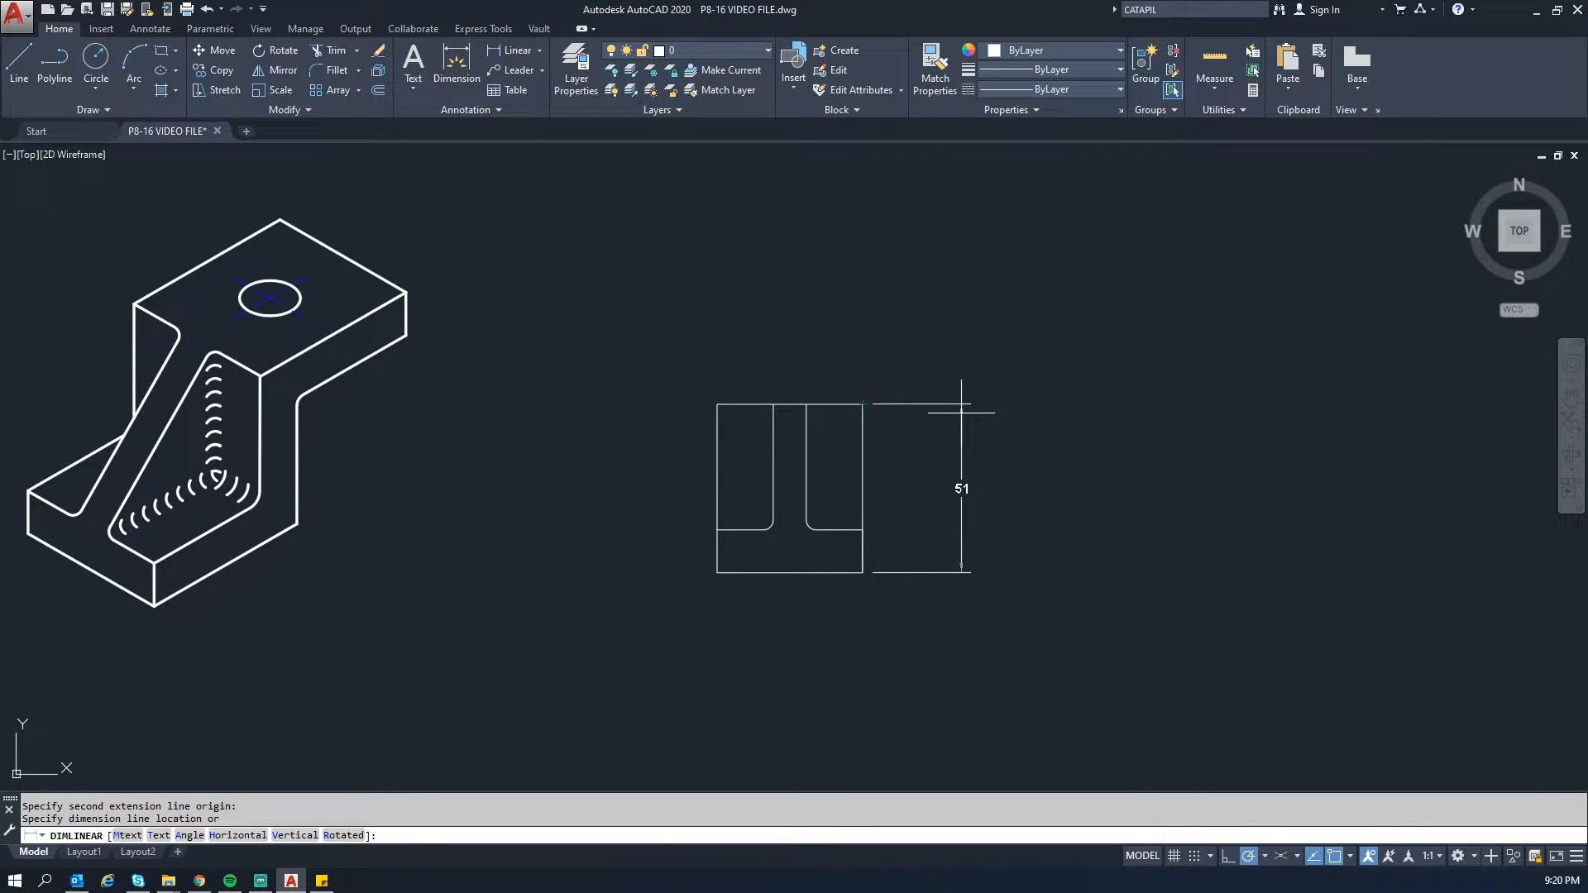
key("Escape")
key("Escape")
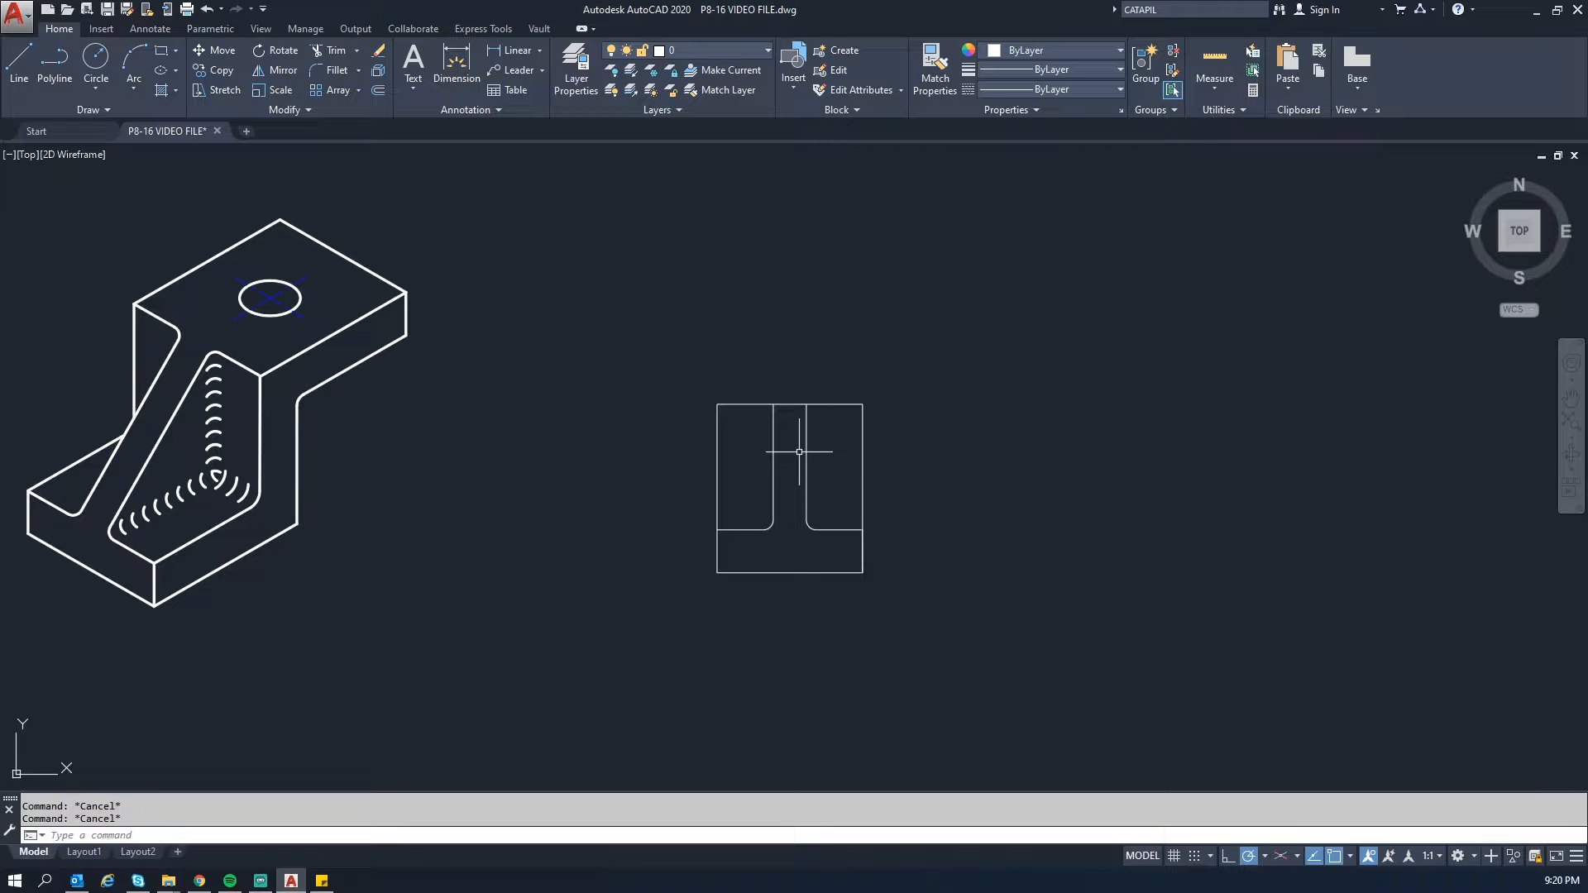
Step: Move all the front view's lines to the OBJECTS layer and make HIDDEN the current layer
left_click(1027, 295)
left_click(747, 644)
left_click(732, 50)
left_click(703, 177)
key("Escape")
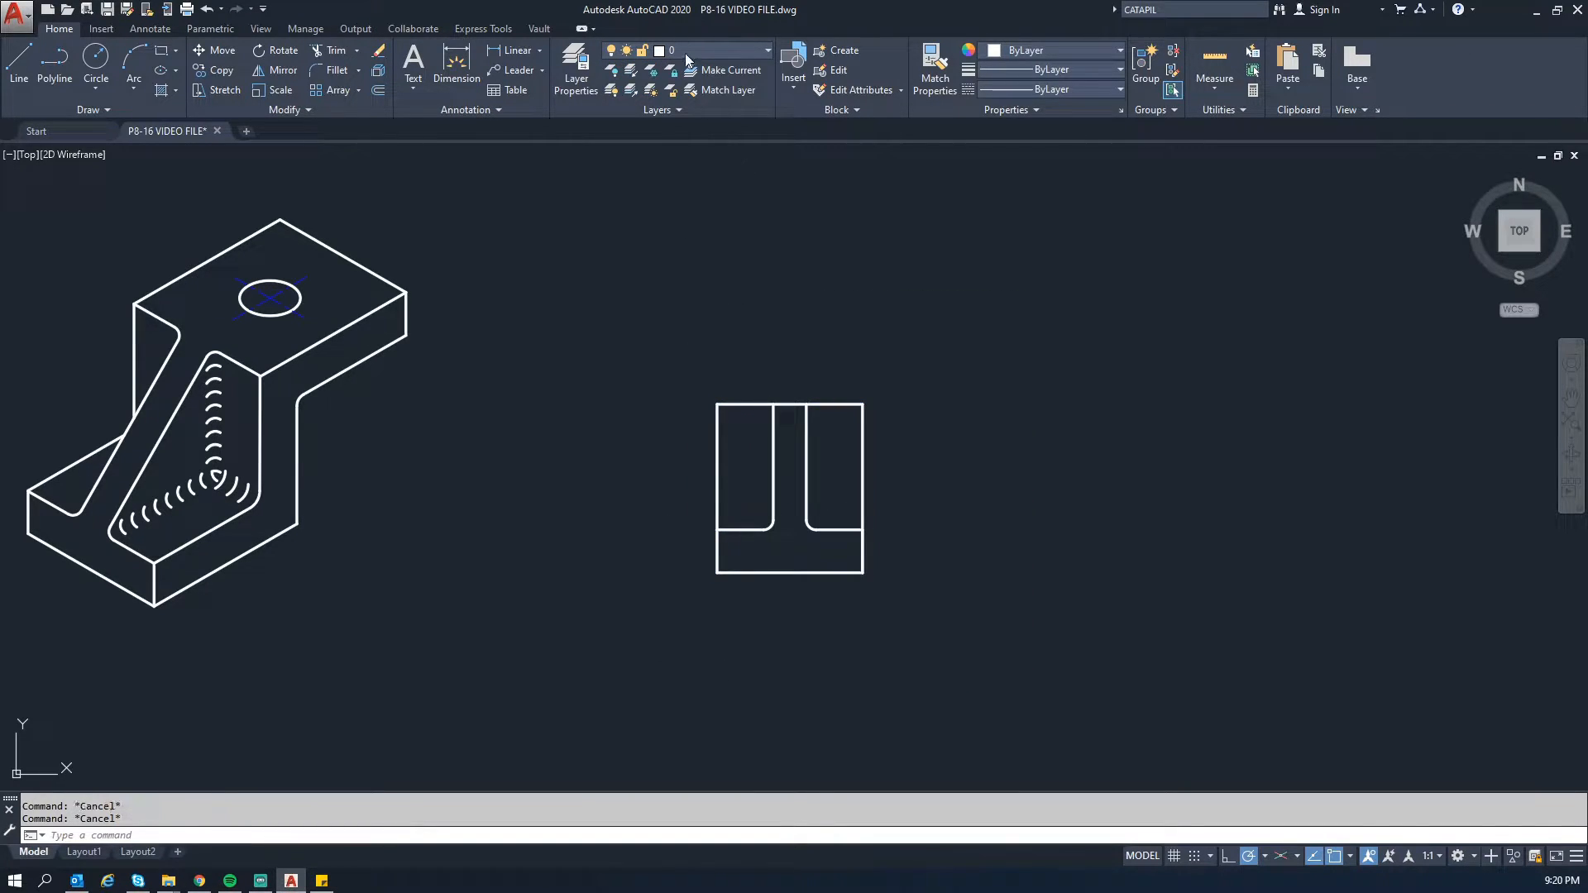
left_click(685, 52)
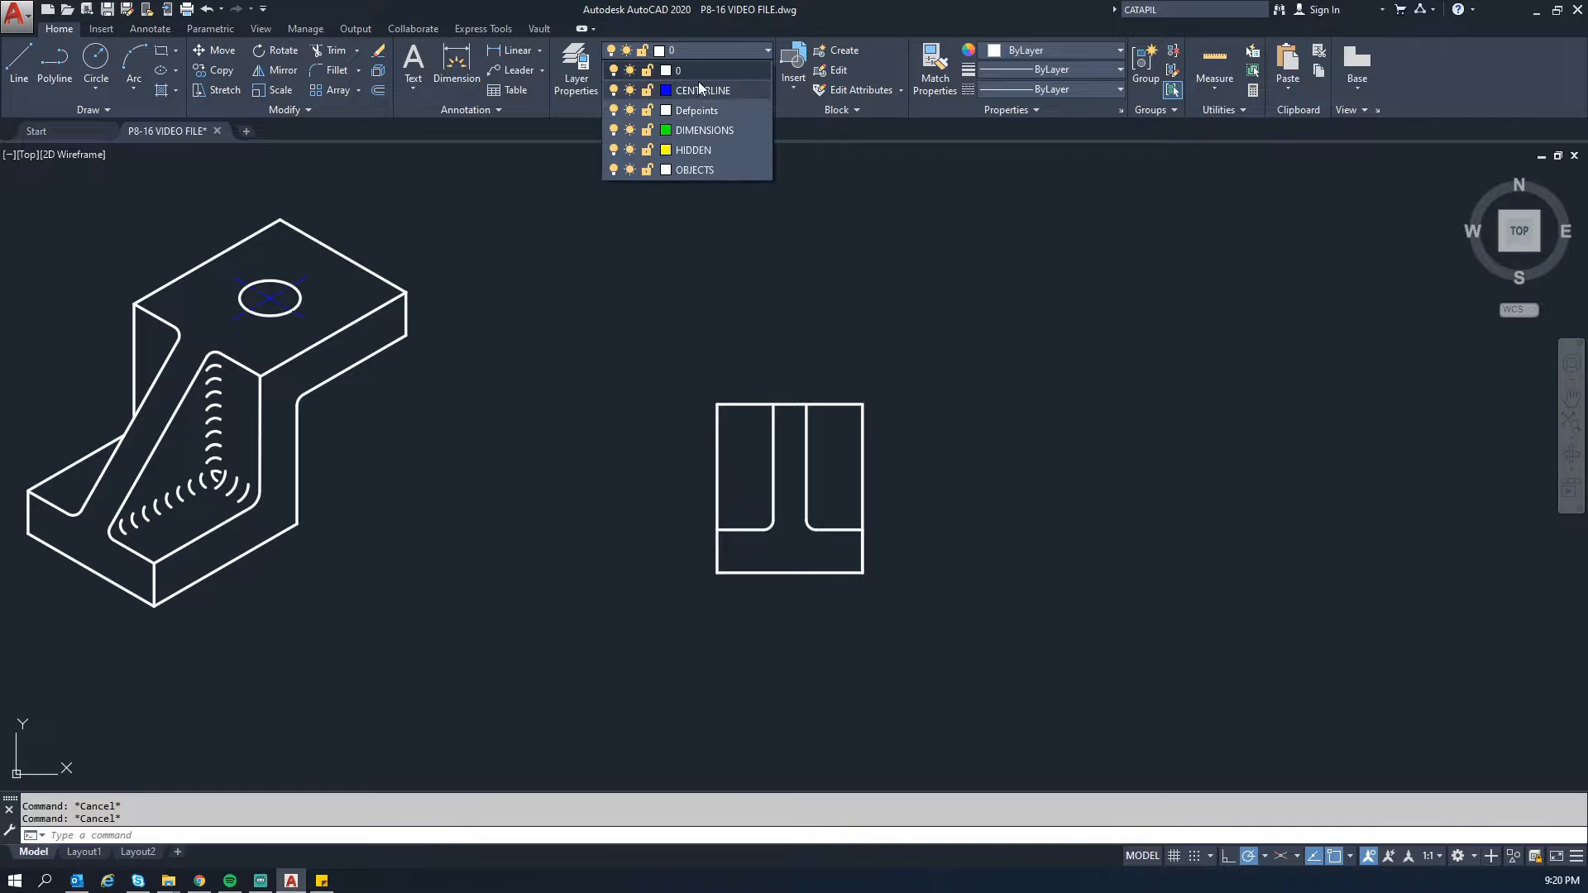
left_click(693, 151)
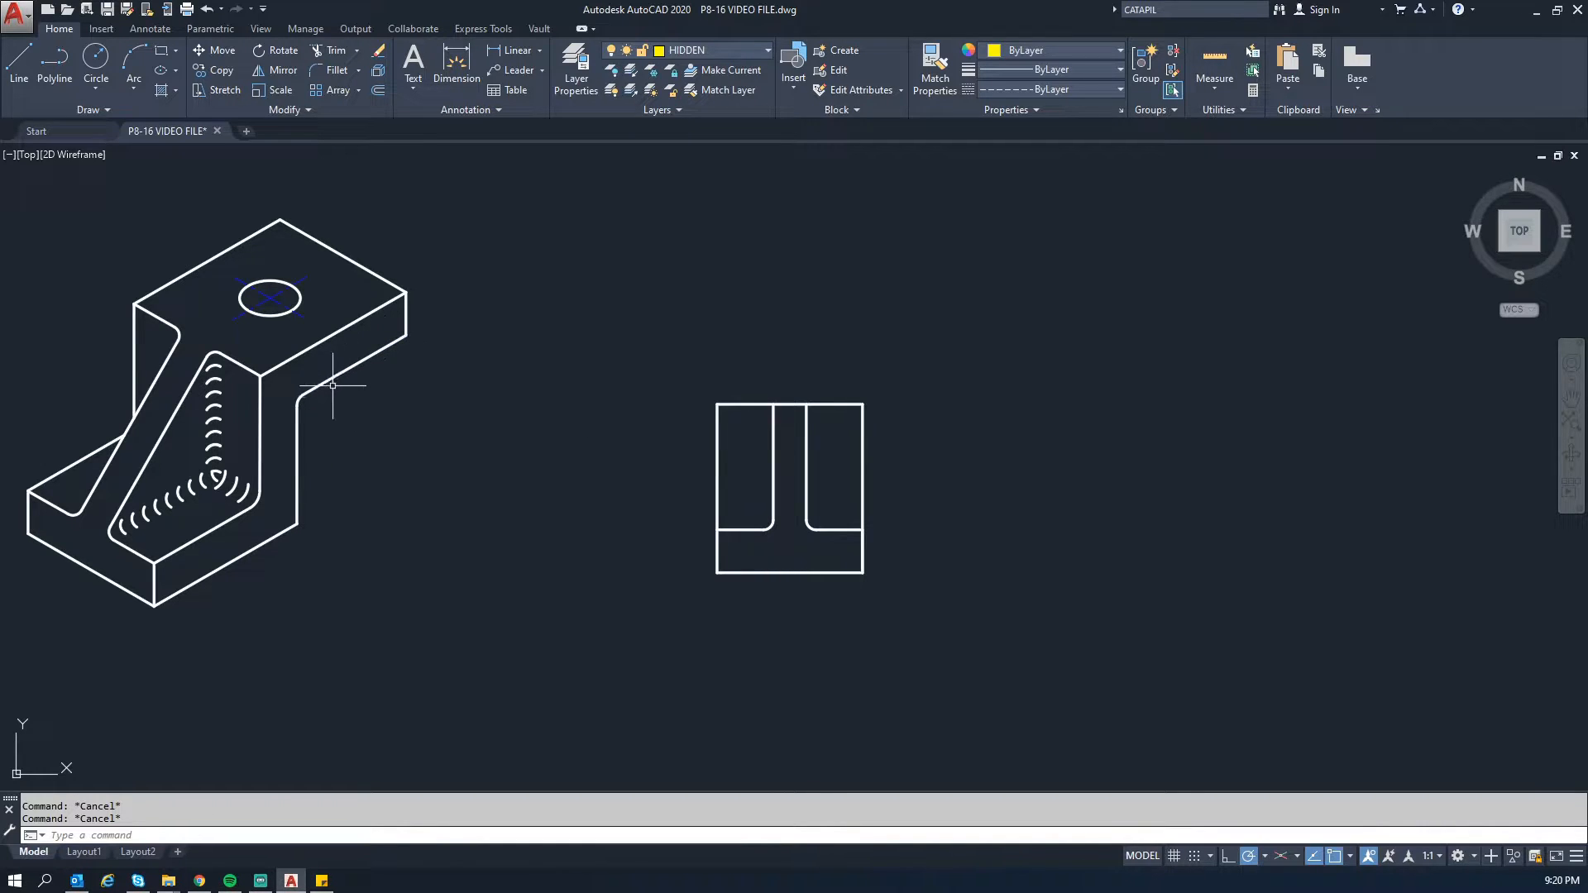
Step: Try to draw hidden lines for the upper plate's underside edges in the isometric view
type("l")
key("Return")
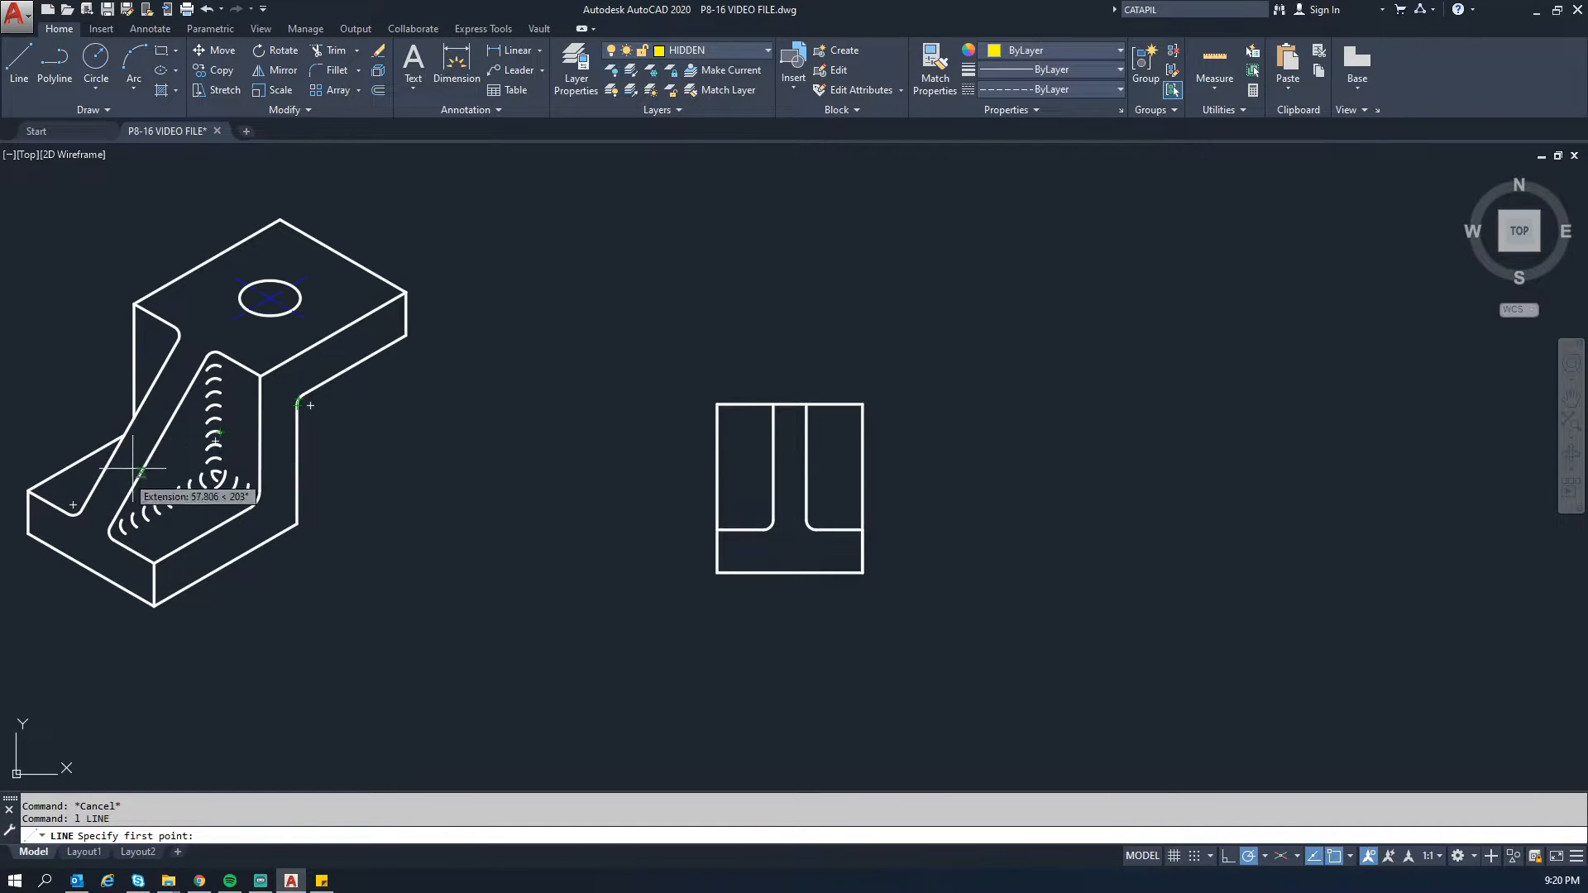
left_click(133, 345)
left_click(259, 412)
key("Escape")
key("Return")
left_click(406, 335)
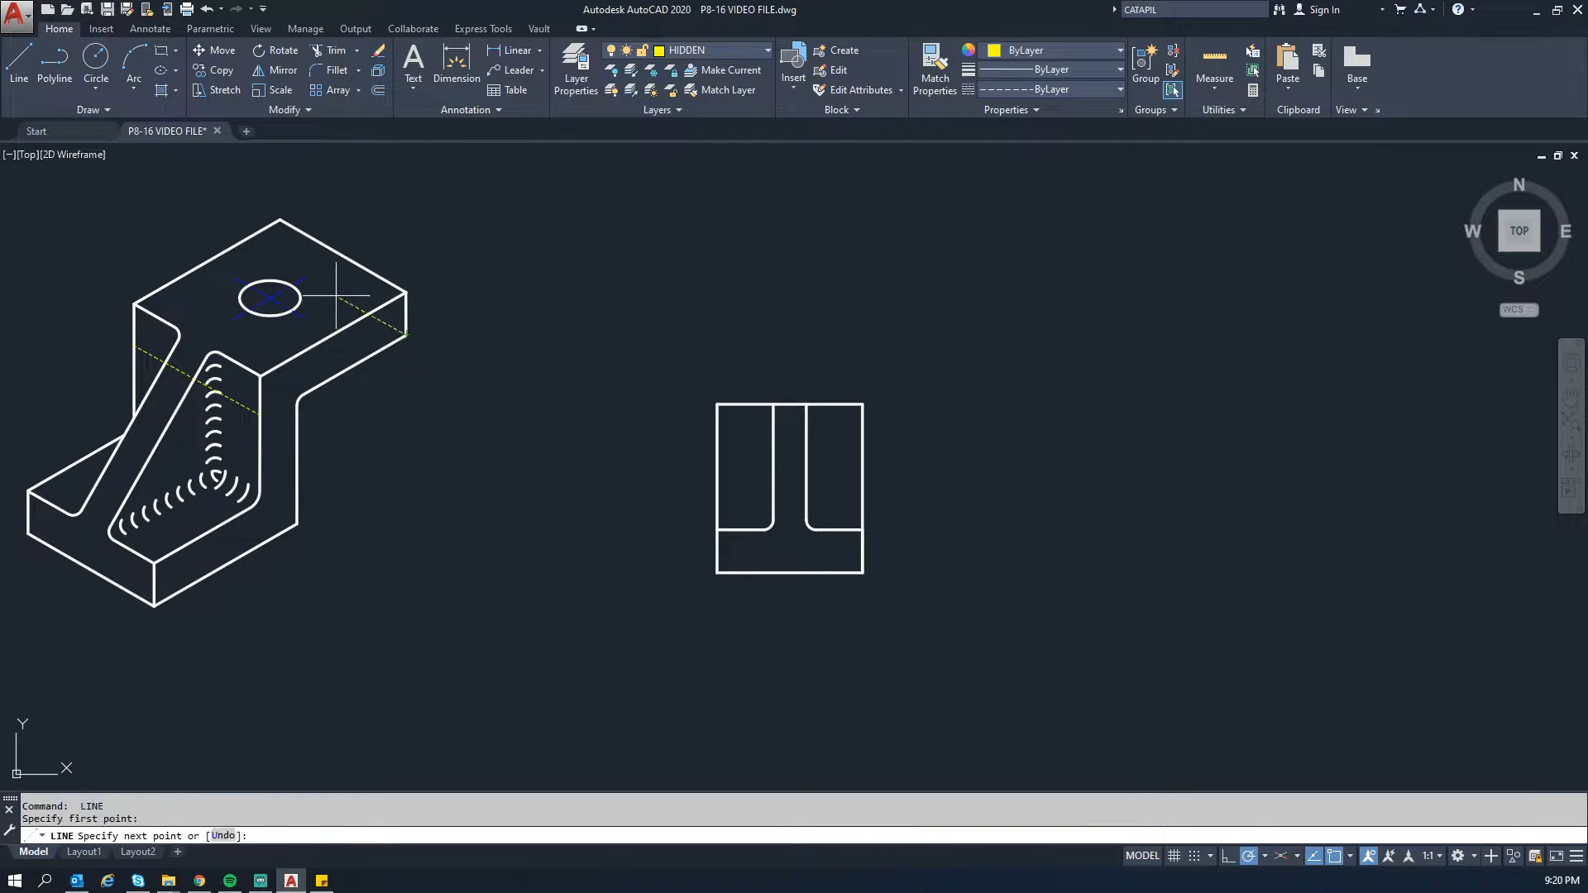
left_click(276, 262)
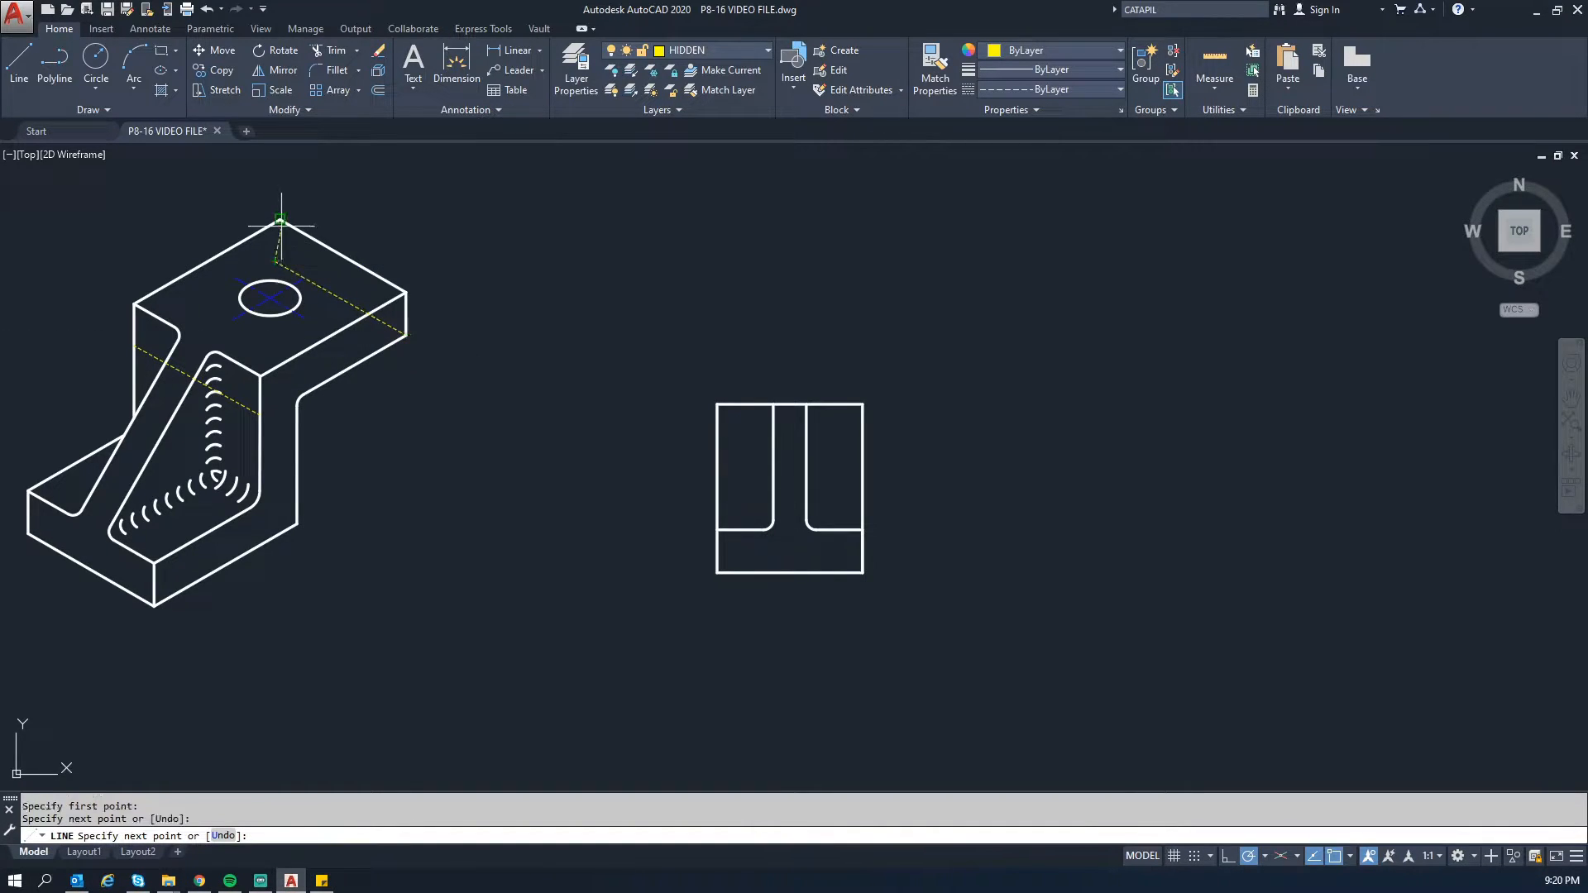
left_click(280, 220)
key("Escape")
key("Escape")
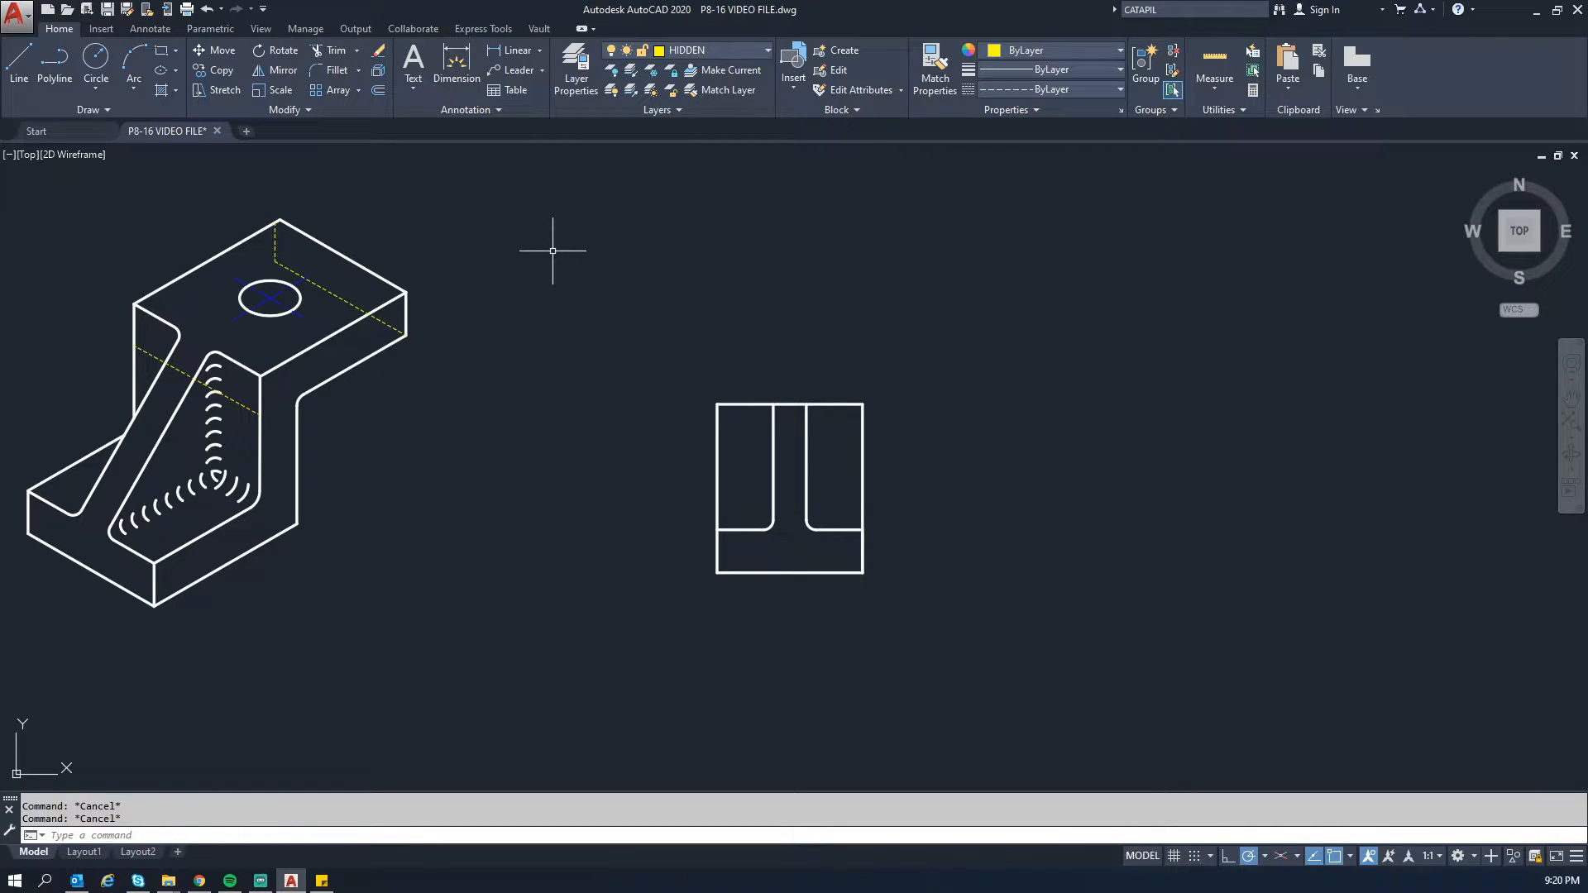
Step: Undo the hidden lines drawn for the upper plate's underside in the isometric view
key("ctrl+z")
key("ctrl+z")
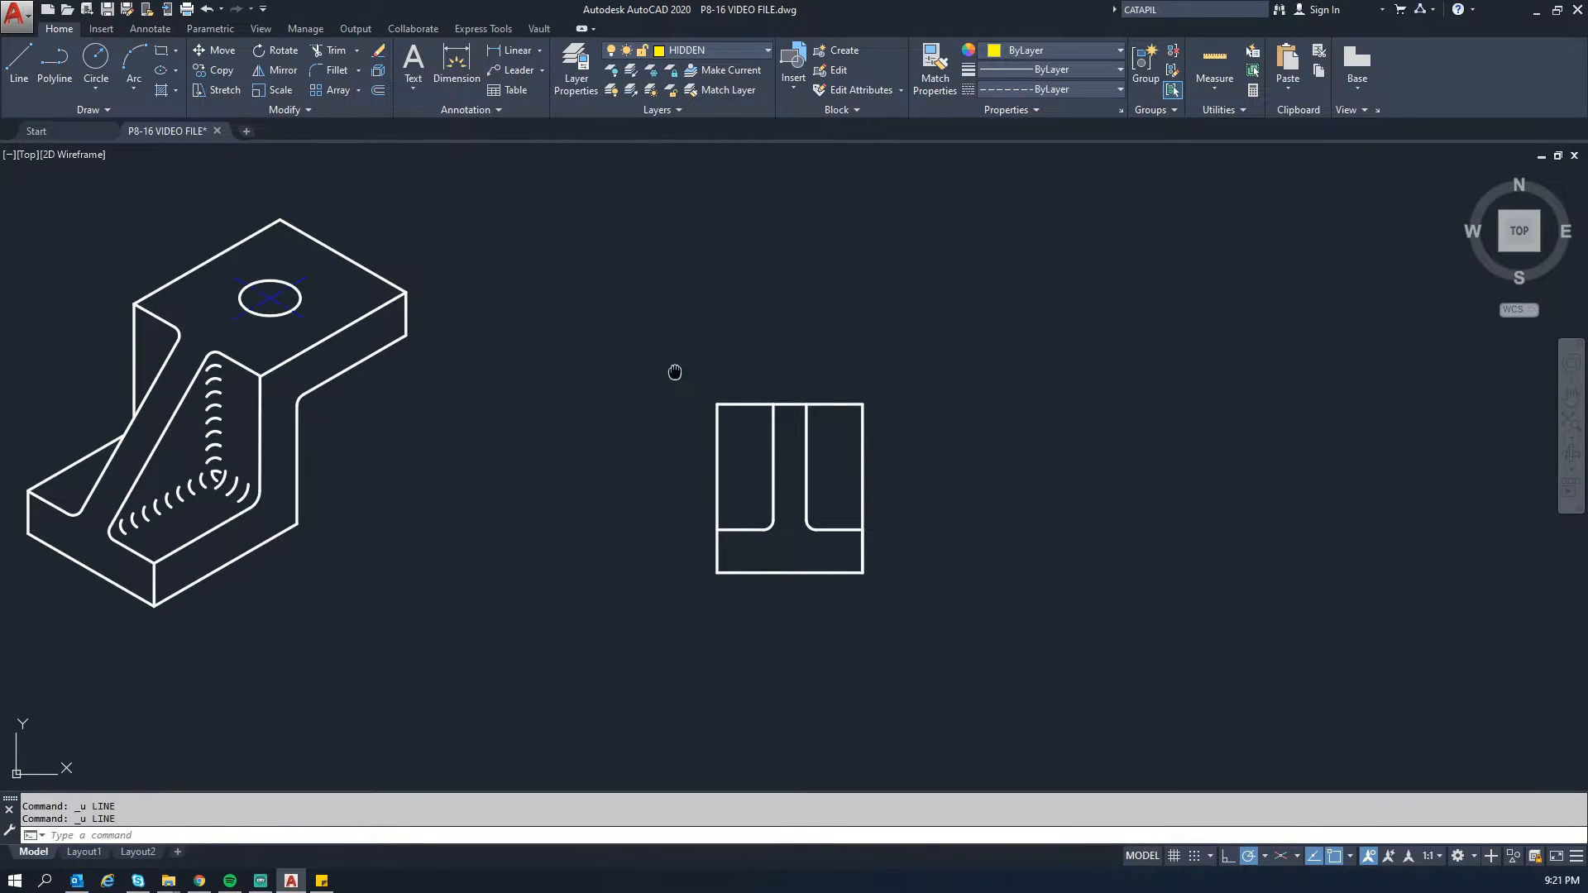
key("ctrl+z")
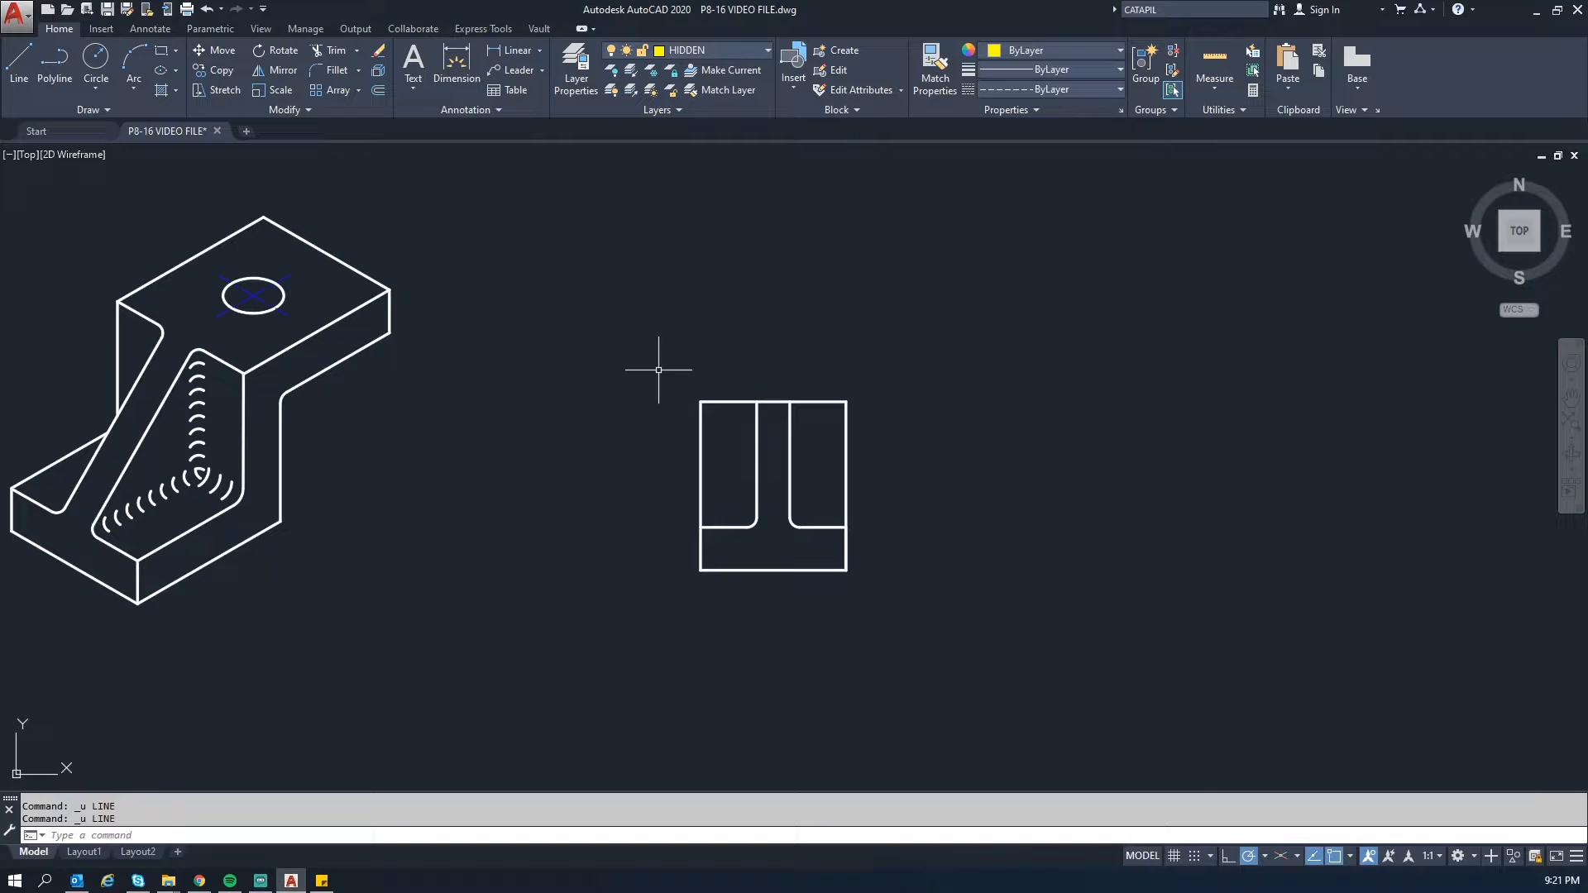
Step: Draw a vertical hidden line across the thickness of the upper plate's long side face in the isometric view
left_click(349, 312)
key("Escape")
key("Escape")
type("l")
key("Return")
left_click(349, 314)
left_click(350, 356)
key("Escape")
key("Escape")
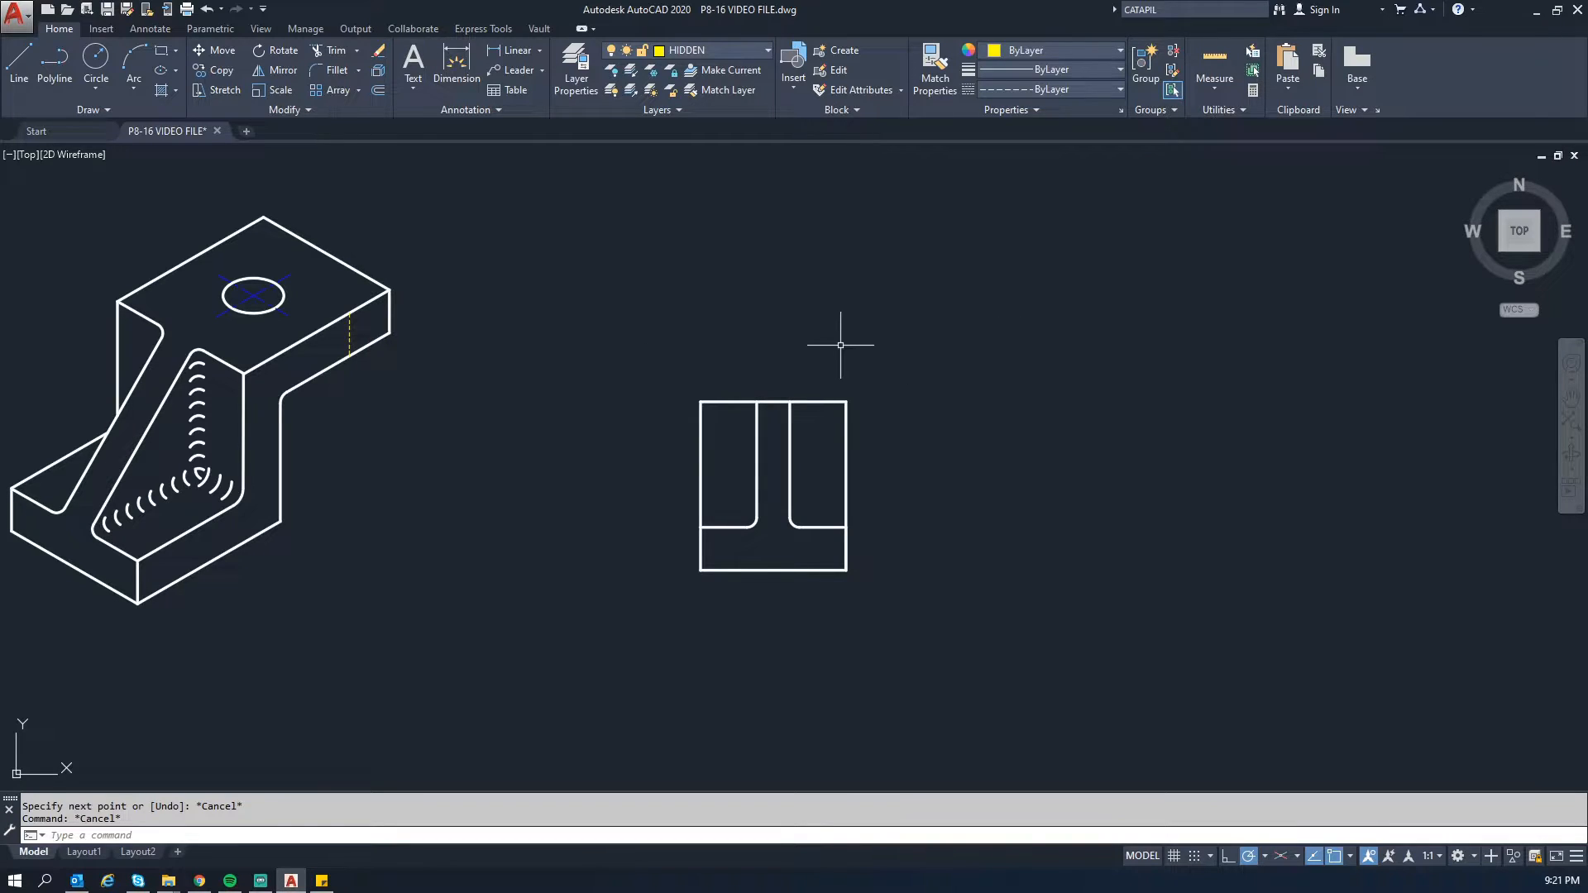
Step: Draw a horizontal hidden line across the front view, located by a 13-unit vertical helper line measured down from the top edge
type("l")
key("Return")
left_click(672, 402)
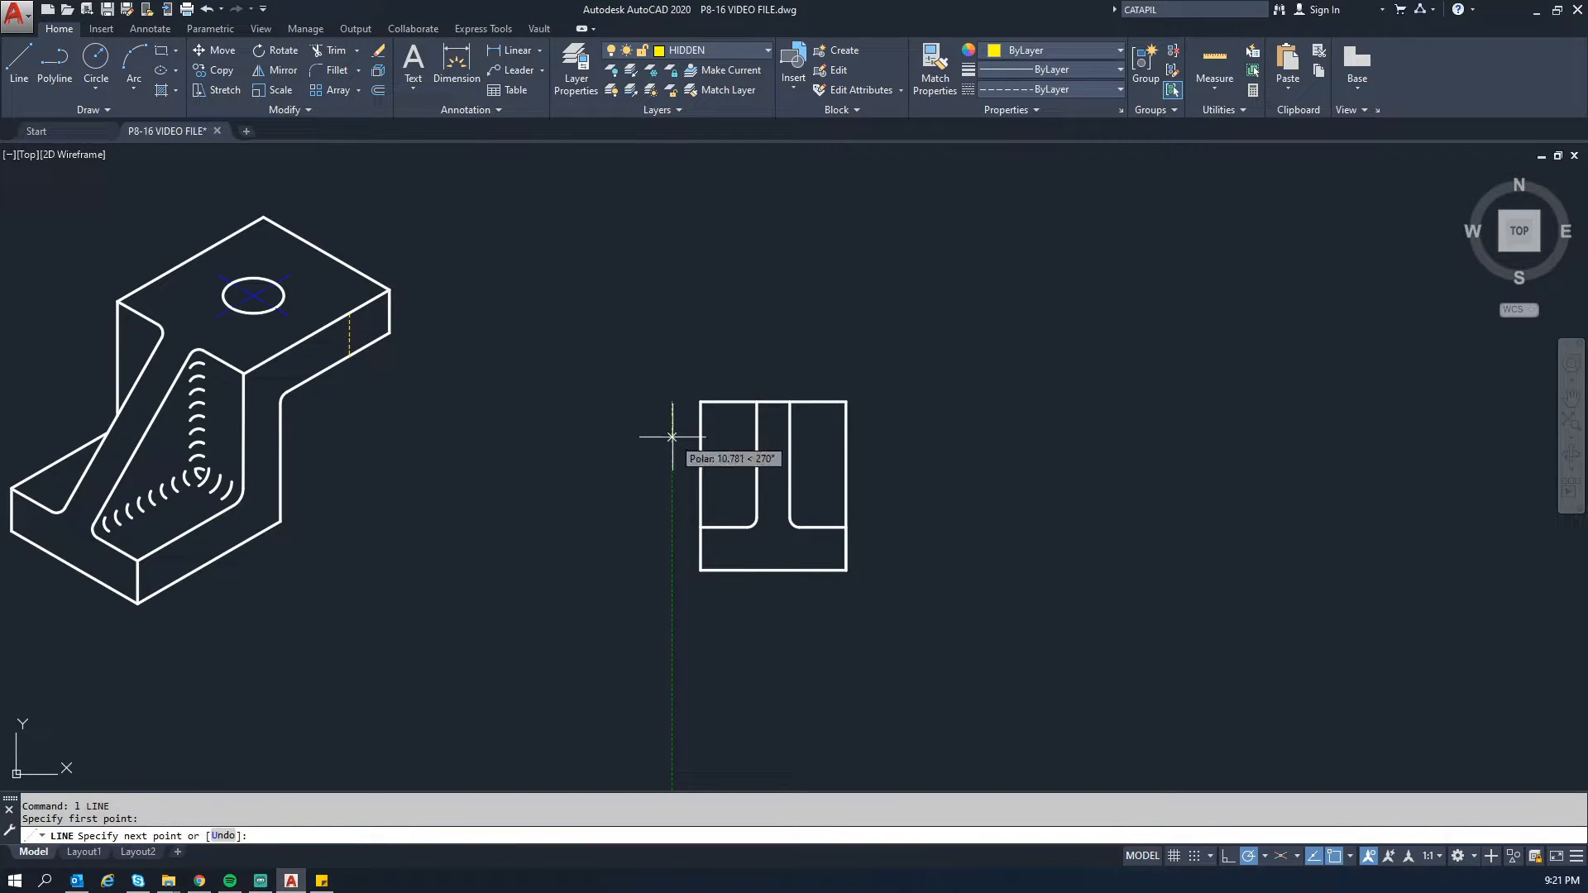
type("13")
key("Return")
left_click(699, 444)
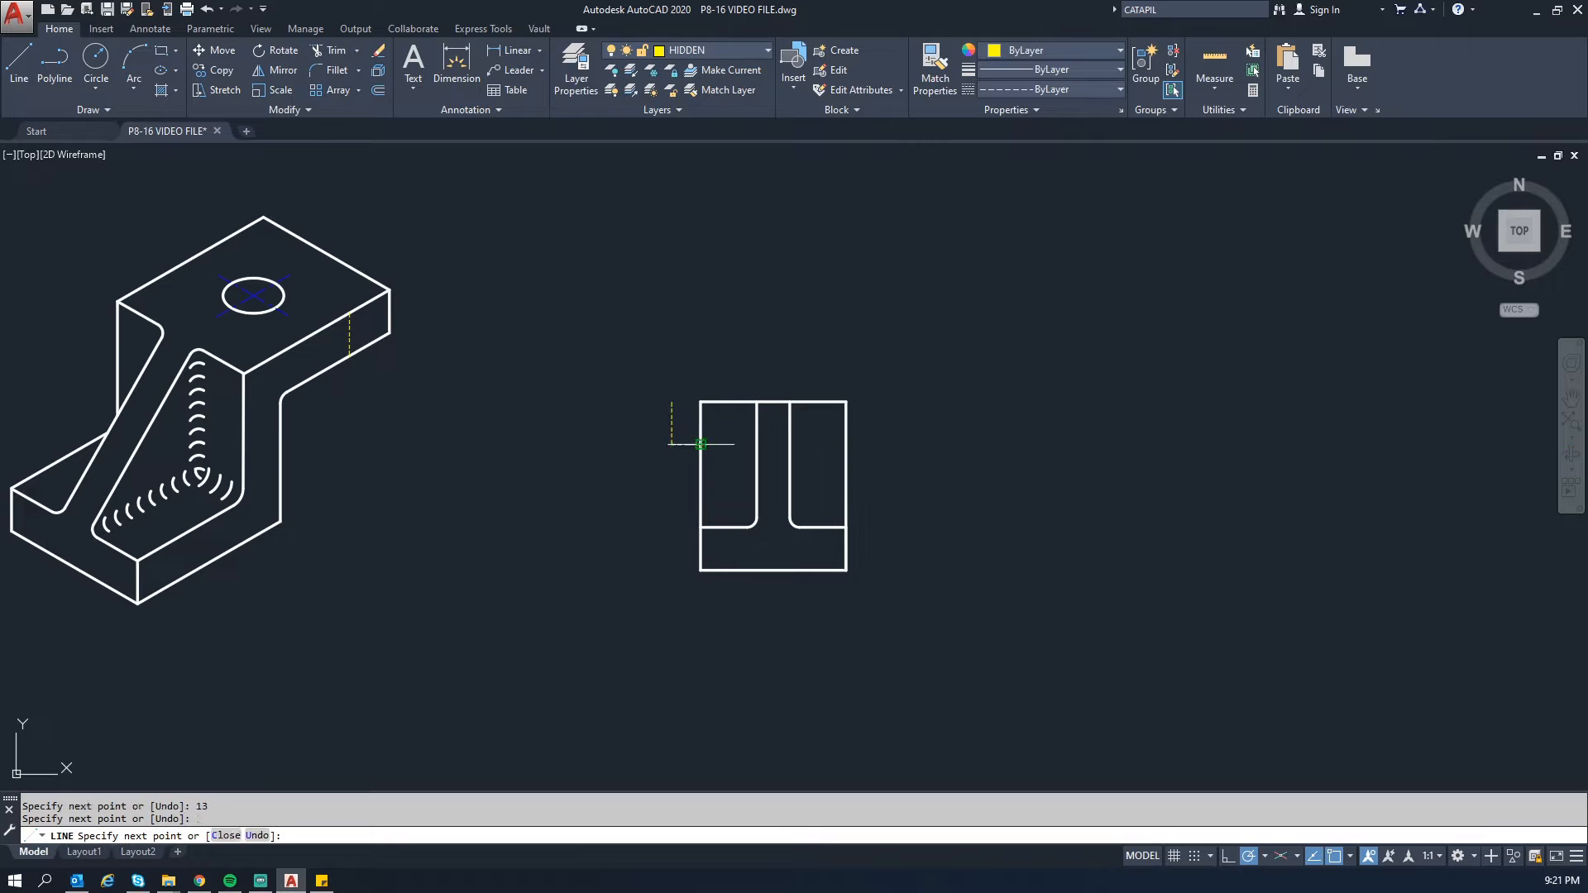
left_click(845, 444)
key("Escape")
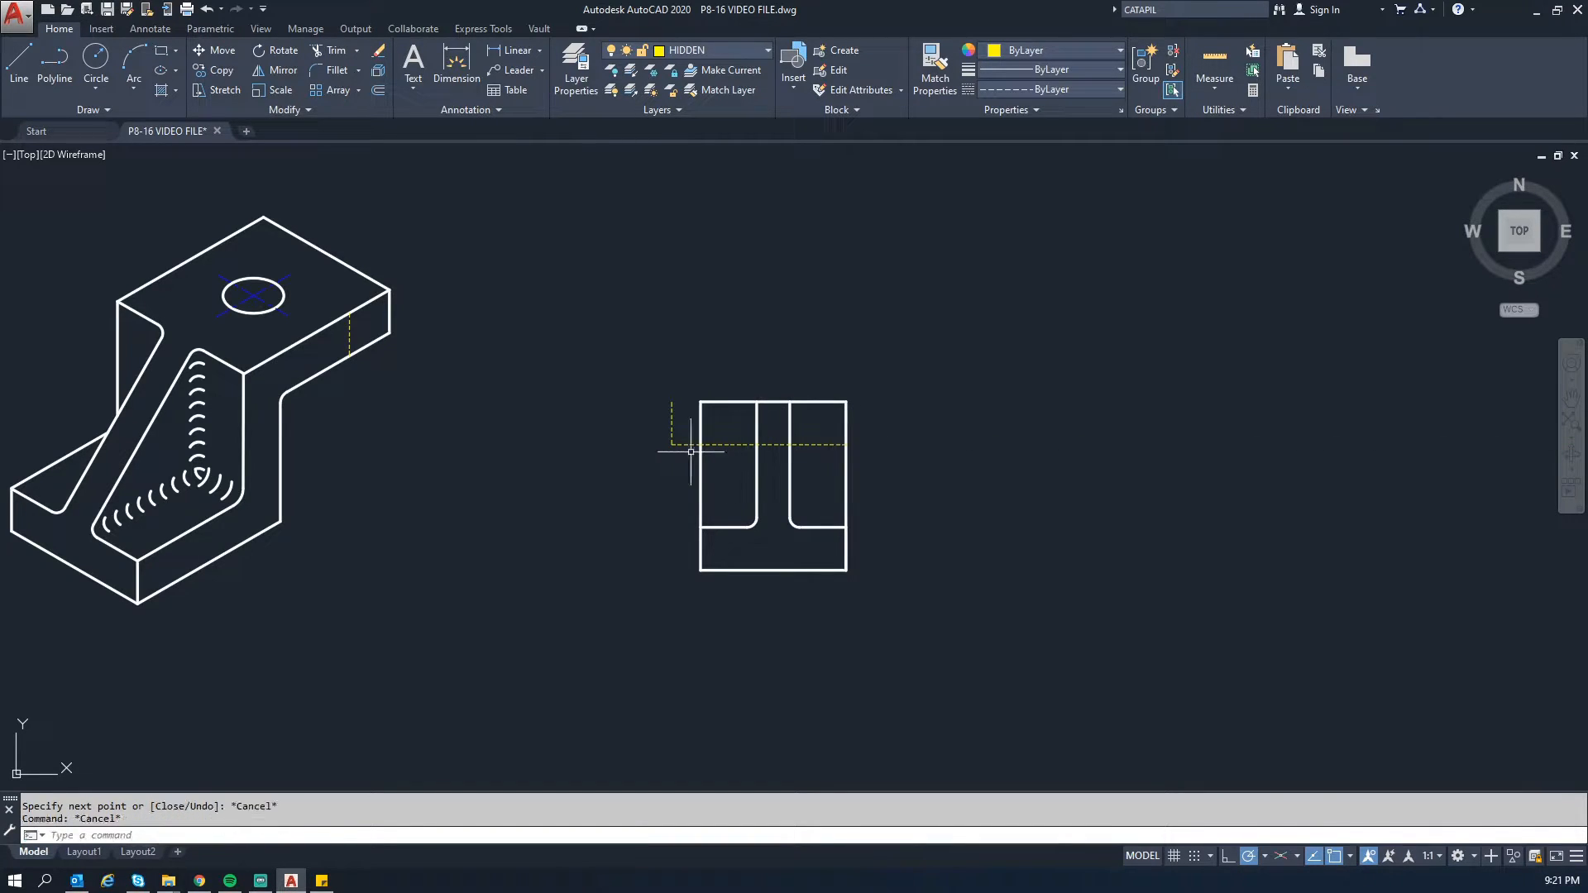
Step: Erase the two helper lines beside the front view that located the horizontal hidden line
left_click(688, 456)
left_click(659, 425)
key("Delete")
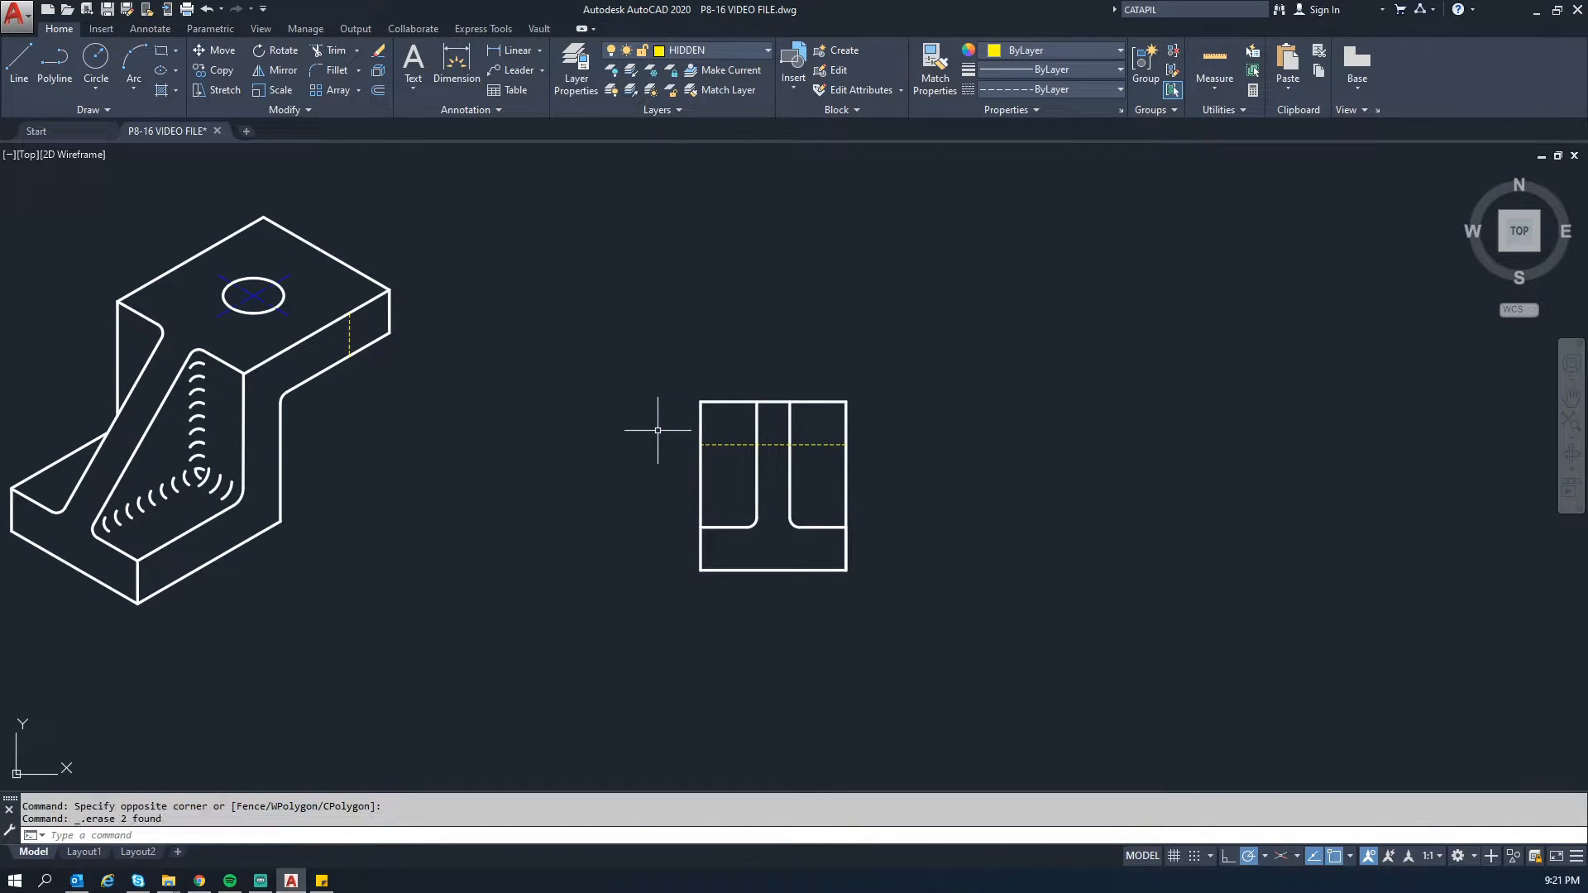
Step: Try global linetype scale factors of 1, 0.5, 2 and 10
type("ltsca")
key("Return")
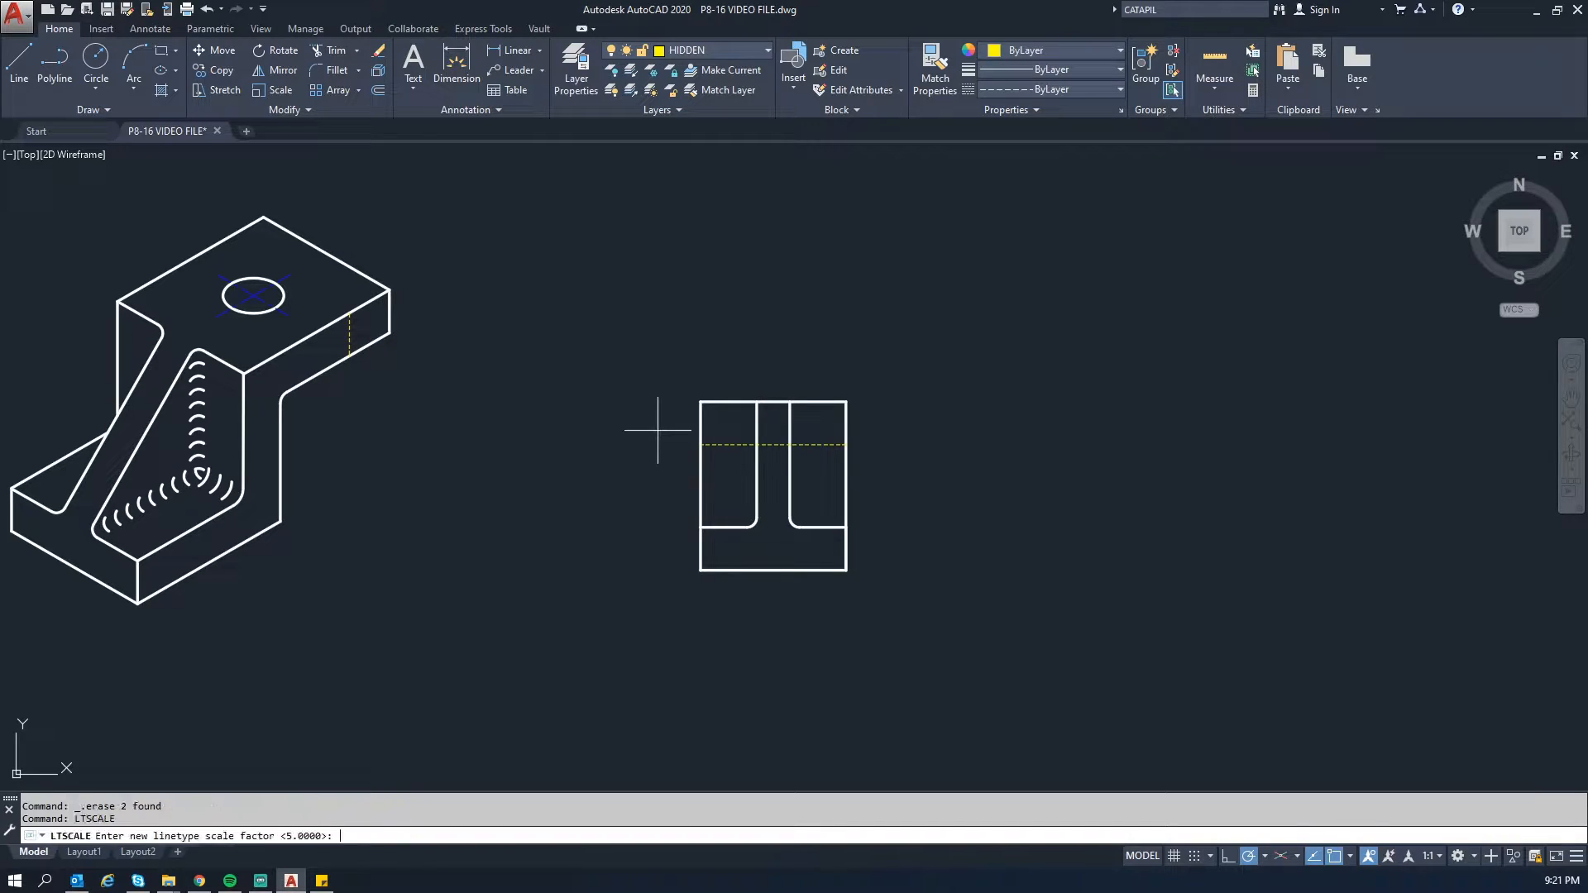
key("Return")
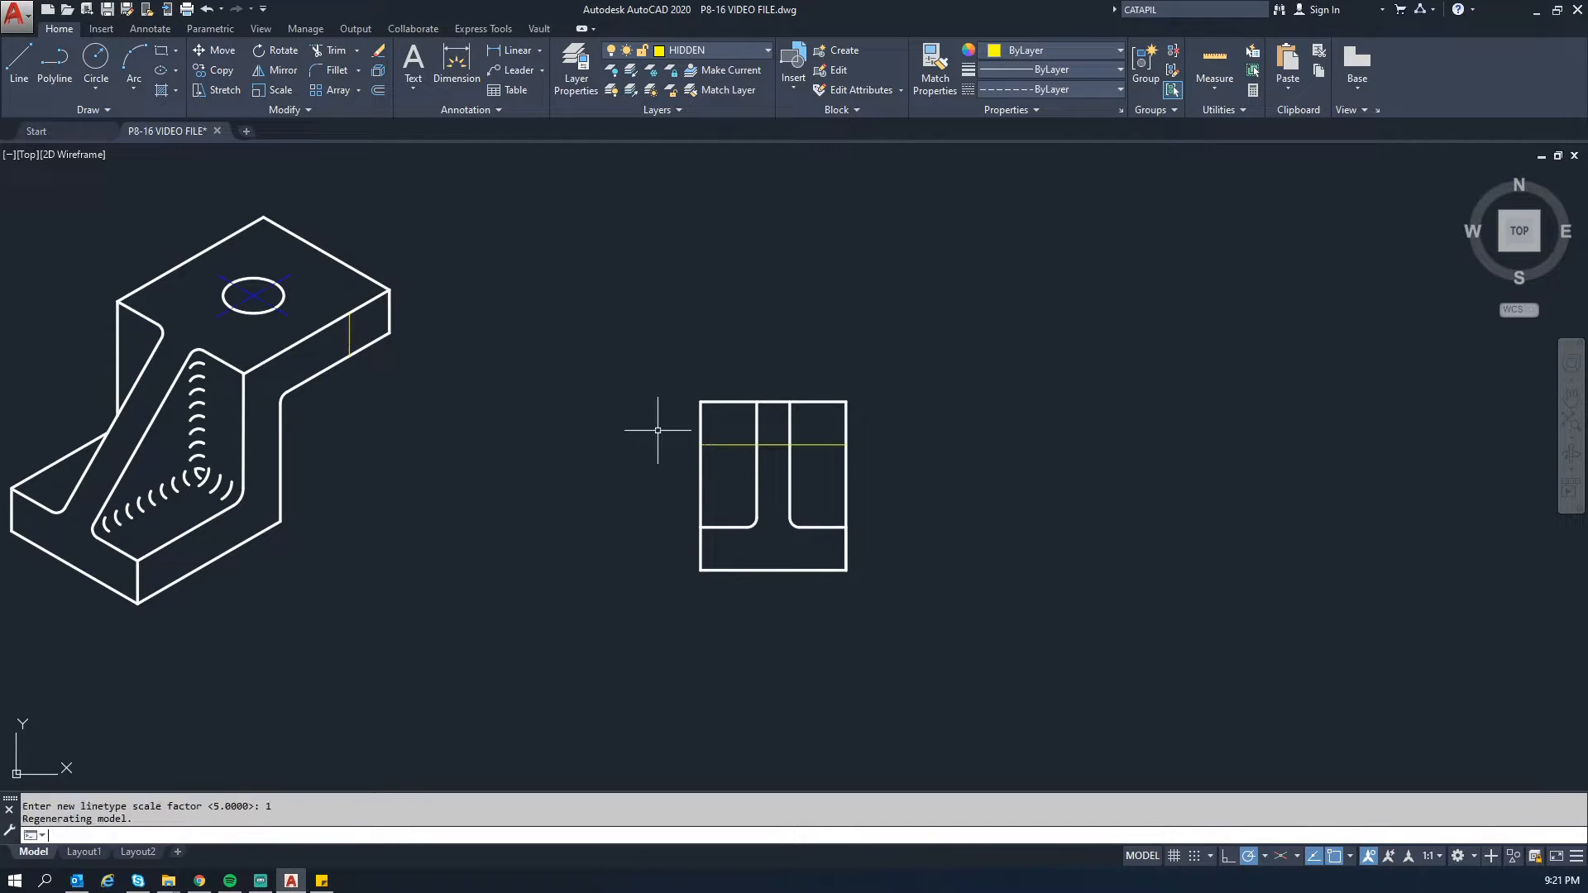
key("Return")
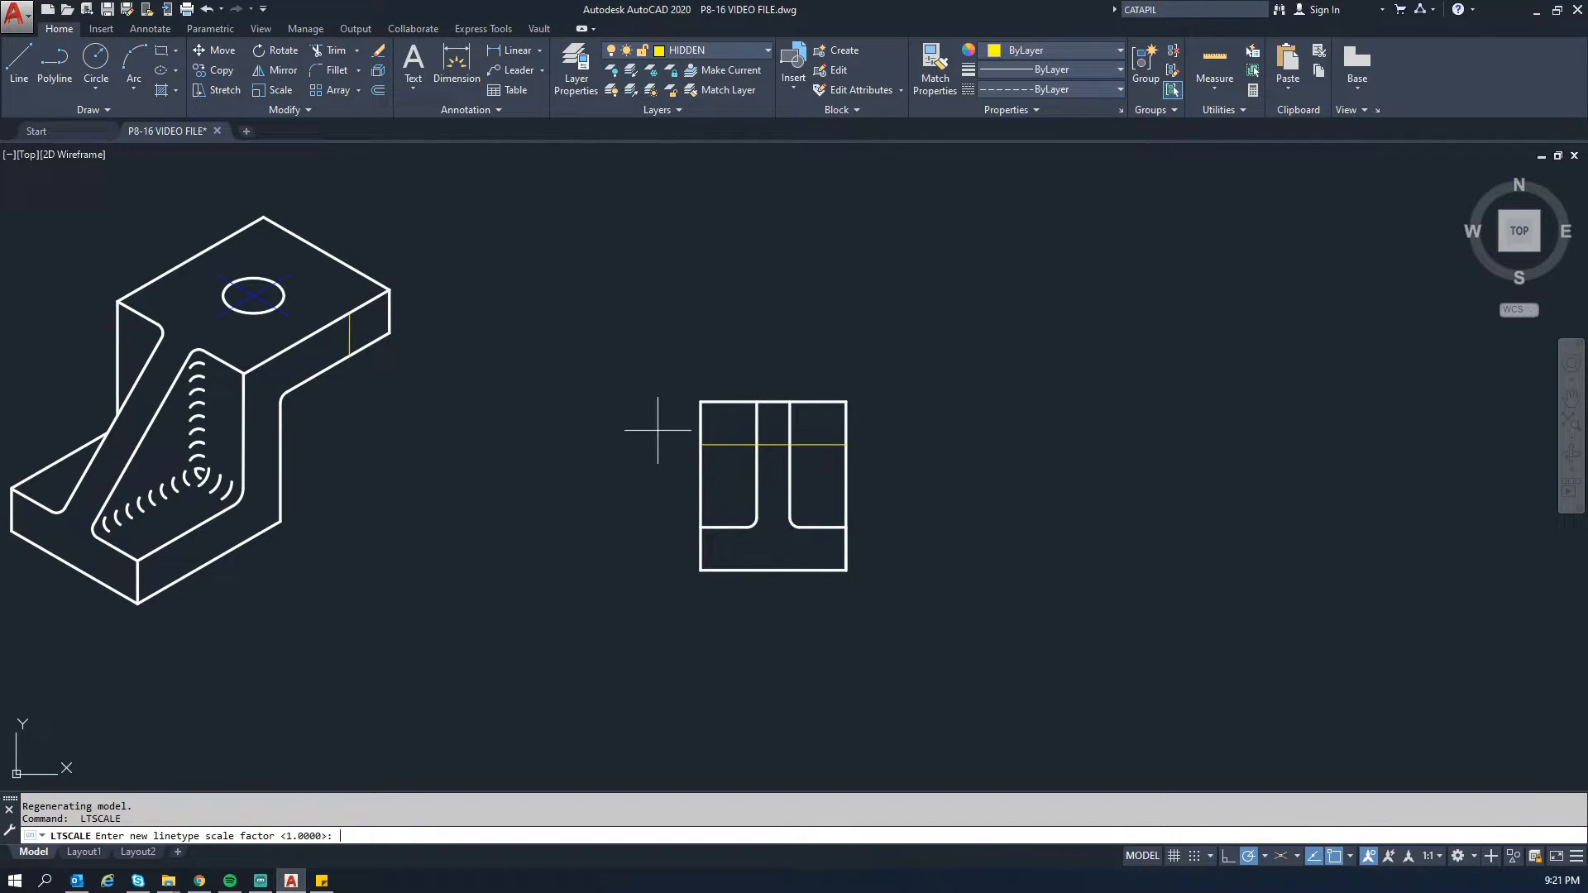
type(".5")
key("Return")
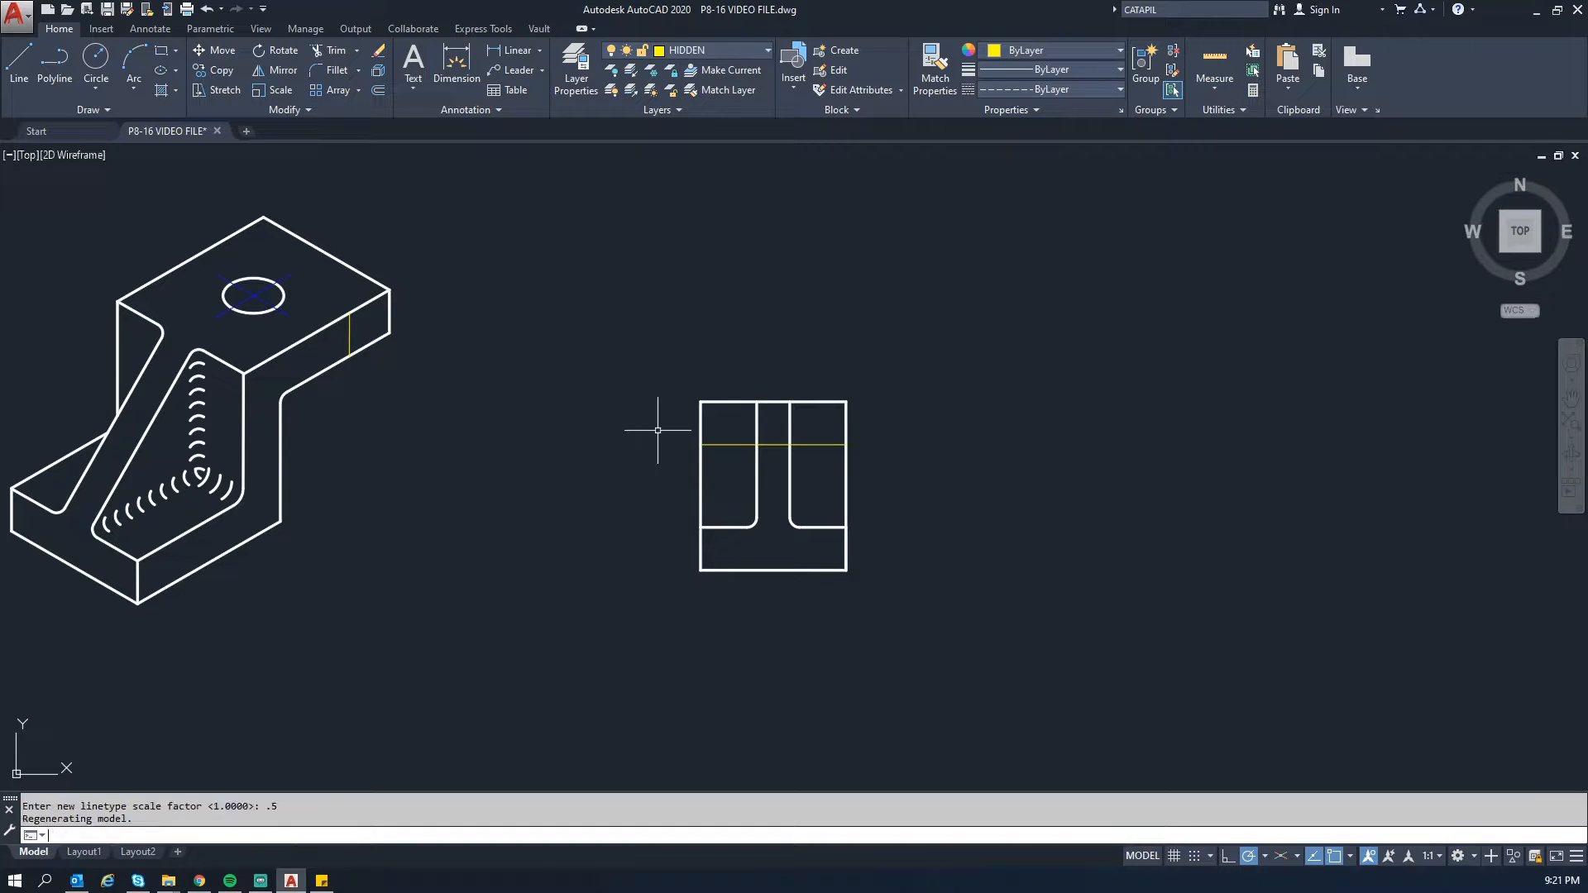
key("Return")
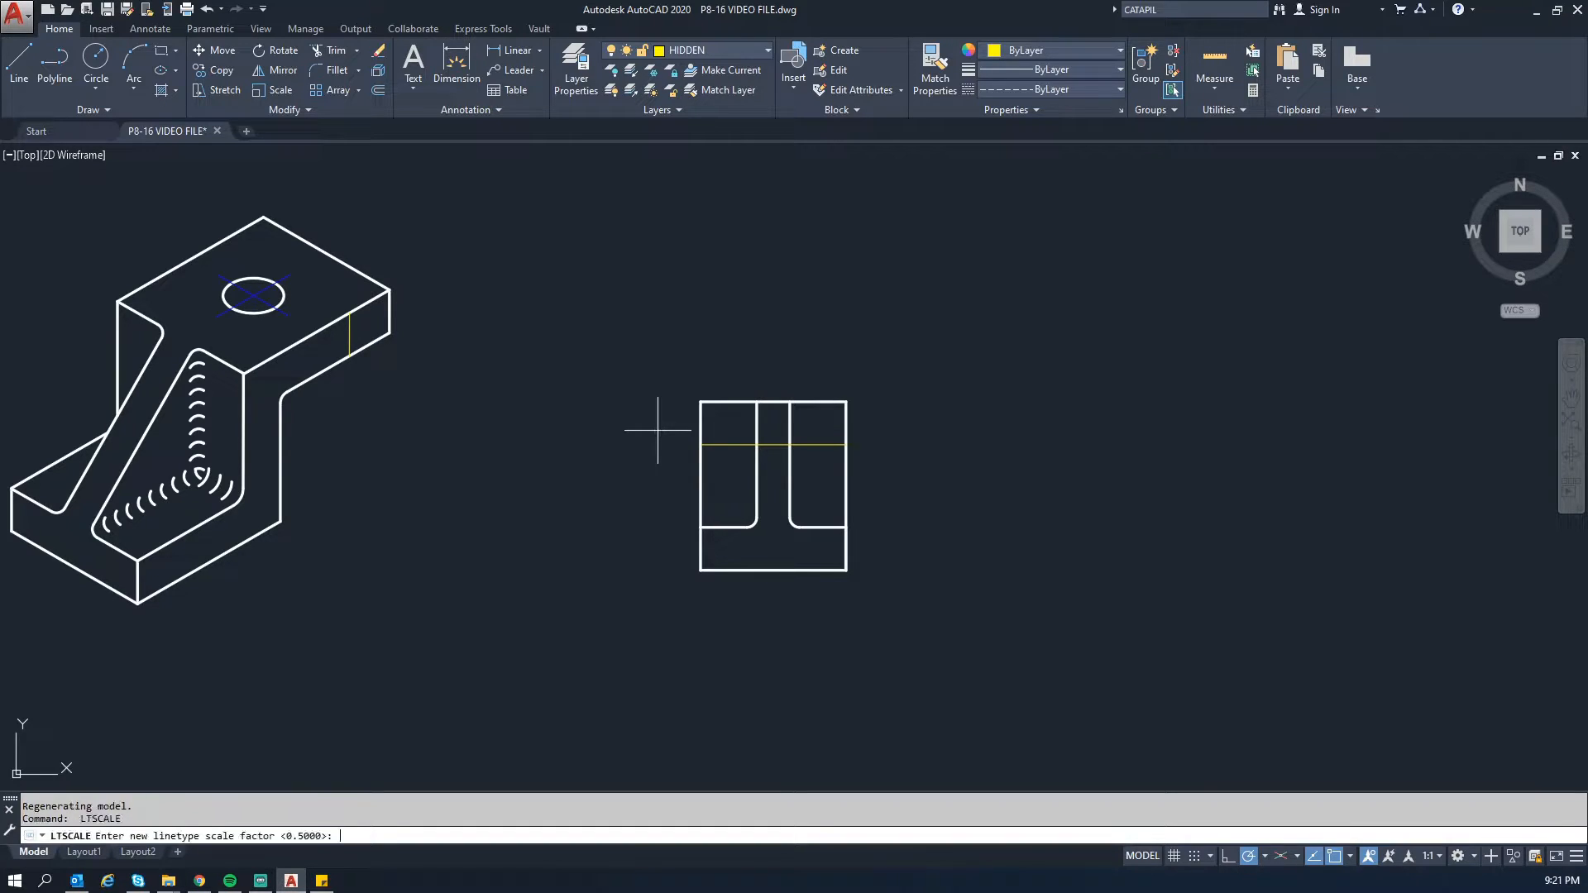
type("2")
key("Return")
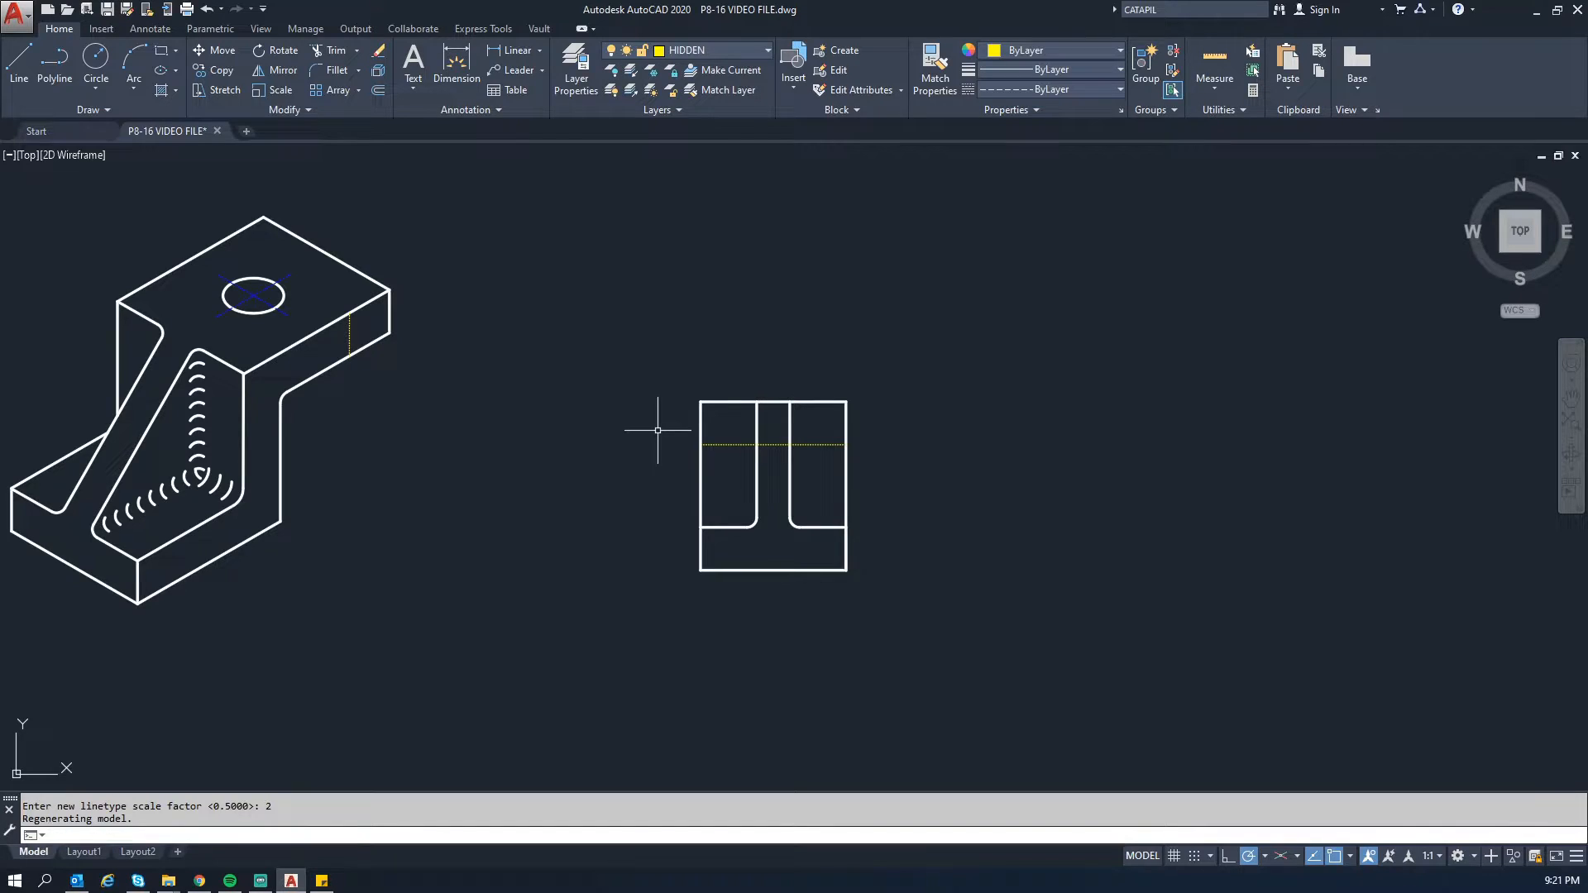
key("Return")
type("10")
key("Return")
Step: Set the global linetype scale factor to 15
key("Return")
type("15")
key("Return")
key("Escape")
key("Escape")
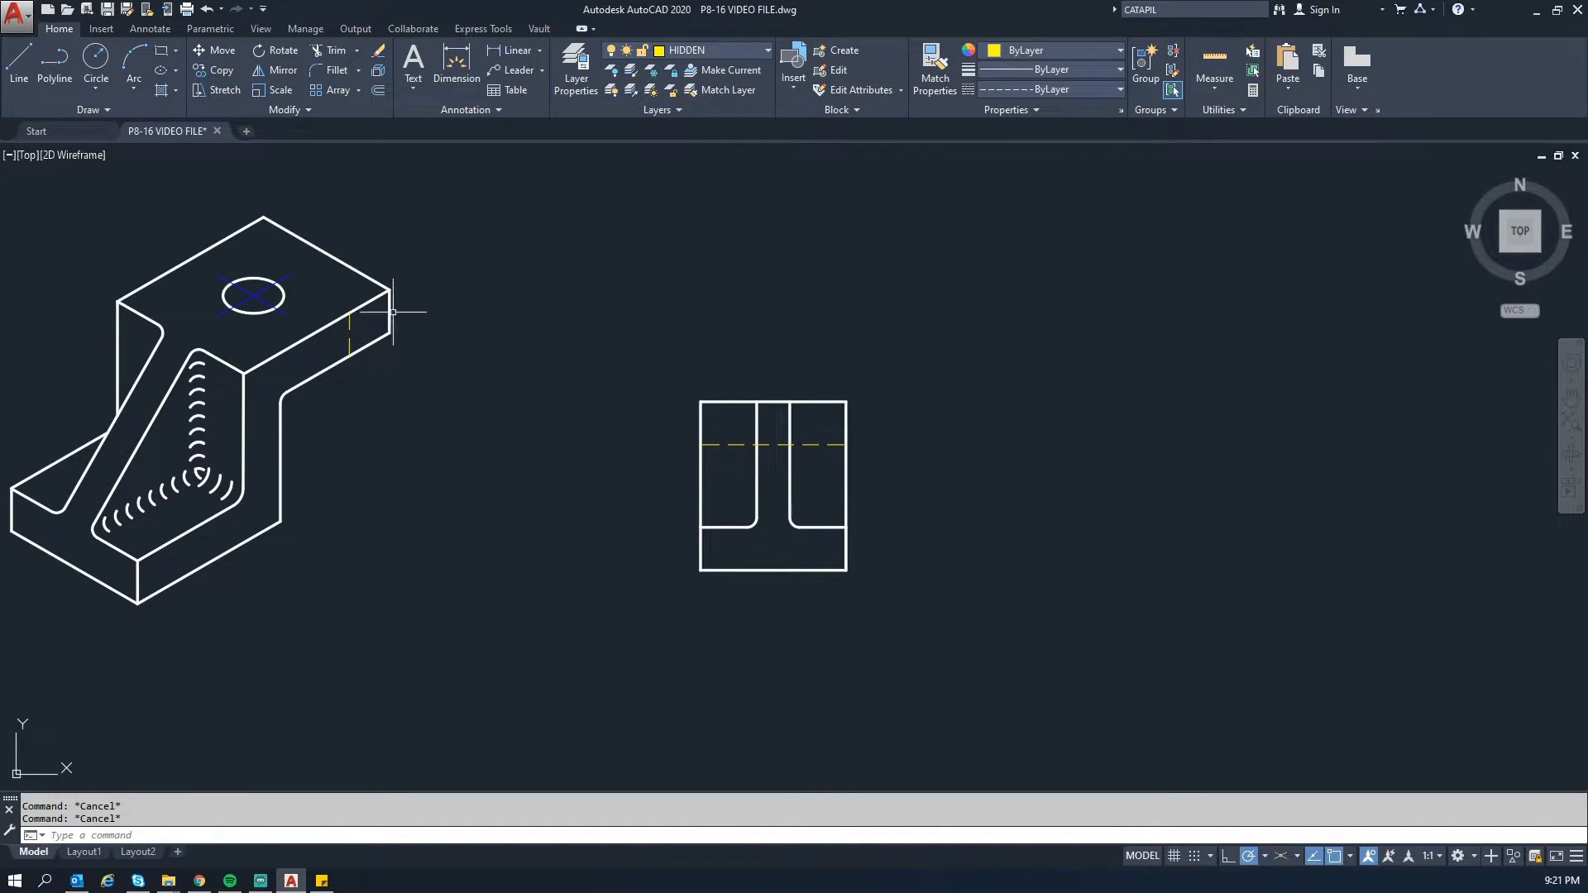
middle_click_drag(242, 283, 379, 322)
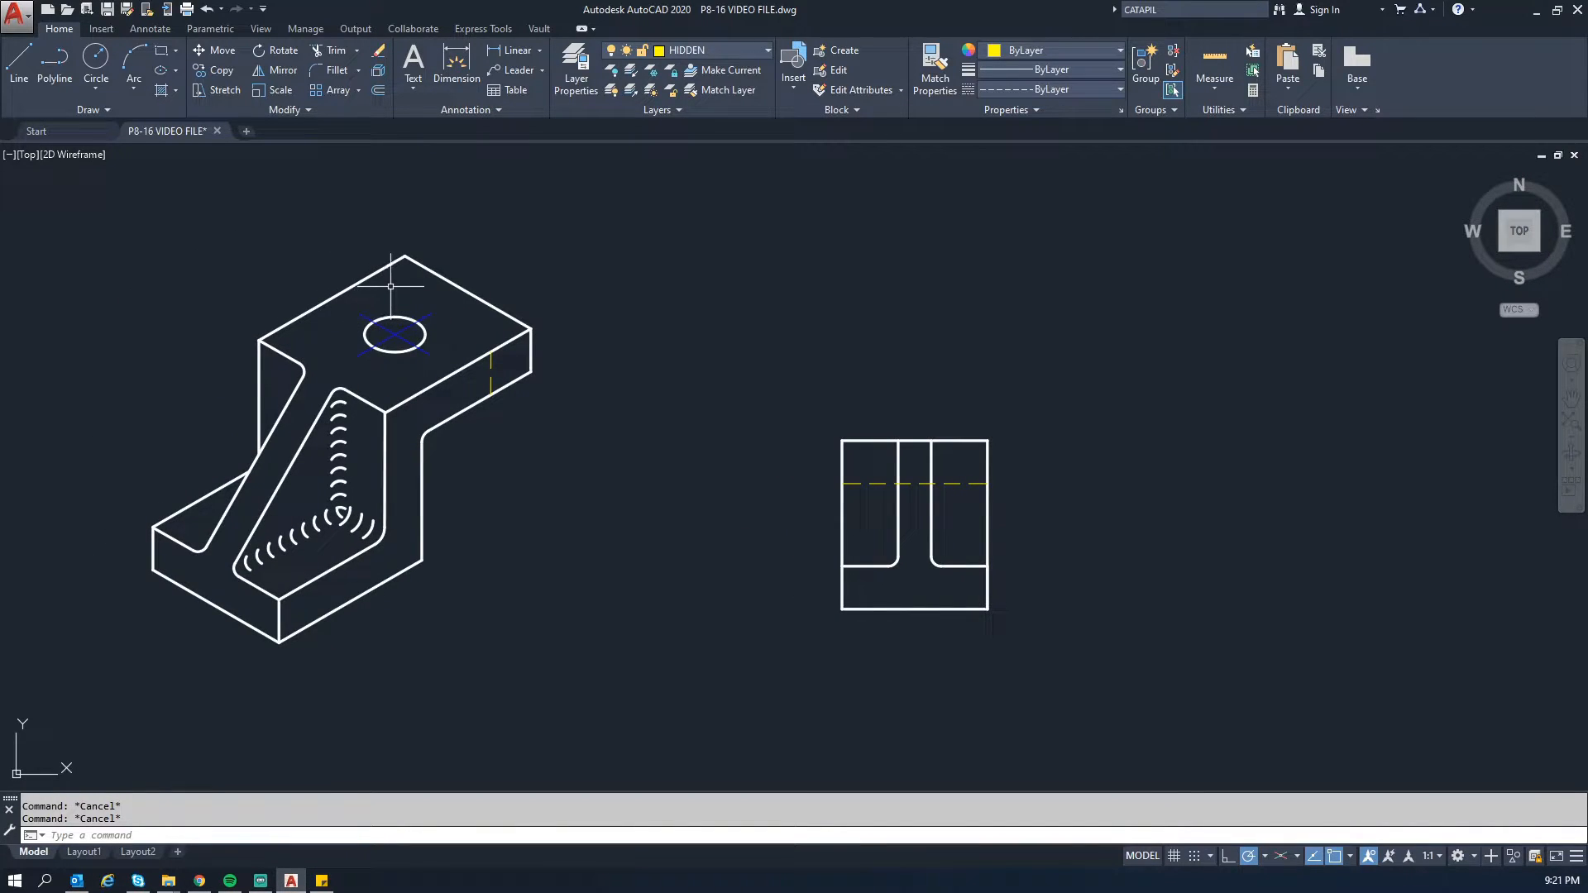
type("l")
key("Return")
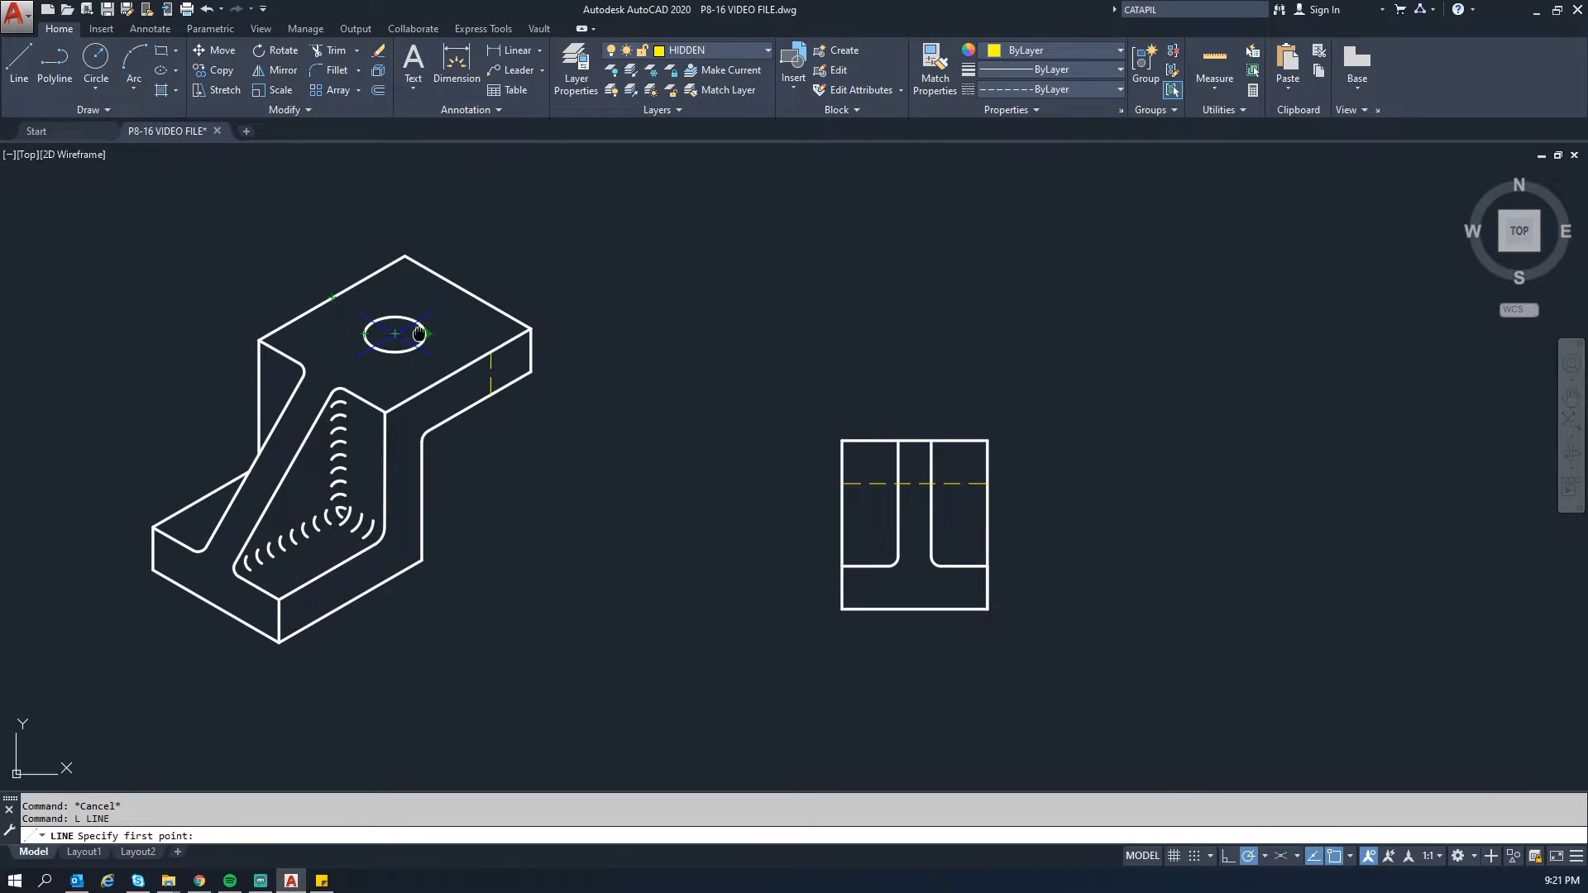
middle_click_drag(419, 333, 280, 330)
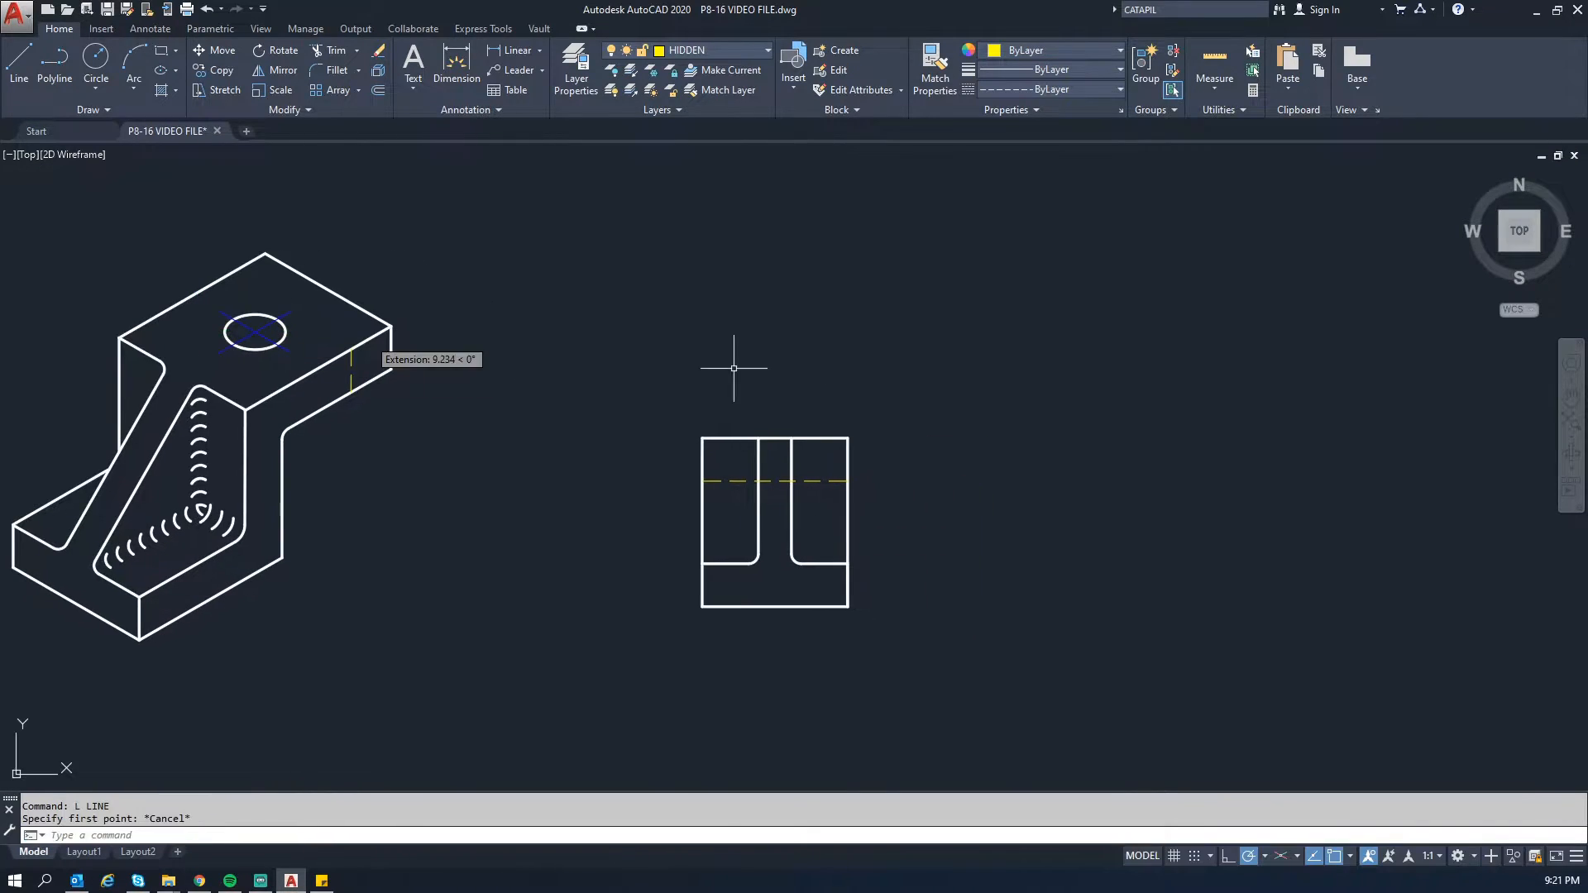
left_click(771, 414)
key("Escape")
key("Escape")
key("Escape")
Step: Draw a short vertical helper line on the OBJECTS layer, upward from the midpoint of the front view's top edge
left_click(725, 56)
left_click(698, 167)
type("l")
key("Return")
left_click(775, 438)
left_click(775, 398)
key("Escape")
key("Escape")
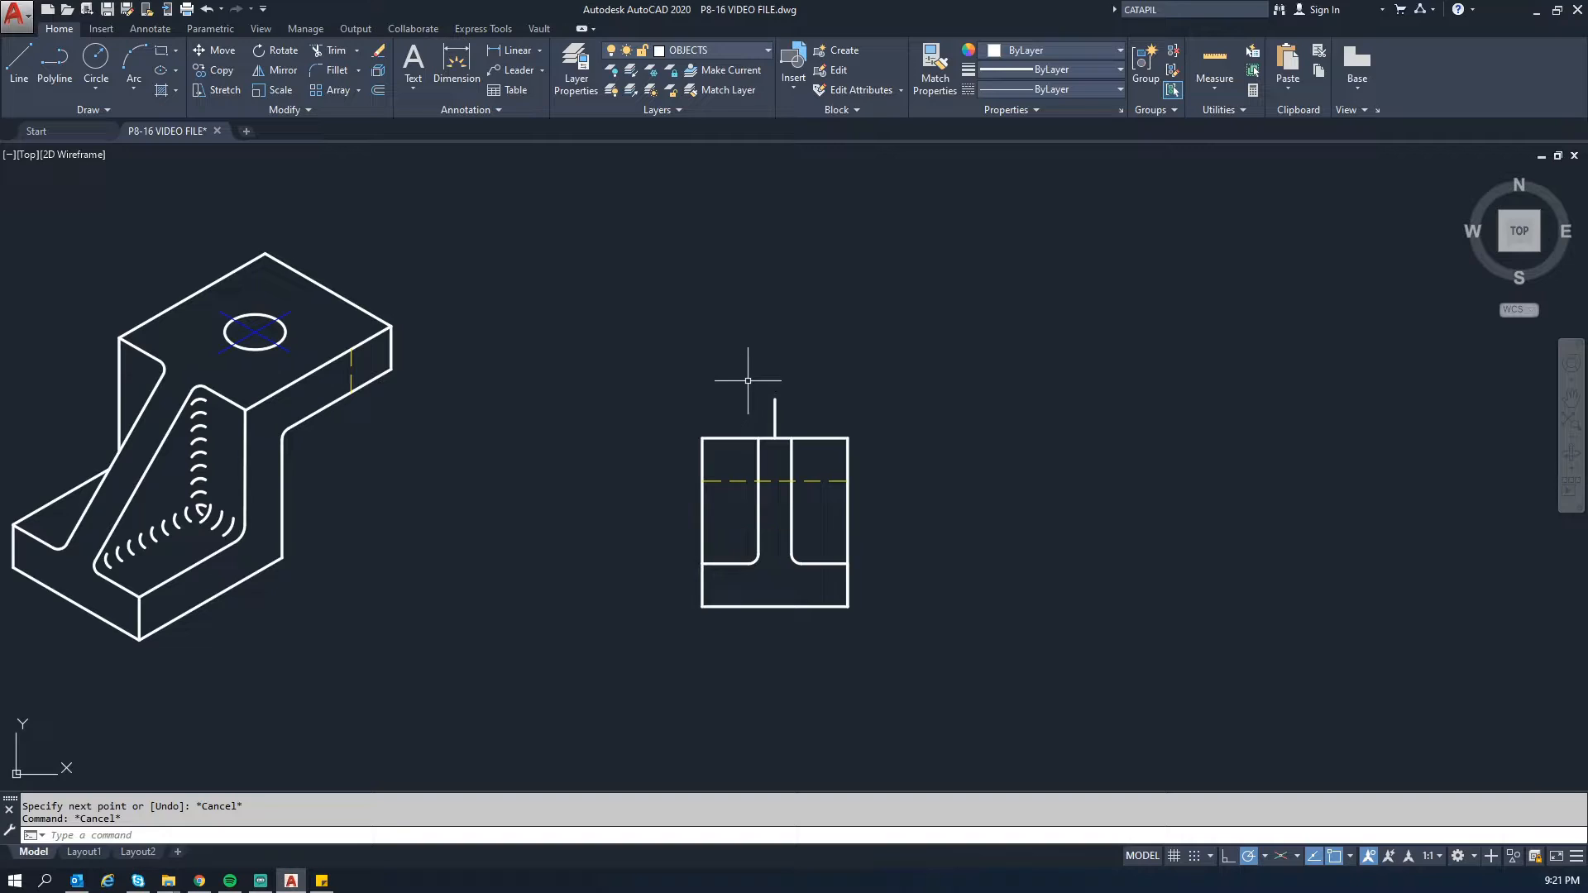
Step: Draw a circle of diameter 15 centred on the upper end of the vertical helper line
type("c")
key("Return")
left_click(775, 399)
type("d")
key("Return")
type("15")
key("Return")
key("Escape")
key("Escape")
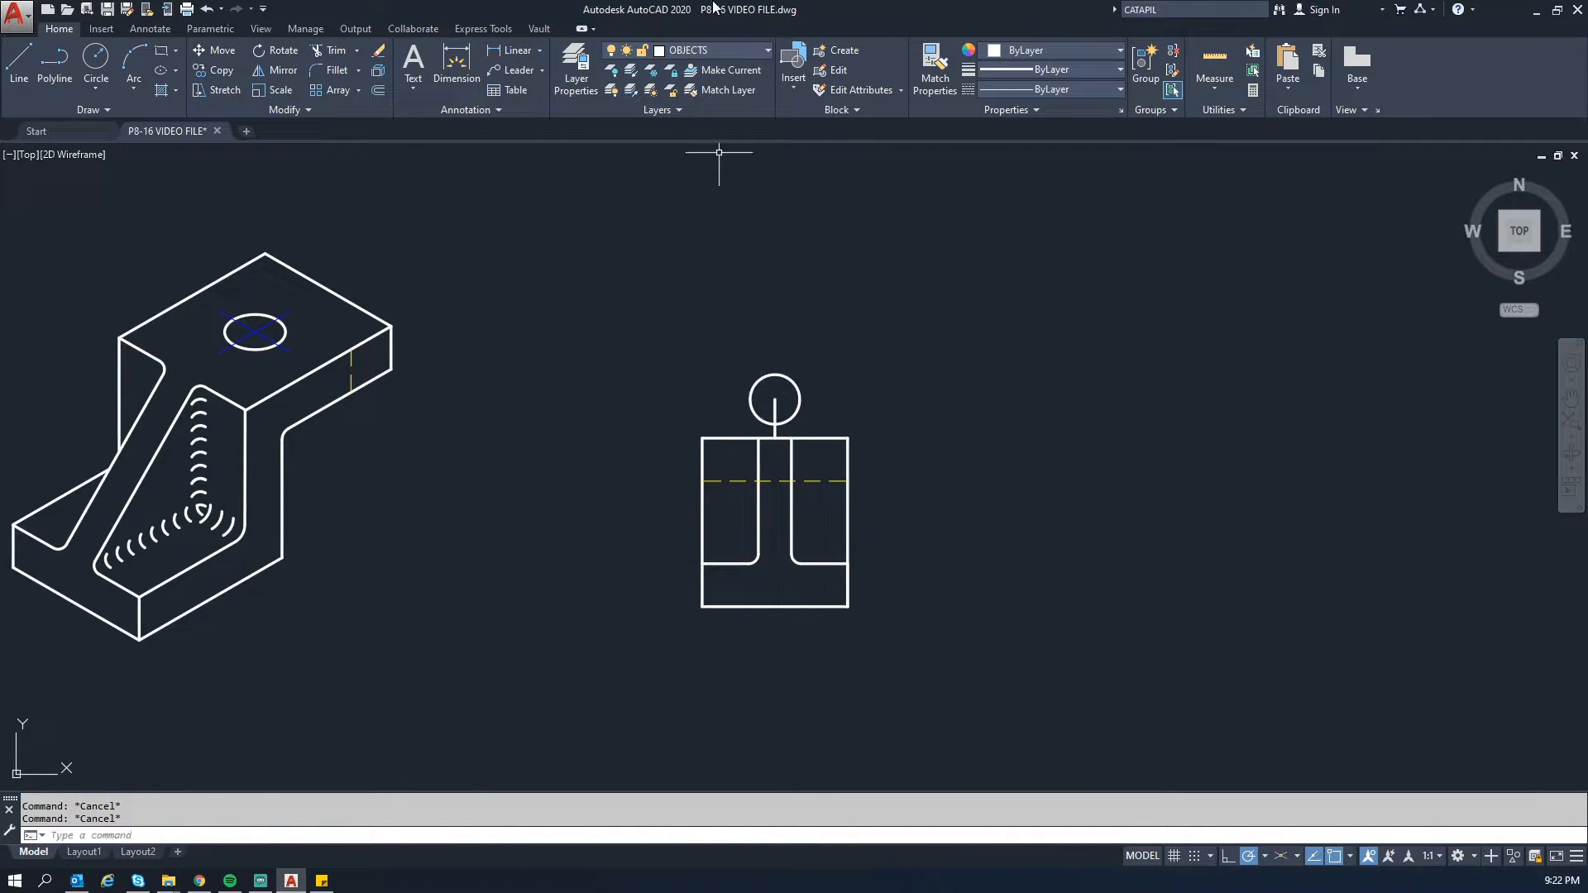
Step: Project the circle's left and right quadrants down to the front view's top edge with lines on the HIDDEN layer
left_click(738, 51)
left_click(728, 148)
type("l")
key("Return")
left_click(749, 399)
left_click(750, 437)
key("Escape")
key("Return")
left_click(801, 399)
left_click(801, 438)
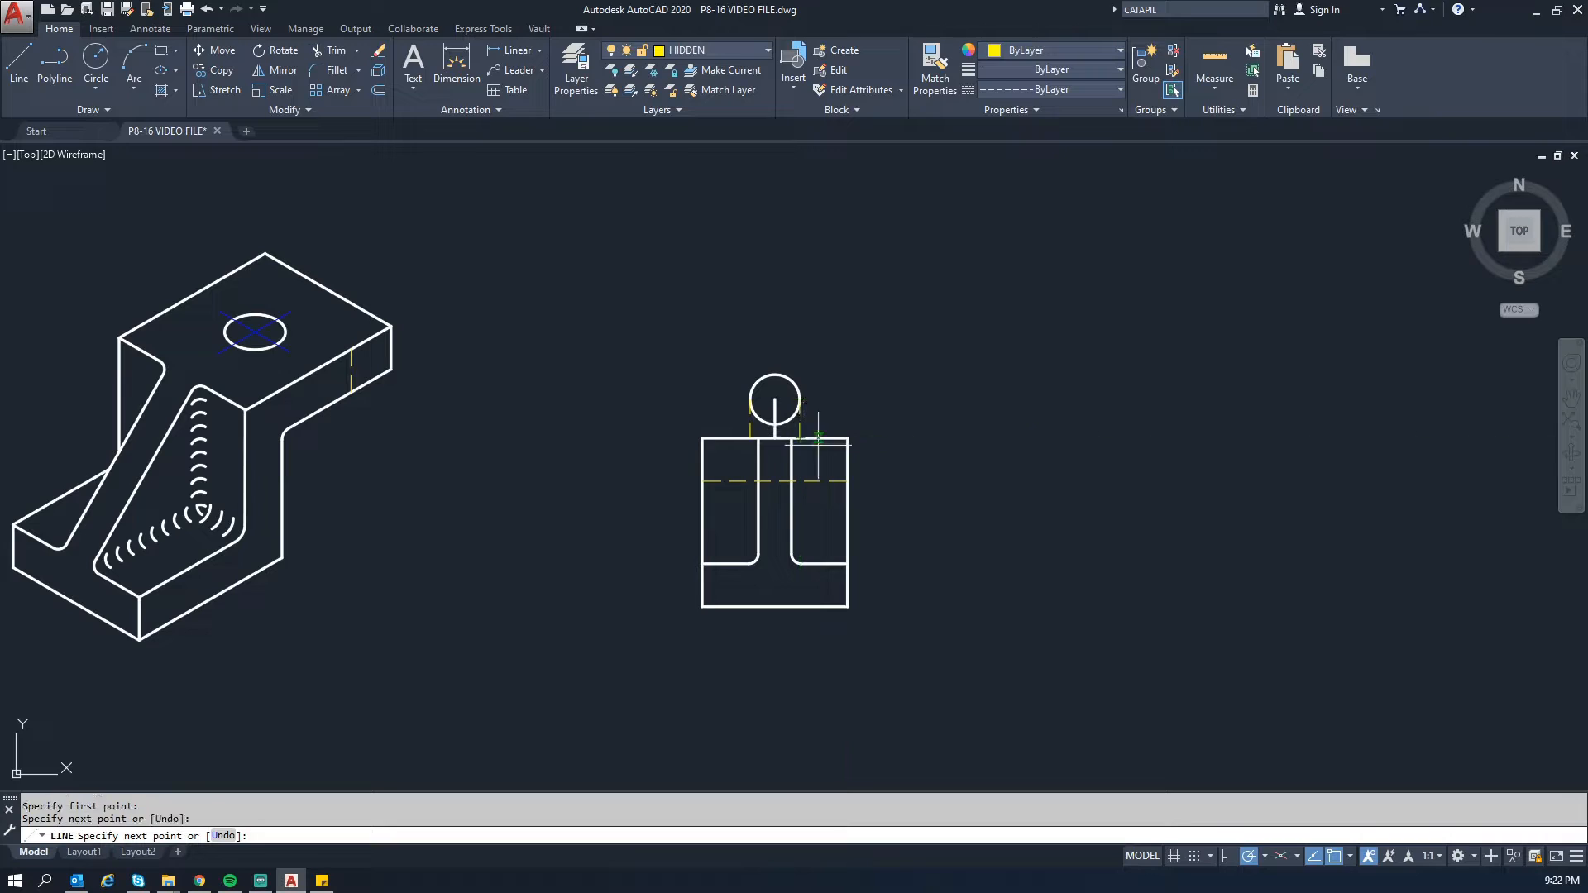
key("Escape")
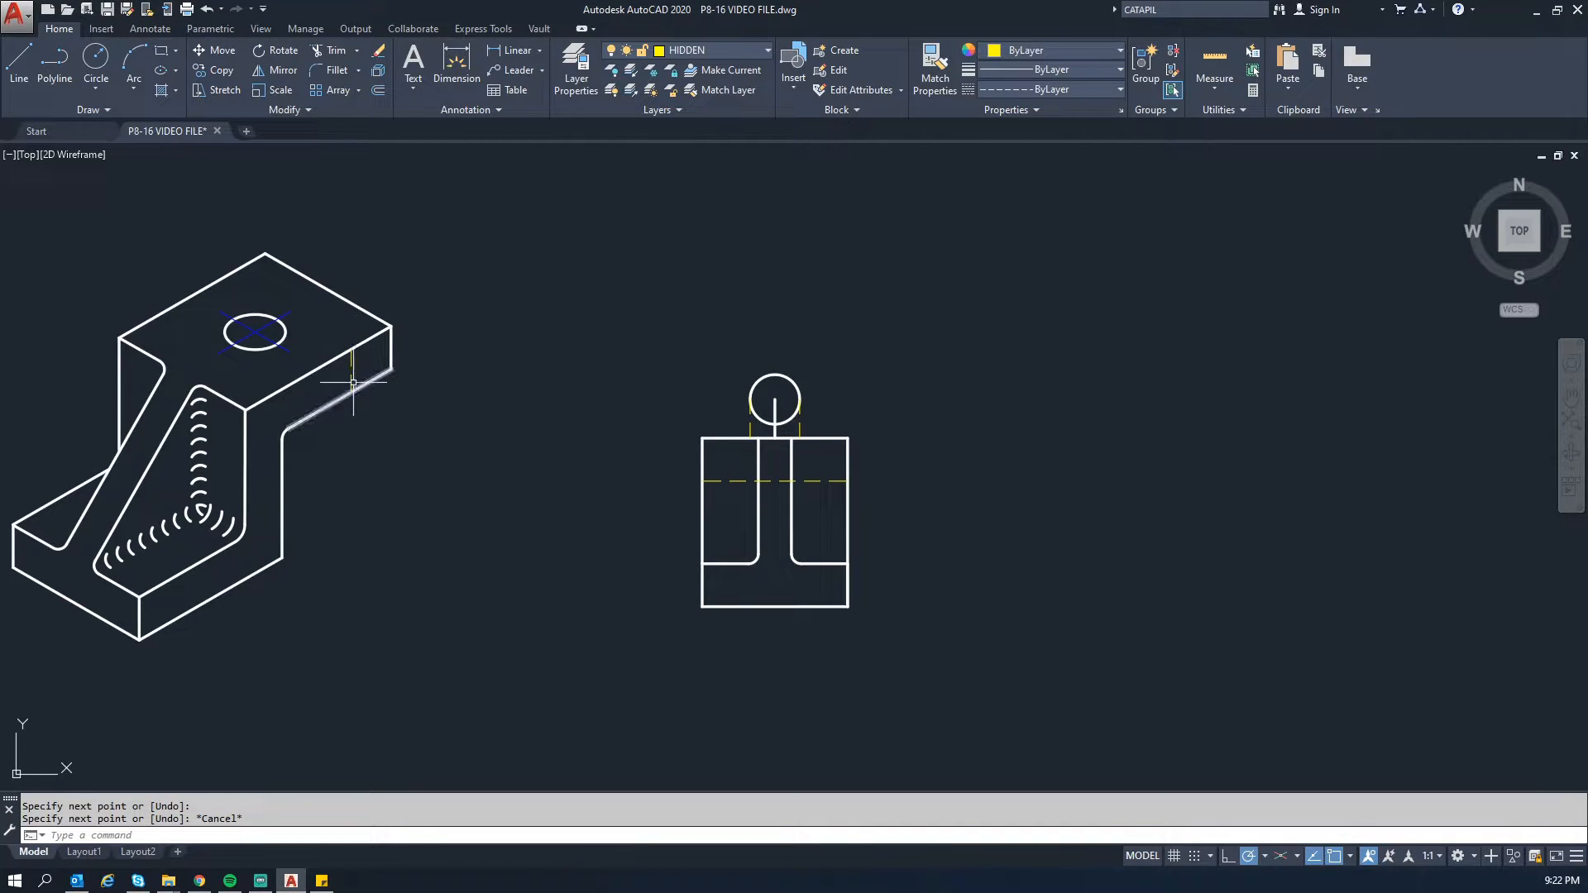
Step: Draw the hole's two vertical hidden lines from the projected points on the top edge down to the horizontal hidden line
type("l")
key("space")
left_click(750, 439)
left_click(750, 481)
key("Escape")
type("l")
key("space")
left_click(800, 438)
left_click(800, 481)
key("Escape")
Step: Erase the construction circle, the vertical helper line and the two projection lines above the front view
left_click(818, 426)
left_click(660, 338)
key("Delete")
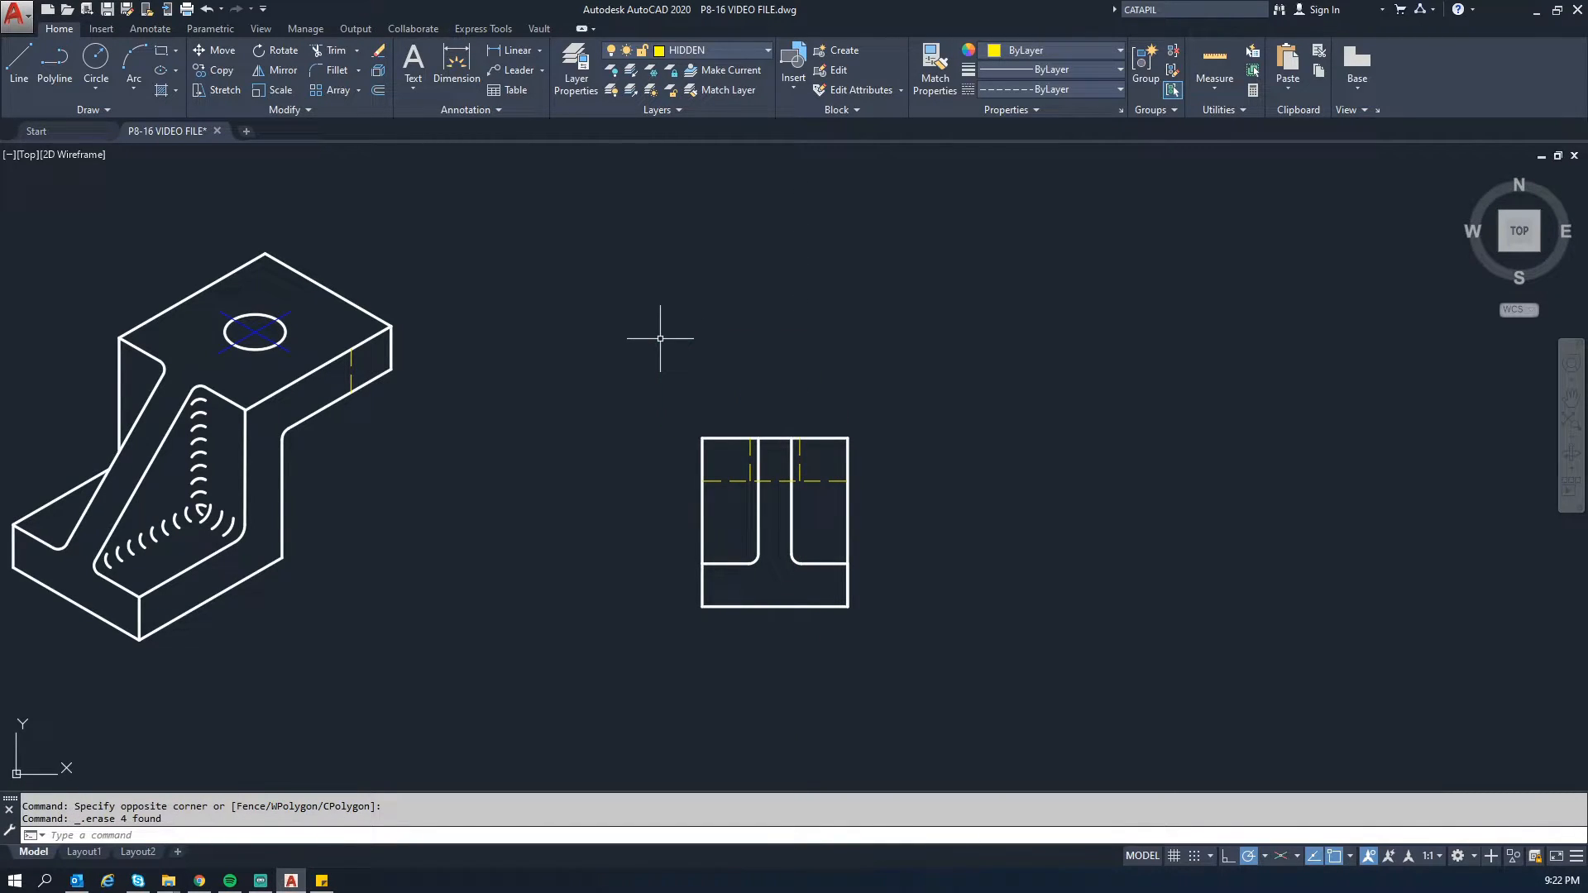
Step: Make CENTERLINE the current layer
left_click(739, 53)
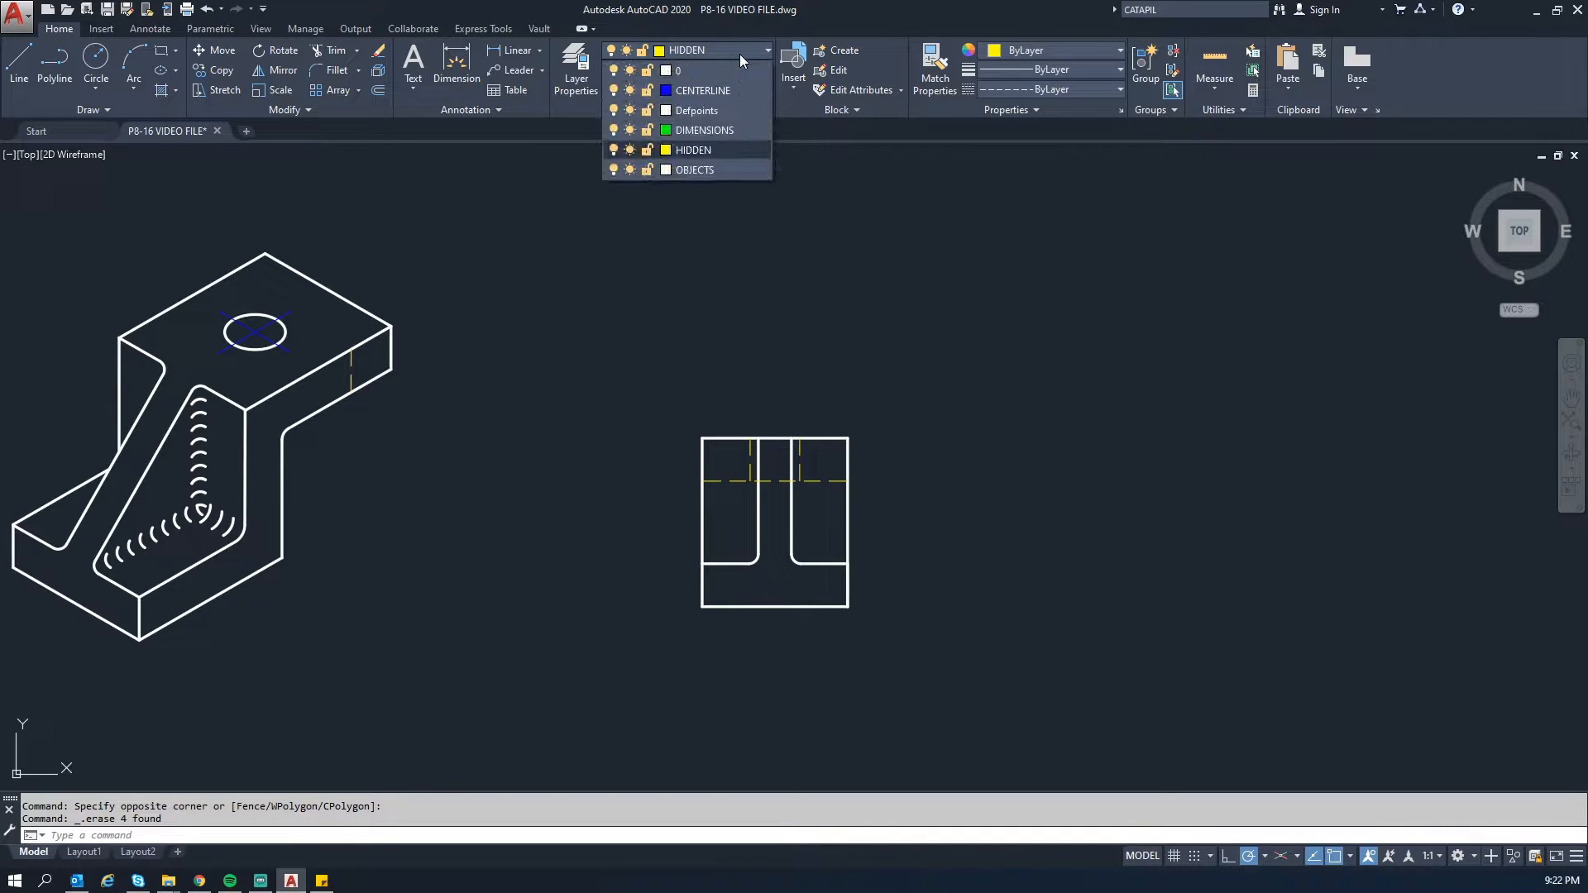
left_click(715, 93)
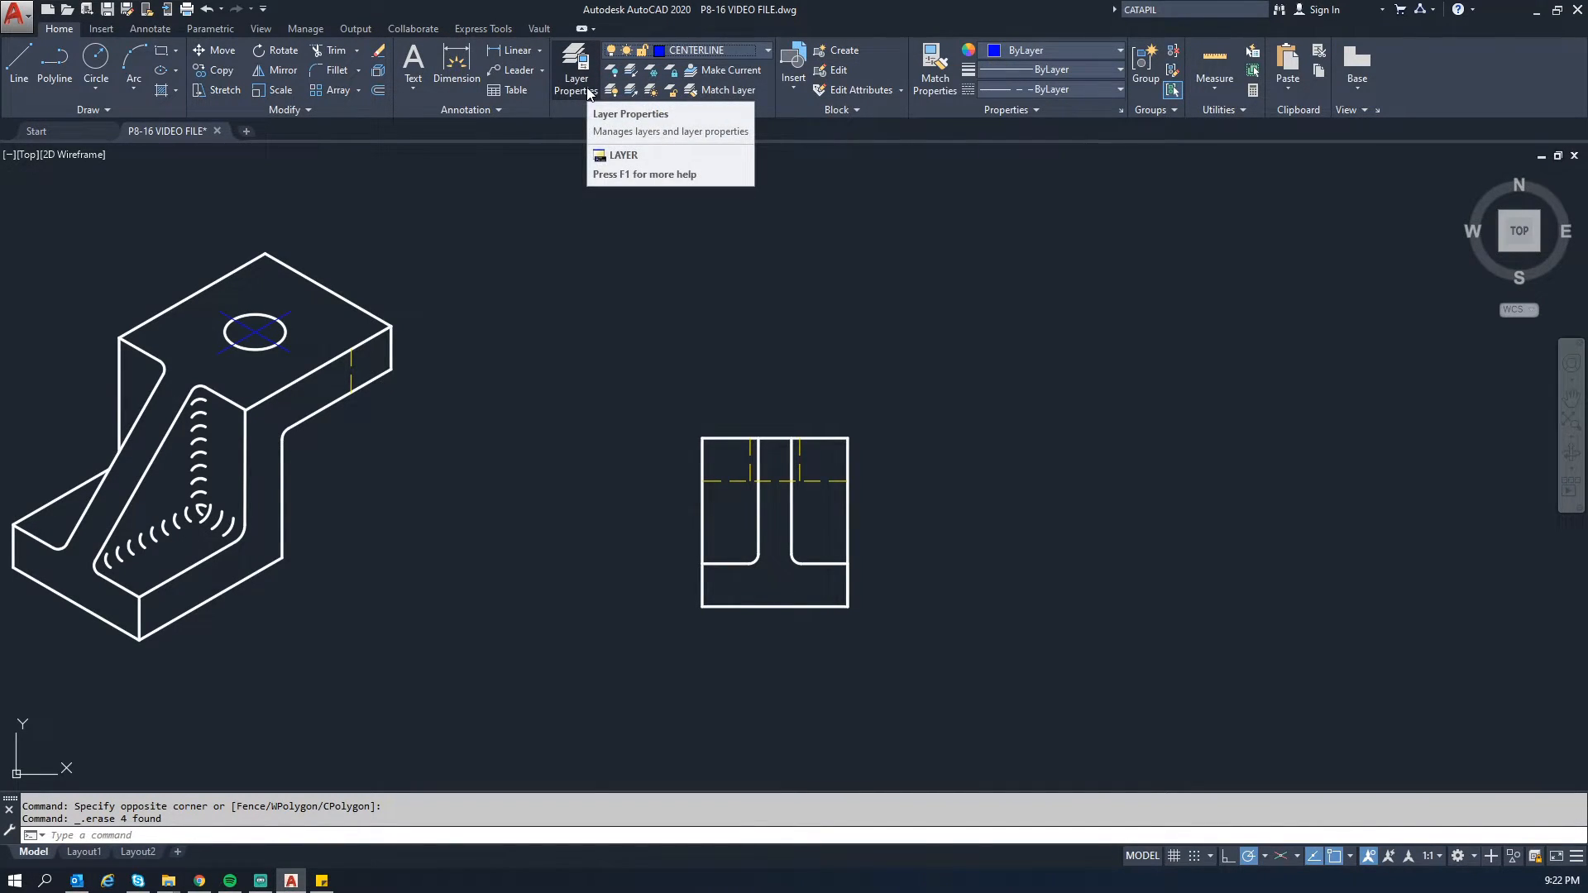
Step: Add a centre line between the hole's two vertical hidden lines in the front view
key("Escape")
key("Escape")
key("Return")
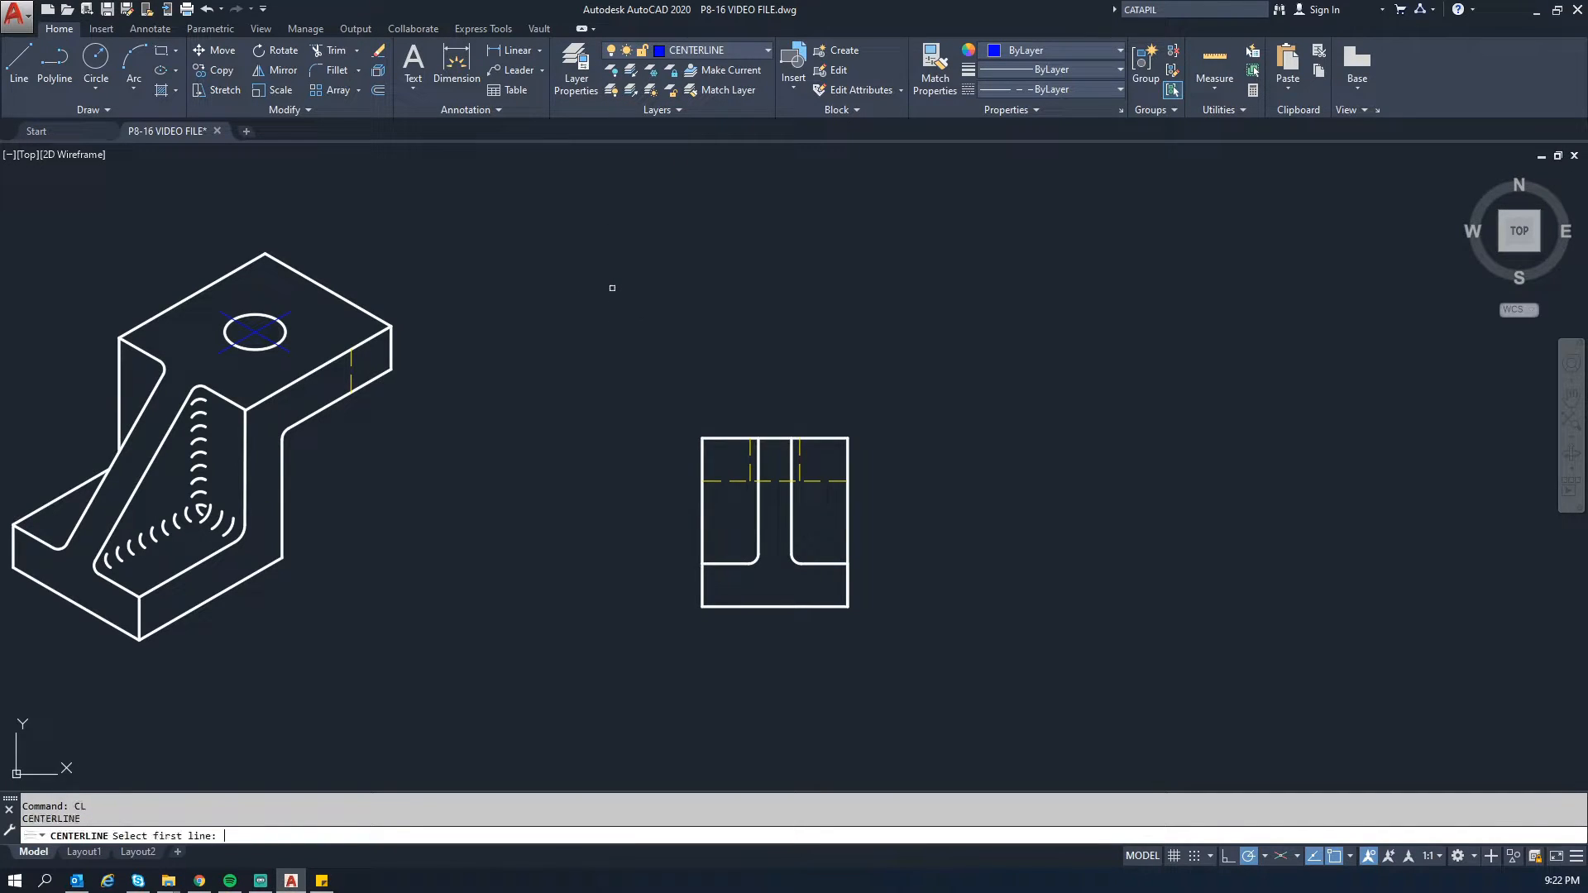
left_click(749, 457)
left_click(792, 455)
key("Escape")
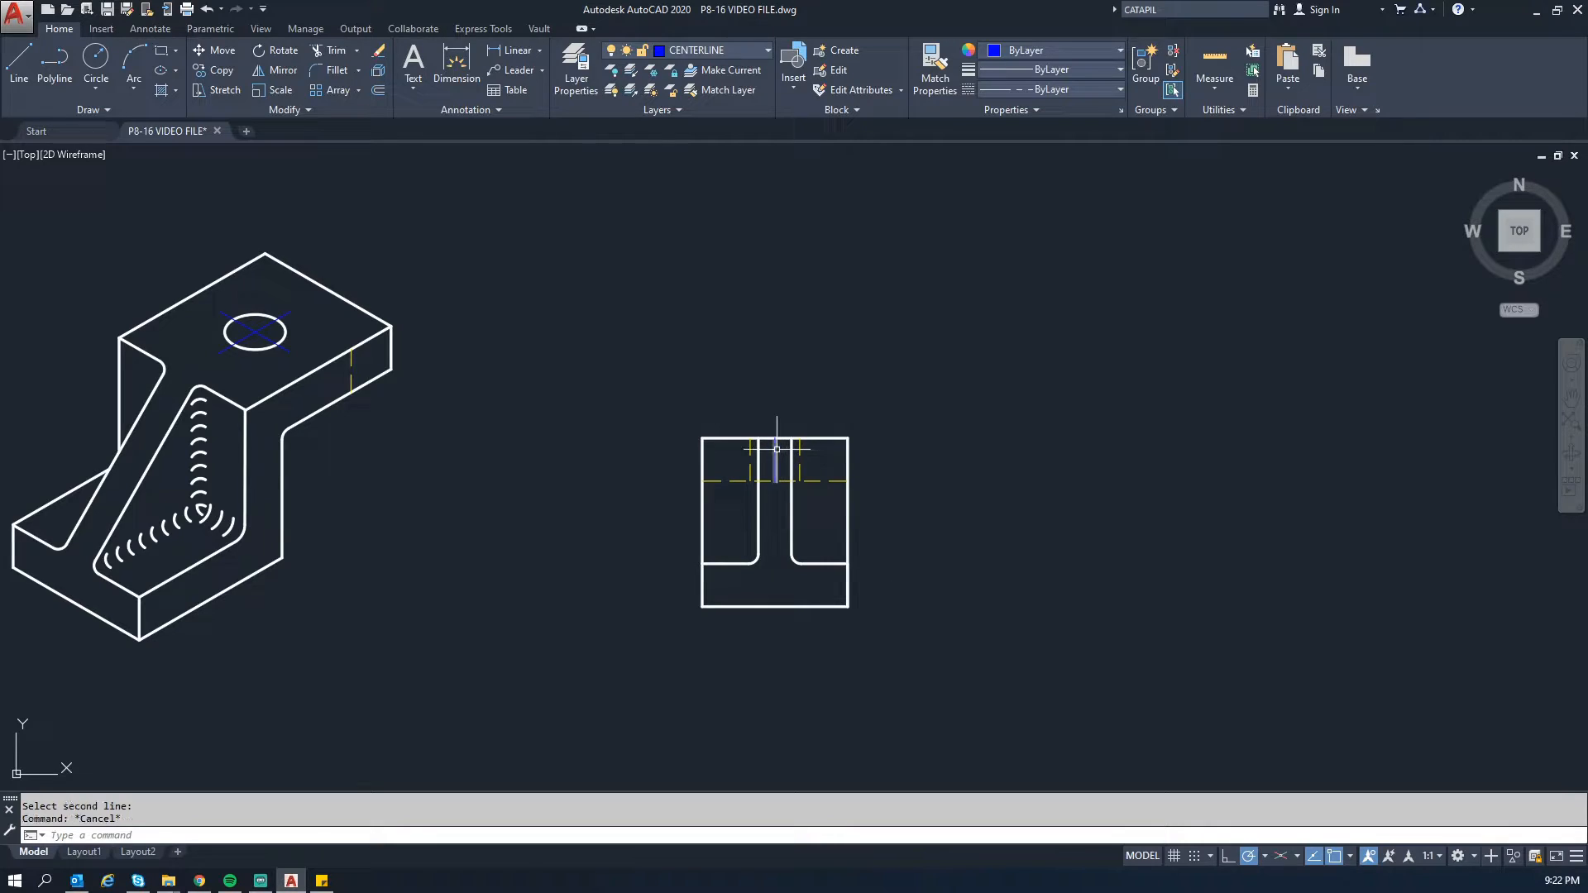
Step: Stretch the centre line's ends past the front view's top edge and below the horizontal hidden line
scroll(776, 450, "up", 2)
left_click(772, 454)
left_click(772, 429)
key("Escape")
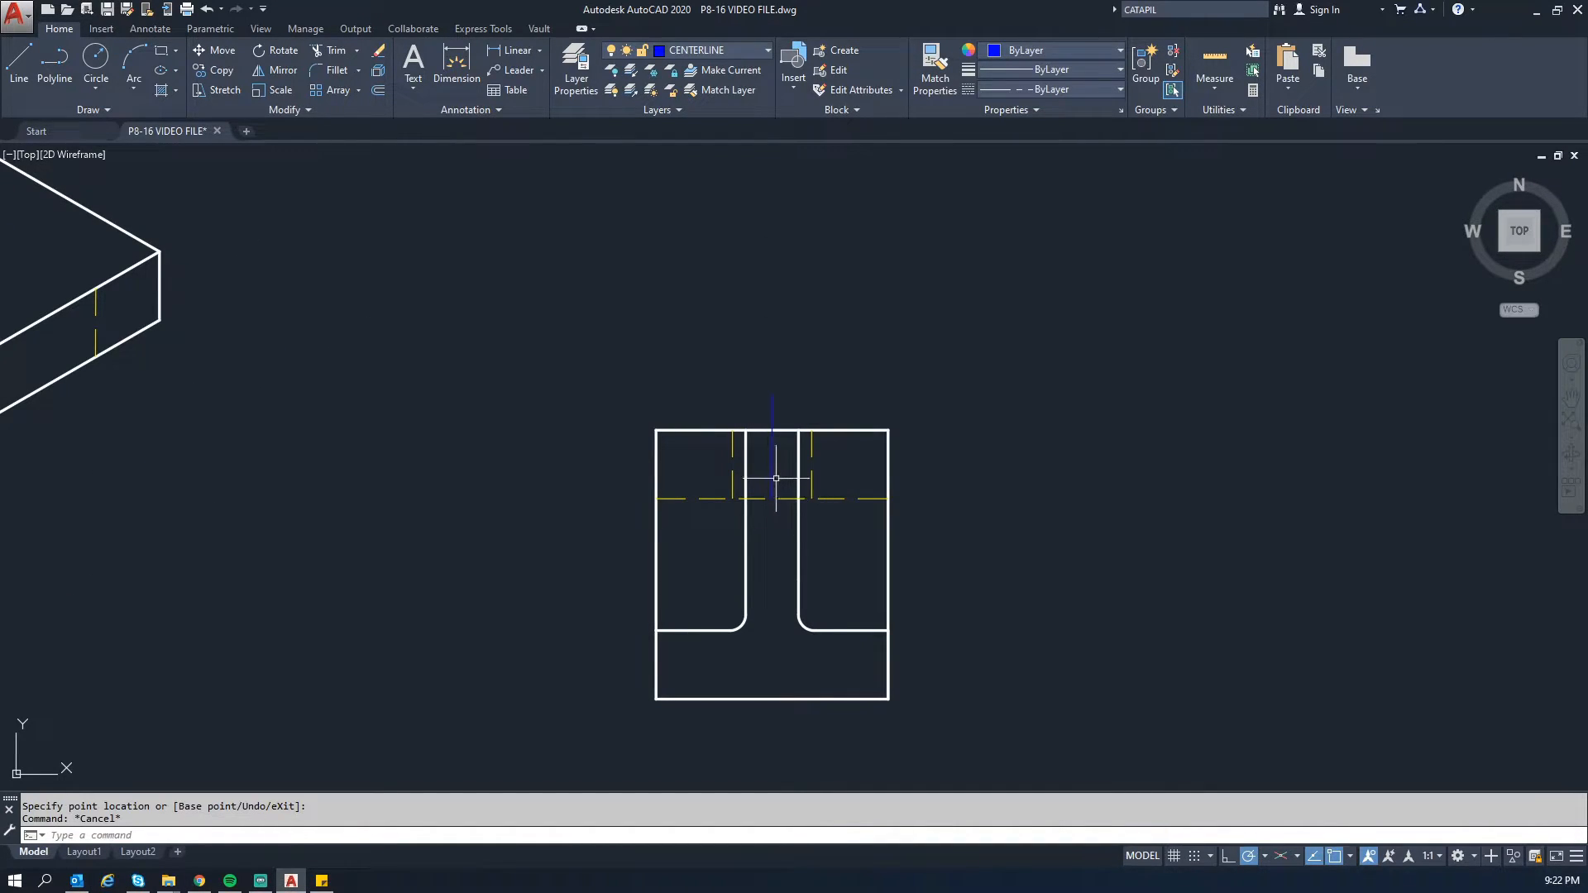
left_click(773, 480)
left_click(773, 499)
key("Escape")
key("Escape")
scroll(827, 422, "down", 3)
mouse_move(815, 419)
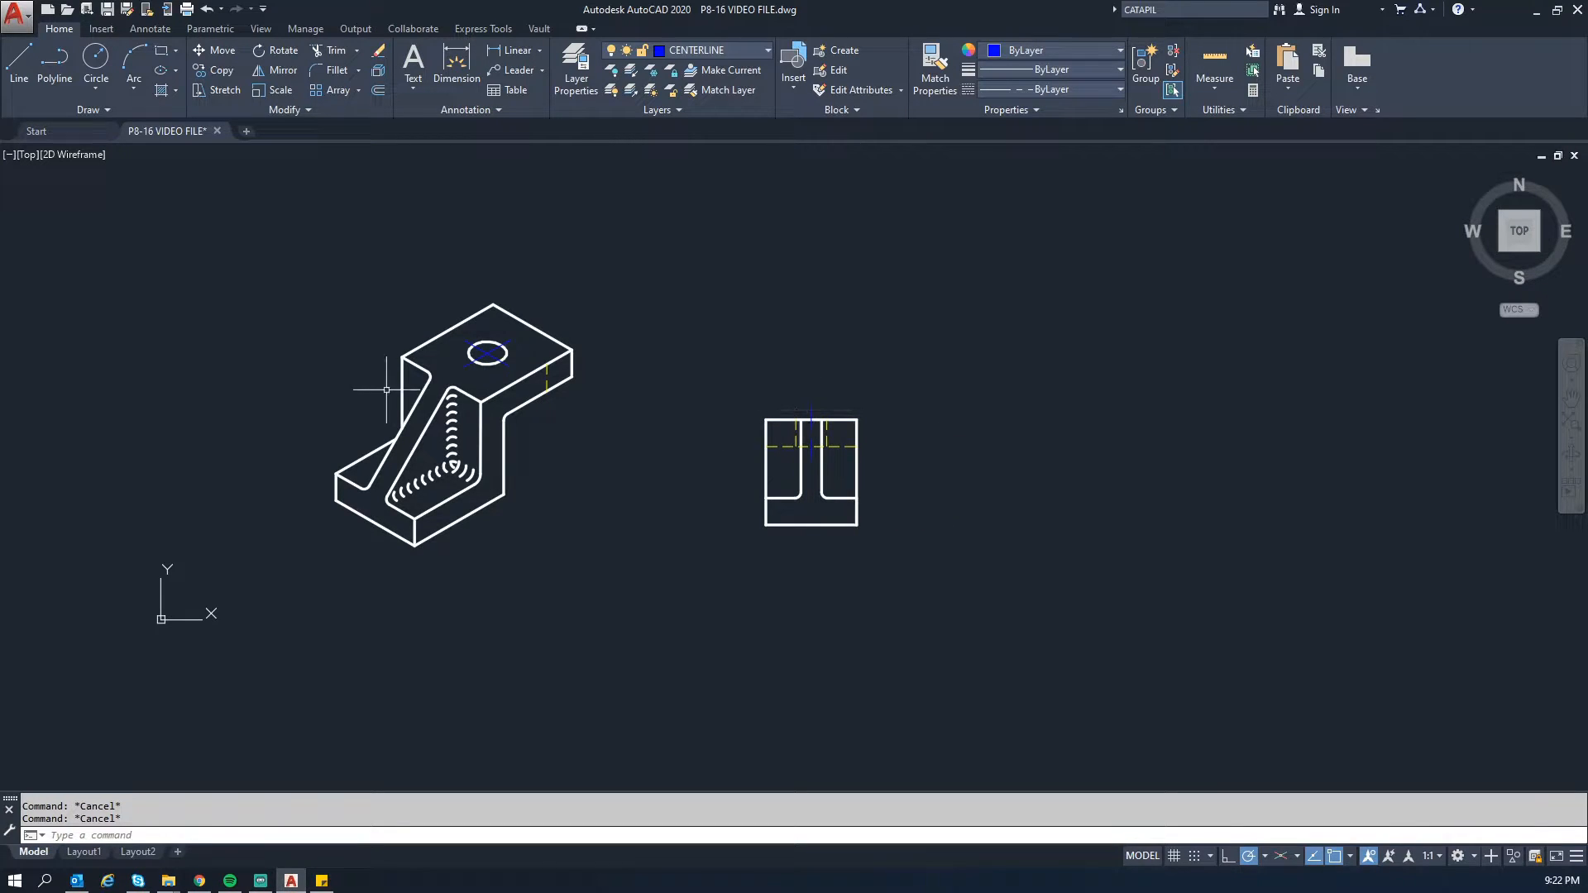
Step: Examine the rounded corners at both ends of the sloped rib on the isometric view
middle_click_drag(653, 379, 533, 401)
scroll(637, 410, "up", 3)
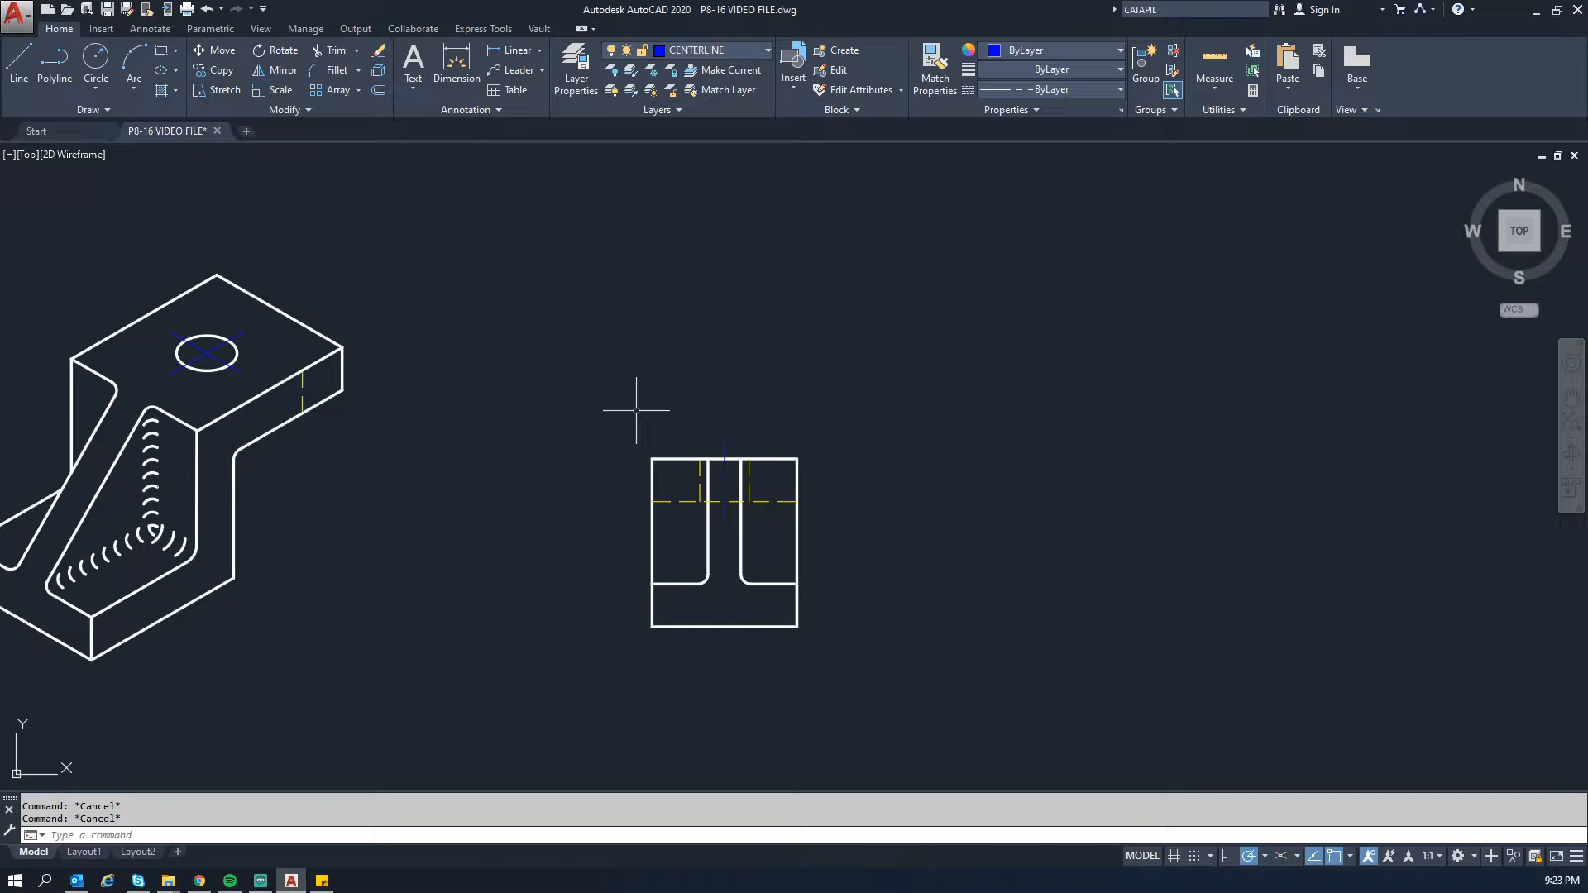
middle_click_drag(387, 471, 606, 458)
left_click(220, 546)
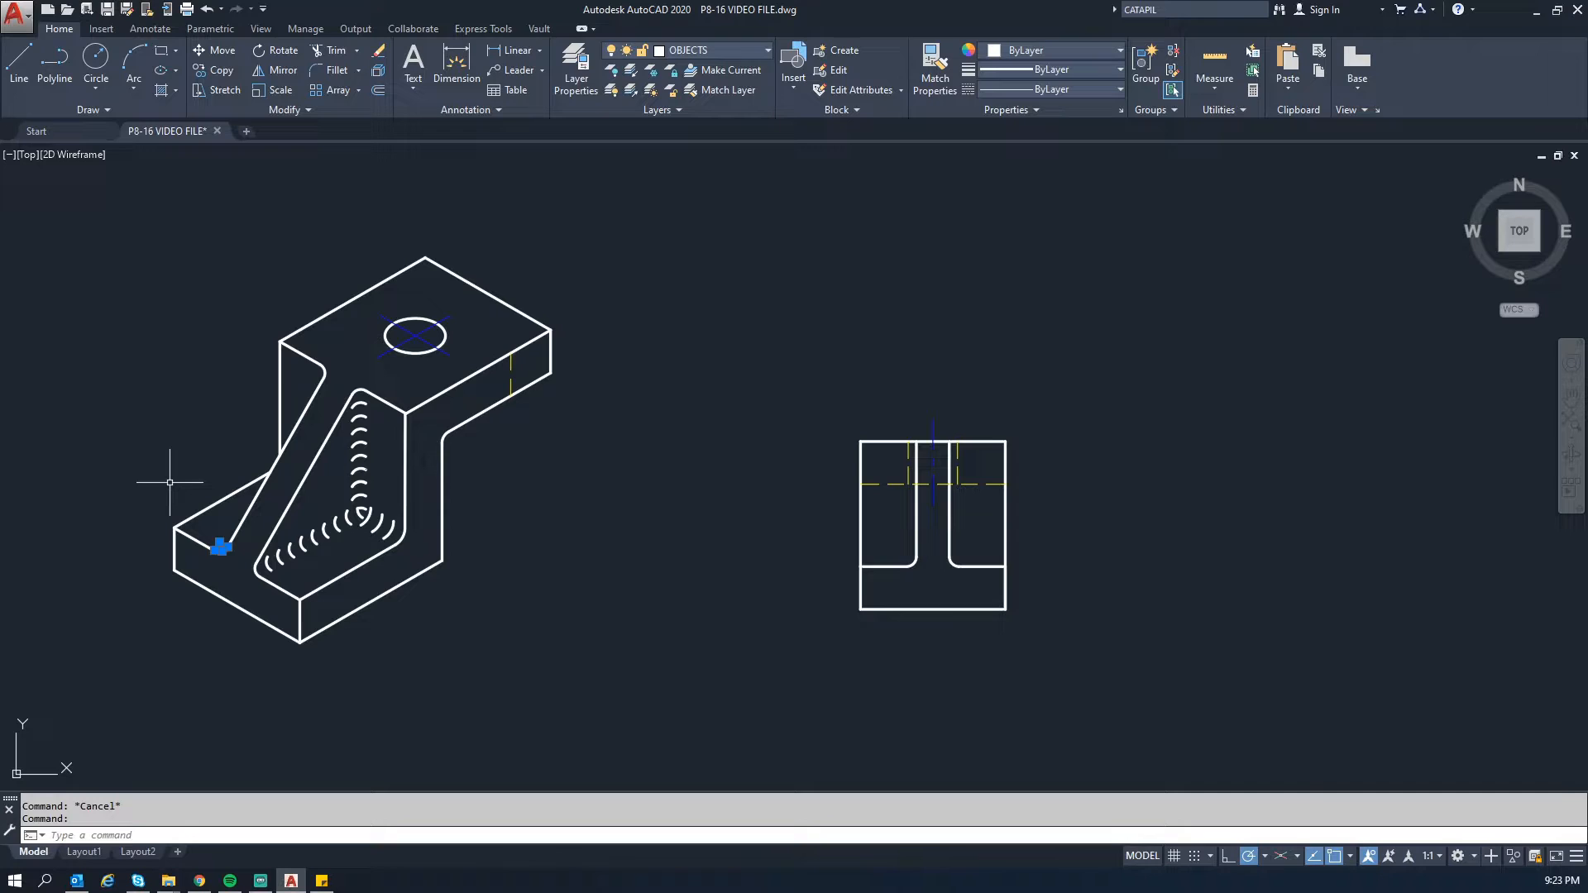
key("Escape")
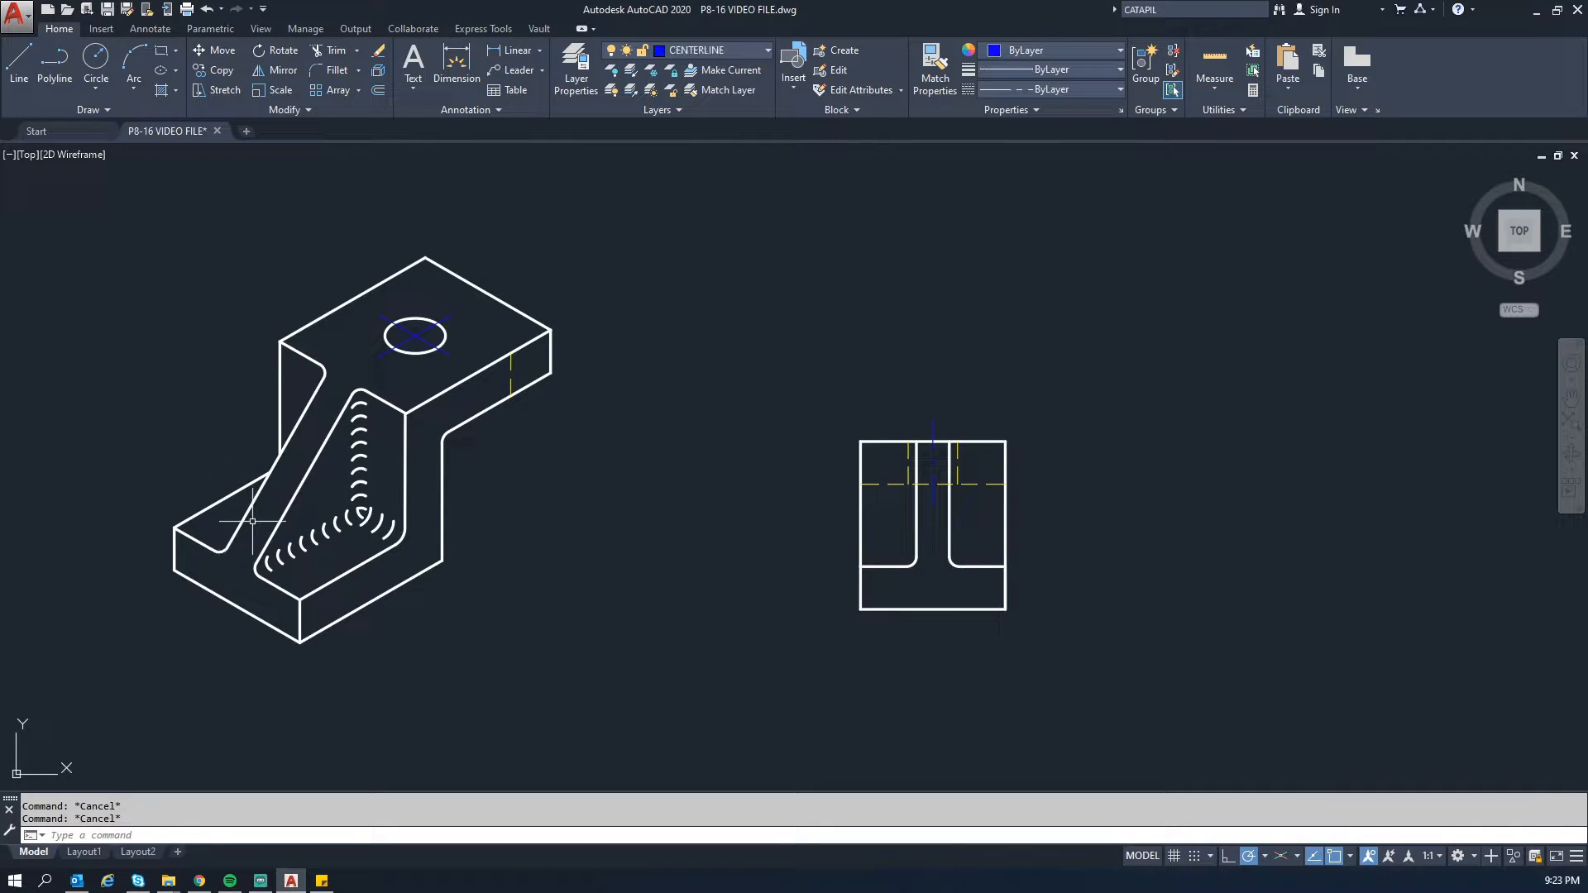
left_click(222, 550)
left_click(259, 568)
left_click(324, 369)
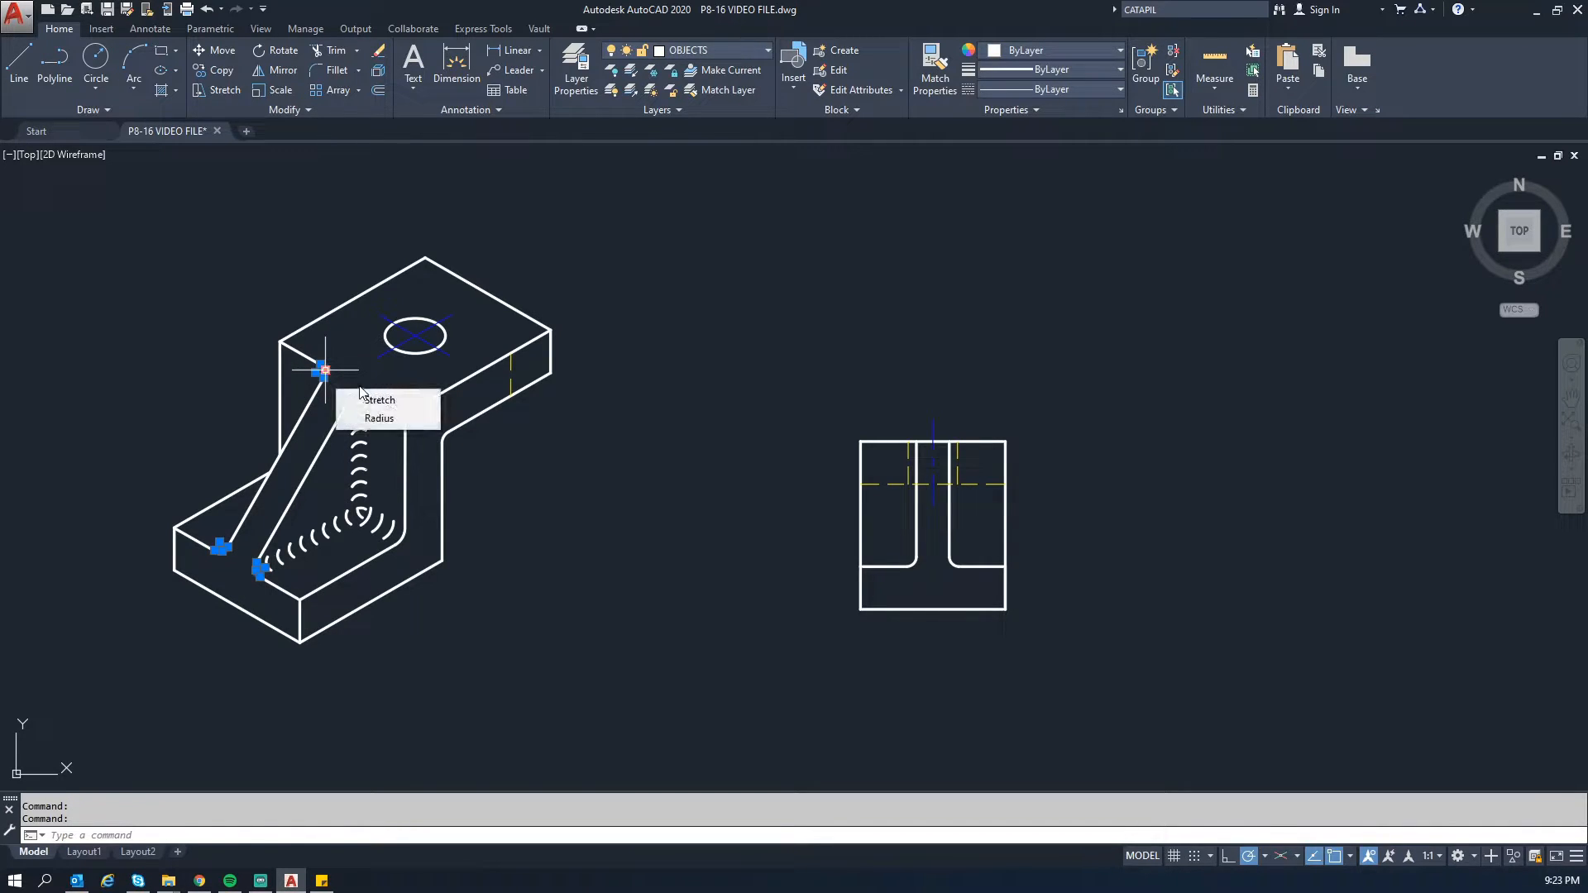
left_click(364, 381)
left_click(360, 390)
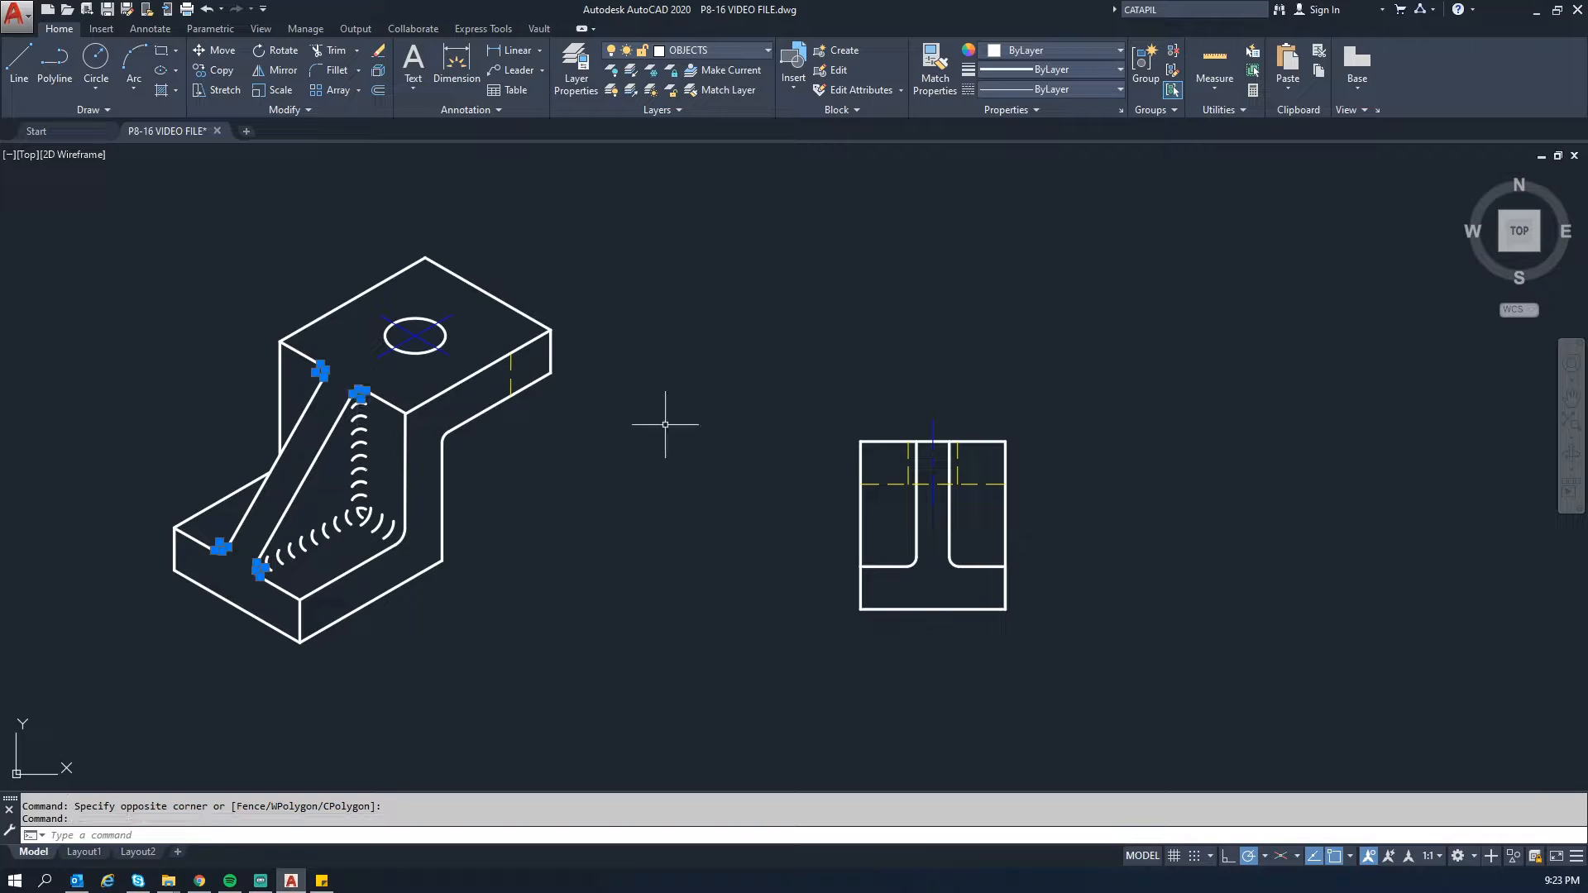
middle_click_drag(778, 367, 747, 357)
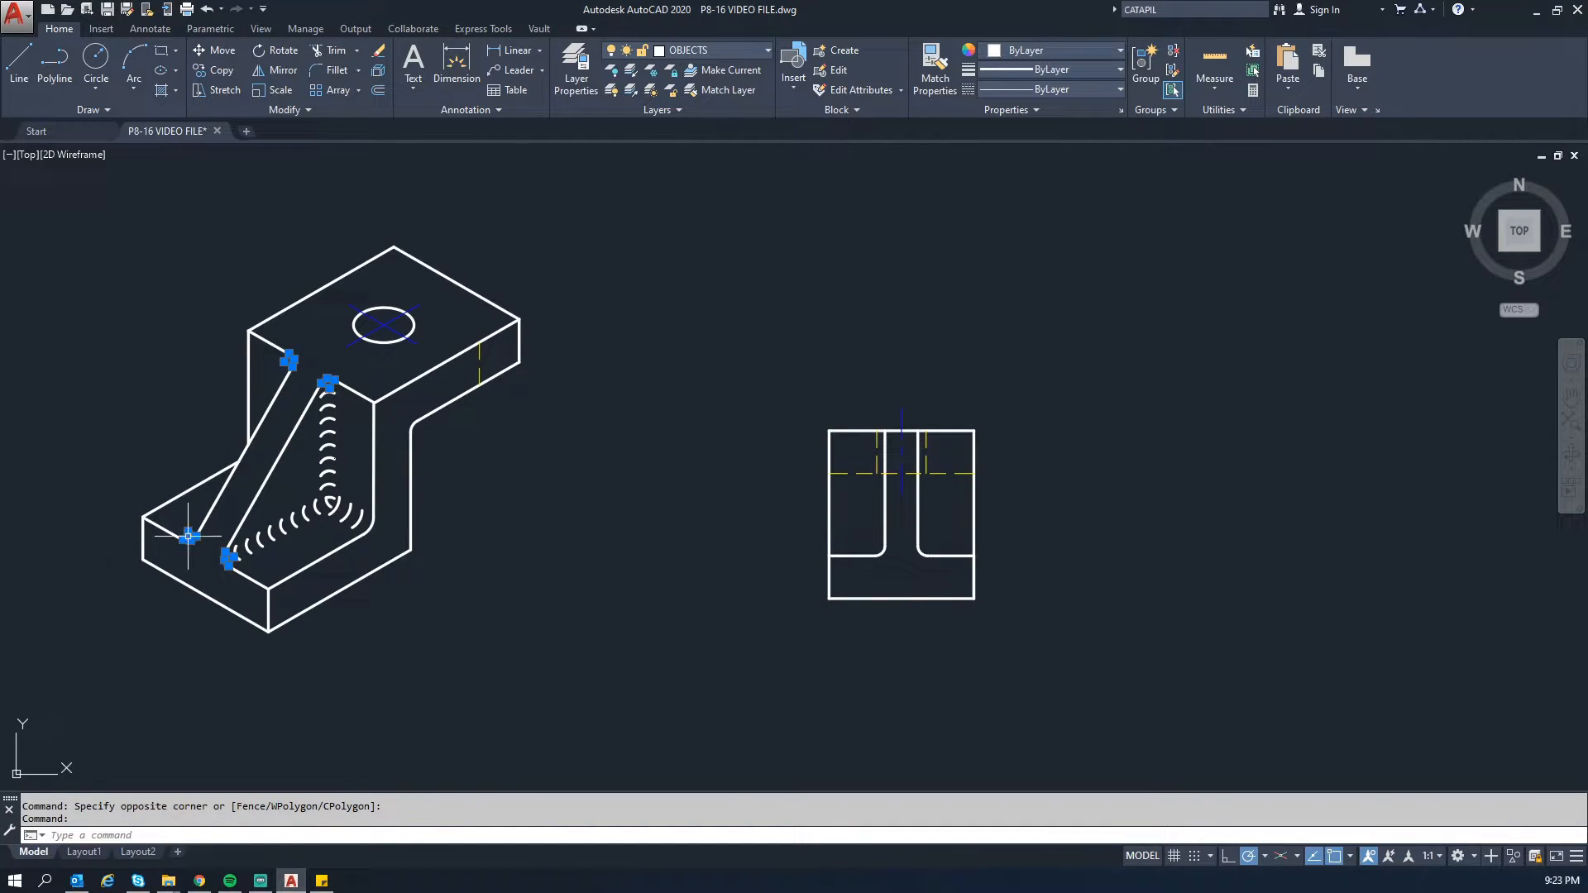
key("Escape")
key("Escape")
left_click(191, 541)
left_click(224, 560)
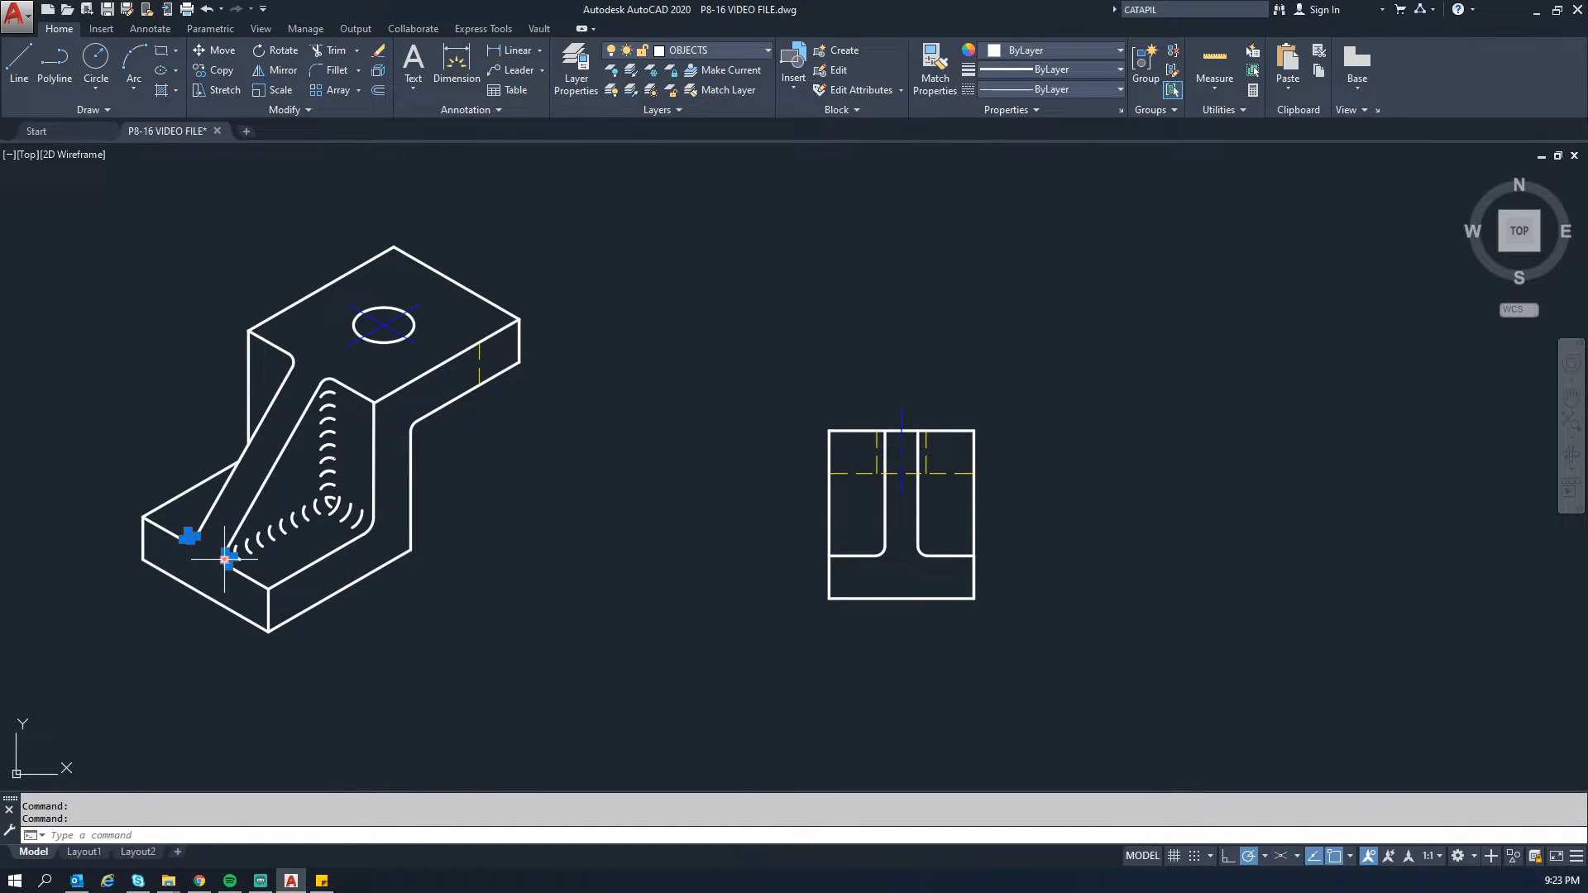
key("Escape")
key("Escape")
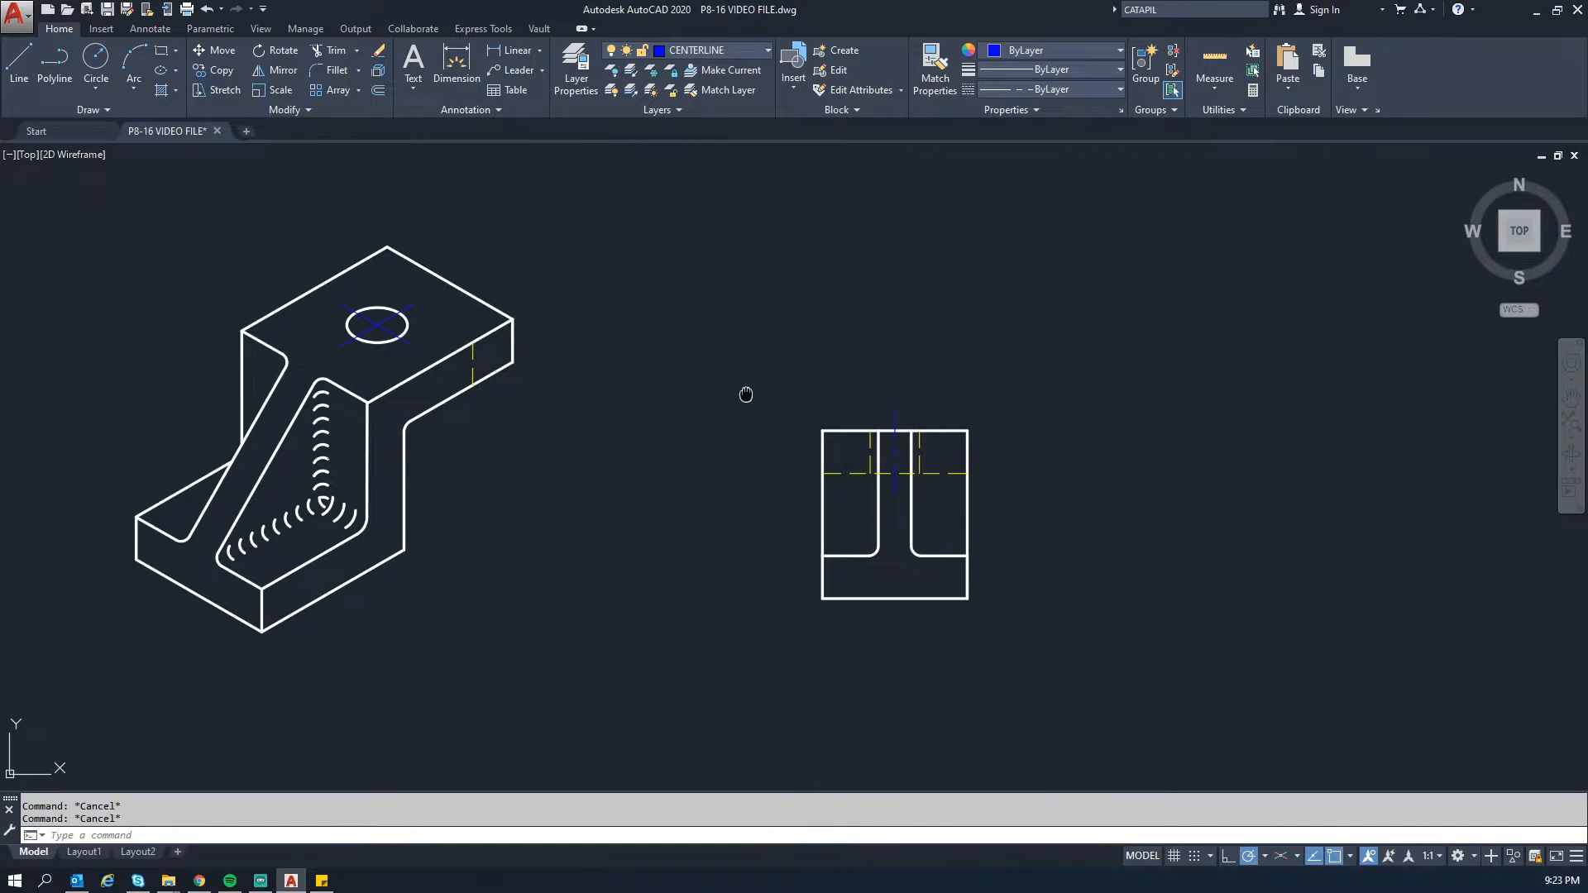
Step: Fillet the front view's top edge with the rib's left vertical line at radius 3
middle_click_drag(777, 390, 612, 390)
type("f")
key("Return")
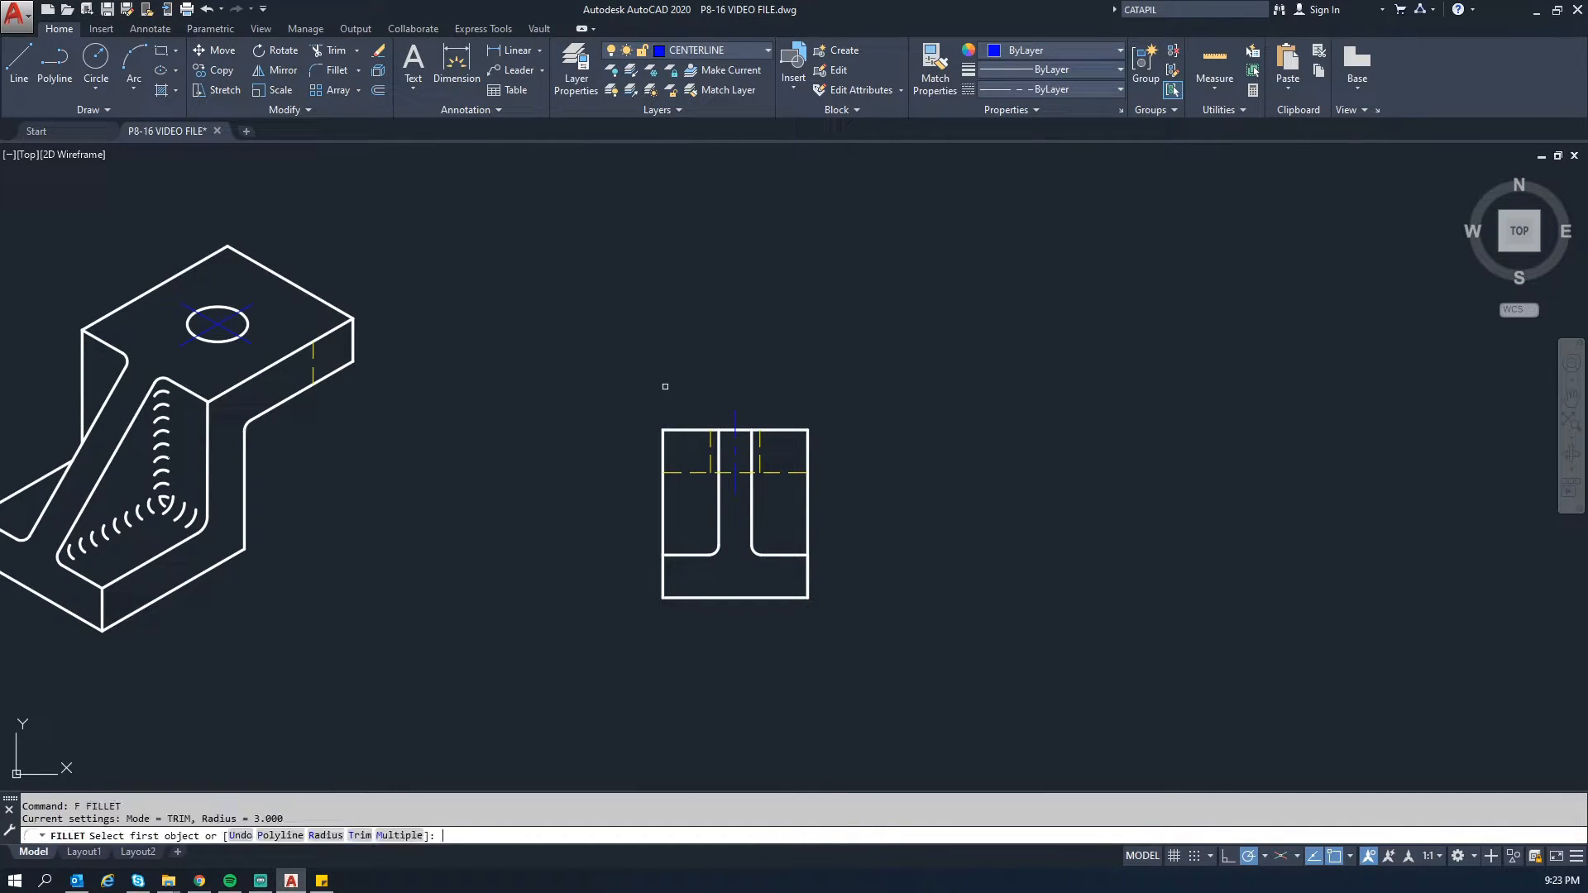
type("r")
key("Return")
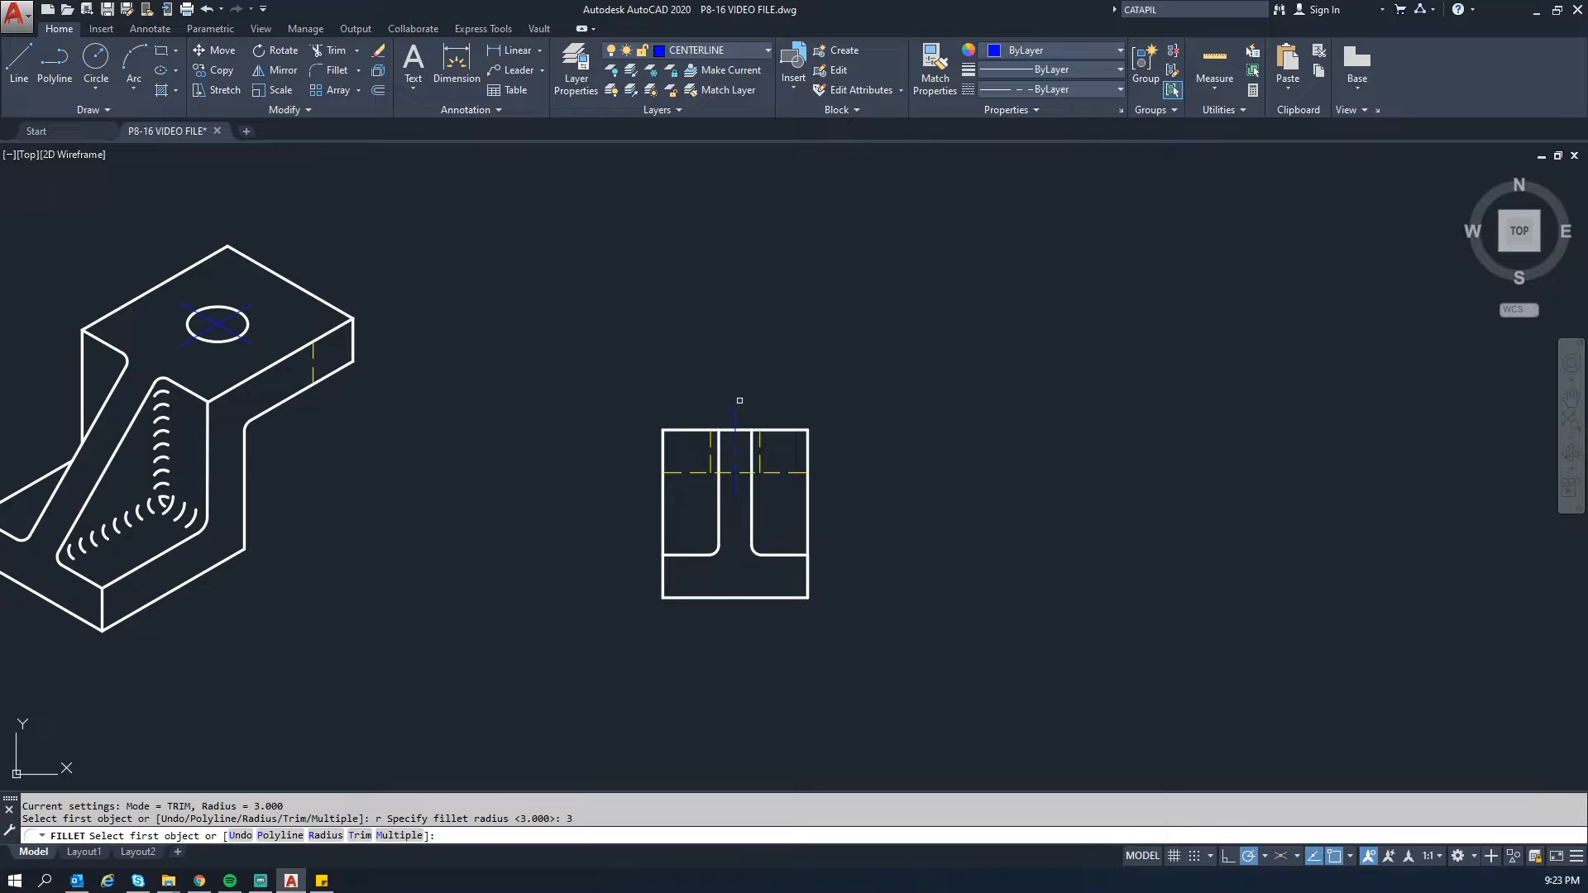
scroll(716, 430, "up", 6)
left_click(714, 432)
left_click(719, 438)
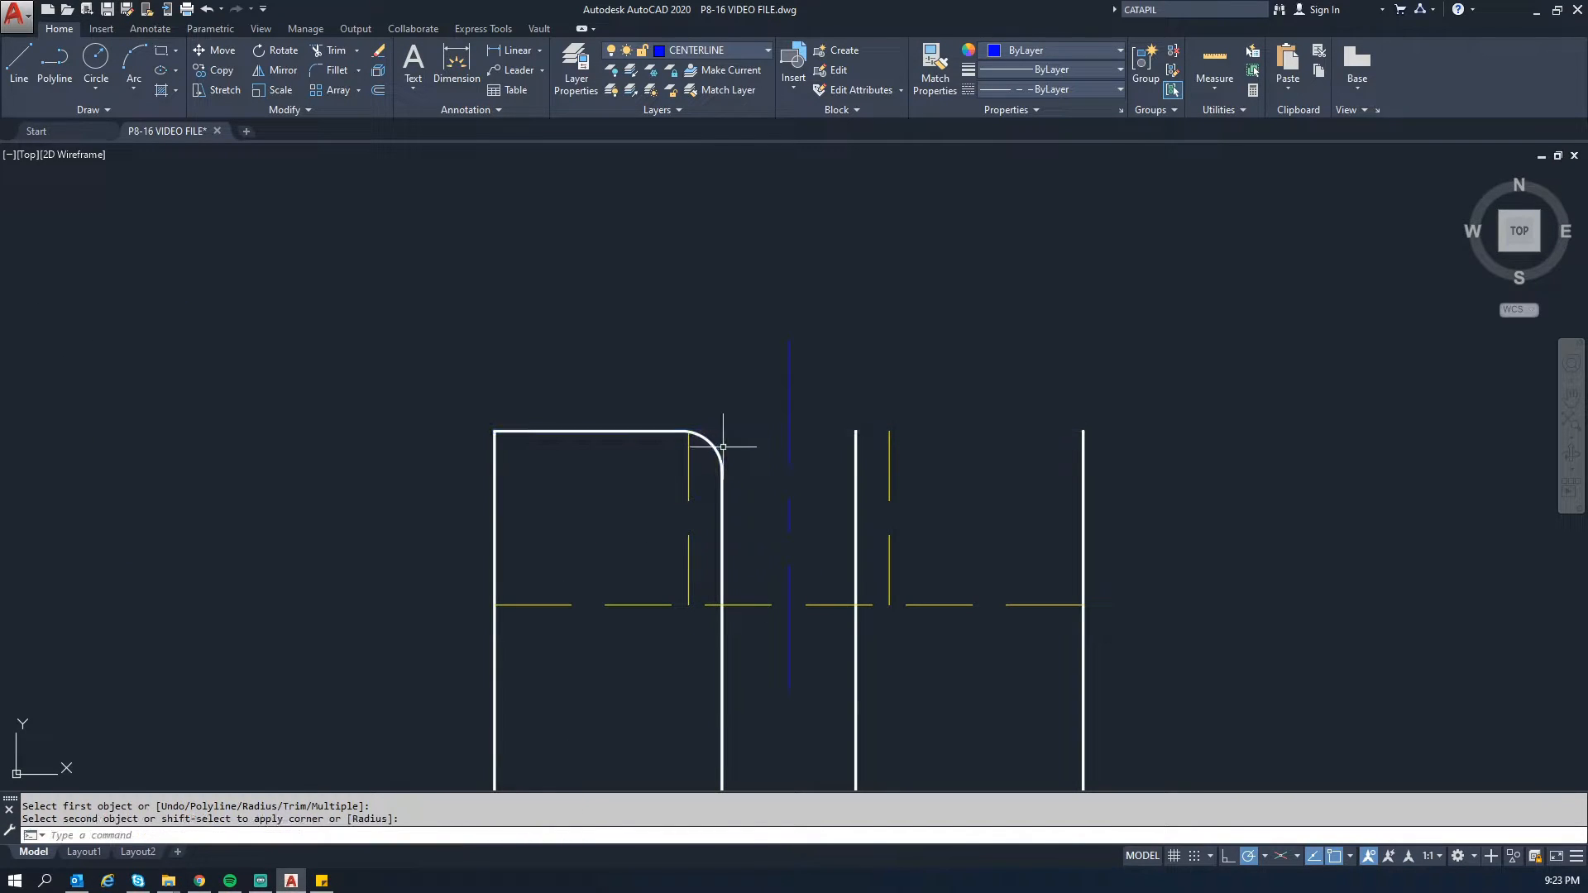
key("Escape")
type("l")
key("Return")
left_click(856, 430)
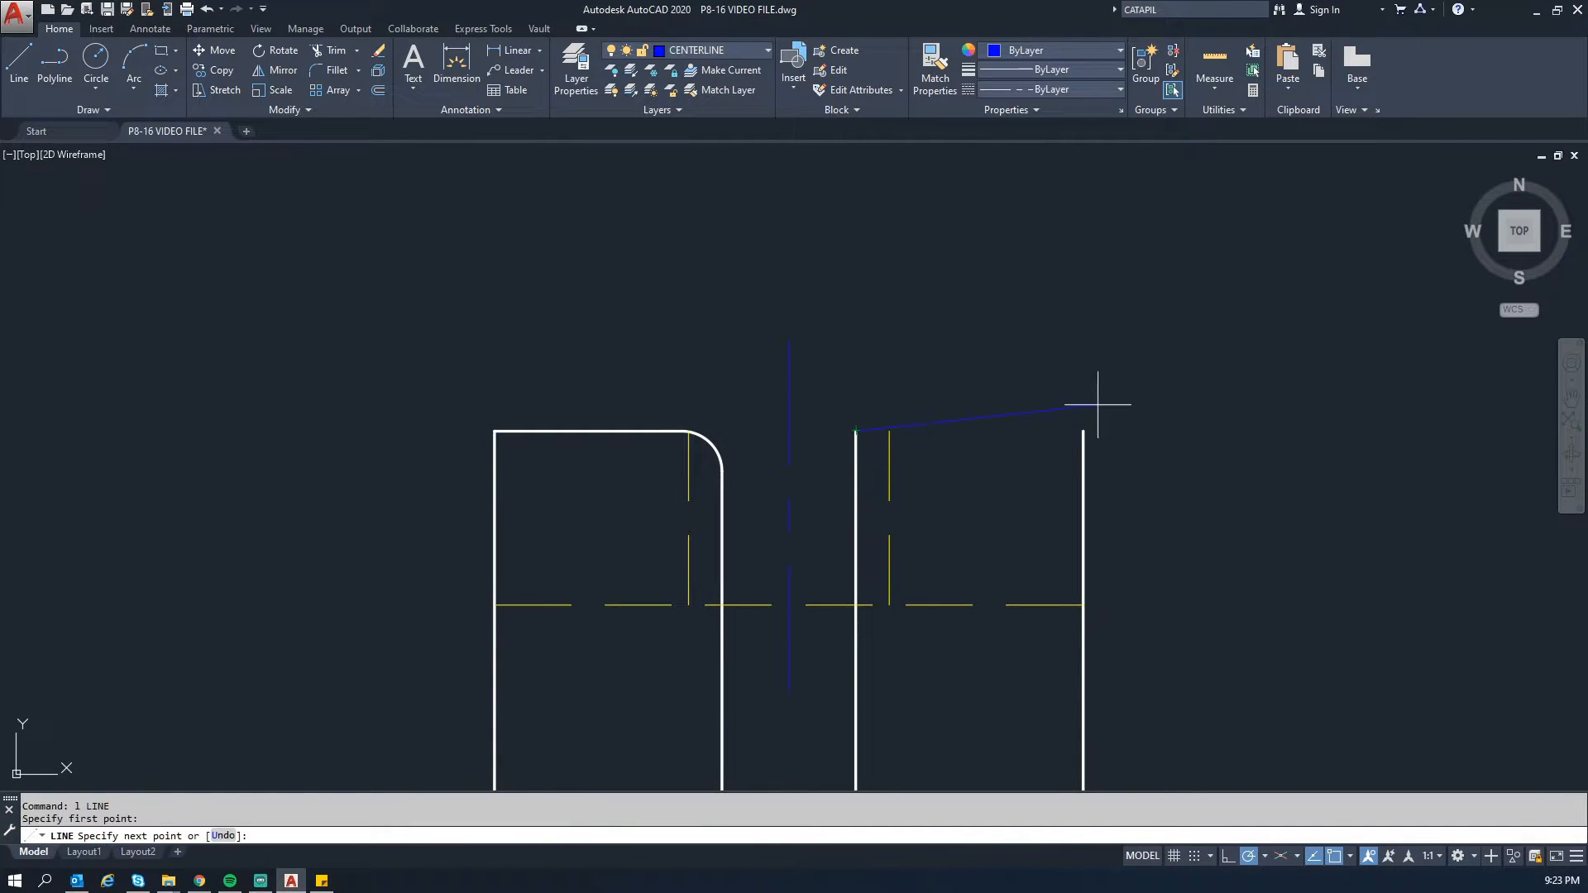
key("Escape")
key("Escape")
Step: Make OBJECTS the current layer and draw a line from the right rib line's upper end to the front view's upper right corner
left_click(718, 52)
left_click(704, 167)
type("l")
key("Return")
left_click(852, 427)
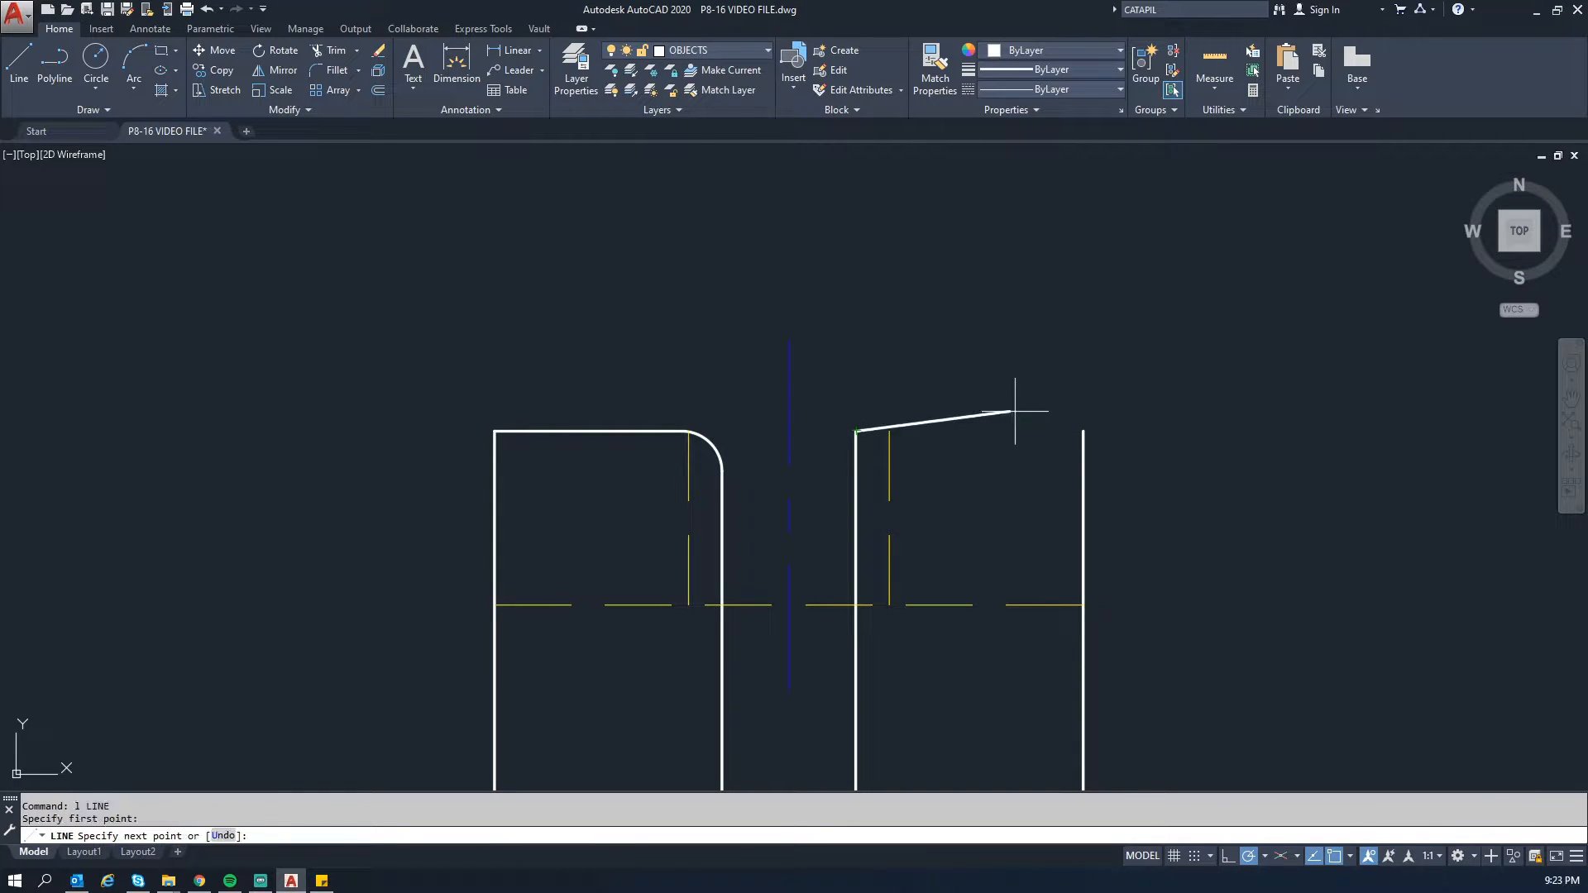
double_click(1084, 431)
key("Escape")
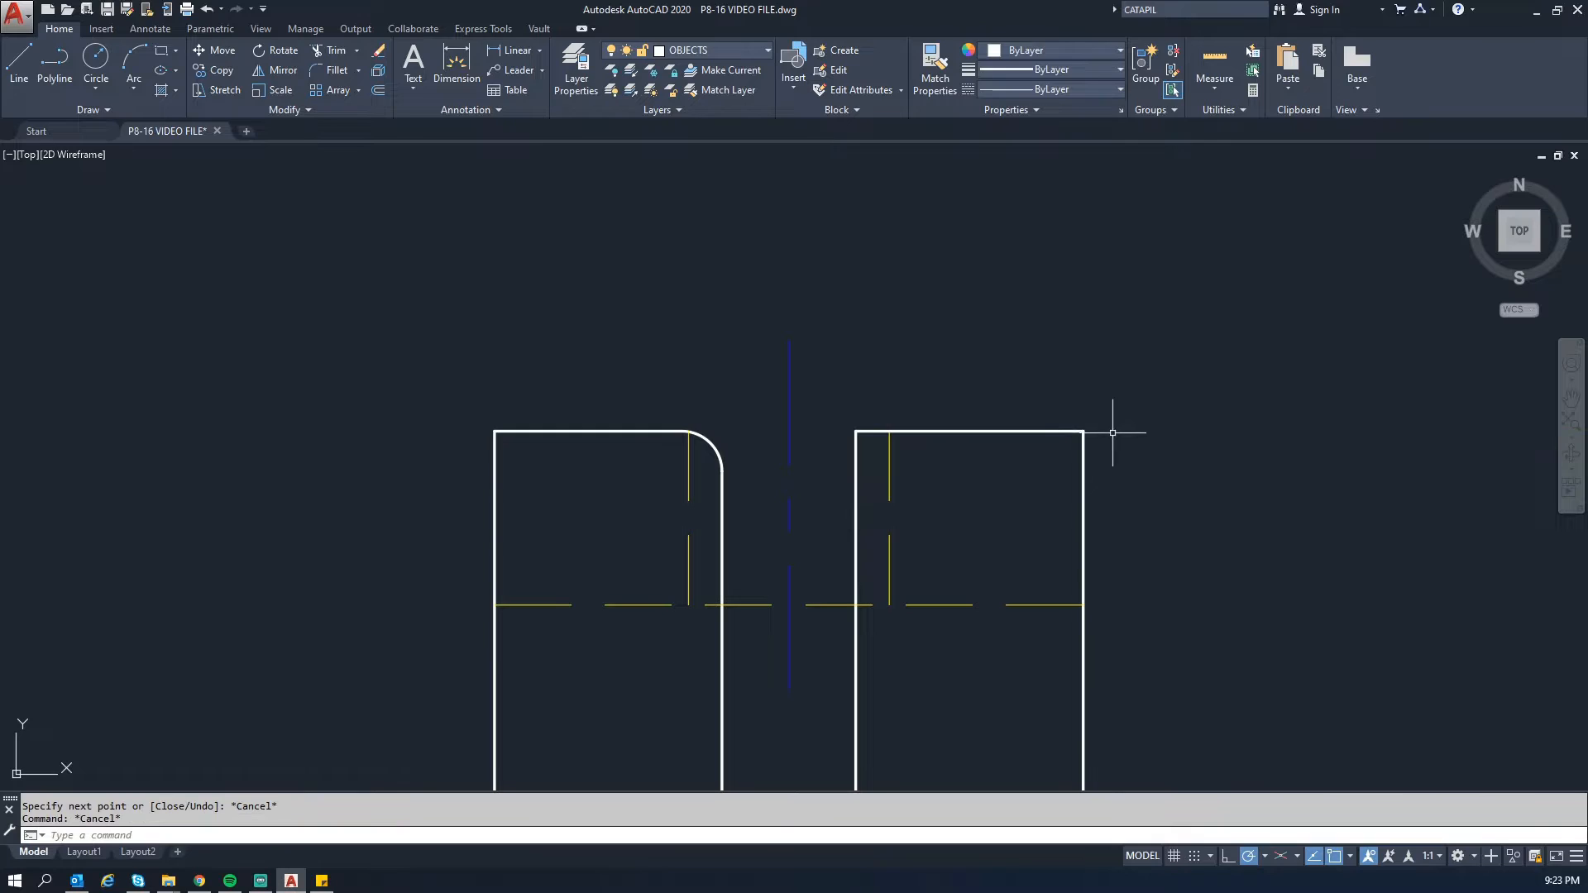
Step: Undo the last edit and draw the right top-edge segment between the same two endpoints
key("ctrl+z")
type("l")
key("Return")
left_click(856, 431)
left_click(1081, 430)
key("Escape")
Step: Fillet the rib's right vertical line with the right top-edge segment, using radius 3
type("f")
key("Return")
left_click(857, 450)
left_click(867, 430)
key("Escape")
key("Escape")
Step: Extend the front view's top edge across the gap between the two upper fillets
type("ex")
key("Return")
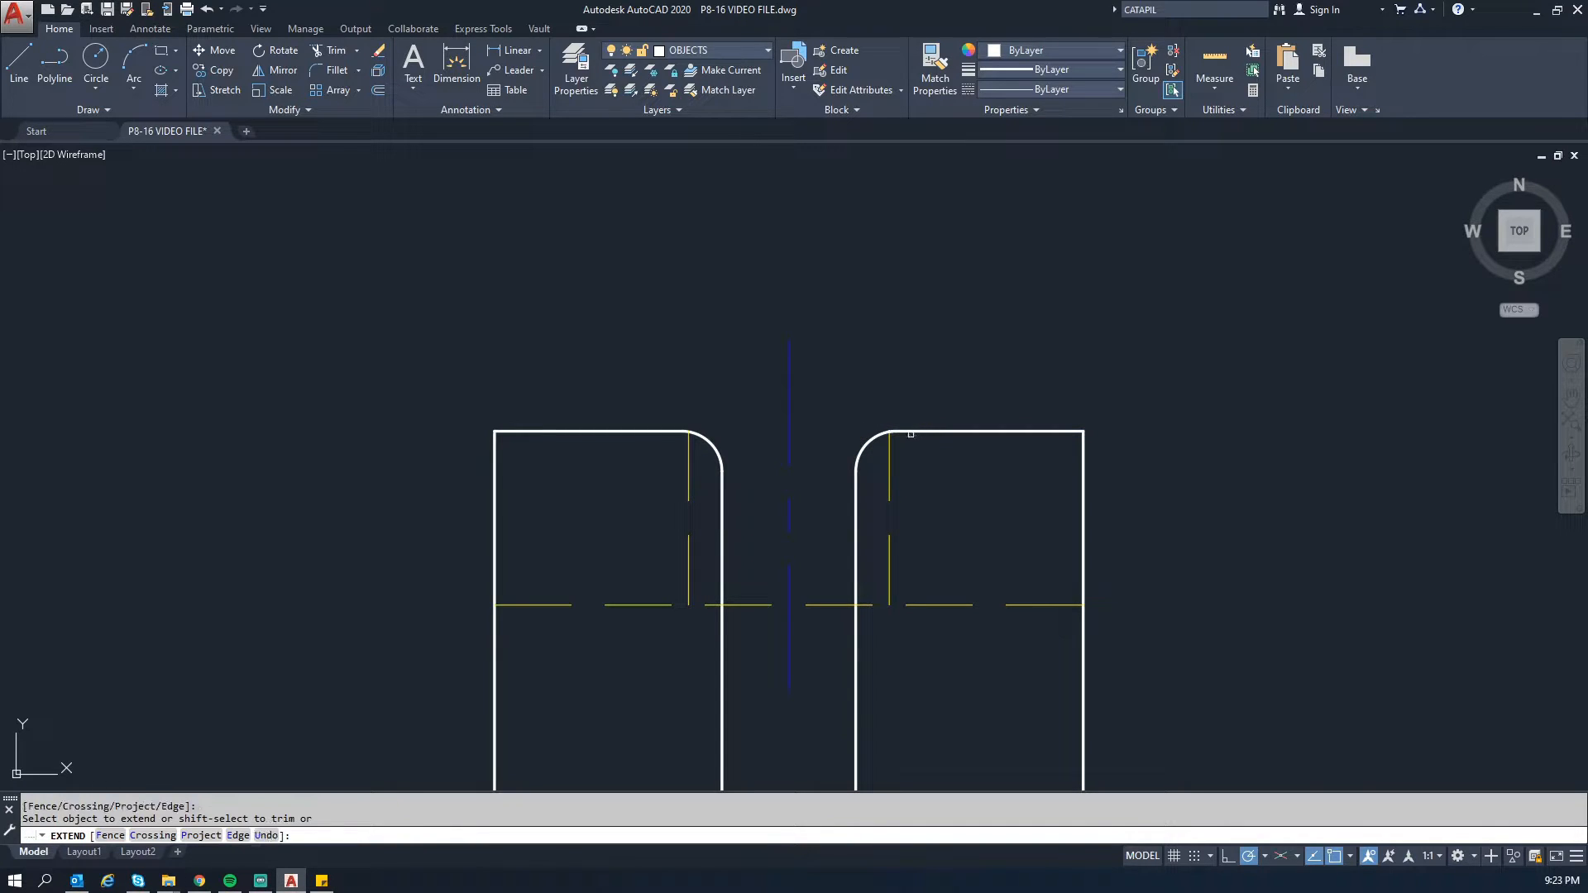
left_click(898, 431)
left_click(834, 428)
key("Escape")
key("Escape")
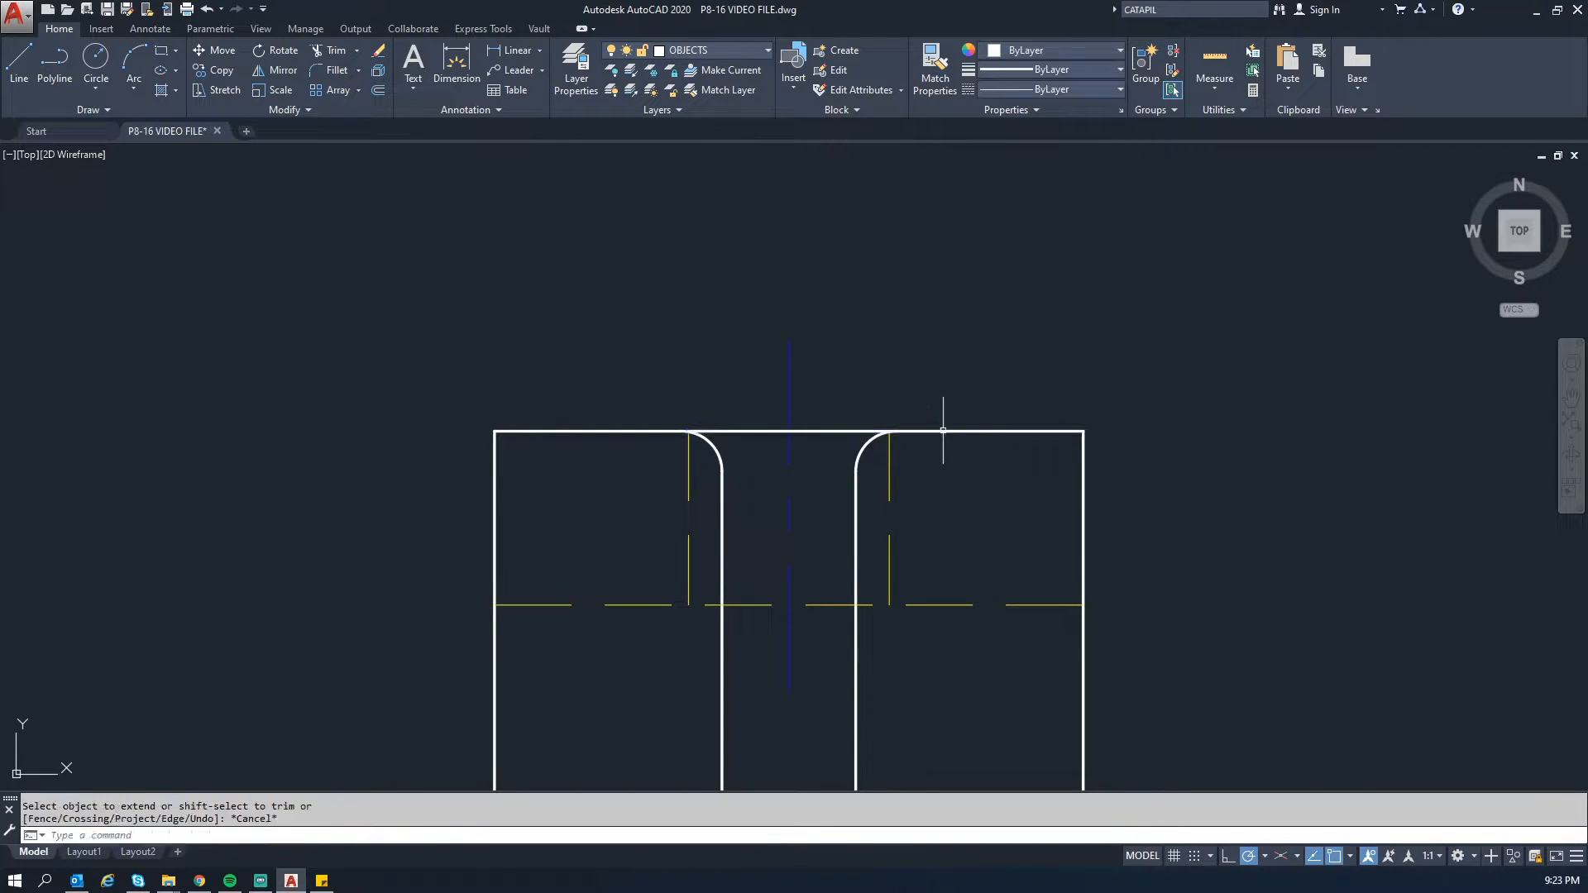
Step: Draw vertical projection lines upward from the front view's upper left and upper right corners
scroll(834, 343, "down", 2)
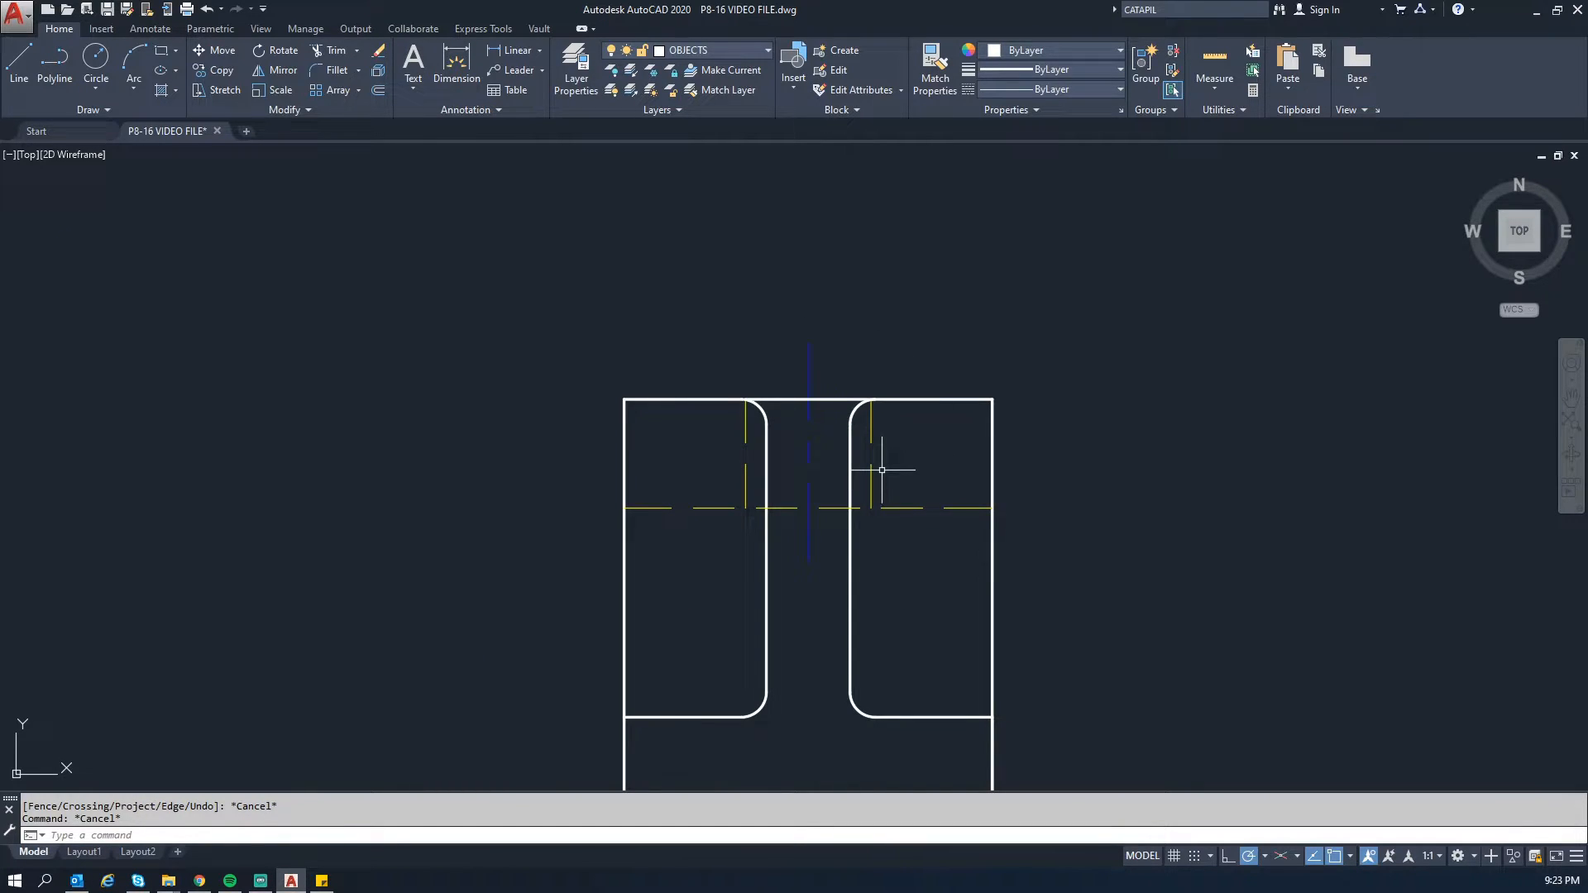
scroll(882, 469, "down", 2)
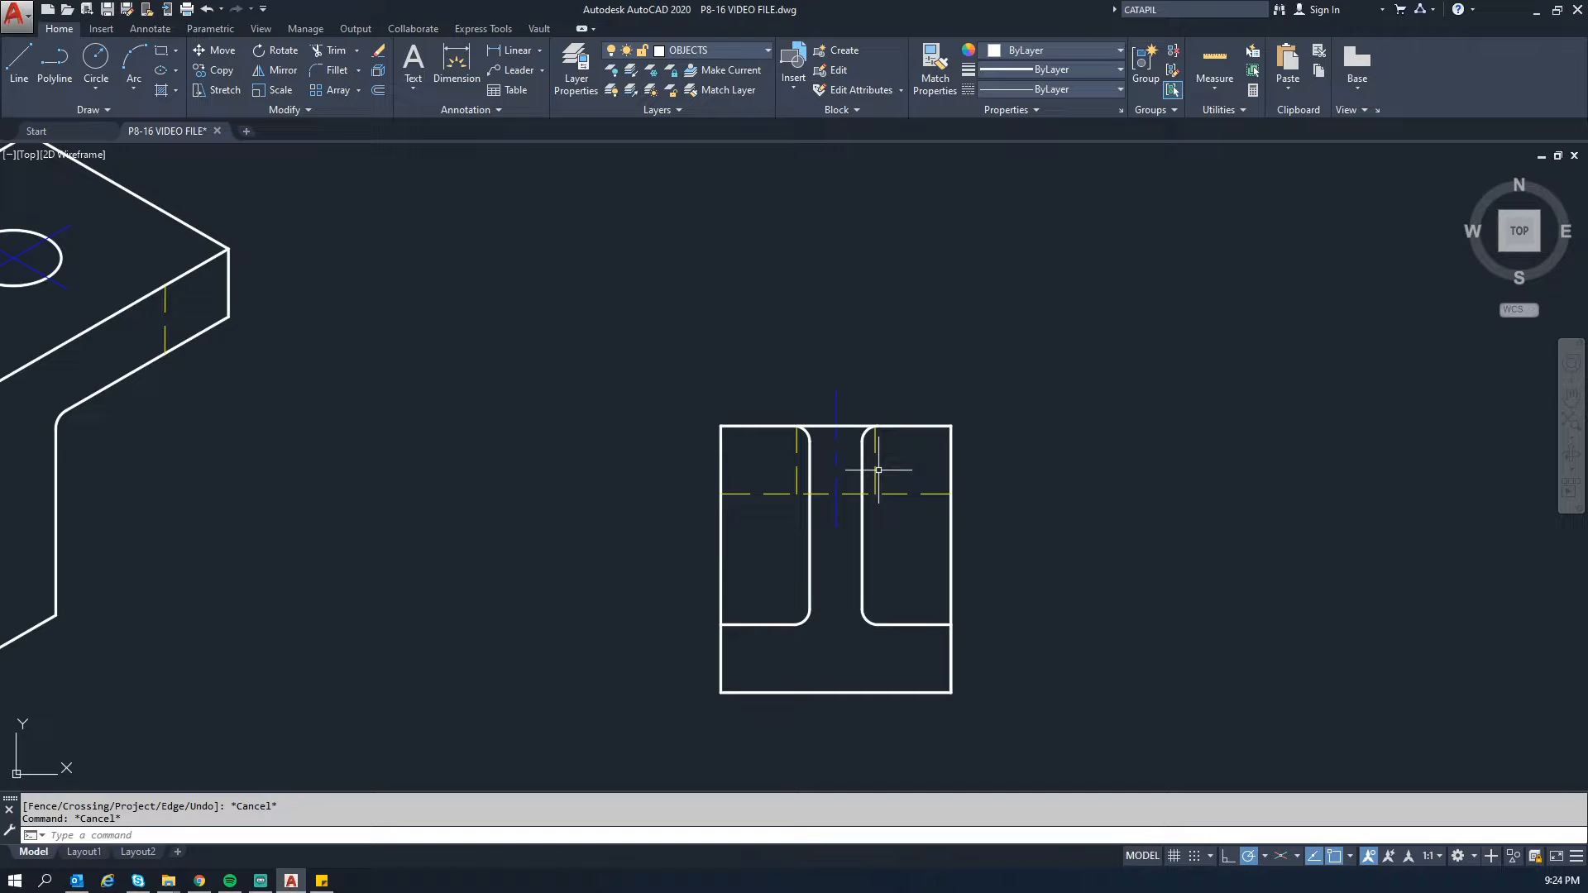
scroll(861, 415, "down", 2)
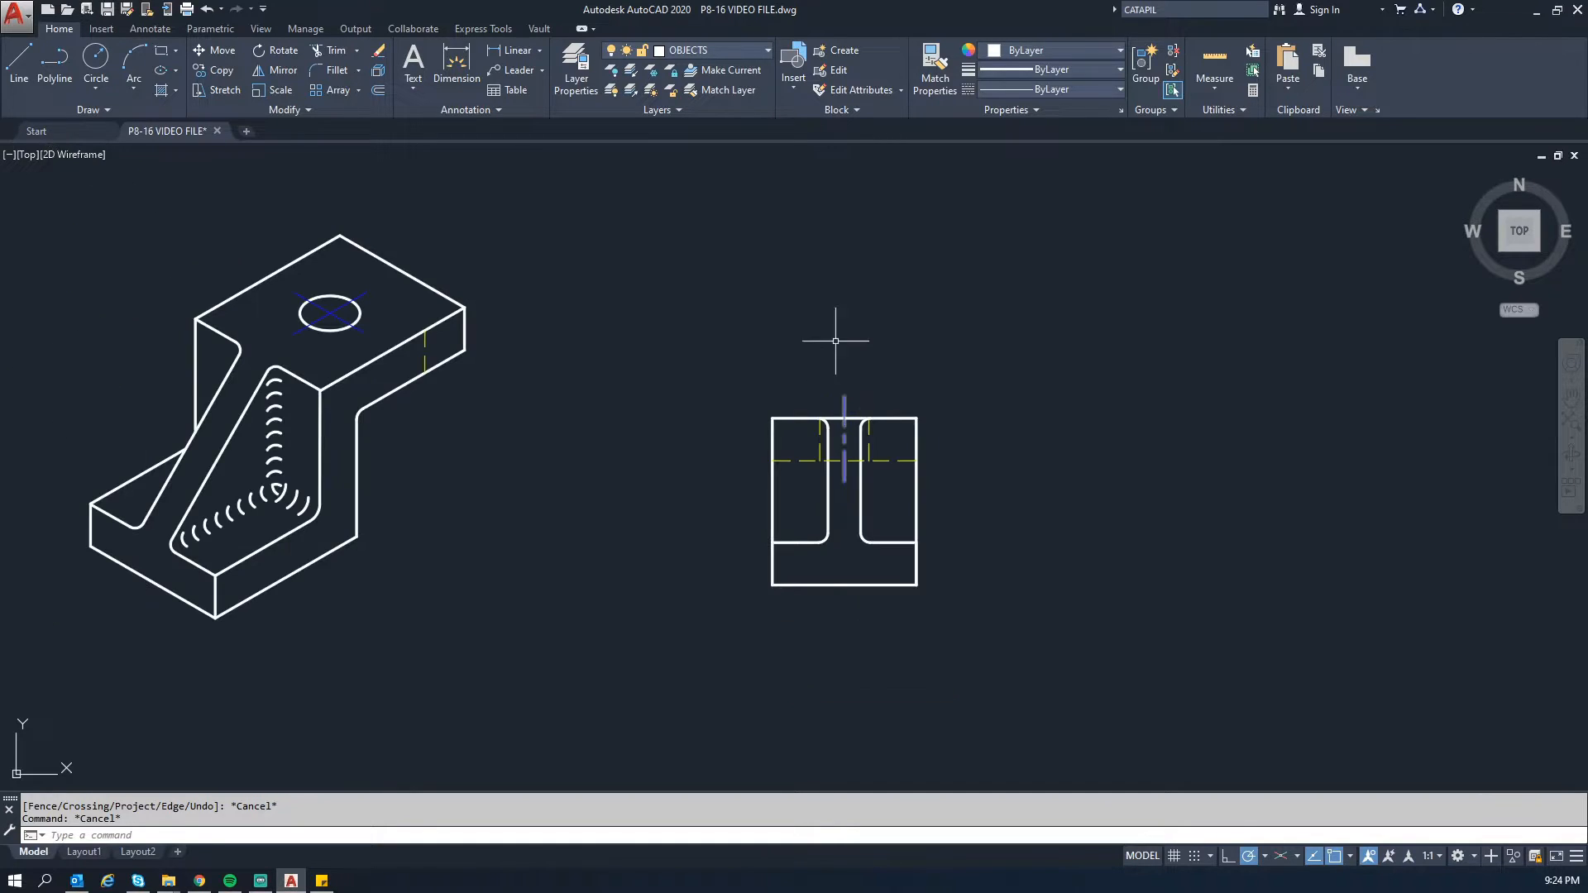
middle_click_drag(819, 309, 795, 389)
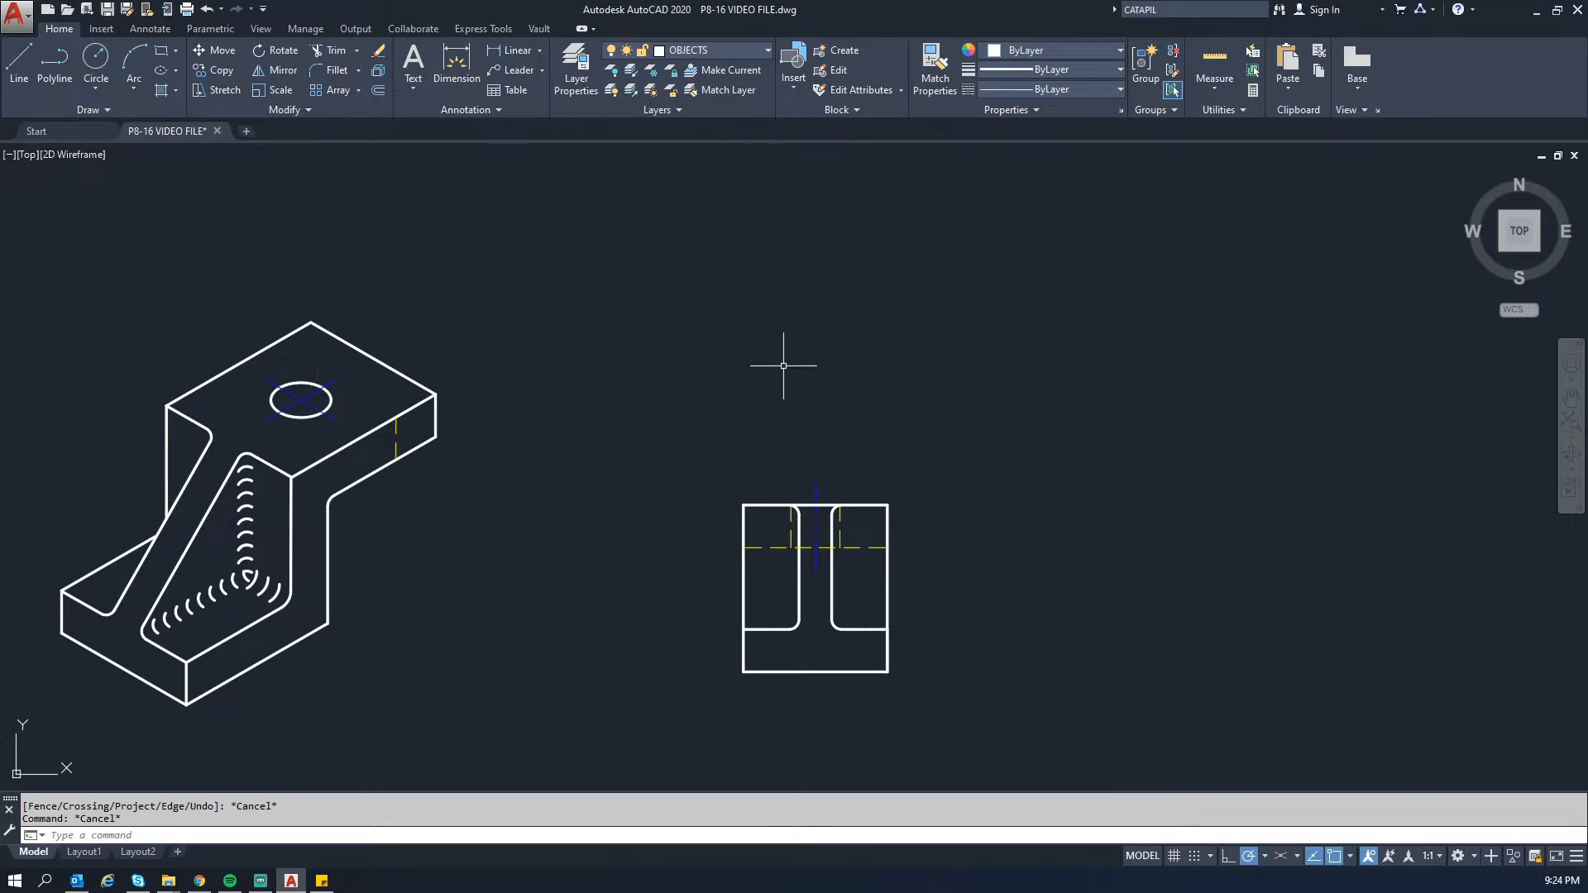
key("Return")
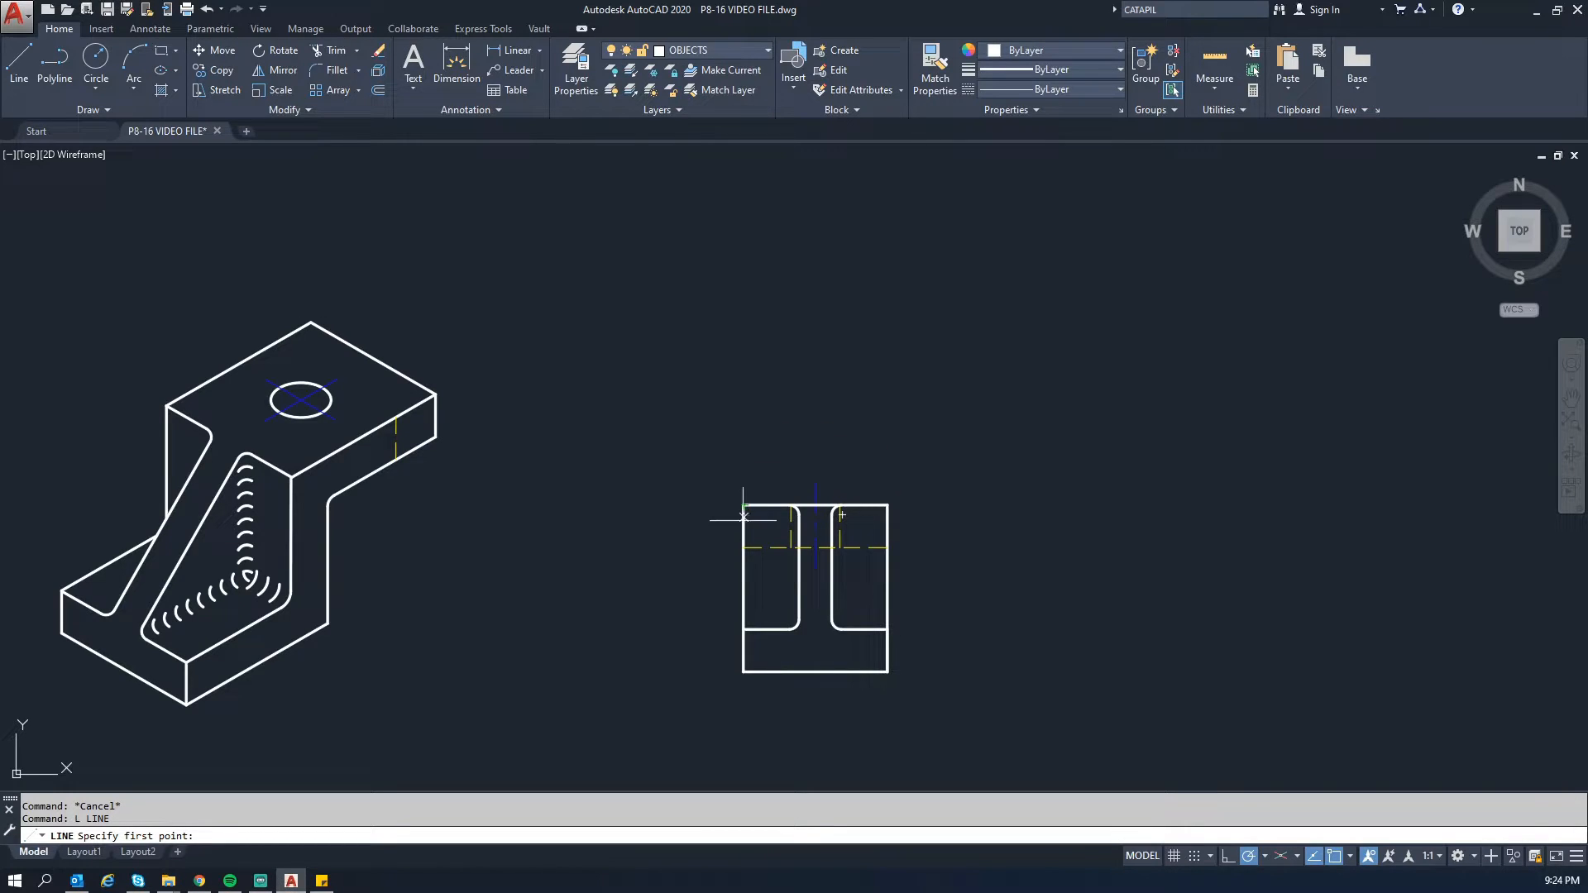
left_click(744, 505)
left_click(744, 176)
key("Escape")
key("Return")
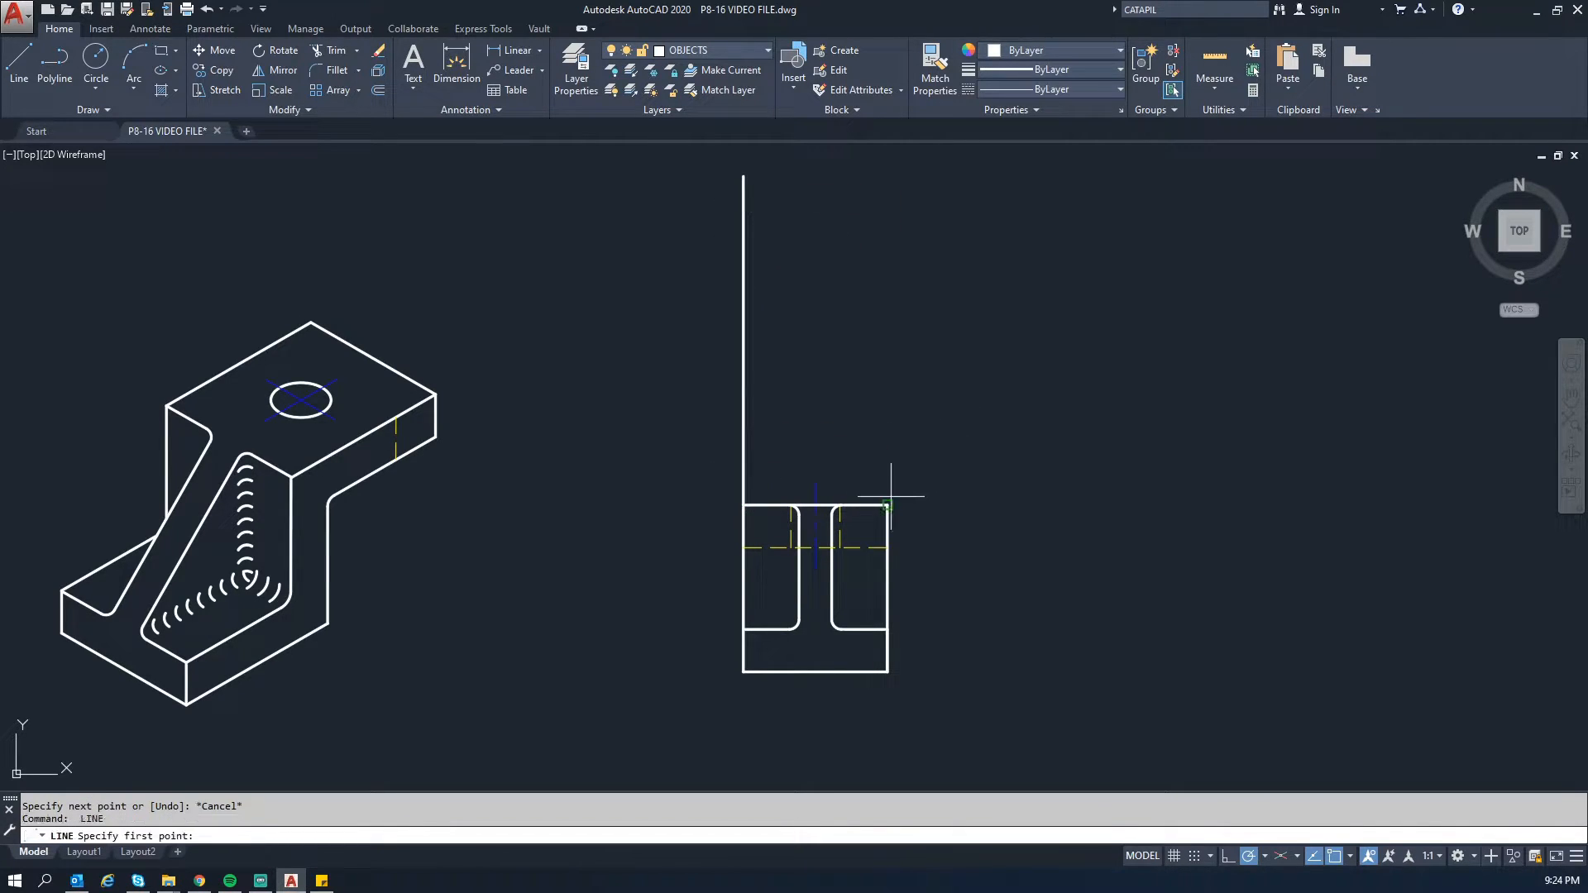
left_click(888, 505)
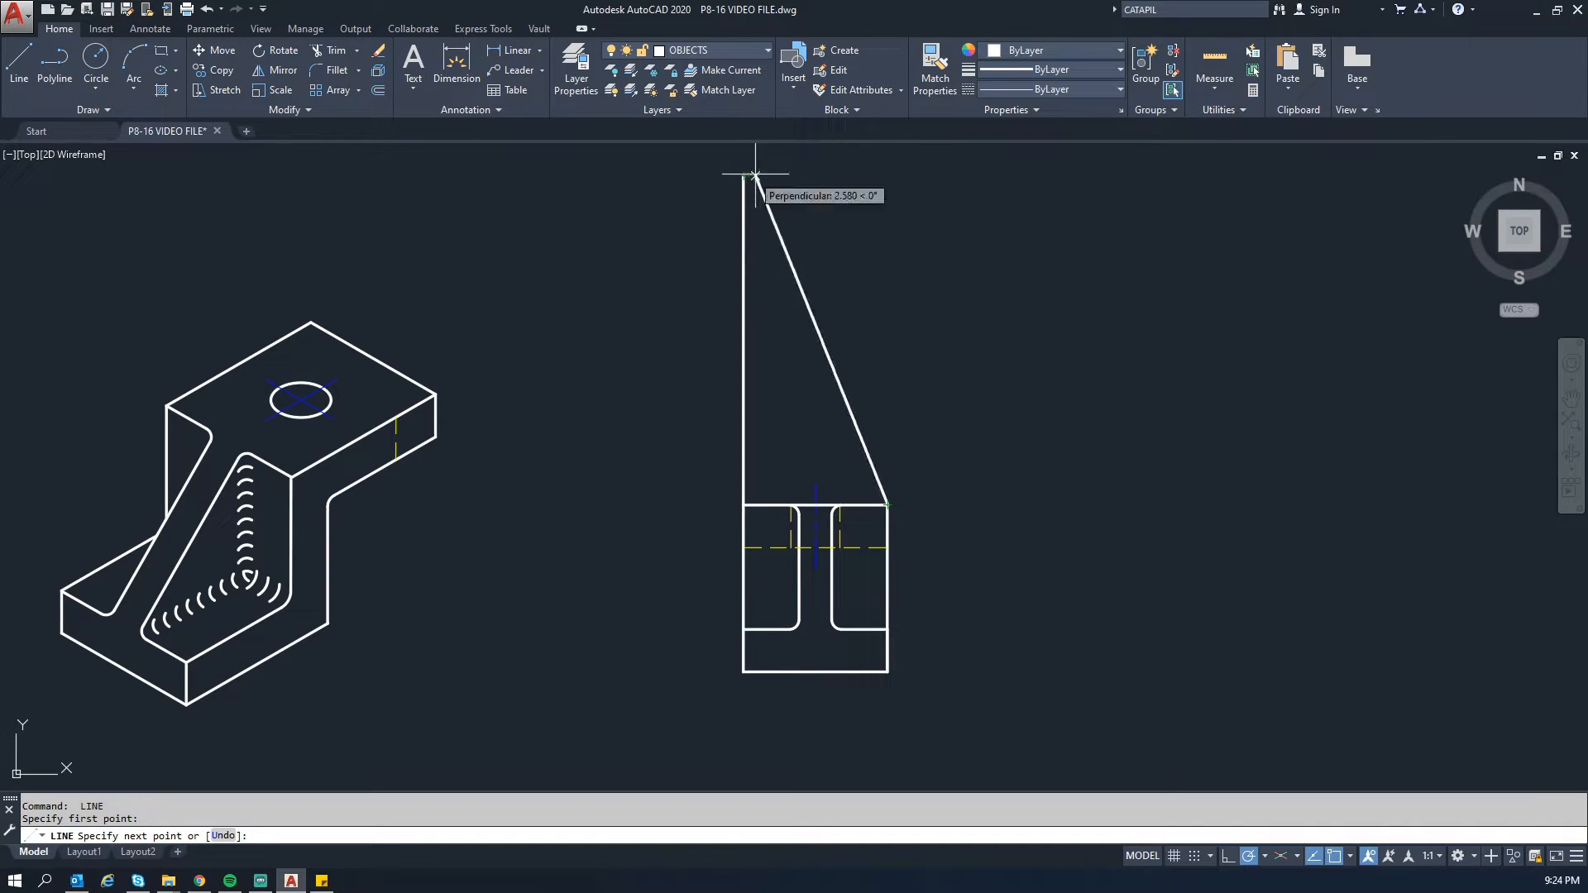
left_click(887, 176)
key("Escape")
Step: Draw the top view's lower horizontal edge between the two projection lines and erase those projection lines
key("Return")
left_click(743, 377)
left_click(888, 376)
key("Escape")
left_click(939, 320)
left_click(648, 277)
key("Delete")
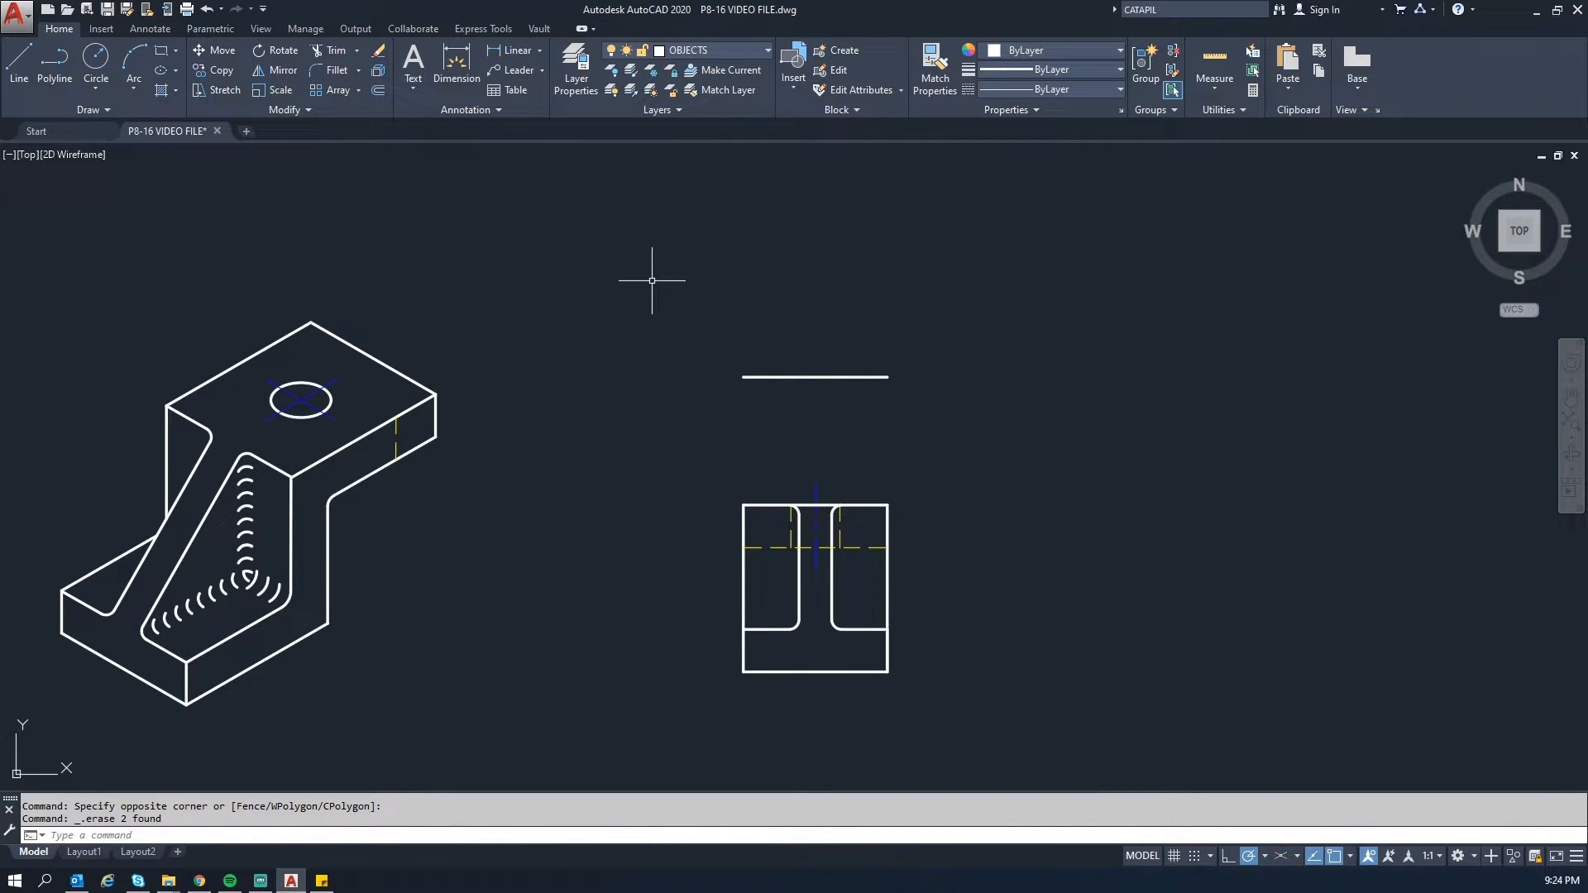
Step: Draw a reference line along the isometric base's lower front edge, running until it is below the upper plate's right corner
type("l")
key("Return")
left_click(187, 702)
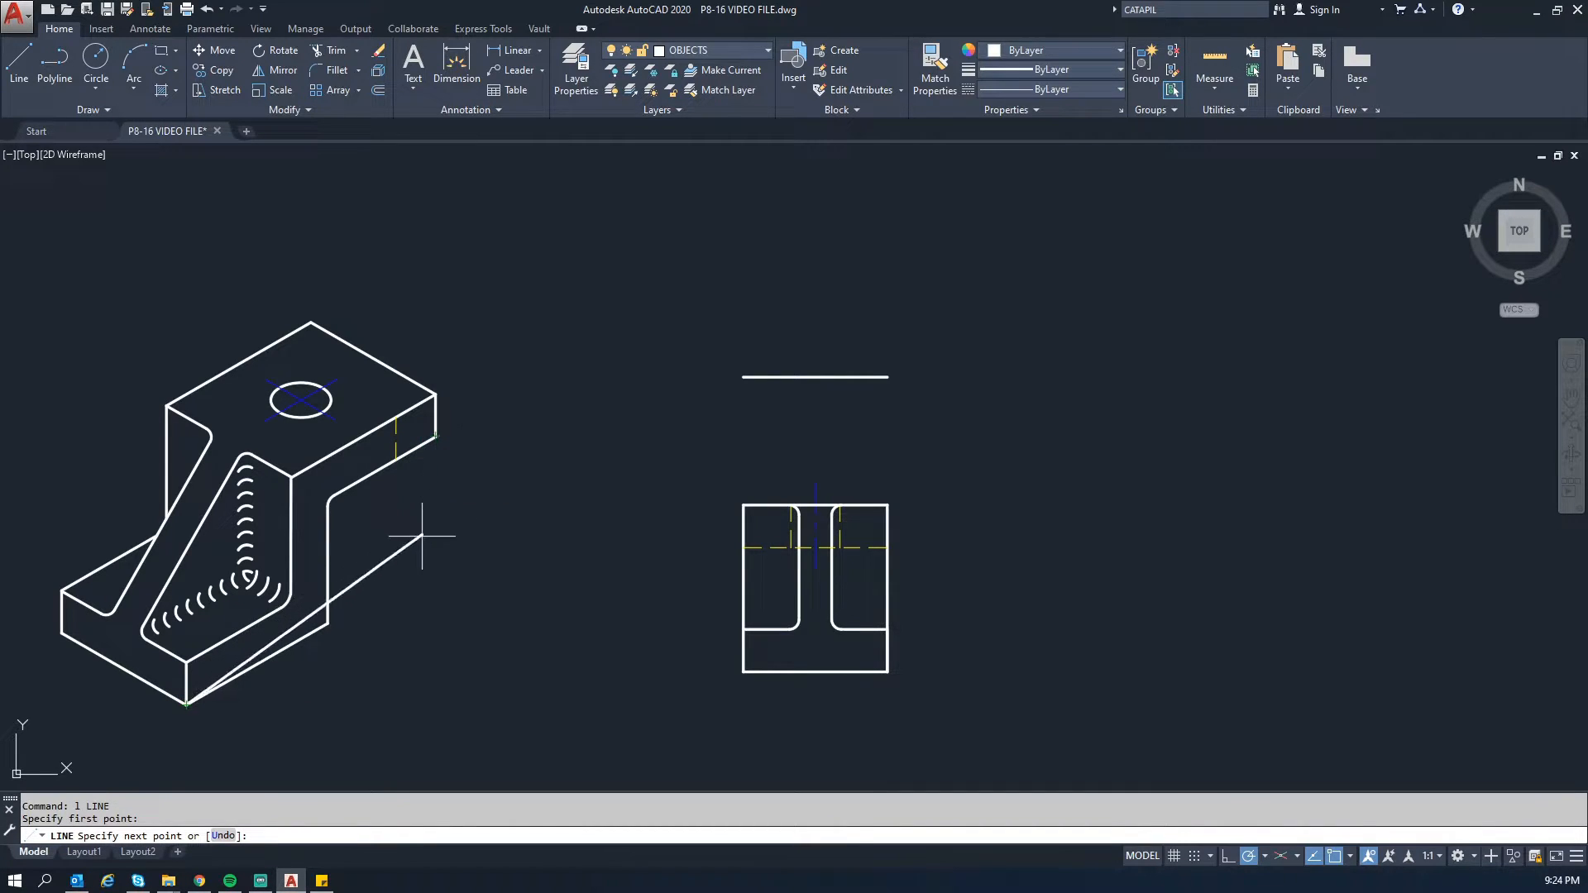
left_click(435, 566)
key("Escape")
key("Escape")
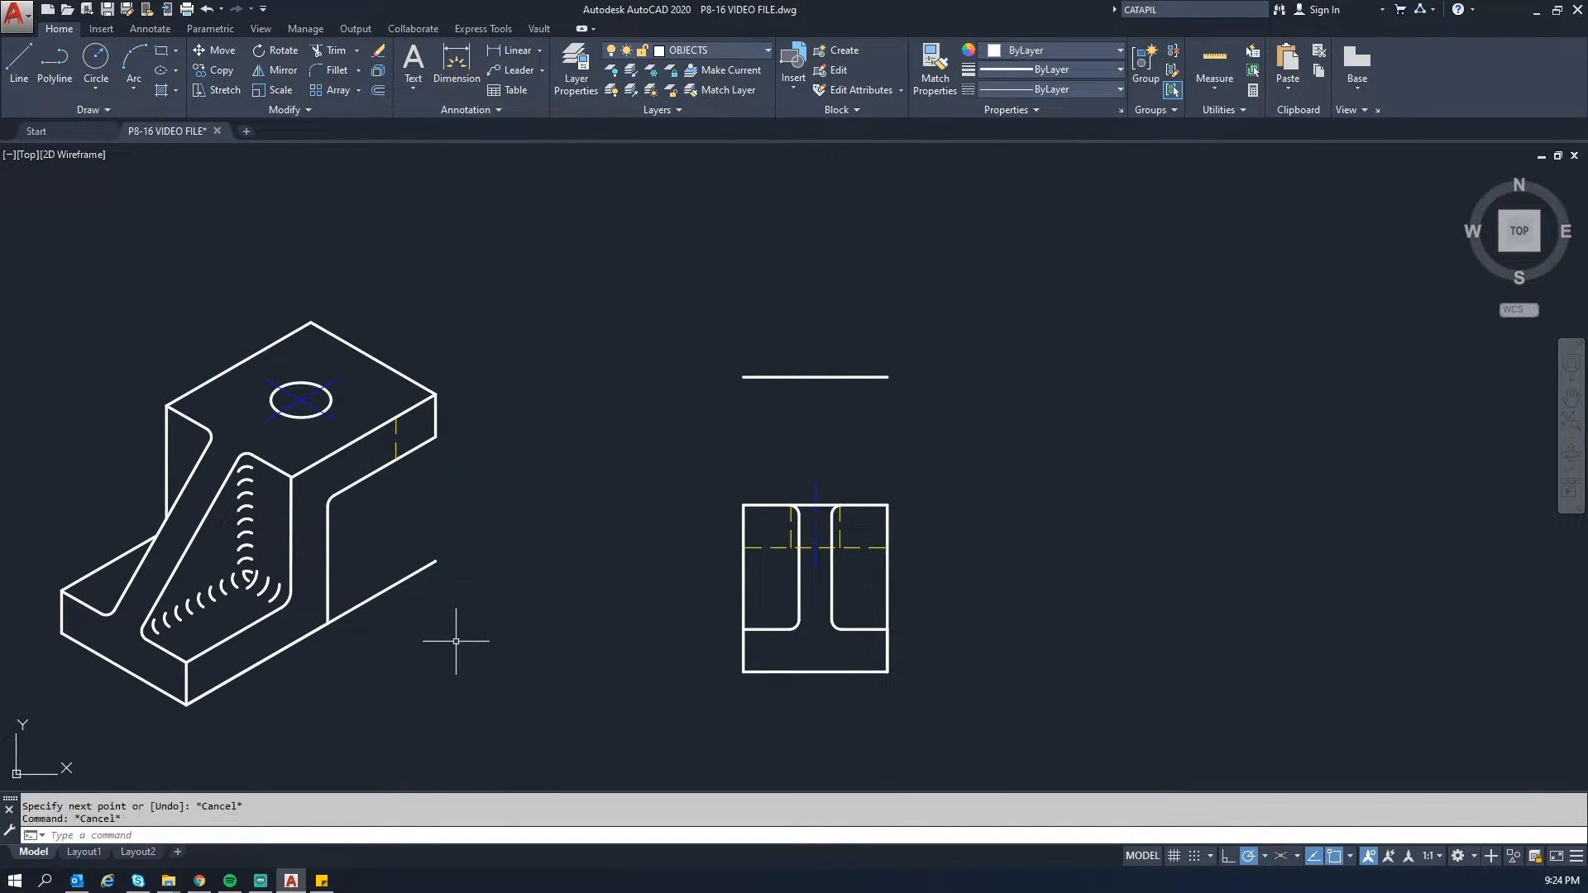
Step: Draw a vertical reference line from the upper plate's lower right corner to the extended base line and erase it
key("Return")
left_click(436, 437)
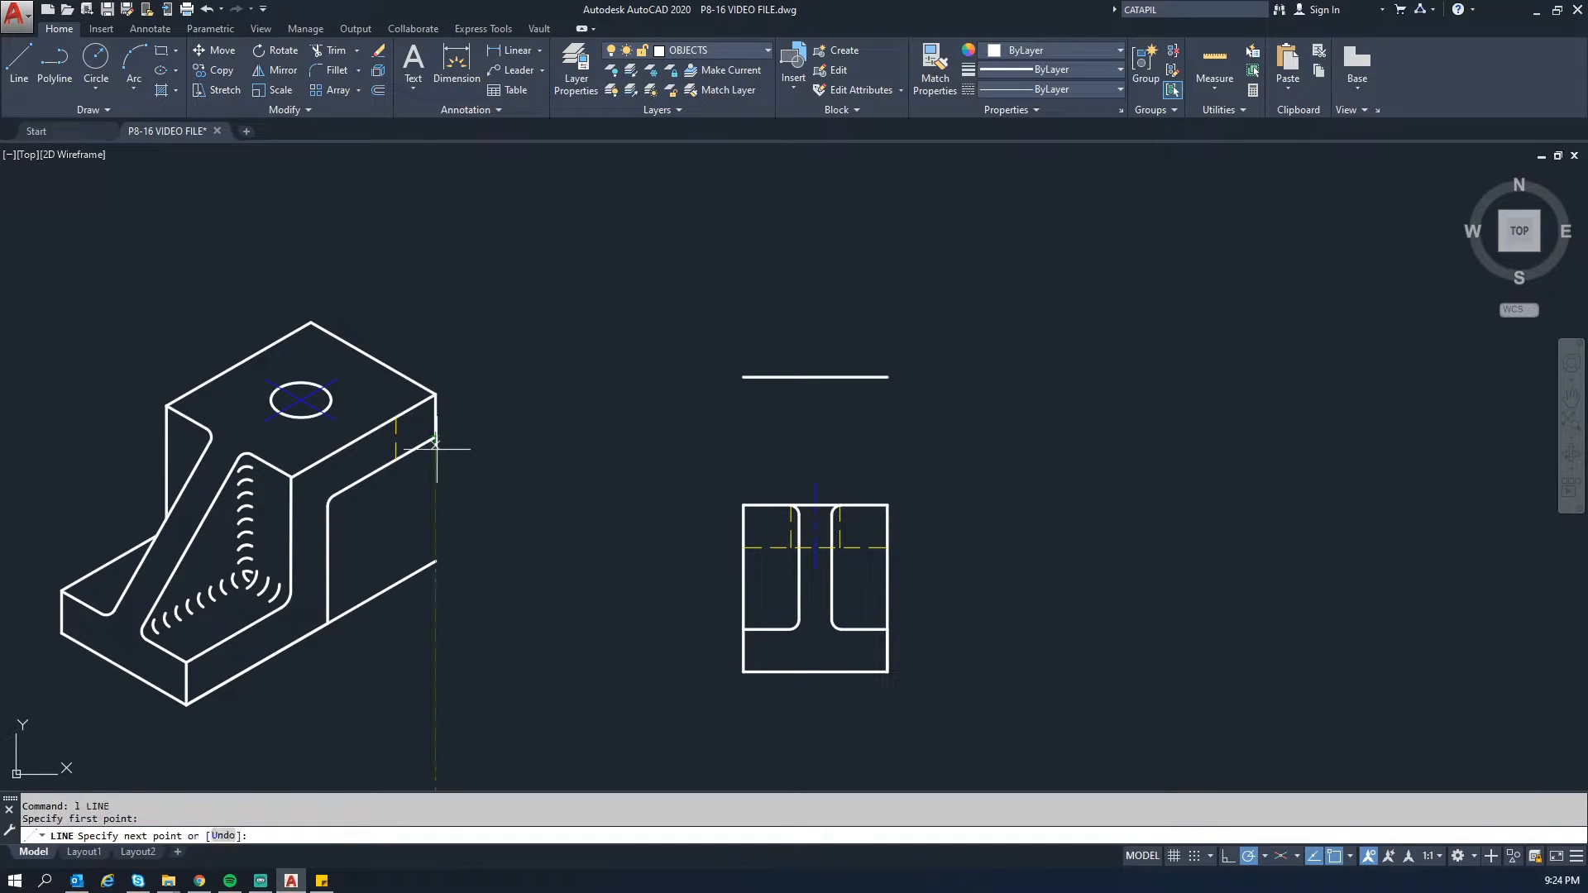
left_click(436, 565)
key("Escape")
left_click(460, 564)
left_click(380, 447)
key("Delete")
left_click(420, 573)
key("Escape")
key("Escape")
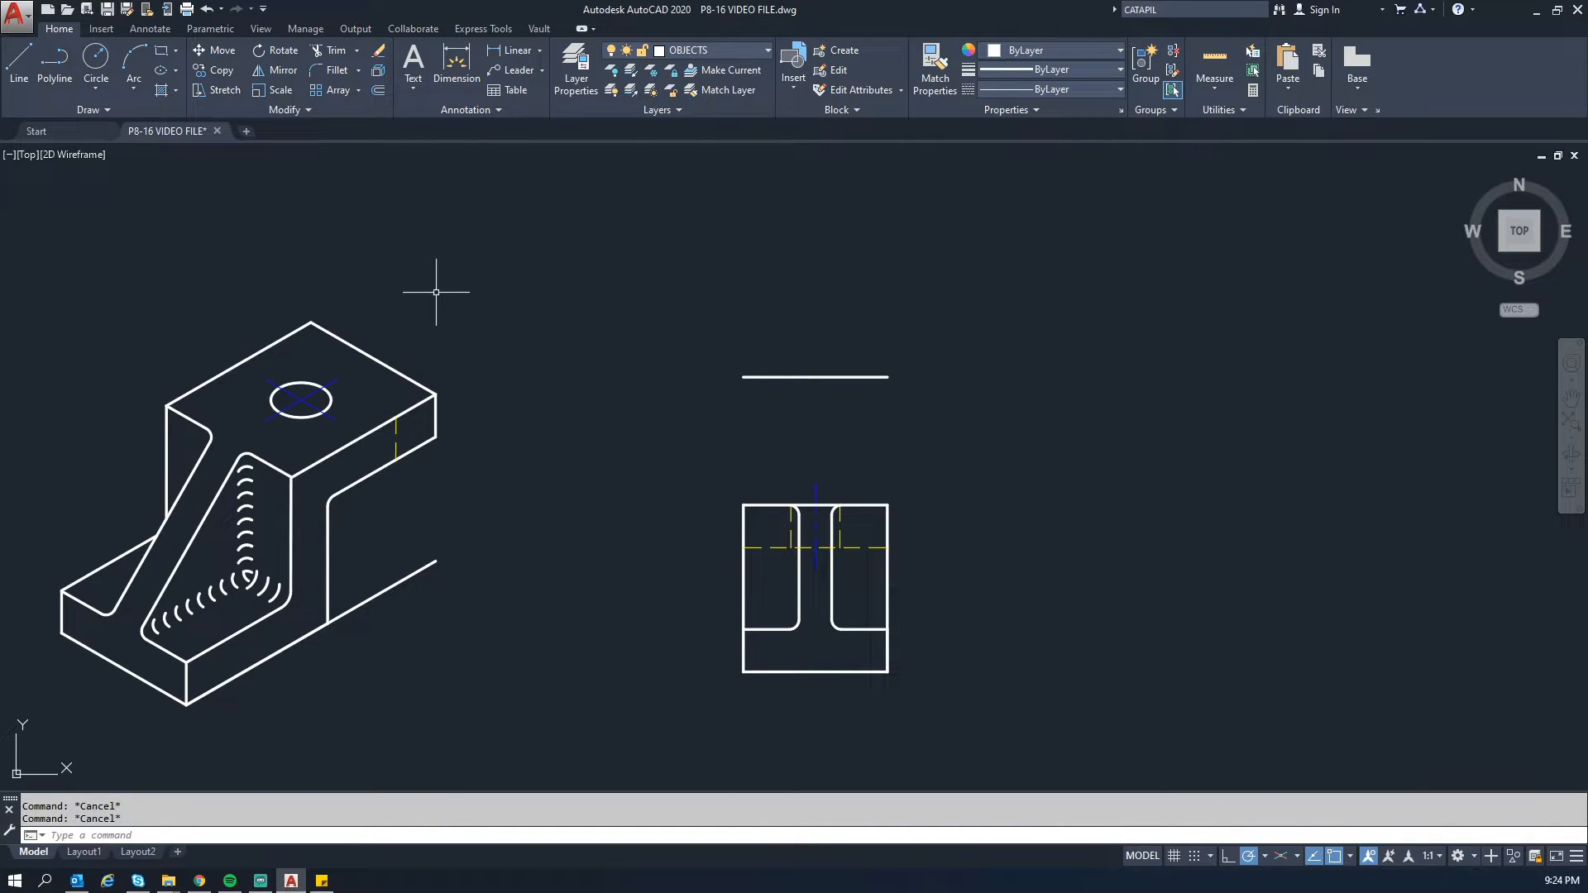
Step: Complete the top view's rectangular outline with an 88-long right side, a 44-wide upper edge and a closing left side
type("l")
key("Return")
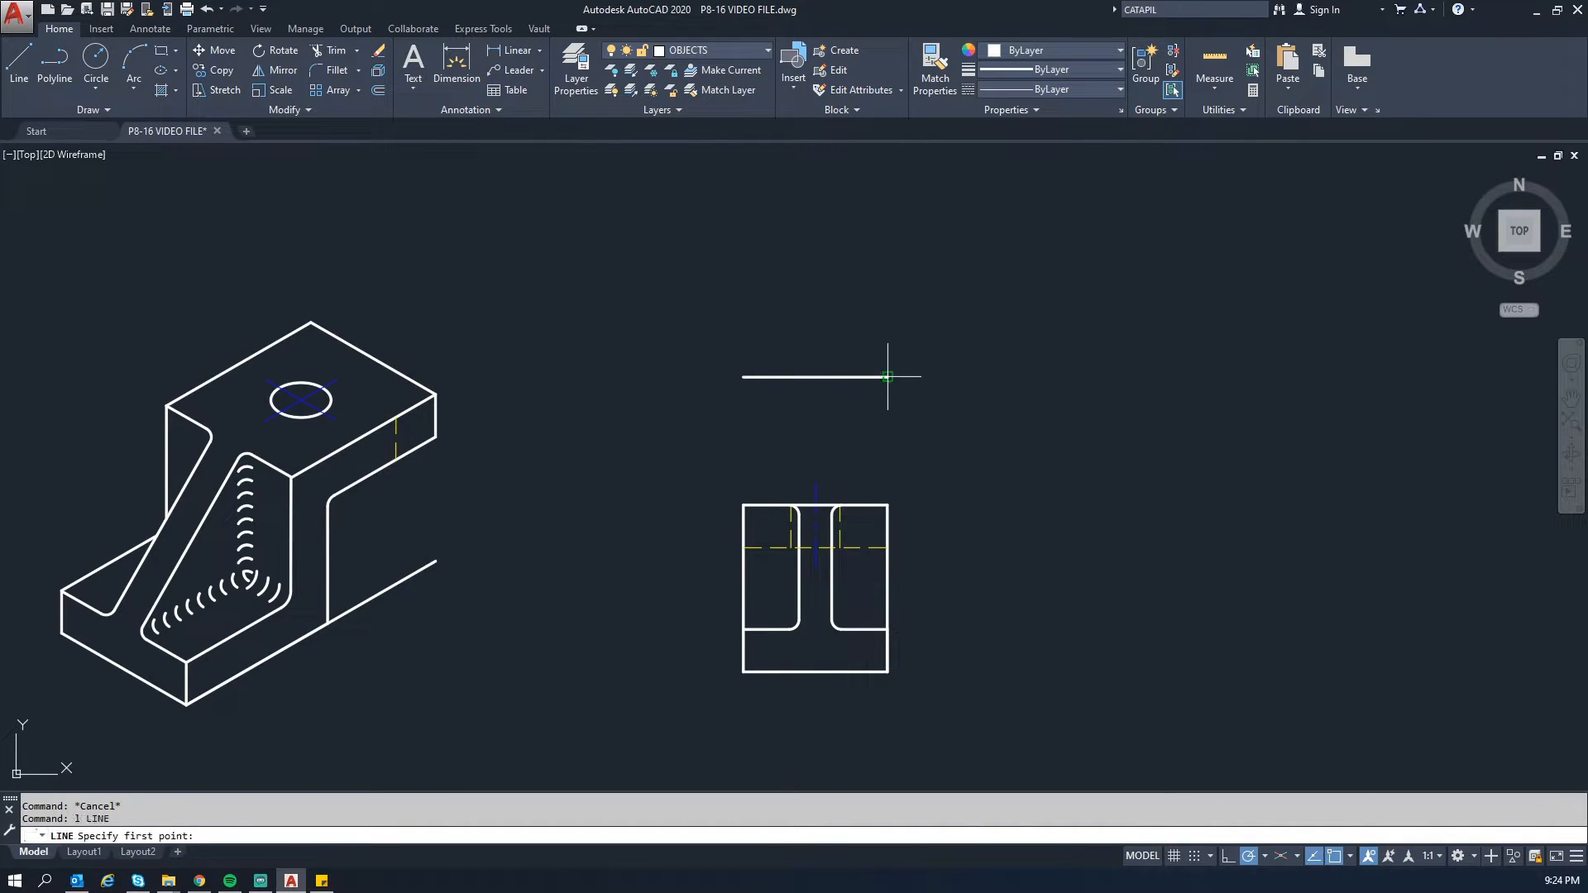
left_click(888, 377)
type("88")
key("Return")
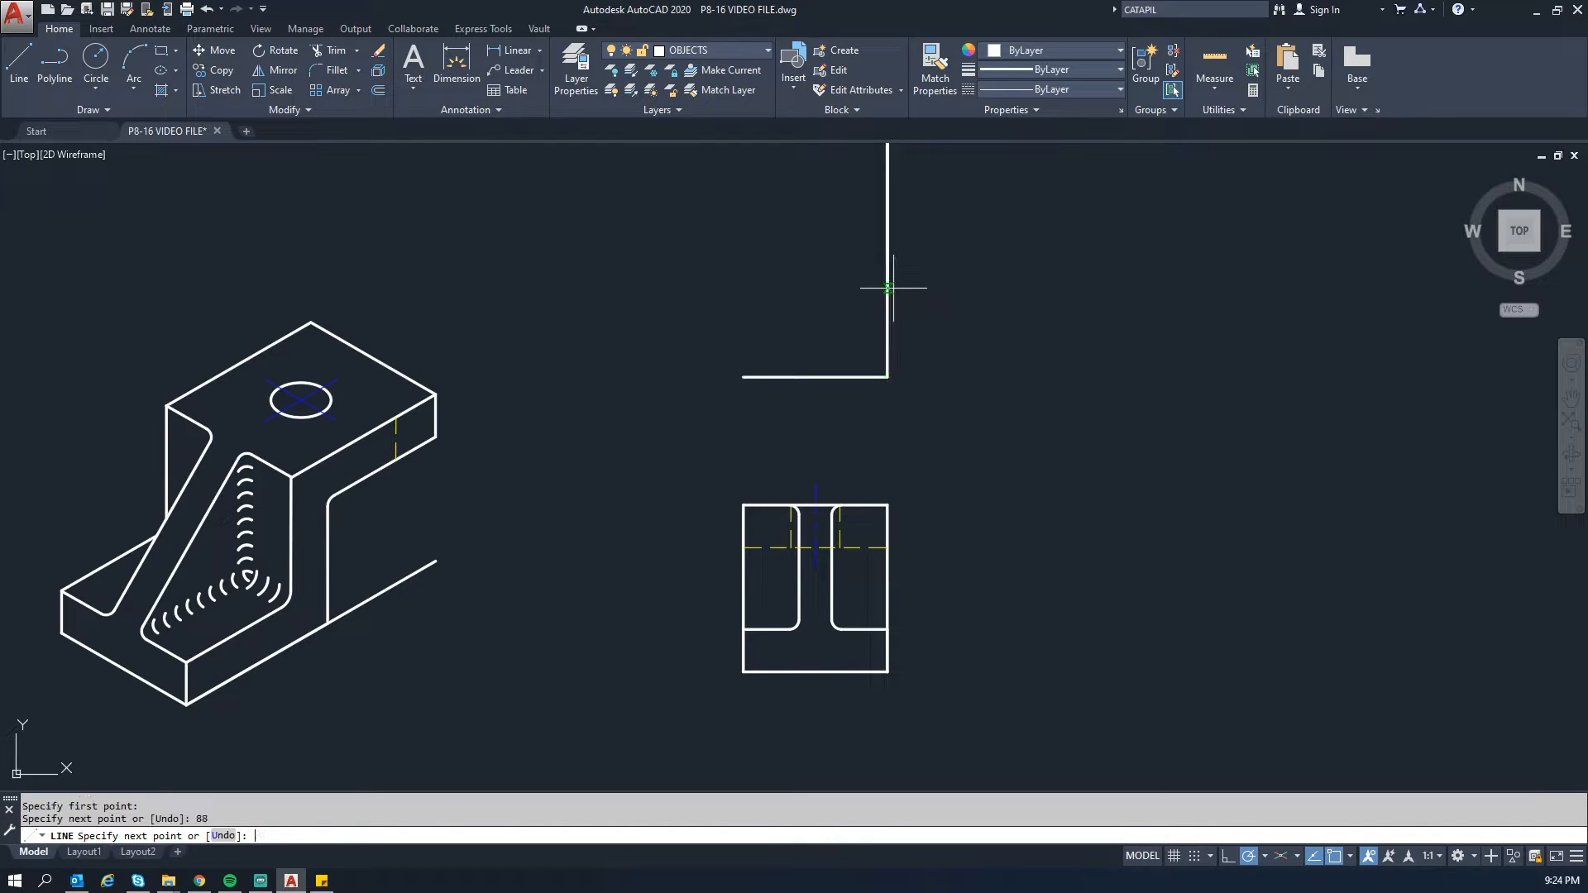
middle_click_drag(911, 298, 876, 355)
scroll(877, 356, "down", 1)
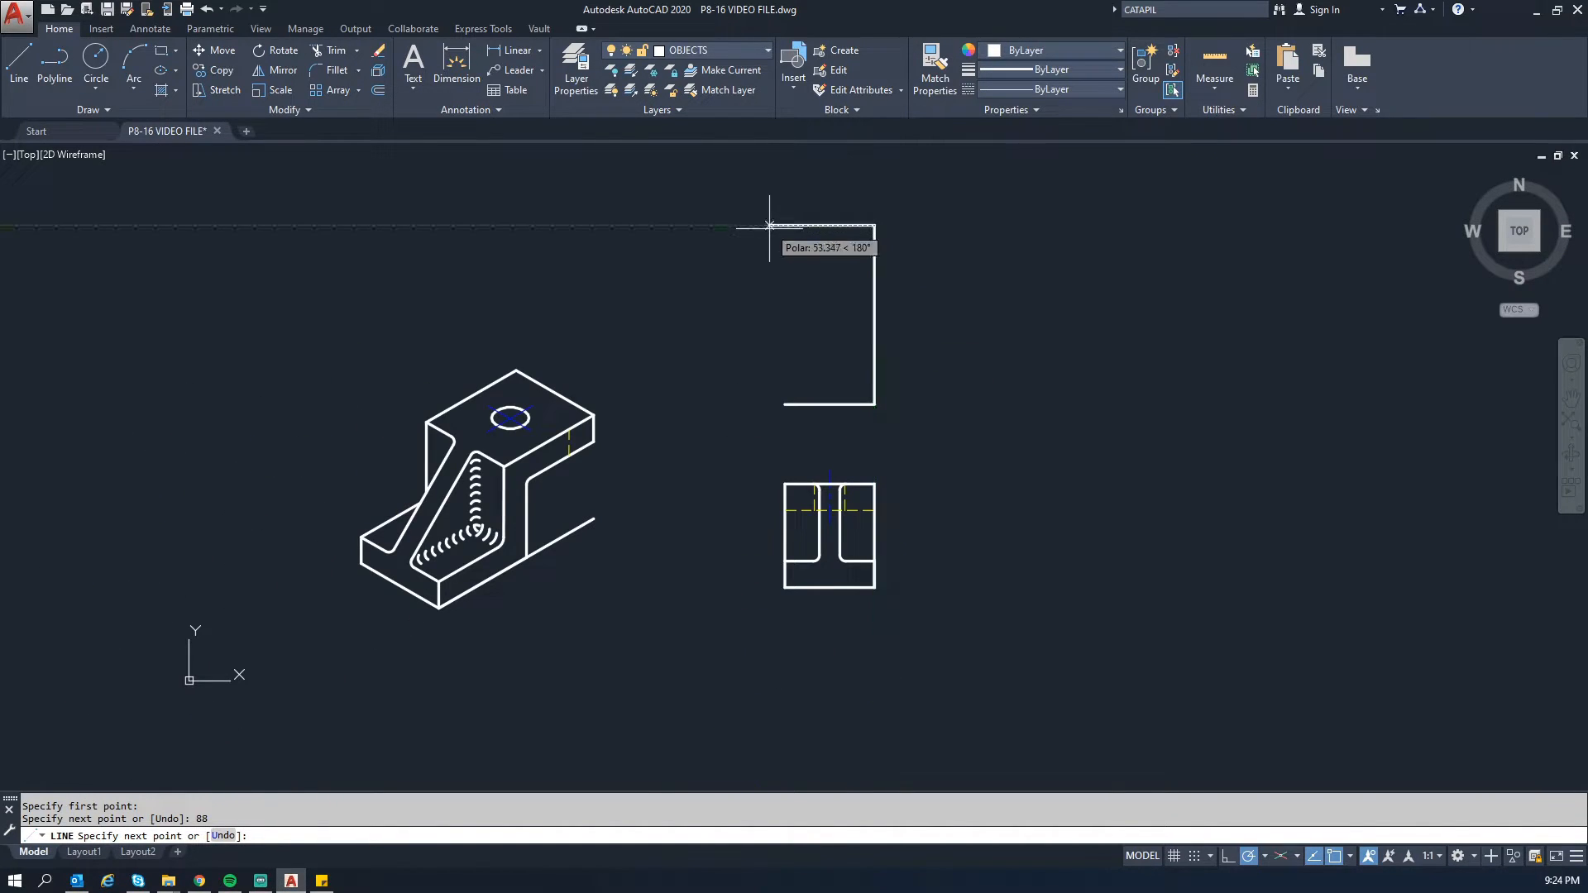
type("45")
key("Return")
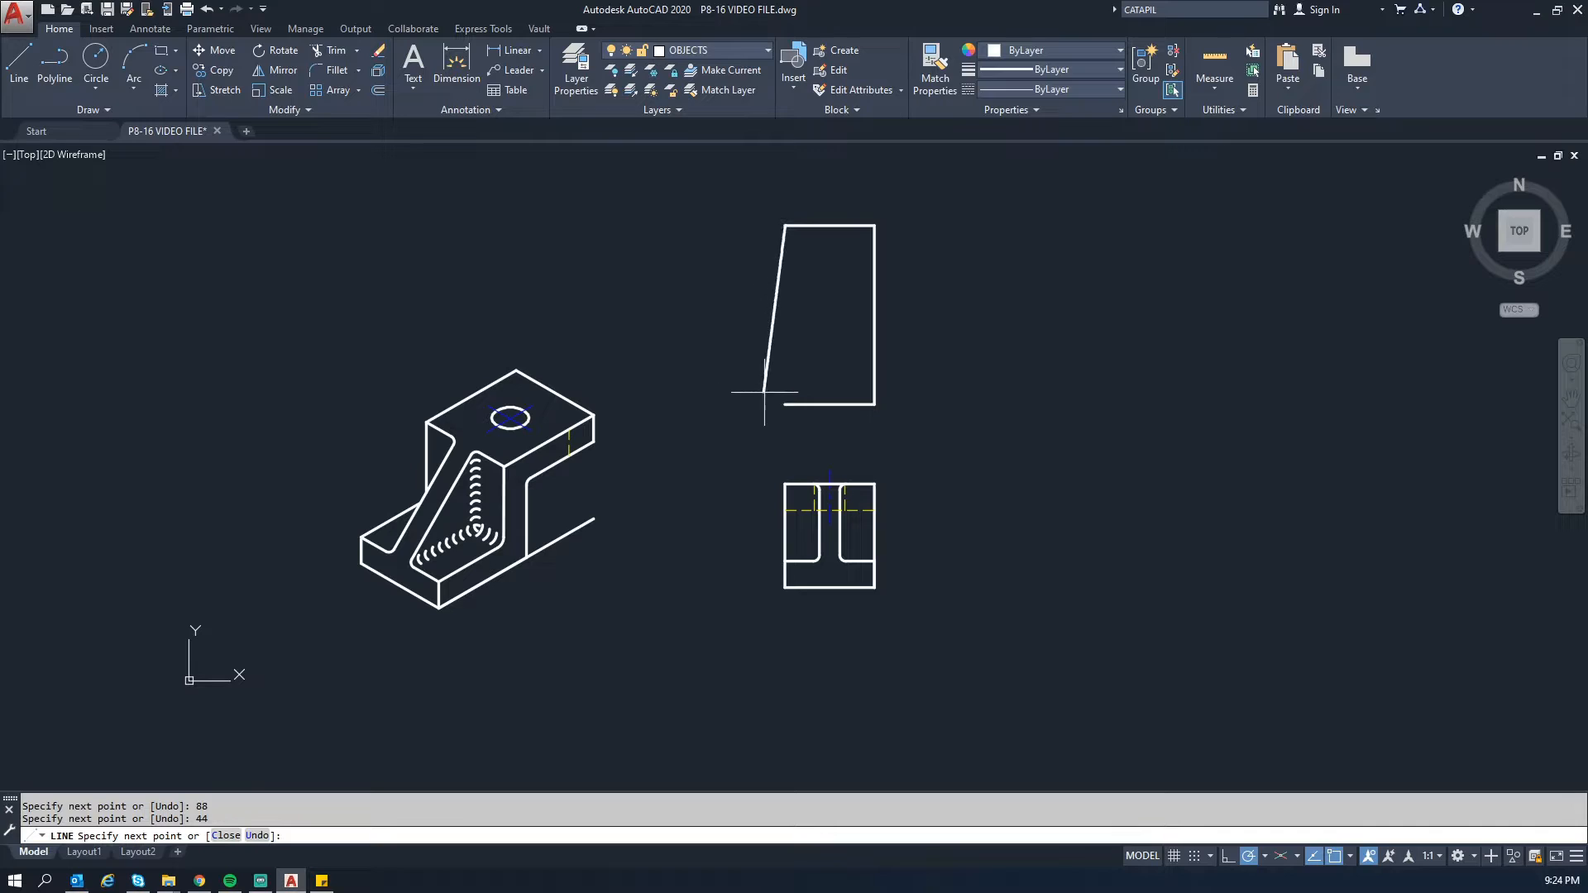
left_click(784, 404)
key("Escape")
key("Escape")
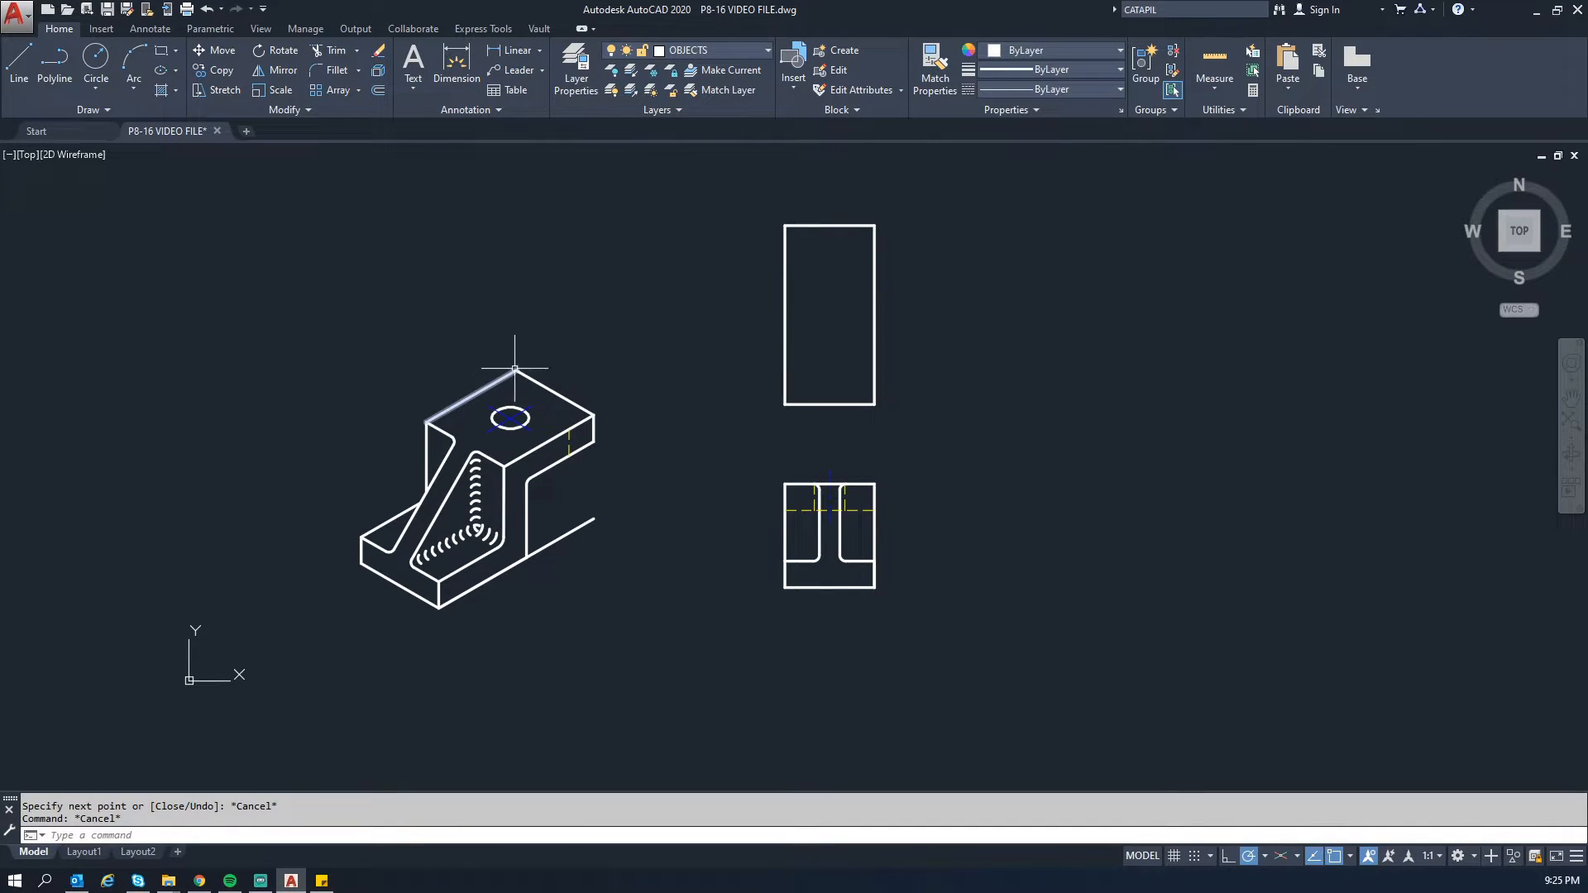
Step: Draw a 51-long construction line down from the upper edge's level beside the top view, continuing horizontally across to its right side
type("l")
key("Return")
left_click(750, 225)
type("51")
key("Return")
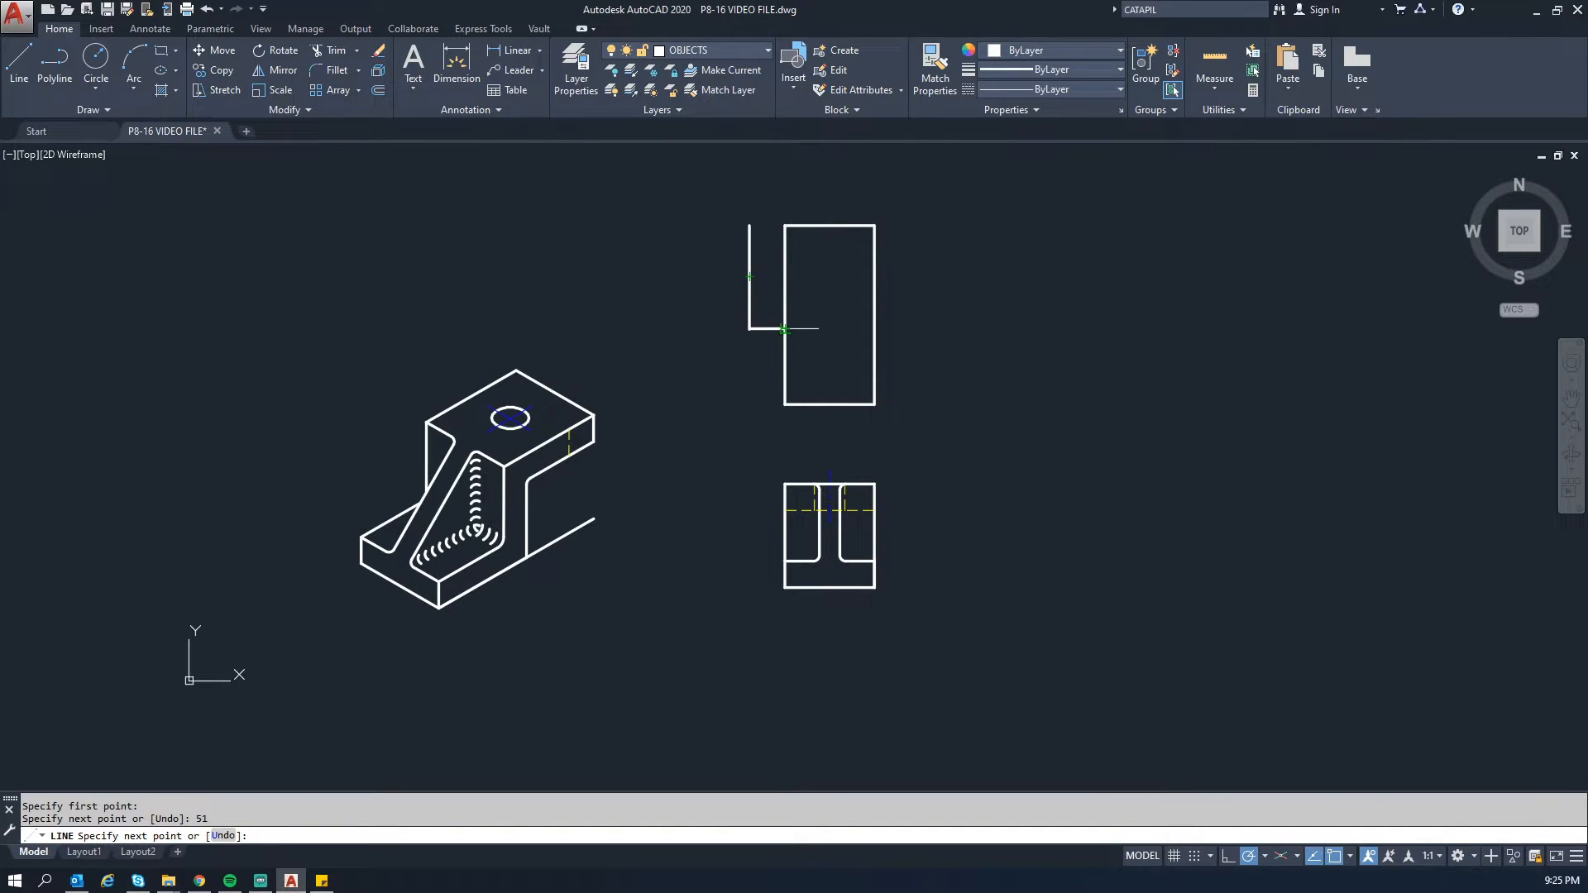
left_click(874, 329)
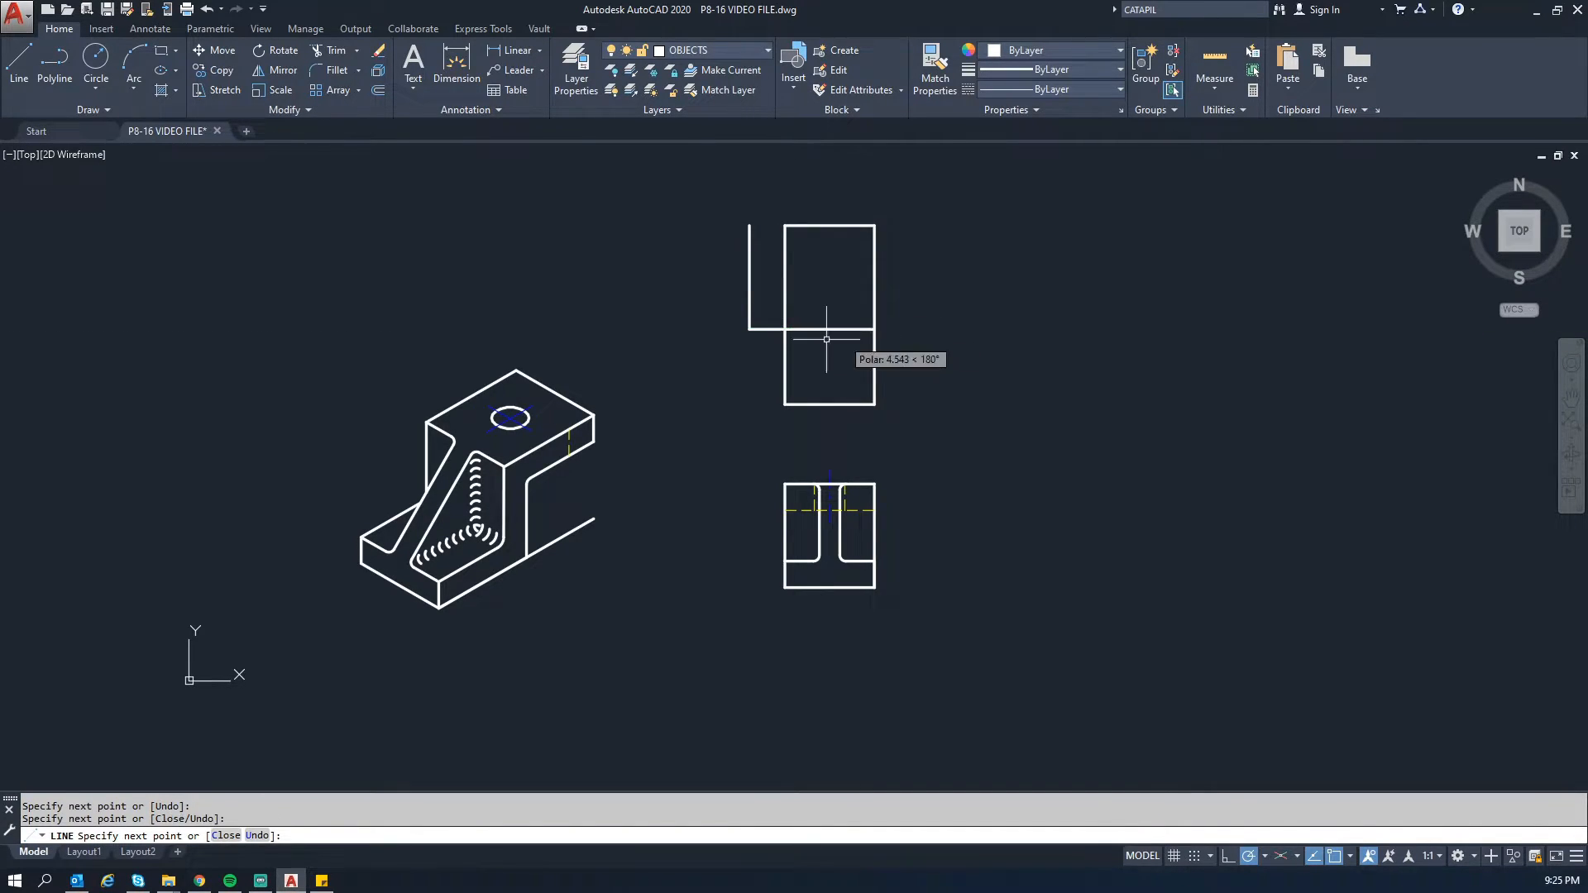
key("Escape")
Step: Erase the construction segments outside the top view's left side, keeping the horizontal line inside the outline
left_click(763, 341)
left_click(708, 300)
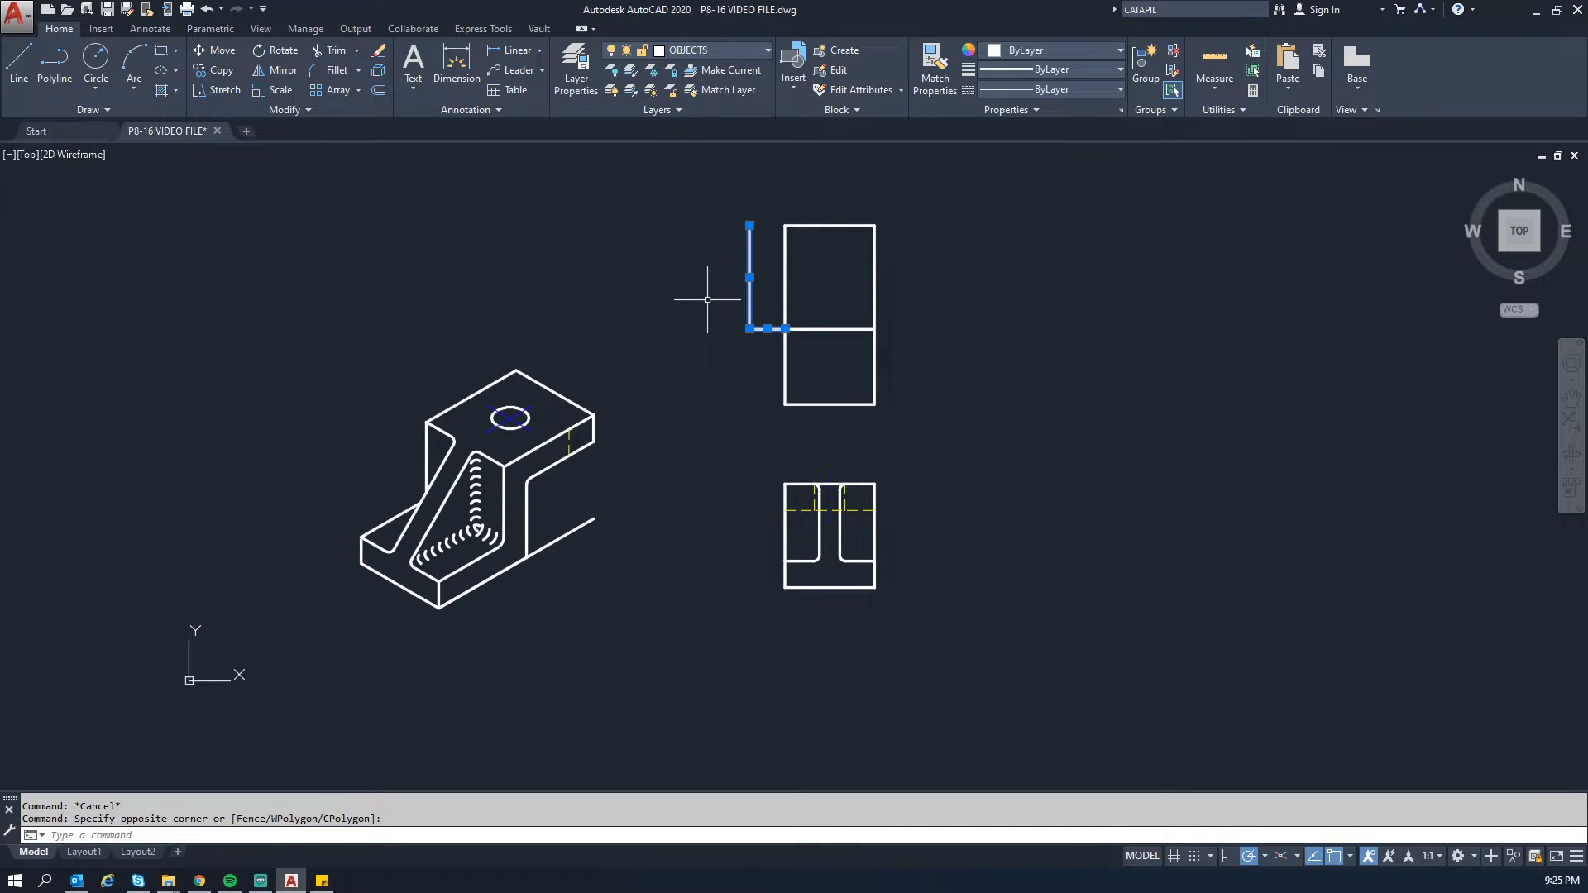
key("Delete")
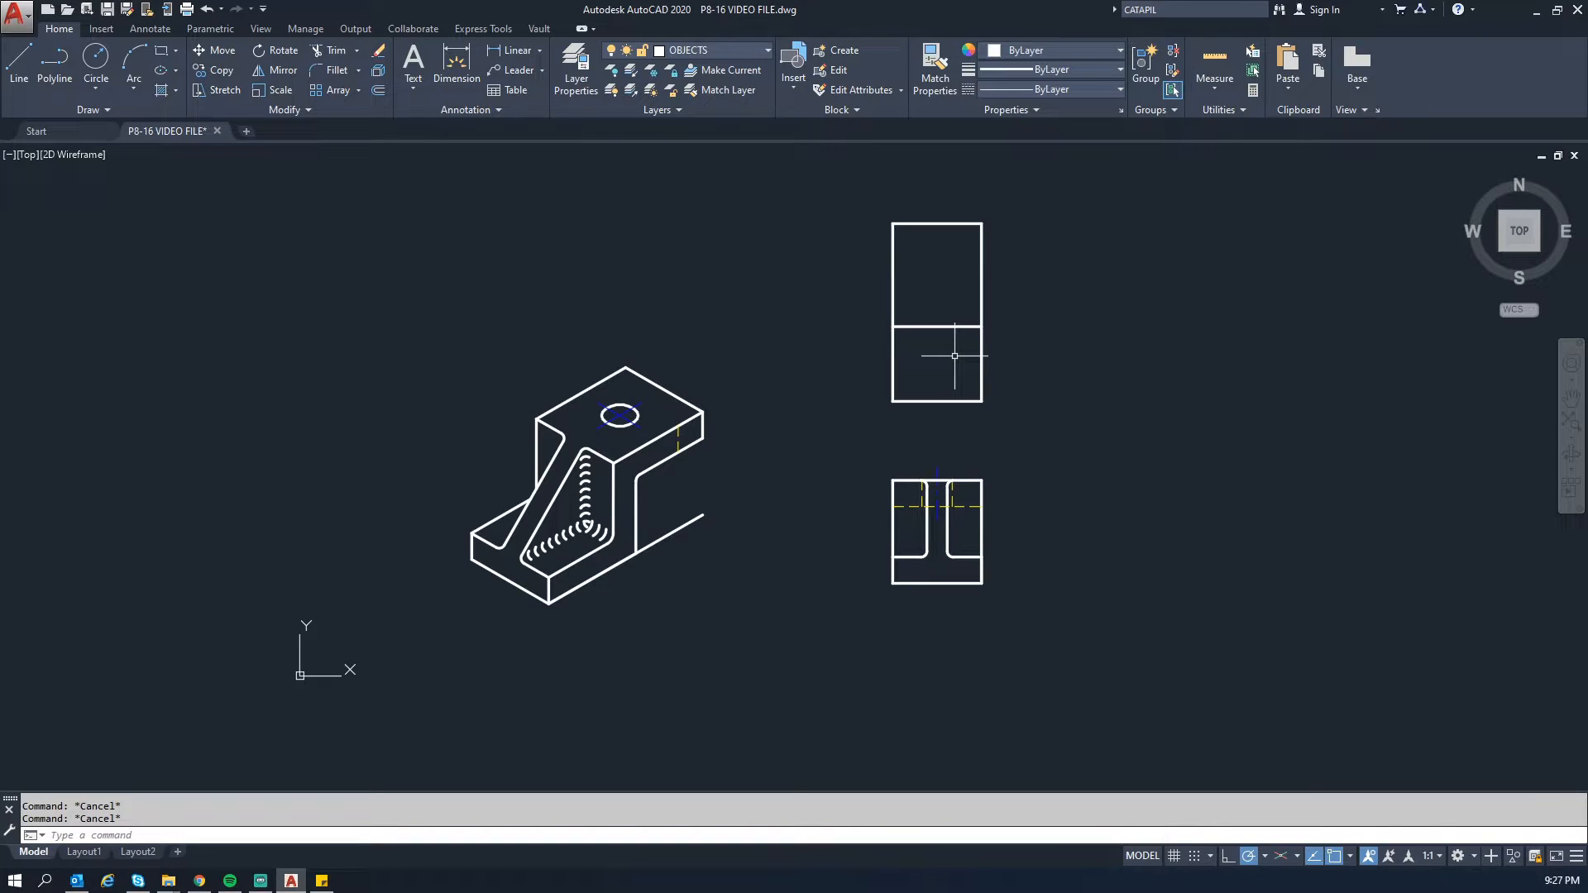
Step: Draw a vertical centre line through the top view's lower section, from the horizontal line's midpoint to the lower edge
mouse_move(929, 285)
middle_mouse_down()
mouse_move(929, 302)
mouse_move(845, 334)
middle_mouse_up()
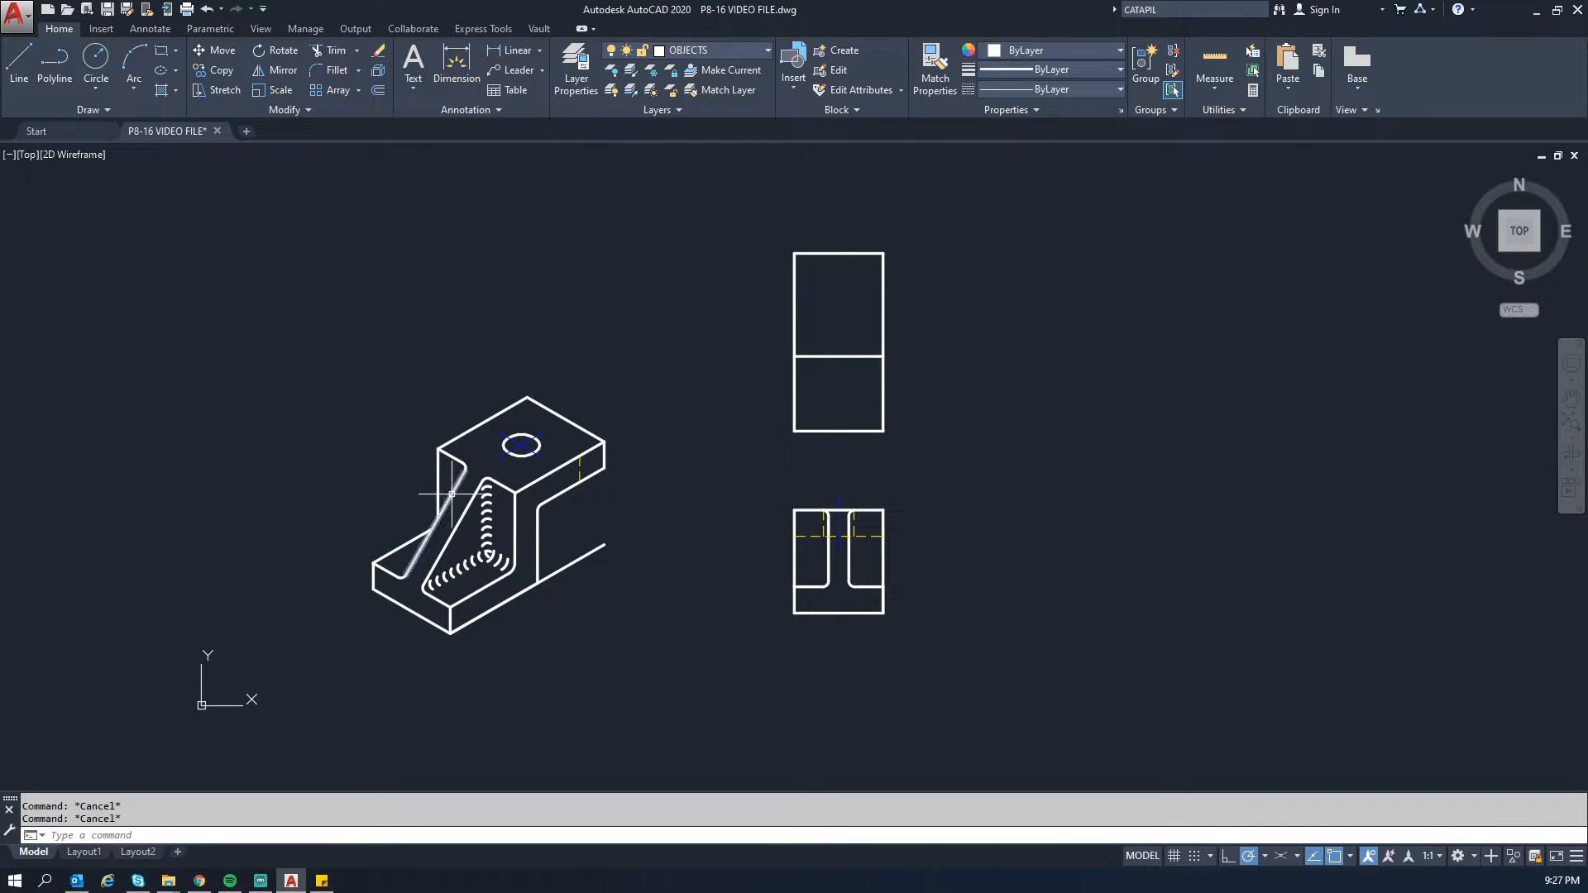
type("l")
key("Return")
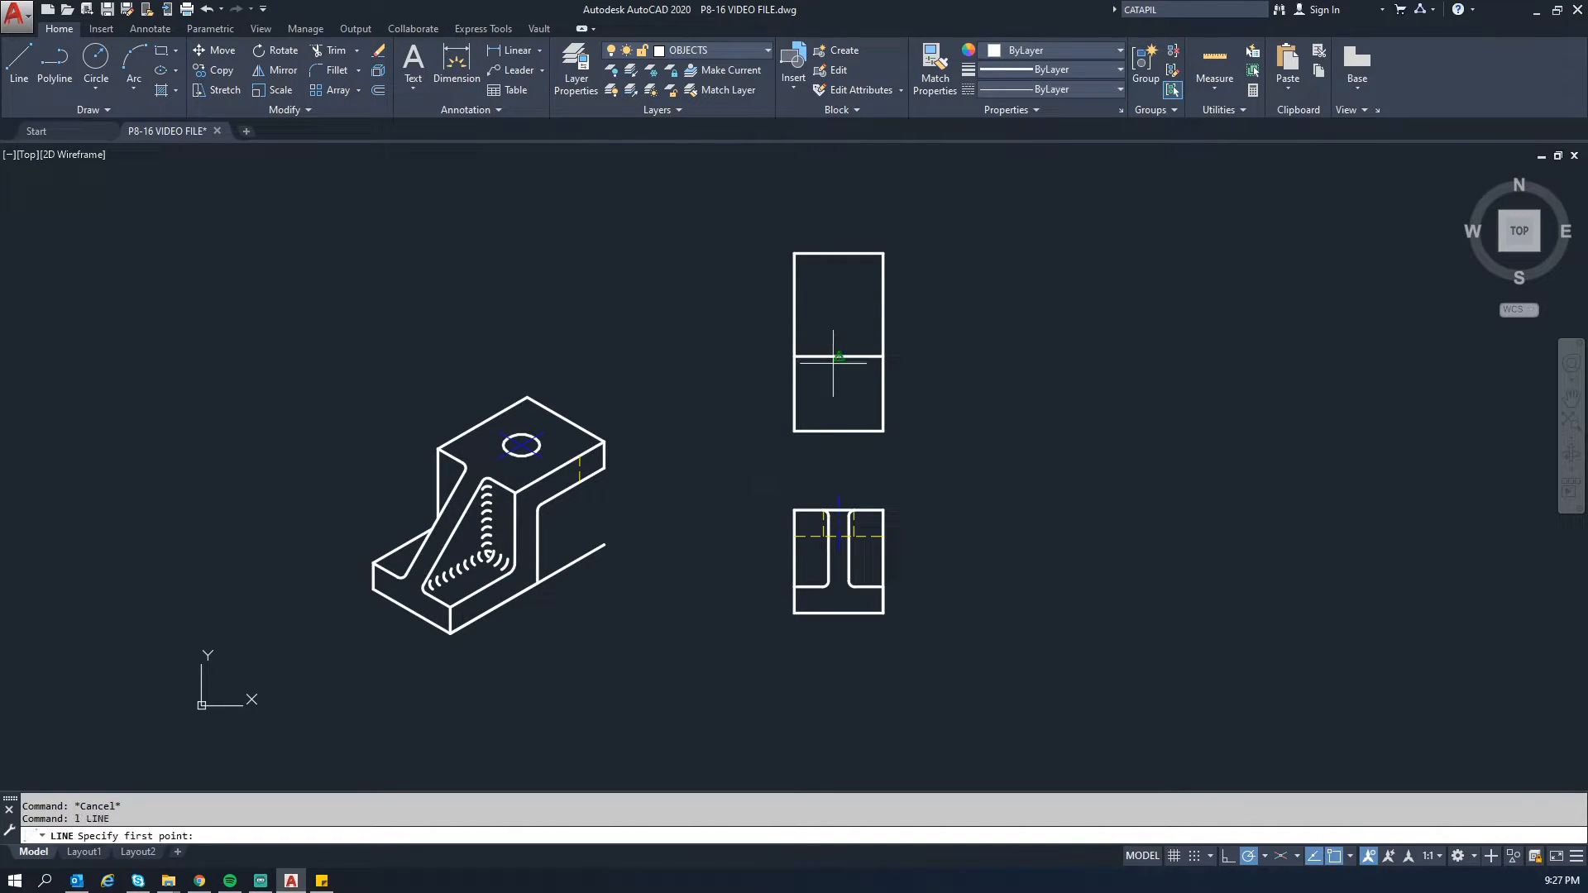
left_click(839, 357)
left_click(838, 431)
key("Escape")
key("Escape")
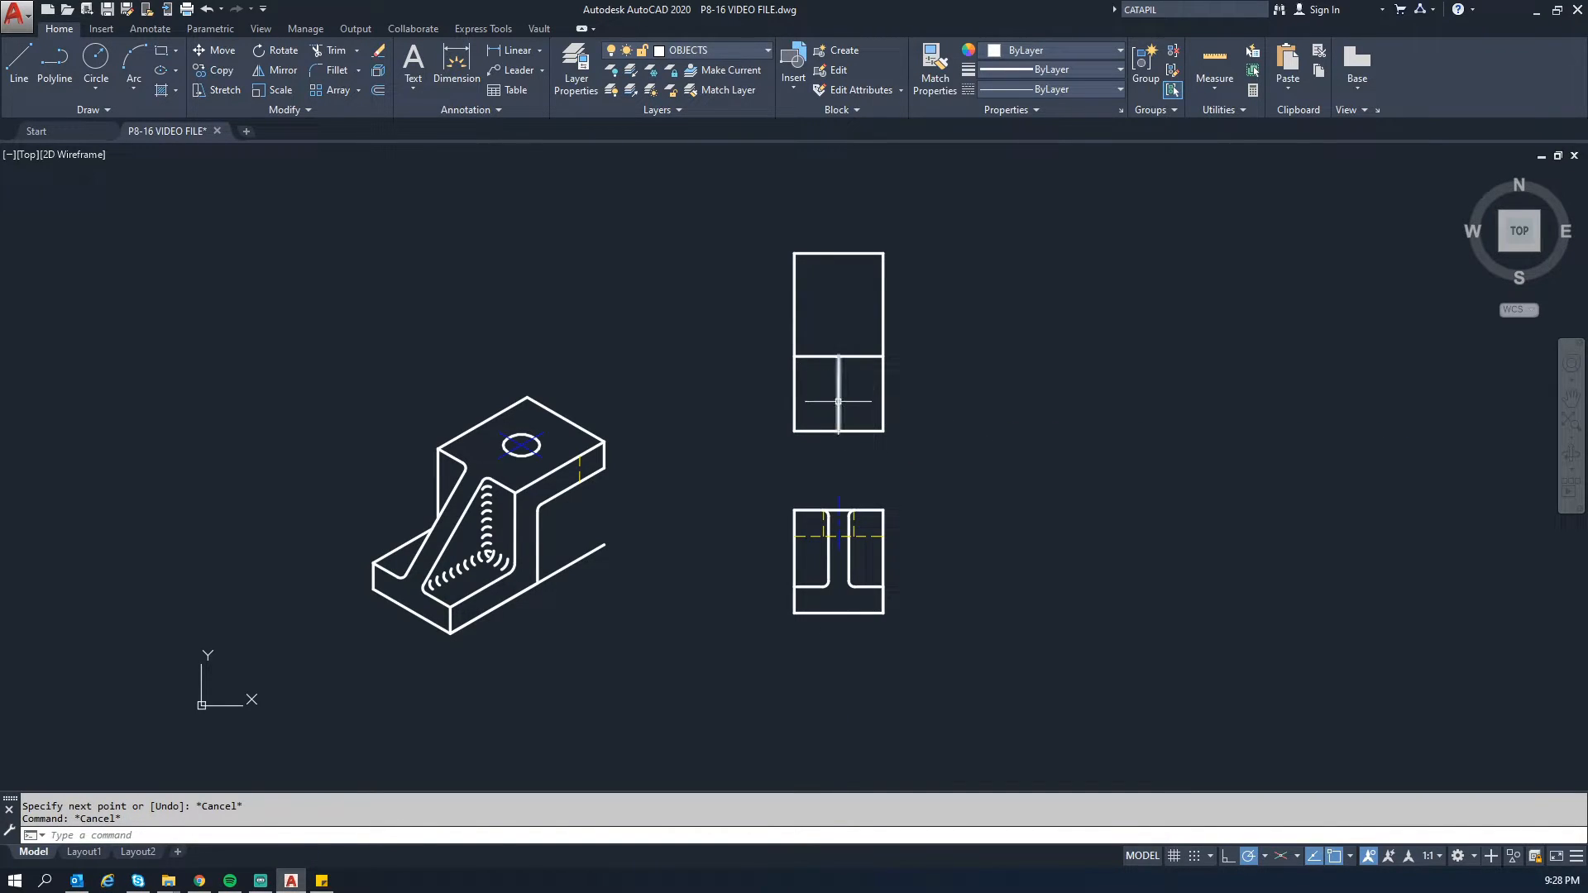
Step: Offset the lower section's vertical centre line by 5 to both sides and erase the original line
mouse_move(839, 401)
type("o")
key("Return")
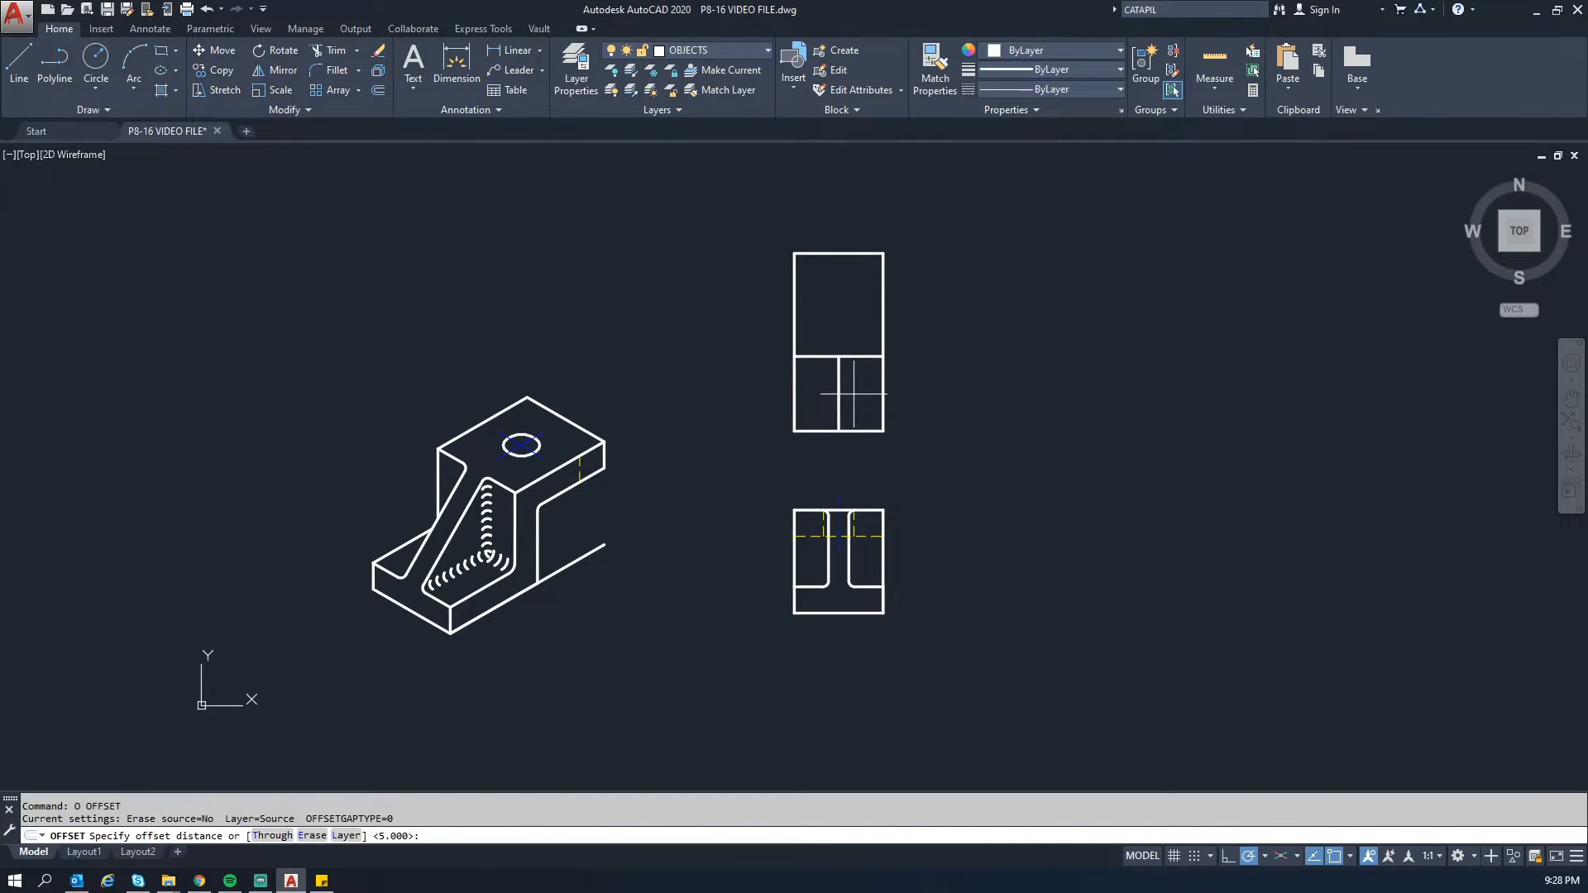
key("Return")
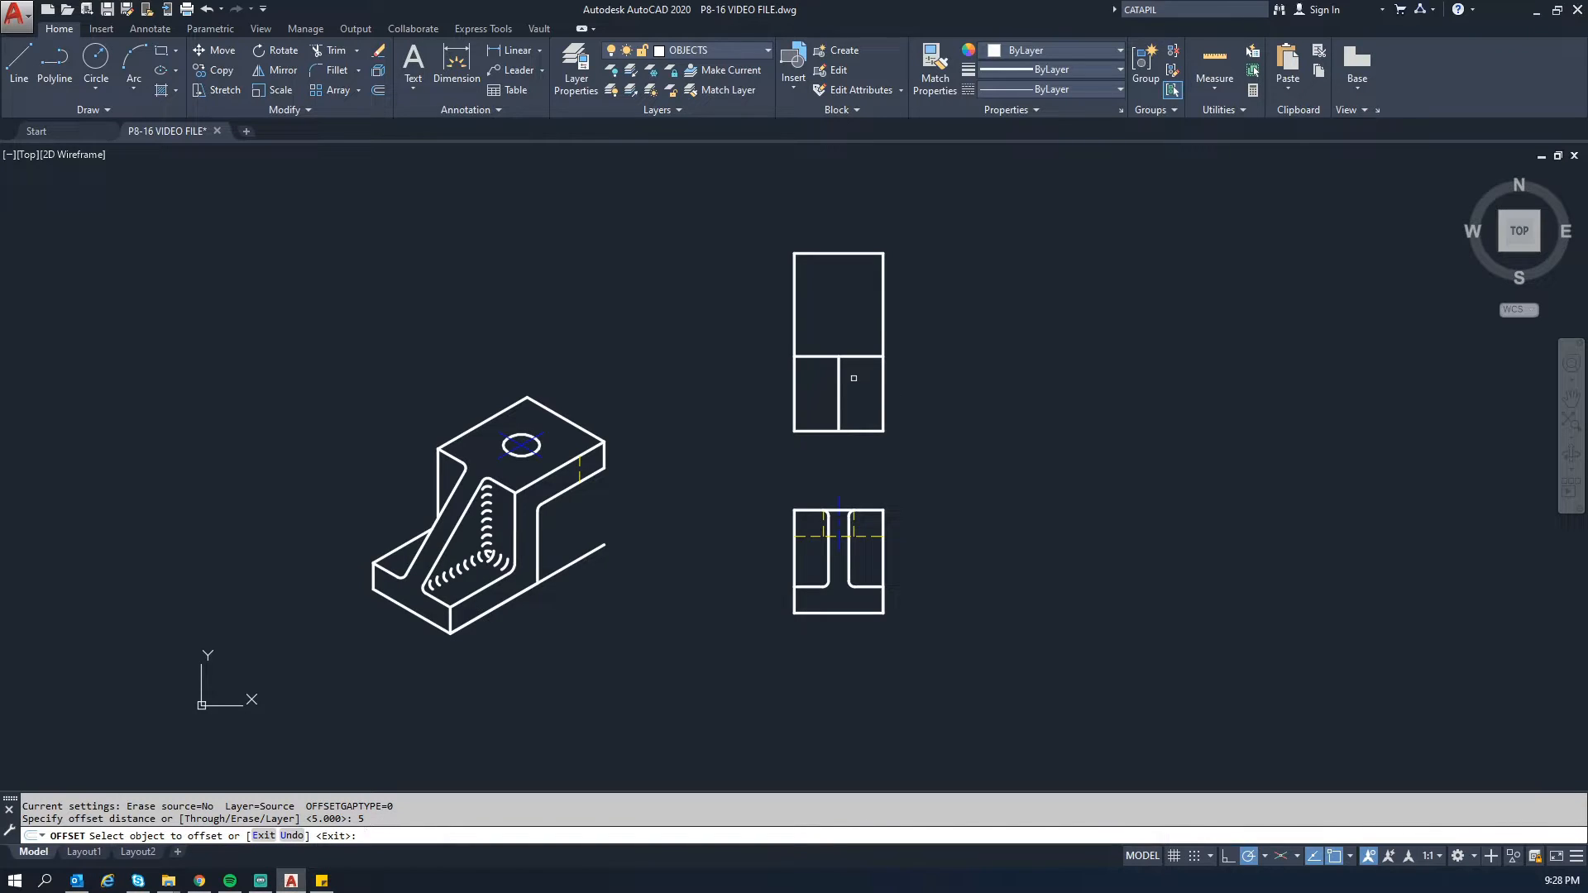
left_click(839, 381)
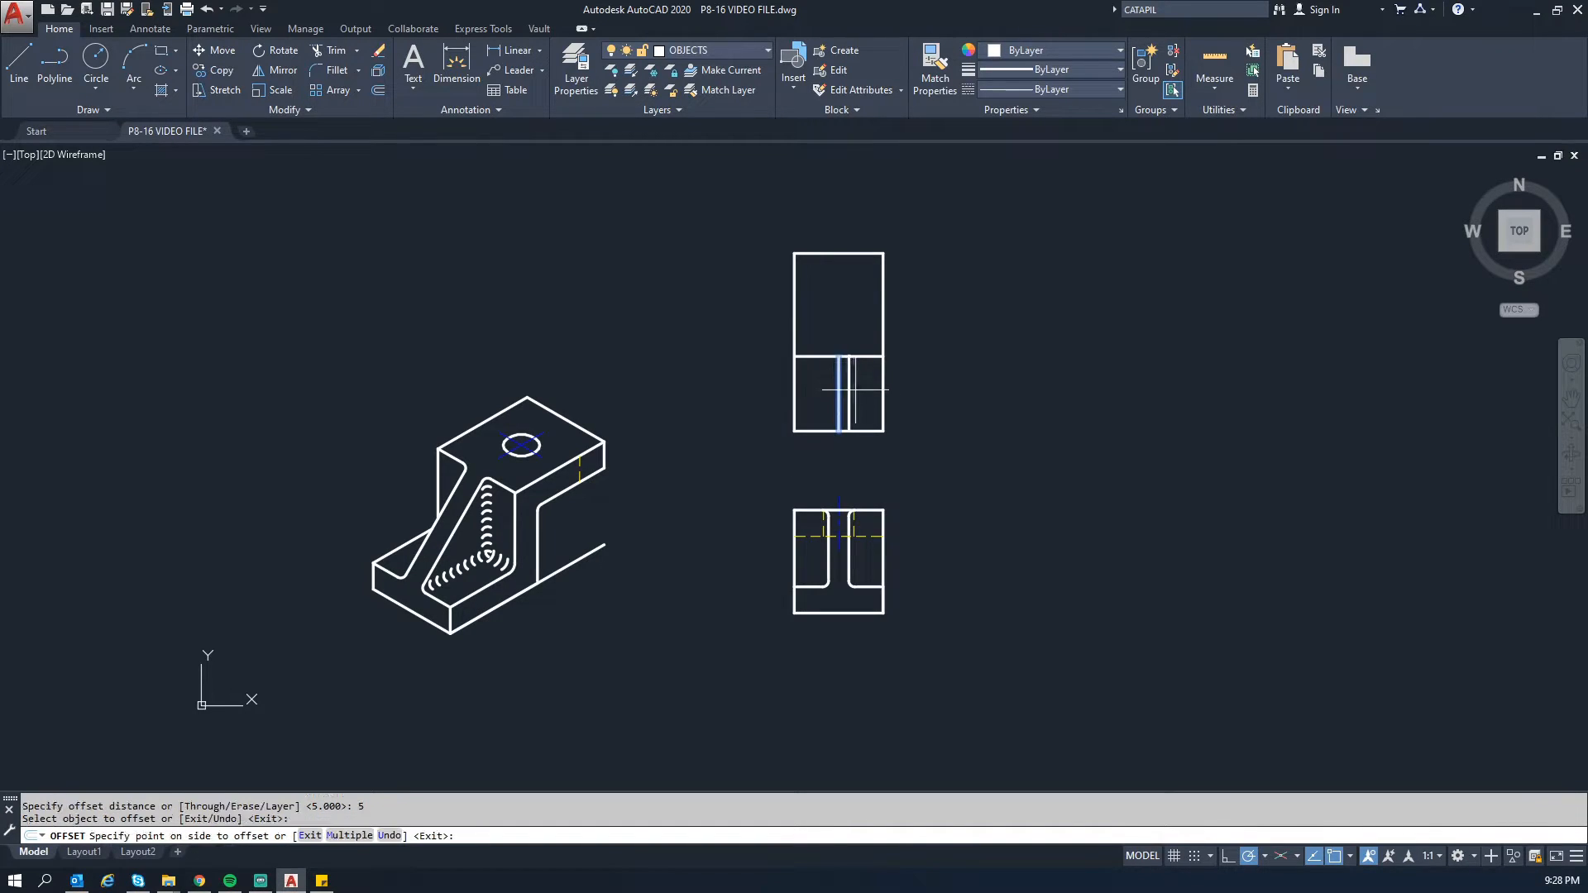
left_click(862, 392)
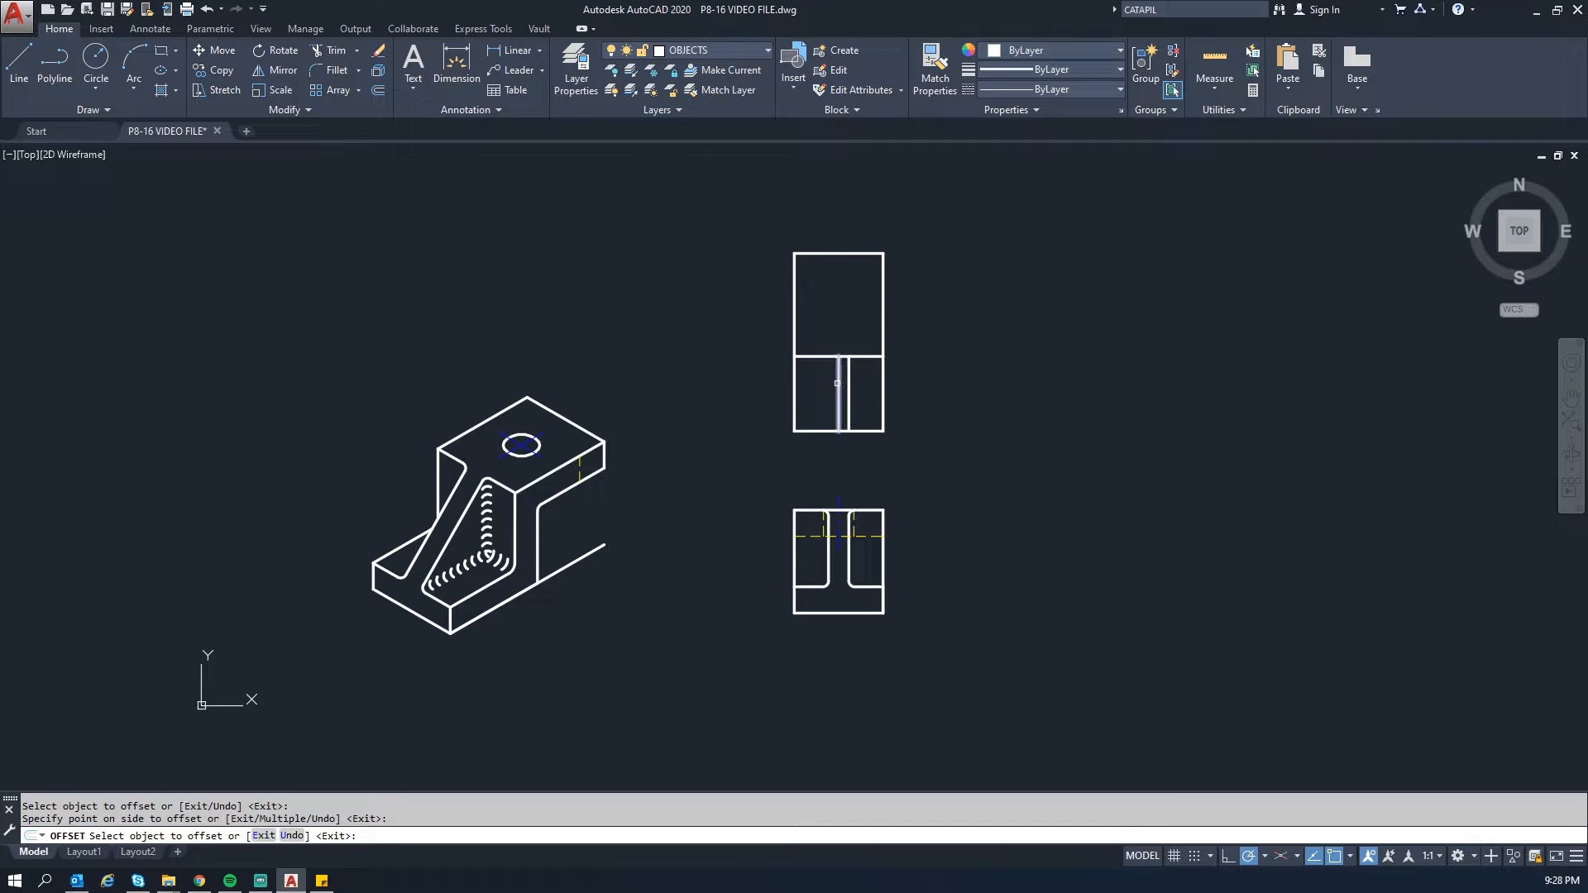
left_click(838, 383)
left_click(809, 388)
key("Escape")
key("Escape")
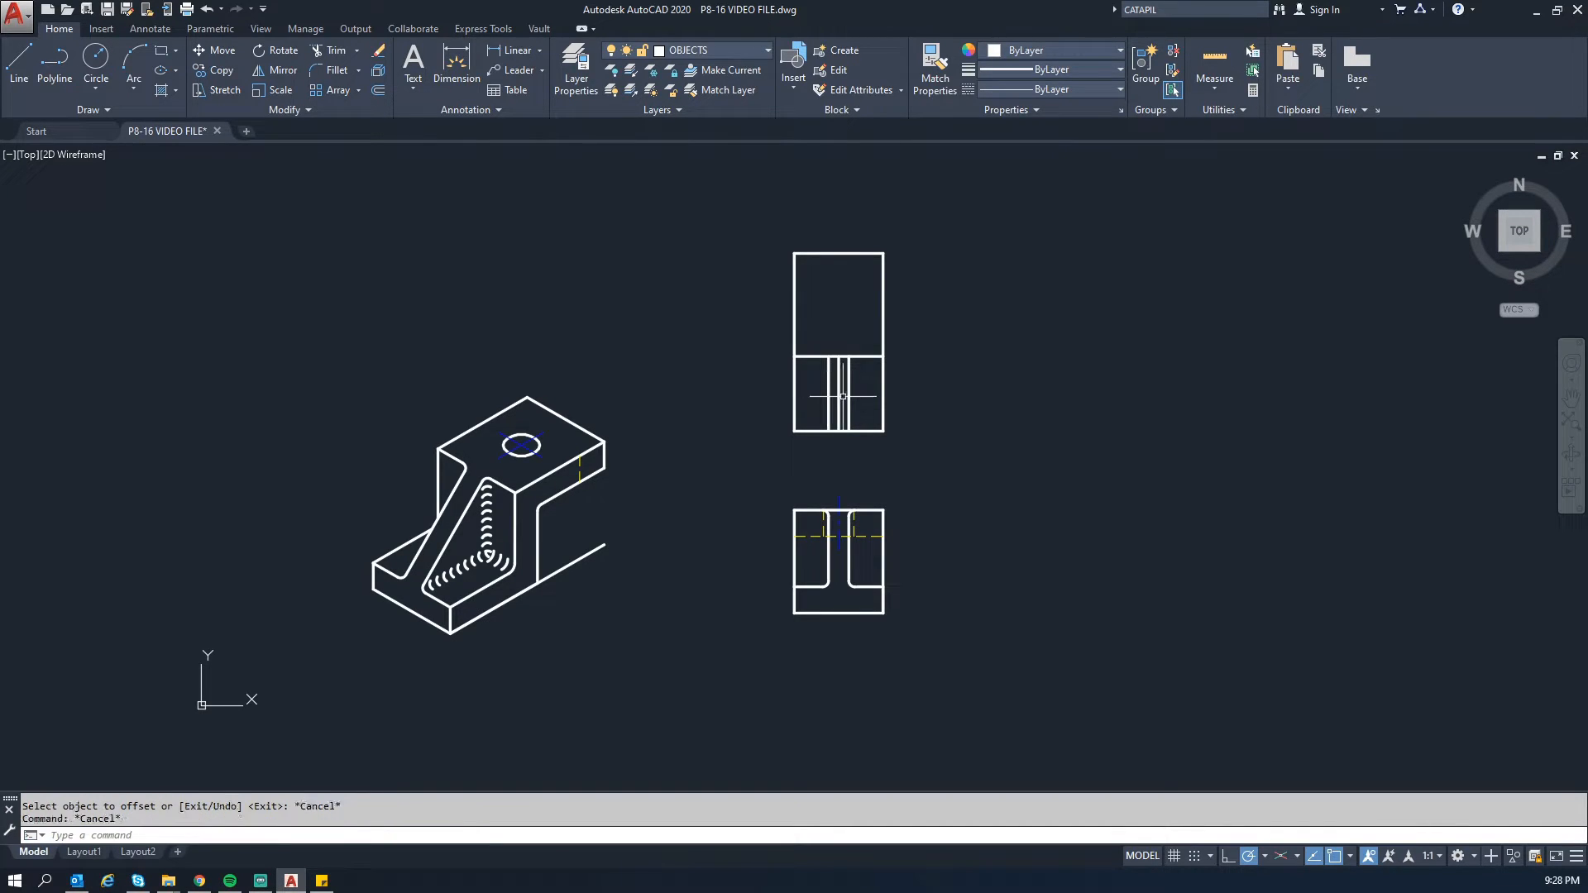
left_click(839, 397)
key("Delete")
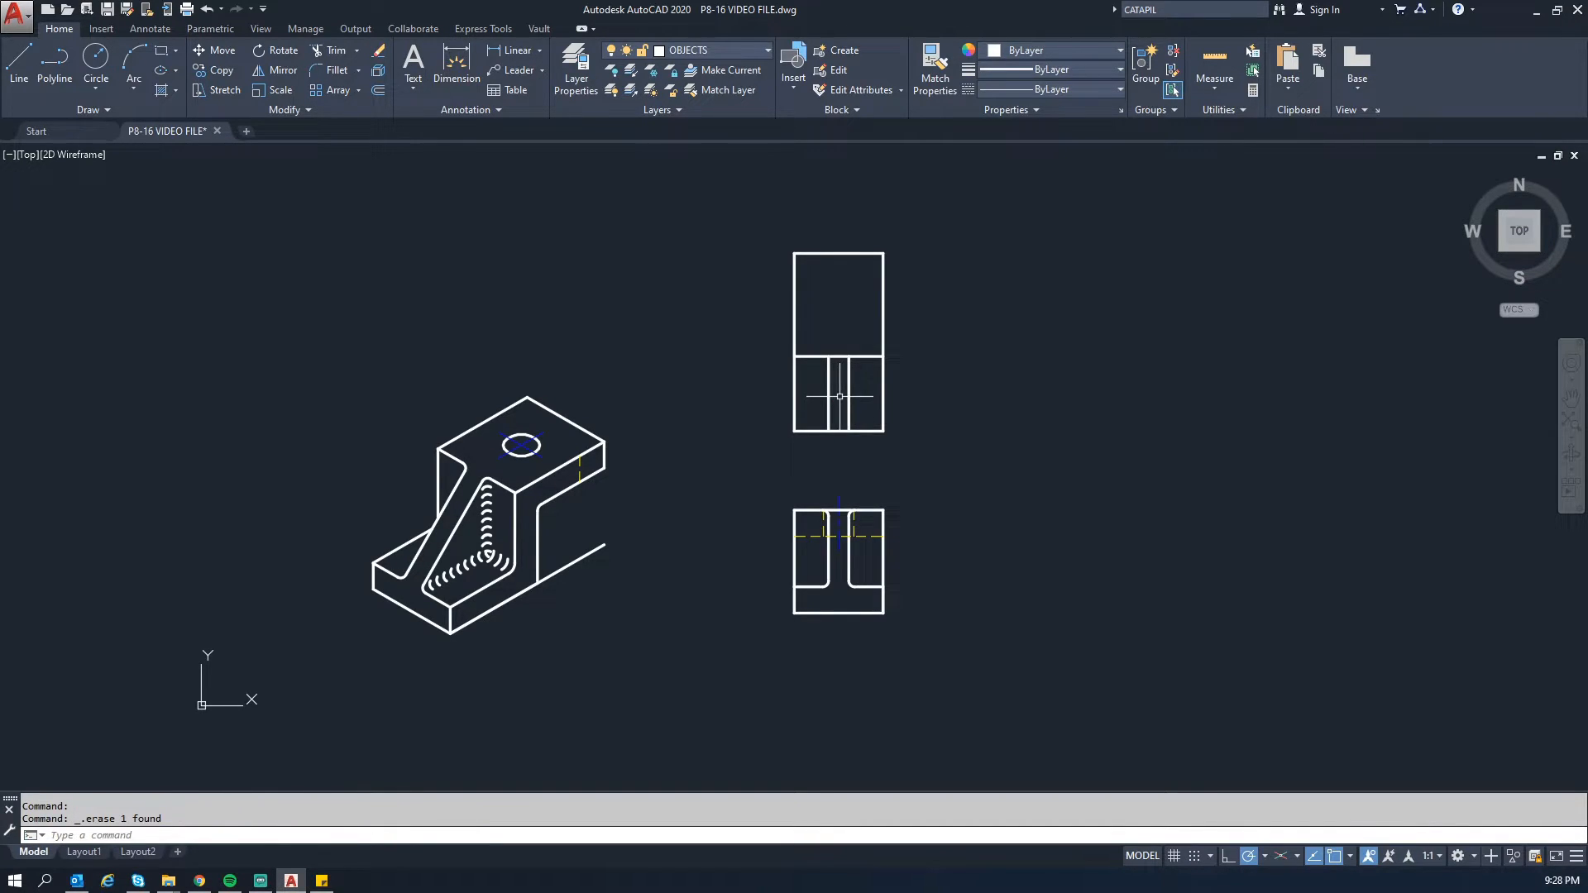
Step: Fillet the left rib line's upper and lower corners with the adjoining horizontal edges at radius 3
scroll(841, 389, "down", 2)
scroll(844, 377, "up", 4)
middle_click_drag(844, 371, 820, 387)
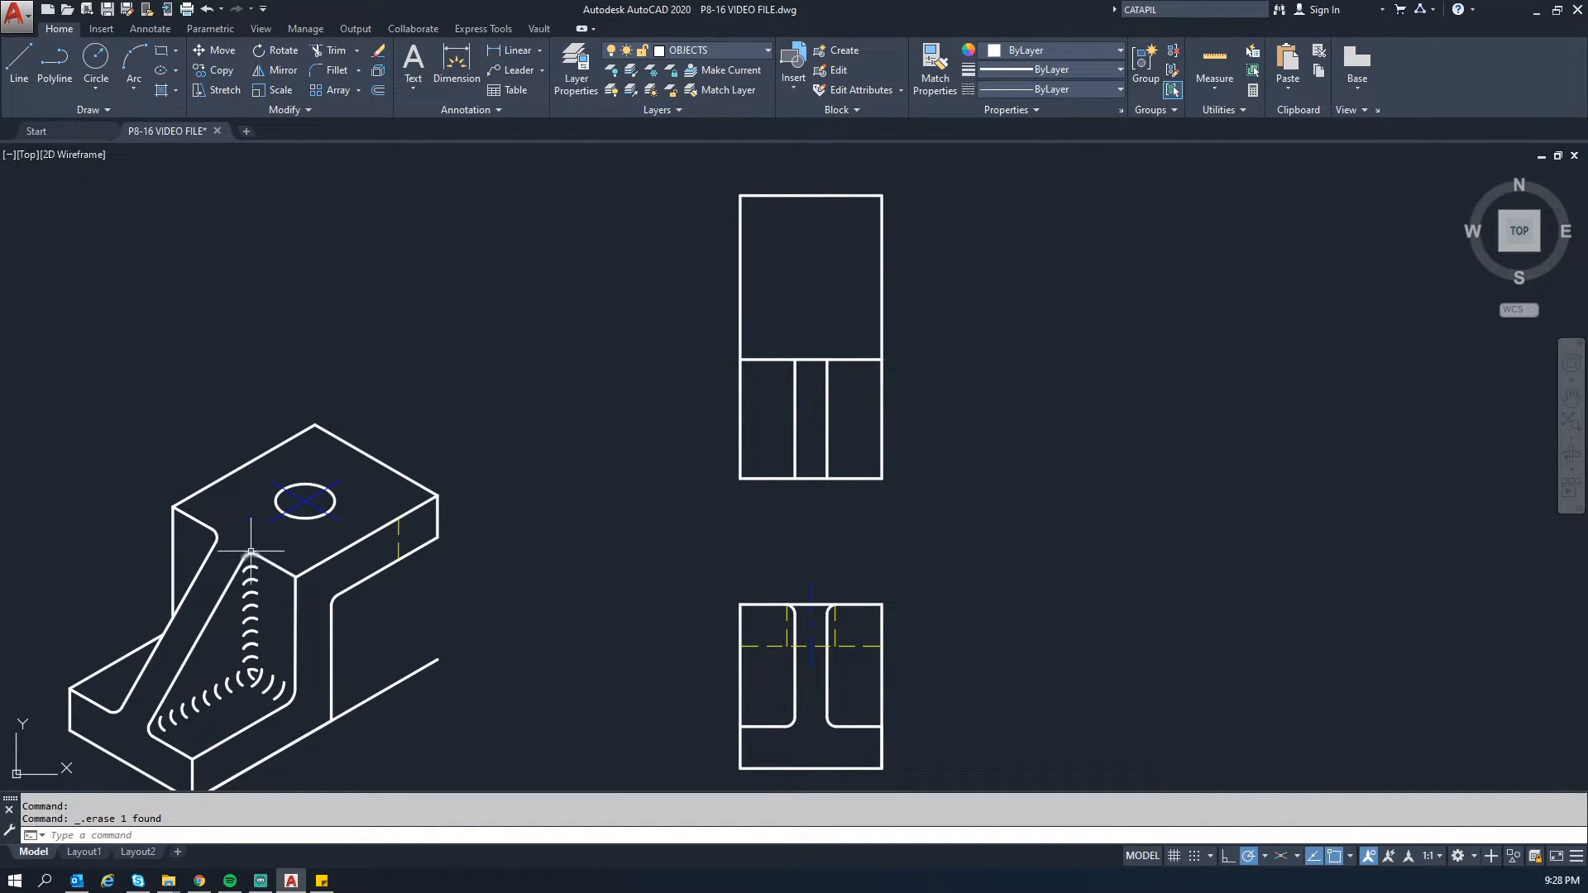
type("f")
key("Return")
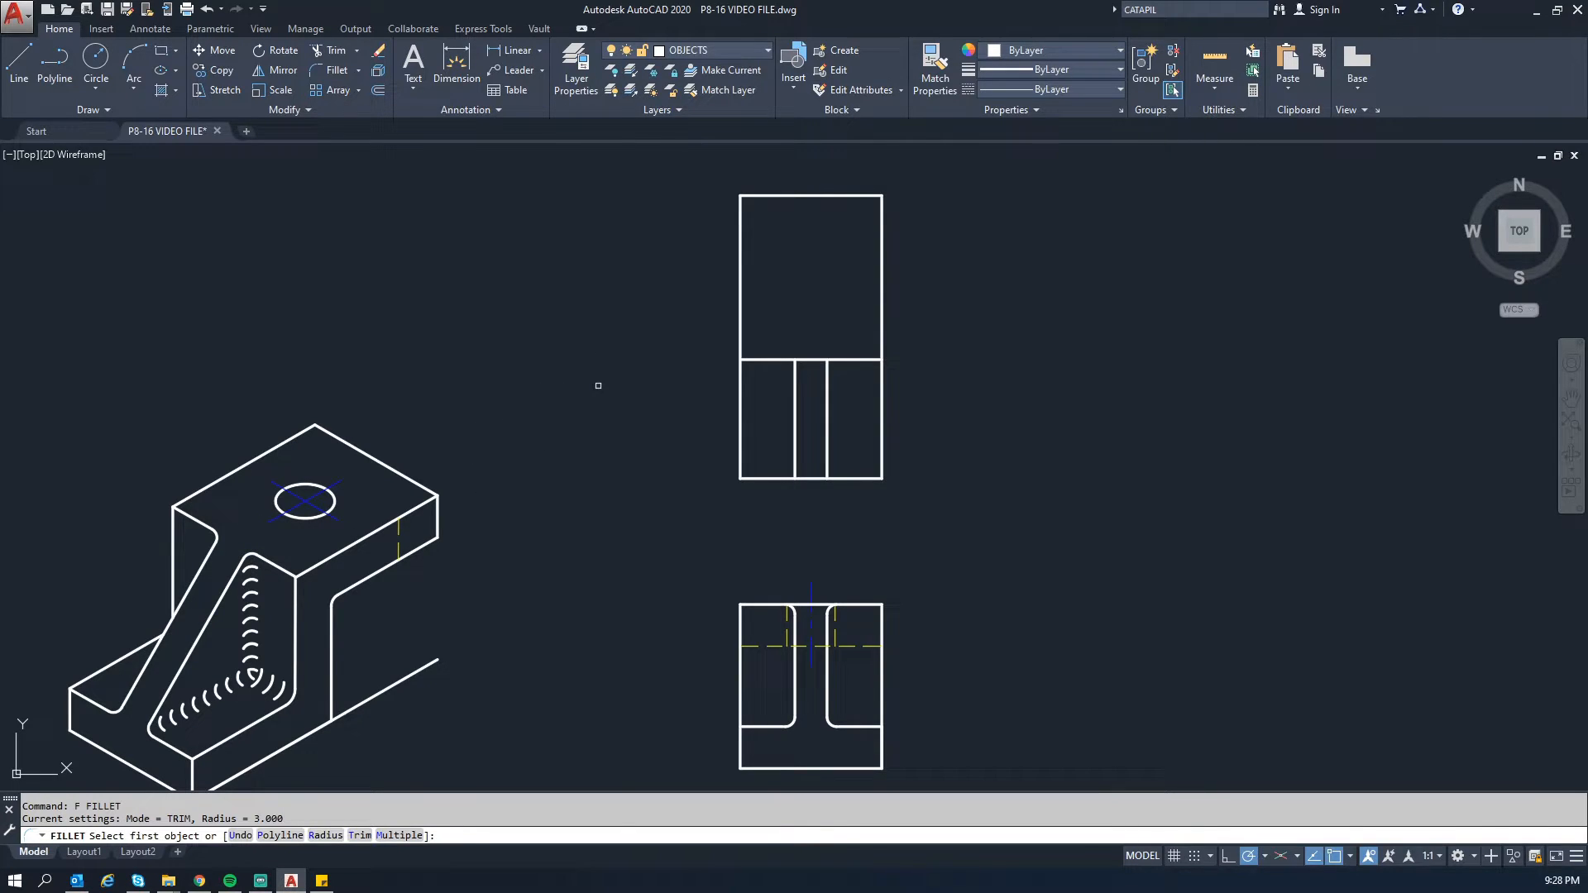
type("r")
key("Return")
type("3")
key("Return")
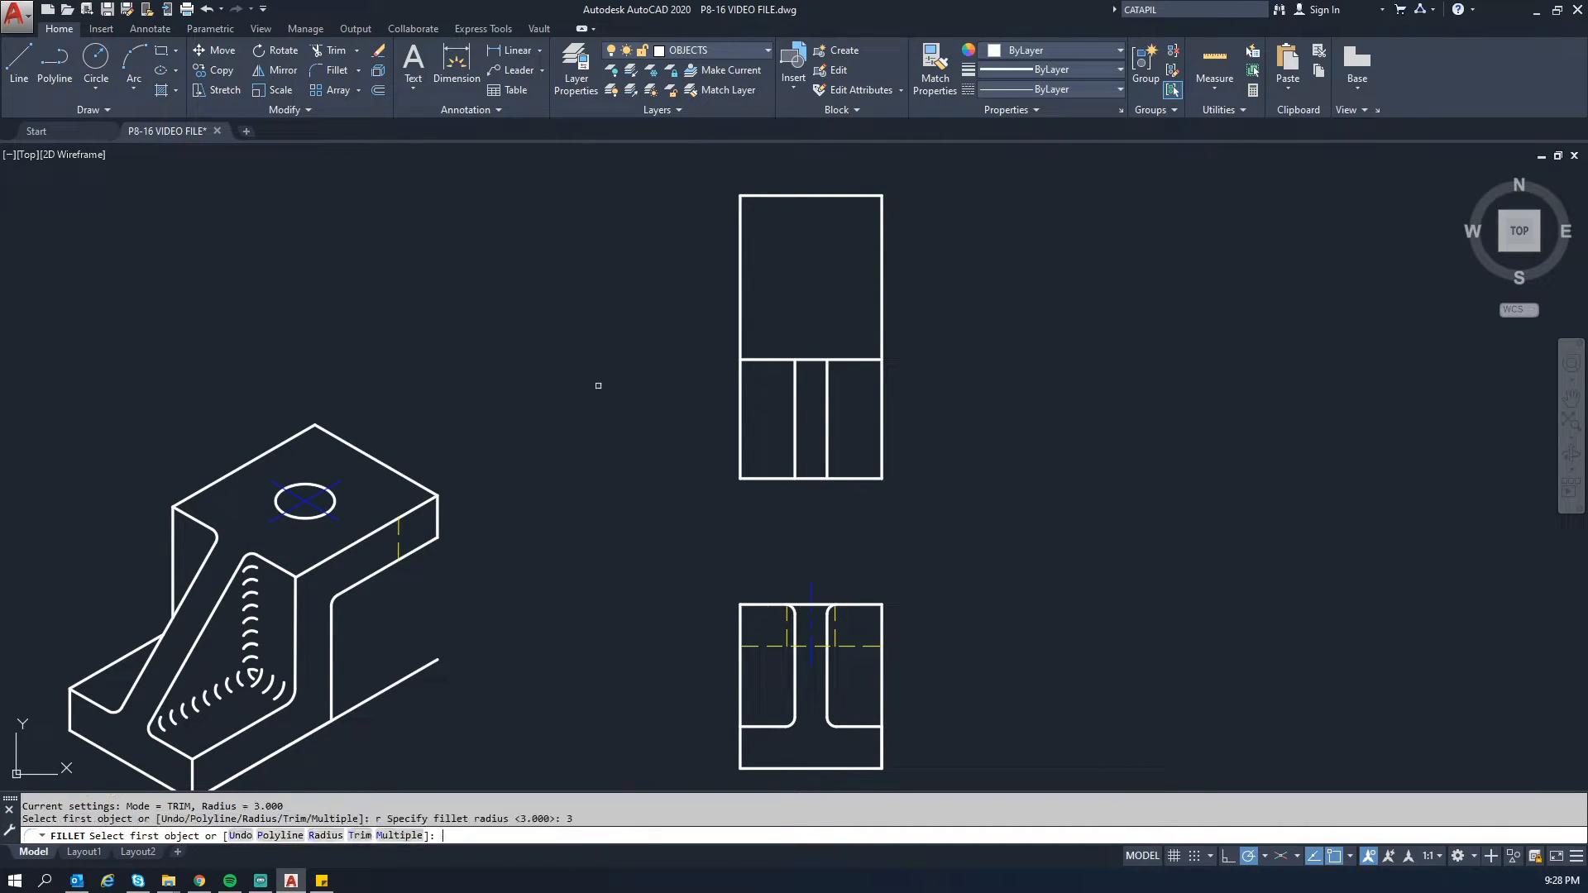
left_click(787, 360)
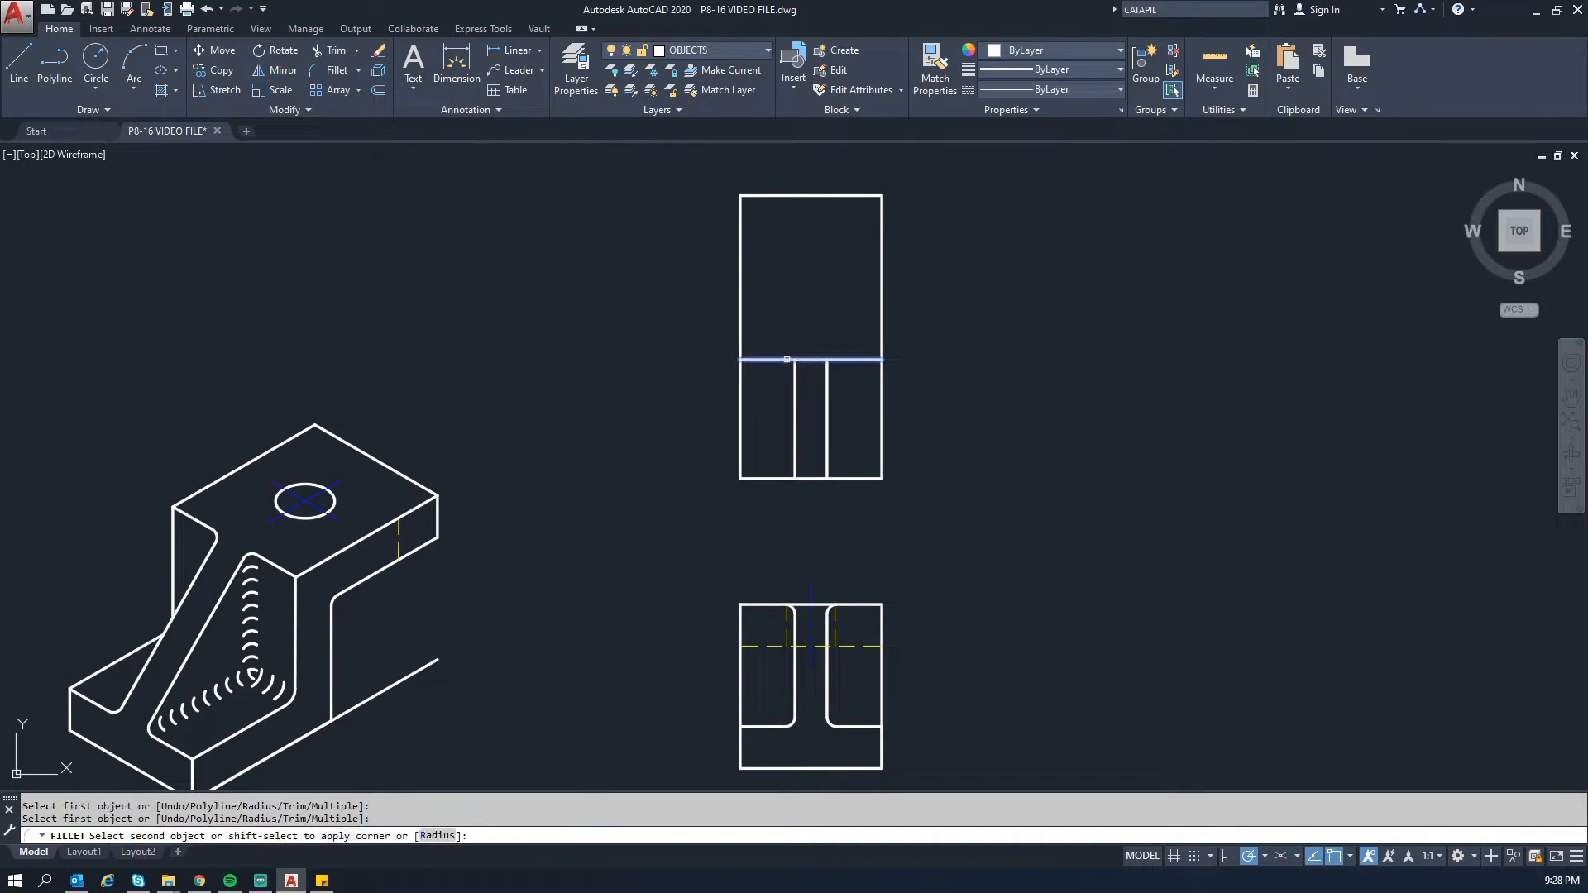
left_click(796, 373)
key("Return")
left_click(781, 480)
left_click(794, 465)
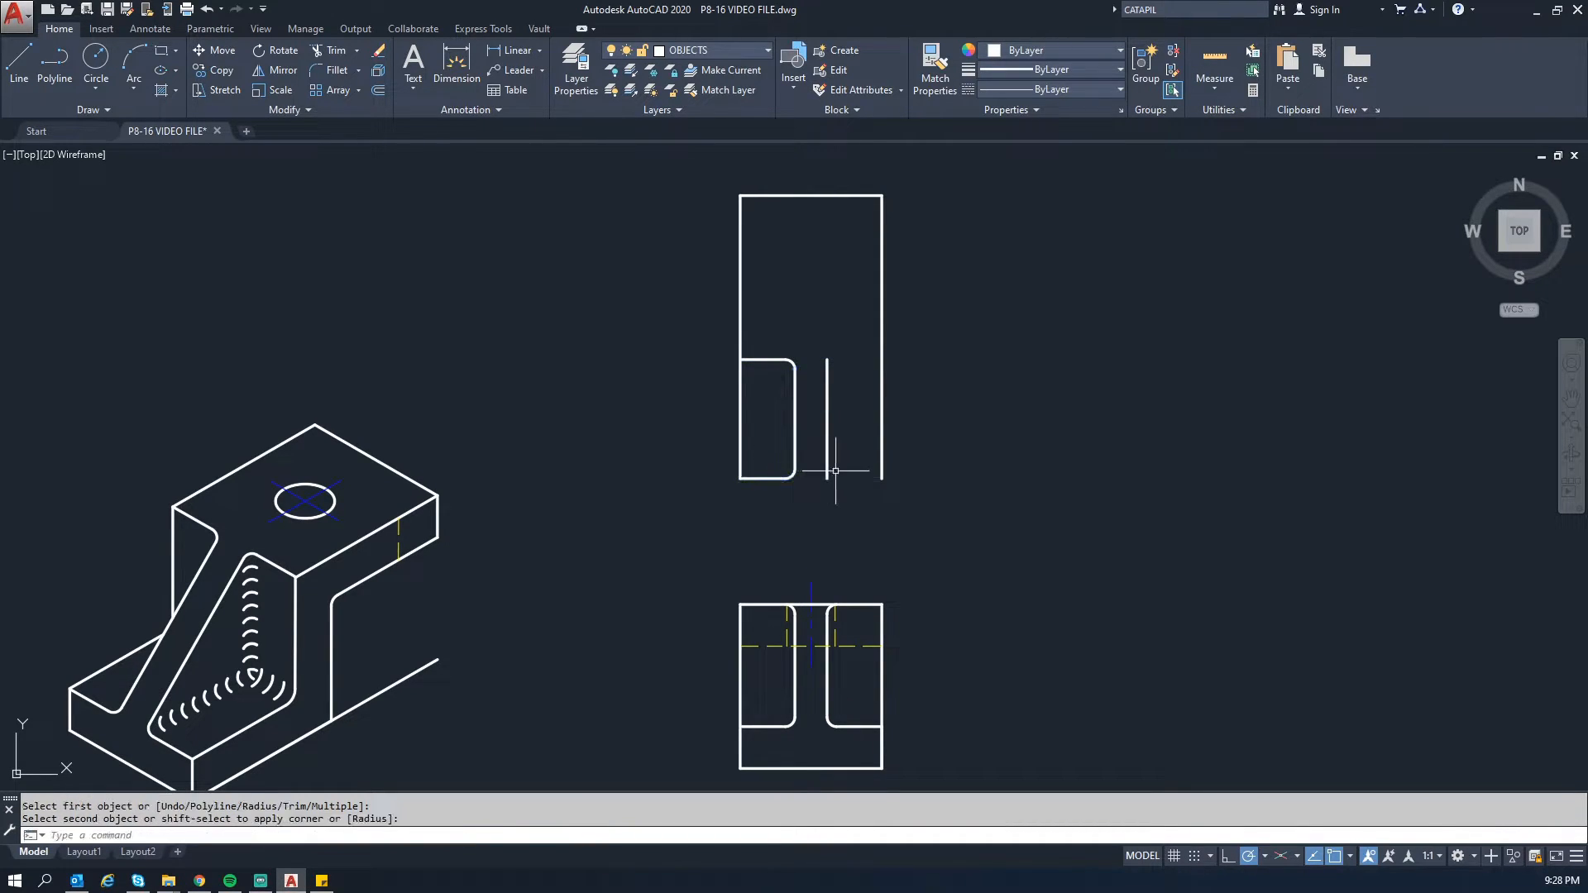
Step: Redraw the two horizontal edges between the right rib line and the top view's right side
key("Escape")
type("l")
key("Return")
left_click(827, 359)
left_click(881, 359)
key("Escape")
key("Return")
left_click(827, 479)
left_click(882, 479)
key("Escape")
Step: Fillet the right rib line's lower and upper corners with the horizontal edges at radius 3
type("f")
key("Return")
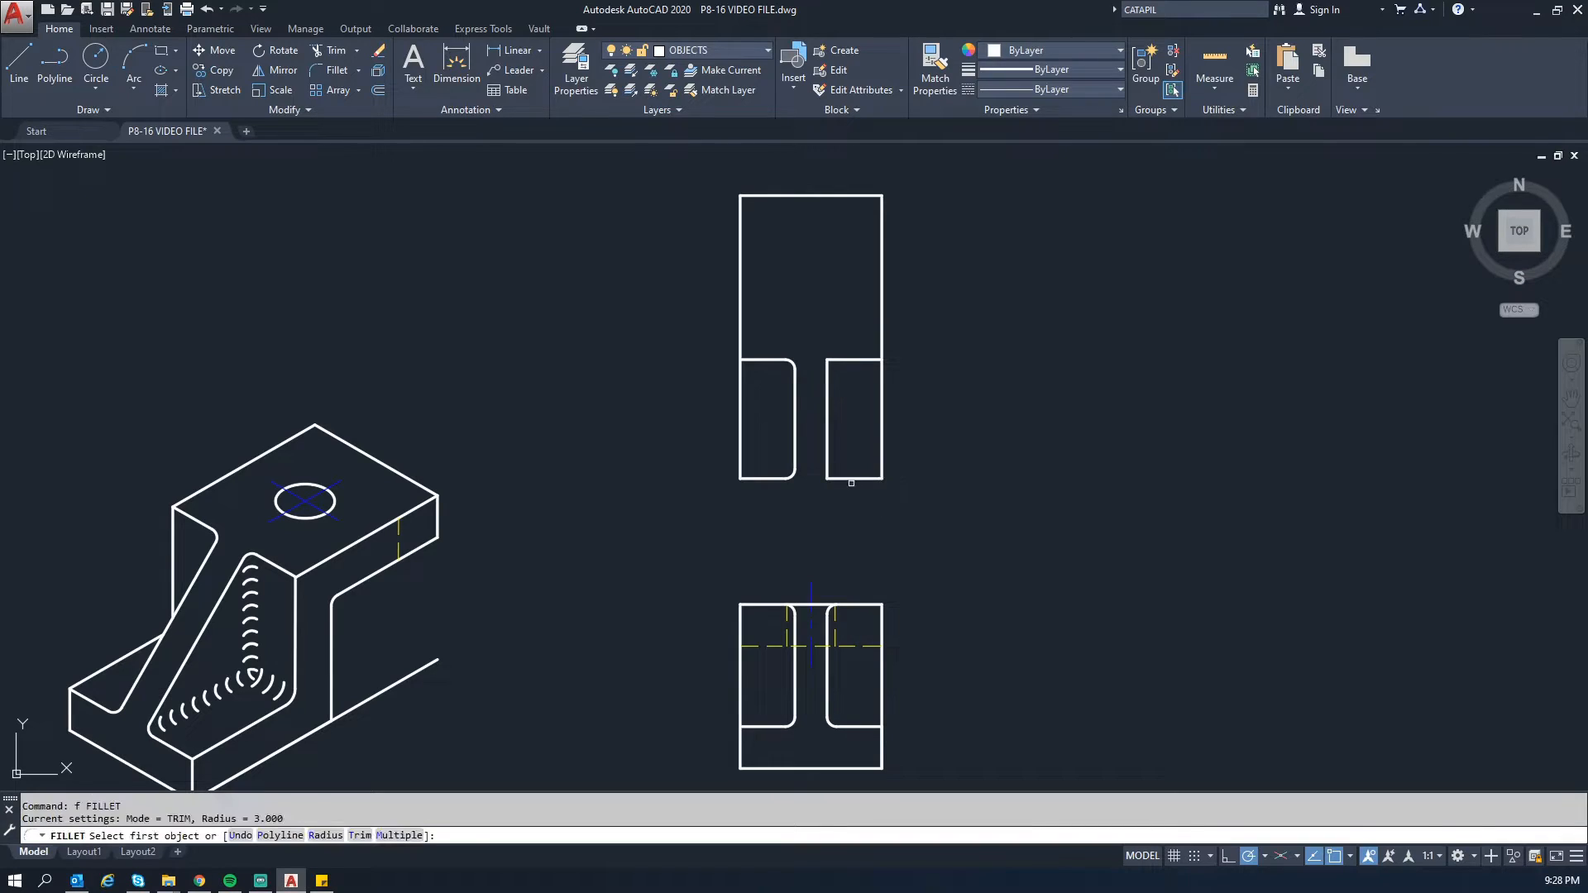
left_click(841, 475)
left_click(831, 462)
left_click(829, 451)
key("Return")
left_click(829, 374)
left_click(830, 363)
key("Return")
left_click(828, 374)
left_click(840, 360)
key("Escape")
key("Escape")
type("l")
key("Return")
key("Escape")
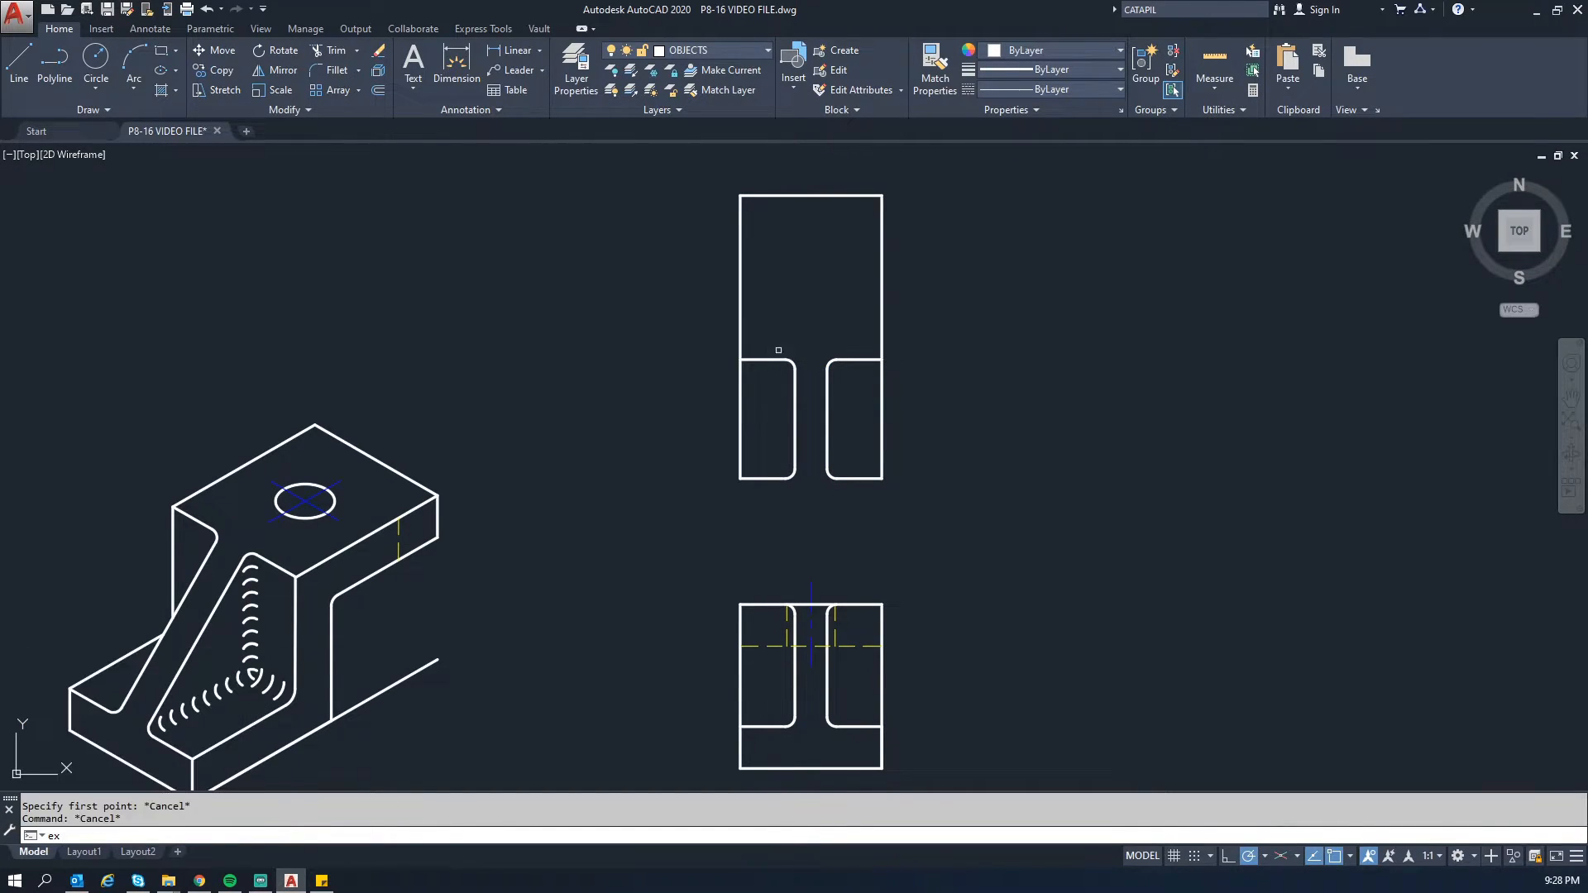
Step: Extend the top view's middle and lower horizontal edges across the gap between the two rib lines
type("ex")
key("Return")
key("Return")
left_click(776, 476)
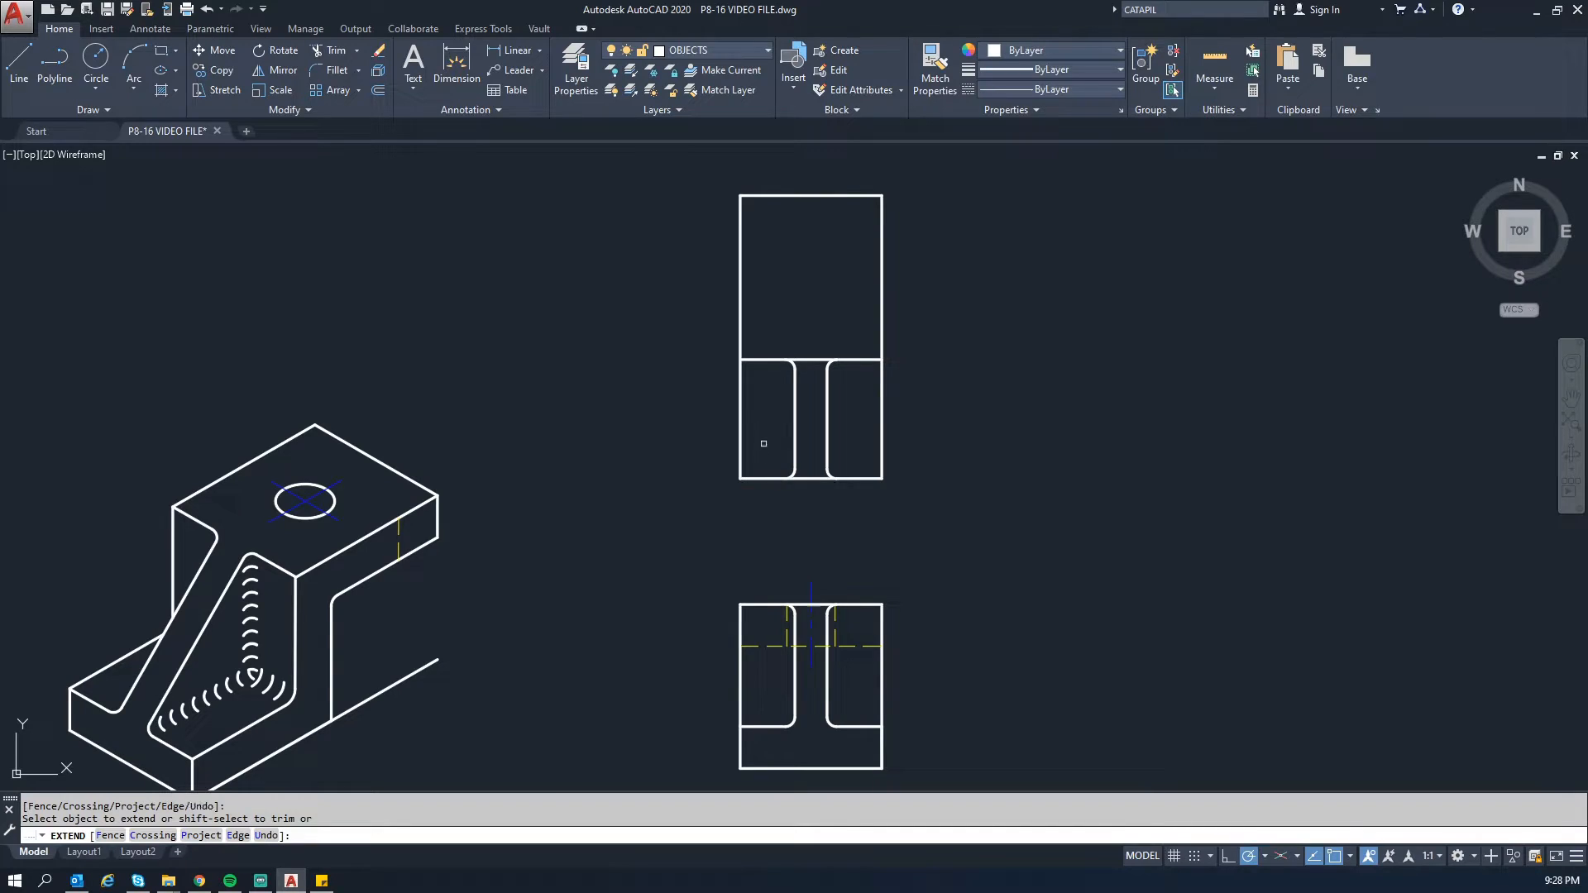
key("Escape")
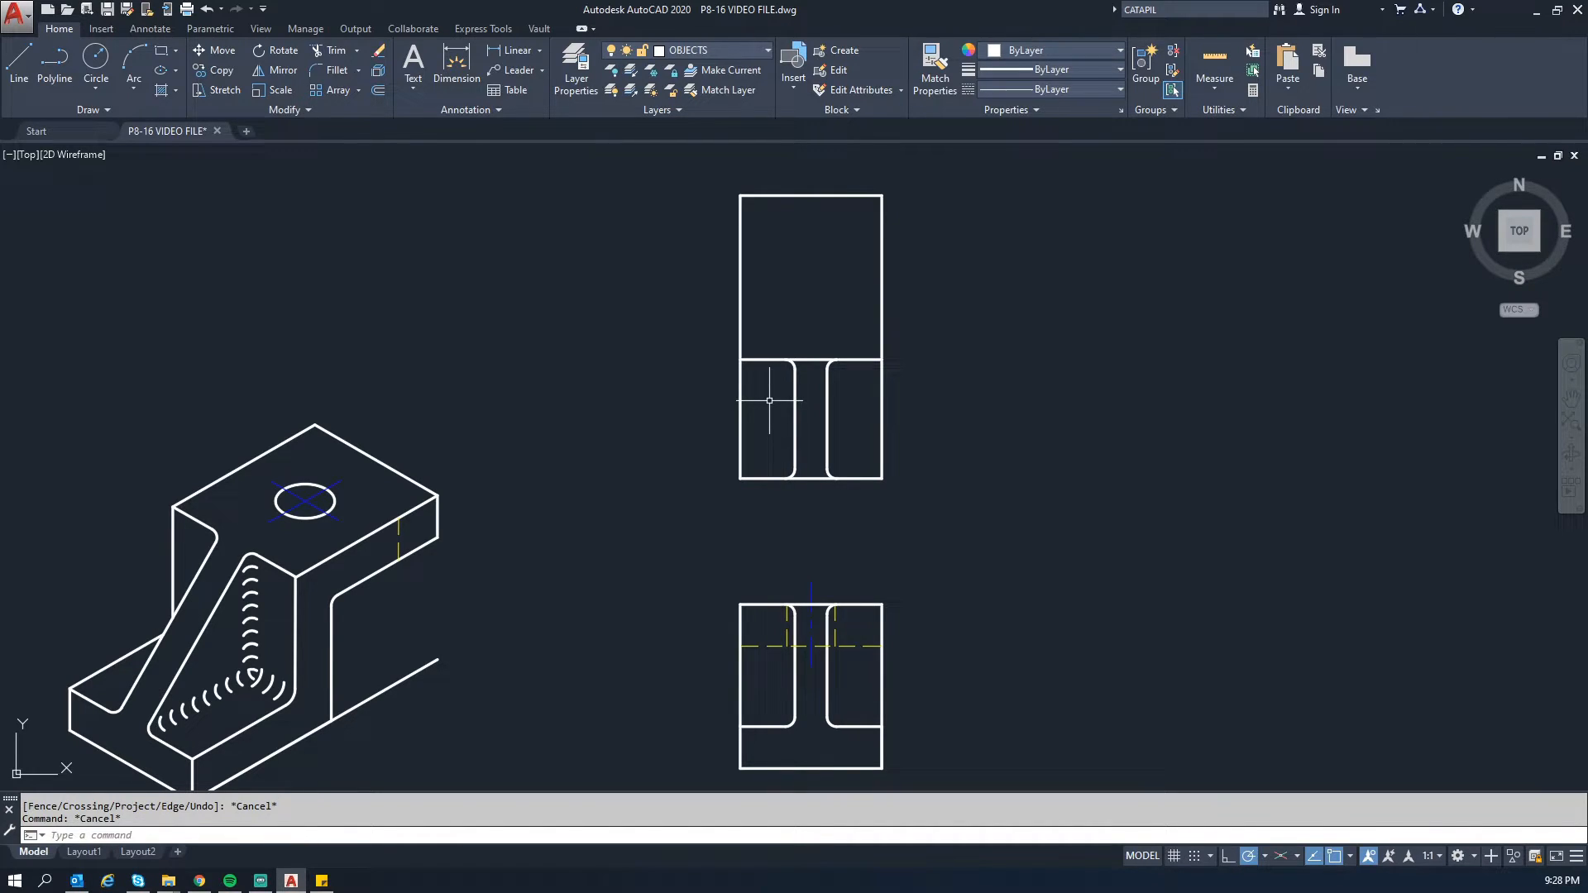
Step: Draw a 22-long vertical construction line down from the midpoint of the top view's upper edge
middle_click_drag(808, 337, 794, 400)
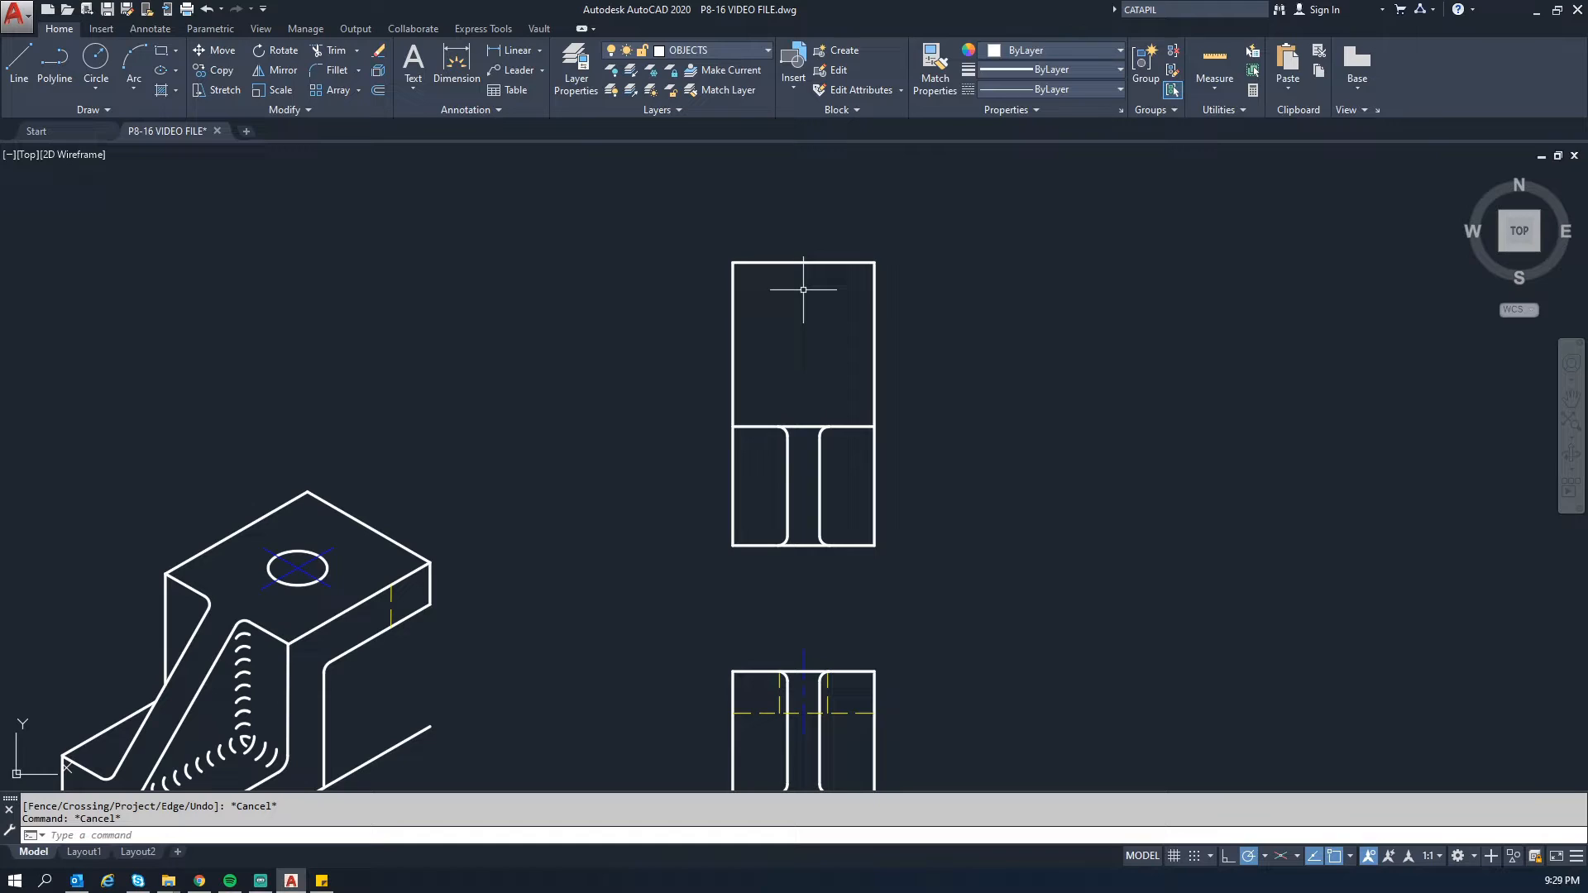
type("l")
key("Return")
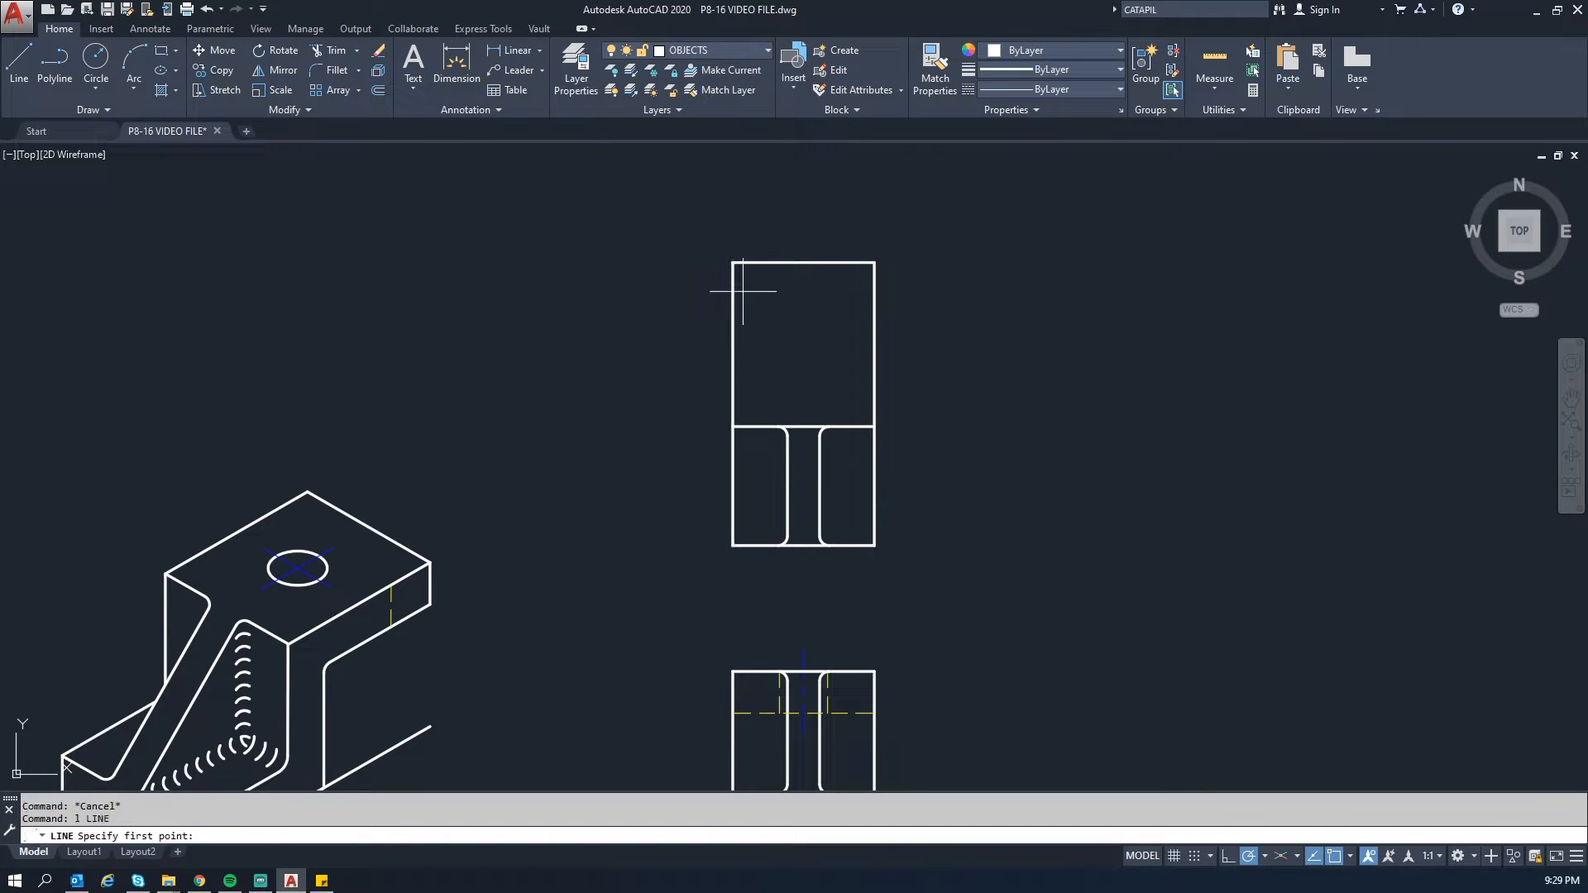
left_click(804, 262)
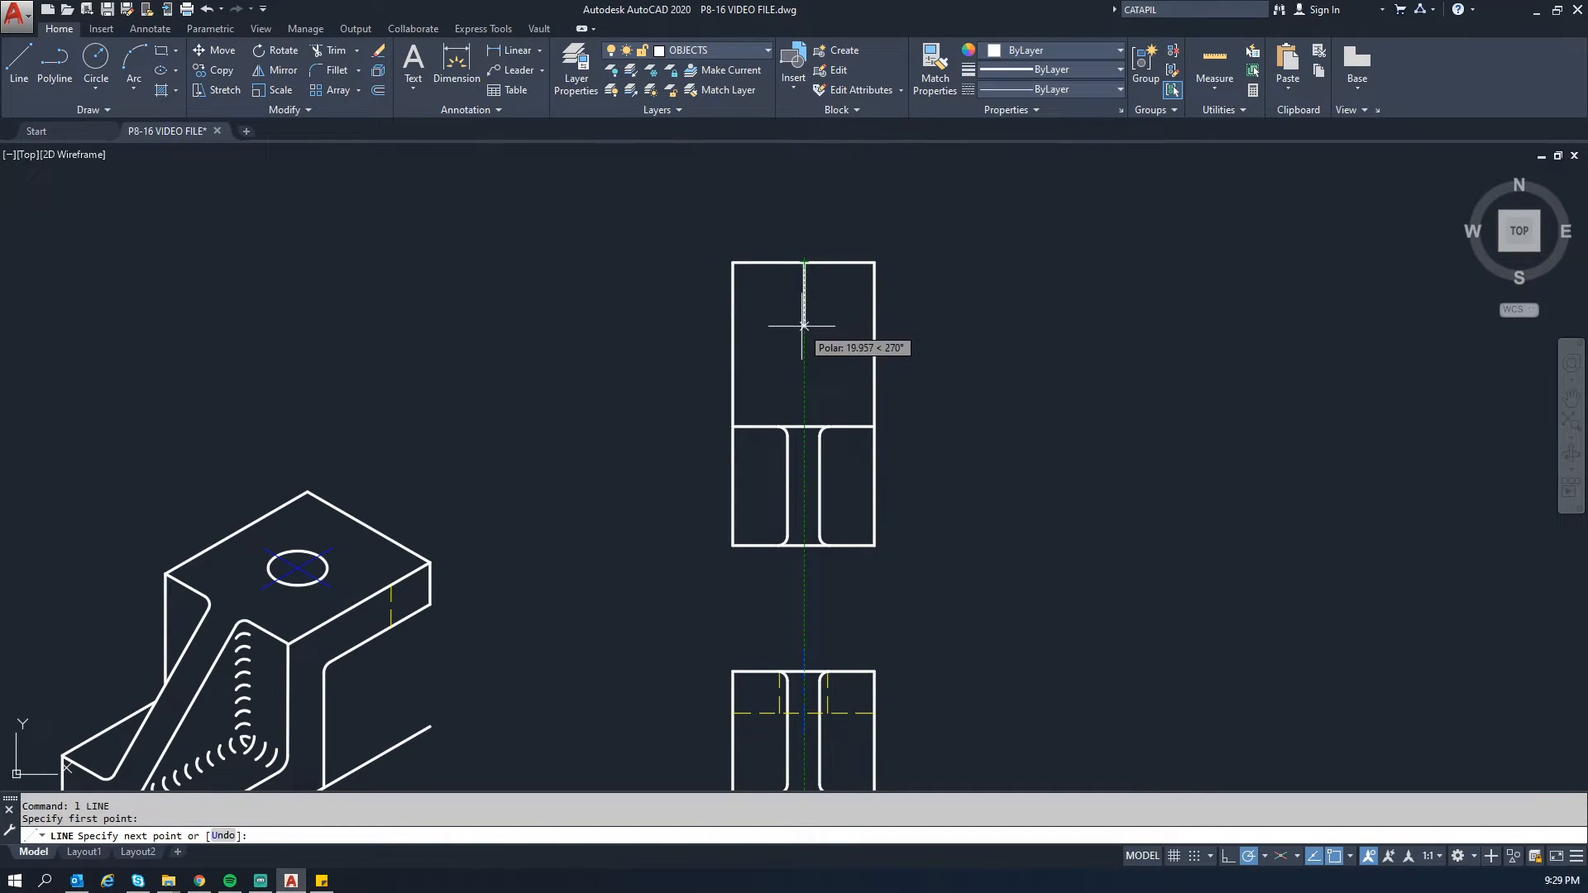
type("2")
key("Return")
key("Escape")
Step: Draw a 22-long horizontal check line above the top view, running right from the left side's alignment, and erase it
key("Return")
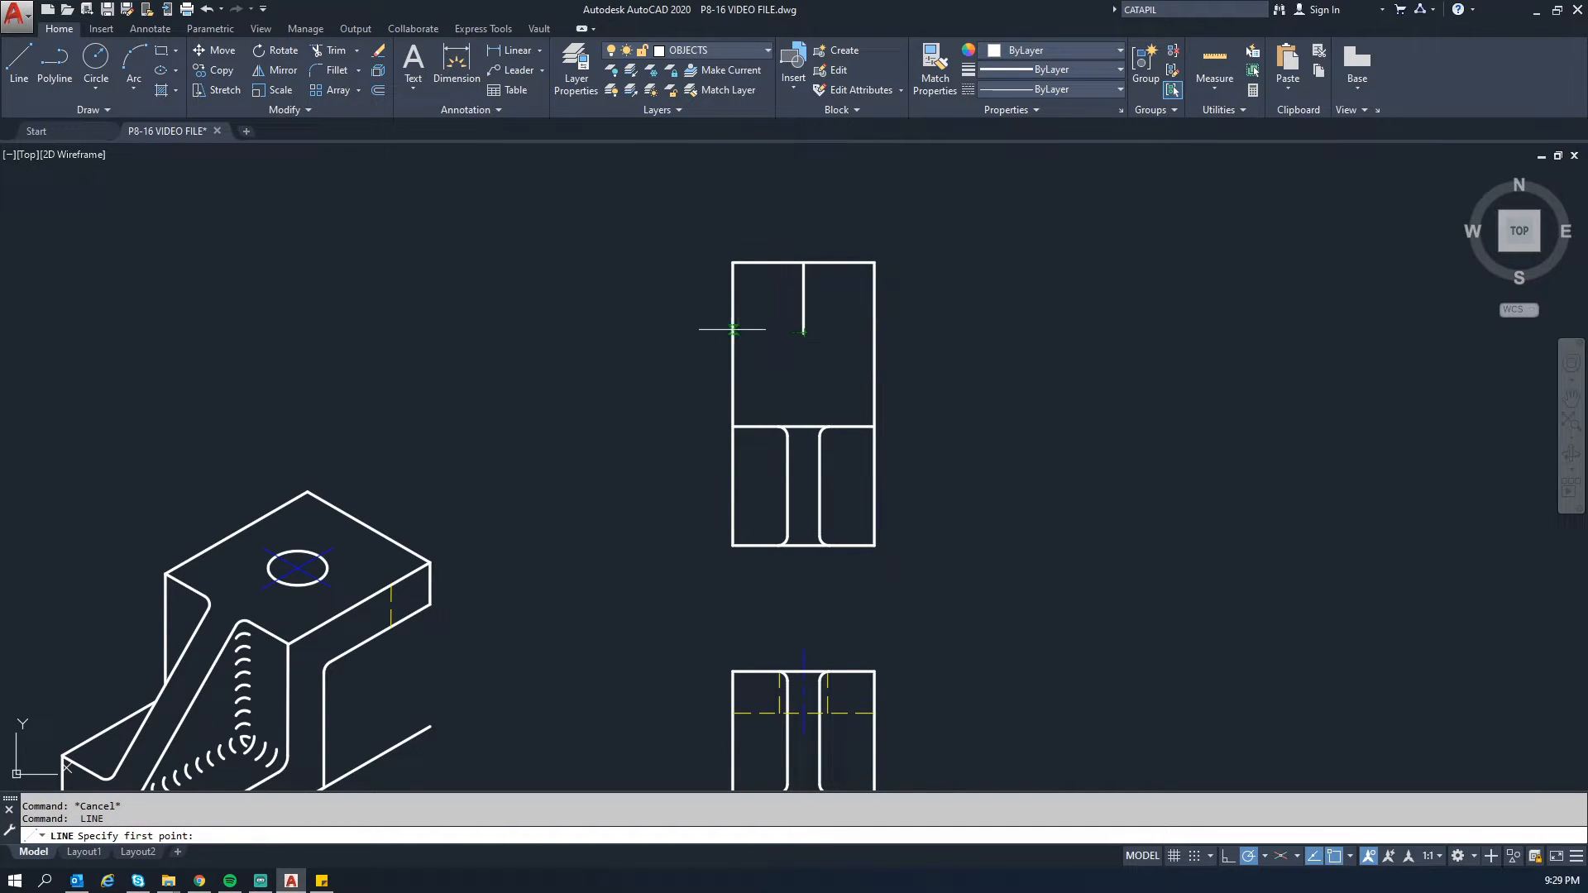
left_click(733, 235)
type("22")
key("Return")
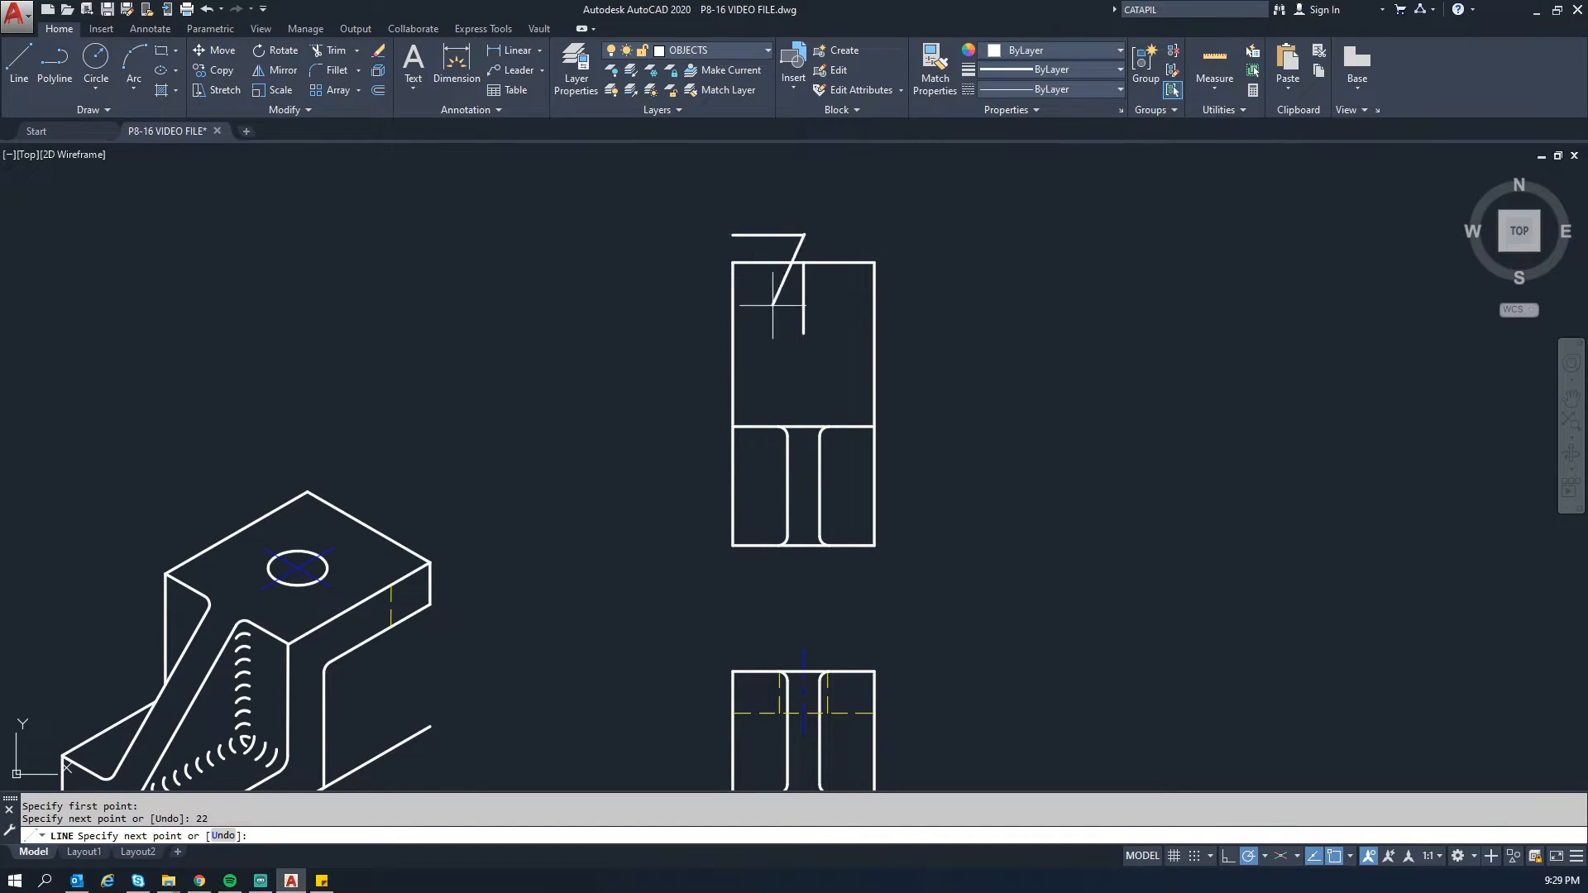
key("Escape")
left_click(822, 241)
left_click(727, 202)
key("Delete")
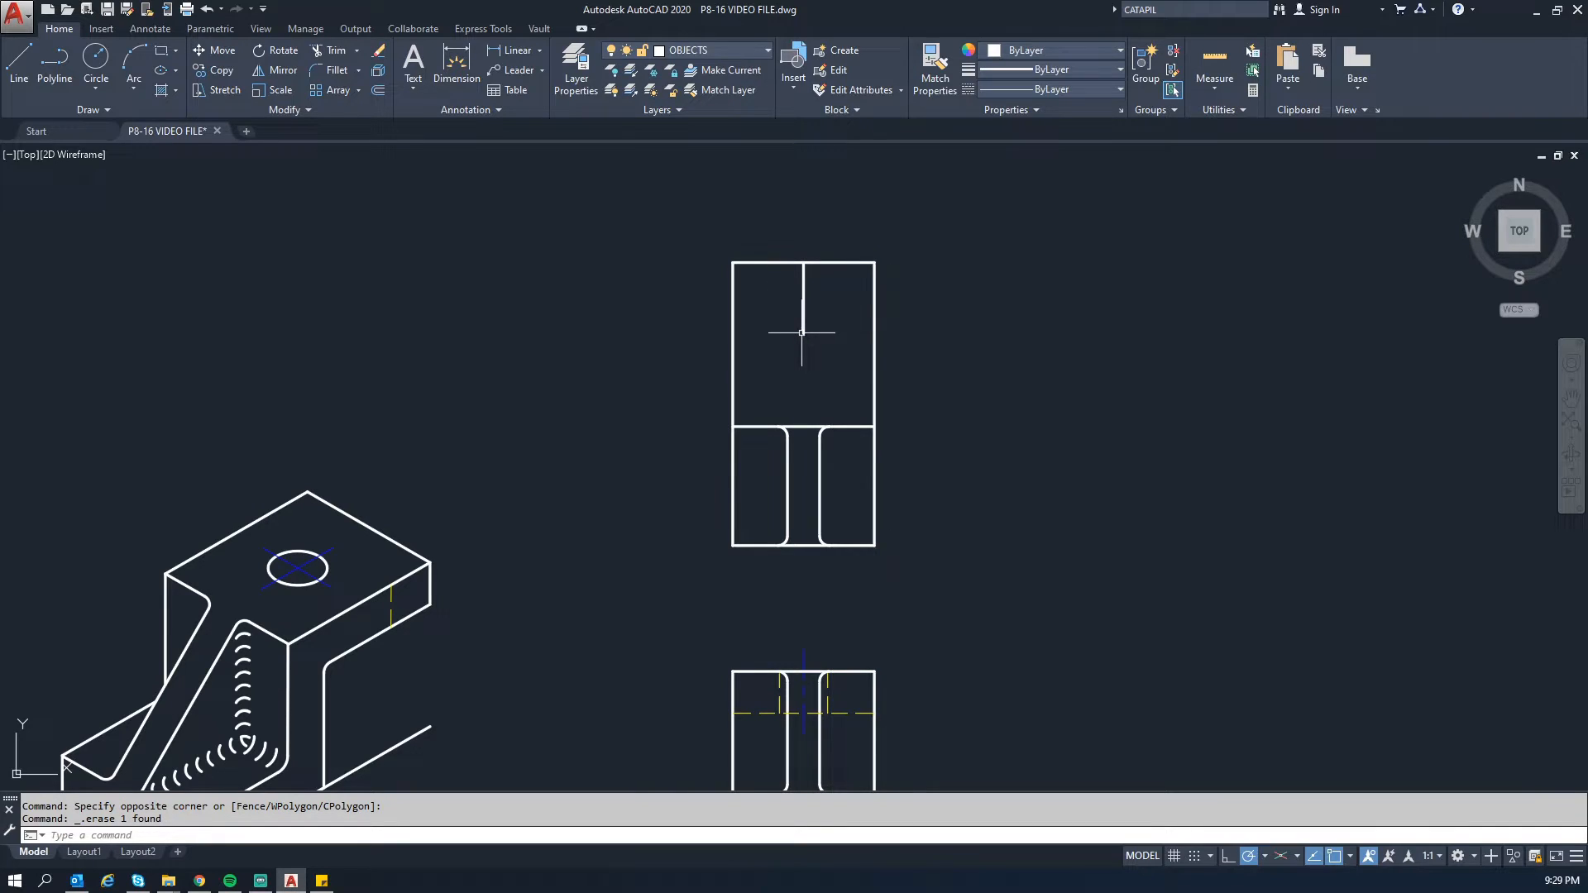
Step: Draw a 15-diameter circle centred on the lower end of the top view's vertical construction line
key("Escape")
key("Escape")
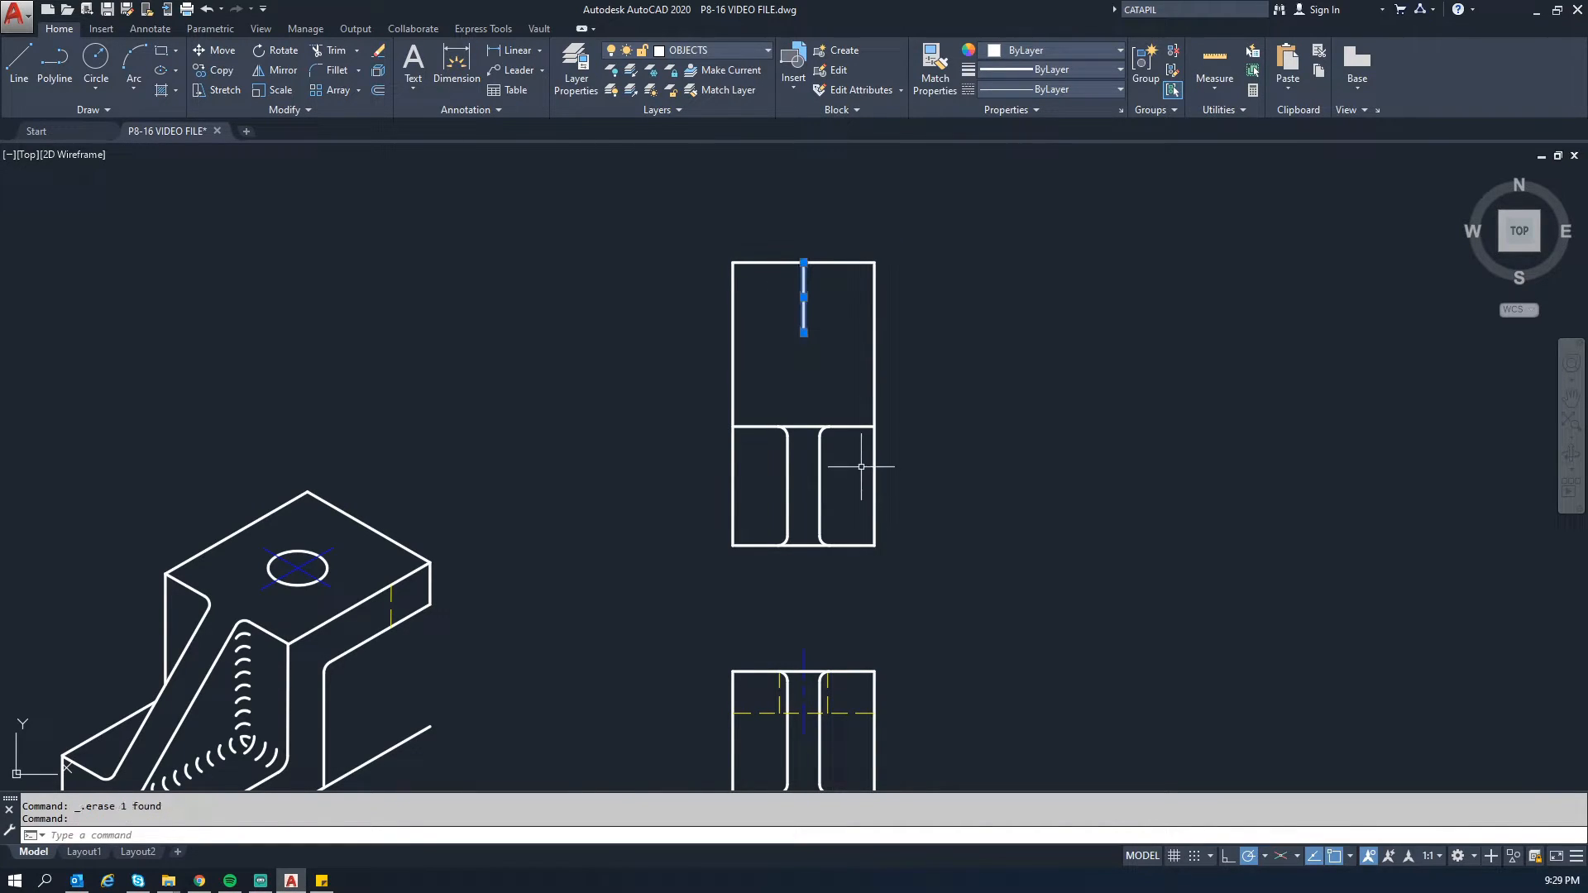
type("c")
key("Return")
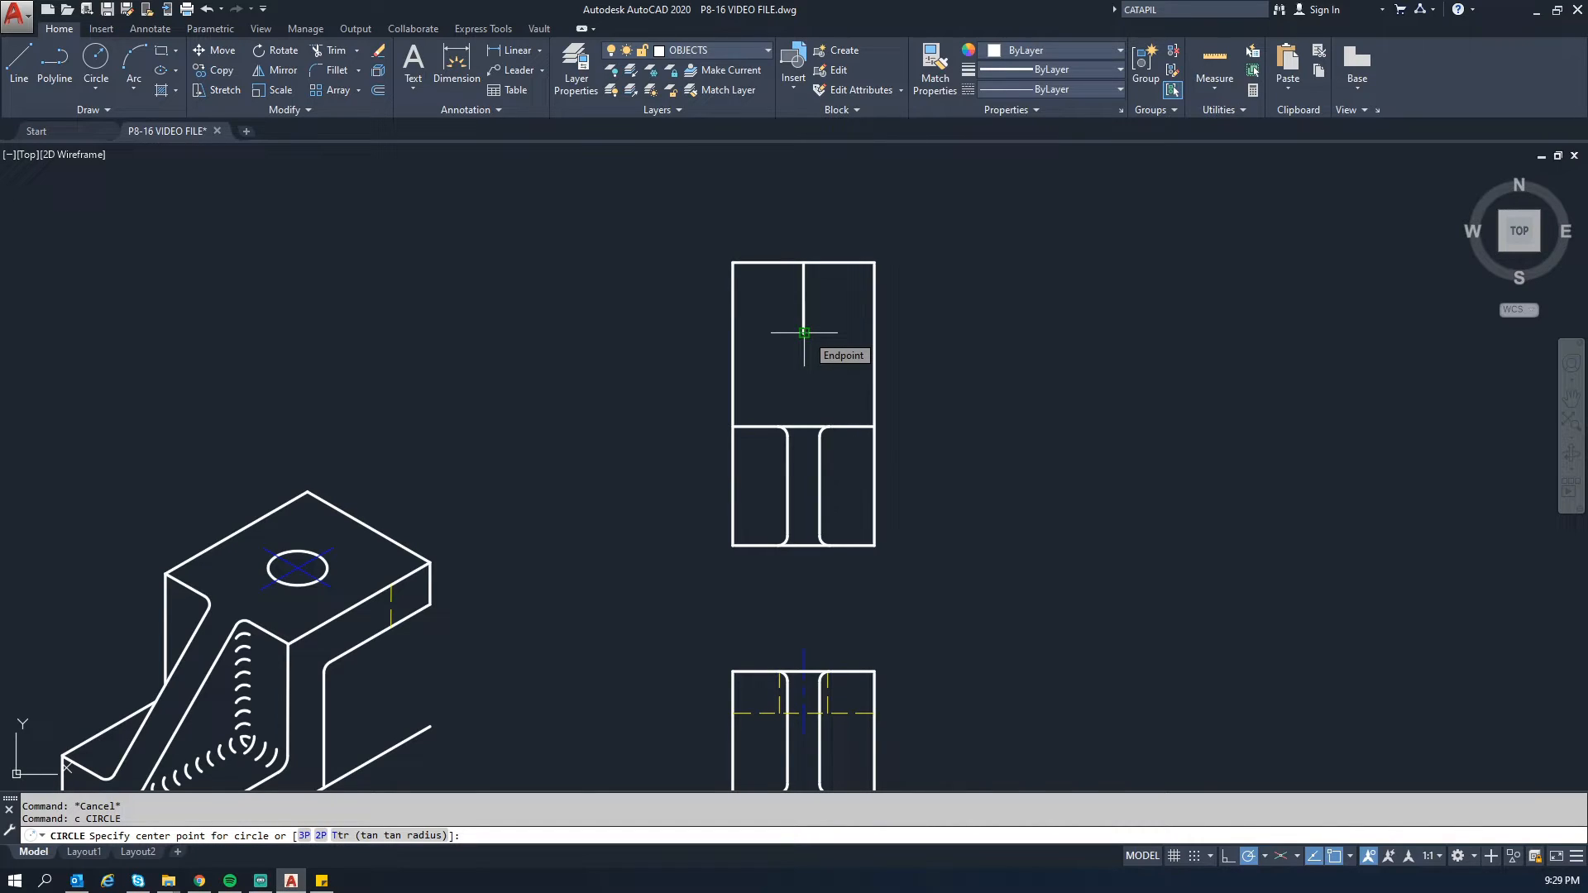
left_click(804, 333)
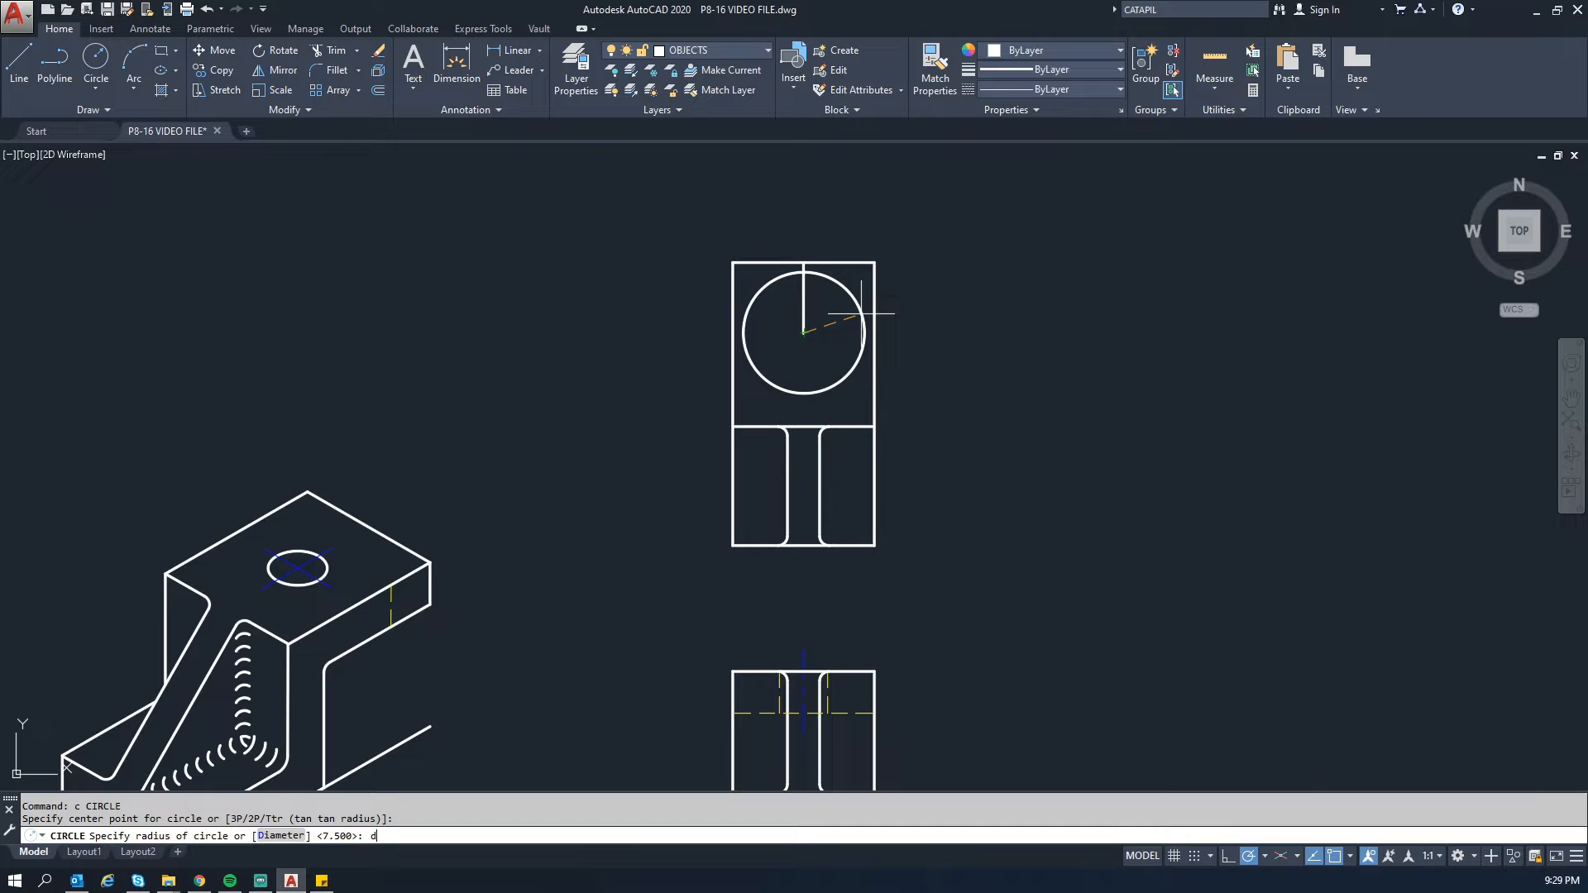
key("Return")
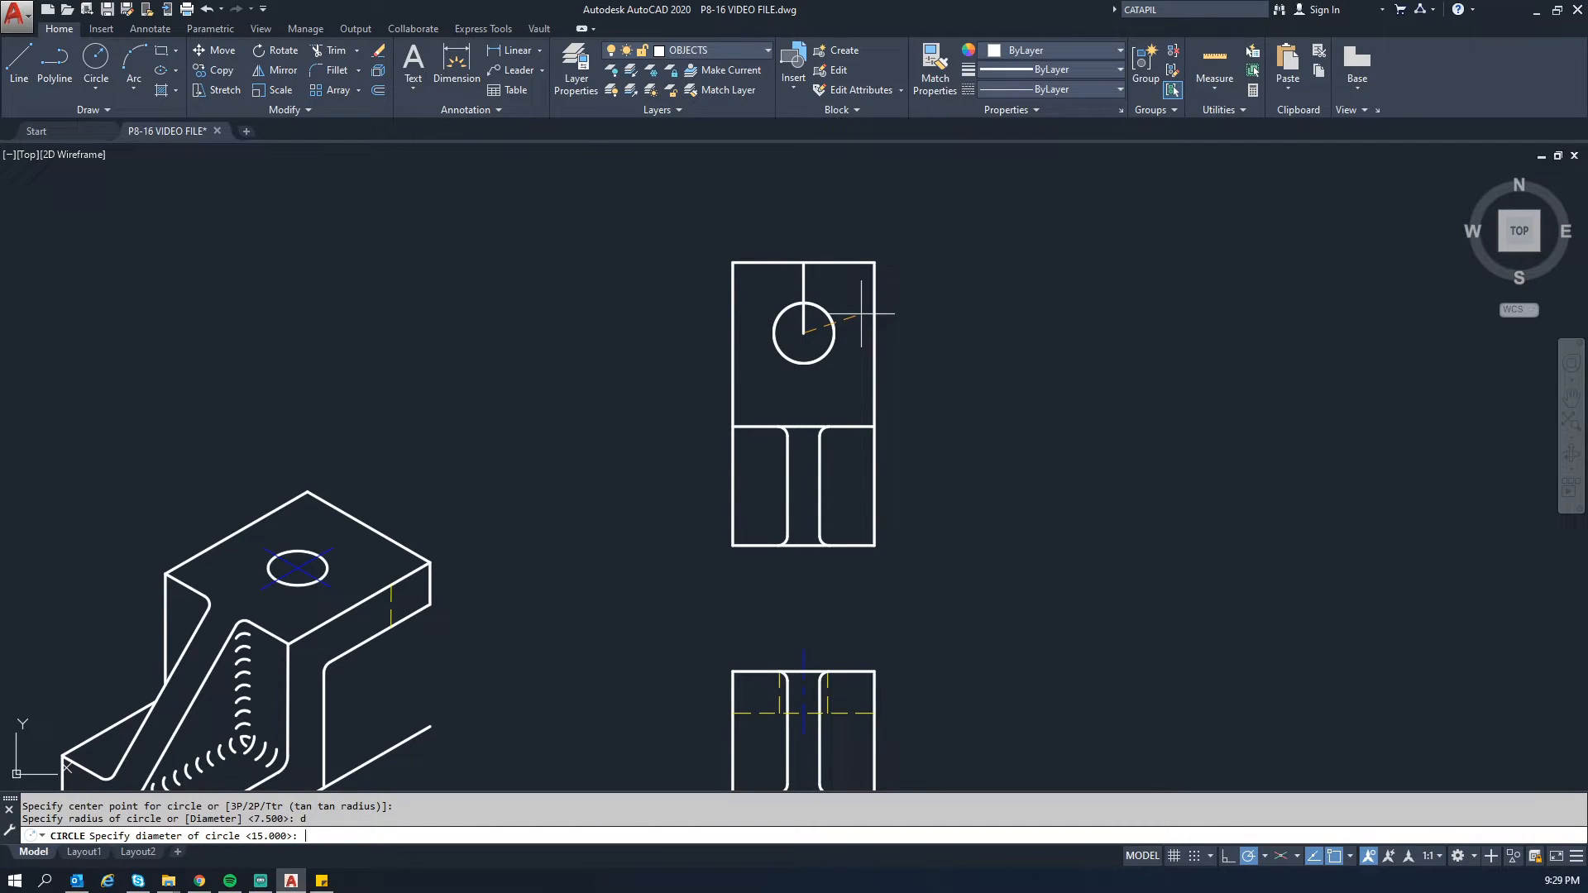
key("Return")
key("Escape")
Step: Erase the vertical construction line above the hole in the top view
left_click(861, 313)
left_click(788, 282)
key("Delete")
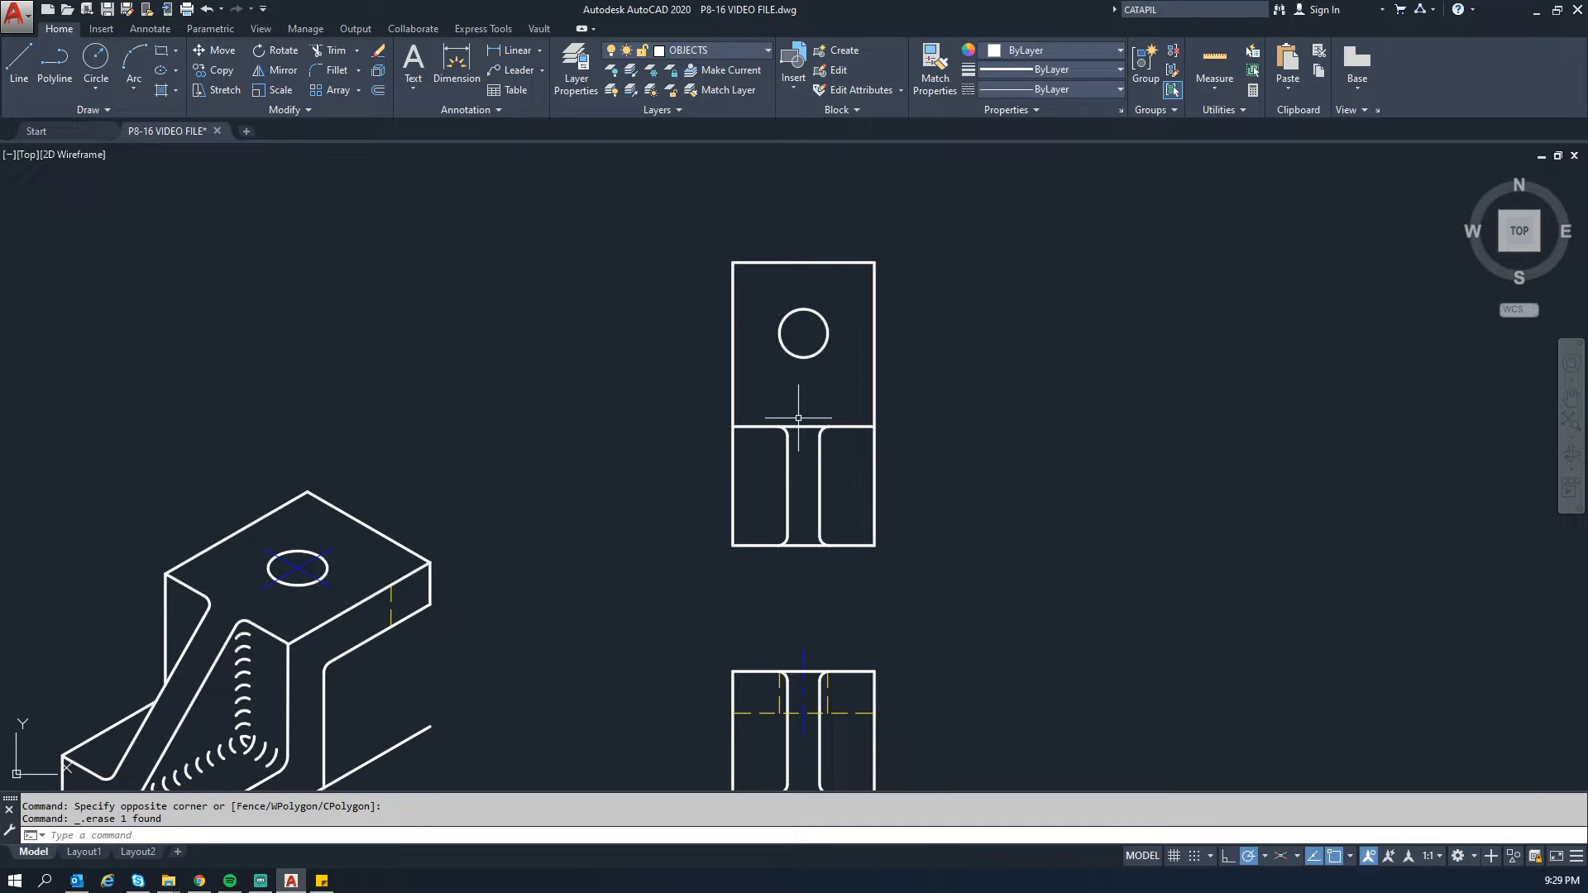
middle_click_drag(798, 418, 802, 365)
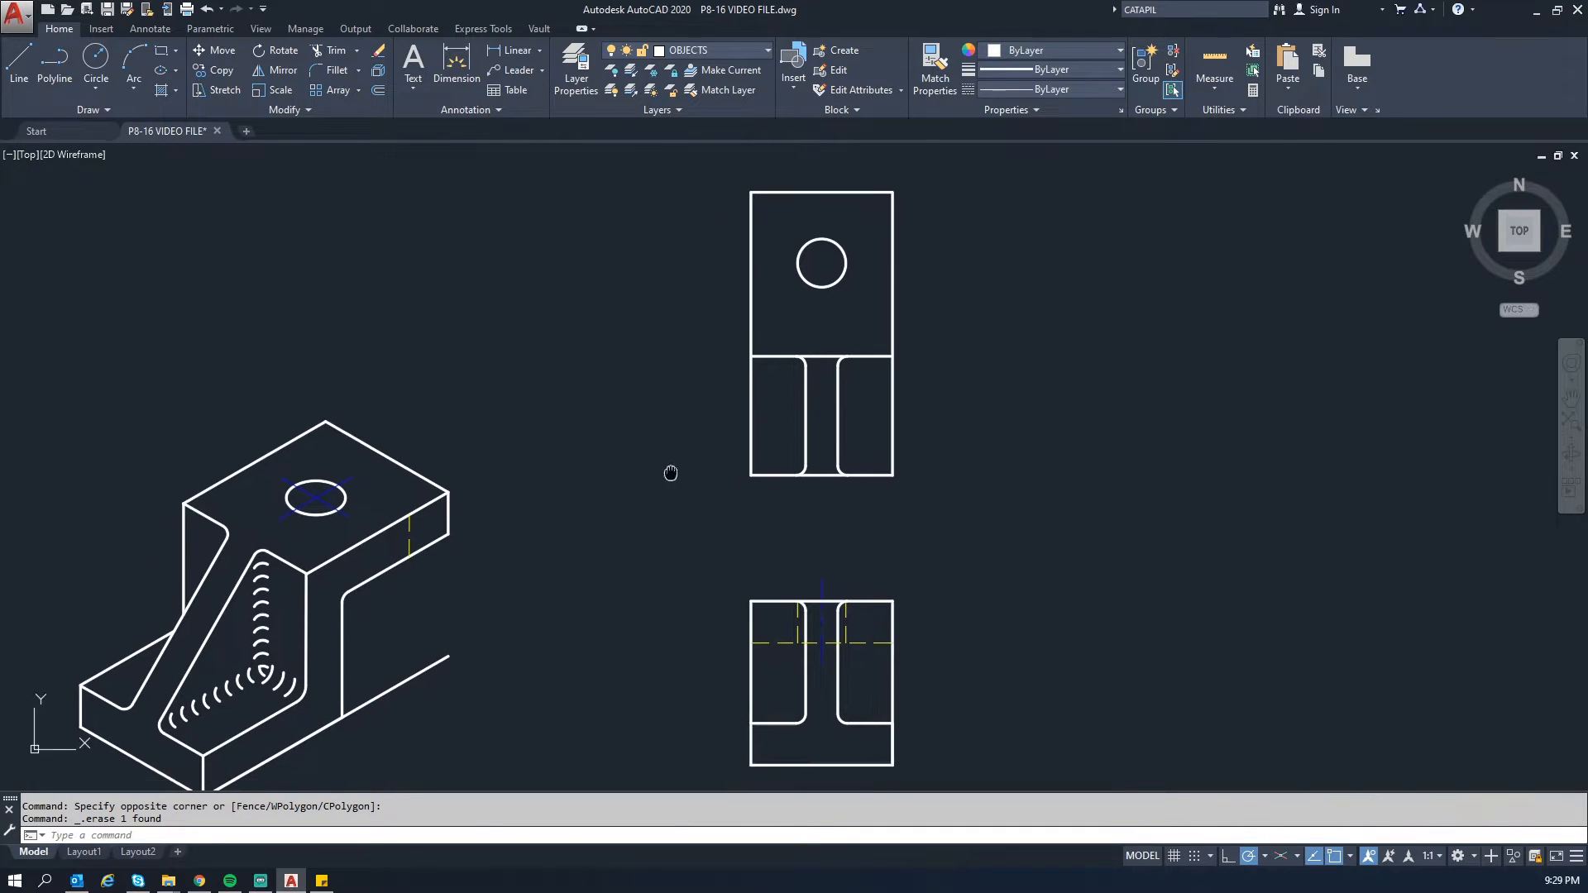
middle_click_drag(698, 463, 751, 370)
type("L")
key("Return")
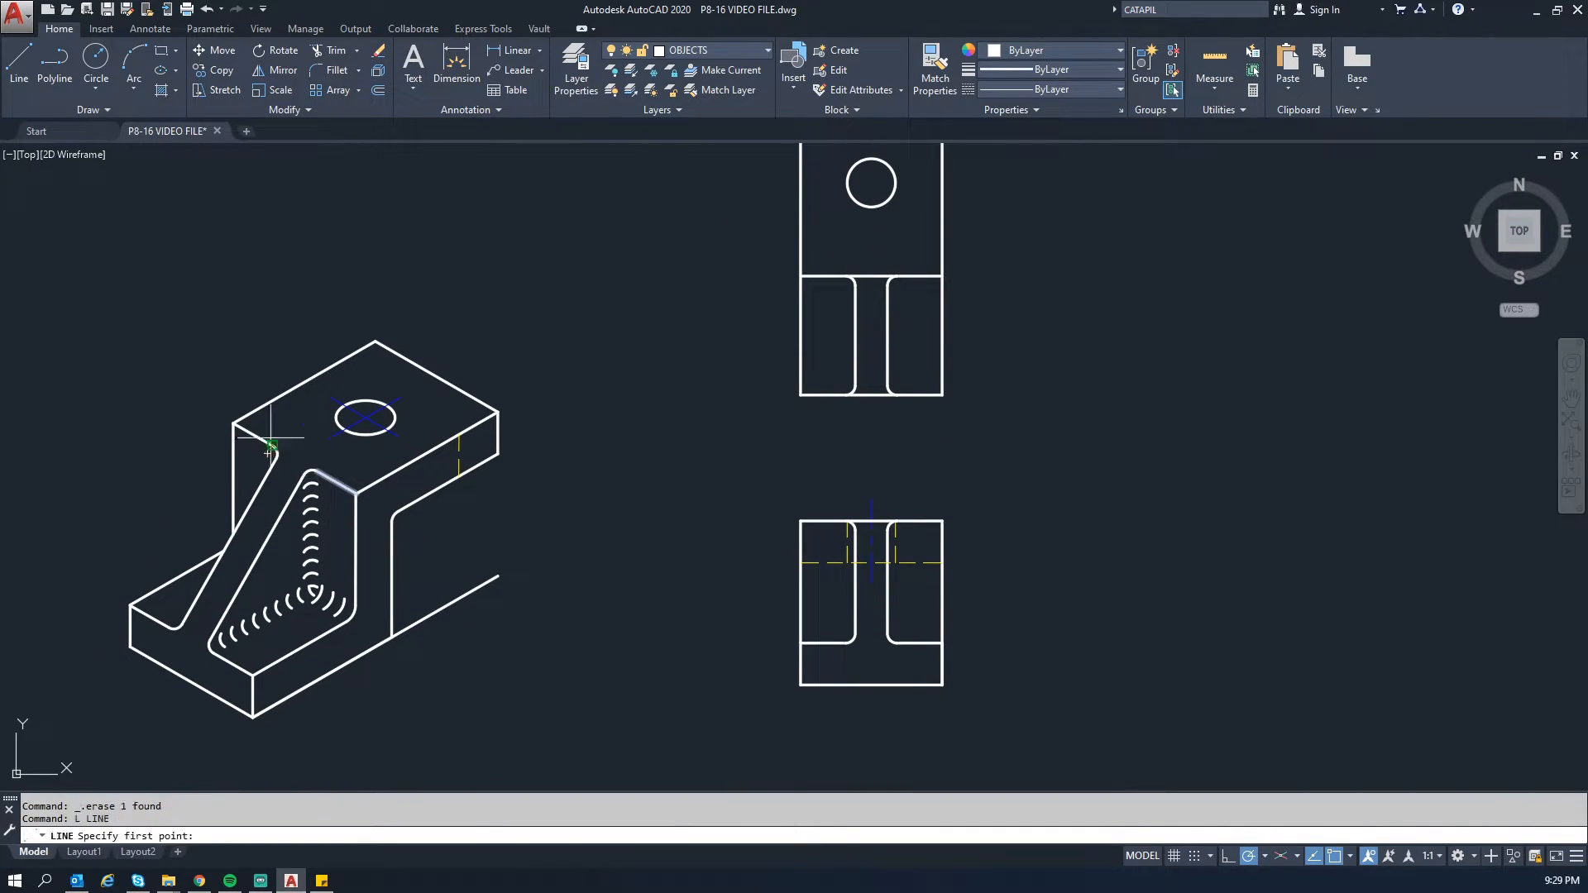
left_click(233, 423)
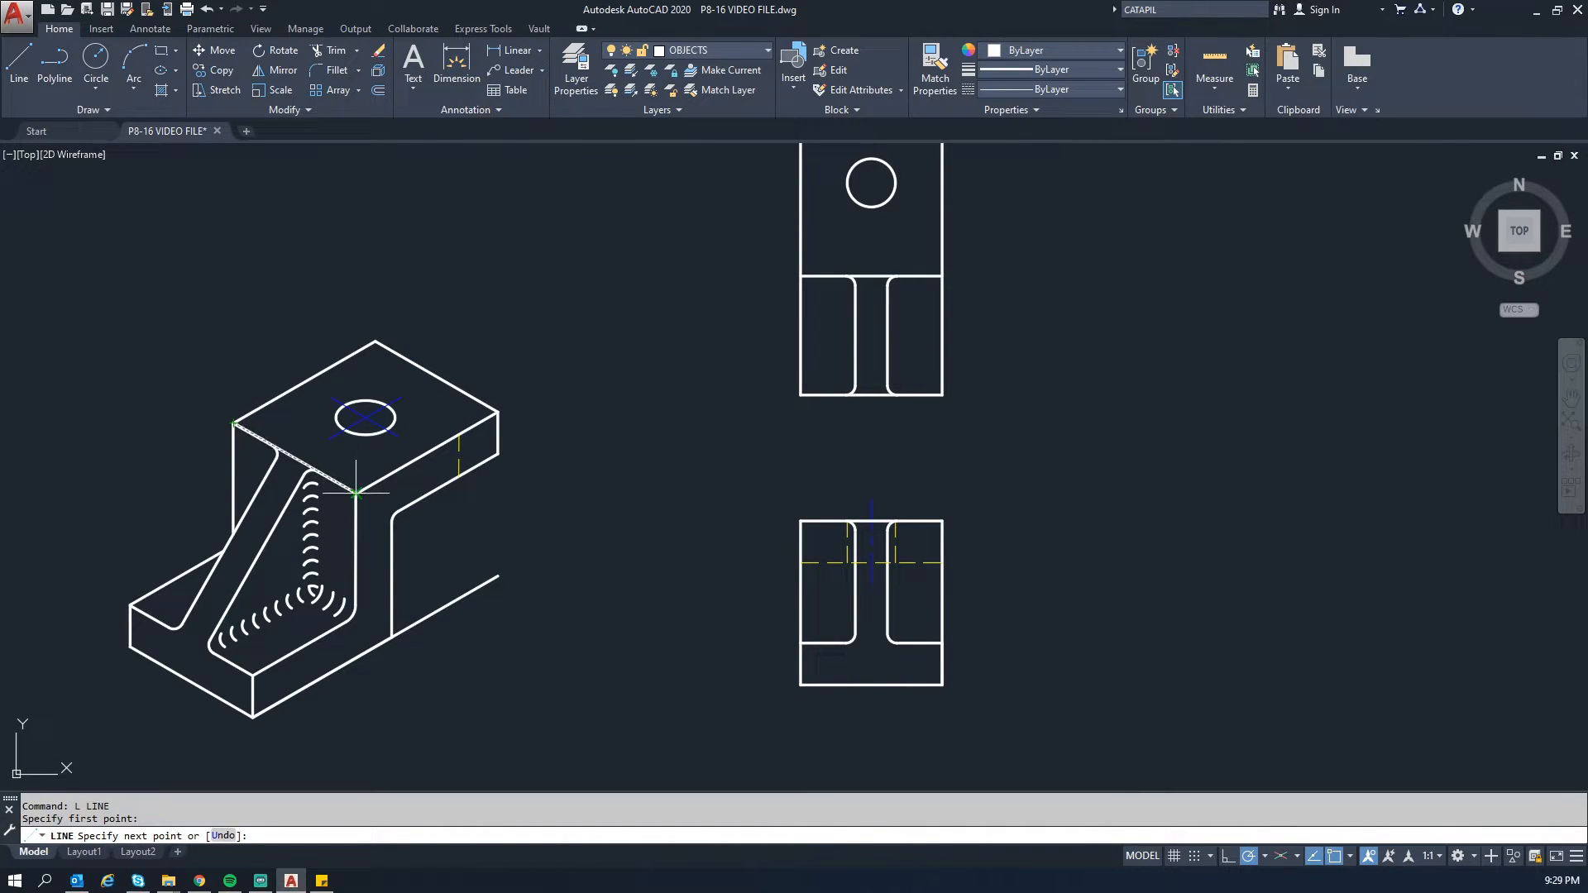
key("Escape")
key("Escape")
key("Return")
left_click(393, 515)
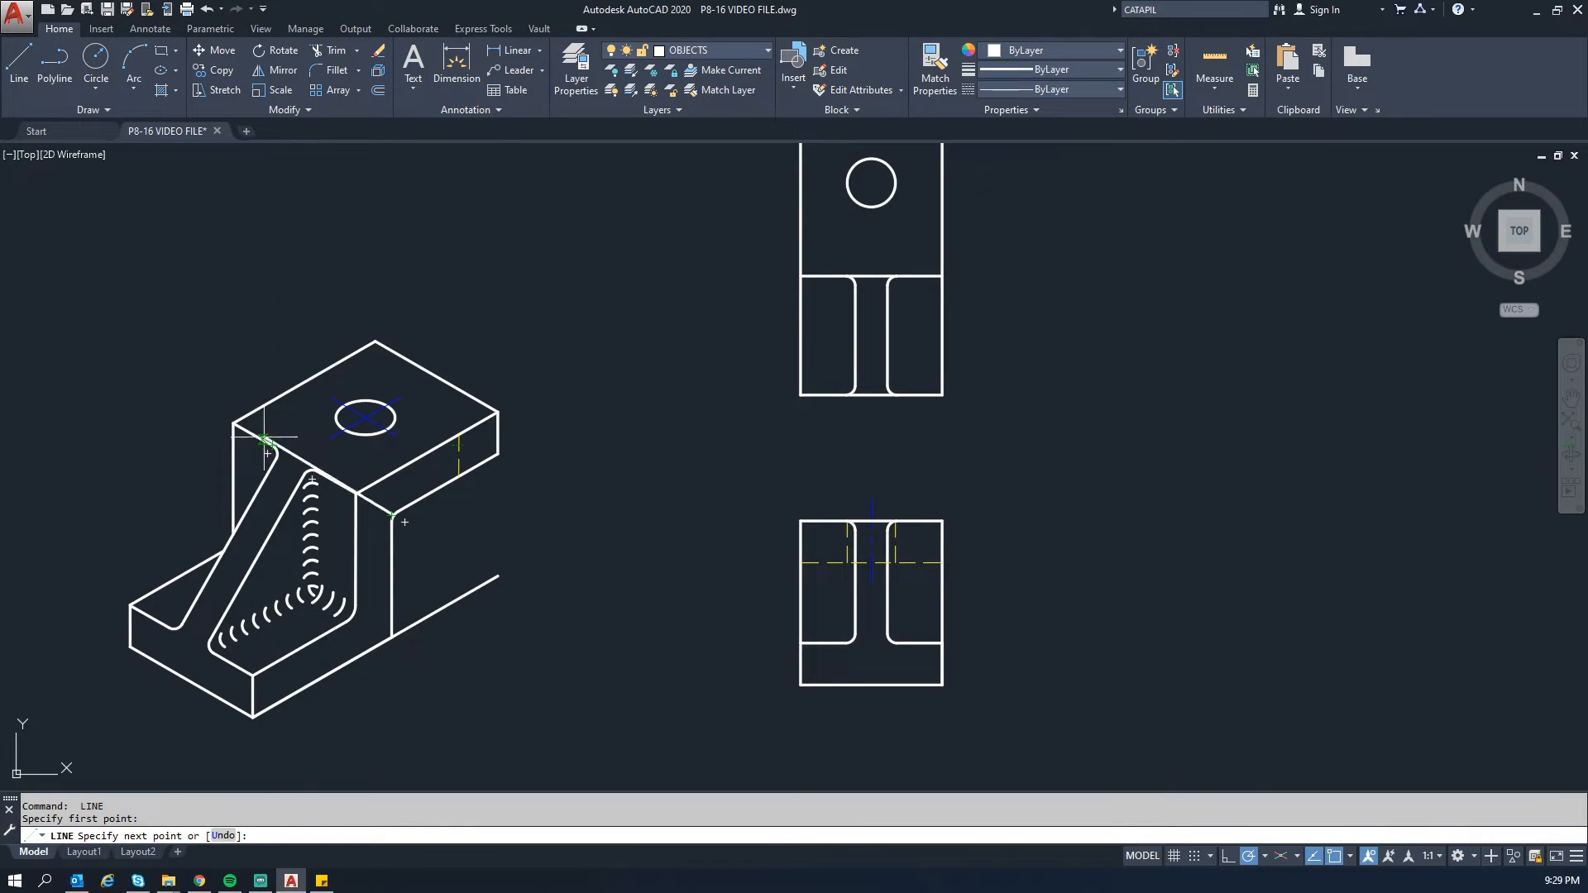
key("Escape")
key("Escape")
Step: Make HIDDEN the current layer
middle_click_drag(926, 223, 899, 282)
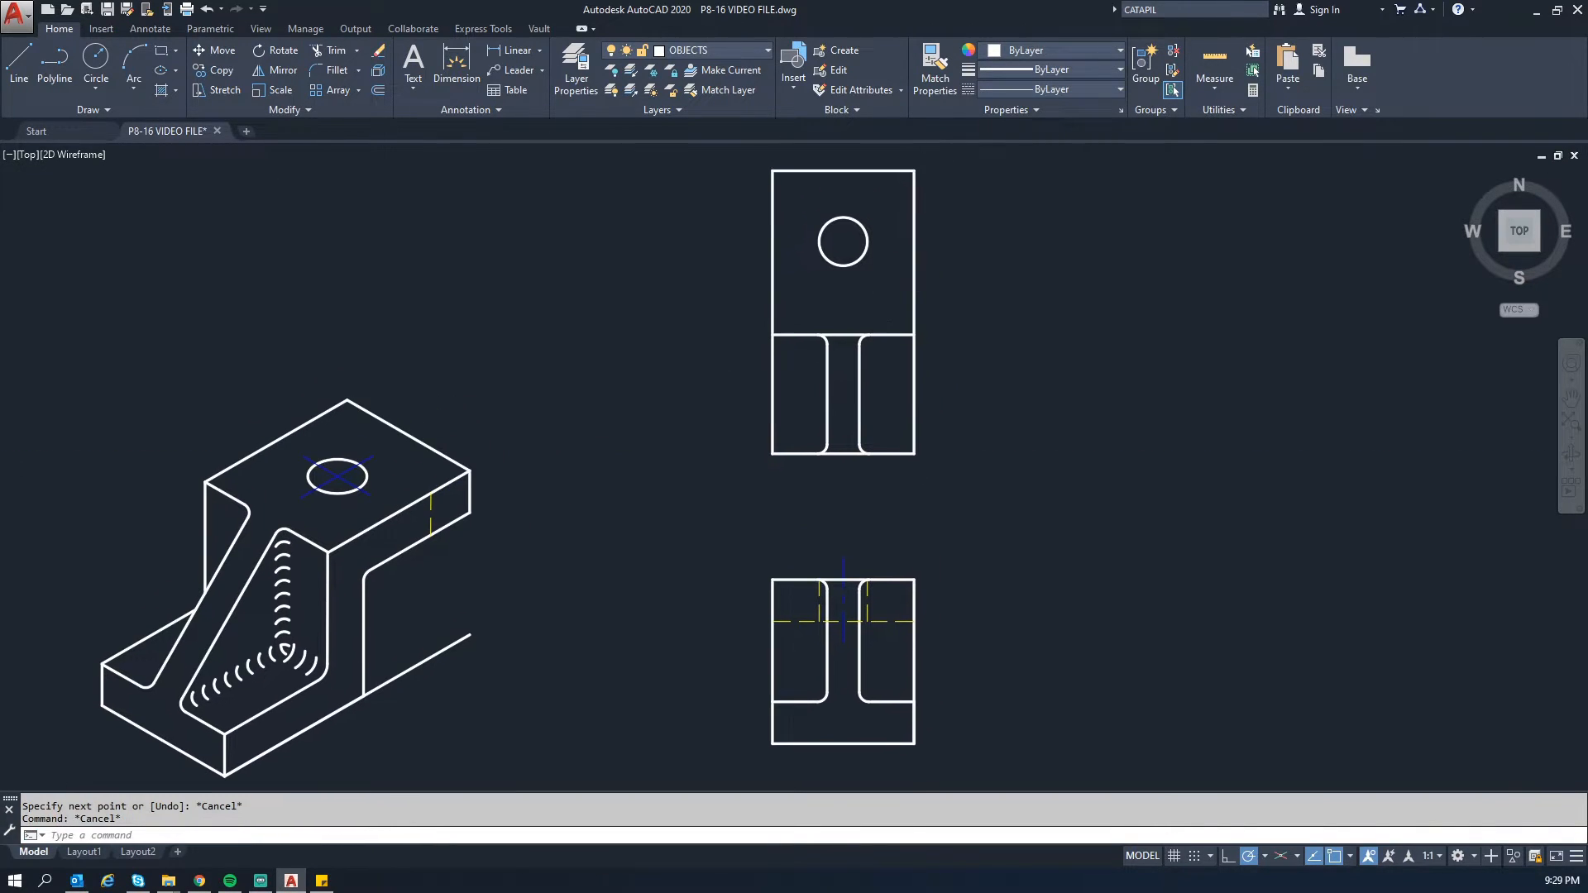
left_click(735, 52)
left_click(702, 154)
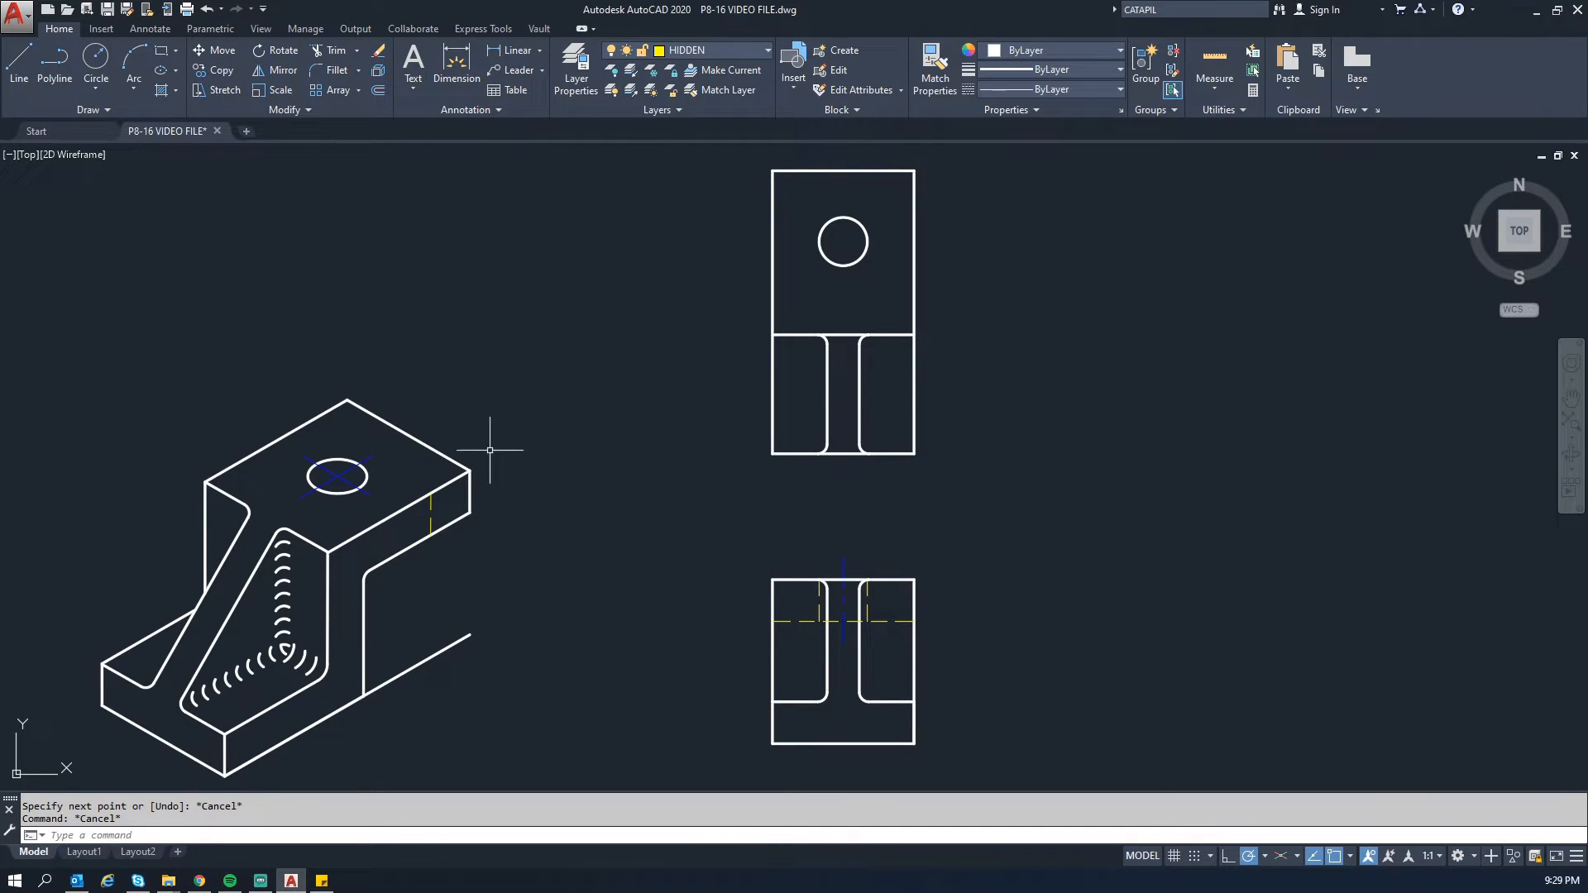
Step: Sketch short hidden-layer lines on the lower part of the isometric view and undo them
type("l")
key("Return")
left_click(431, 514)
key("Escape")
key("Escape")
key("space")
left_click(328, 632)
left_click(362, 622)
key("Escape")
key("space")
left_click(271, 708)
left_click(274, 747)
key("Escape")
key("Escape")
key("ctrl+z")
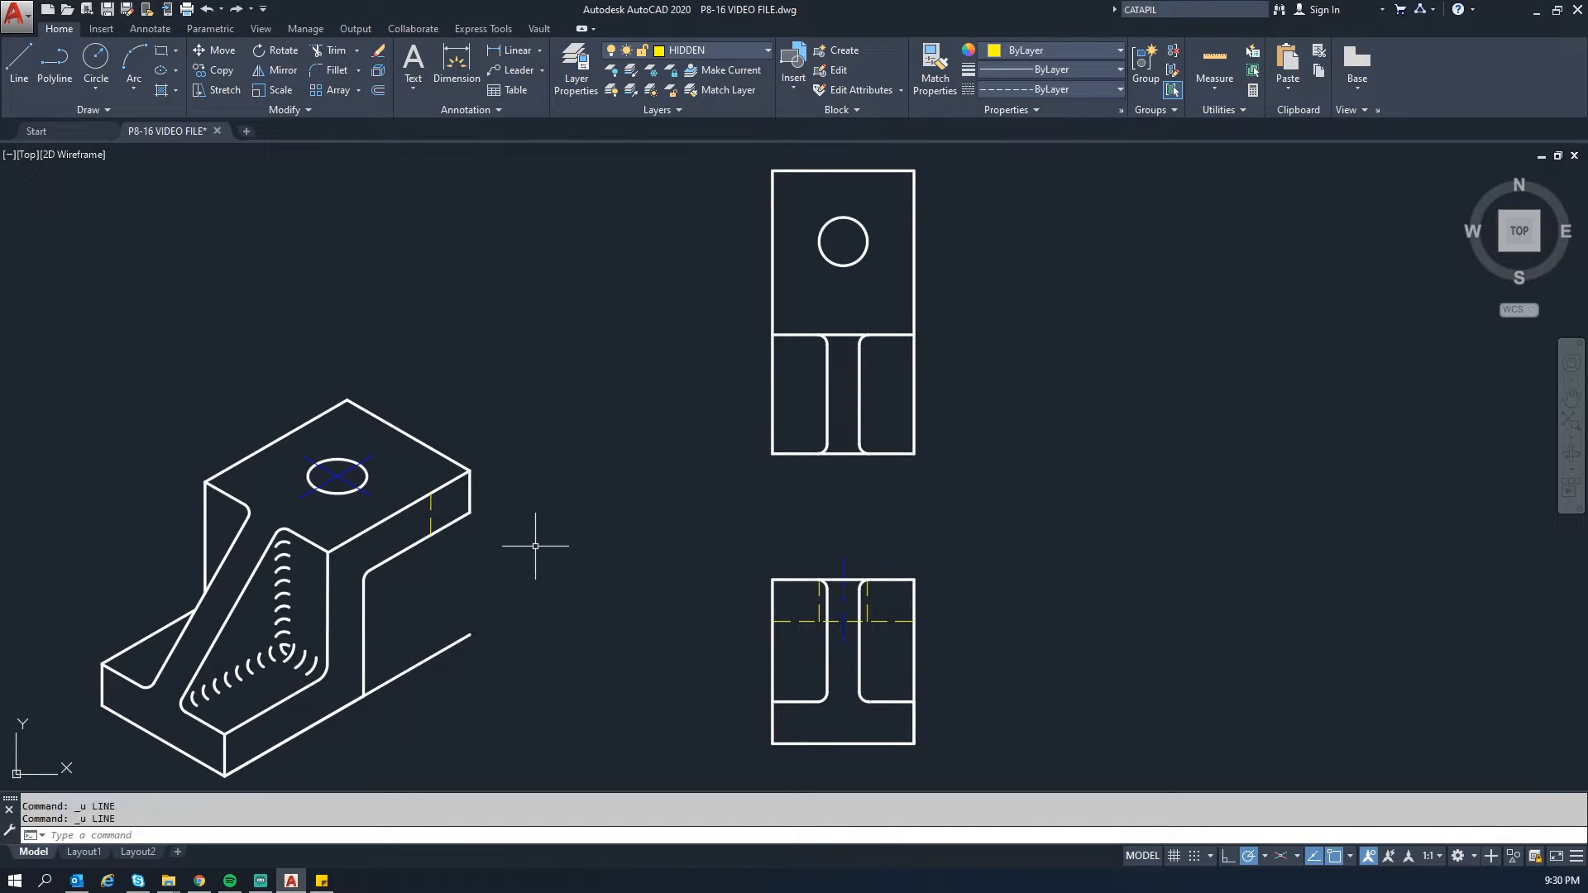
Step: Draw a 13-long vertical helper line up from the middle edge's level beside the top view, and continue with a horizontal hidden line across the view
type("l")
key("space")
left_click(738, 335)
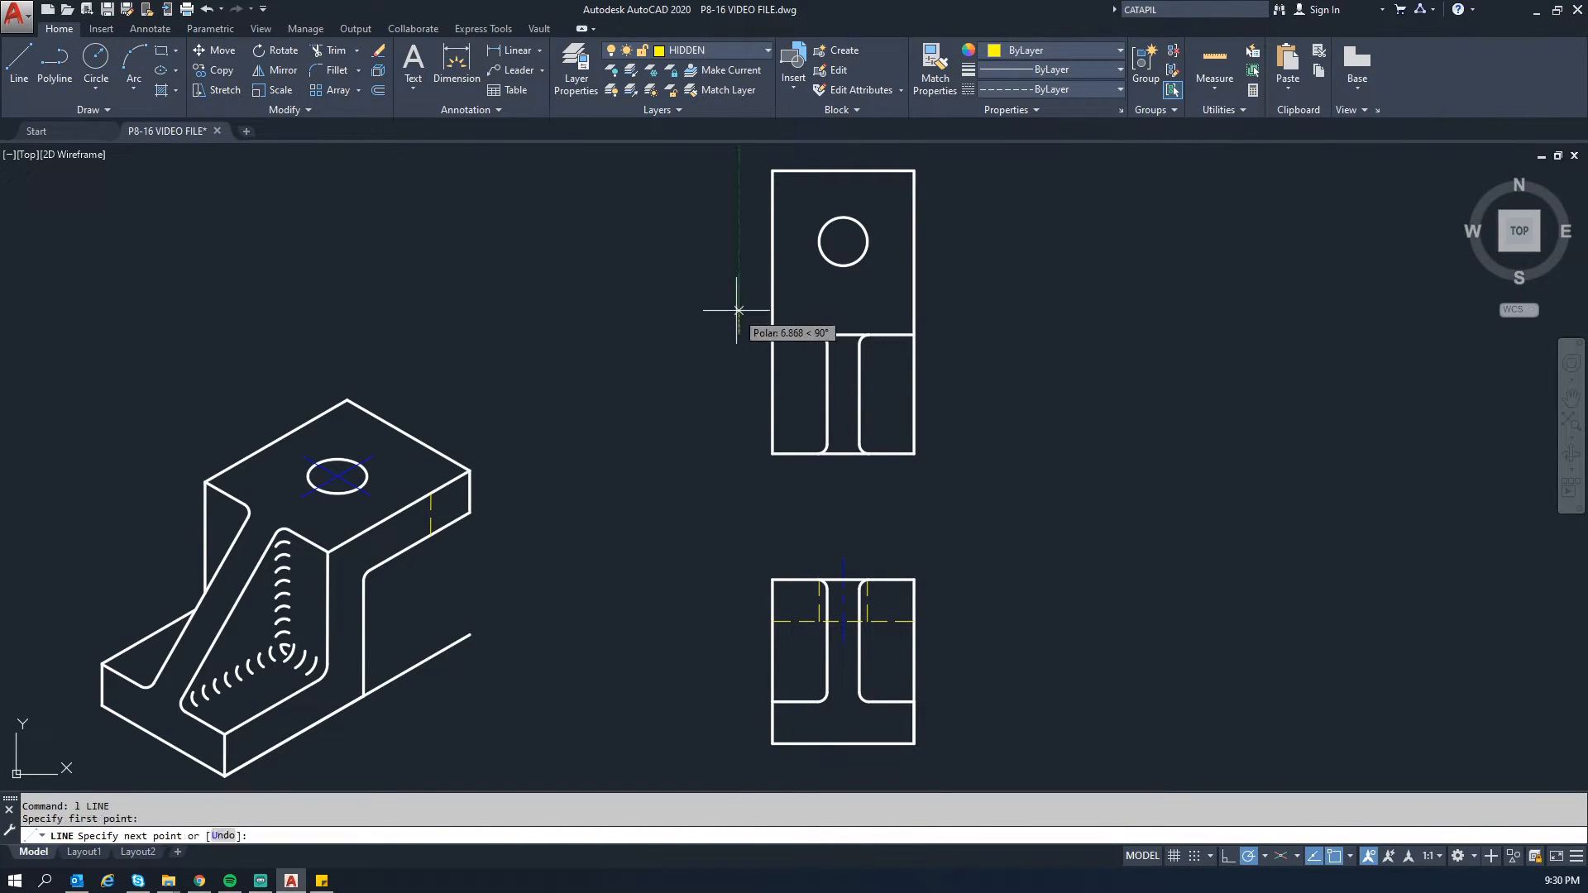
type("13")
key("Return")
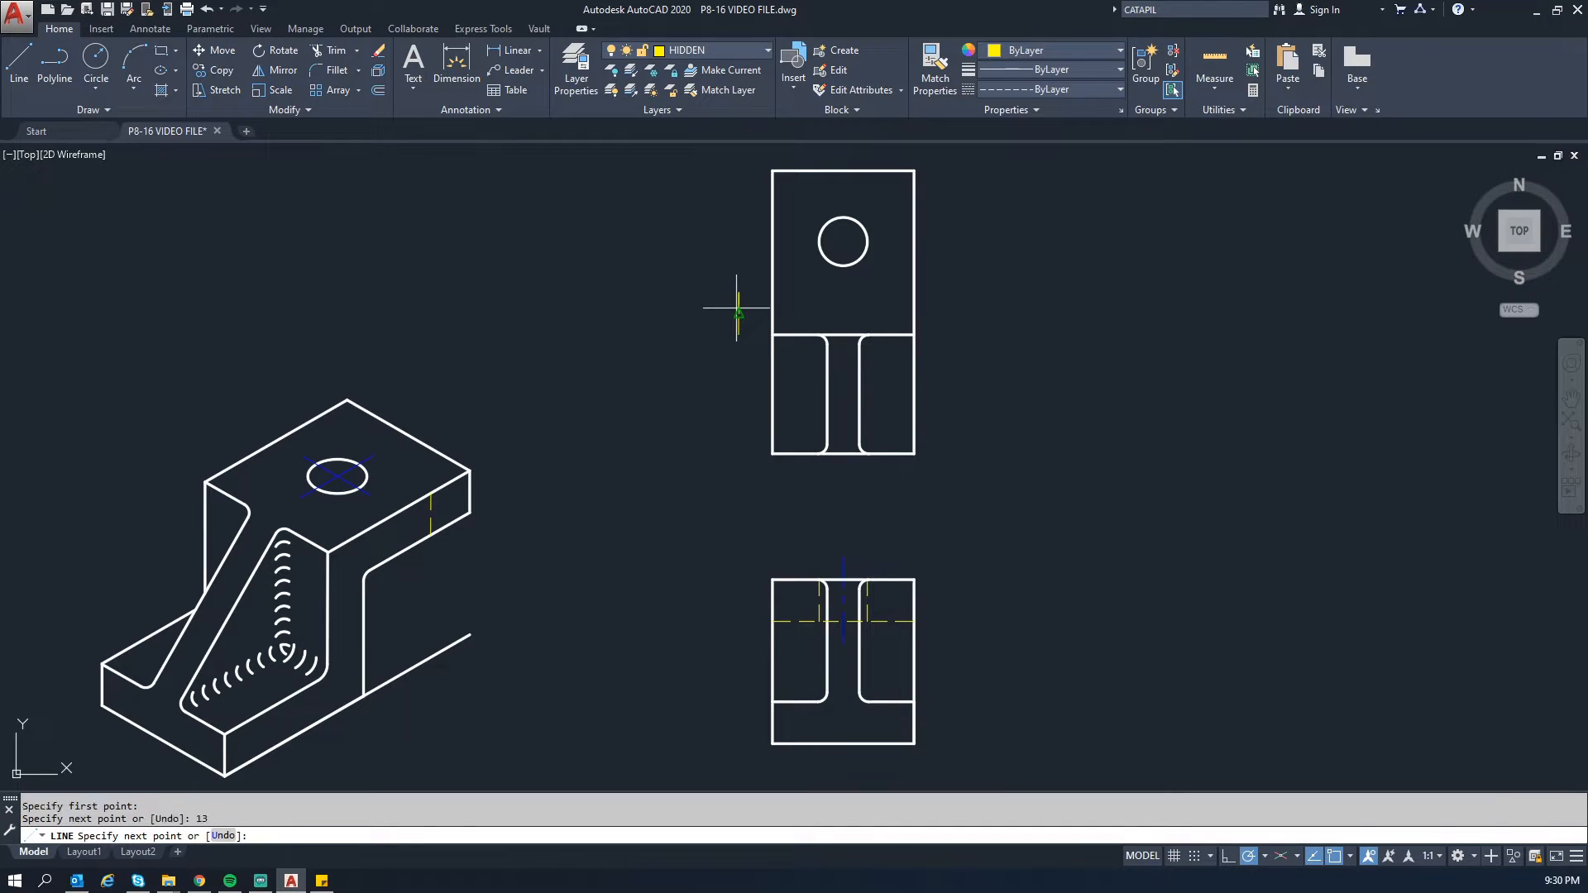
left_click(914, 292)
key("Escape")
key("Escape")
Step: Erase the two helper line pieces outside the top view's left side
left_click(756, 311)
left_click(700, 269)
key("Delete")
Step: Make CENTERLINE the current layer and add a center mark to the top view's hole
middle_click_drag(766, 240, 686, 376)
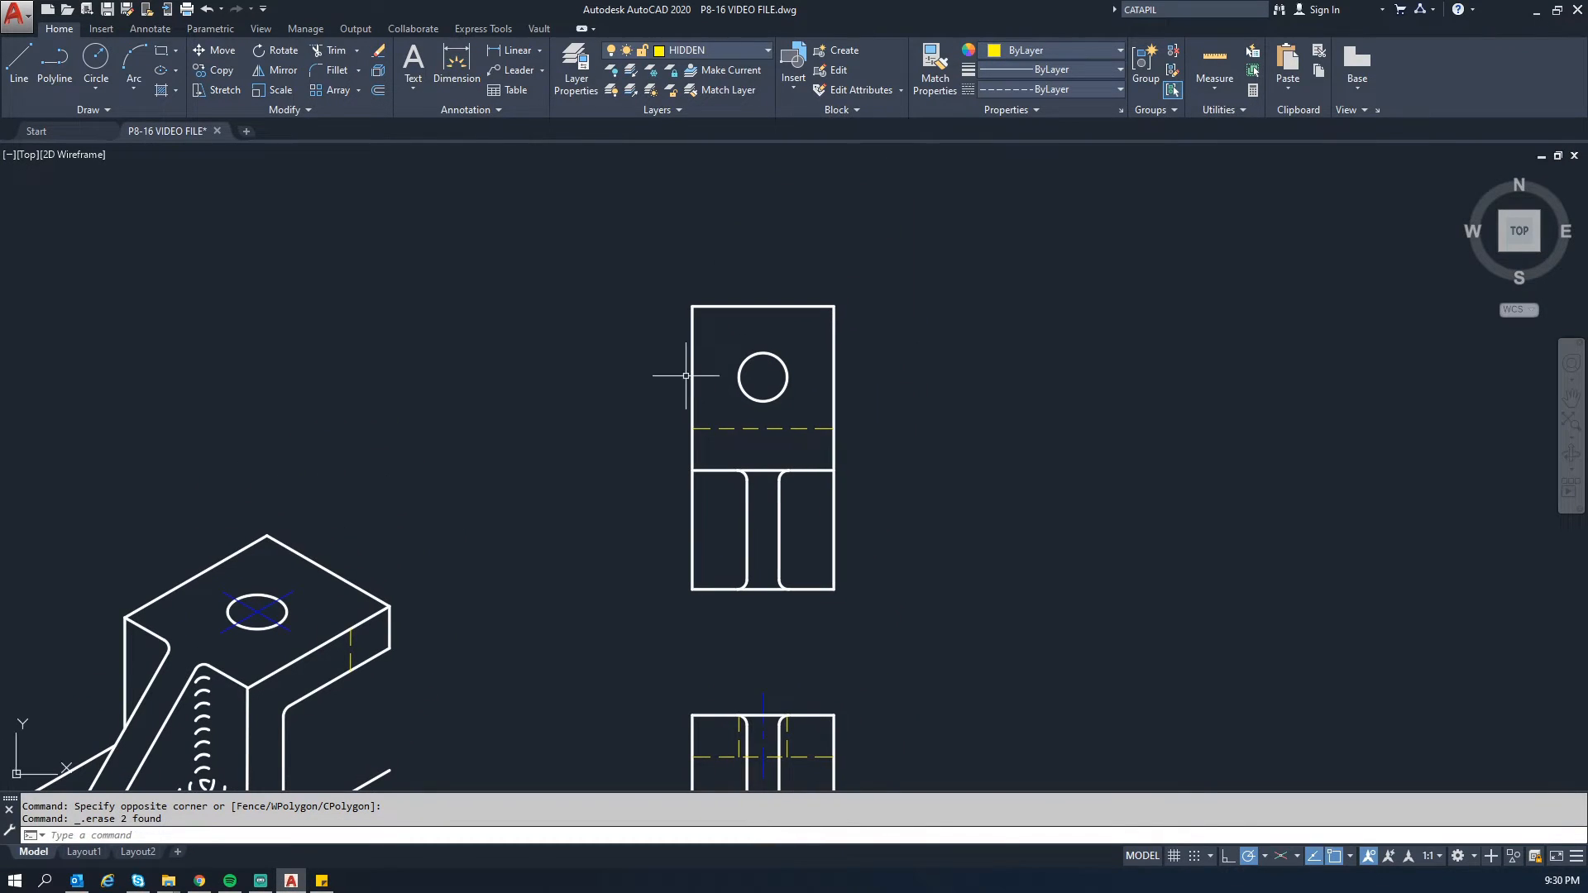
left_click(728, 49)
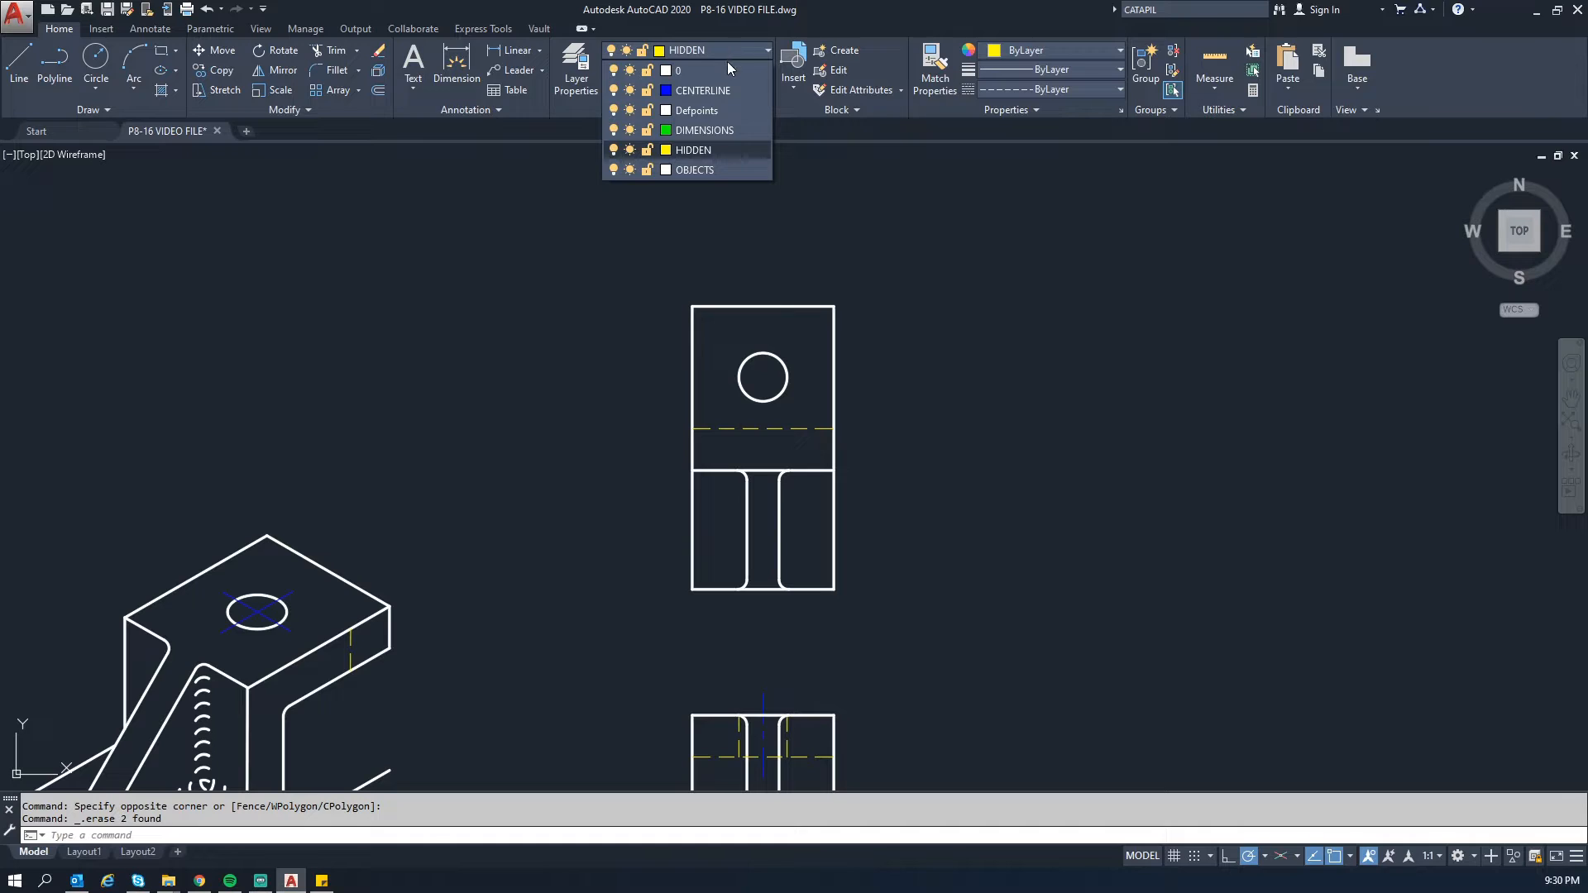
left_click(717, 91)
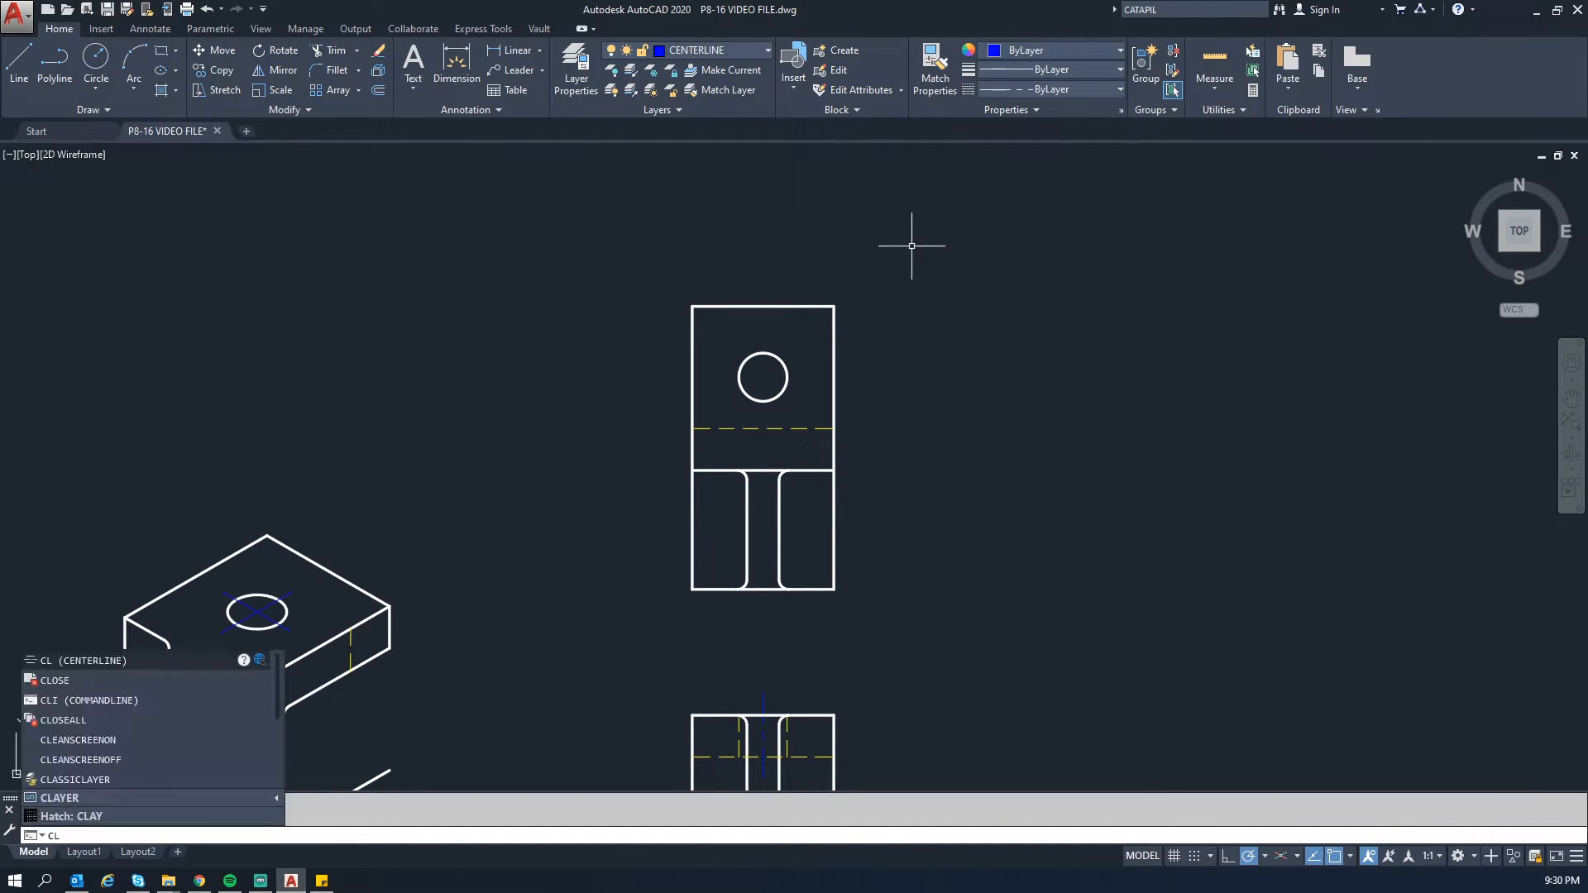
key("BackSpace")
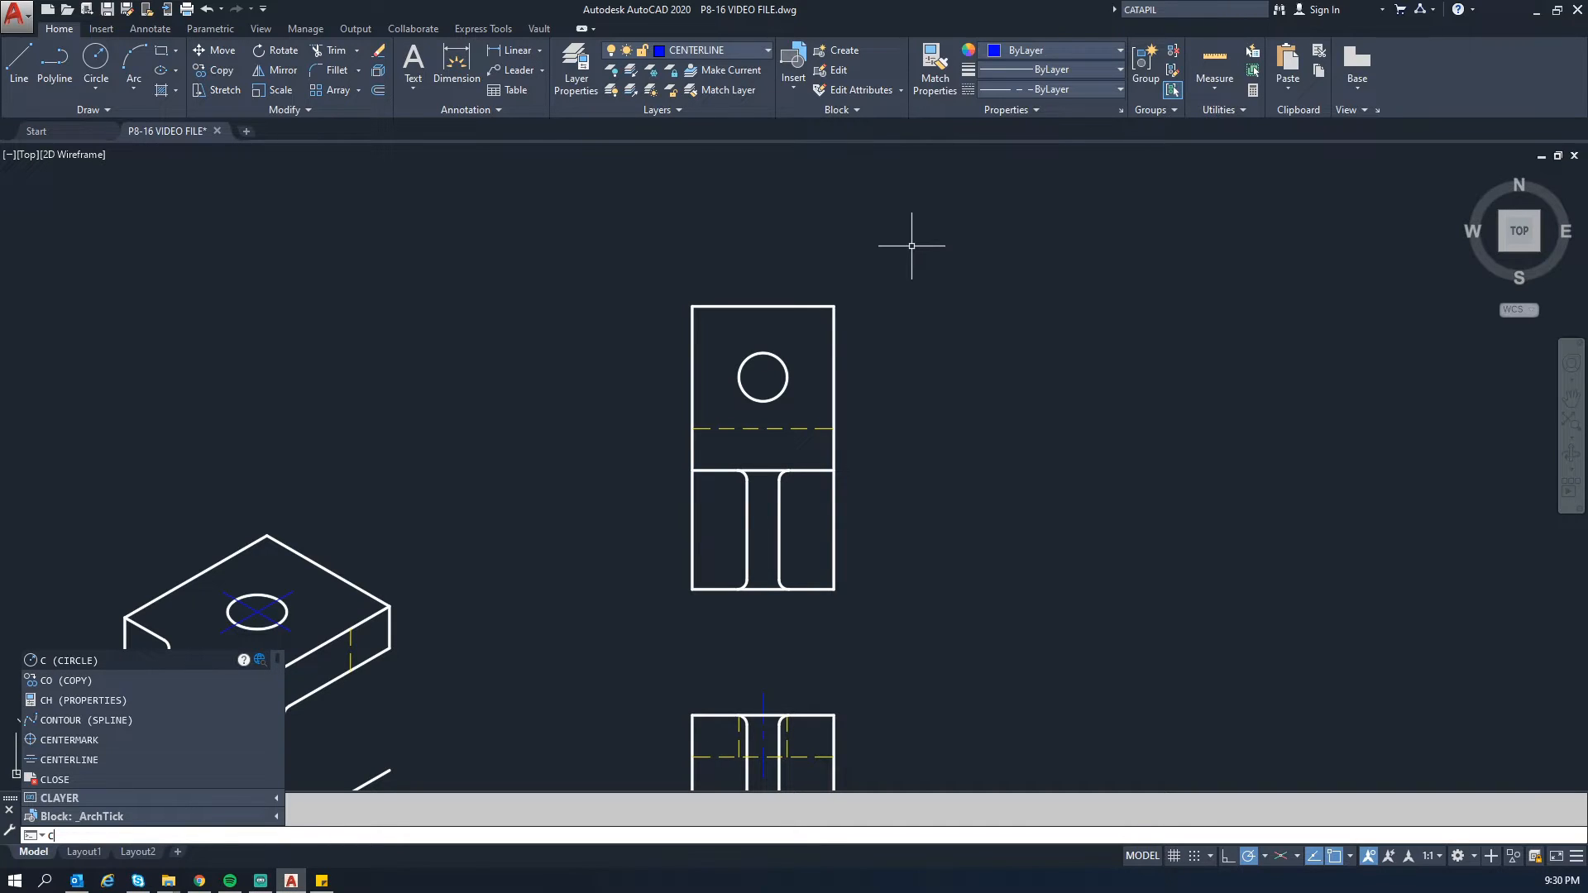
key("Return")
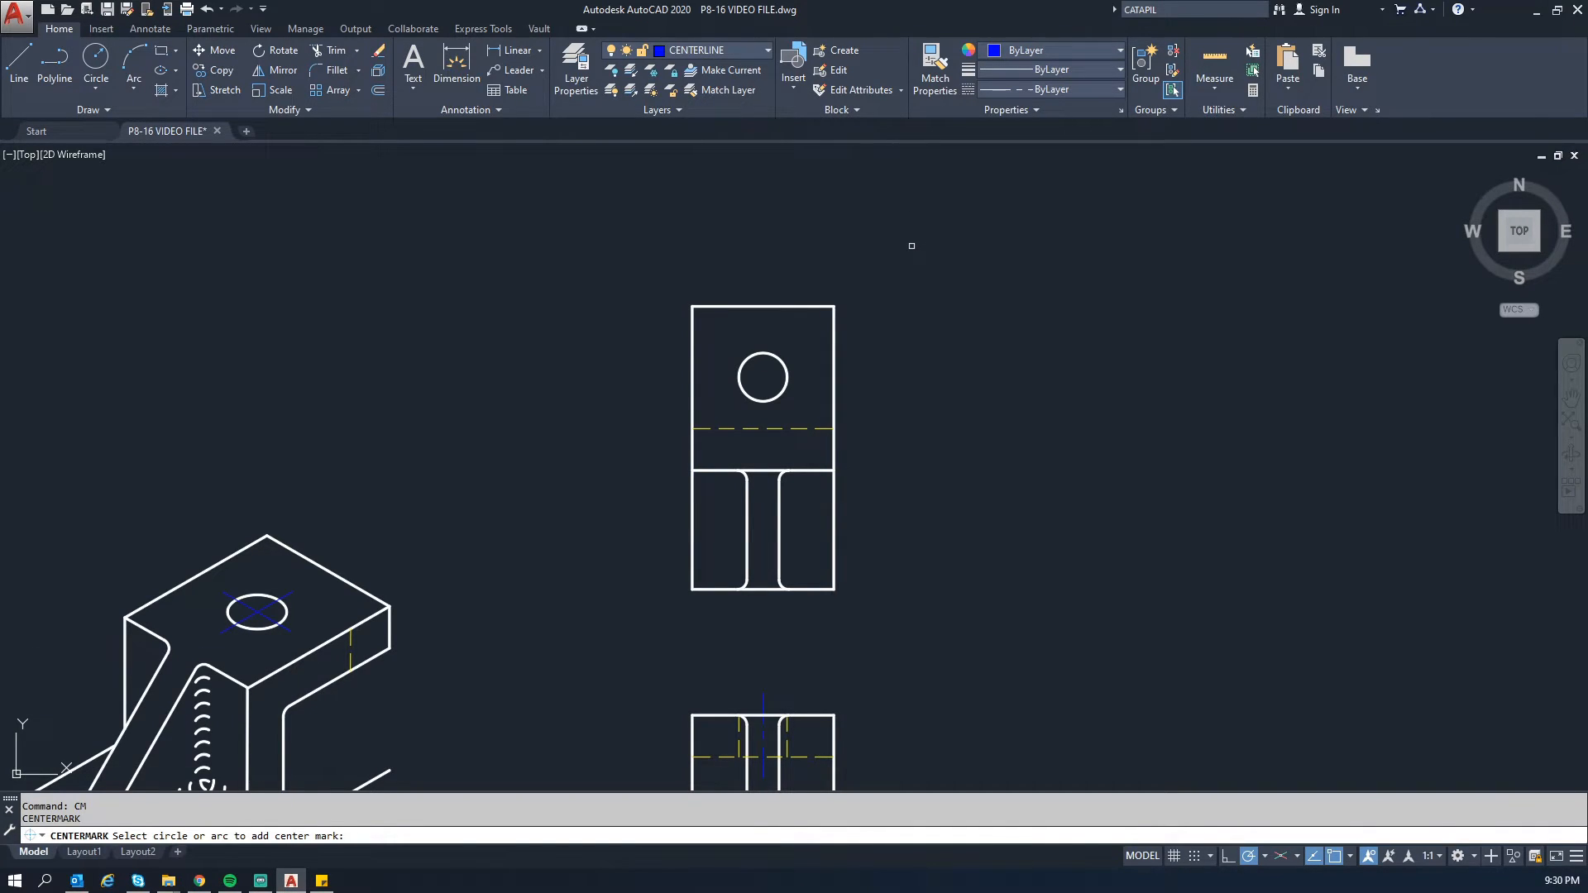
left_click(781, 361)
key("Escape")
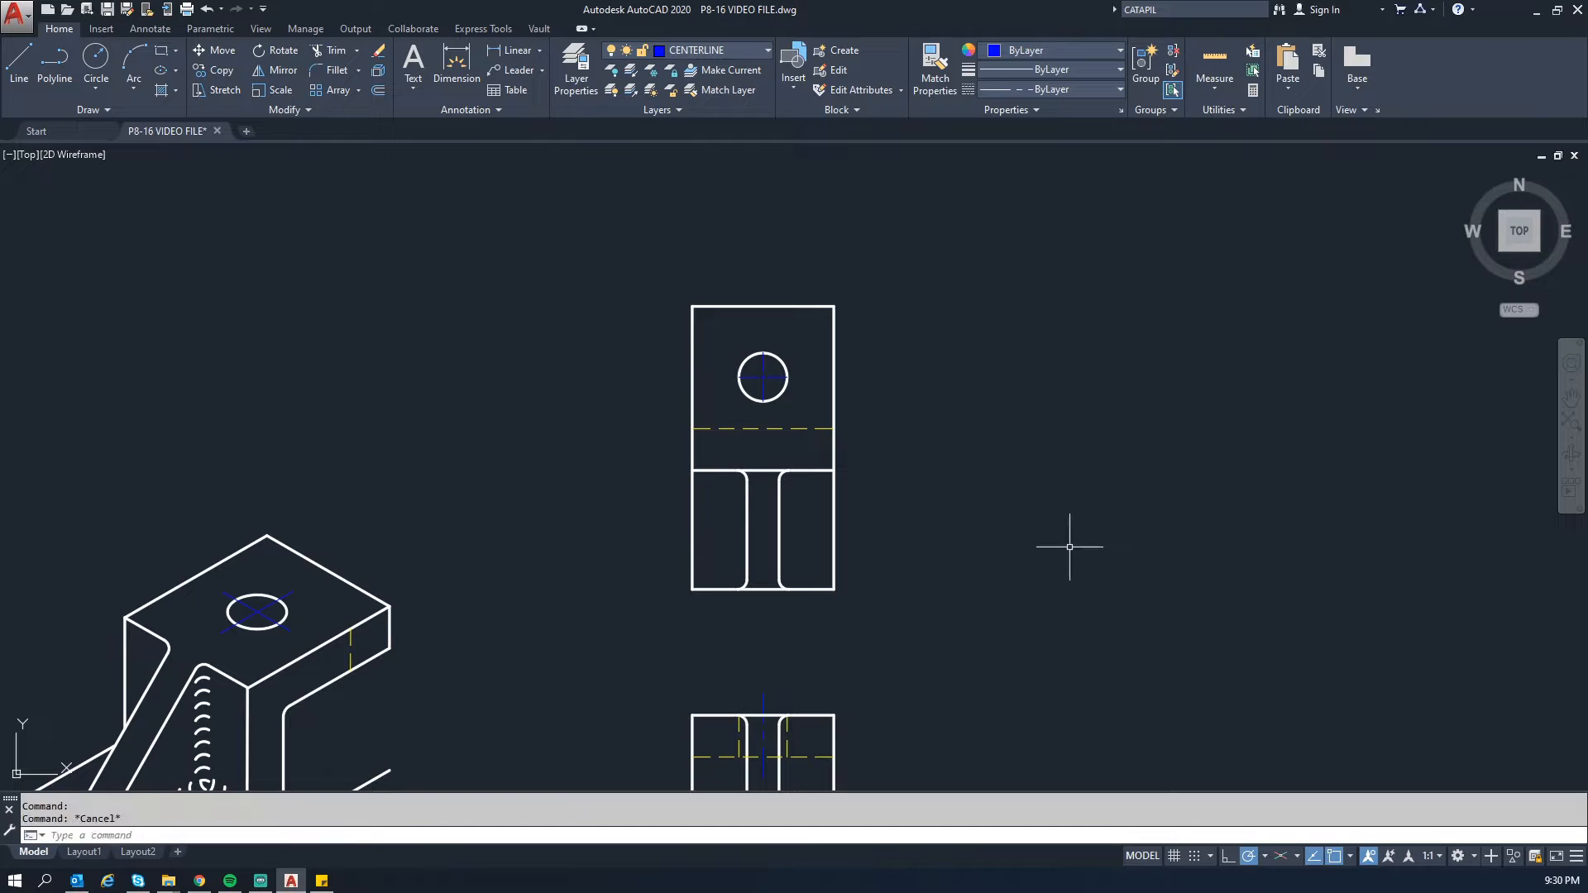
Step: Draw a viewing-direction arrow from lines at the isometric view's lower right, pointing up and left toward the part
scroll(986, 449, "down", 1)
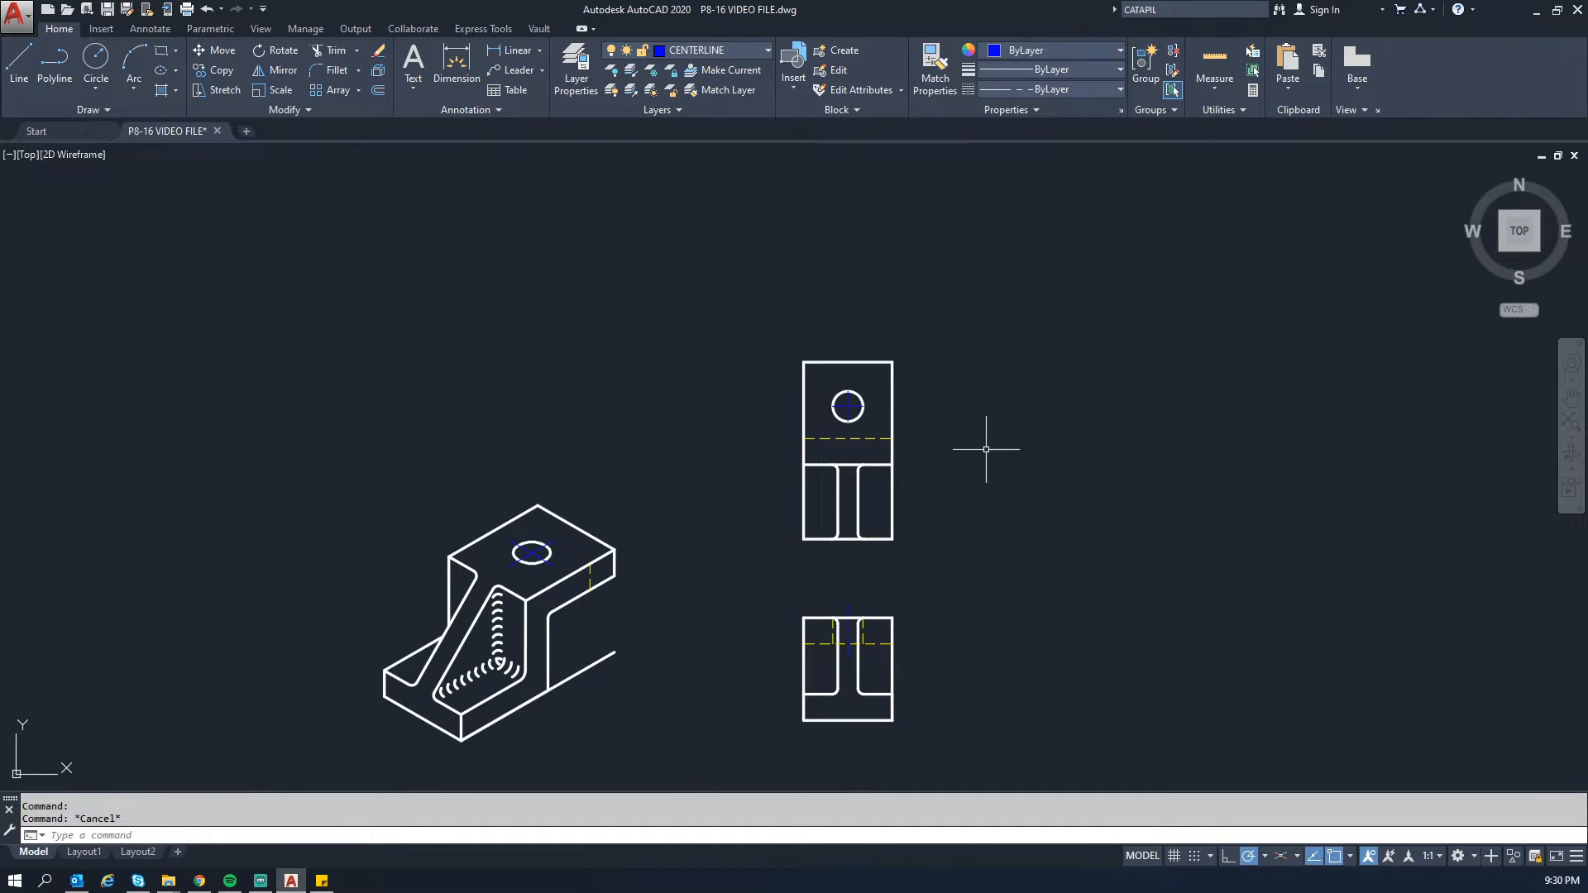
middle_click_drag(986, 449, 823, 356)
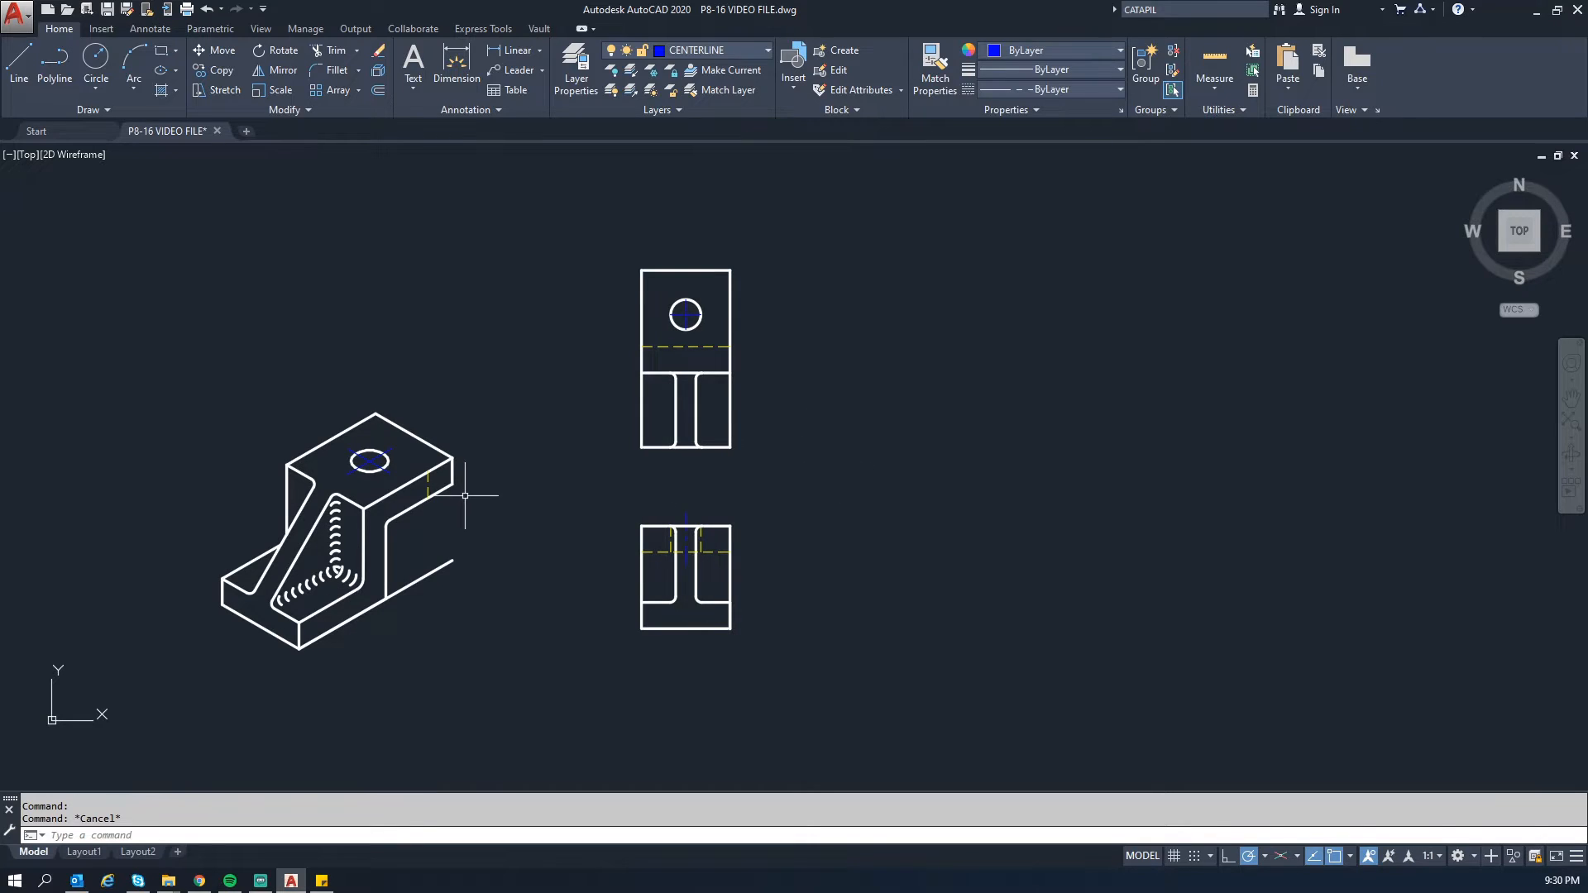
type("l")
key("Return")
left_click(550, 670)
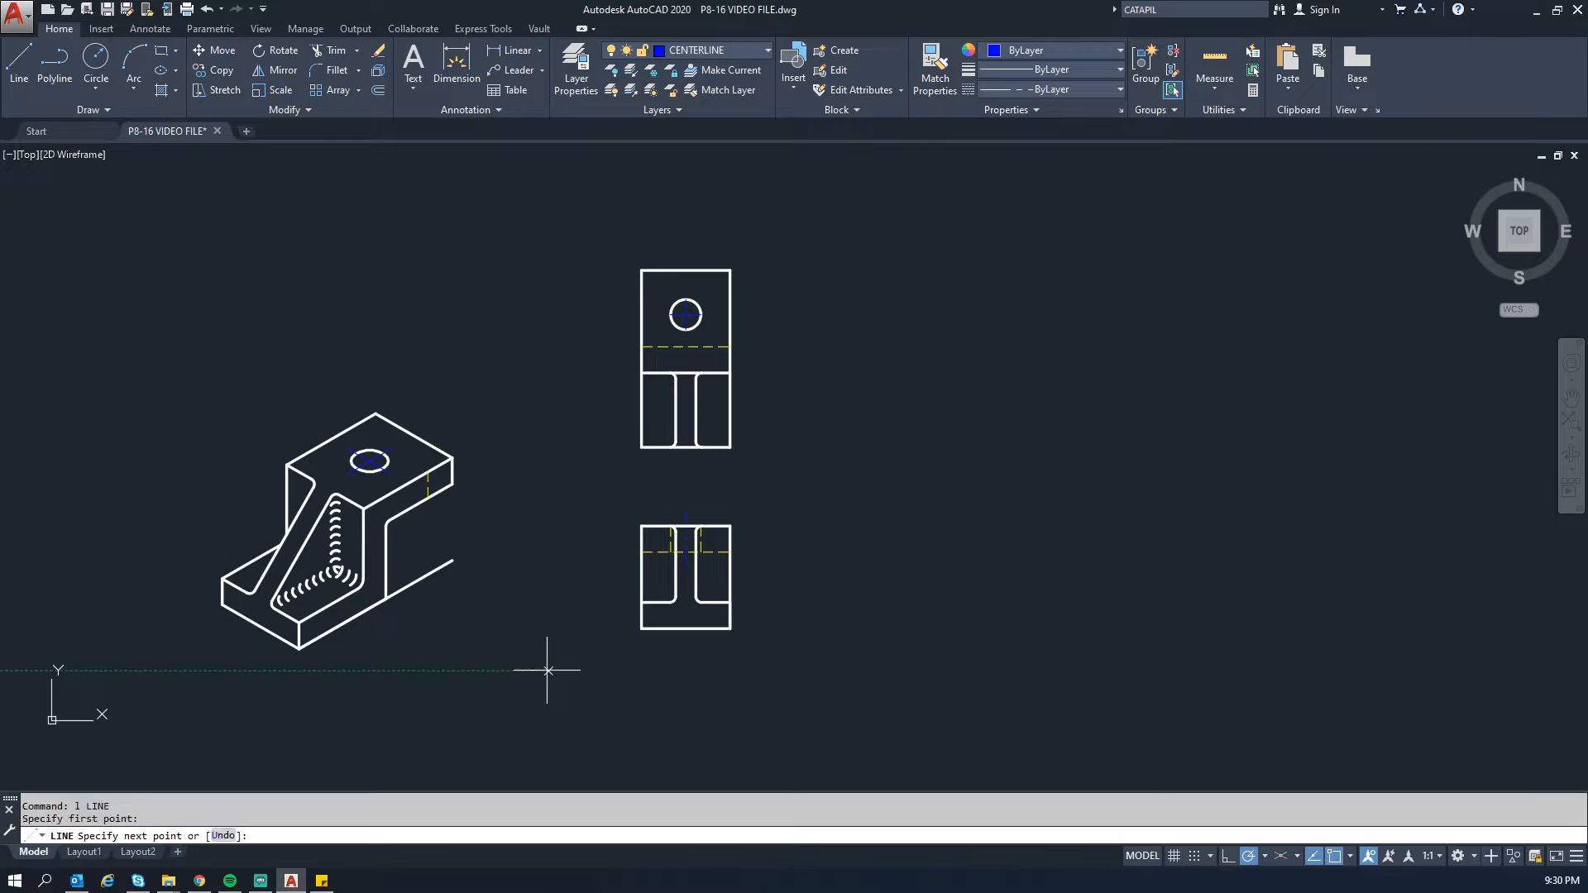
key("Escape")
key("Return")
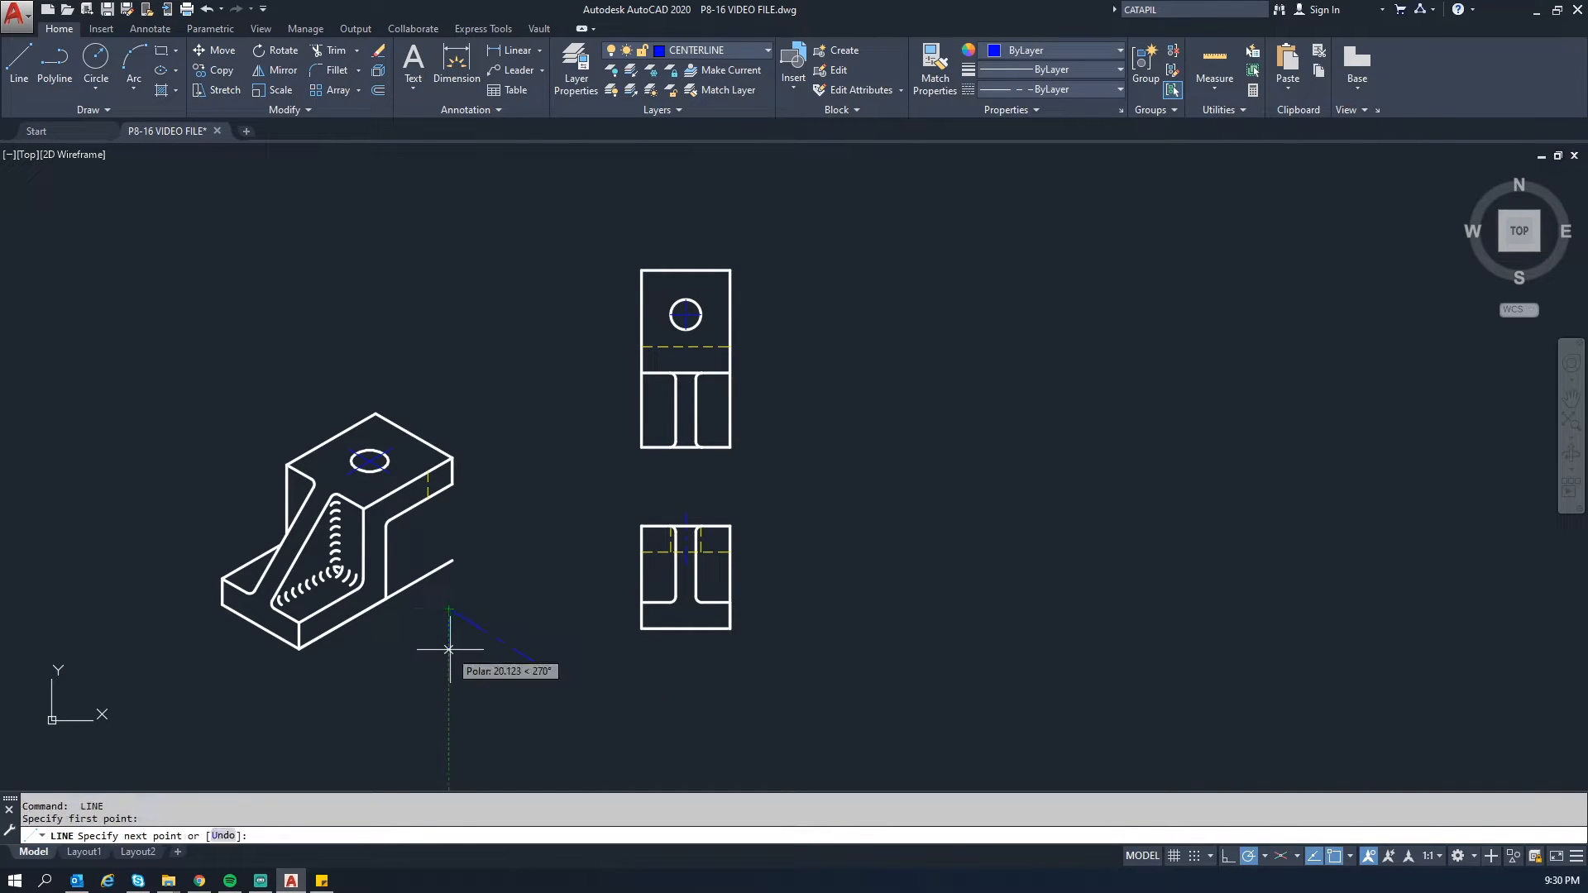
left_click(448, 610)
key("Escape")
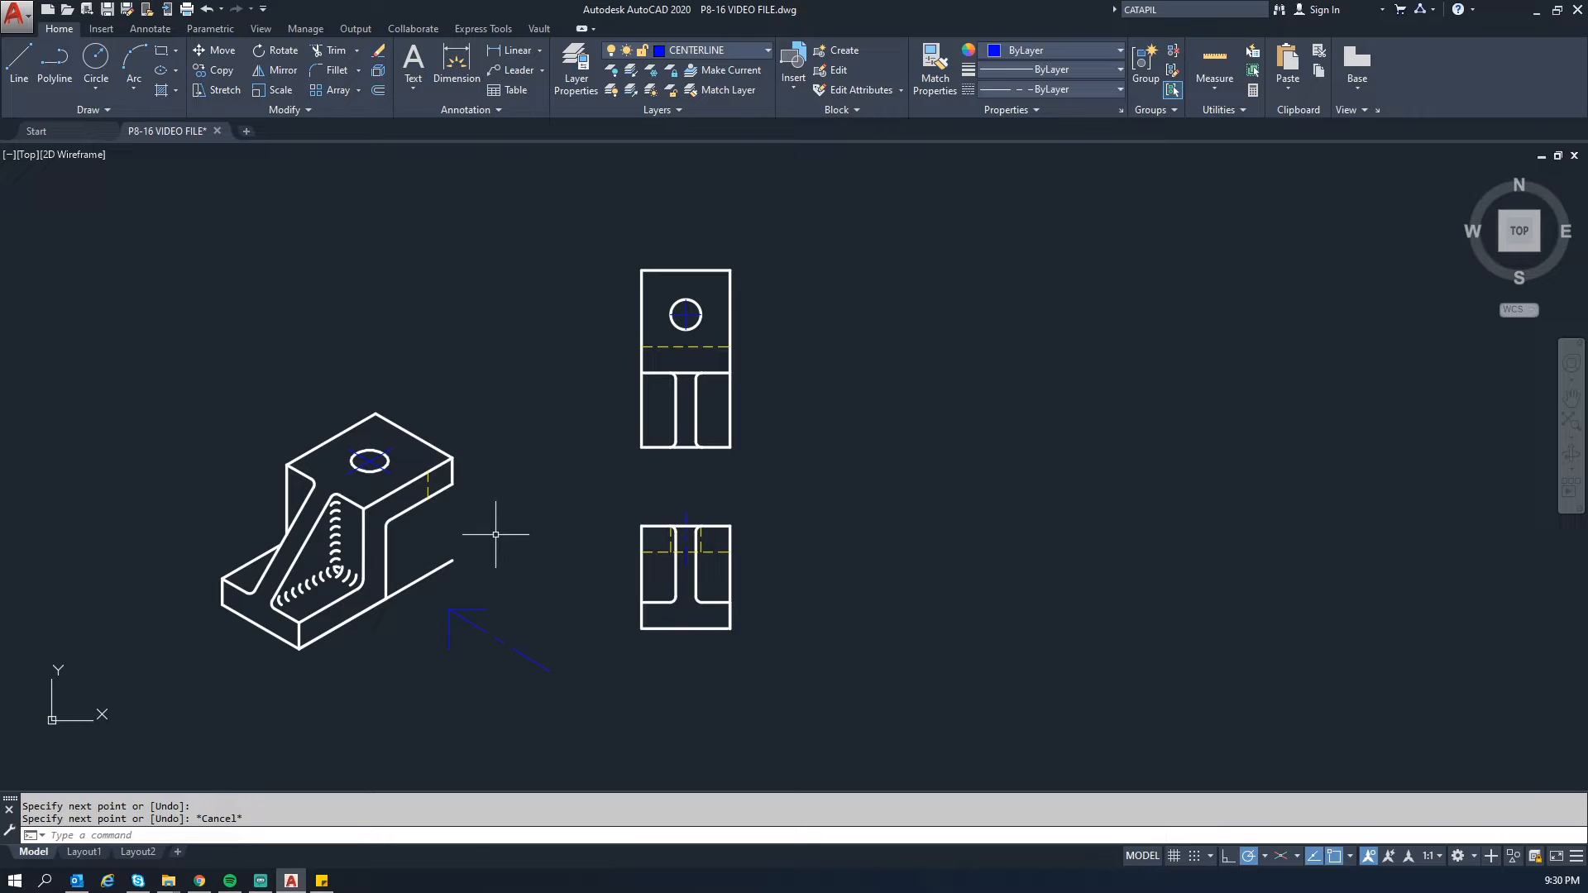
Step: Erase the leftover slanted line and the dashed vertical hidden line on the right of the isometric view
left_click(480, 567)
left_click(434, 542)
key("Delete")
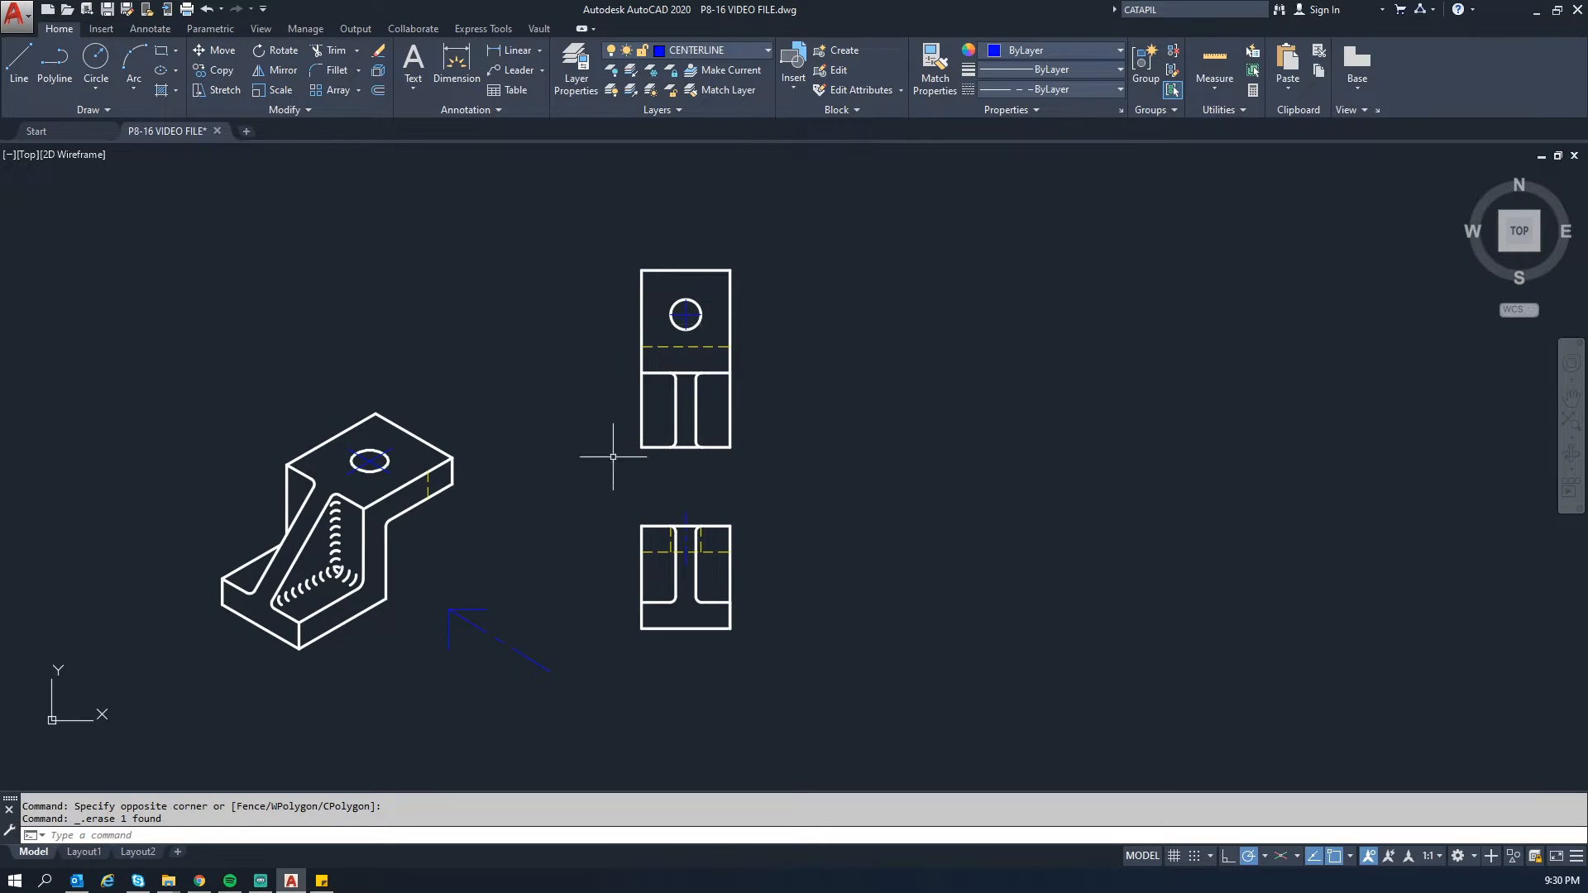
left_click(428, 483)
key("Delete")
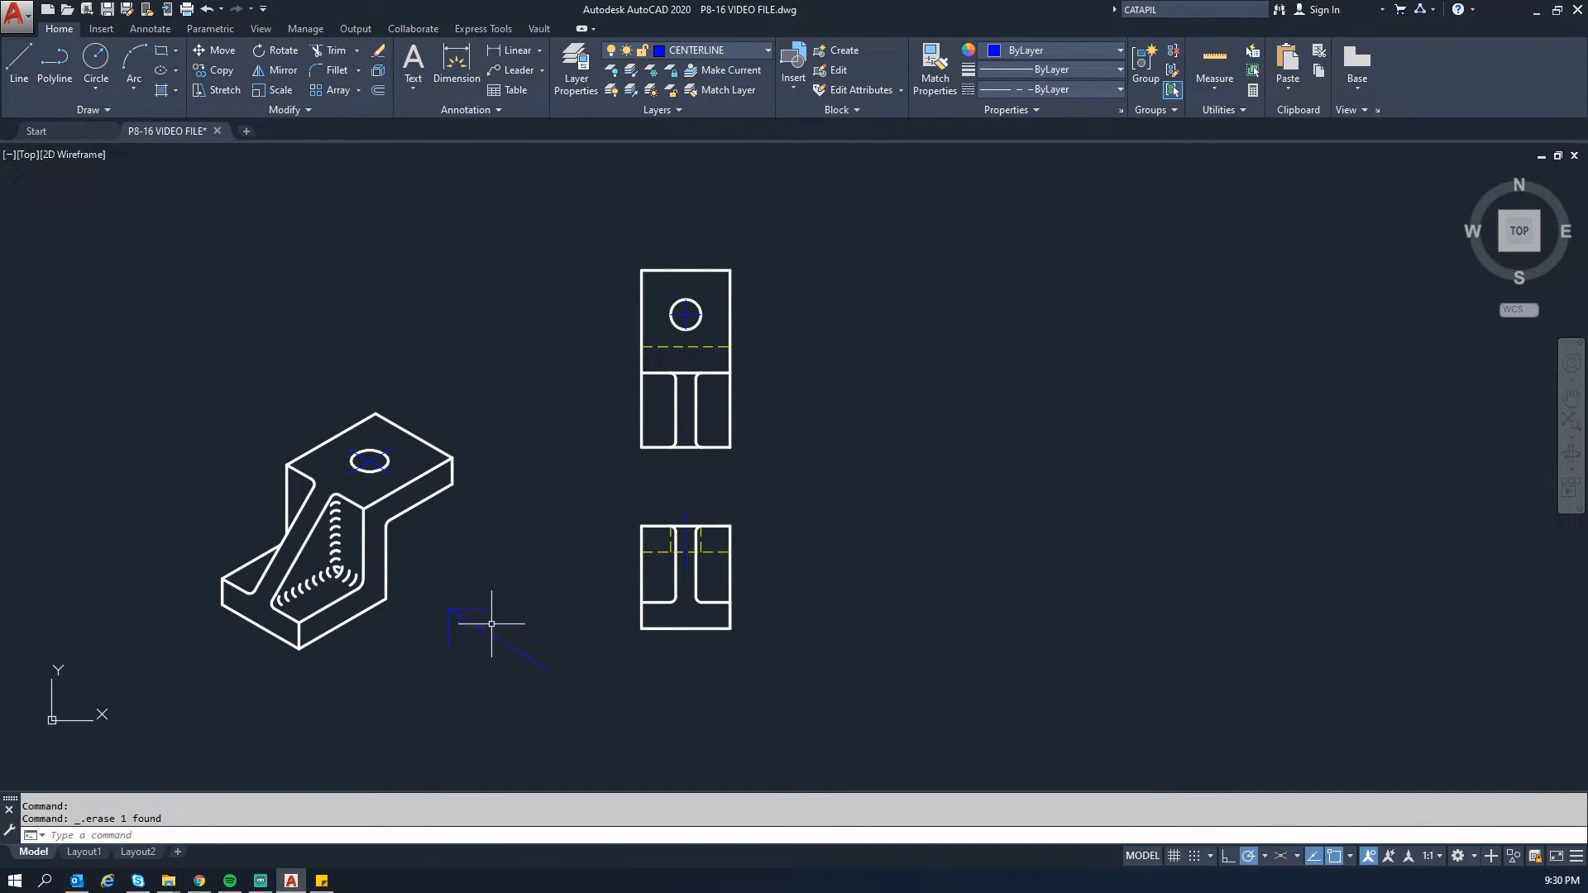
Step: On the OBJECTS layer, draw long horizontal projection lines rightward from the front view's upper-right and lower-right corners
middle_click_drag(1010, 493, 859, 412)
left_click(734, 50)
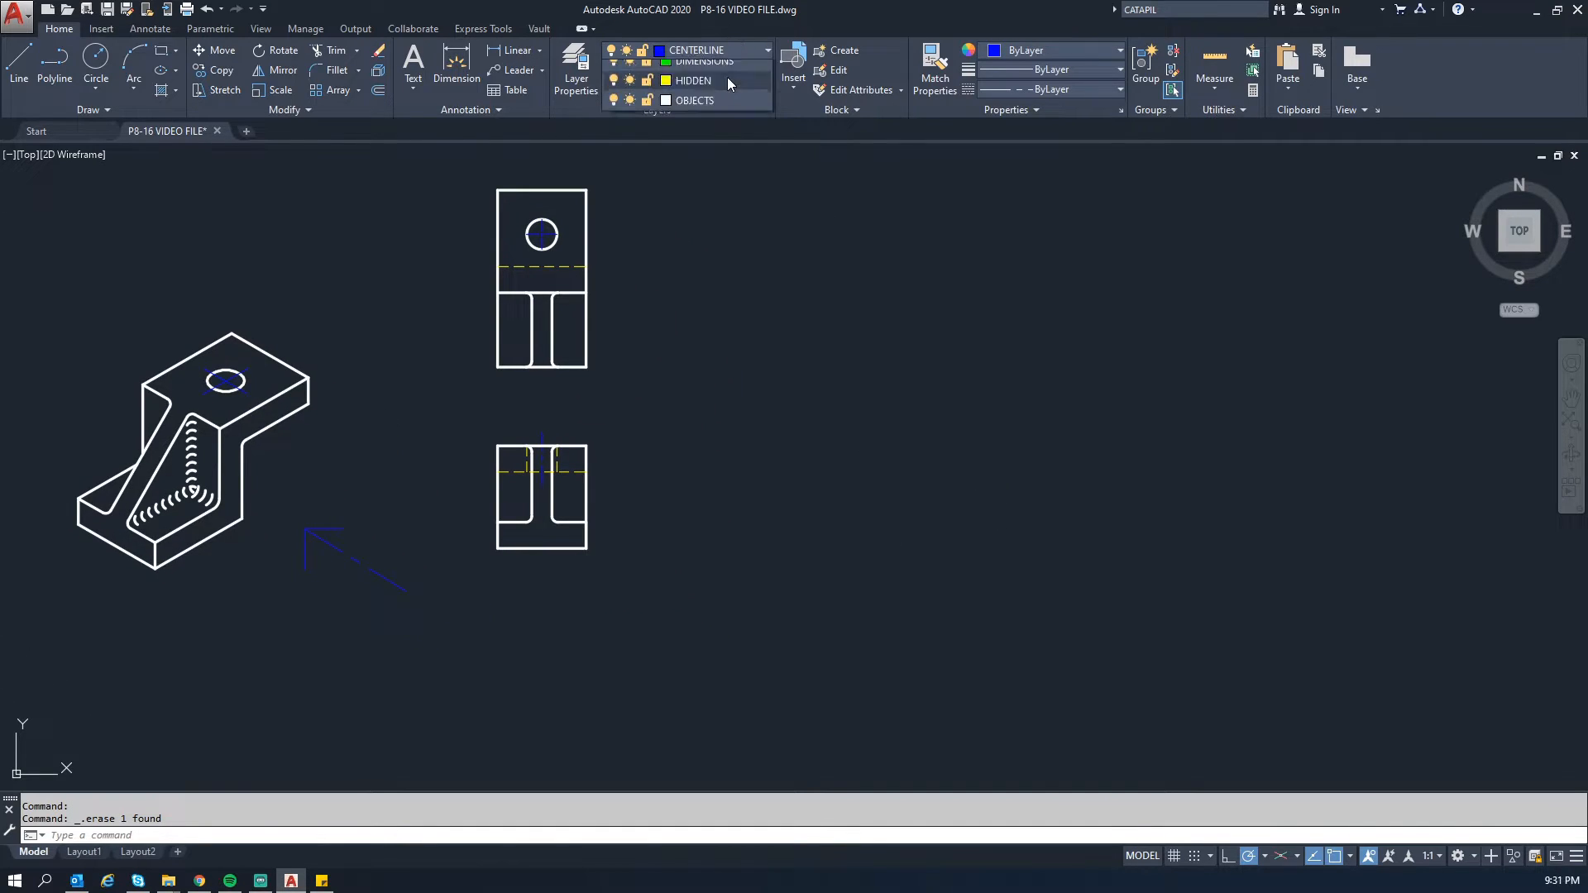
left_click(702, 171)
type("l")
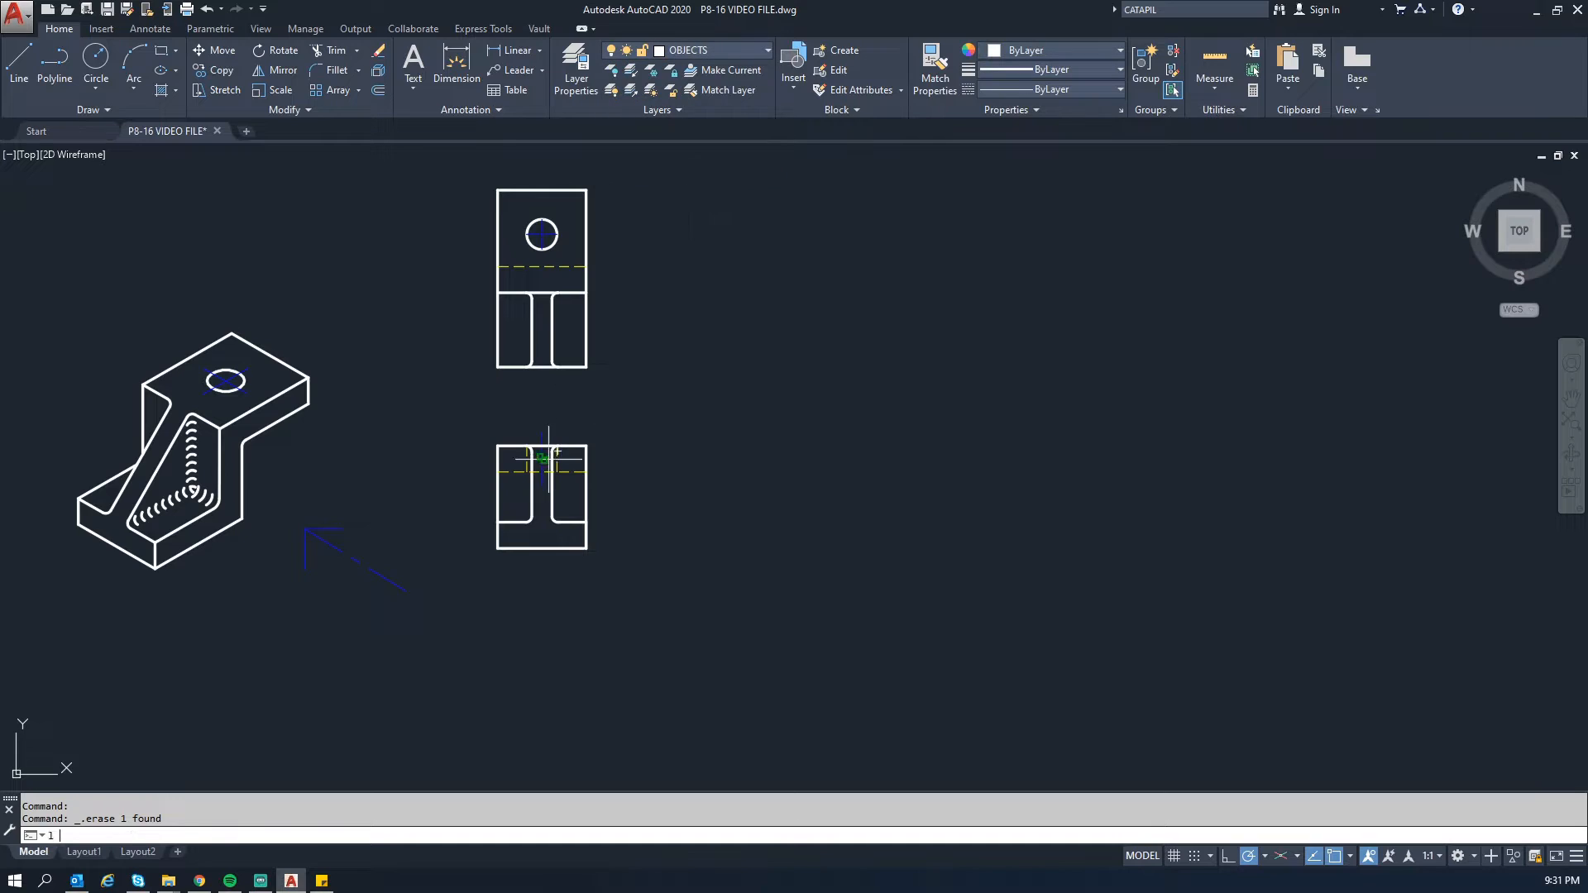
key("Return")
left_click(586, 445)
left_click(1195, 445)
key("Escape")
key("Return")
left_click(587, 548)
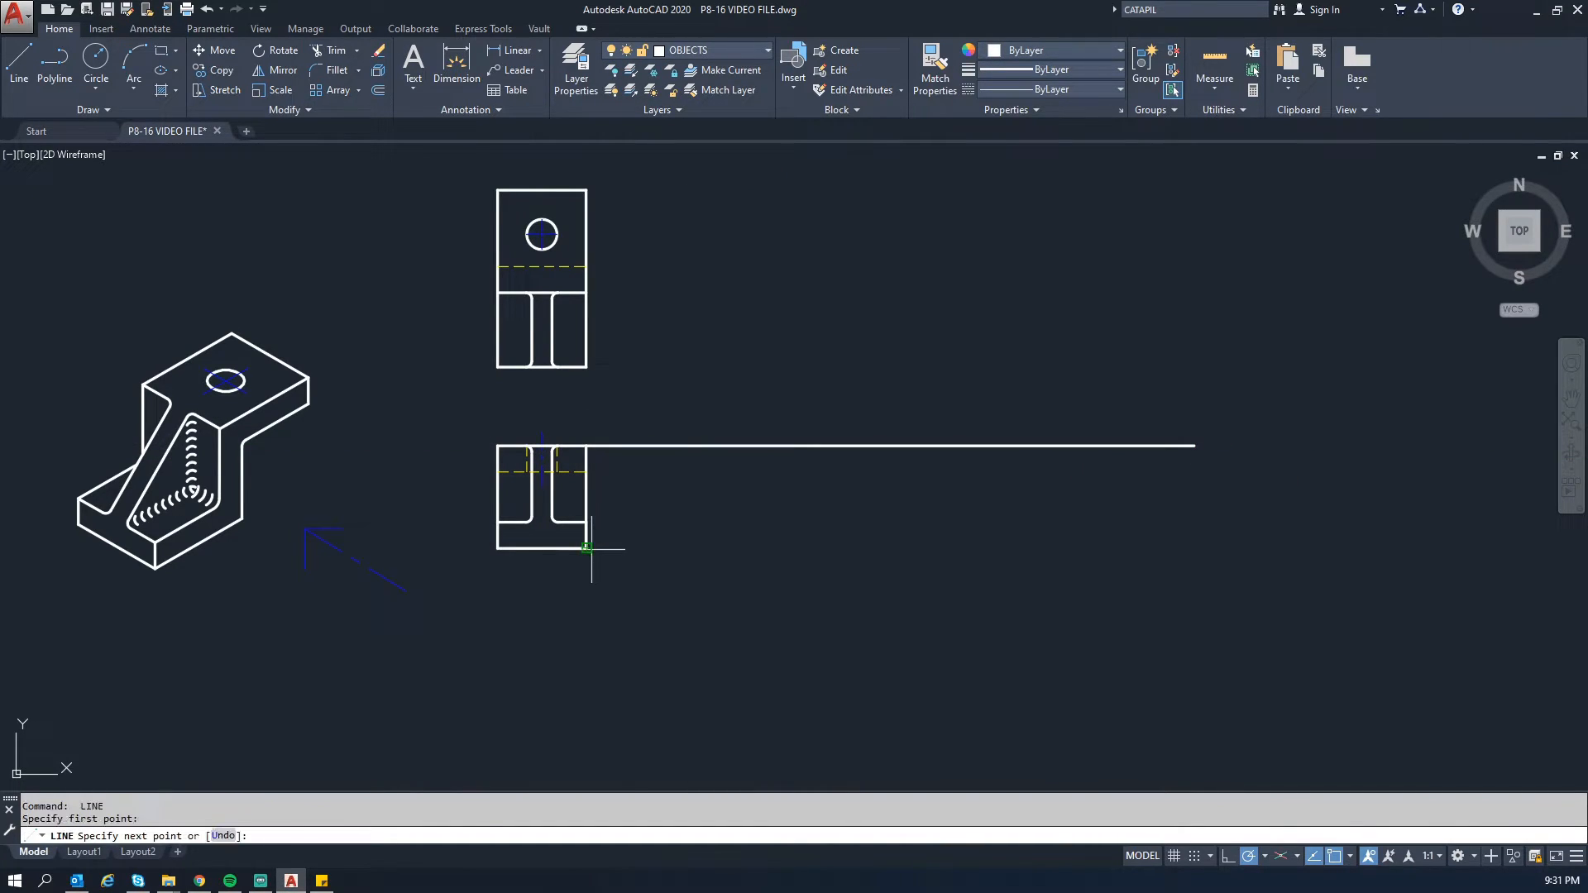
left_click(1195, 548)
key("Escape")
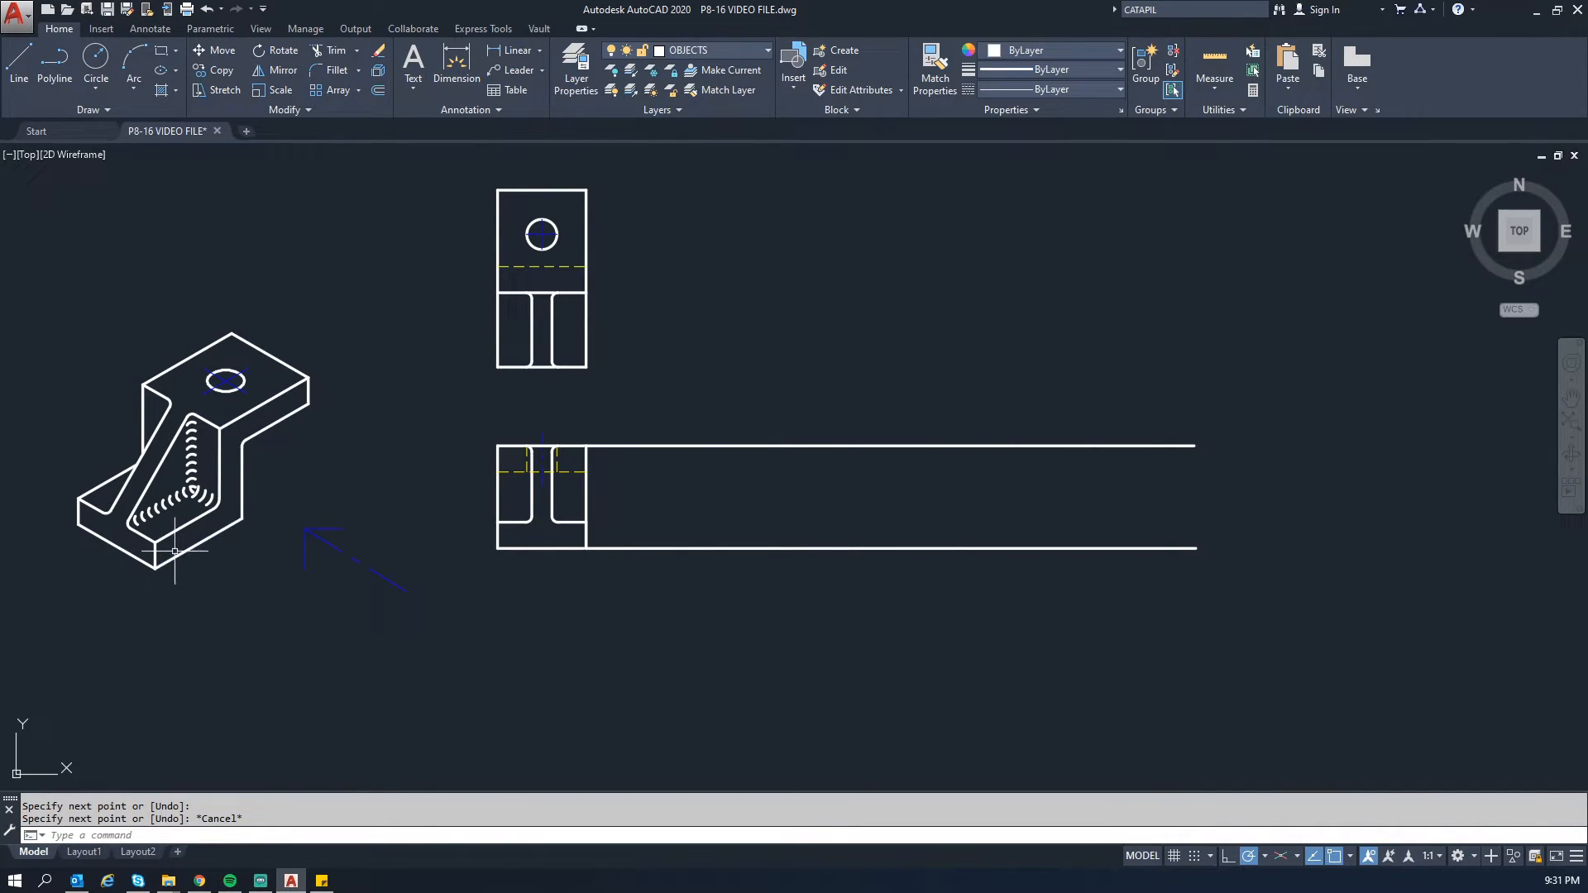
type("l")
key("Return")
left_click(155, 568)
key("Escape")
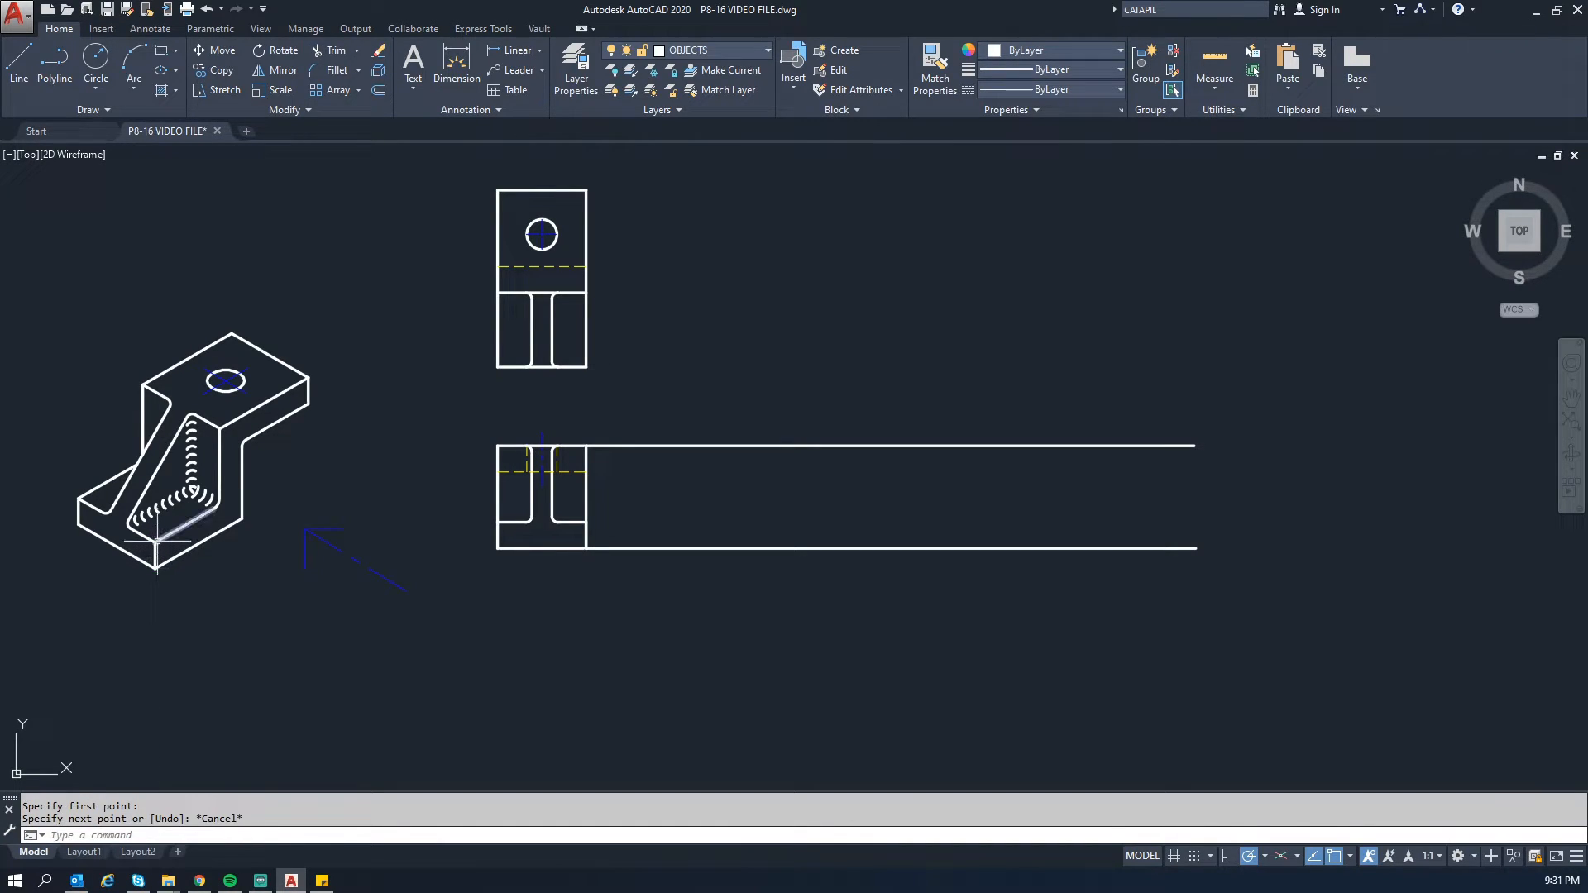
left_click(154, 552)
key("Escape")
Step: Draw a 13-long vertical line up from the lower projection line right of the front view, and erase that projection line
type("l")
key("Return")
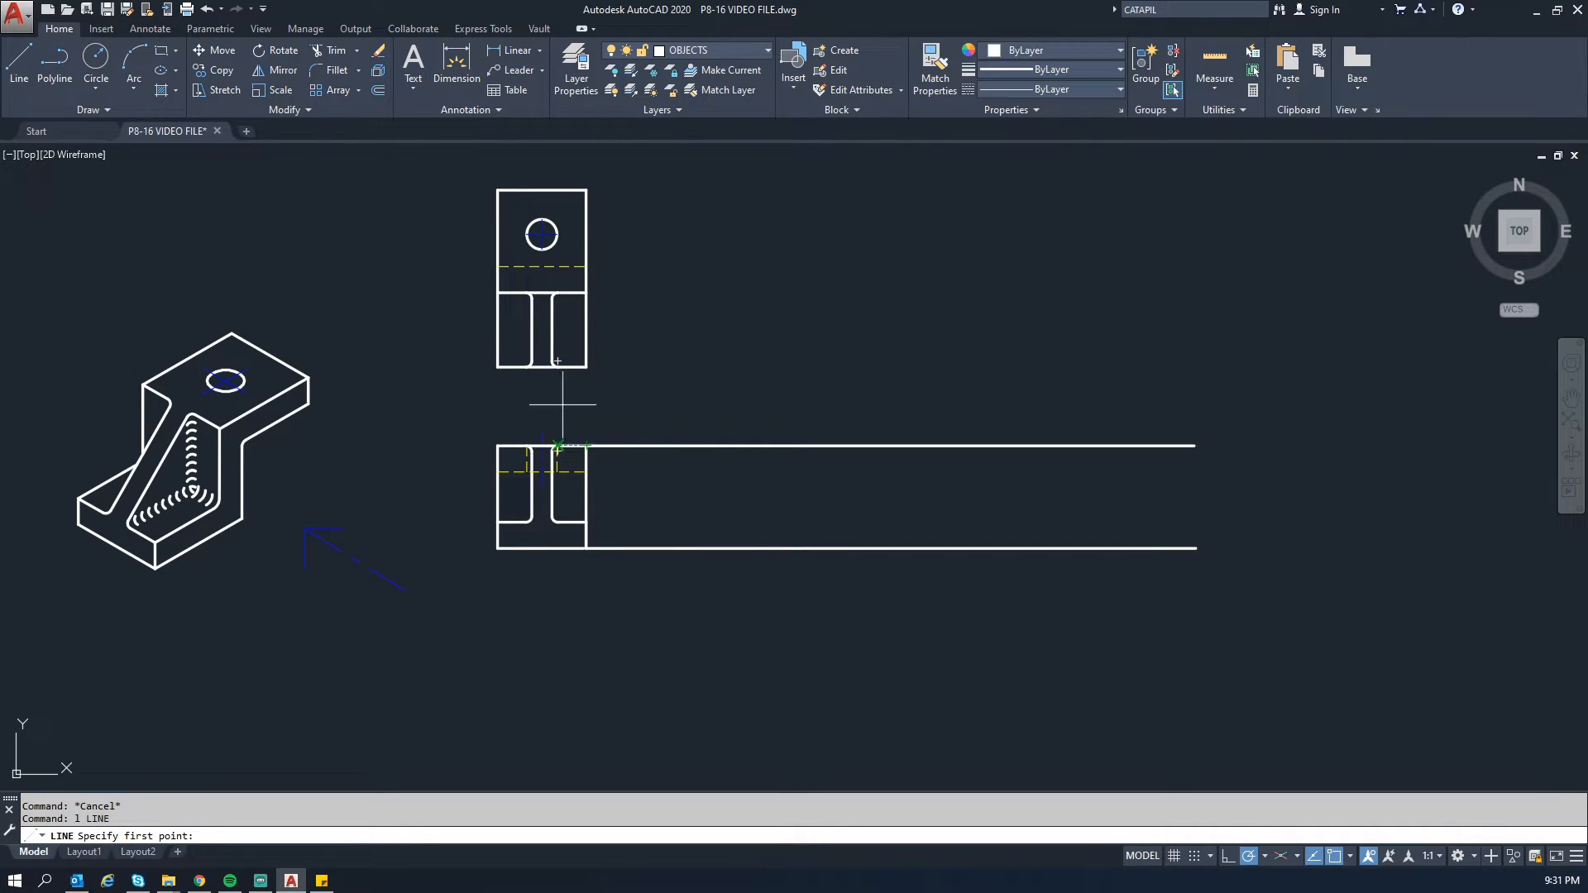
left_click(685, 549)
key("Return")
key("Escape")
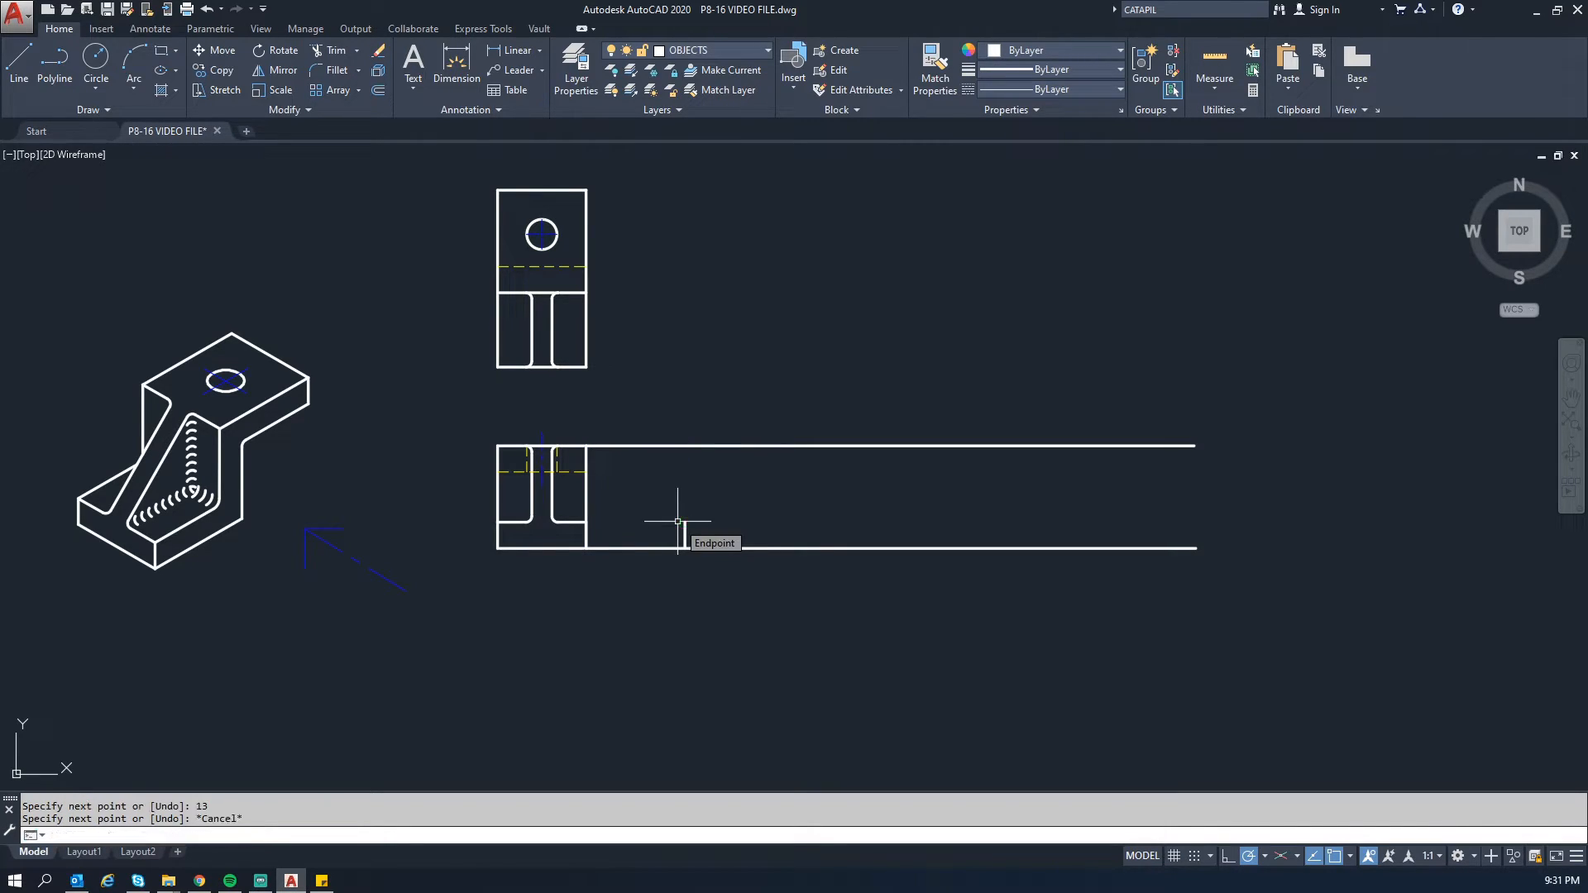
left_click(675, 547)
key("Delete")
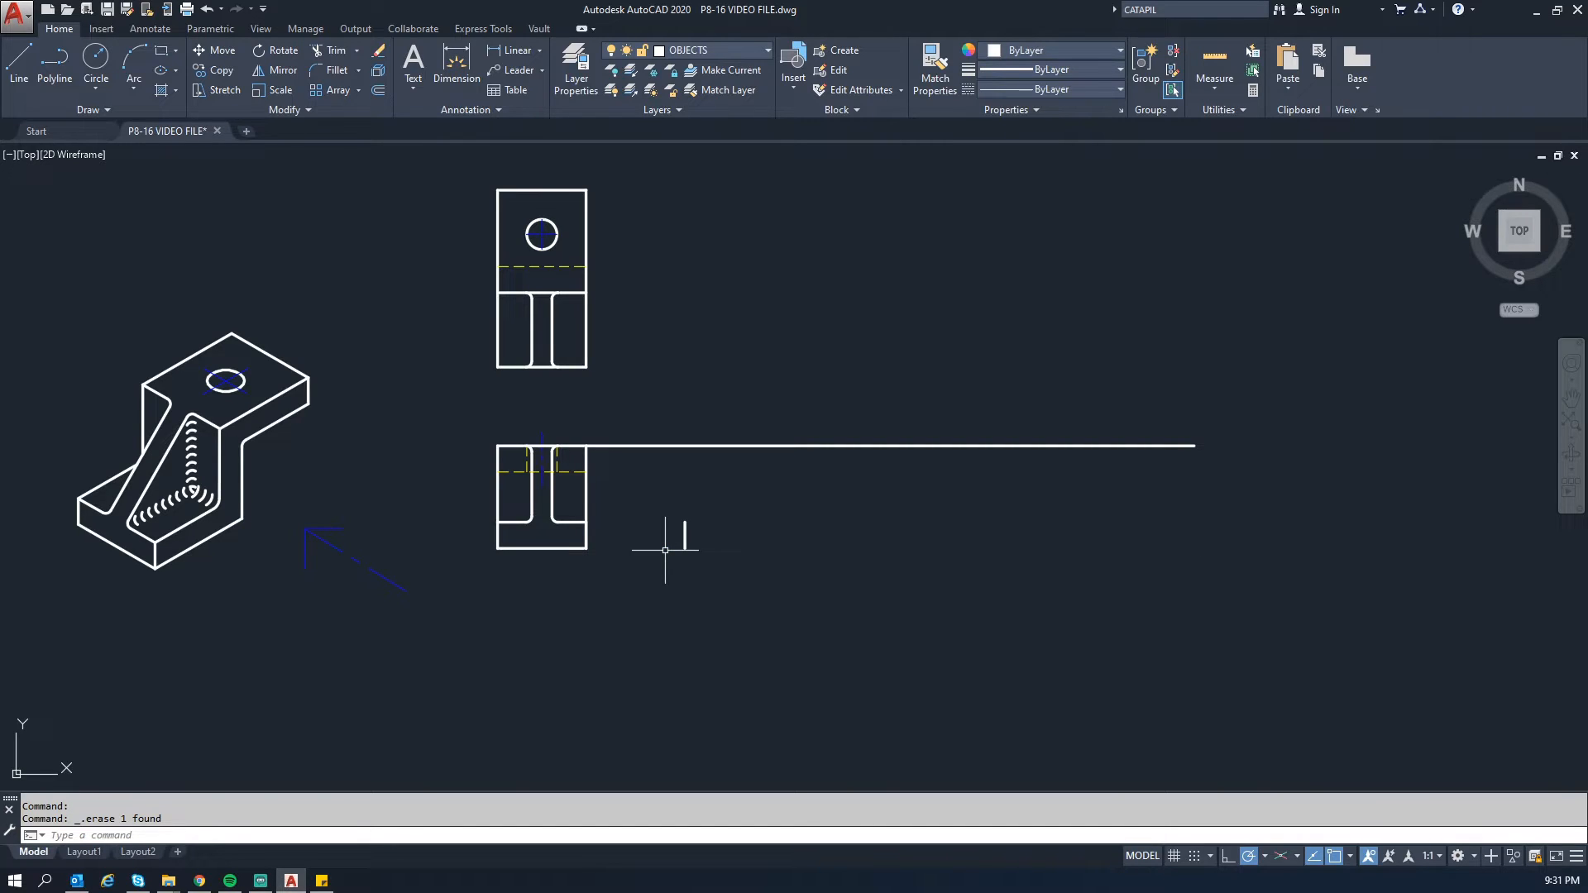
Step: Draw an 88-long horizontal base line rightward from the lower end of the side view's short vertical line
type("L")
key("Return")
left_click(686, 548)
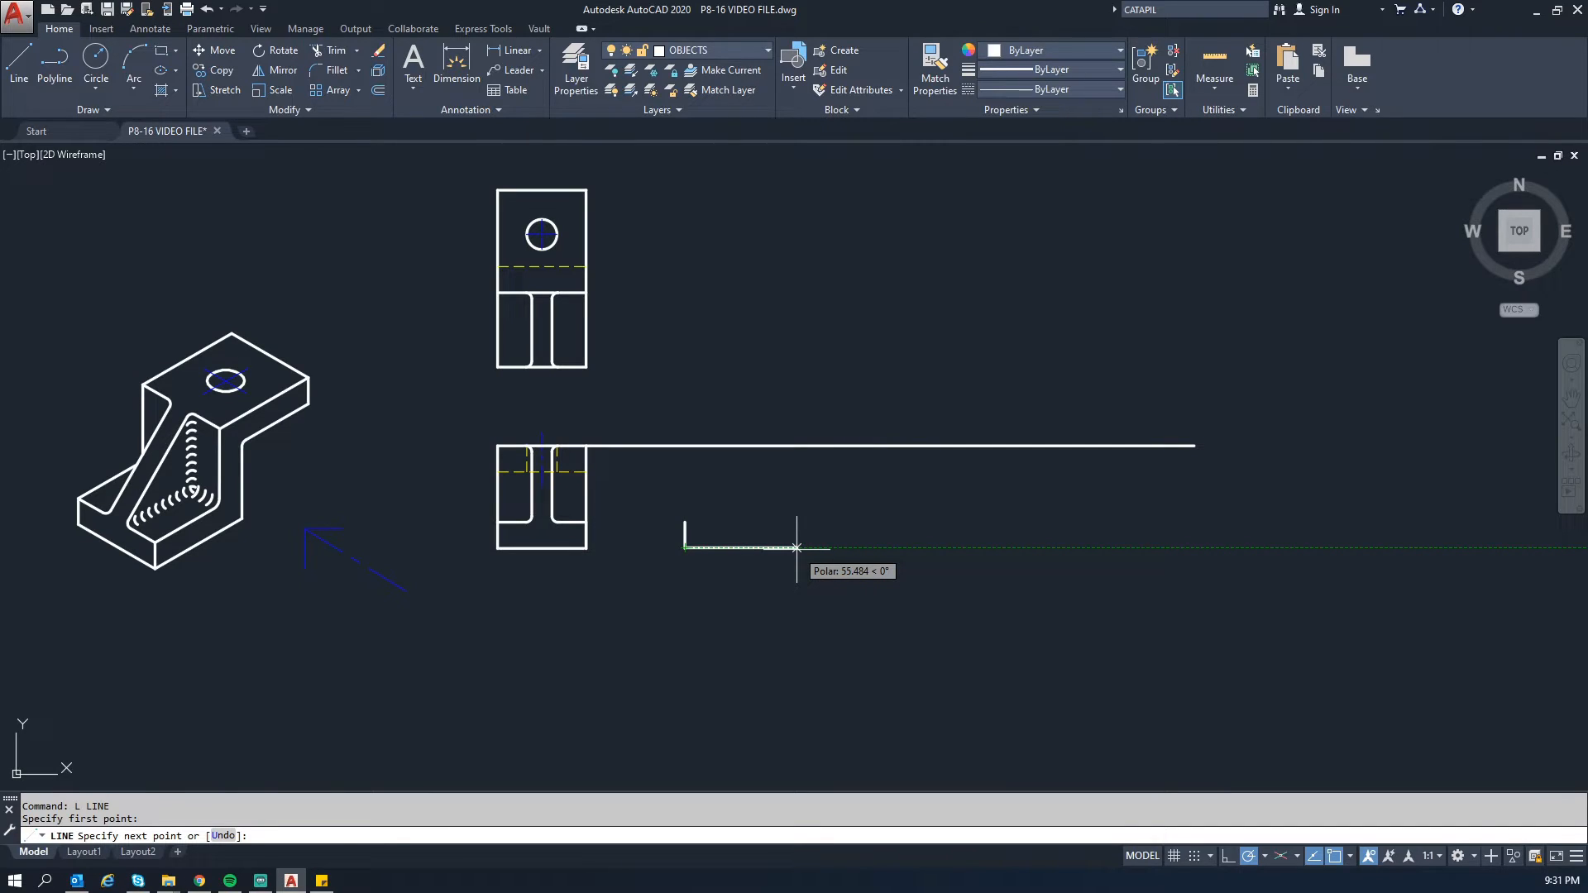
type("88")
key("Return")
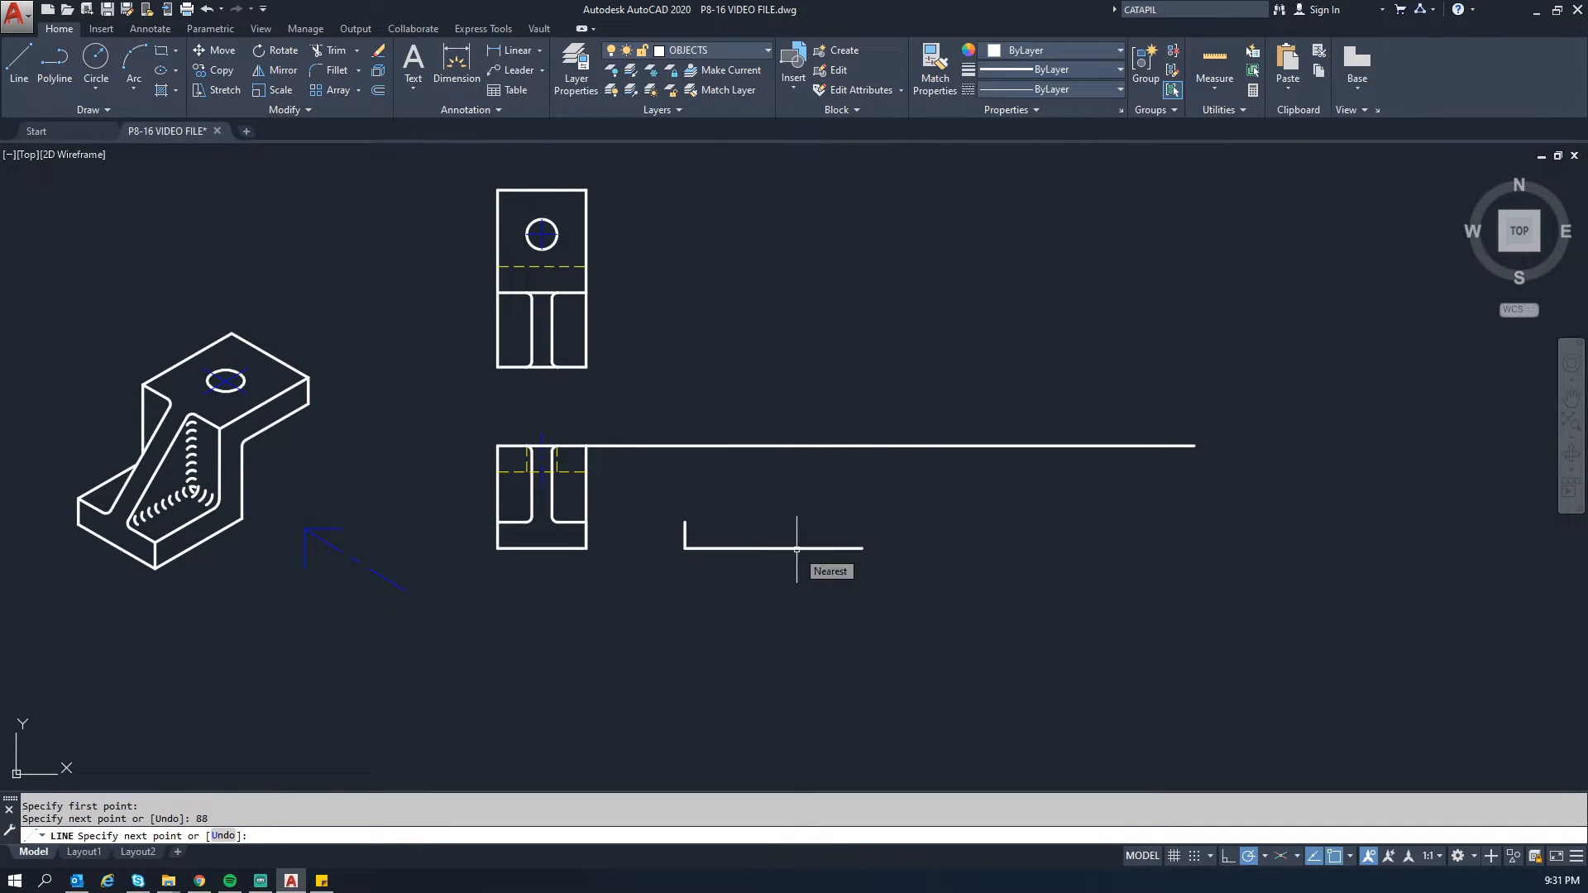
key("Escape")
key("Escape")
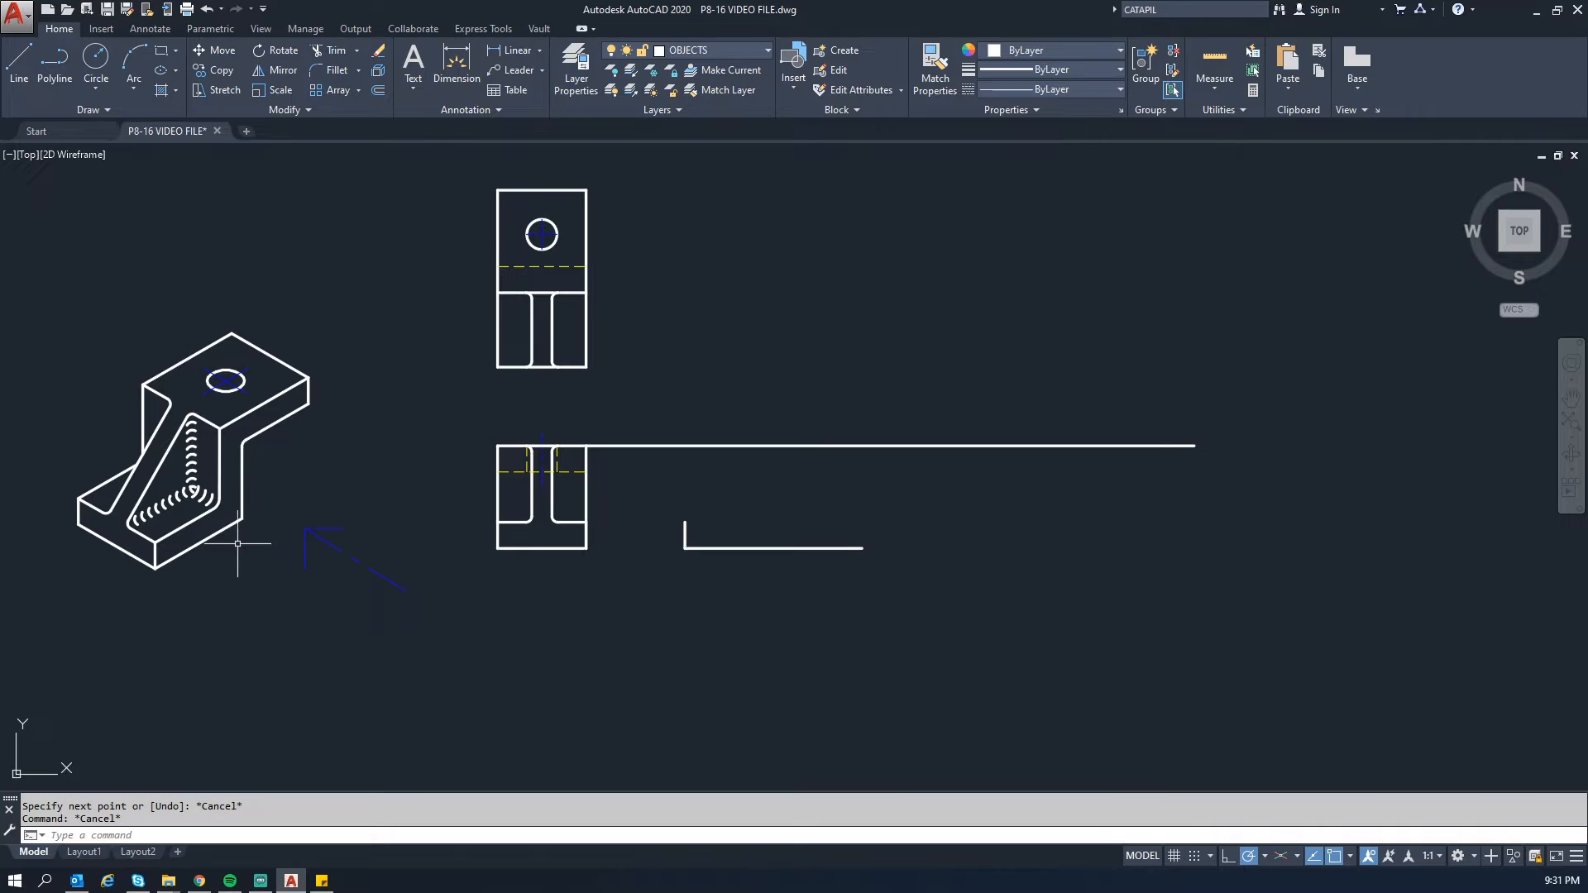
type("l")
key("Return")
left_click(155, 567)
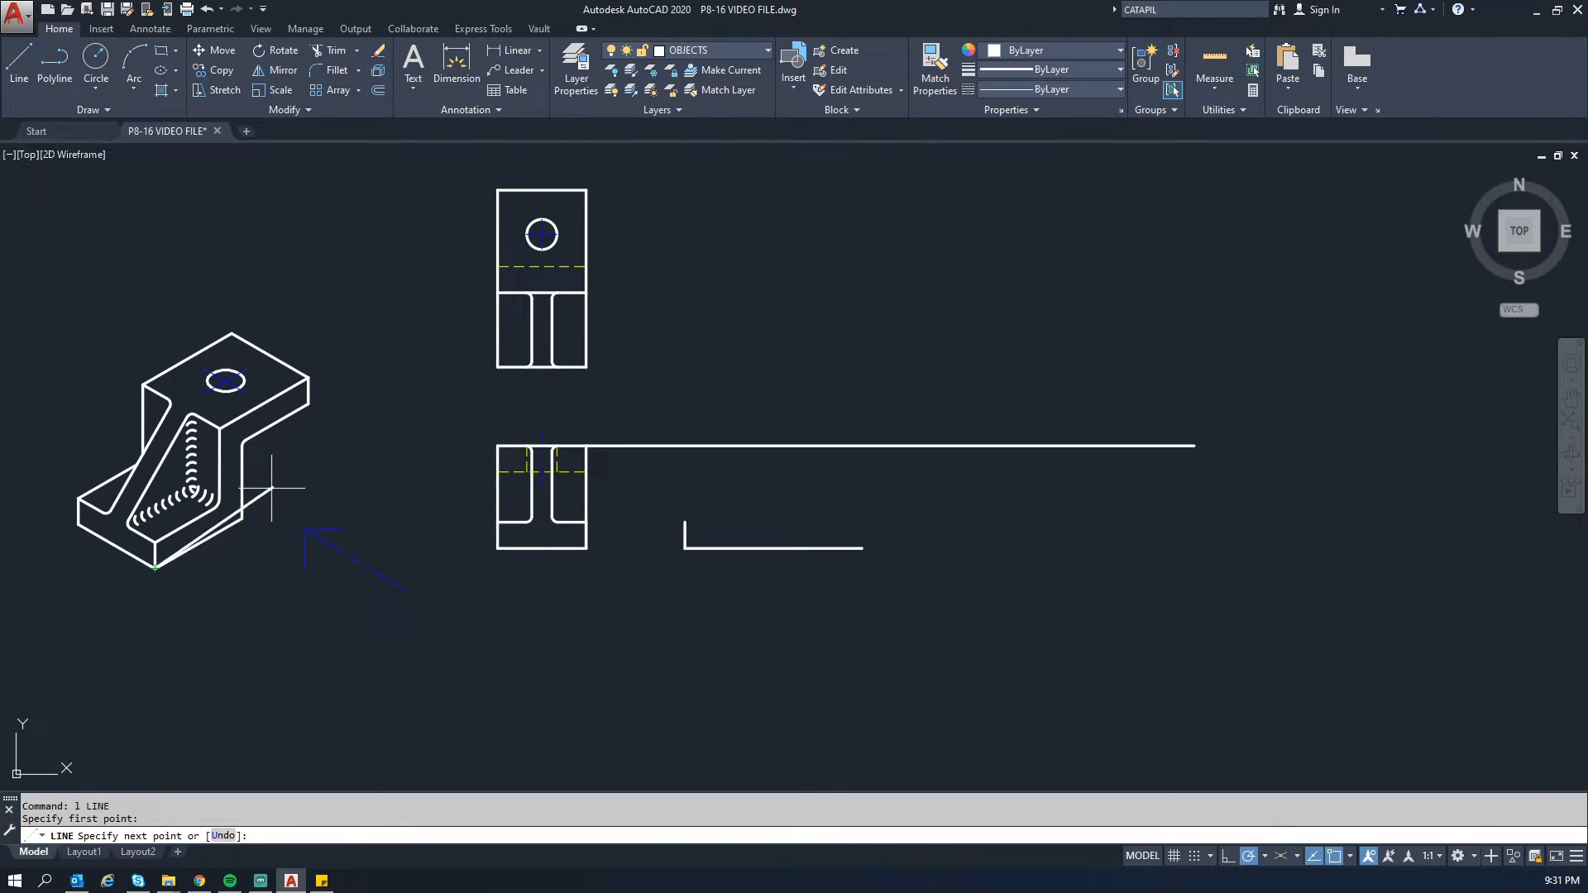
key("Escape")
key("Escape")
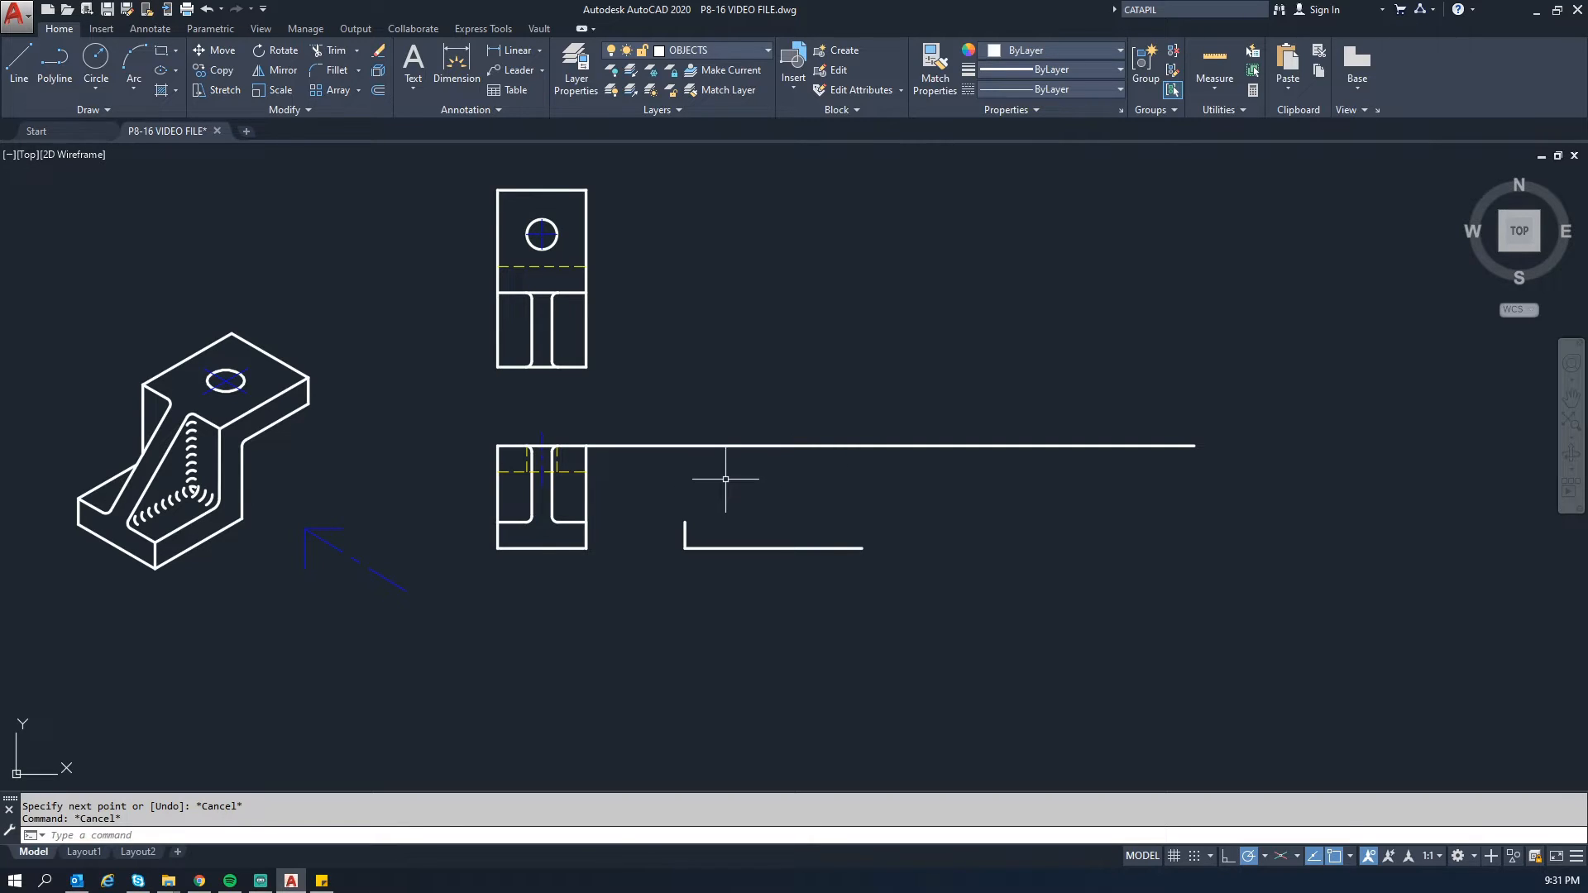
Step: Draw a vertical line from the base line's right end up to the upper projection line, and erase that projection line
type("l")
key("Return")
left_click(862, 548)
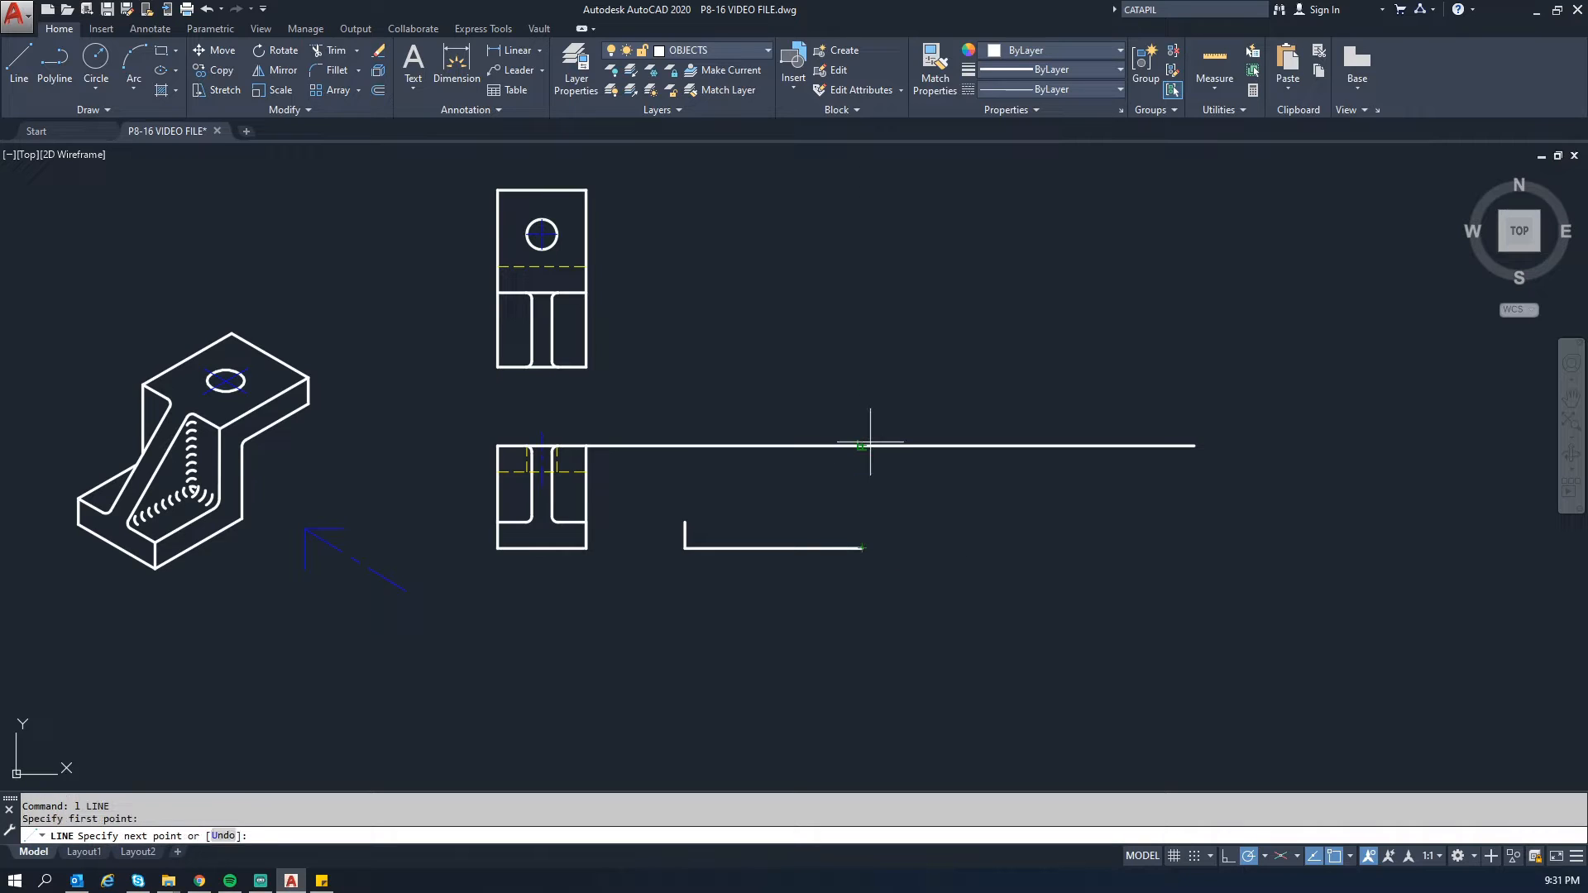
left_click(862, 446)
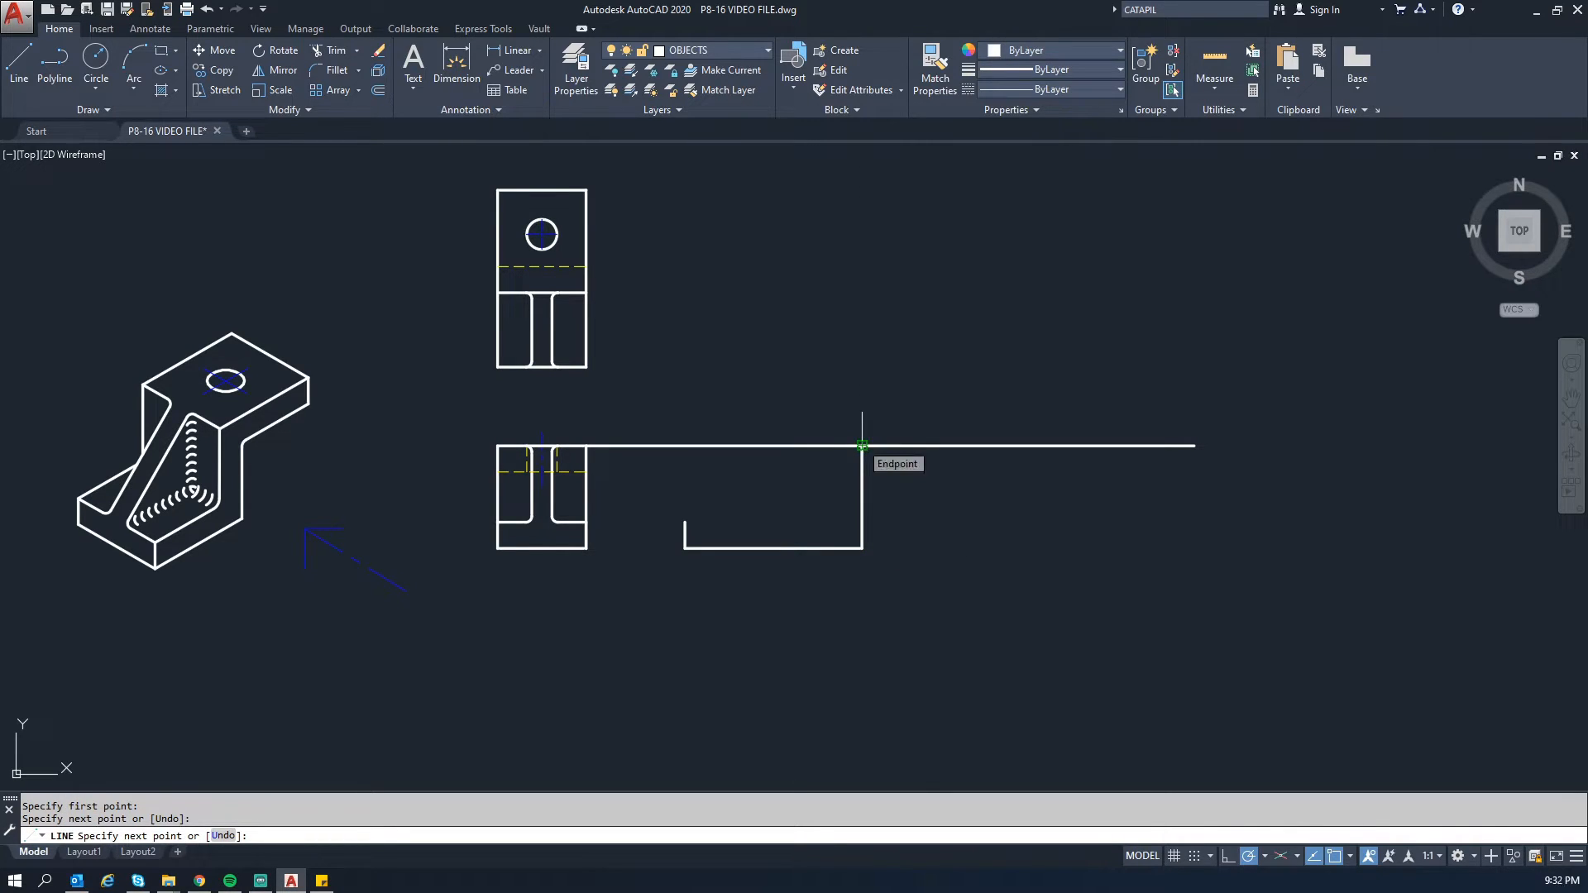
key("Escape")
key("Escape")
key("Escape")
left_click(900, 443)
key("Delete")
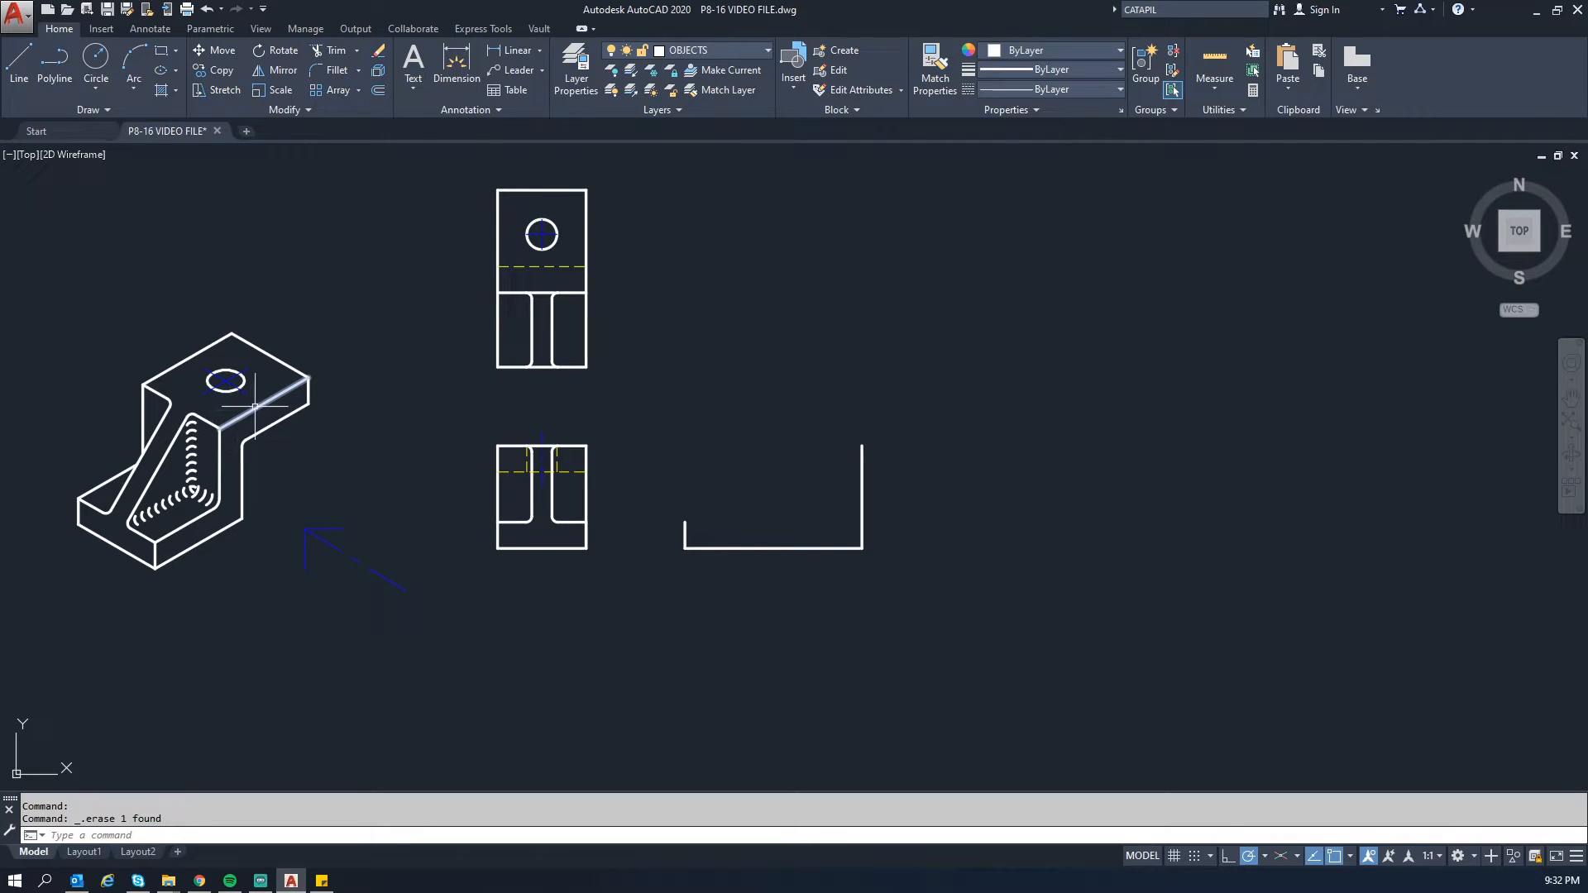
Step: Draw a 51-long horizontal line leftward from the top of the side view's right vertical line, and erase that vertical line
type("l")
key("Return")
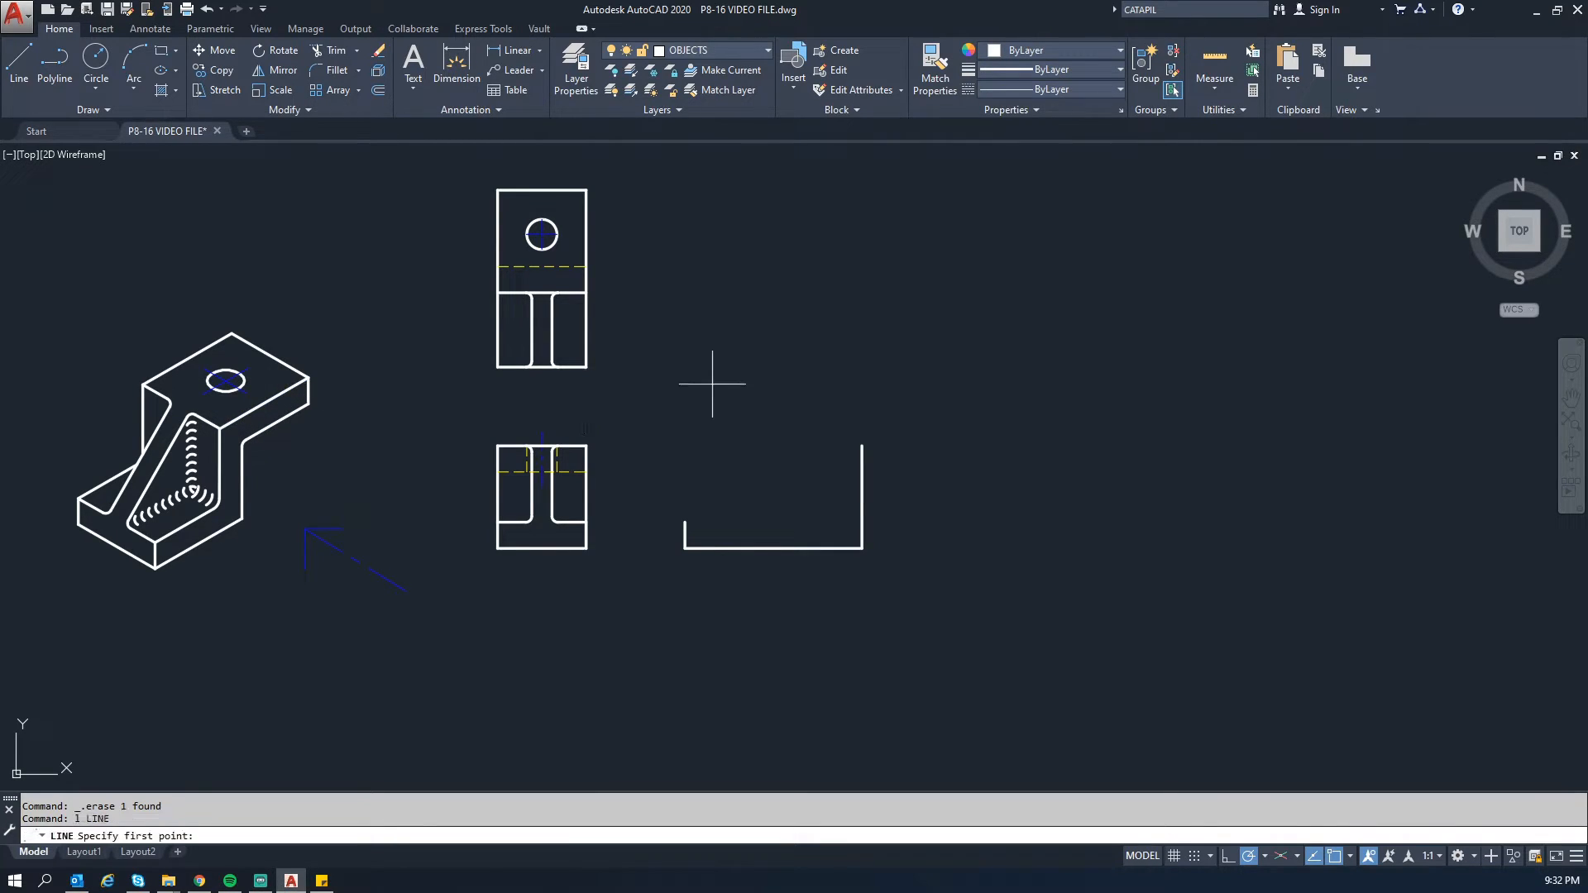
left_click(860, 445)
type("51")
key("Return")
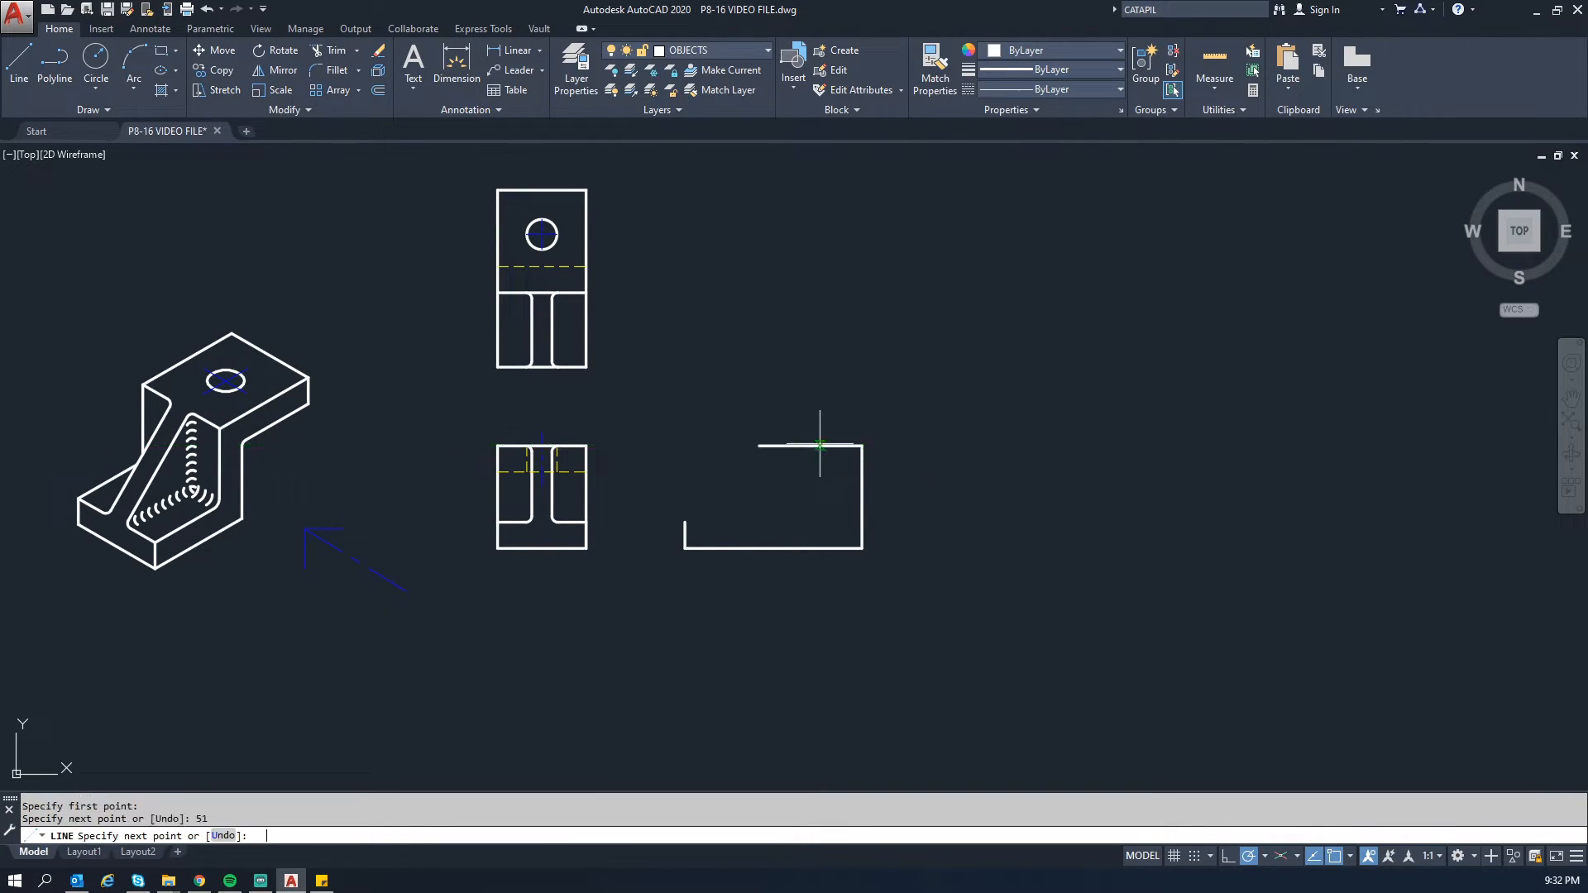
key("Escape")
left_click(915, 507)
left_click(851, 497)
key("Delete")
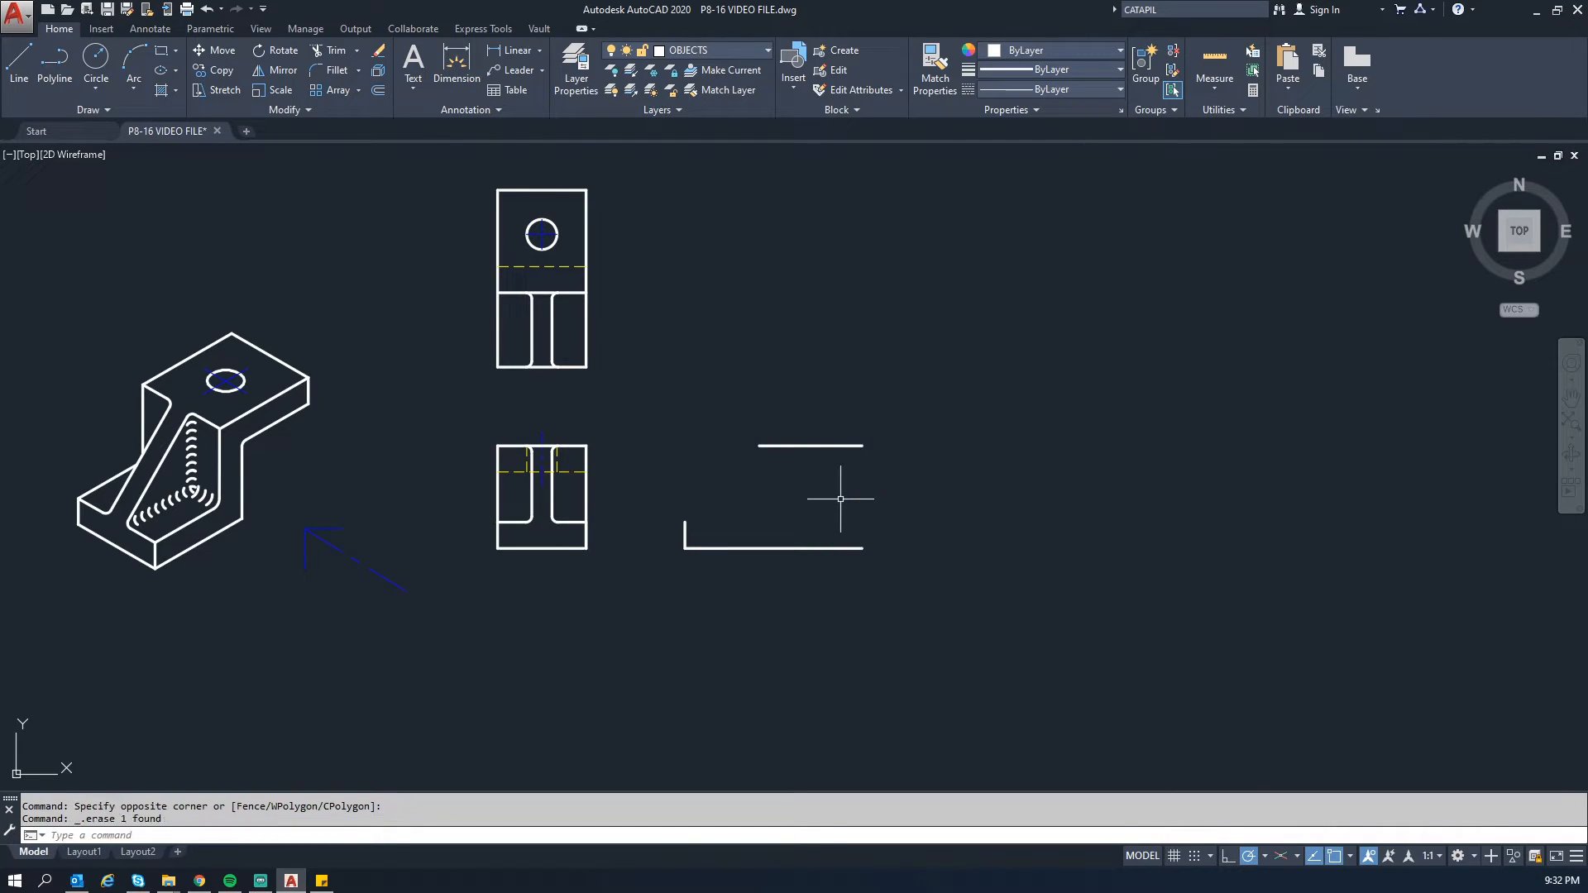
type("l")
key("Return")
key("Escape")
left_click(310, 385)
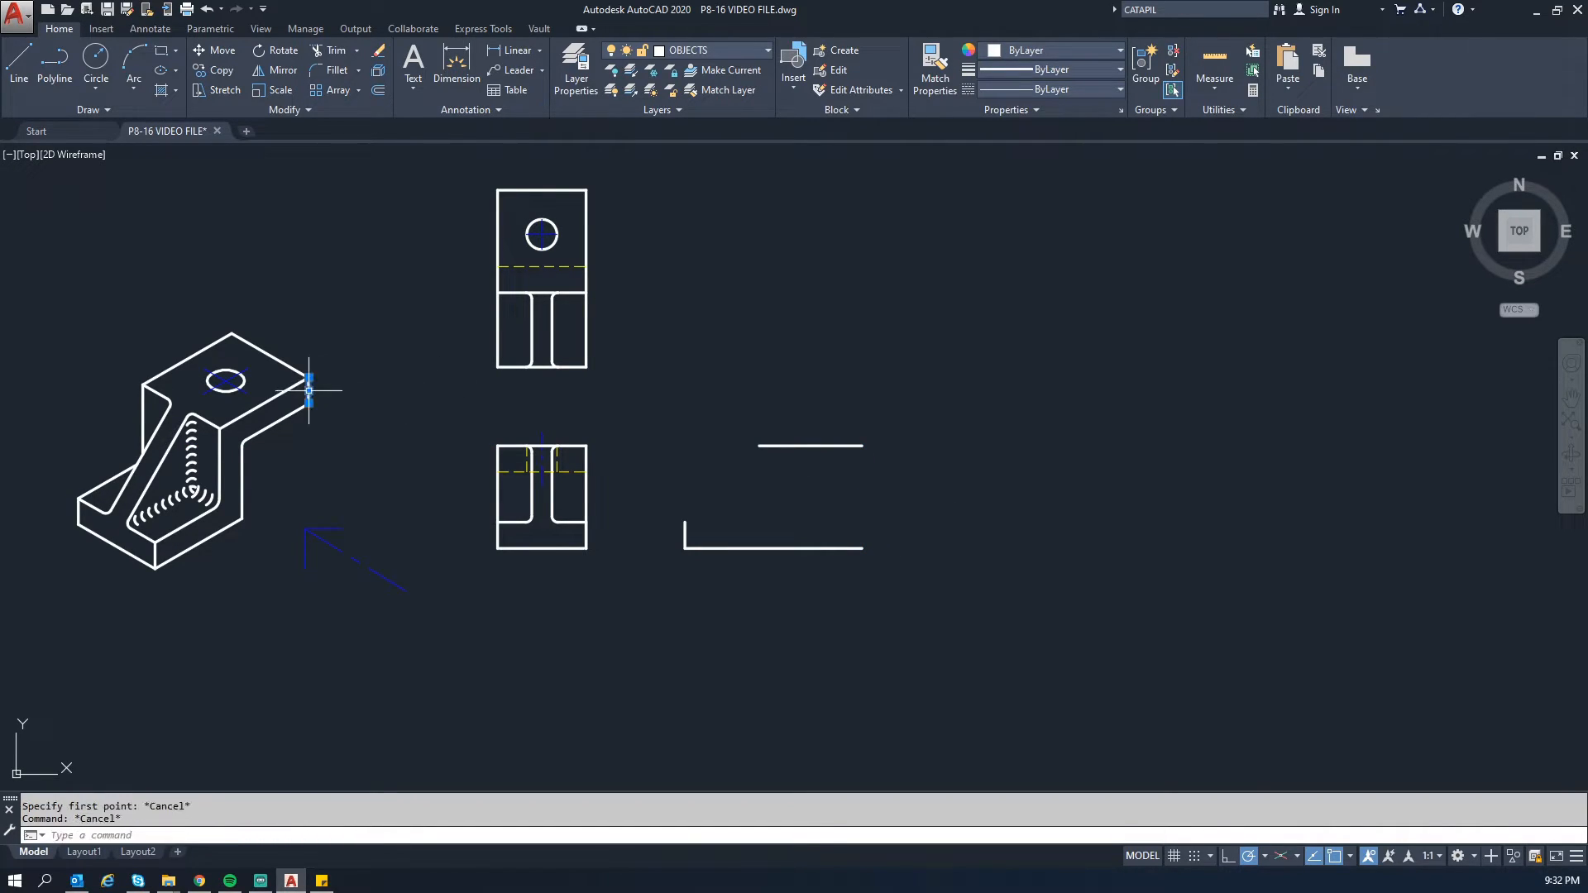
key("Escape")
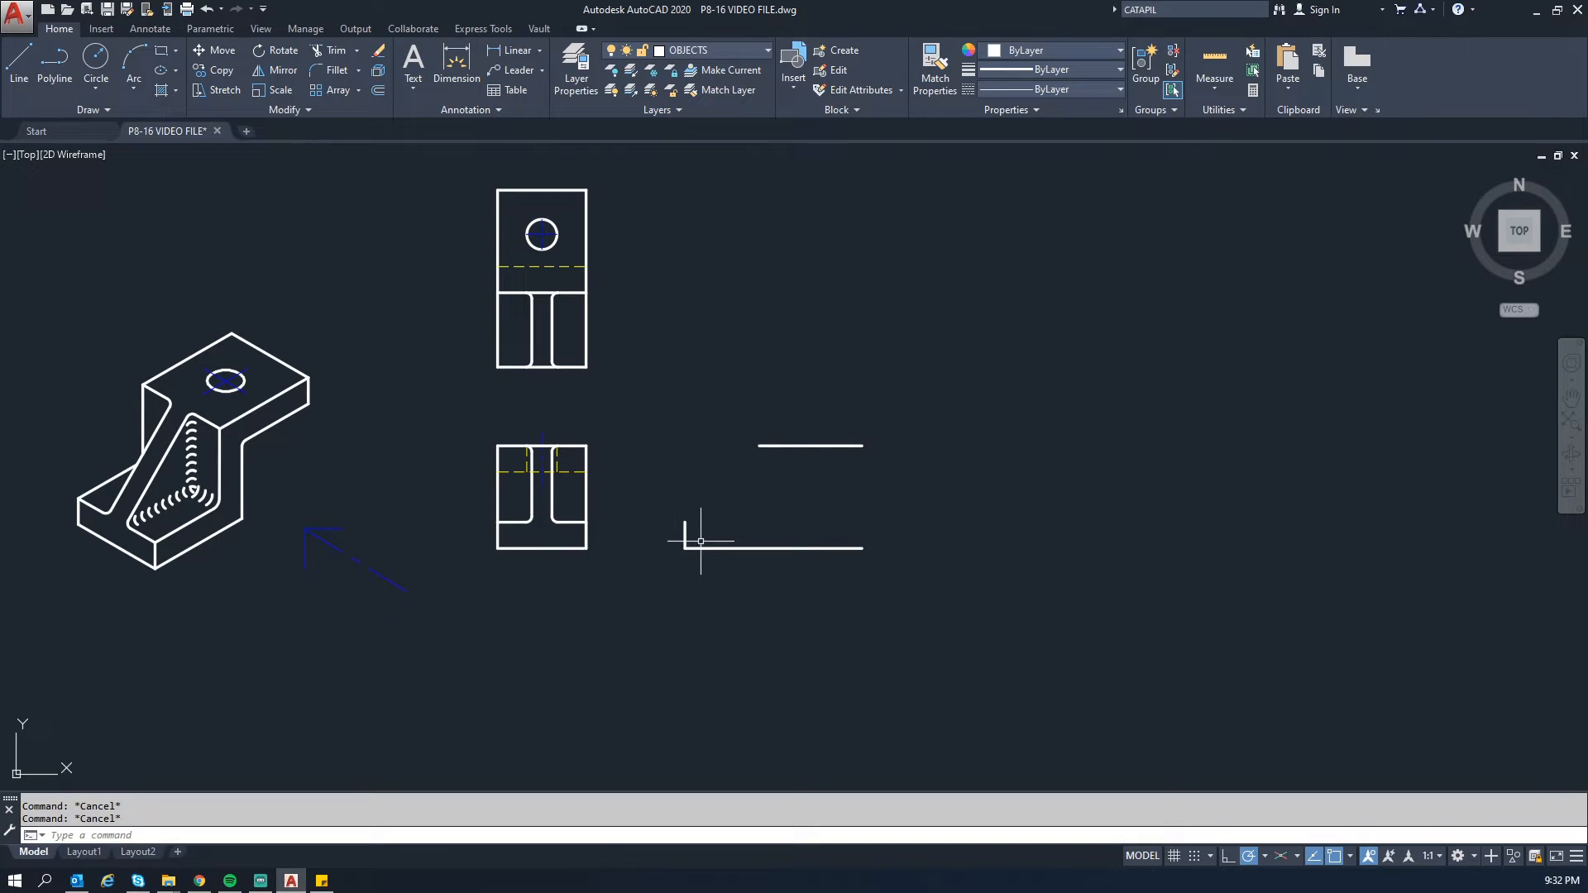
Step: Draw a 13-long vertical line down from the right end of the side view's top line
type("l")
key("Return")
left_click(863, 446)
key("Escape")
key("Return")
left_click(863, 446)
type("13")
key("Return")
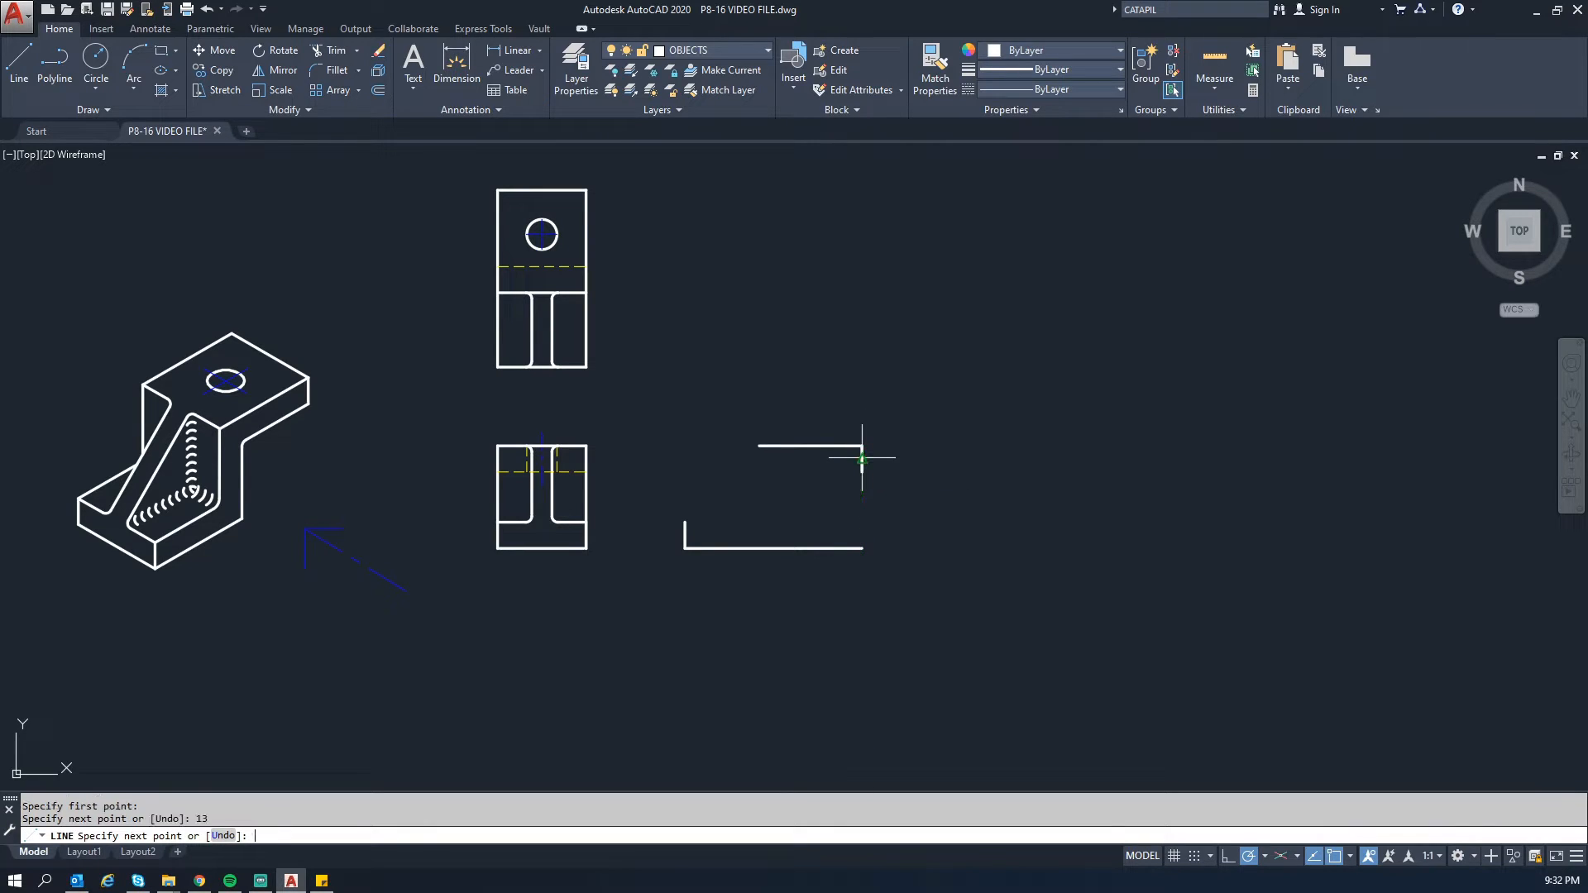
key("Escape")
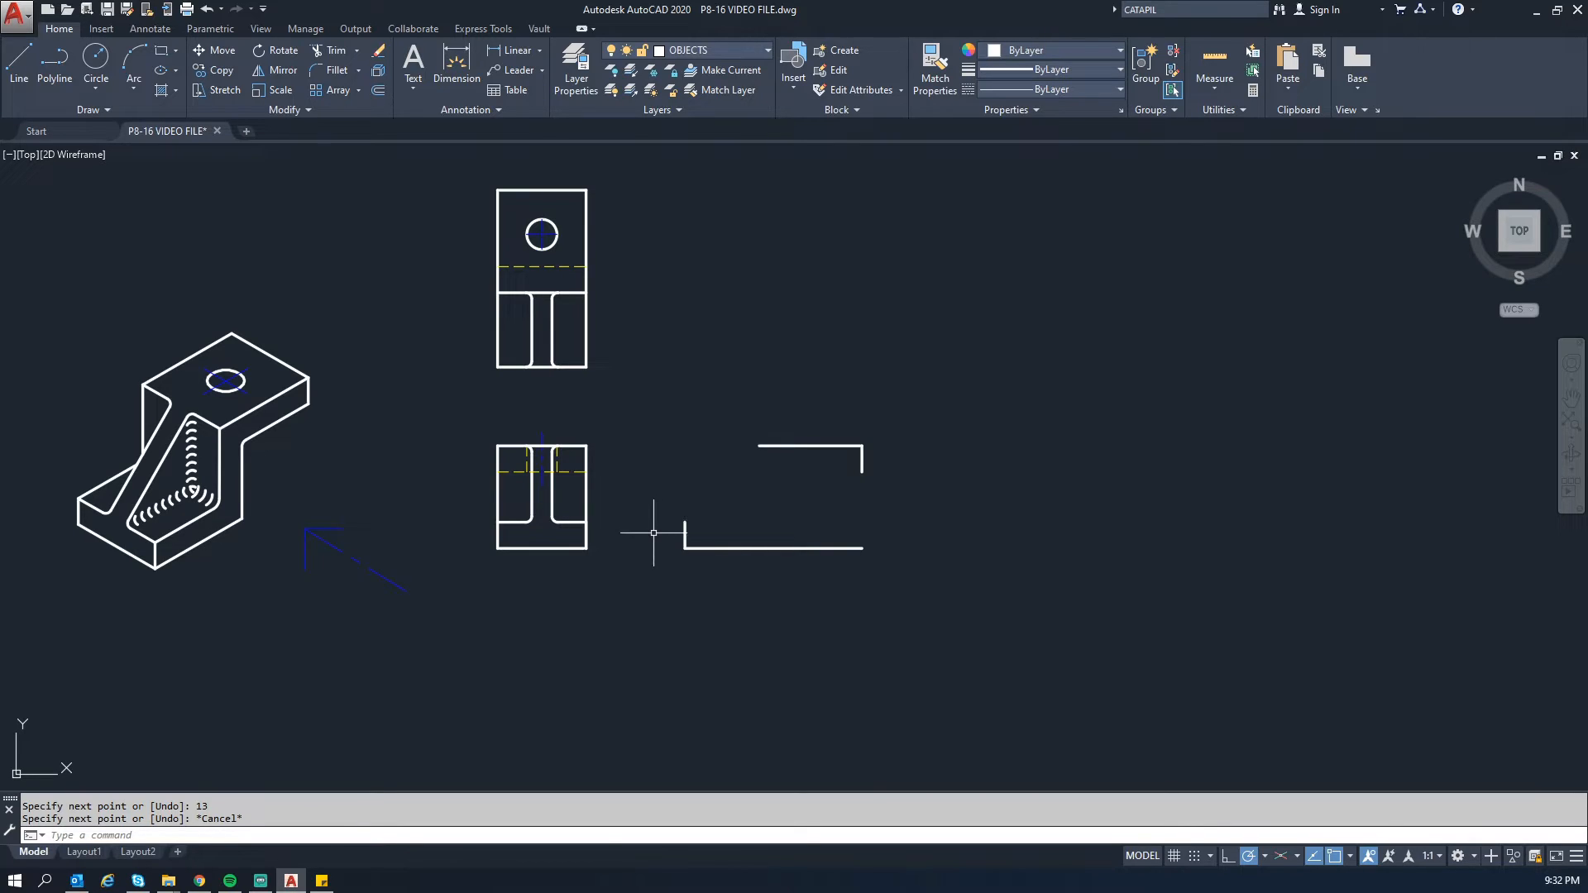
Step: On the isometric view, extend the bottom edge with a slanted line and draw a vertical line down from the upper block's right corner across it
type("L")
key("Return")
left_click(242, 519)
type("L")
key("Return")
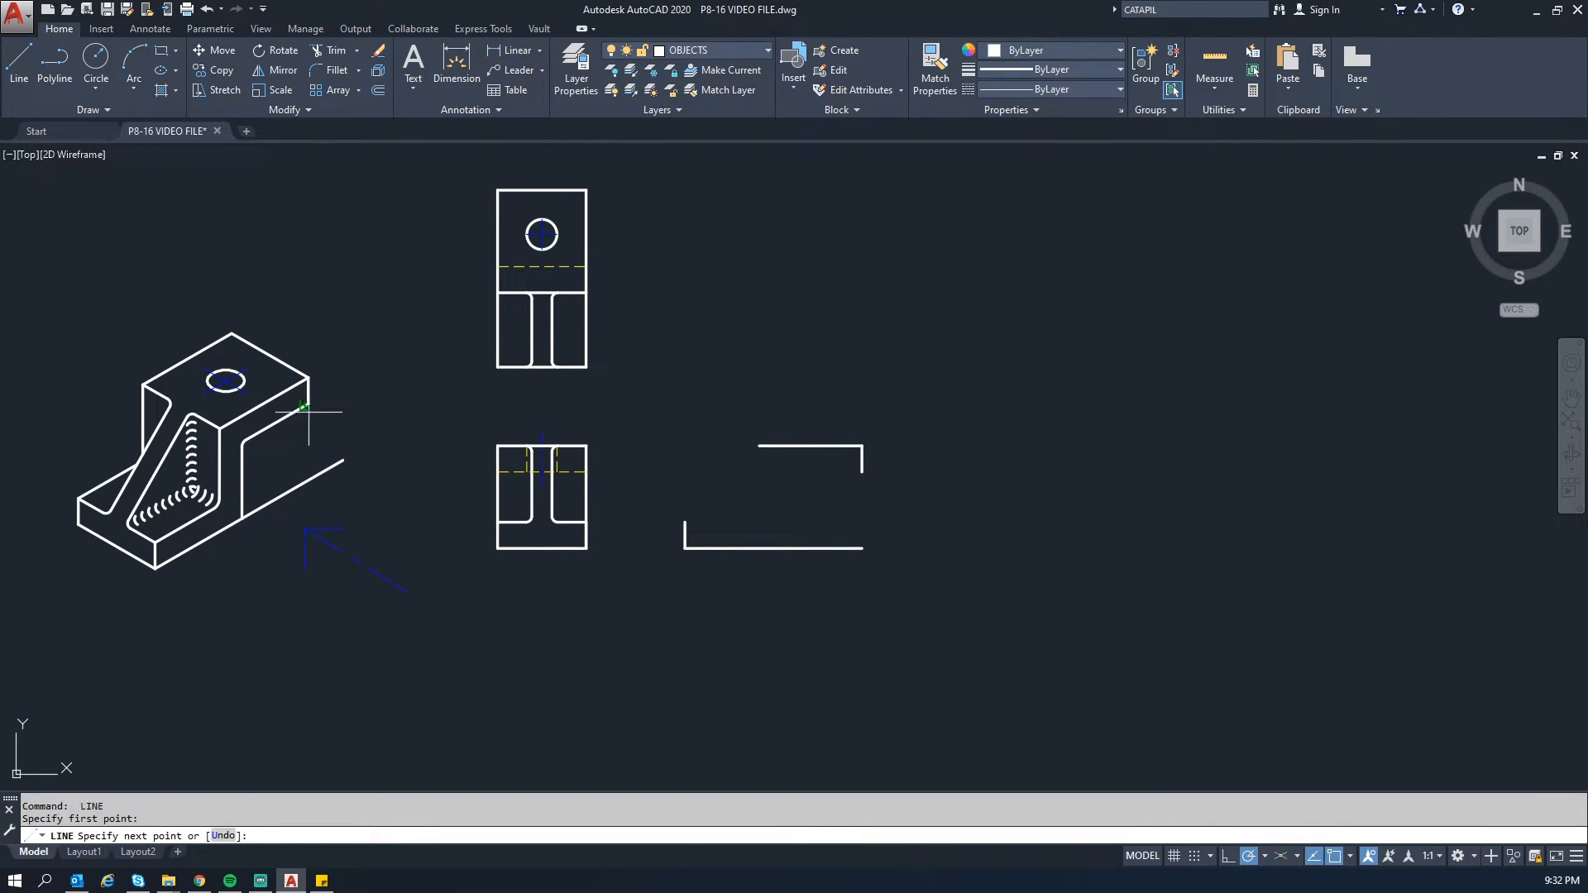
left_click(308, 403)
left_click(309, 502)
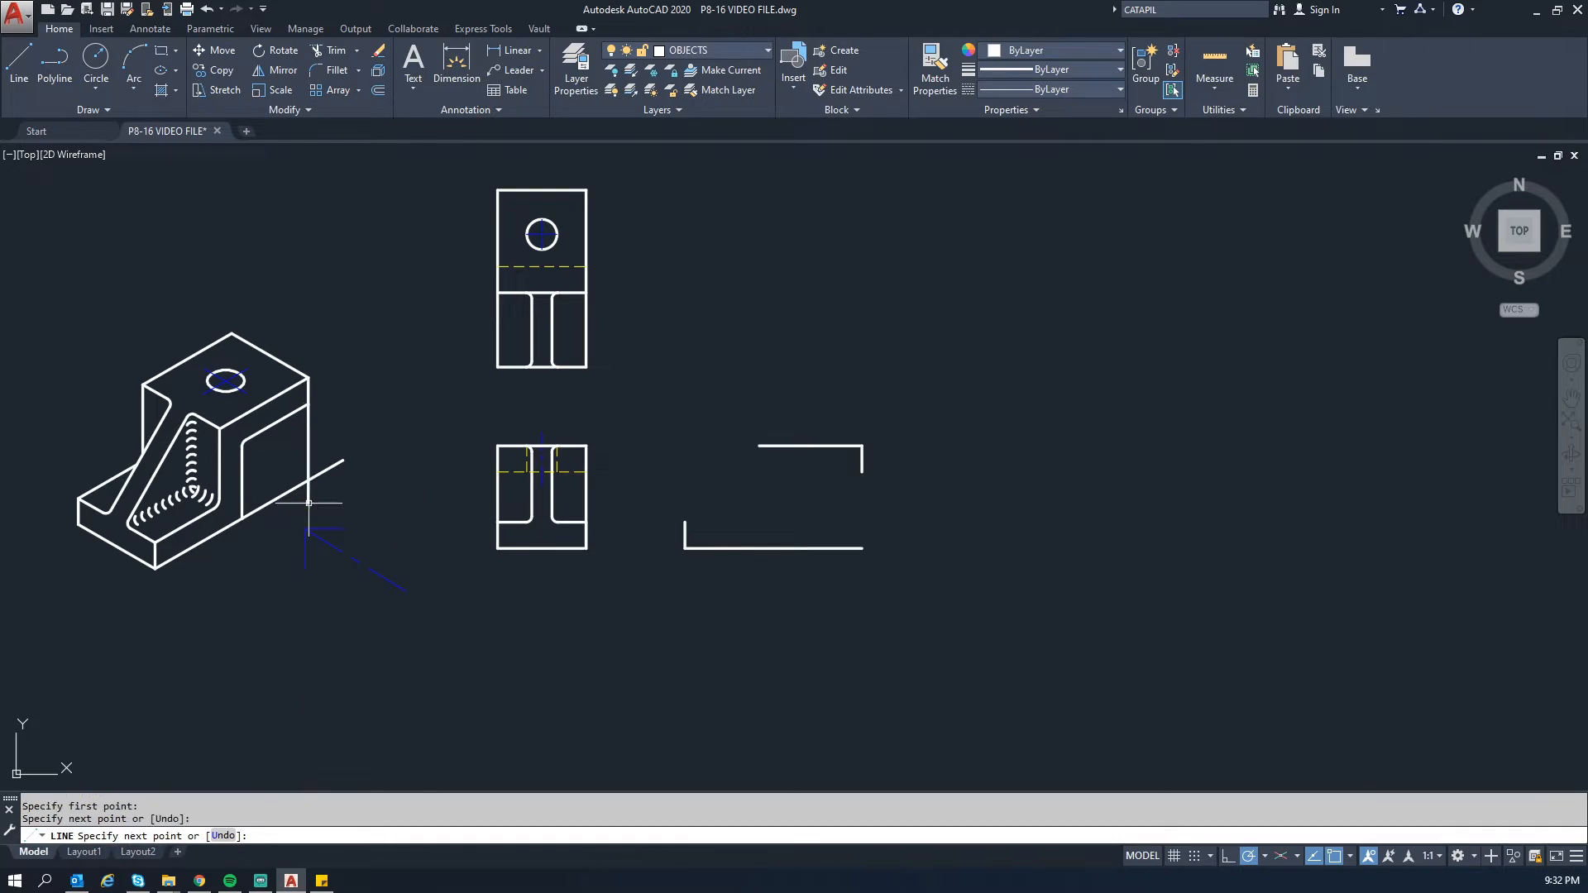
key("Escape")
Step: Trim the overhanging ends where the new slanted and vertical lines cross at the isometric view's lower-right corner
type("tr")
key("Return")
left_click(337, 493)
left_click(322, 452)
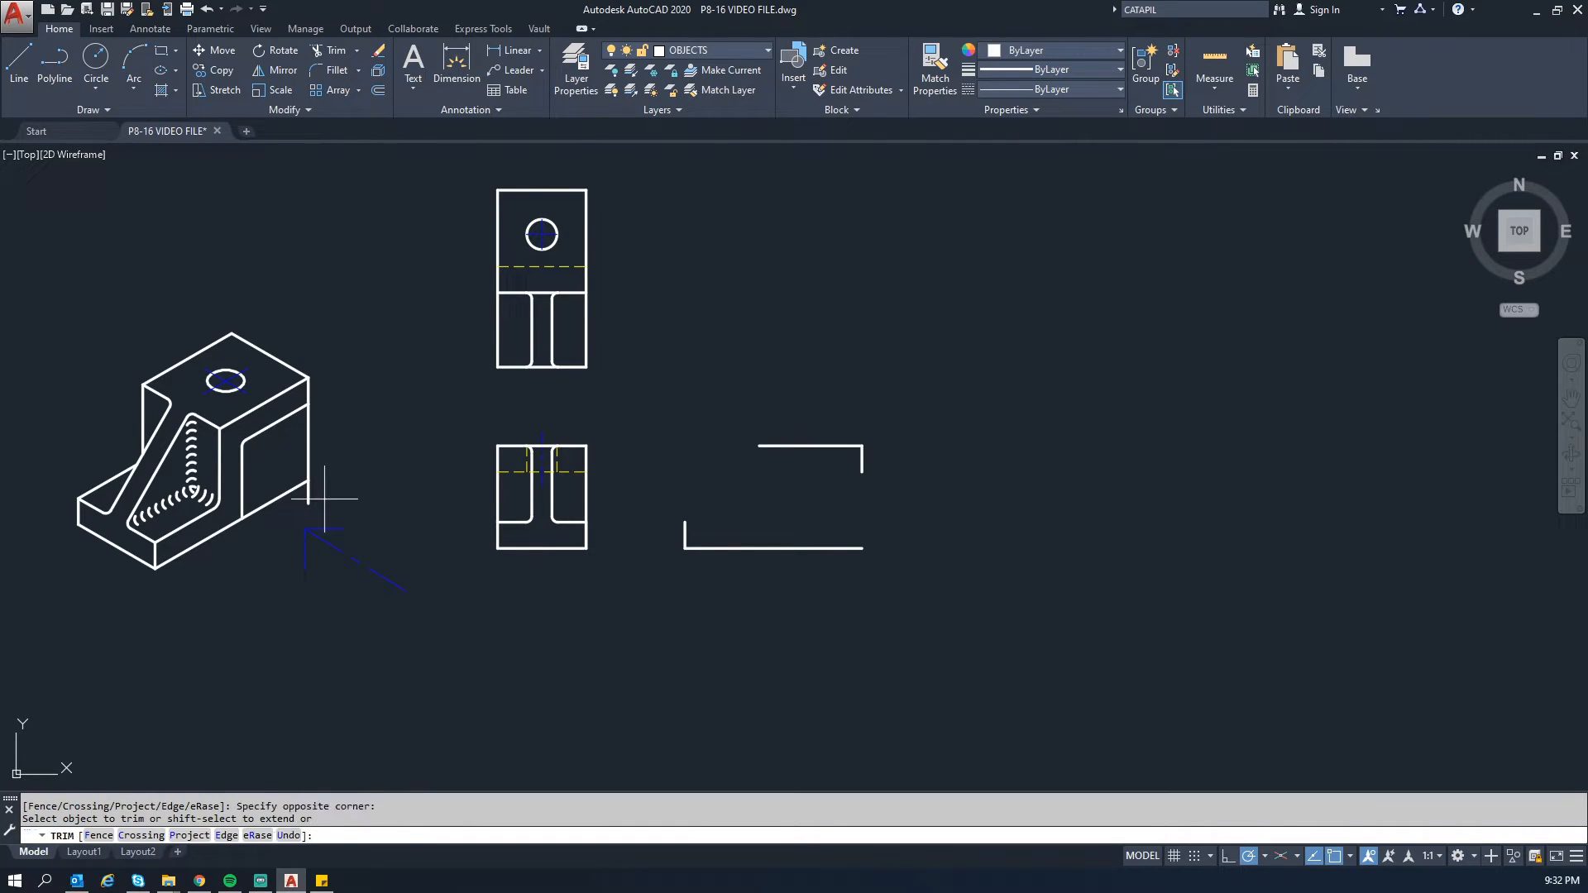
left_click(311, 497)
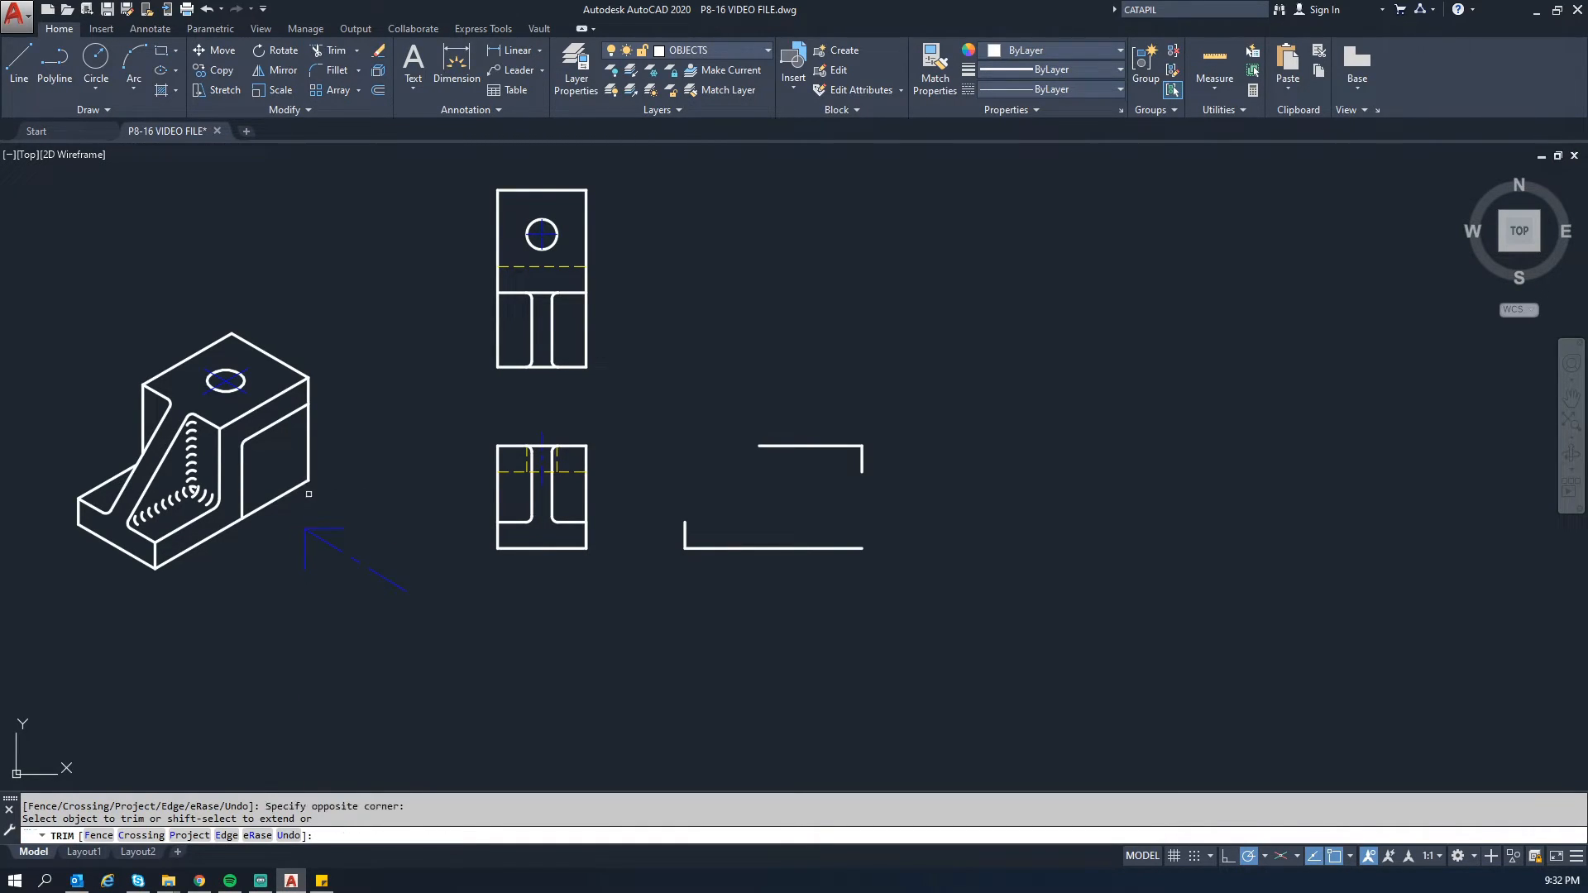
key("Escape")
left_click(309, 451)
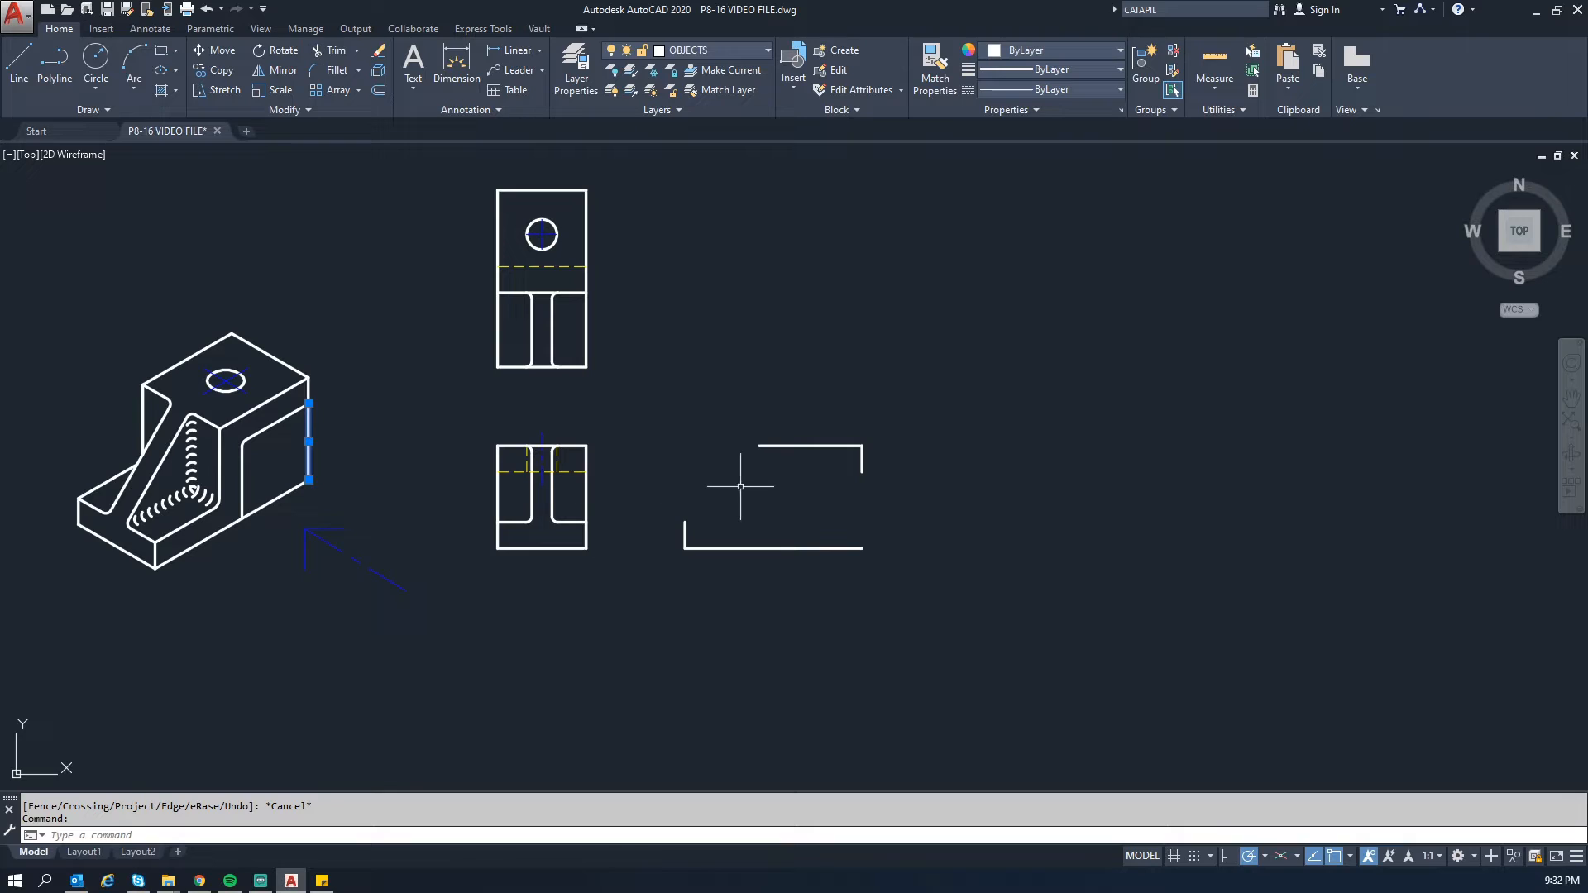
key("Escape")
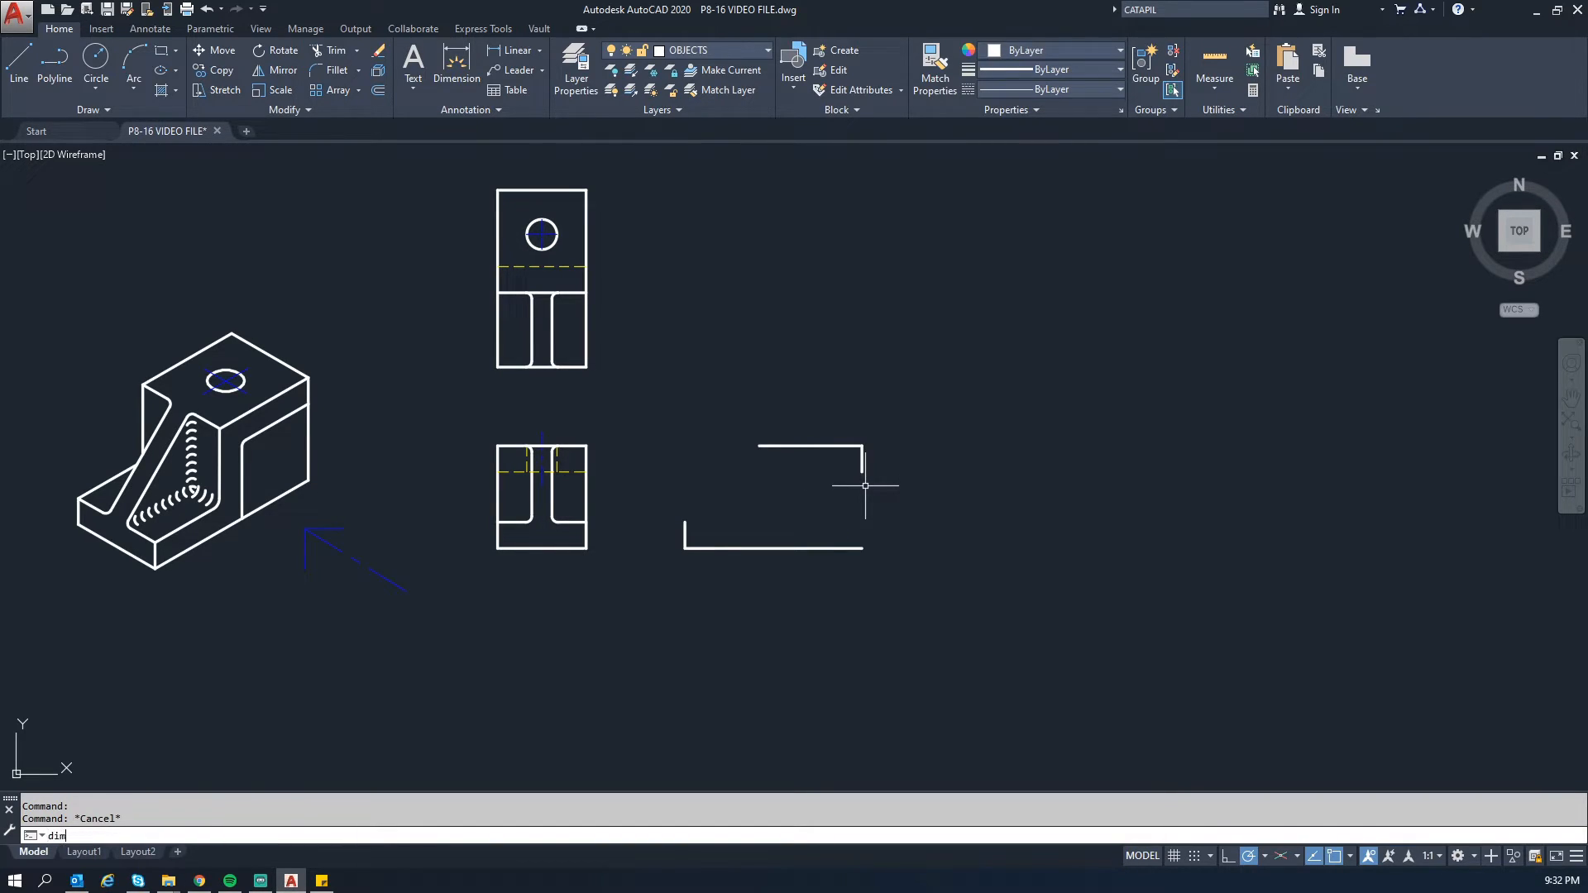
Step: Dimension the vertical gap between the side view's short right edge and the base line, and erase that dimension
type("dim")
key("Return")
left_click(861, 471)
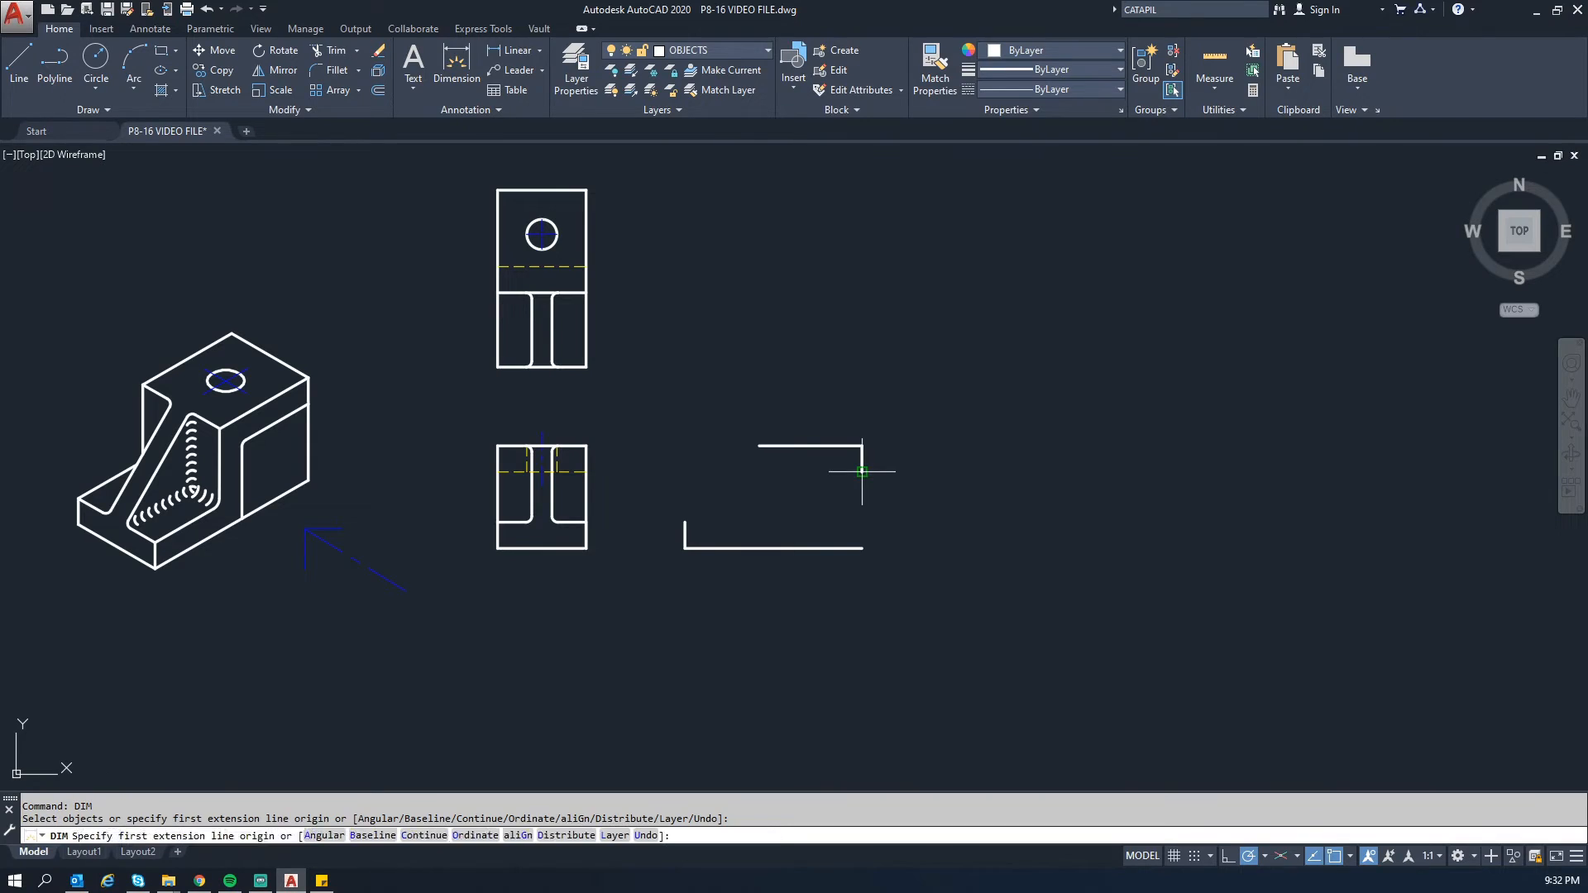
left_click(862, 547)
scroll(910, 500, "up", 5)
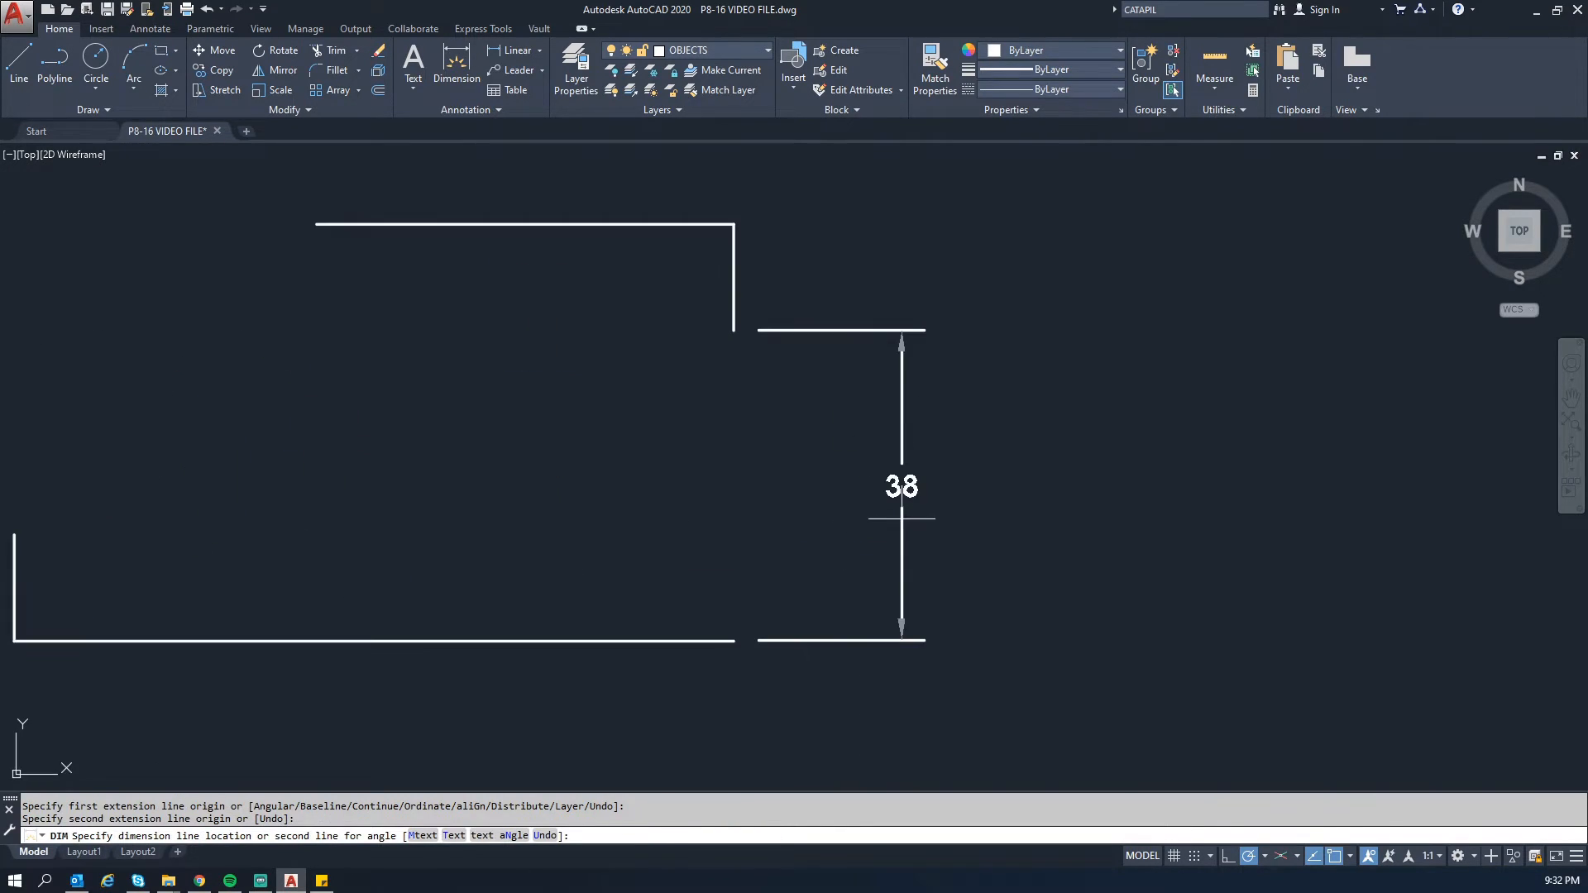
left_click(912, 490)
scroll(912, 490, "down", 4)
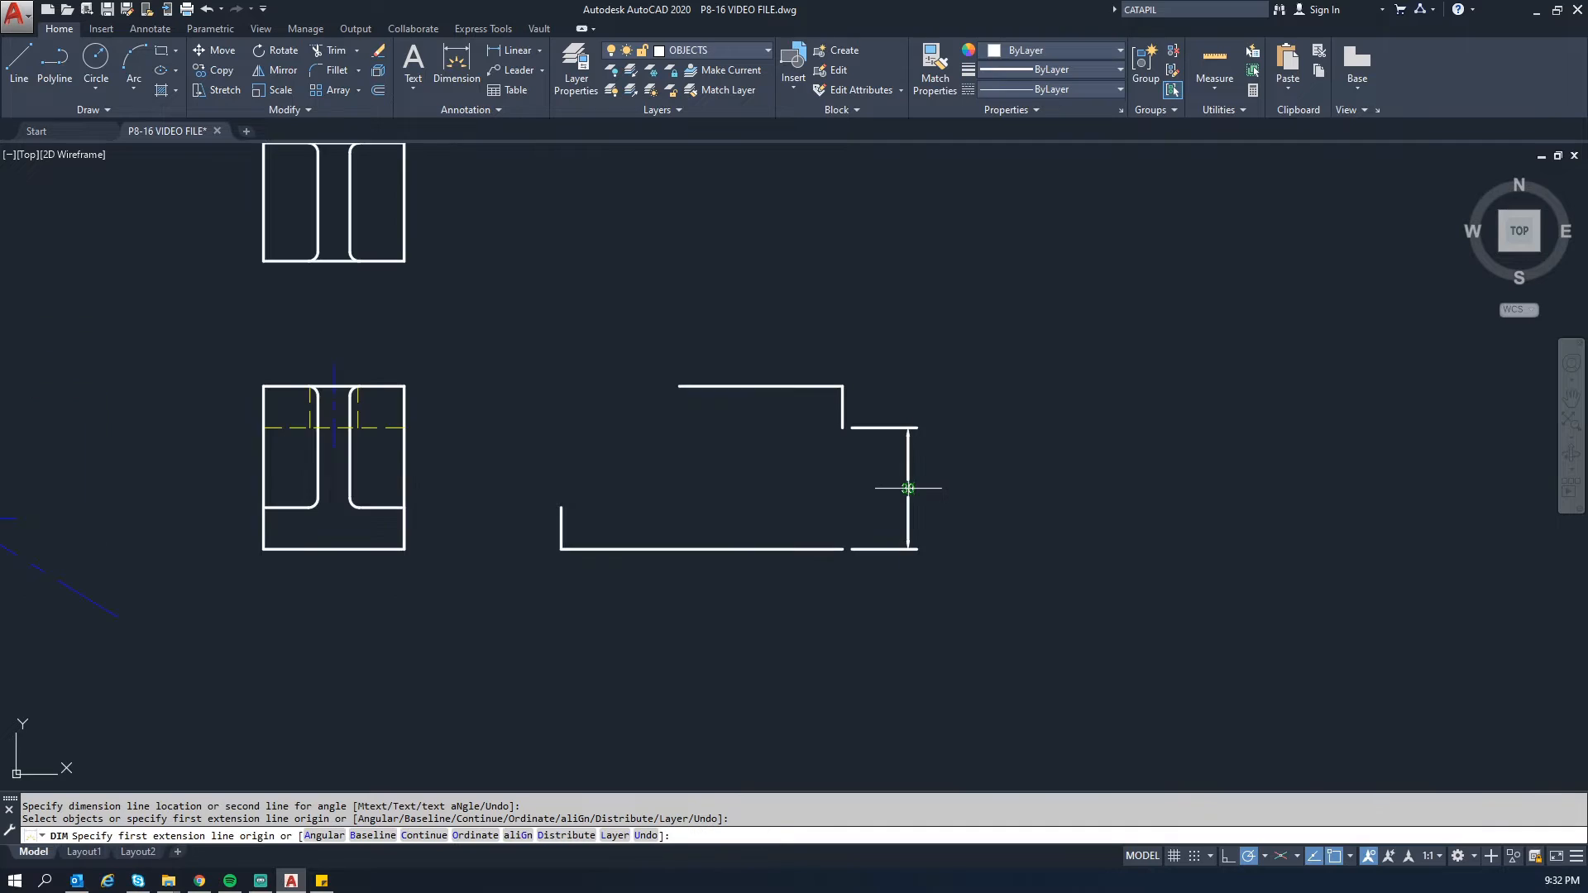
key("Escape")
left_click(909, 480)
key("Delete")
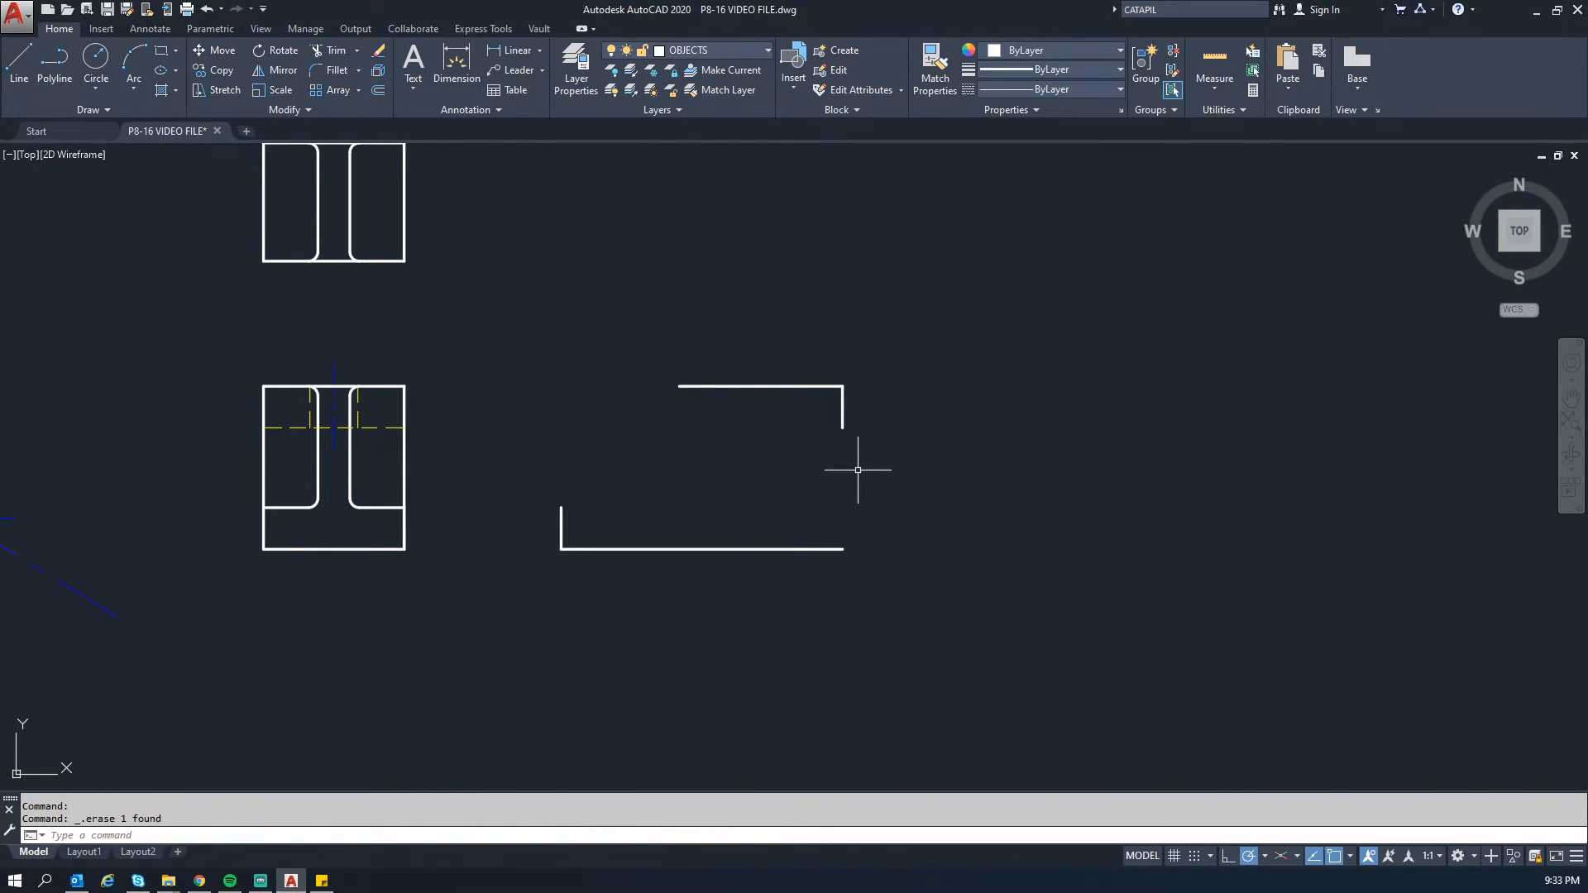
Step: Draw a vertical line down from the top line's left end and a horizontal line rightward from the left edge's top, crossing each other
key("Return")
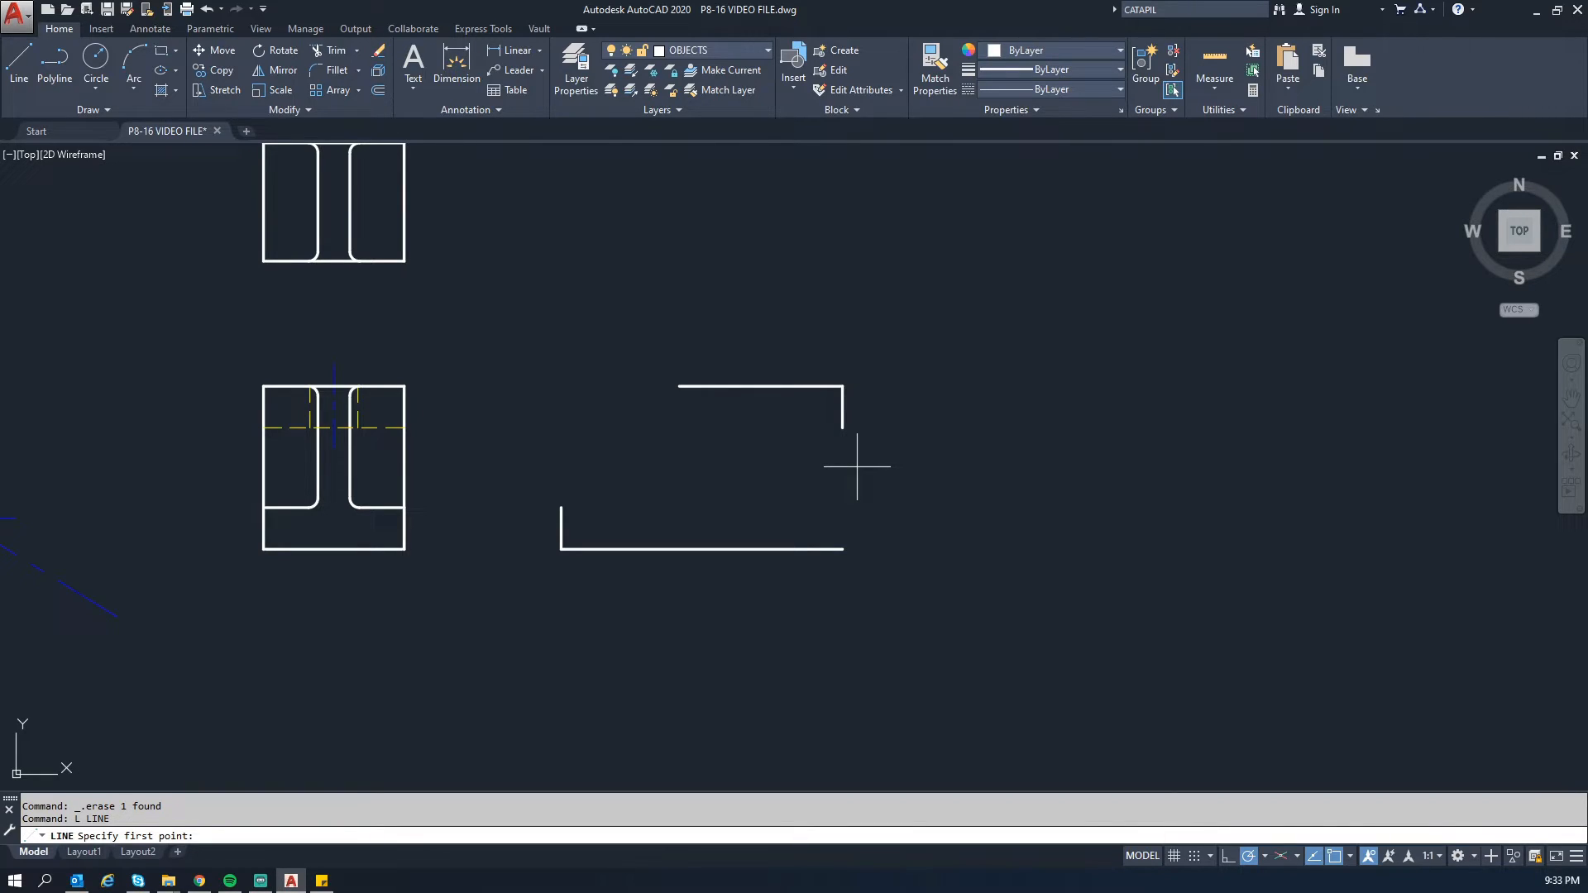
left_click(679, 386)
left_click(679, 517)
key("Escape")
key("Return")
left_click(561, 507)
left_click(700, 507)
key("Escape")
key("Escape")
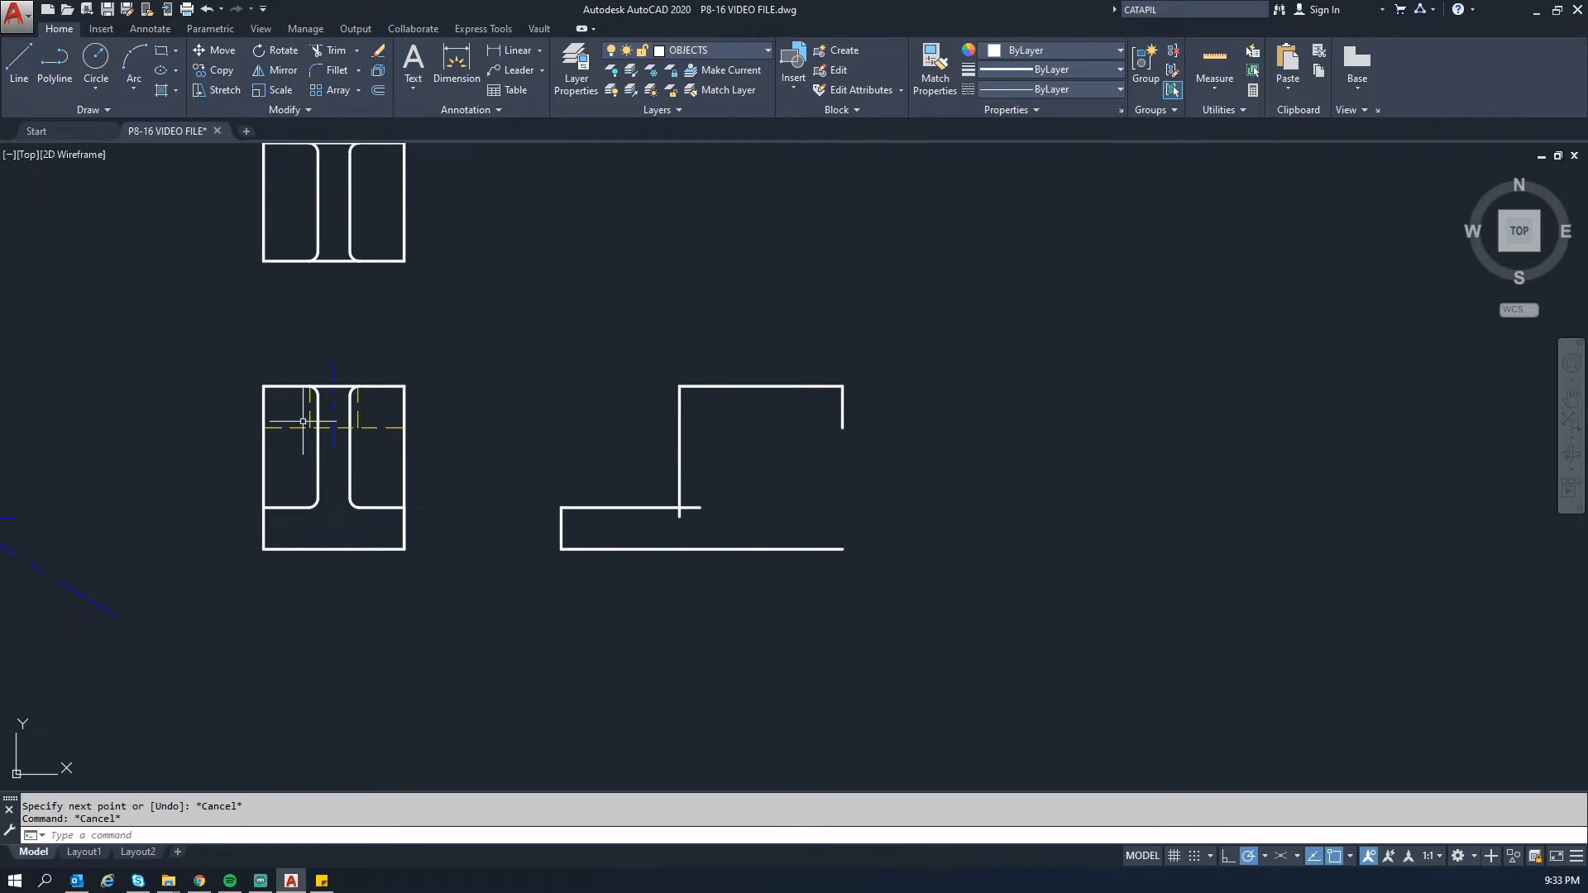
Step: Trim both overhanging line ends at the side view's inner step corner
scroll(518, 358, "down", 2)
middle_click_drag(216, 398, 352, 372)
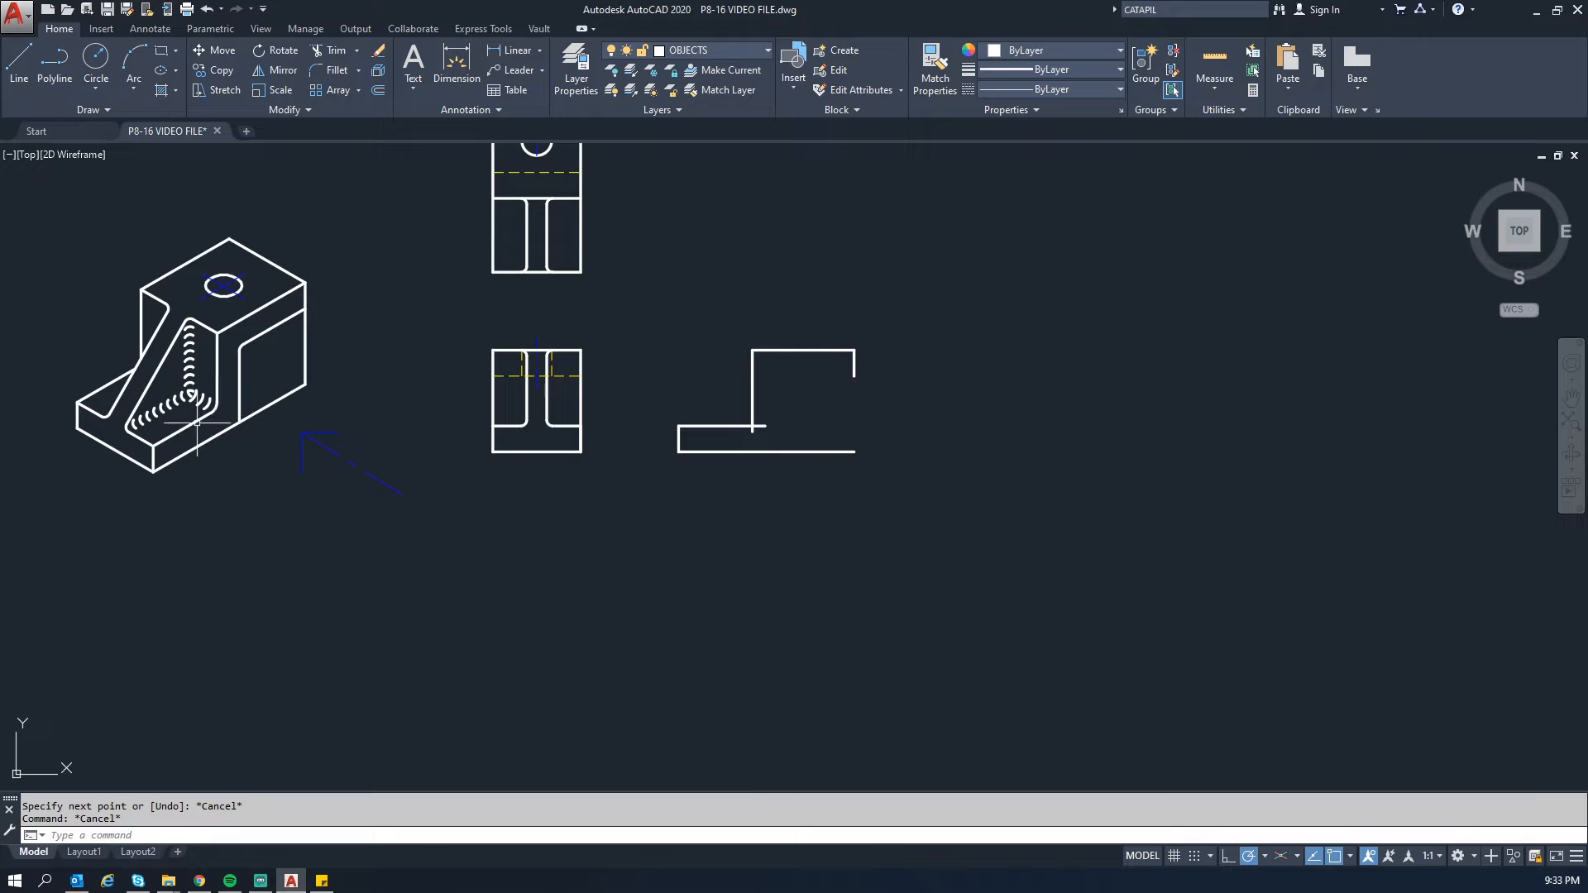
scroll(808, 443, "up", 2)
type("tr")
key("Return")
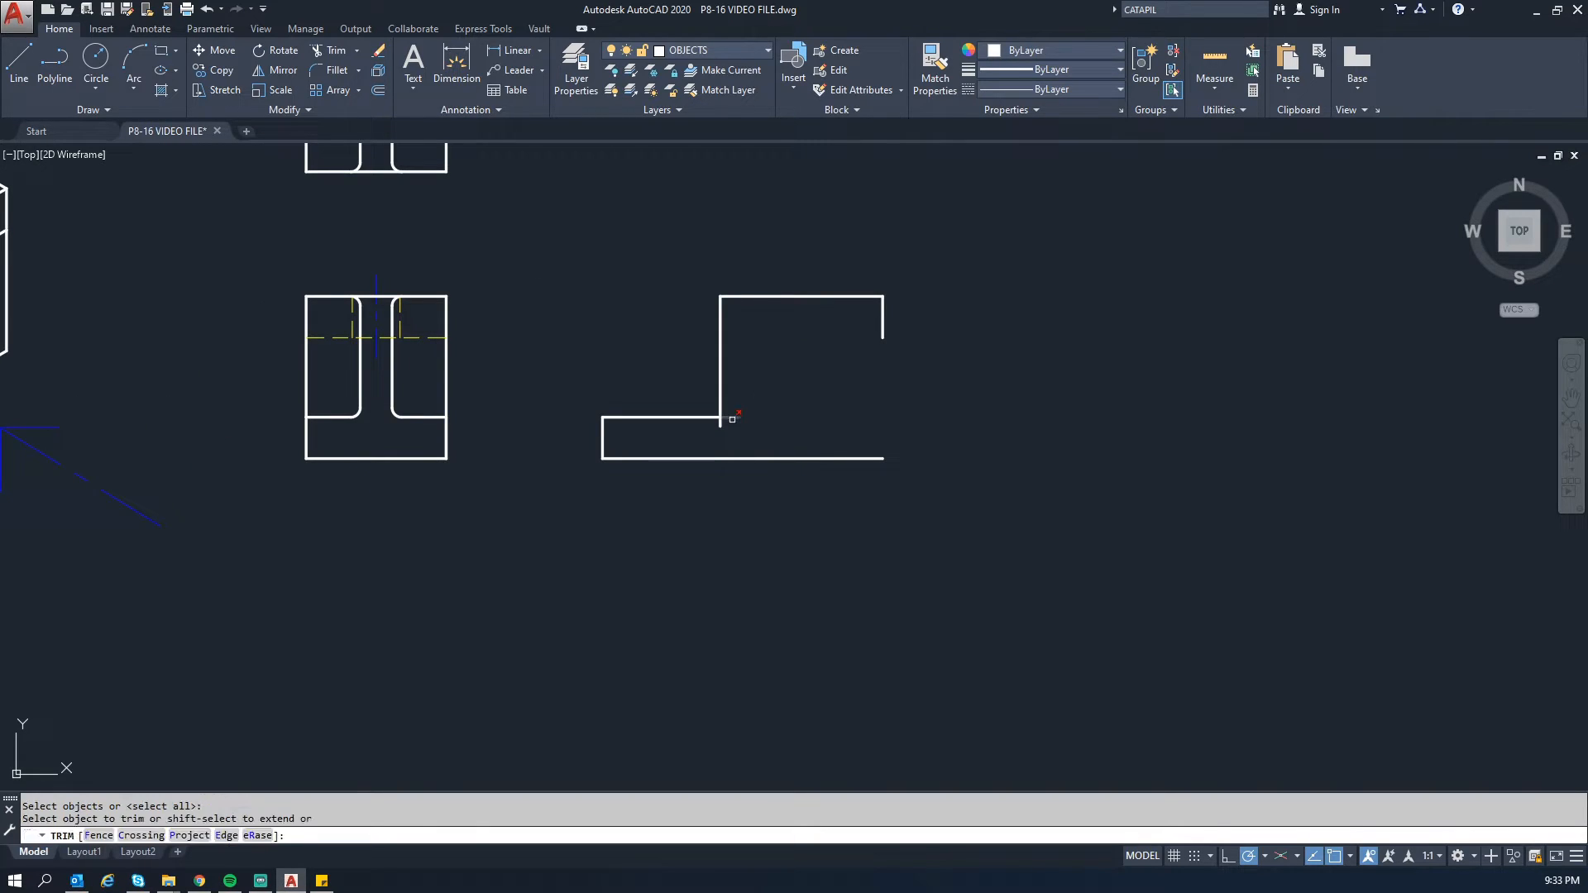
left_click(732, 416)
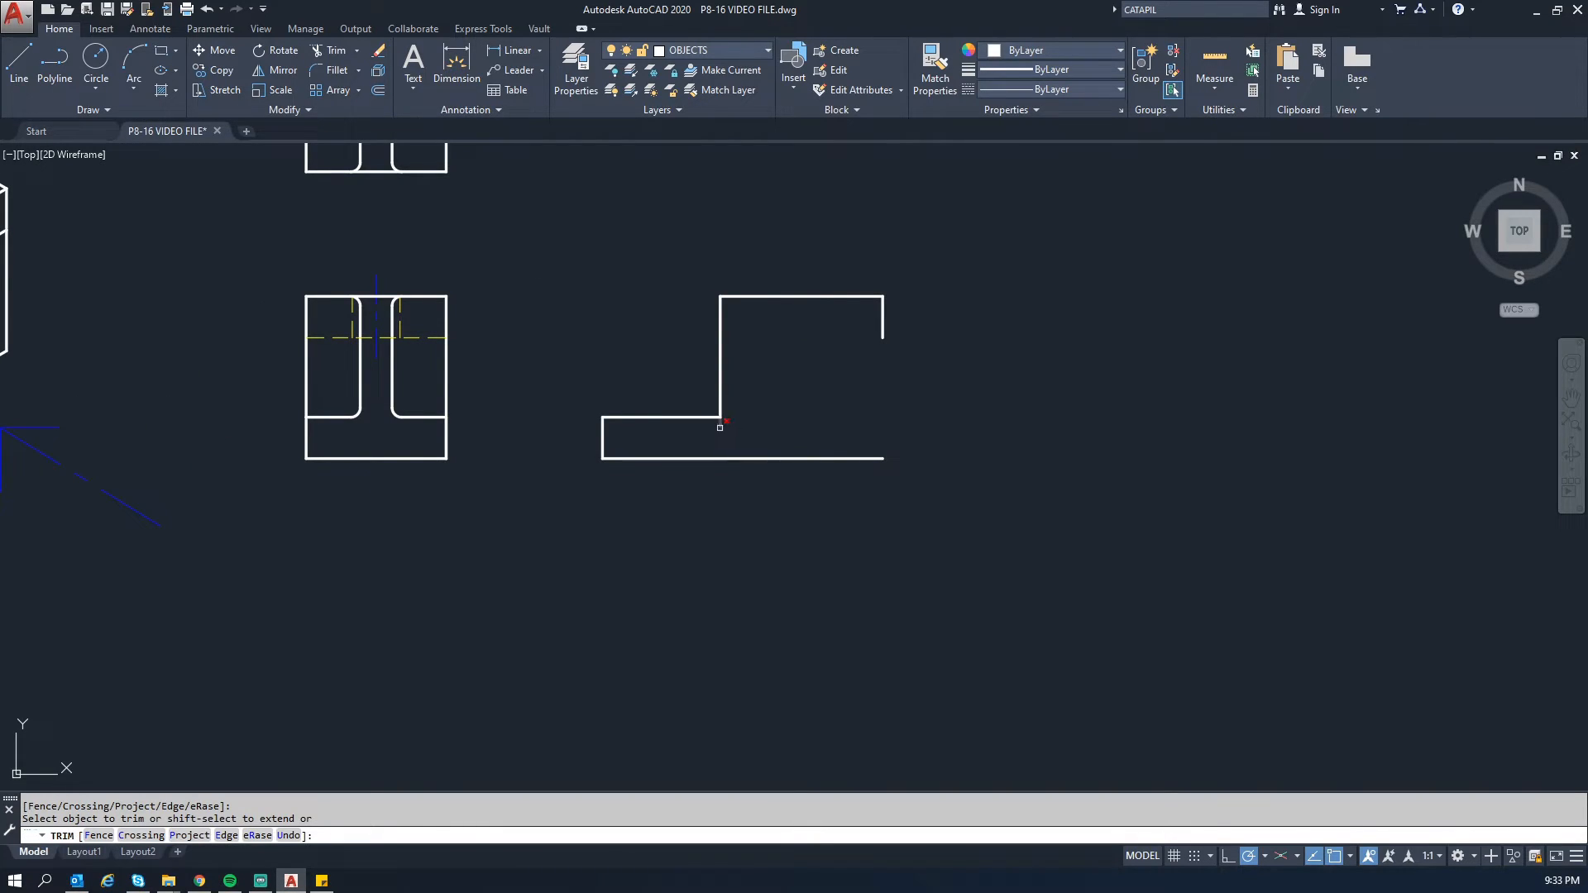
key("Escape")
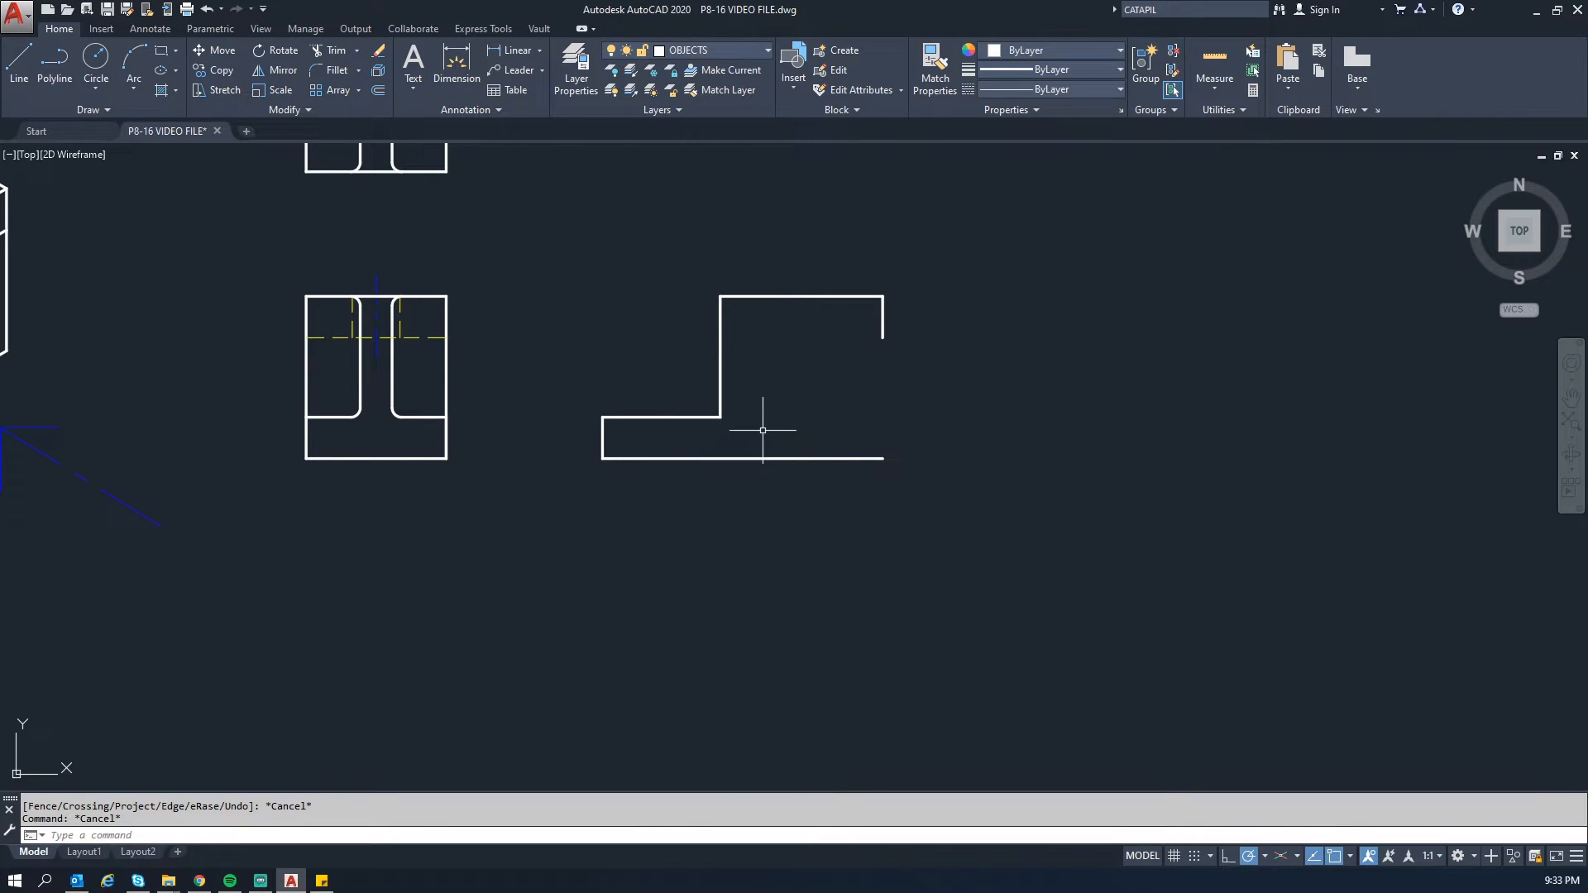
Step: Draw a 13-long horizontal line rightward above the side view, starting in line with the upper block's left edge
middle_click_drag(608, 359, 969, 351)
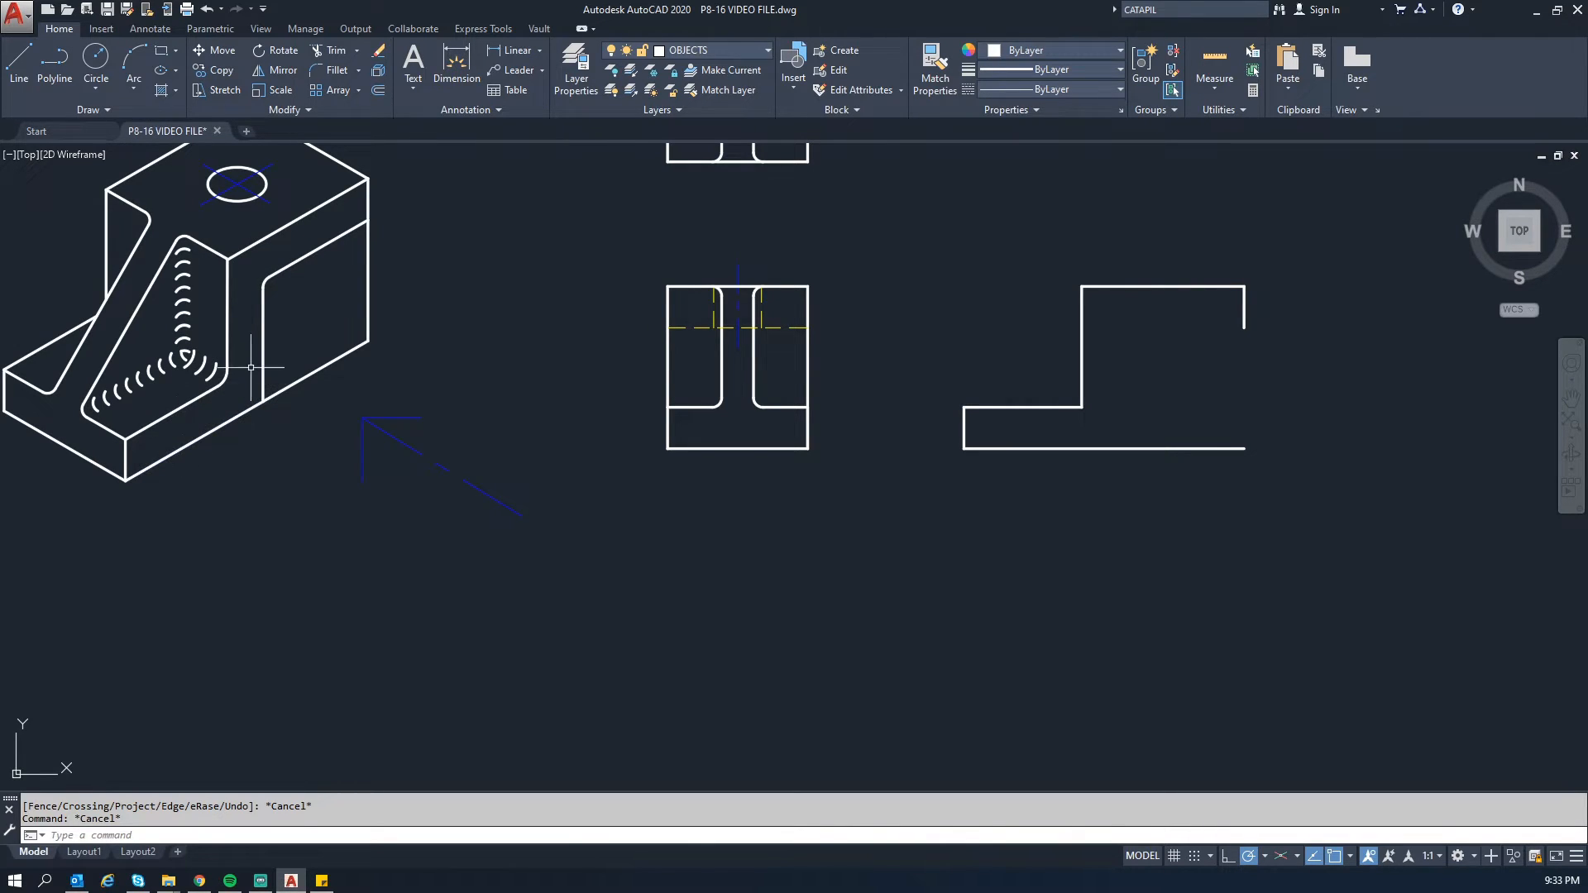
middle_click_drag(1064, 354, 810, 376)
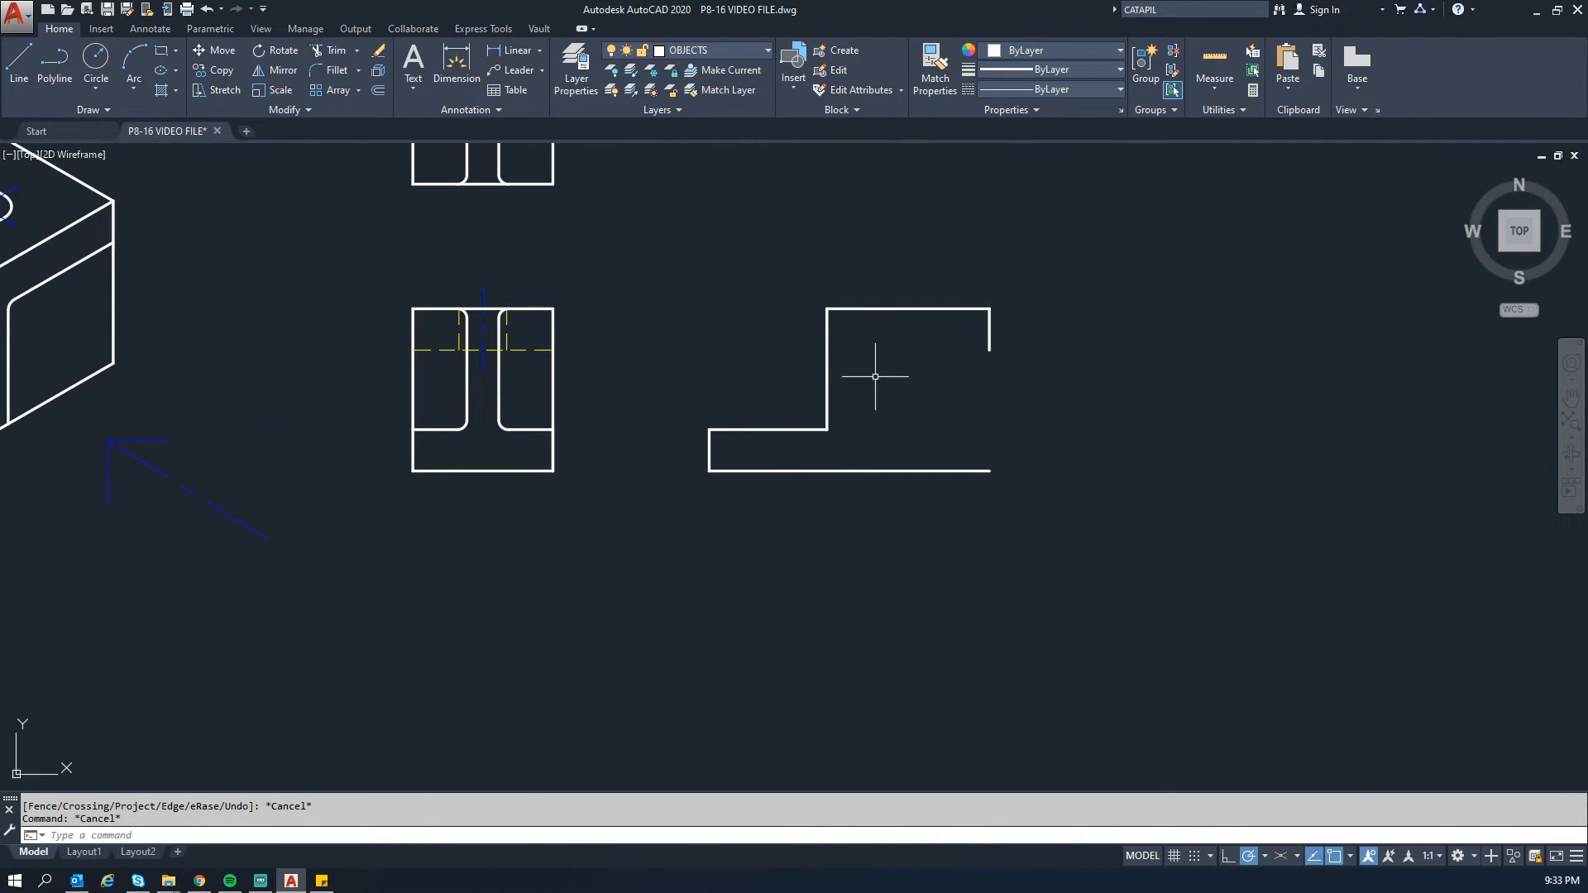
type("l")
key("Return")
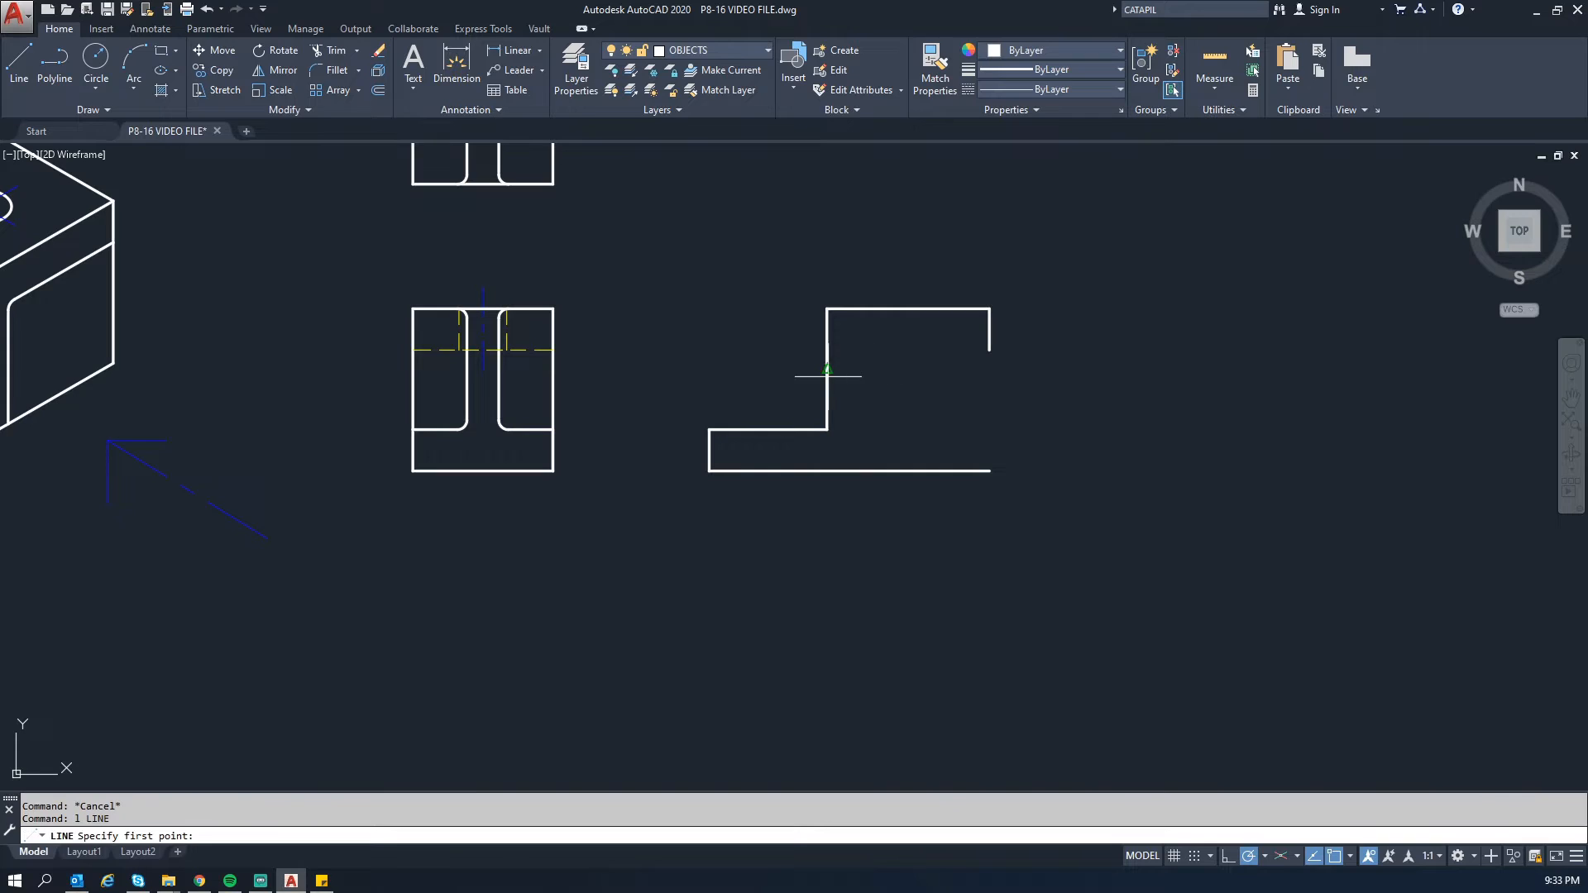
left_click(827, 271)
type("13")
key("Return")
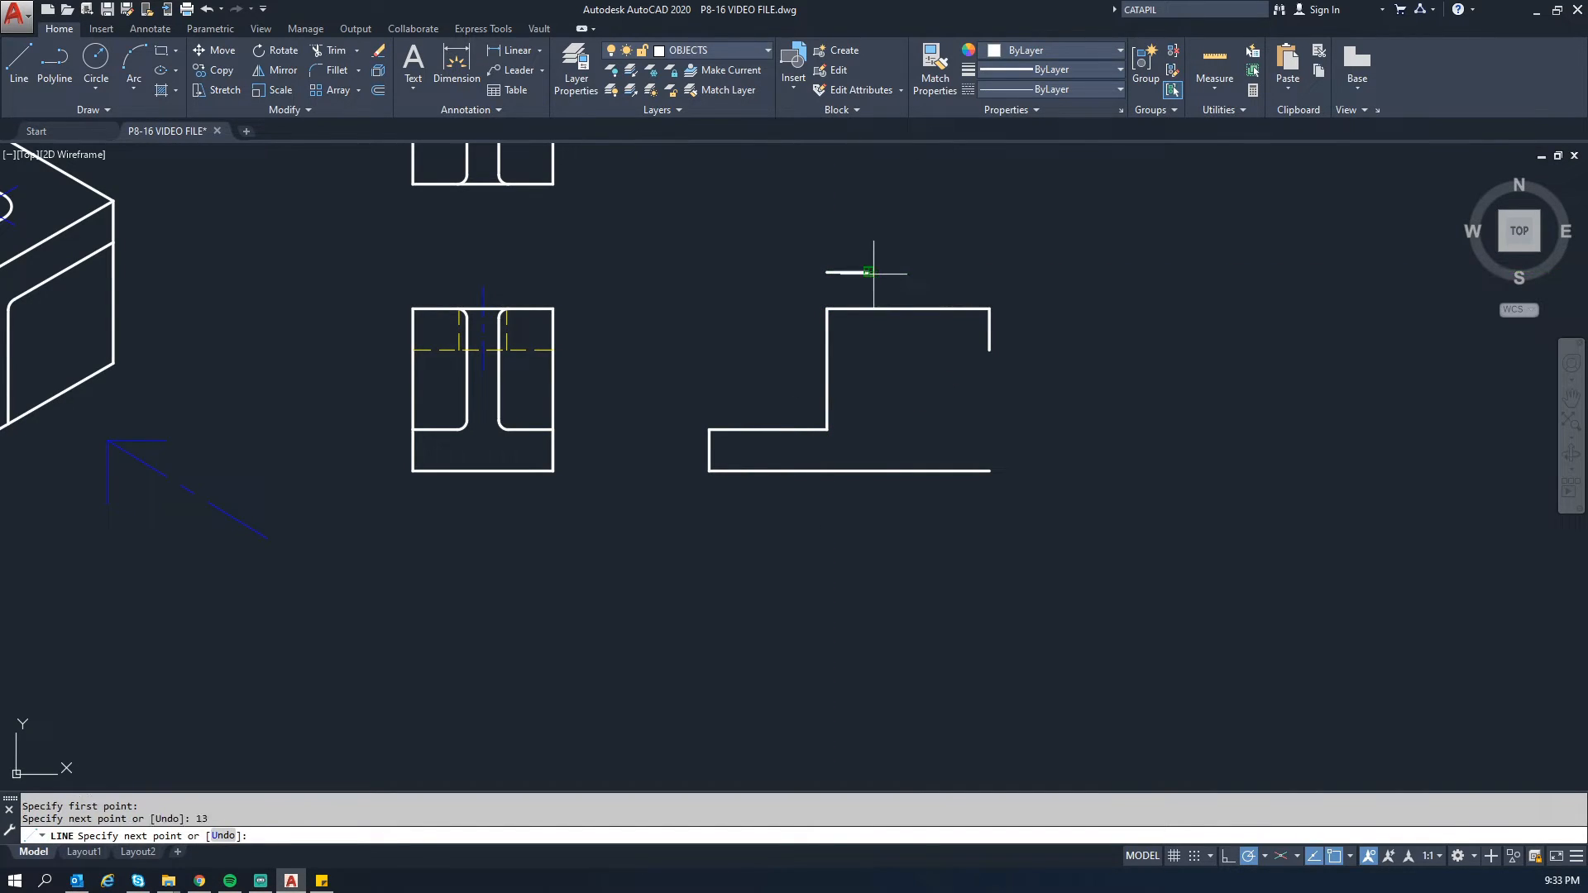
Step: Draw a vertical line down through the side view from the 13-long line's right end, and a horizontal line to it from the short right edge's bottom
left_click(870, 523)
key("Escape")
key("Escape")
type("l")
key("Return")
left_click(990, 349)
left_click(869, 349)
key("Escape")
key("Escape")
type("tr")
key("Return")
key("Escape")
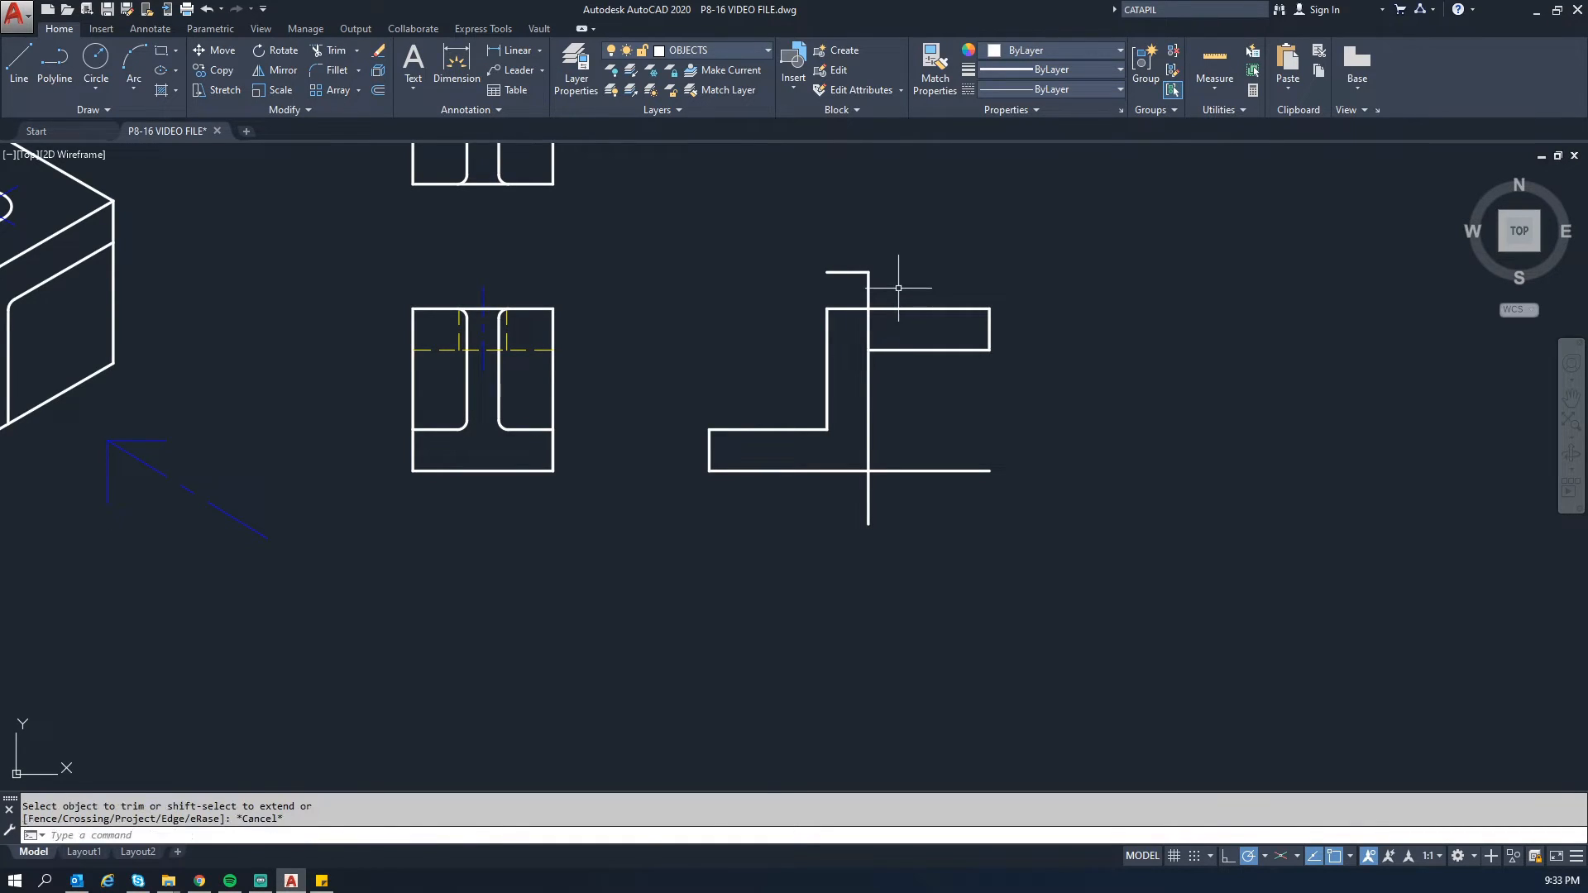
Step: Trim the vertical line inside the side view's upper block and erase the two leftover lines above the view
type("tr")
key("Return")
left_click(869, 329)
key("Escape")
left_click(888, 289)
left_click(854, 267)
key("Delete")
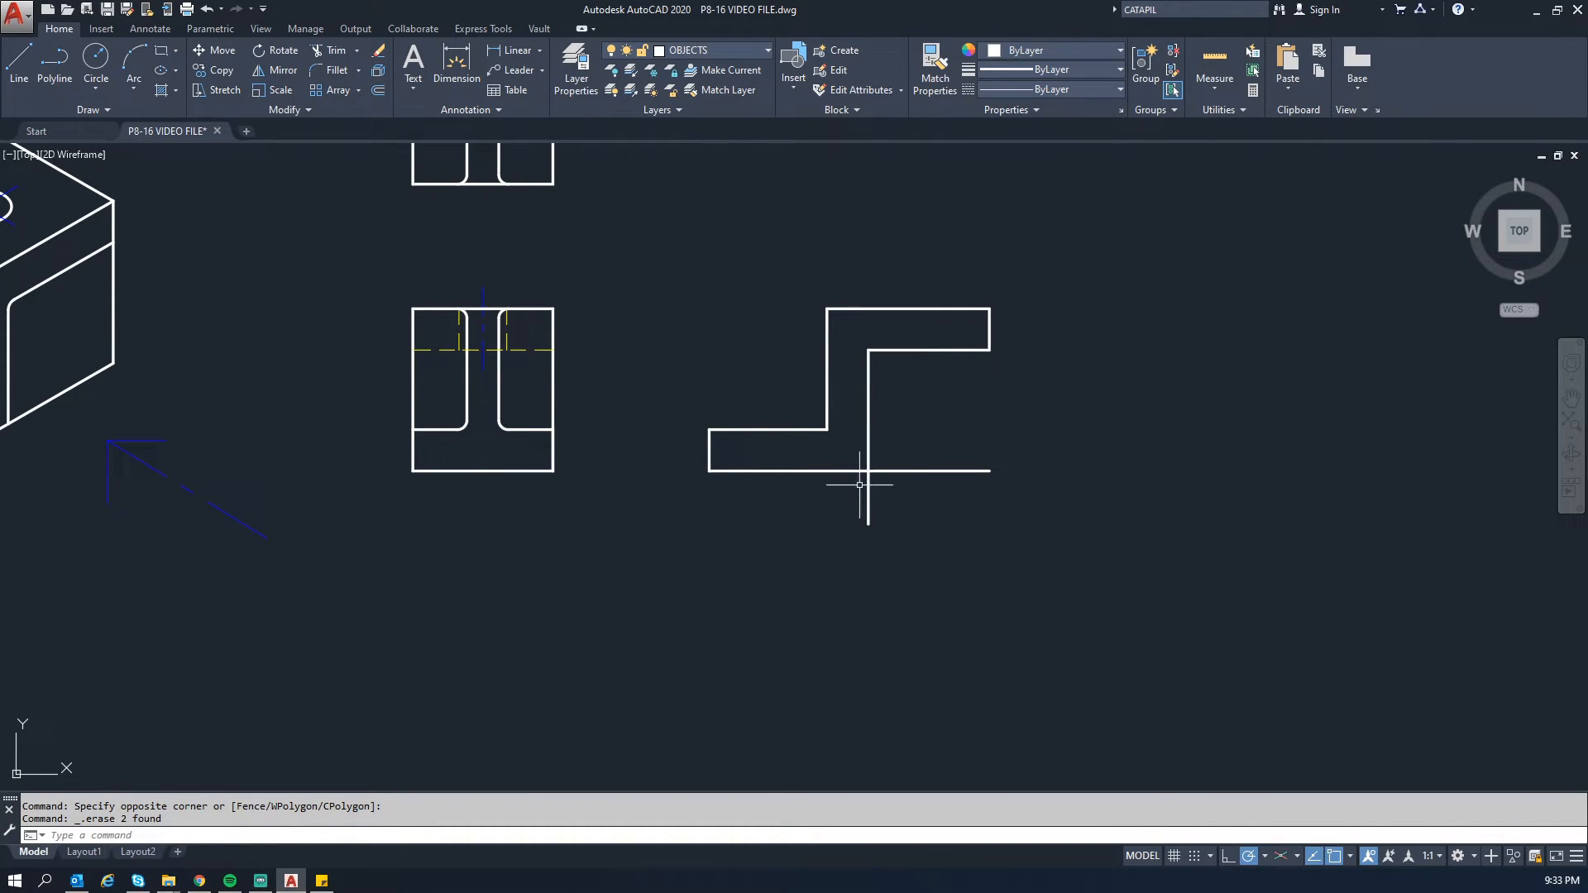
type("tr")
key("Return")
left_click(957, 498)
left_click(928, 461)
key("Escape")
key("Escape")
Step: Trim the overhanging ends of the base line and the vertical line at the side view's lower right corner
type("tr")
key("Return")
key("Return")
left_click(951, 507)
left_click(946, 463)
left_click(913, 537)
left_click(833, 505)
key("Escape")
scroll(939, 436, "down", 5)
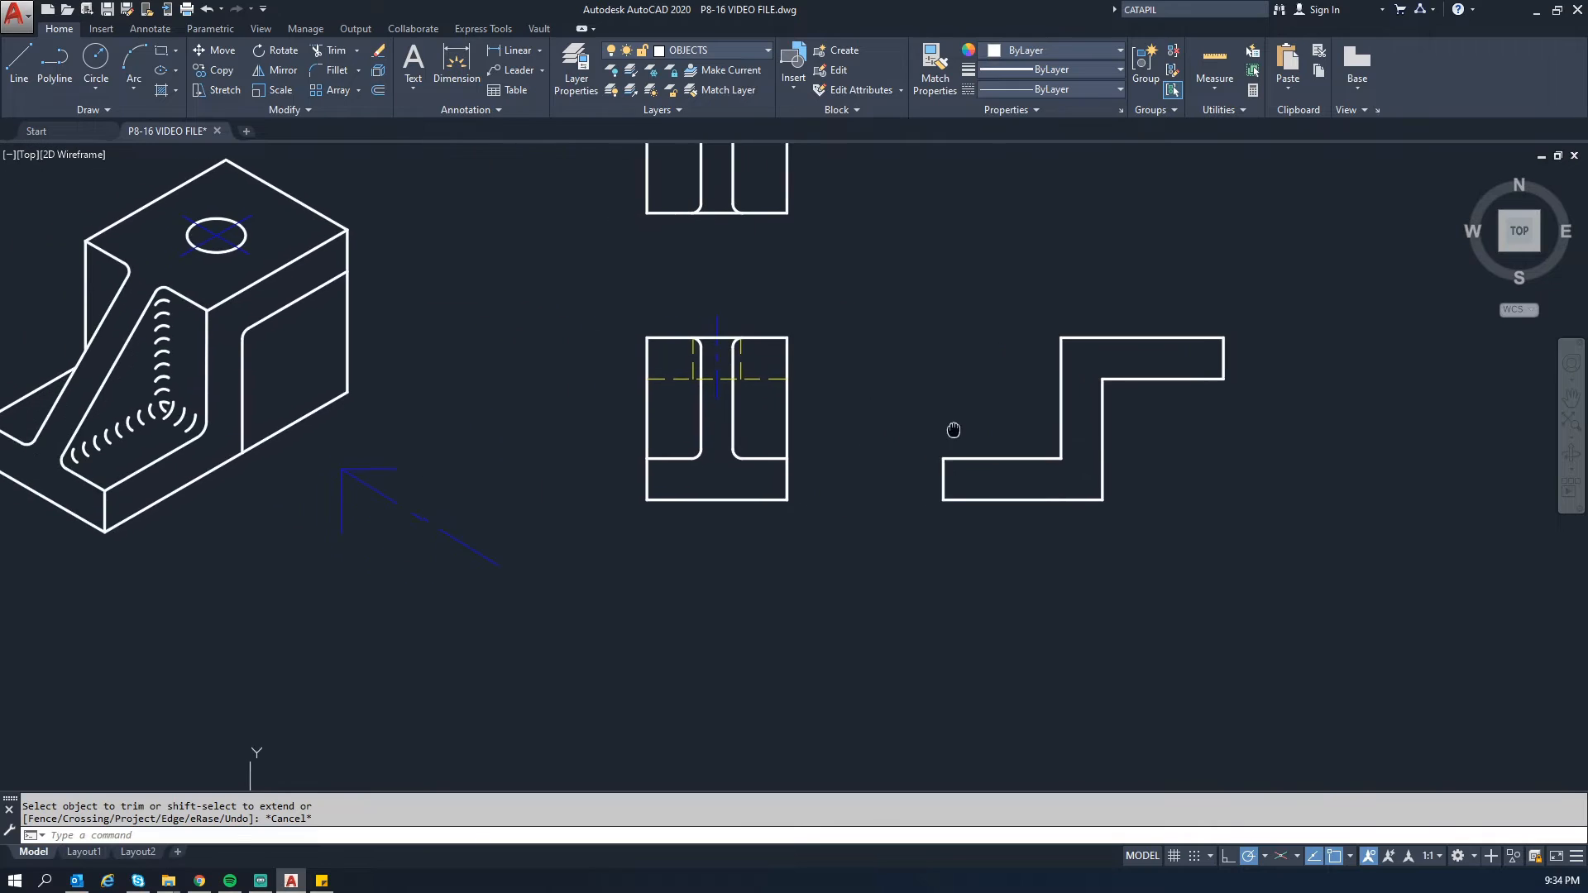
scroll(934, 466, "up", 3)
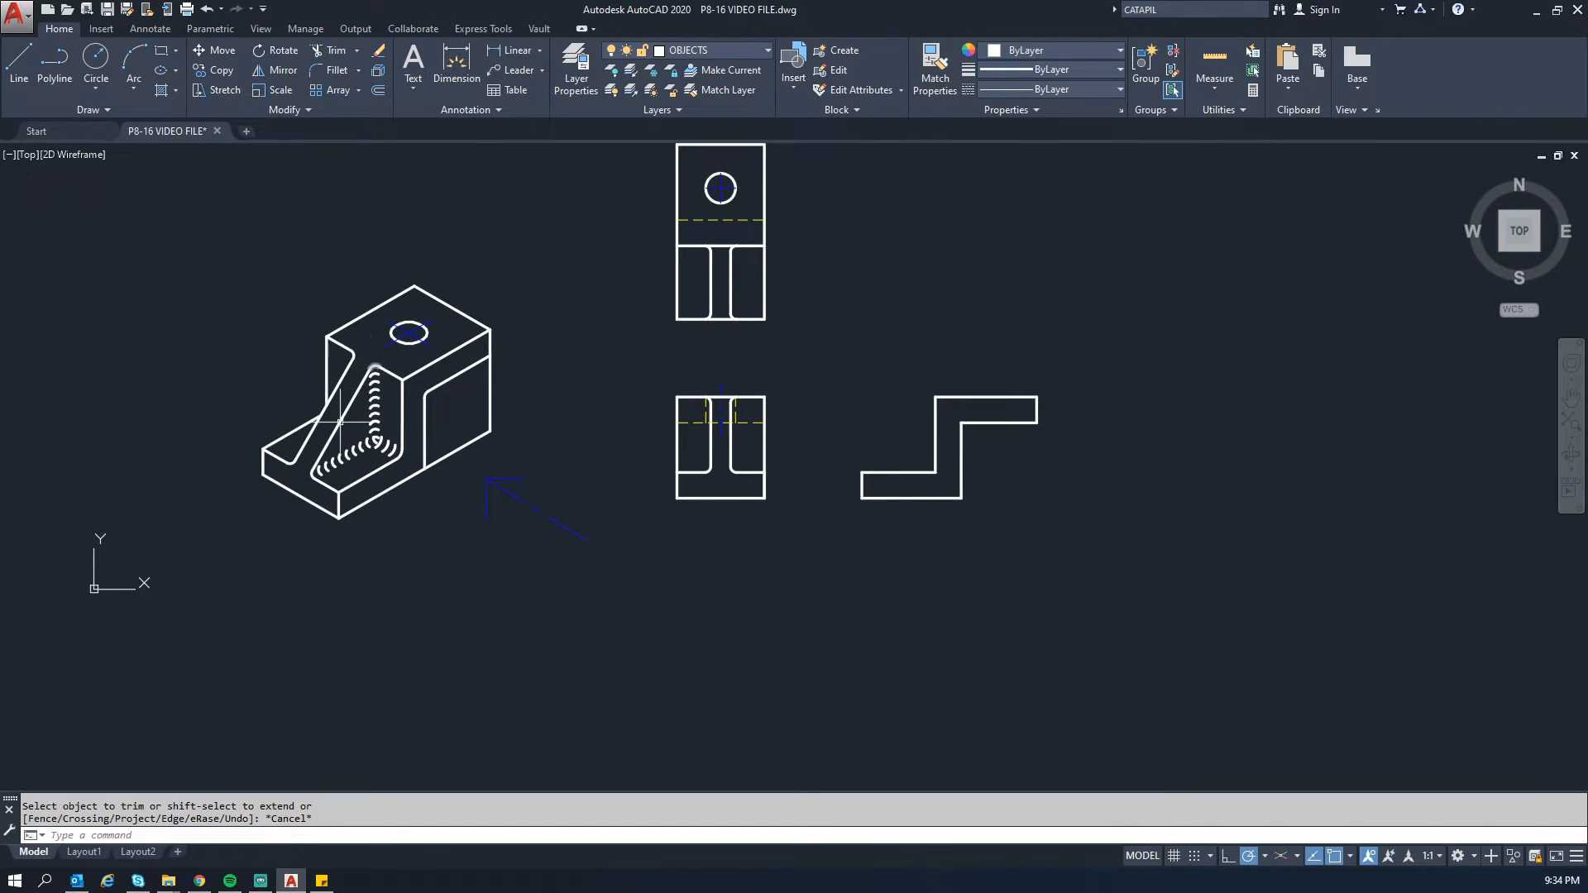
left_click(409, 377)
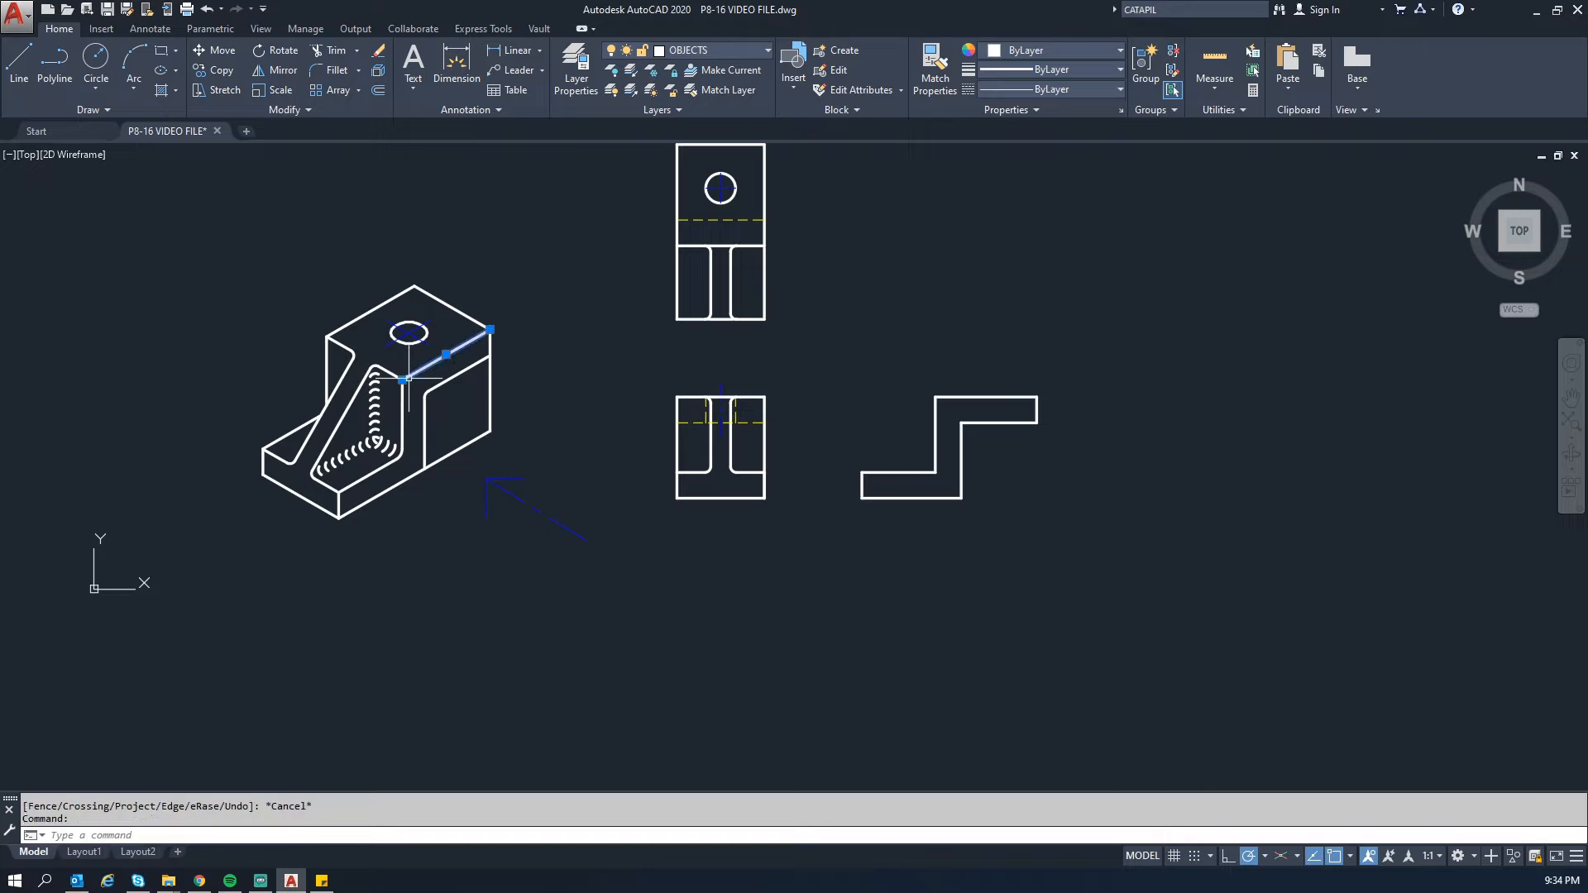
left_click(354, 484)
type("l")
key("Return")
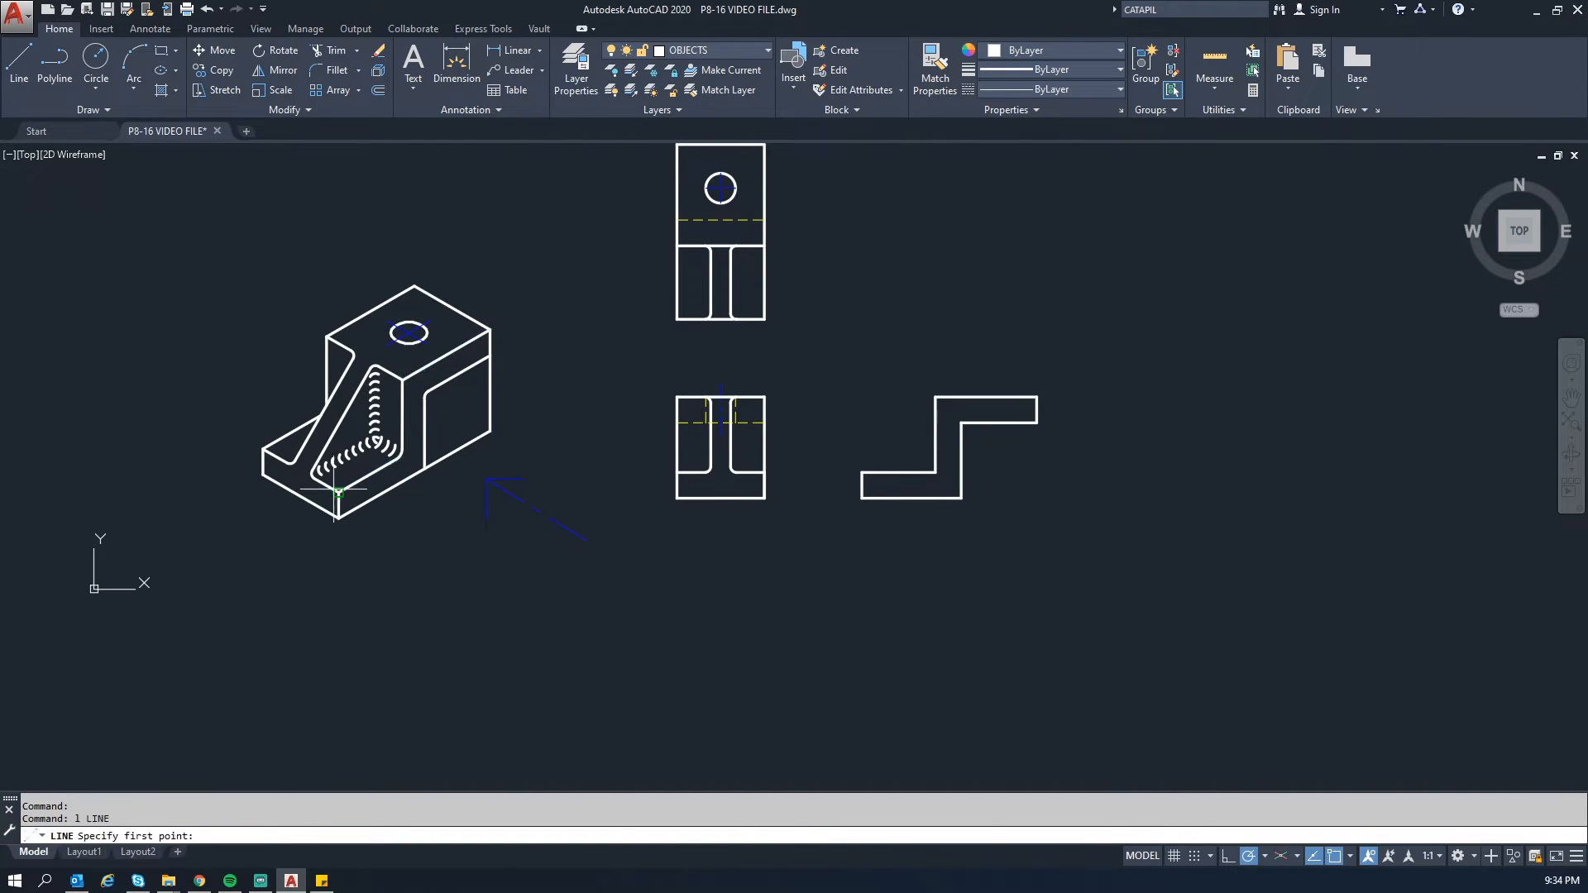
left_click(339, 493)
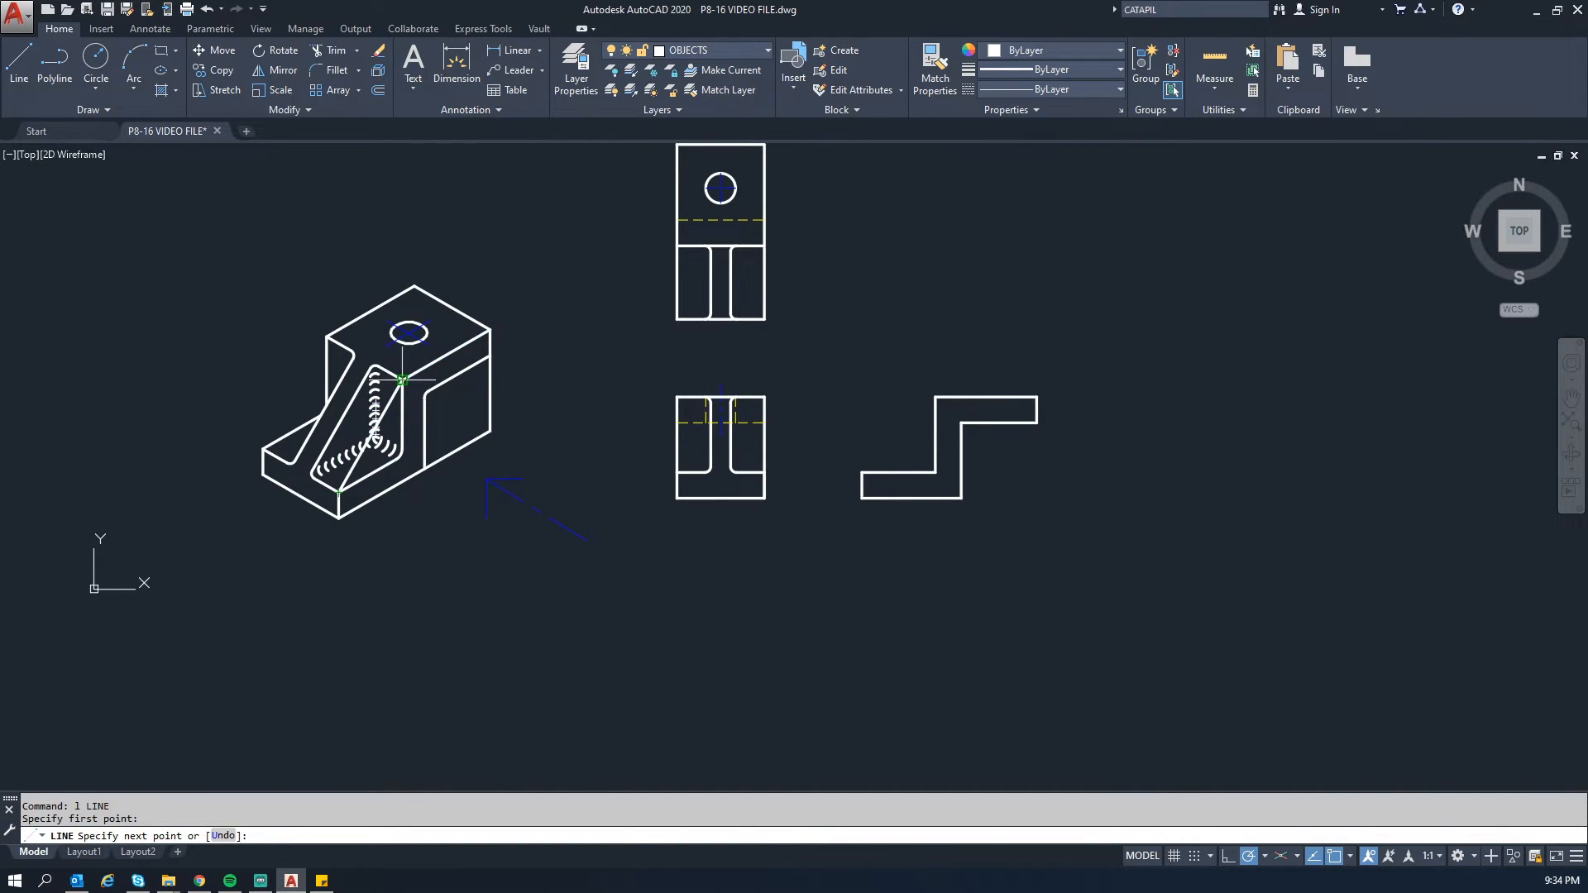
key("Escape")
Step: Draw the slanted rib line in the side view between the base step's upper left corner and the upper block's top left corner
key("space")
left_click(936, 397)
key("Escape")
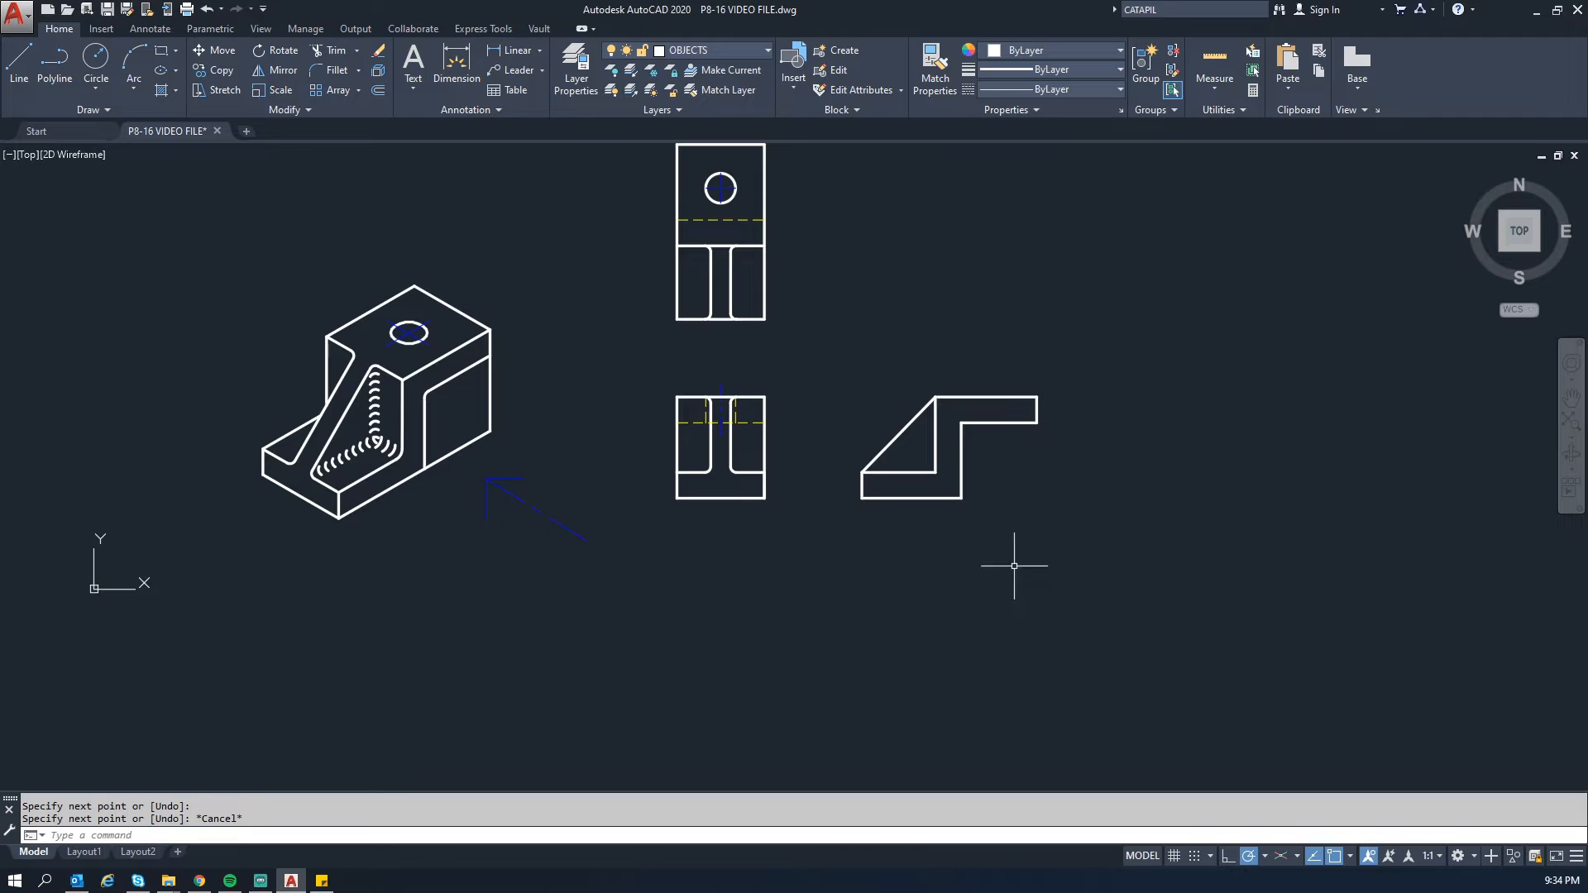
Step: Examine the rib's sloping edge and the rounded corners in the isometric view and compare them with the side view
scroll(952, 411, "up", 4)
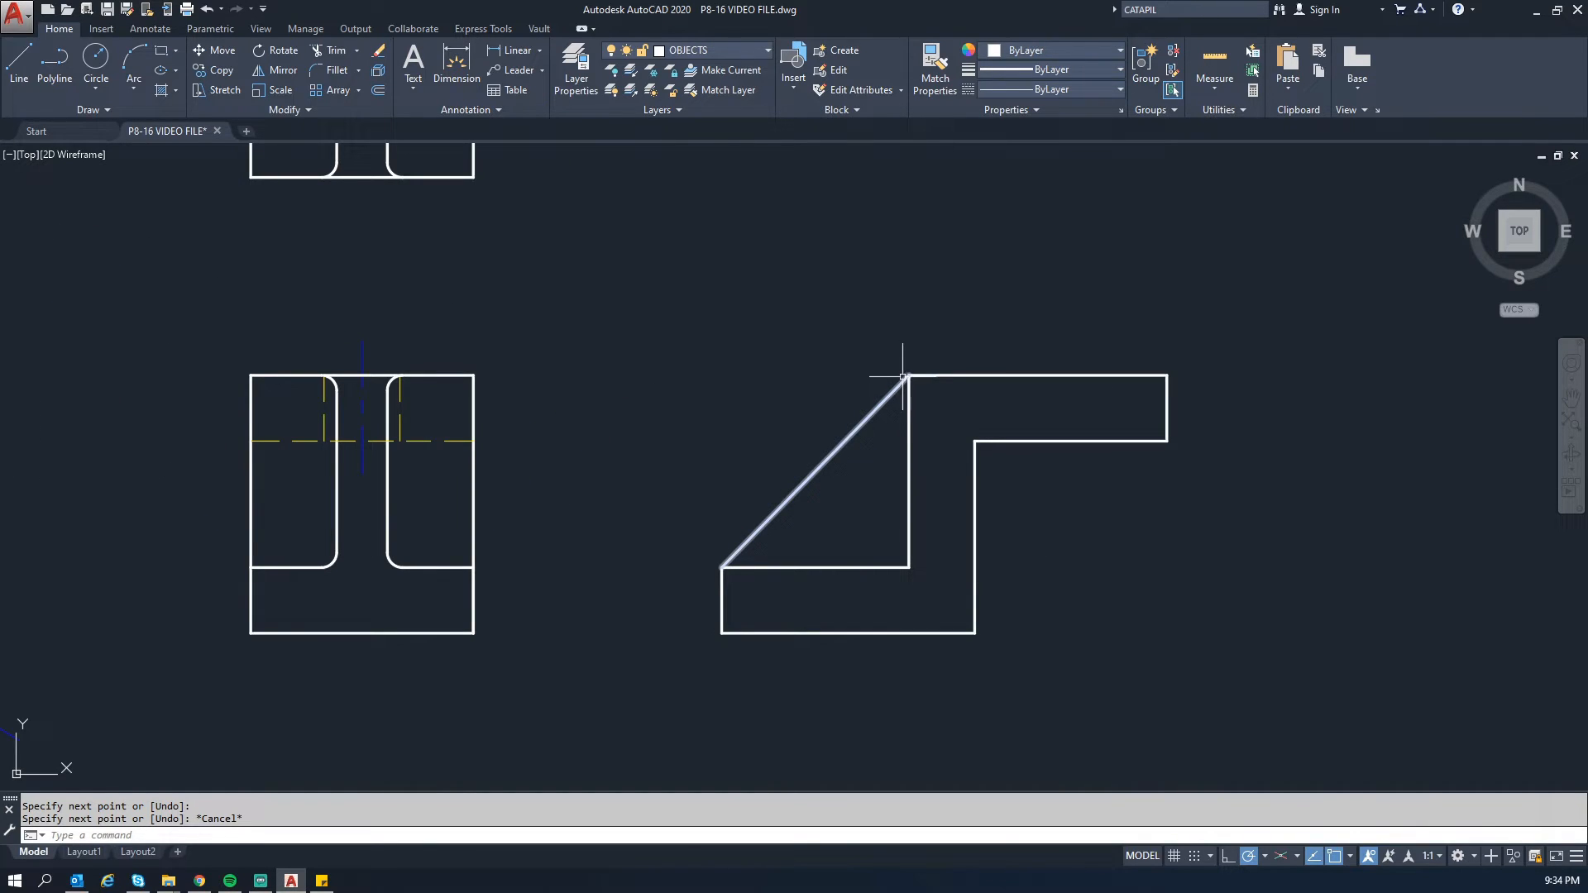
scroll(904, 377, "down", 4)
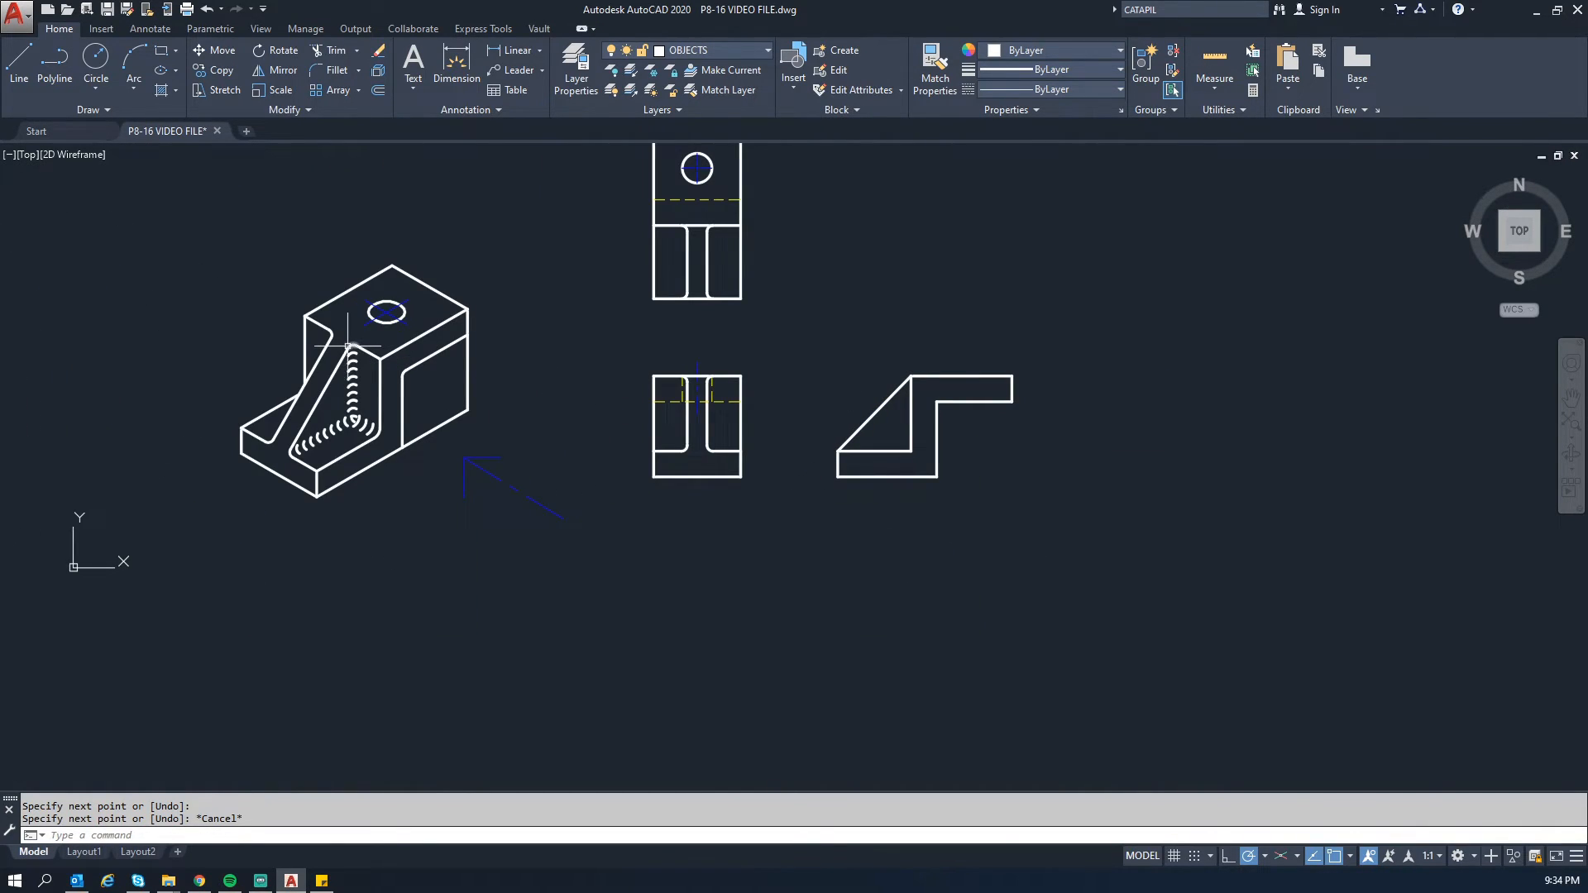
left_click(291, 451)
key("Escape")
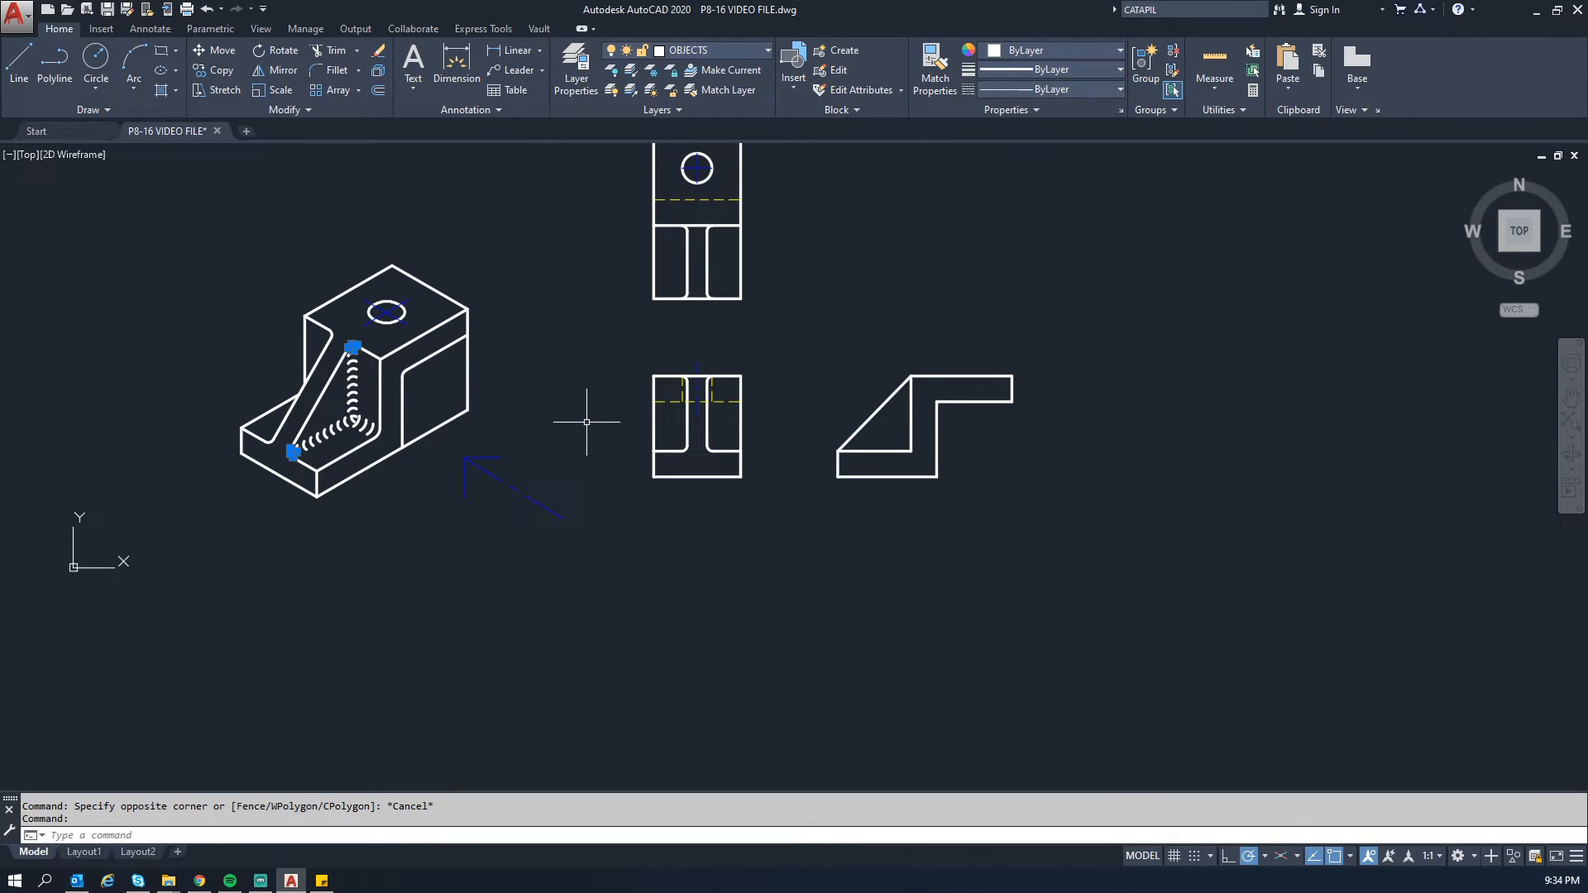
key("Escape")
key("Escape")
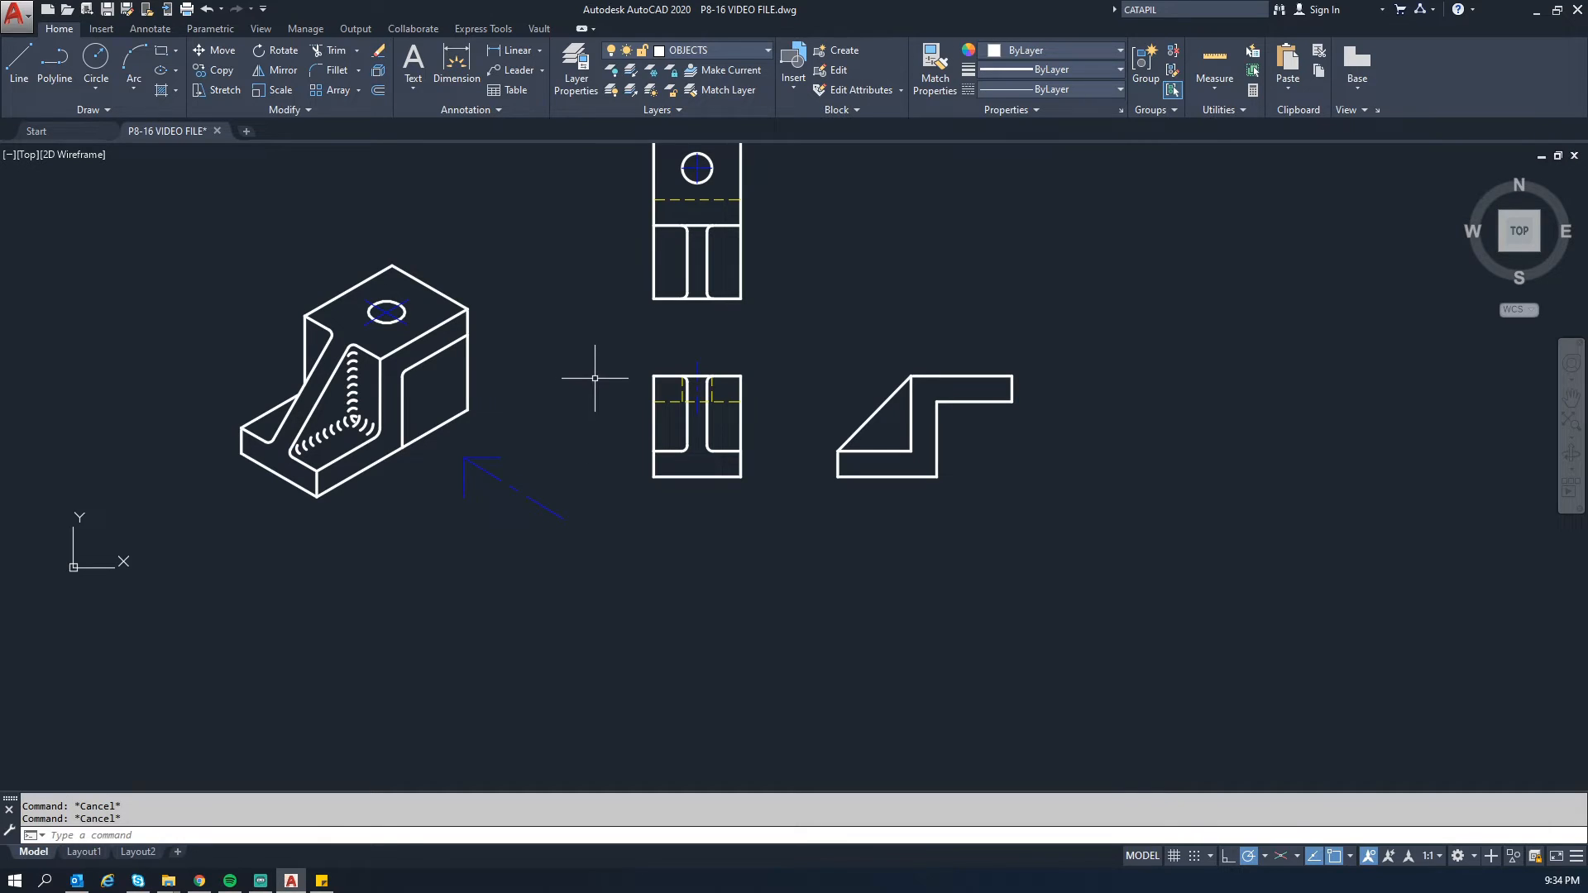
middle_click_drag(601, 370, 610, 388)
scroll(402, 389, "up", 2)
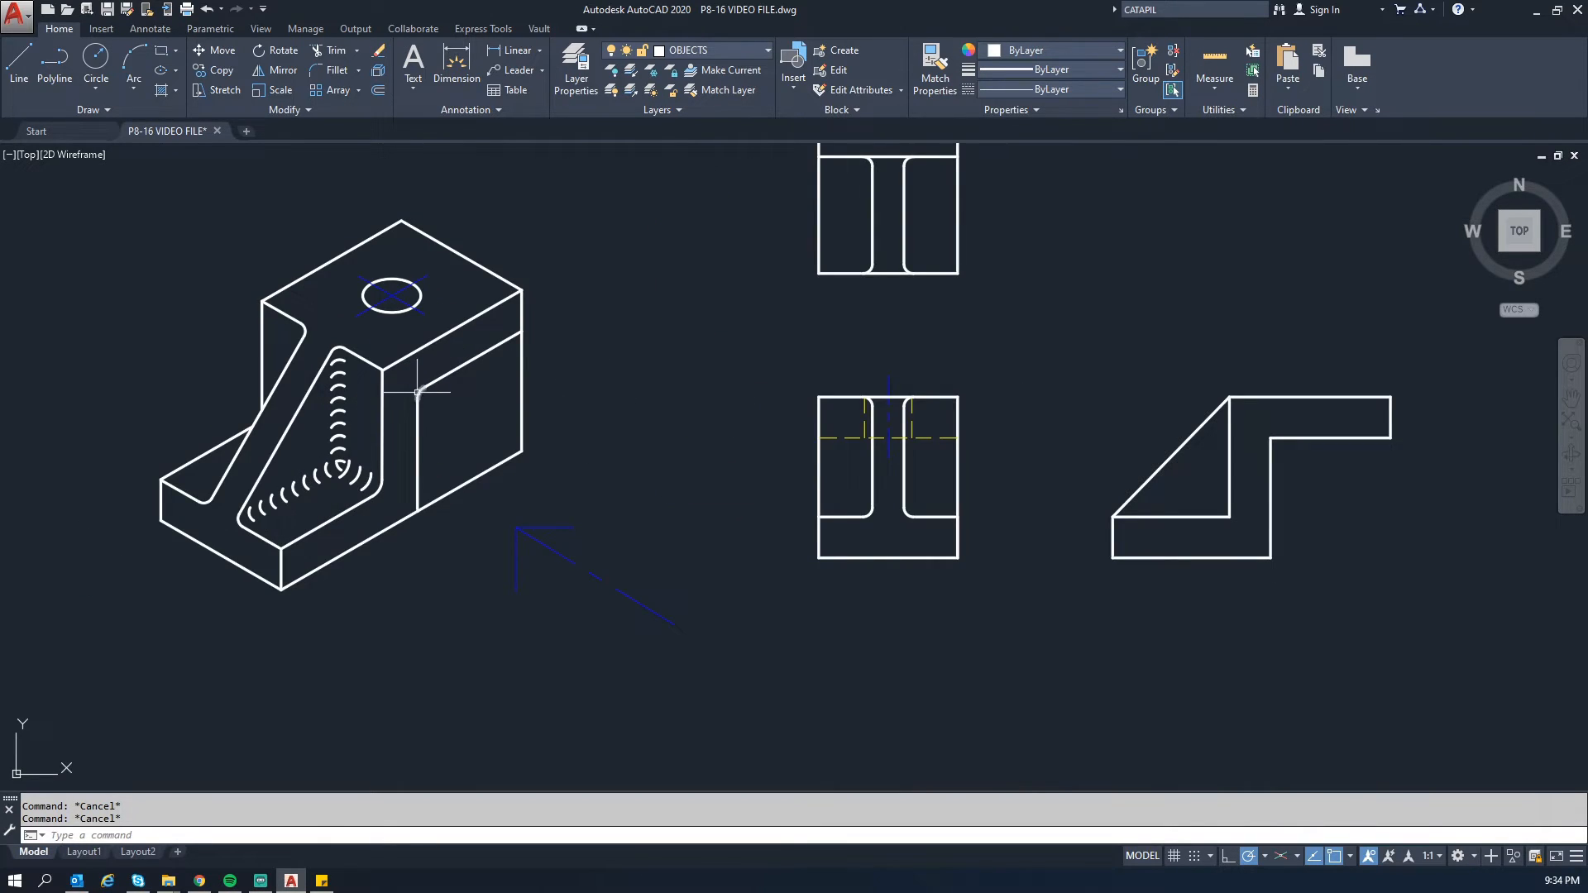
left_click(373, 487)
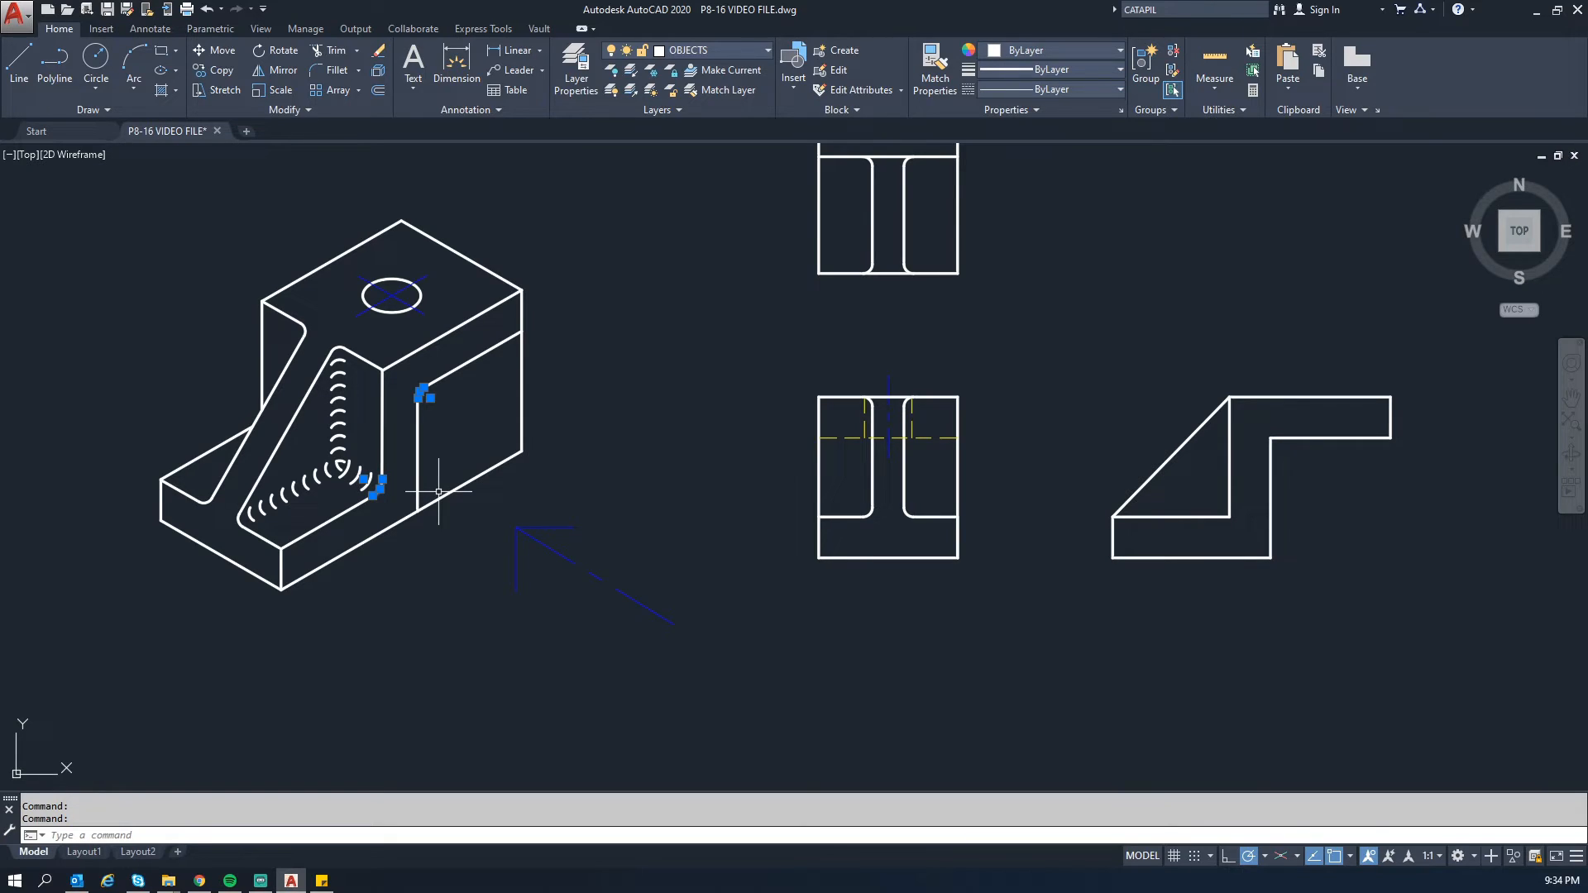
key("Escape")
key("Escape")
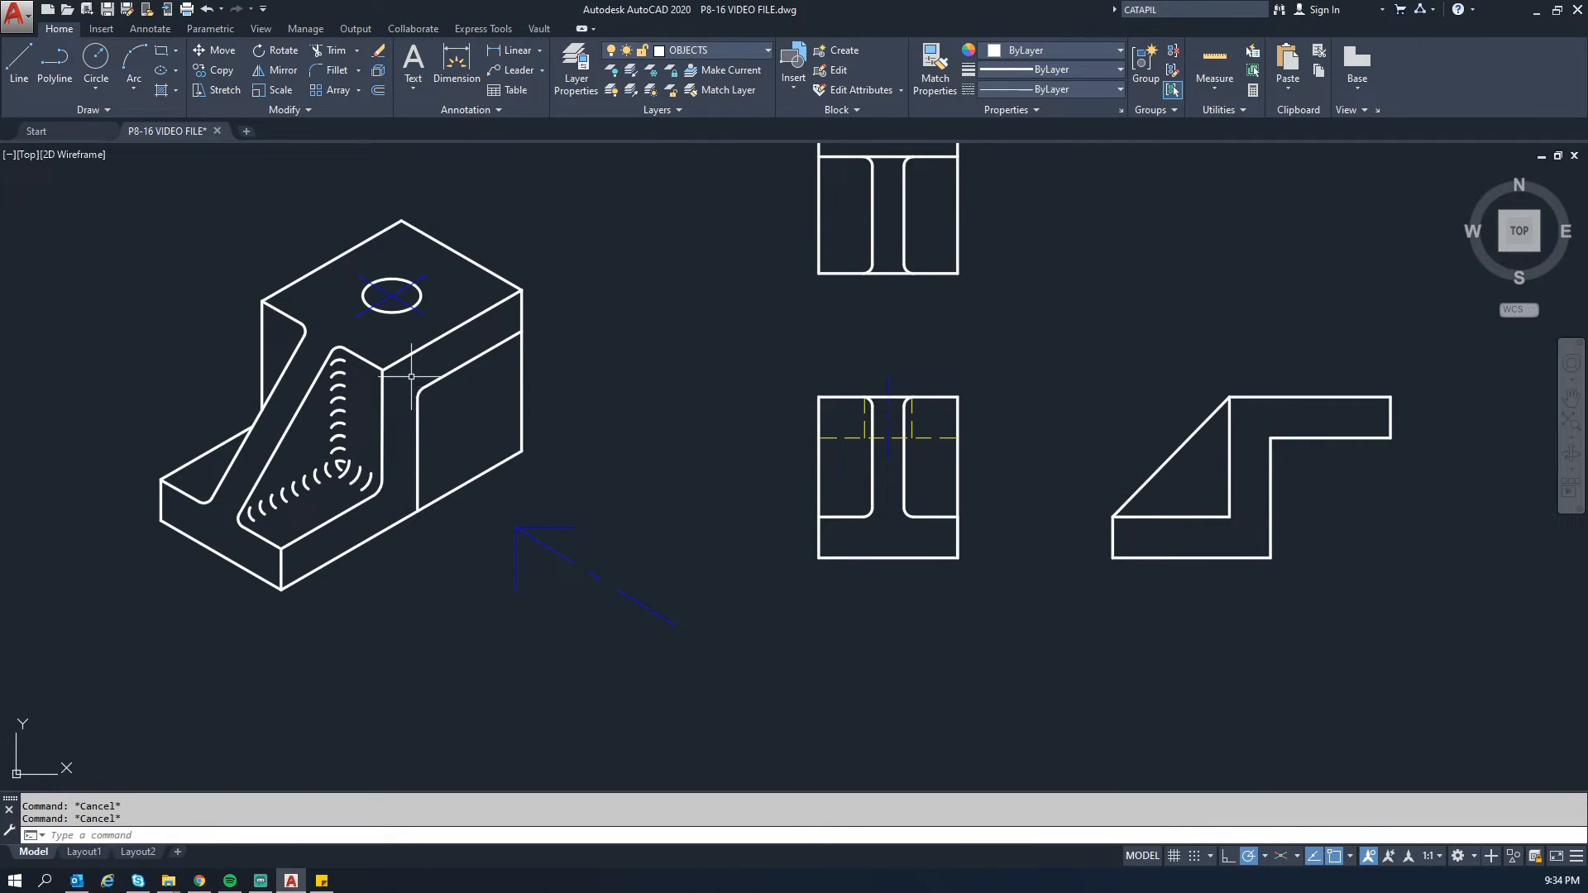
left_click(420, 389)
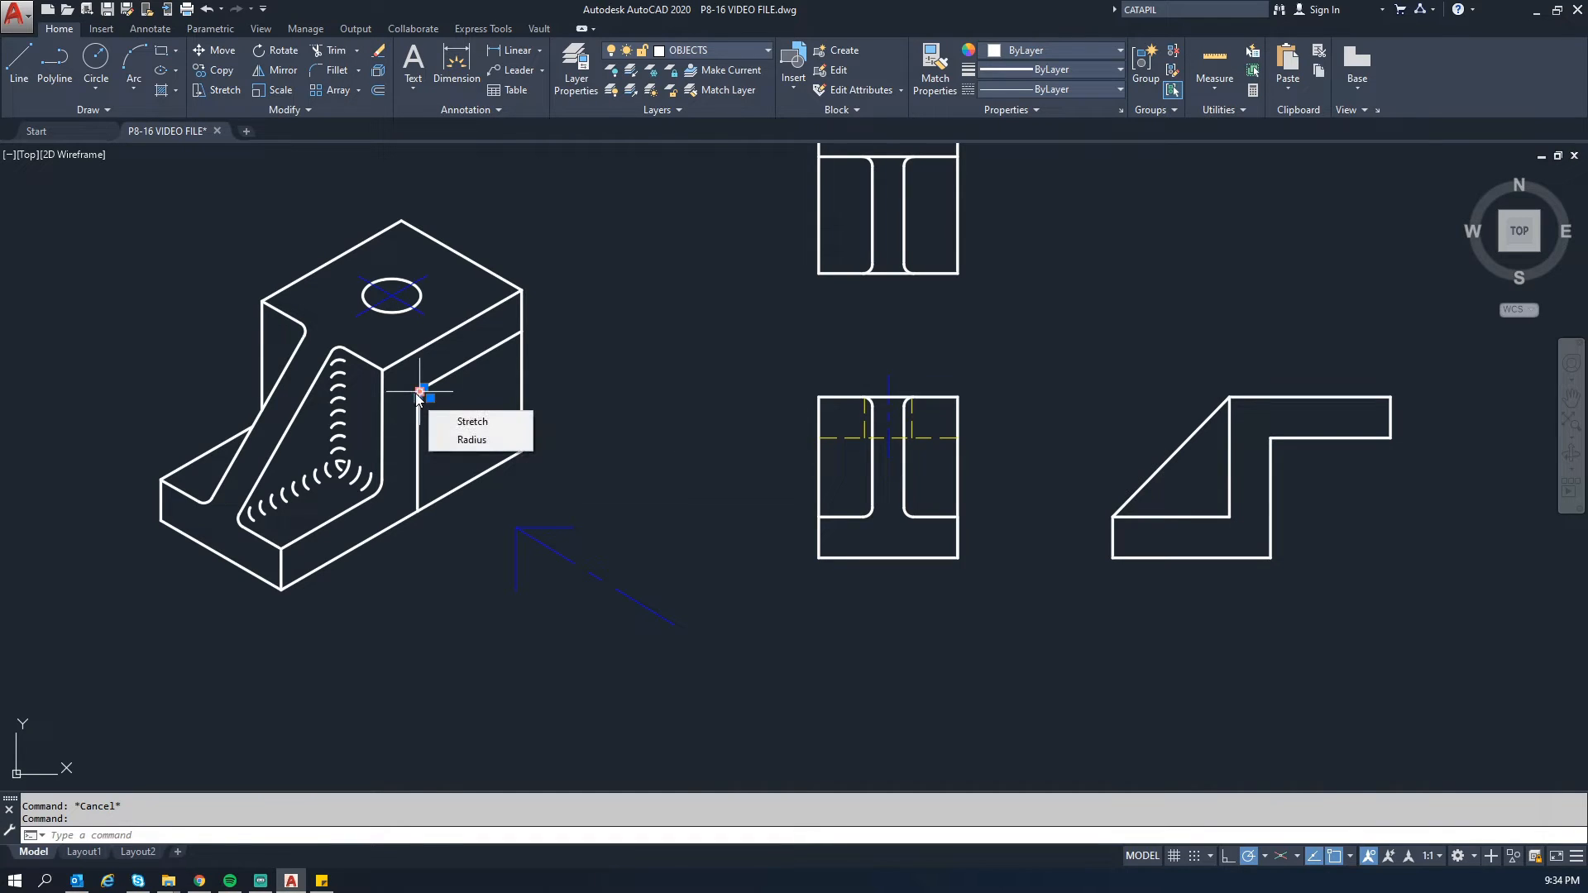
key("Escape")
left_click(380, 489)
mouse_move(380, 489)
key("Escape")
Step: Fillet the corner beneath the side view's overhang with a radius of 4
middle_click_drag(1297, 467, 1135, 446)
type("f")
key("Return")
type("r")
key("Return")
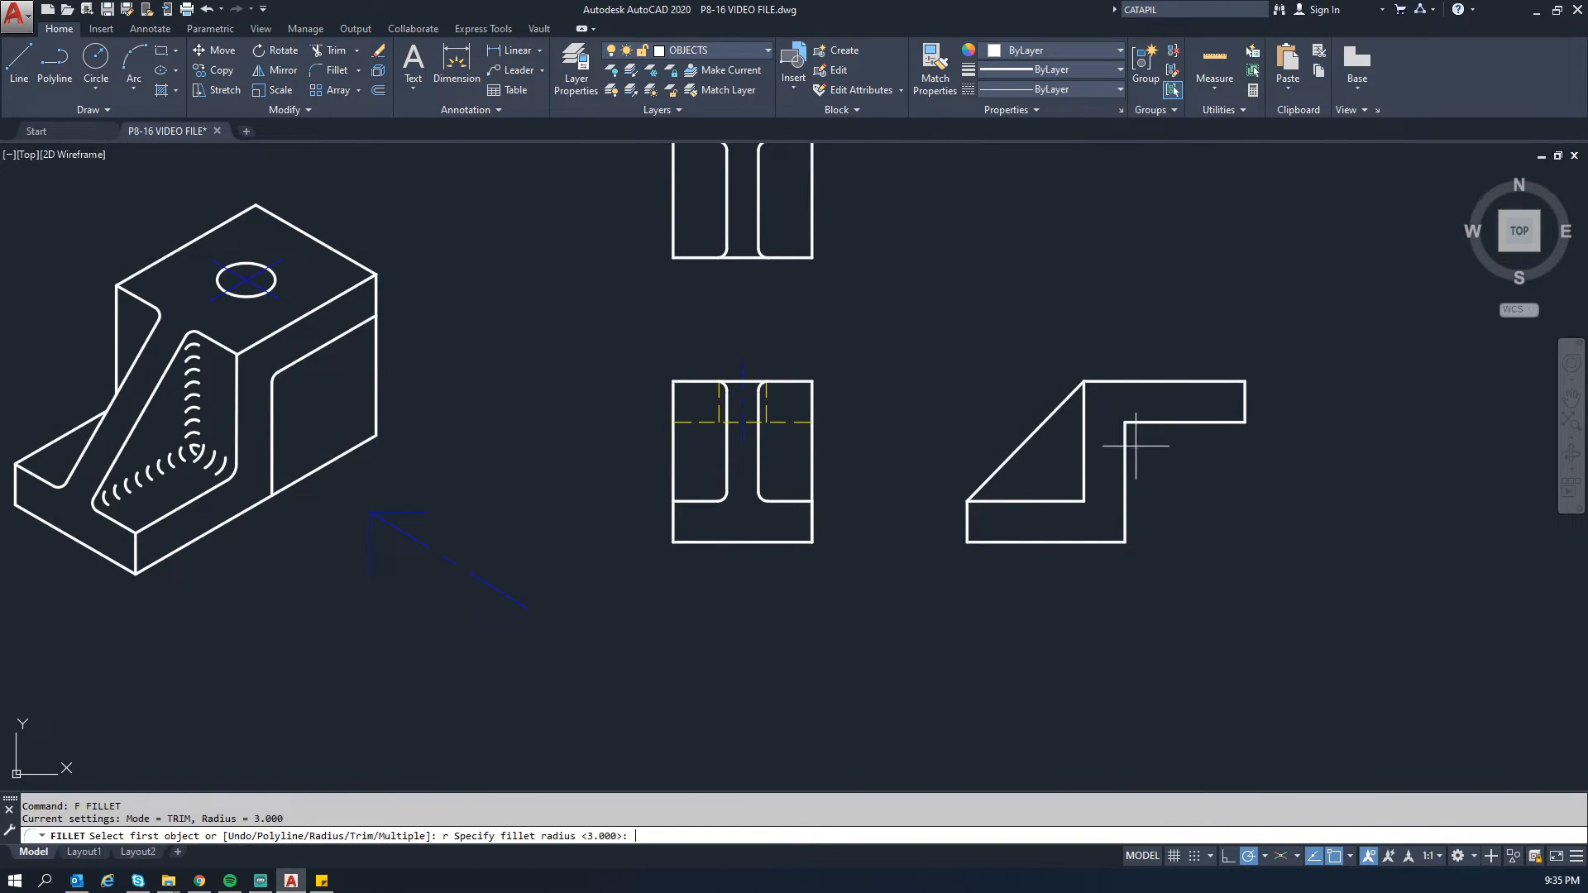
type("4")
key("Return")
left_click(1140, 422)
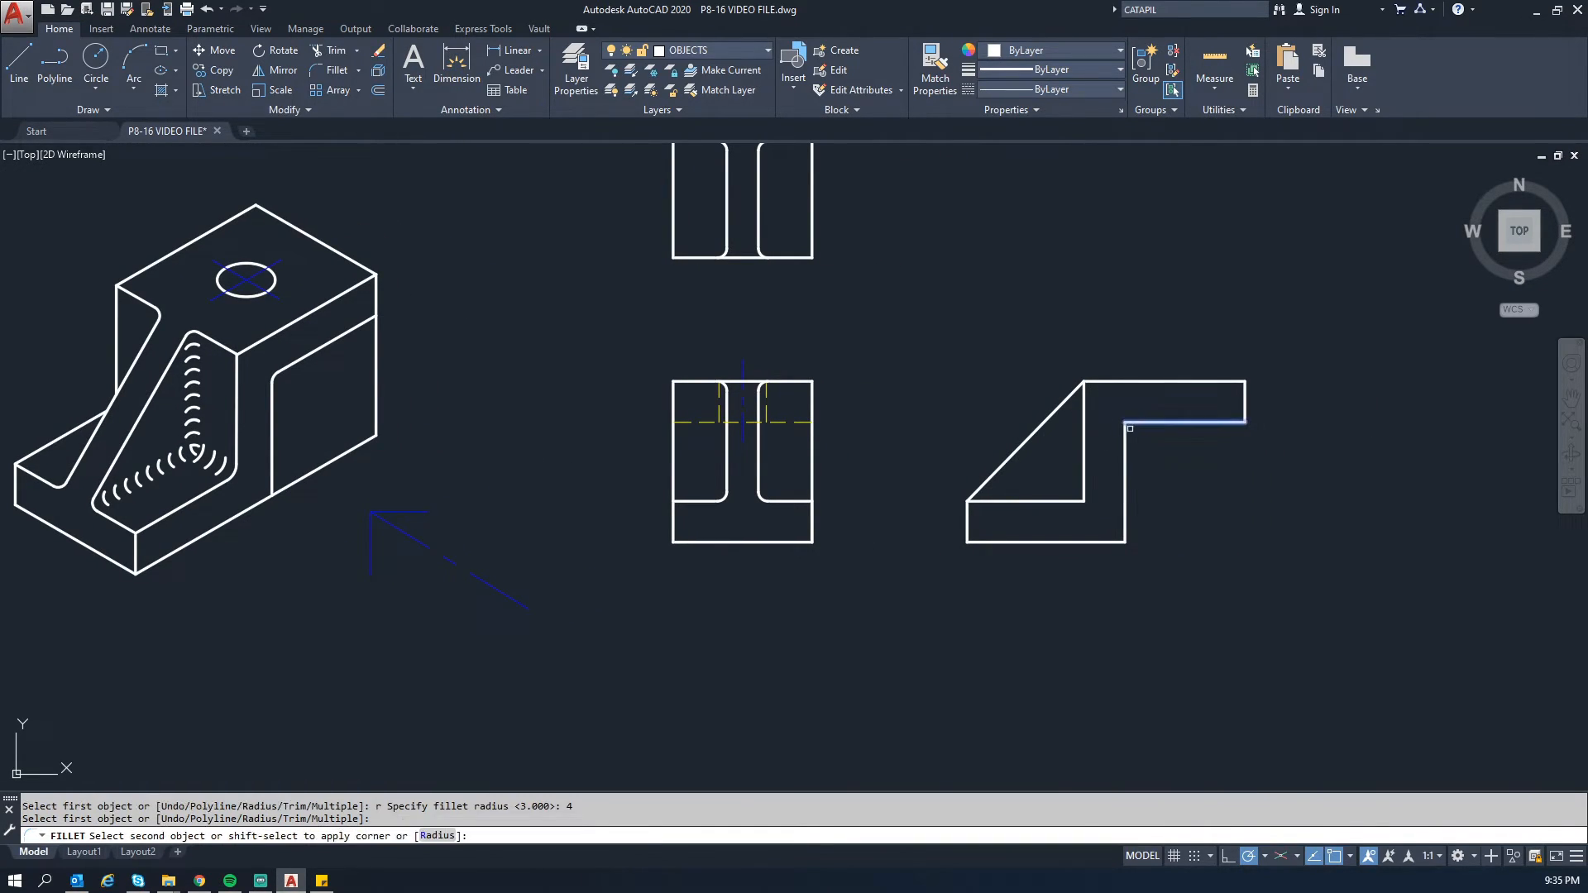
left_click(1126, 431)
key("Escape")
key("Escape")
Step: Fillet the inner corner beneath the slanted rib line in the side view with a radius of 6
type("f")
key("Return")
type("r")
key("Return")
type("6")
key("Return")
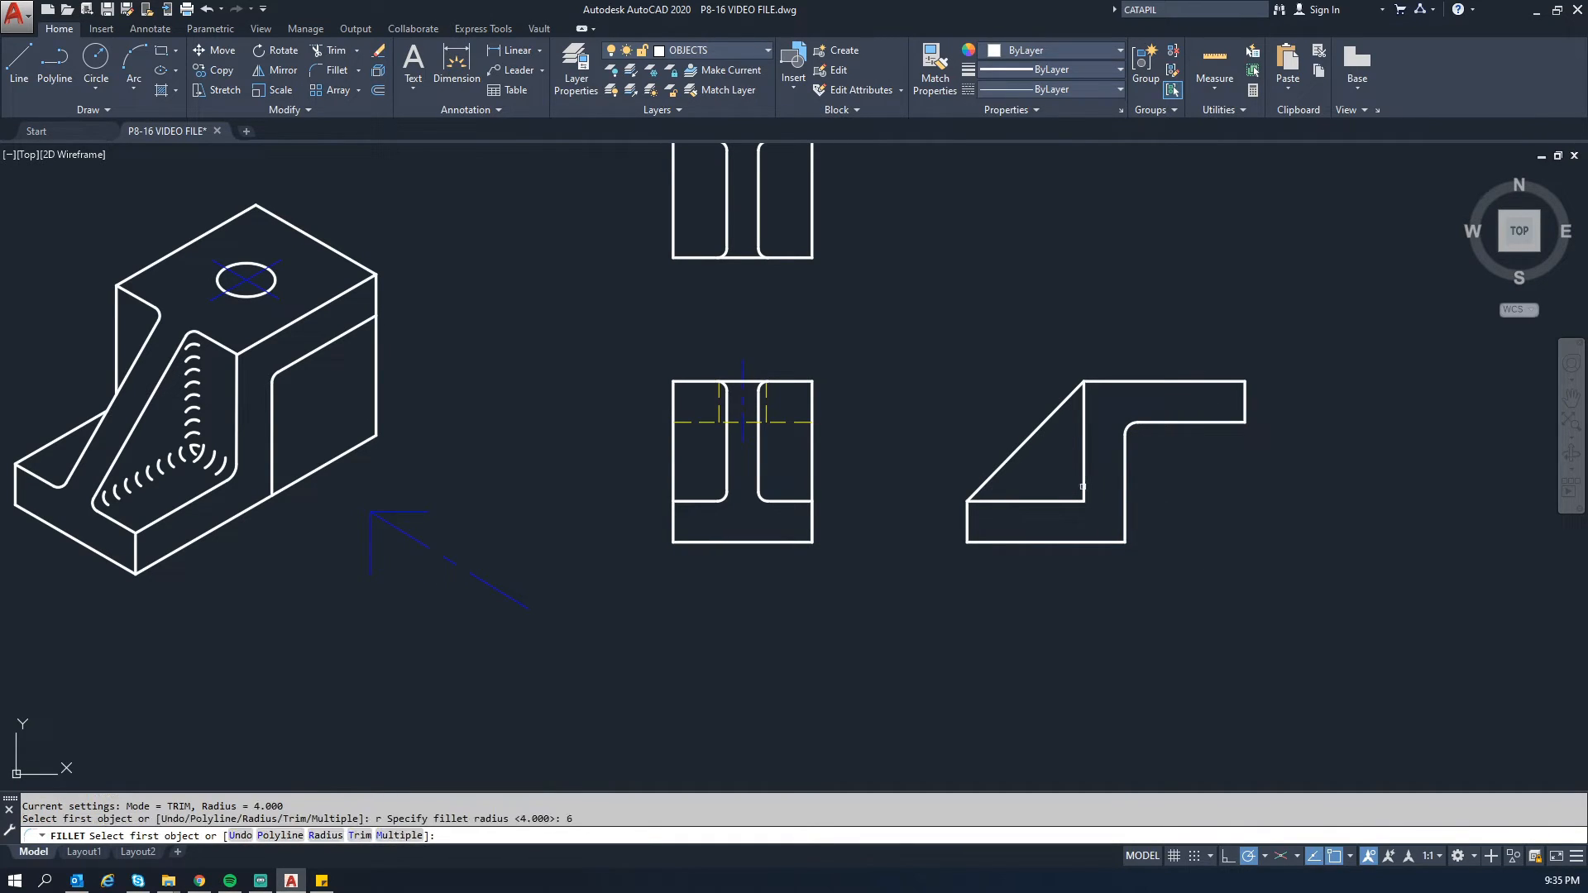
left_click(1083, 494)
left_click(1034, 501)
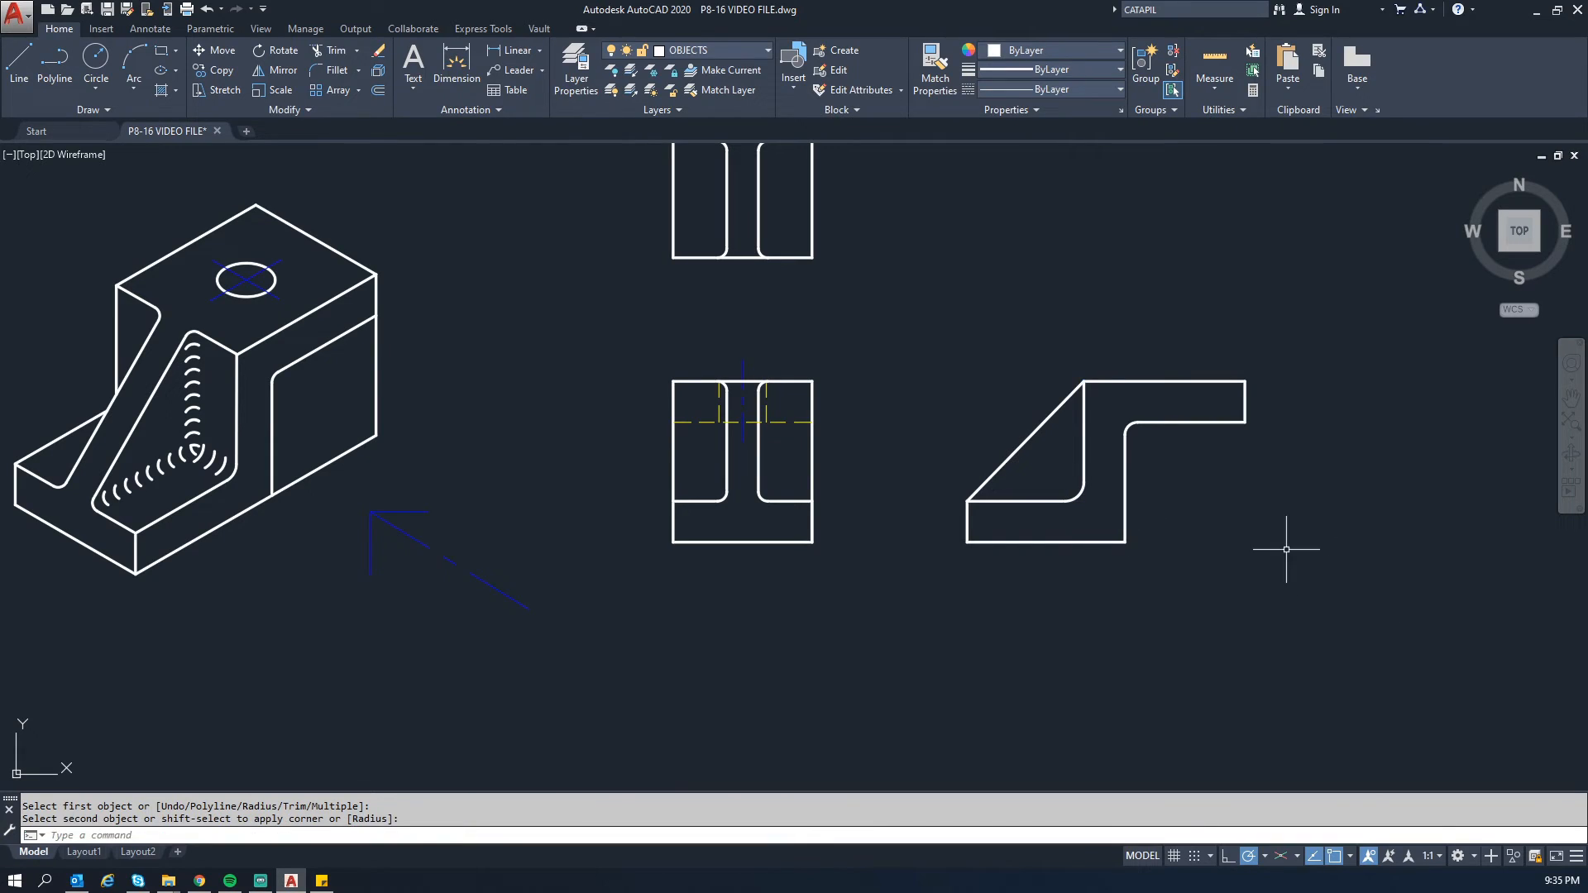
Step: Erase the two extra lines below the upper block's overhang at the right of the isometric view
scroll(1273, 542, "down", 2)
scroll(1260, 537, "up", 2)
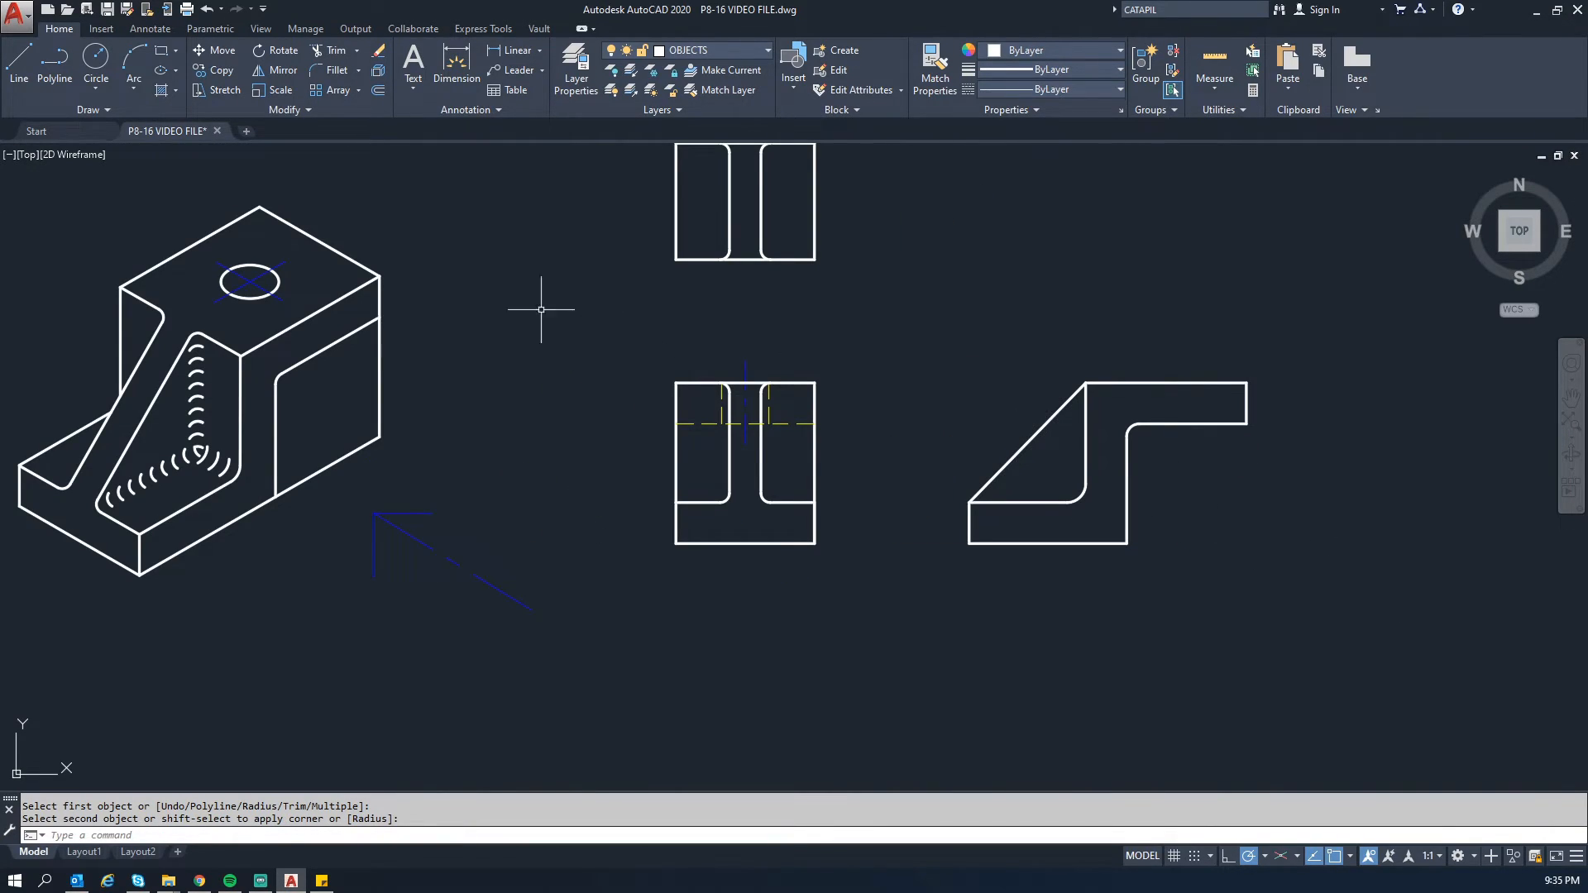
left_click(365, 454)
left_click(352, 416)
key("Delete")
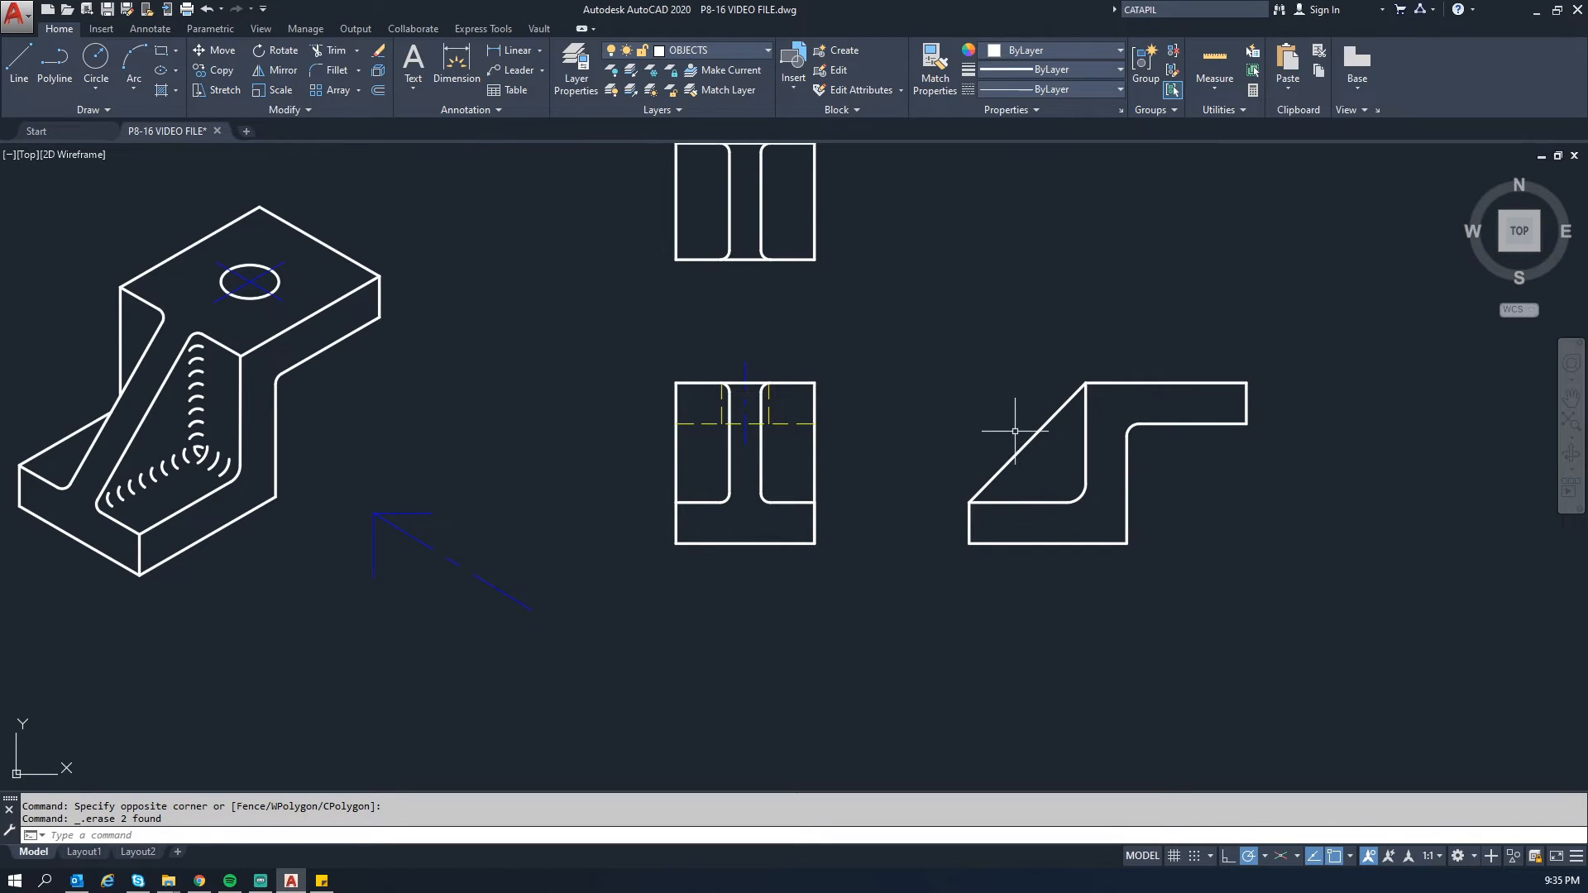
left_click(254, 265)
key("Escape")
key("Escape")
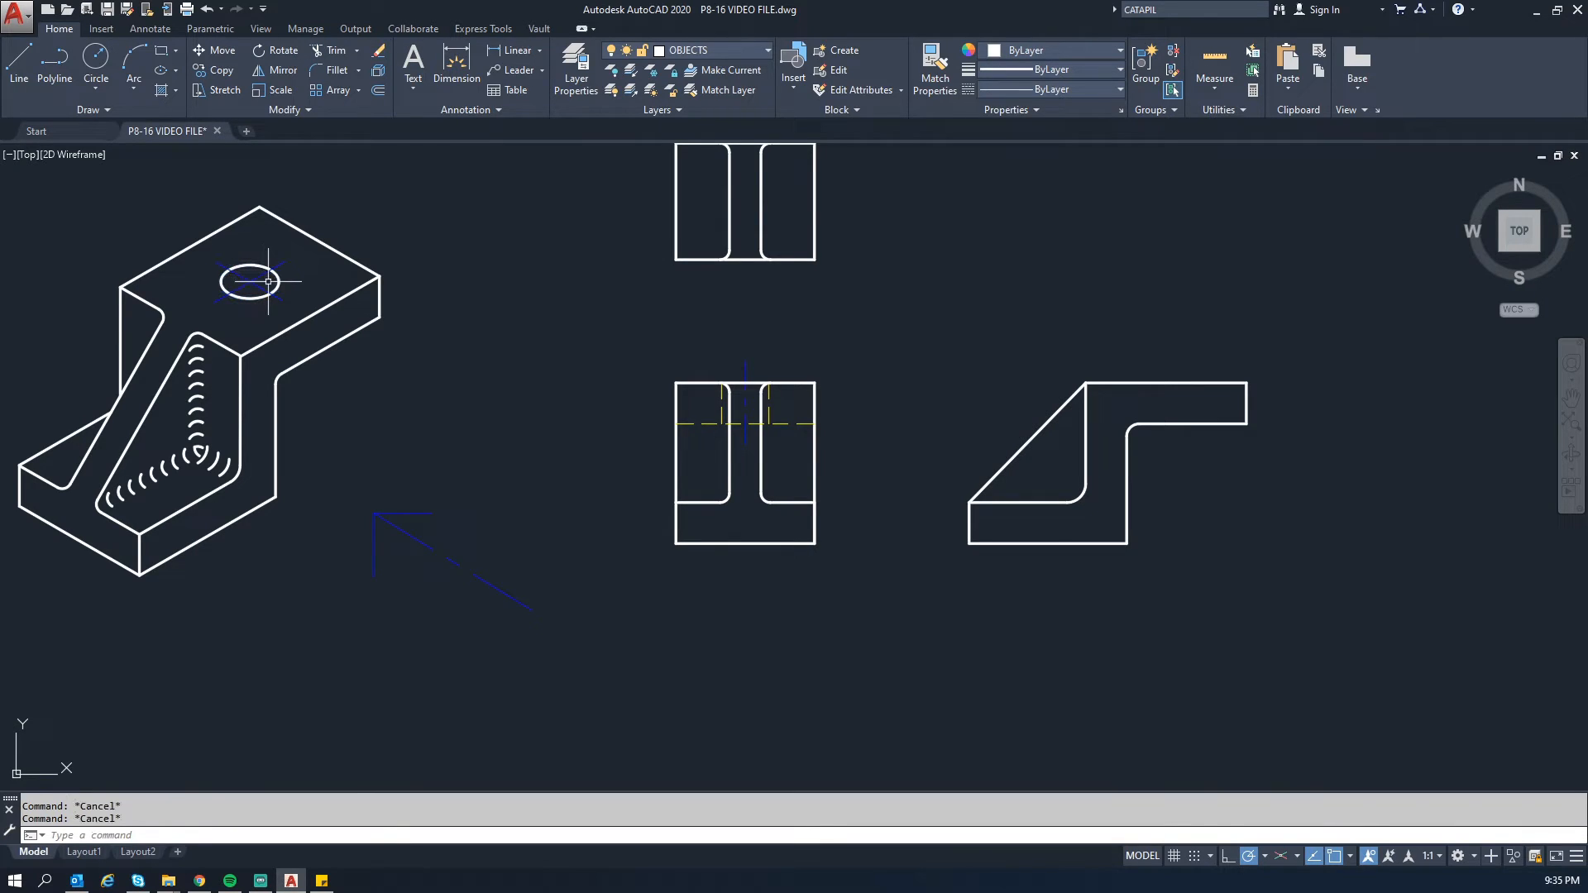
middle_click_drag(254, 281, 269, 289)
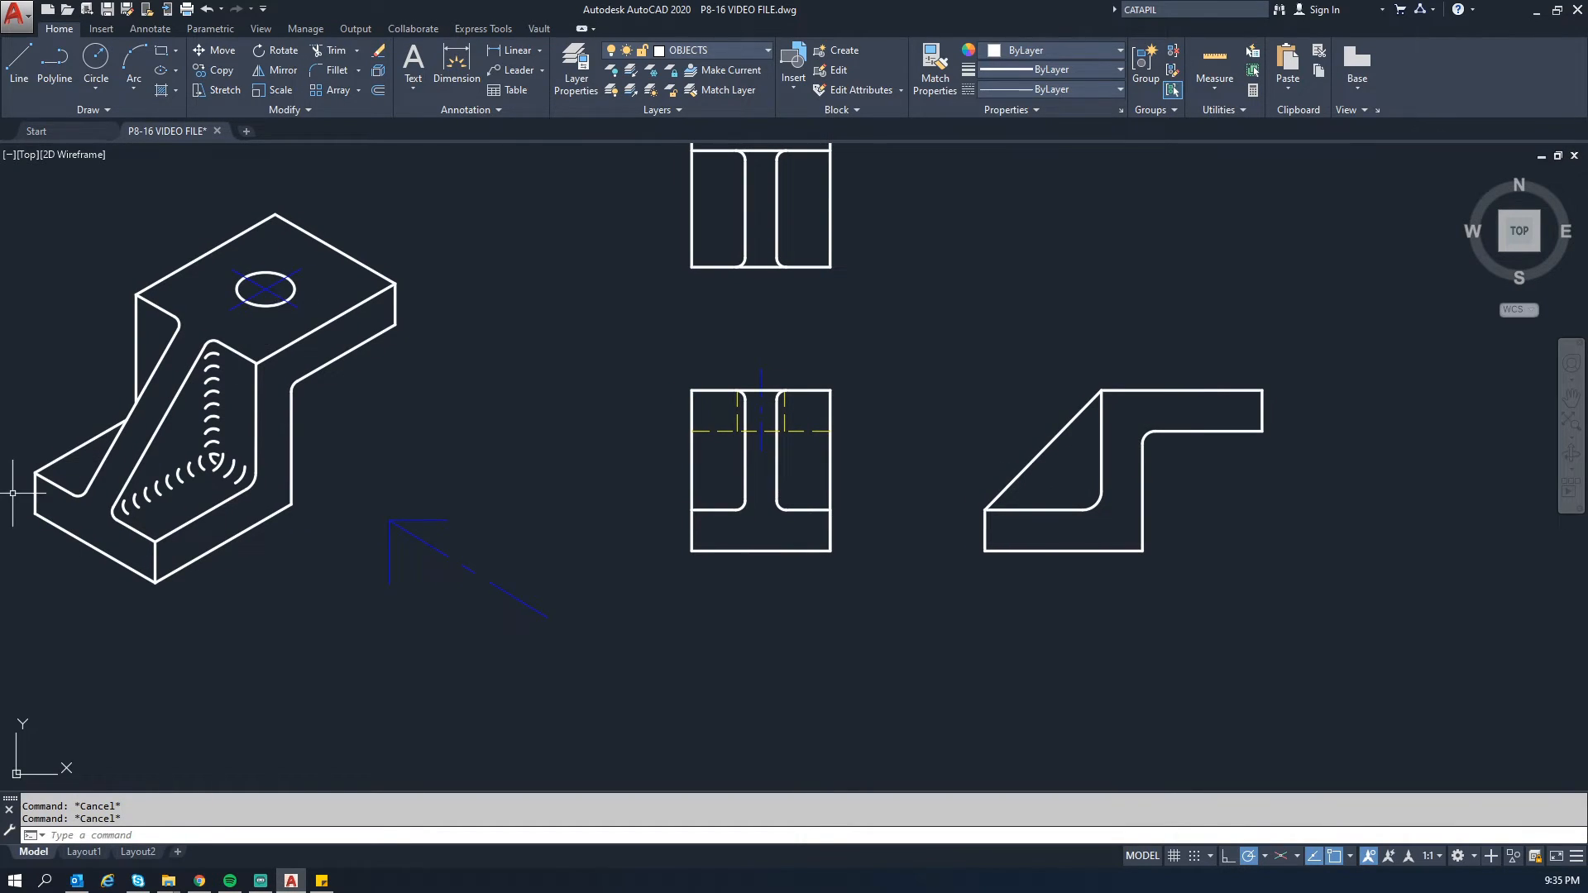
middle_click_drag(424, 162, 364, 557)
type("l")
key("Return")
key("Escape")
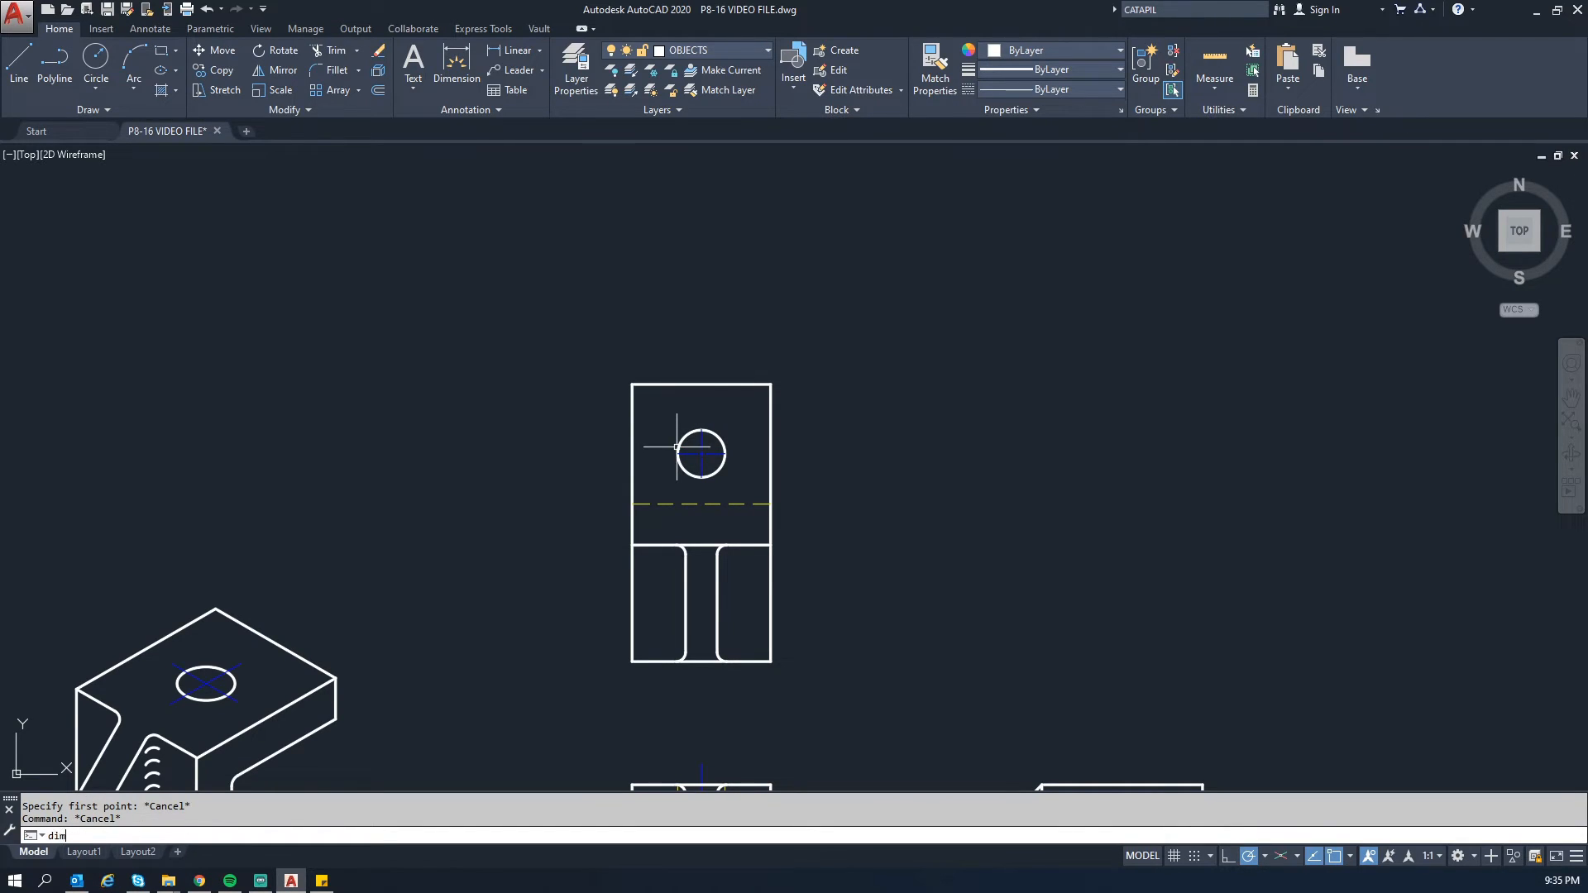
Step: Dimension the vertical distance from the hole's centre to the top view's upper edge, placing it left of the view
key("Return")
left_click(677, 453)
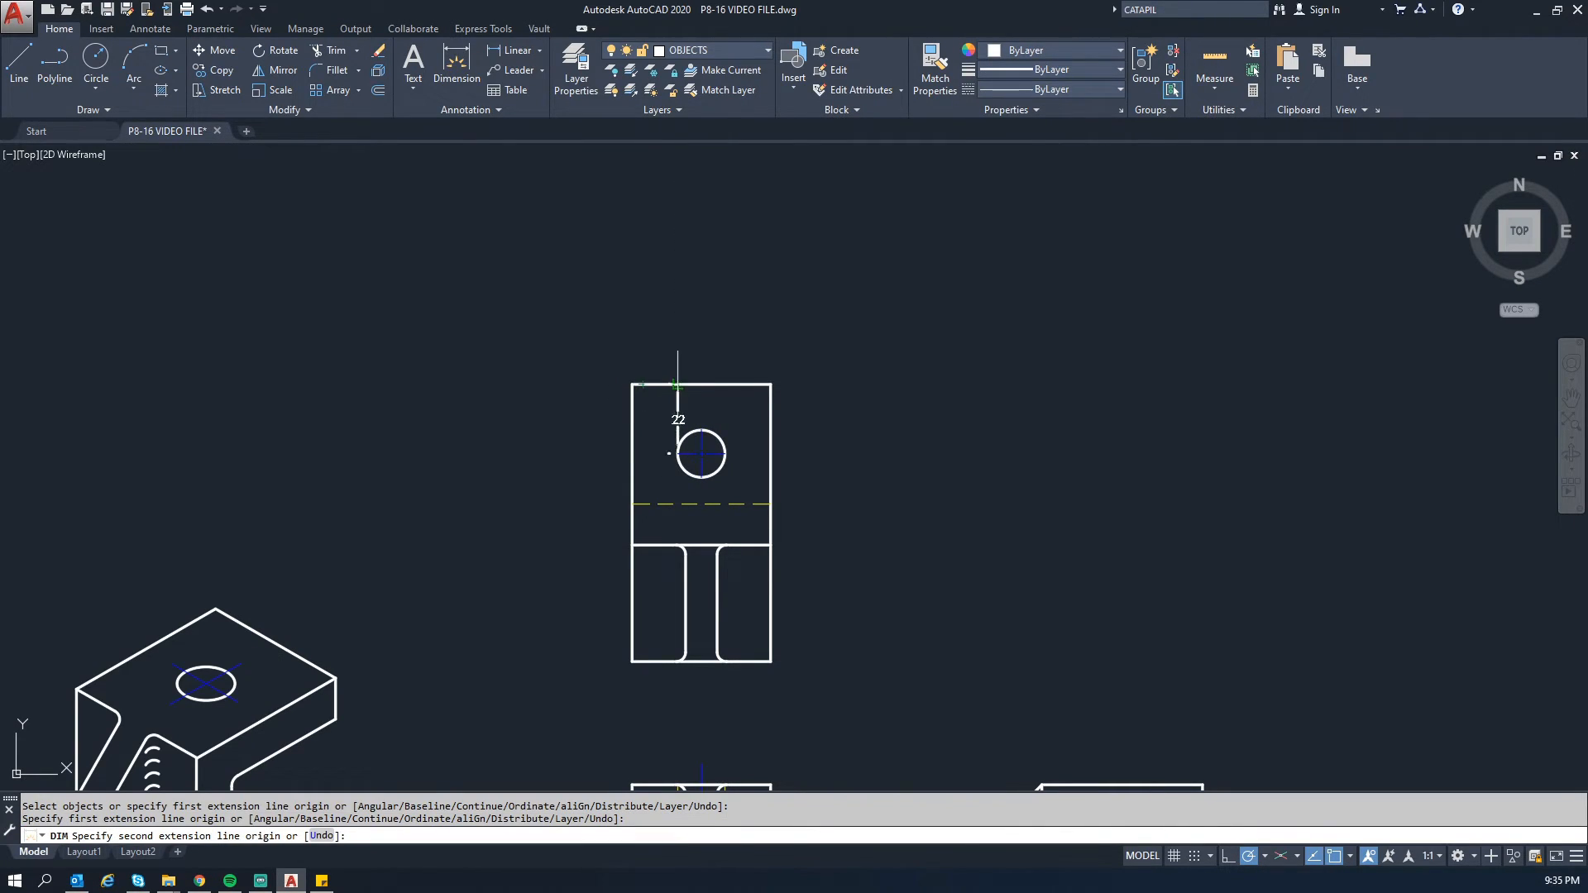
left_click(635, 384)
left_click(510, 419)
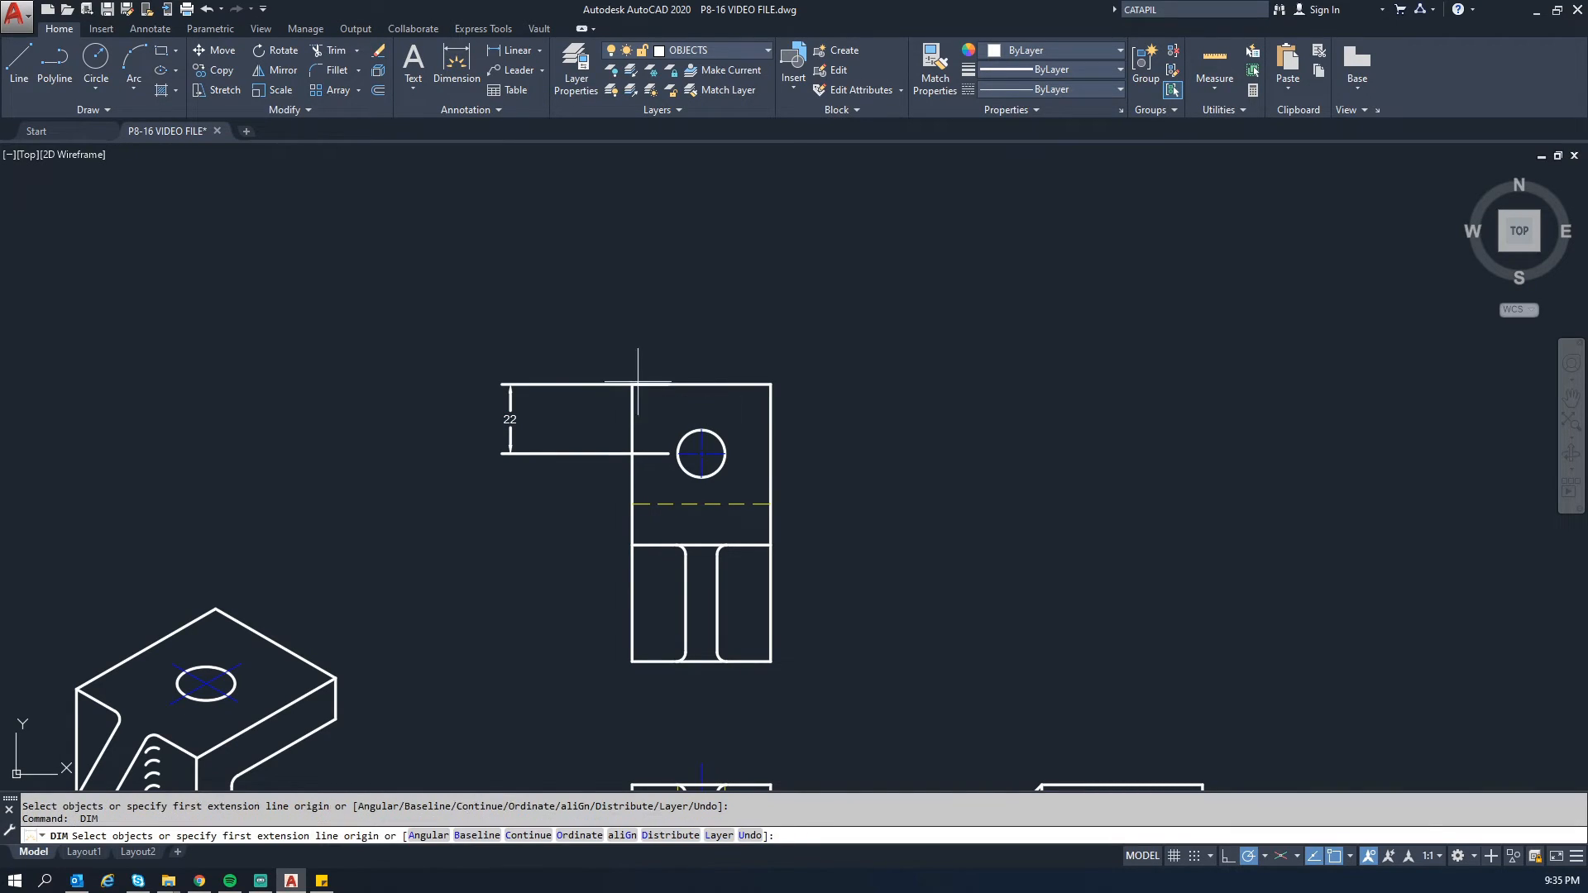
Step: Dimension the horizontal distance from the hole's centre to the top view's left edge, placing it above the view
left_click(701, 453)
left_click(630, 384)
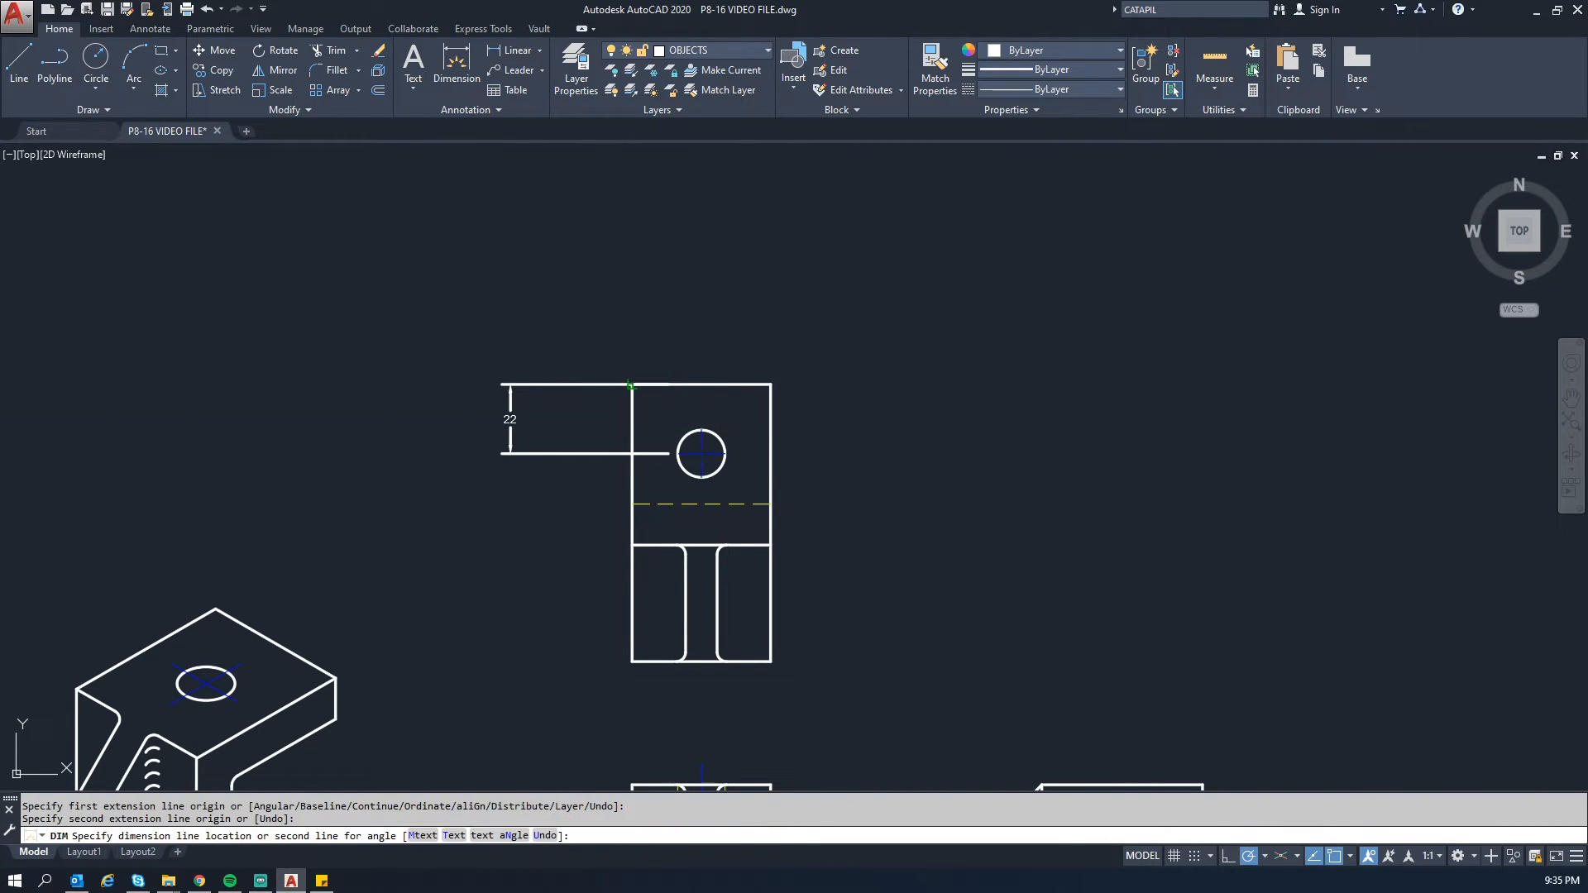
key("u")
key("Return")
left_click(702, 454)
left_click(641, 382)
left_click(666, 327)
middle_click_drag(896, 460, 800, 365)
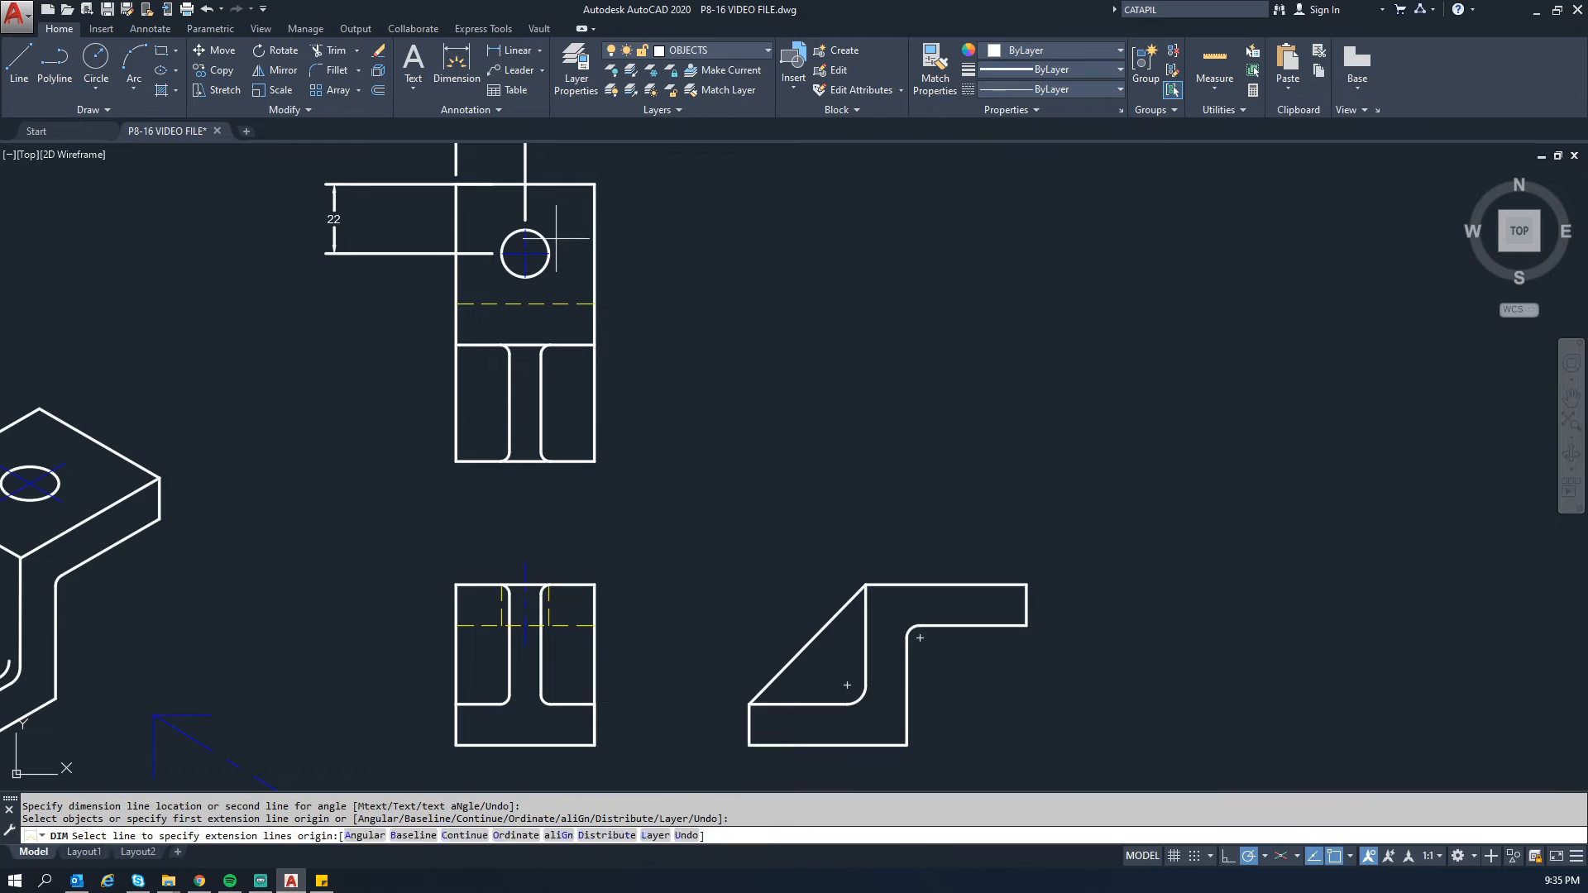
middle_click_drag(439, 214, 442, 248)
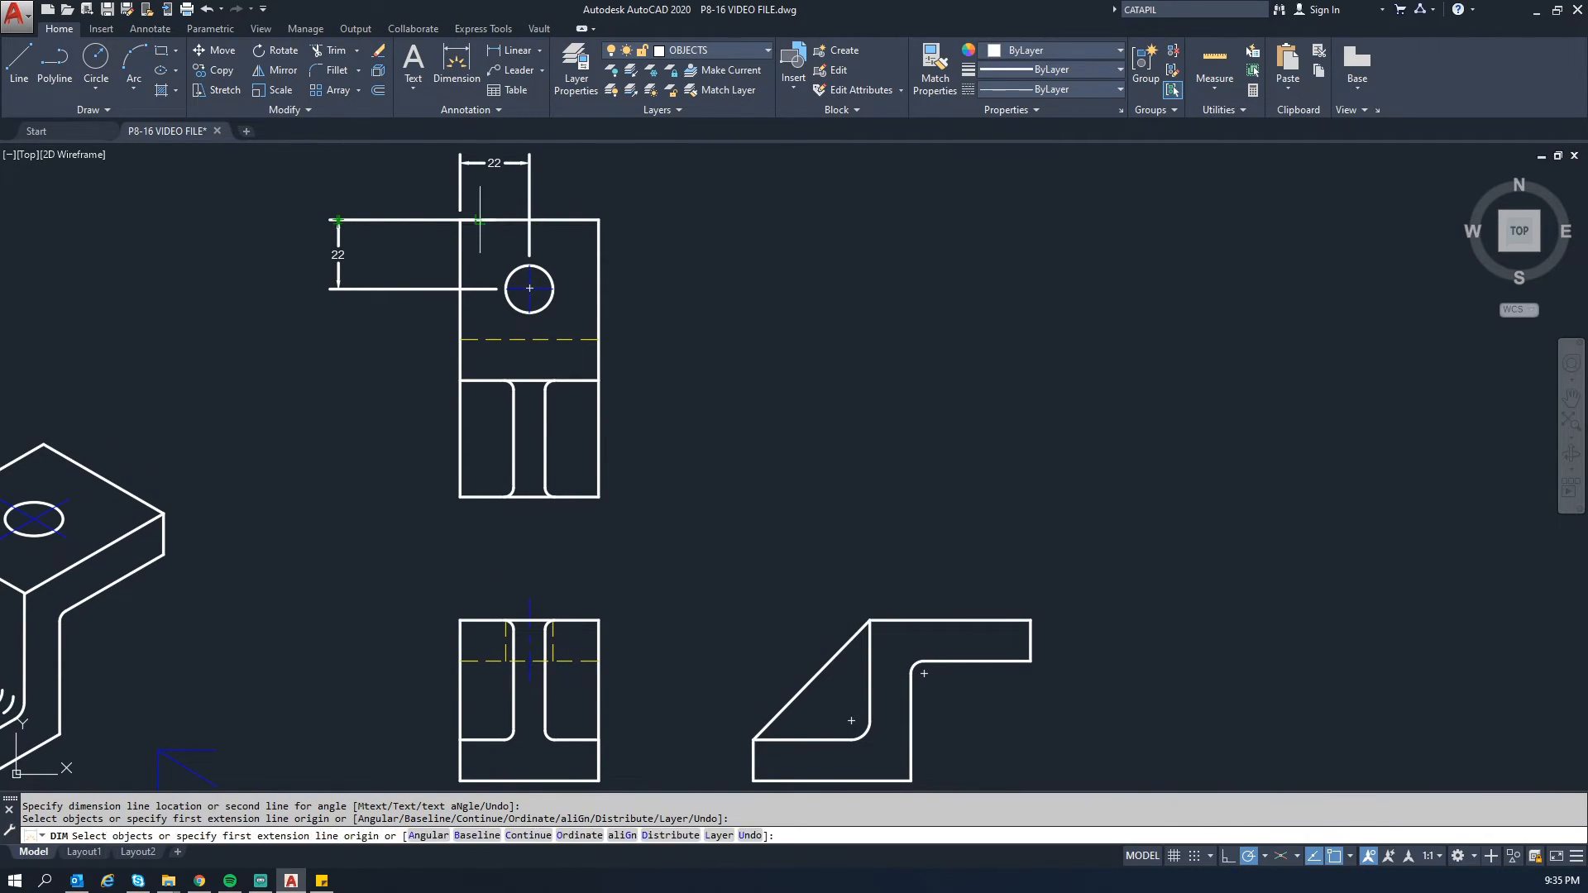
key("Escape")
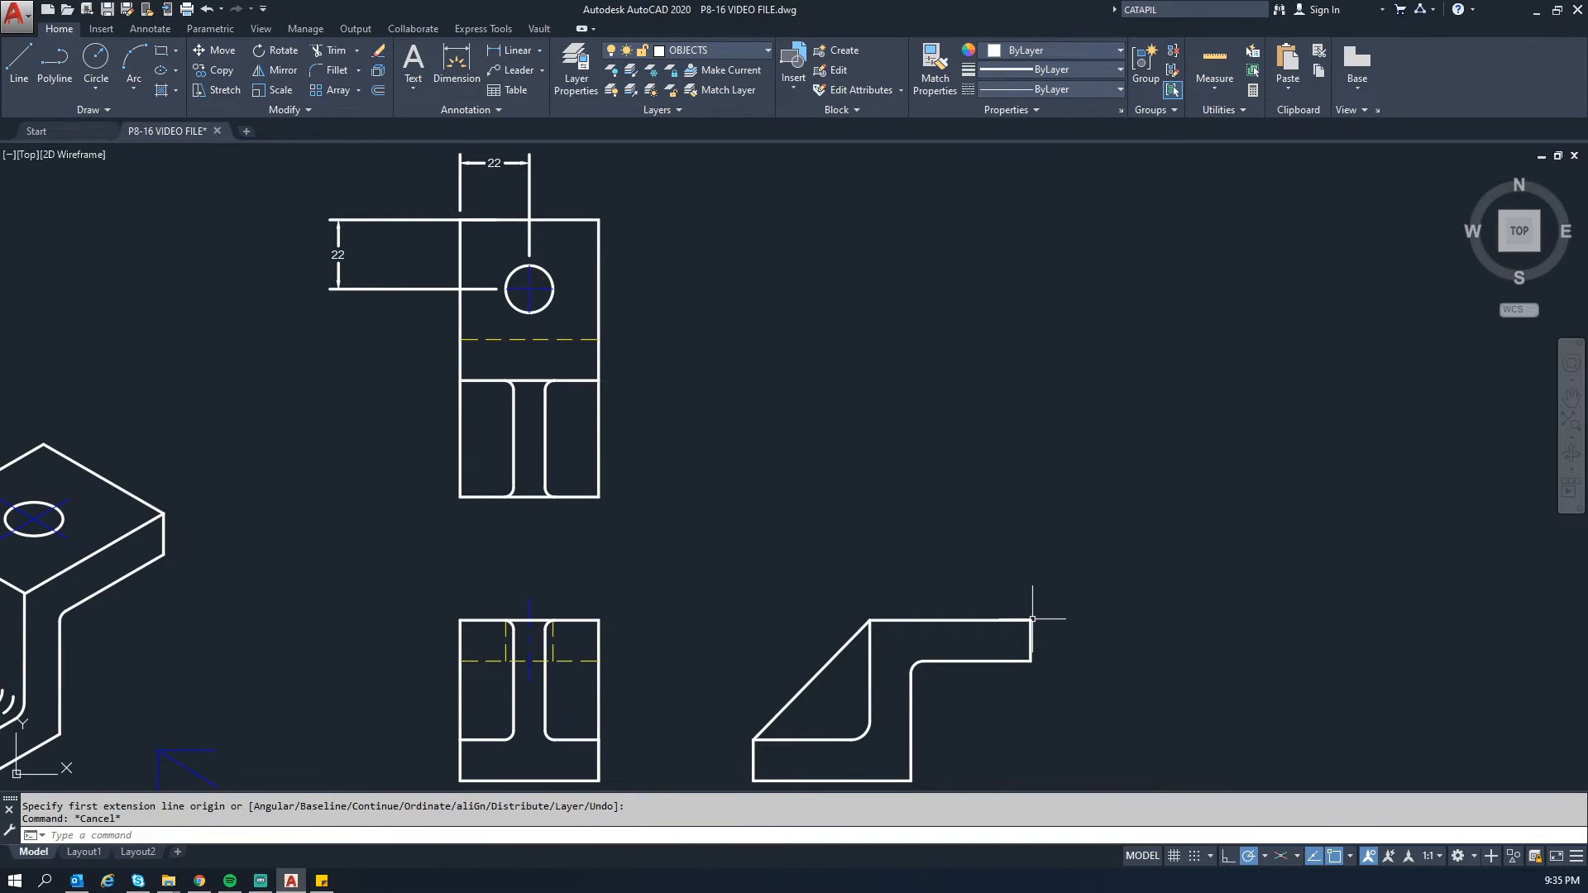
Step: Draw a 22-long horizontal line leftward above the side view, starting in line with its right edge, and continue it vertically down to the top edge
type("l")
key("Return")
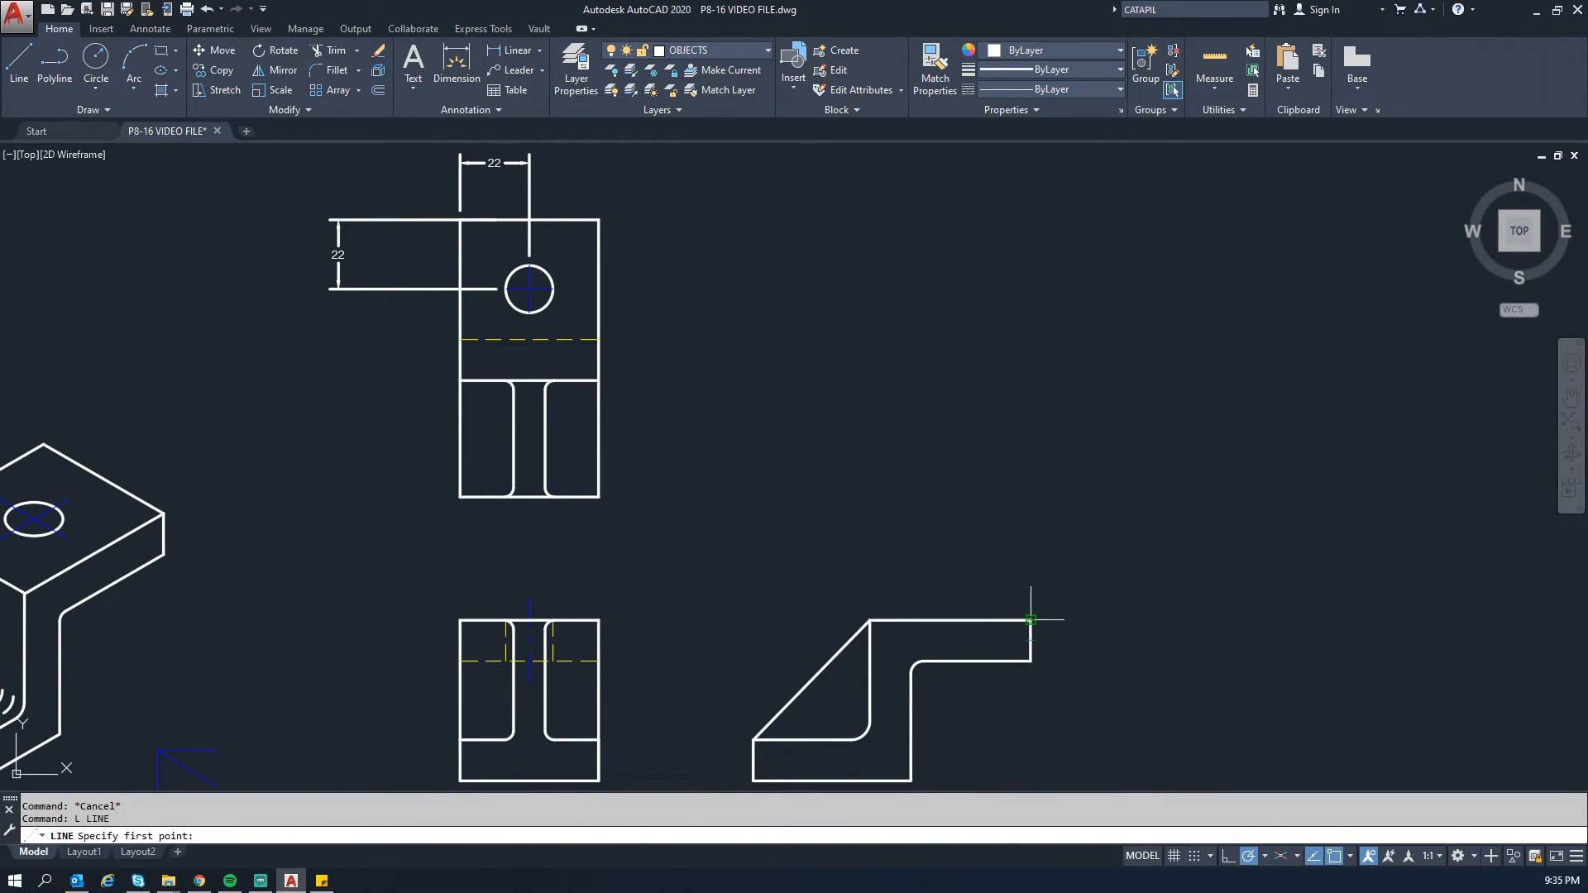
left_click(1031, 574)
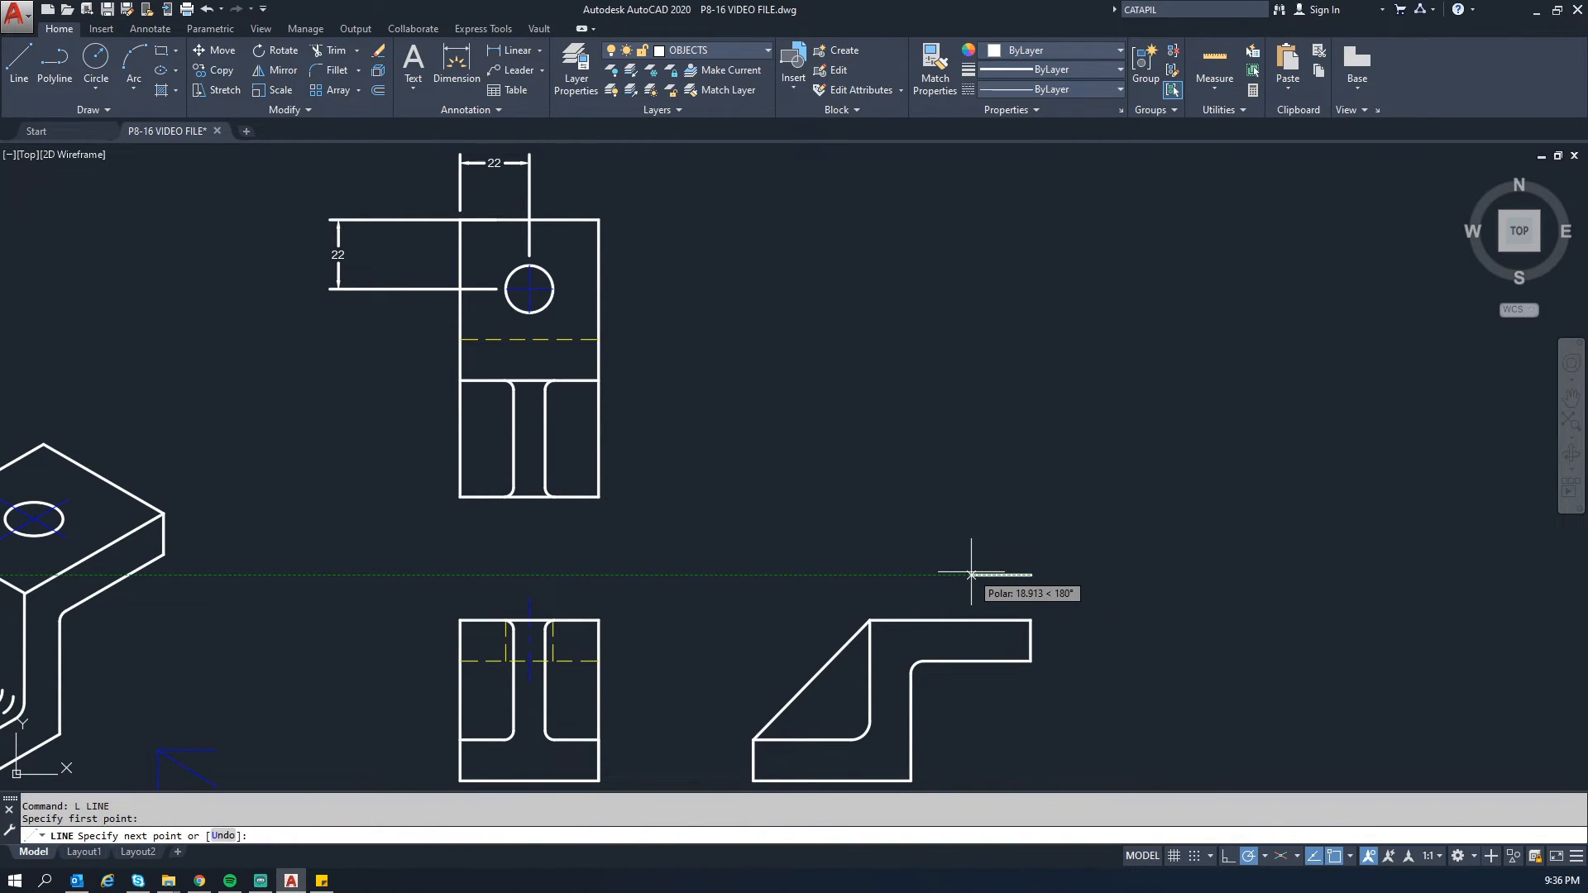
type("22")
key("Return")
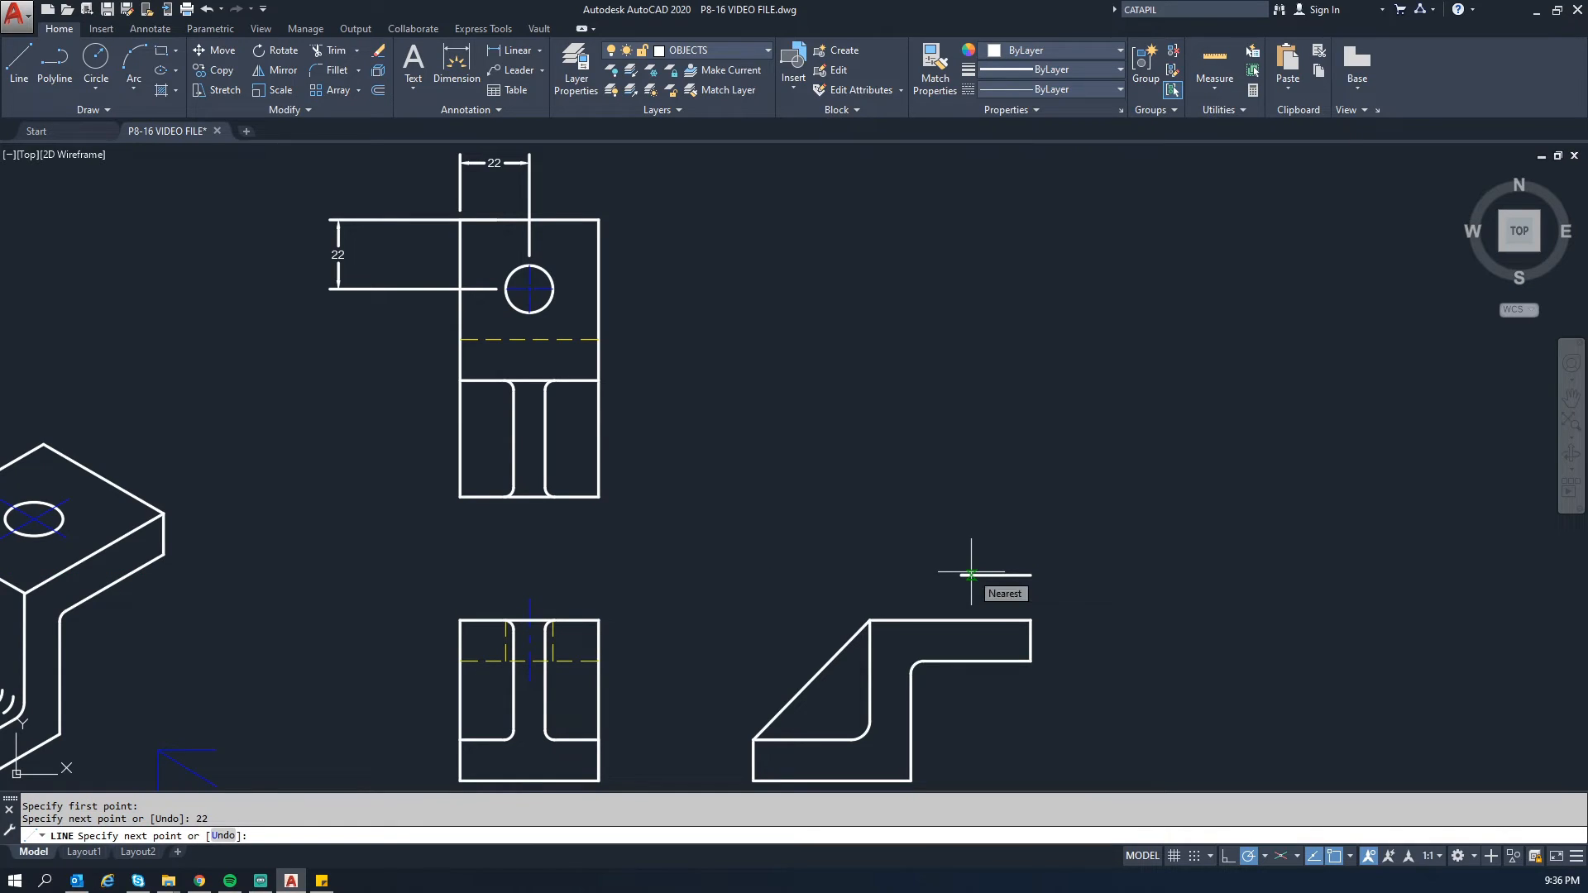
left_click(961, 620)
key("Escape")
Step: Draw a circle of diameter 15 above the side view, centred where the horizontal and vertical construction lines meet
middle_click_drag(956, 632, 944, 576)
scroll(950, 539, "up", 2)
type("c")
key("Return")
left_click(945, 500)
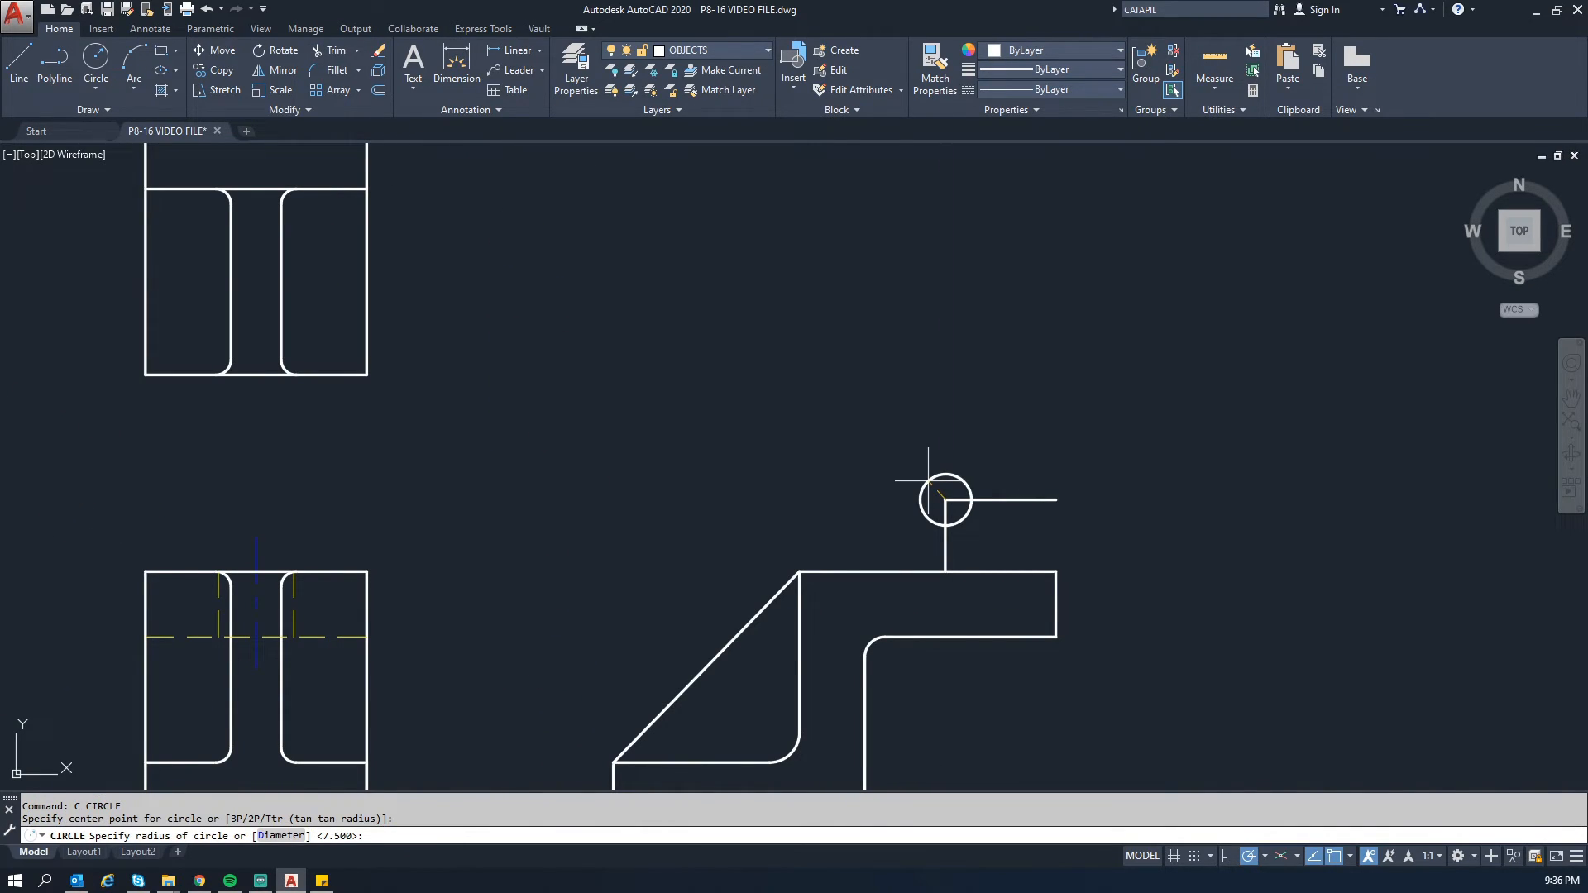
type("d")
key("Return")
type("15")
key("Return")
key("Escape")
key("Escape")
Step: Make HIDDEN the current layer and draw the hole's two vertical edges through the side view's upper flange, aligned with the circle's sides
left_click(719, 50)
left_click(694, 154)
middle_click_drag(950, 444, 876, 325)
type("l")
key("Return")
left_click(832, 469)
left_click(832, 536)
key("Return")
key("Return")
left_click(908, 397)
left_click(908, 469)
left_click(909, 535)
key("Escape")
Step: Erase the construction circle and lines above the side view
left_click(924, 455)
left_click(737, 321)
key("Delete")
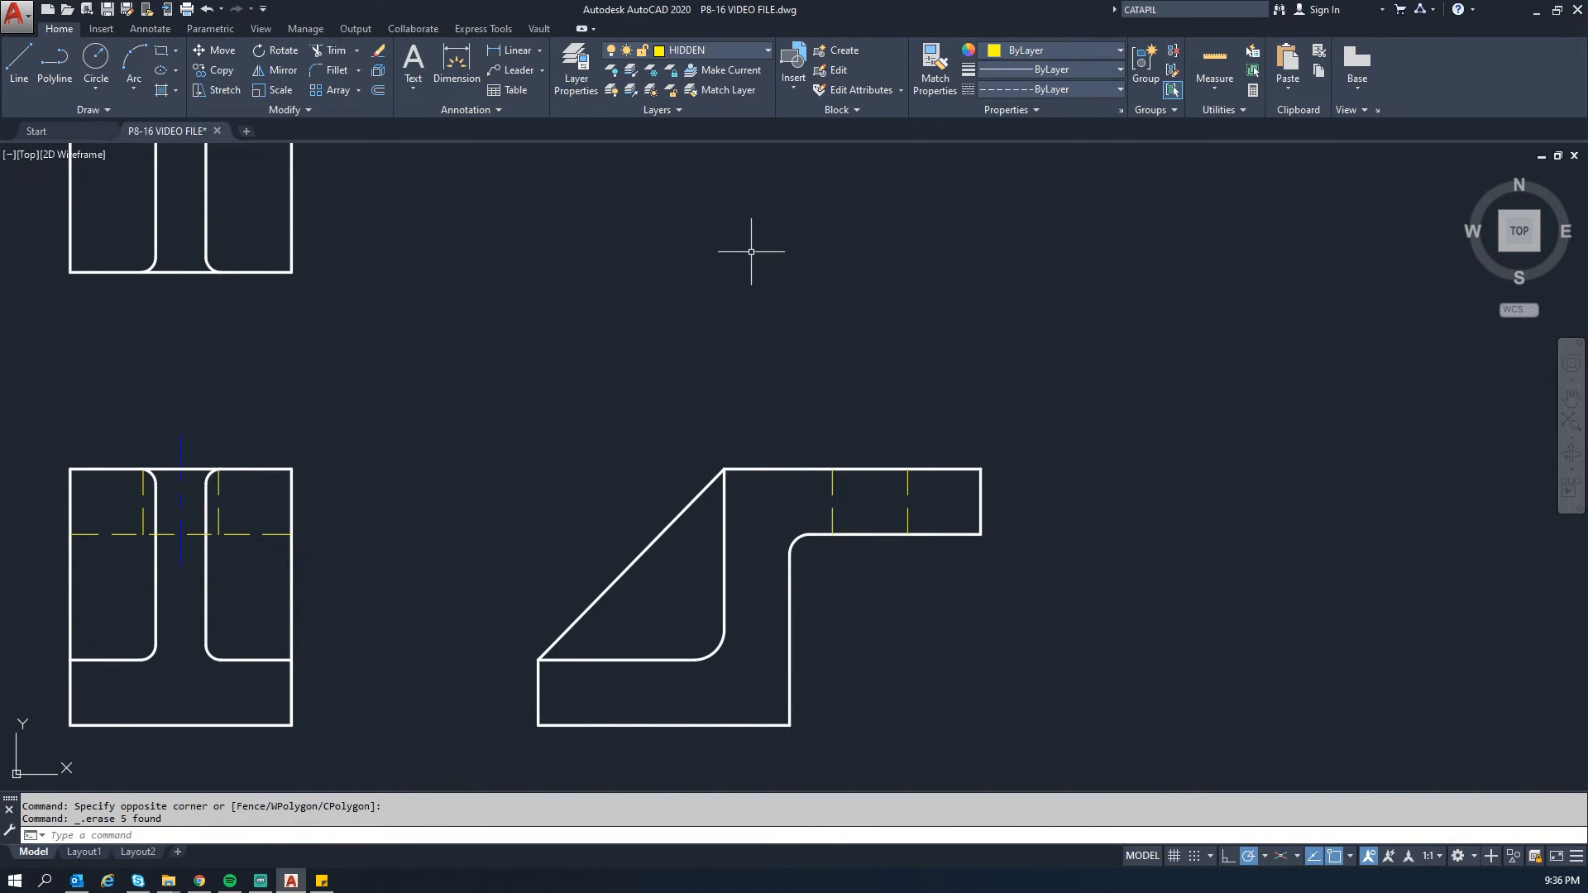
Step: Make CENTERLINE the current layer and add a centerline between the side view's two hidden hole edges
left_click(746, 53)
left_click(718, 91)
key("Escape")
key("Escape")
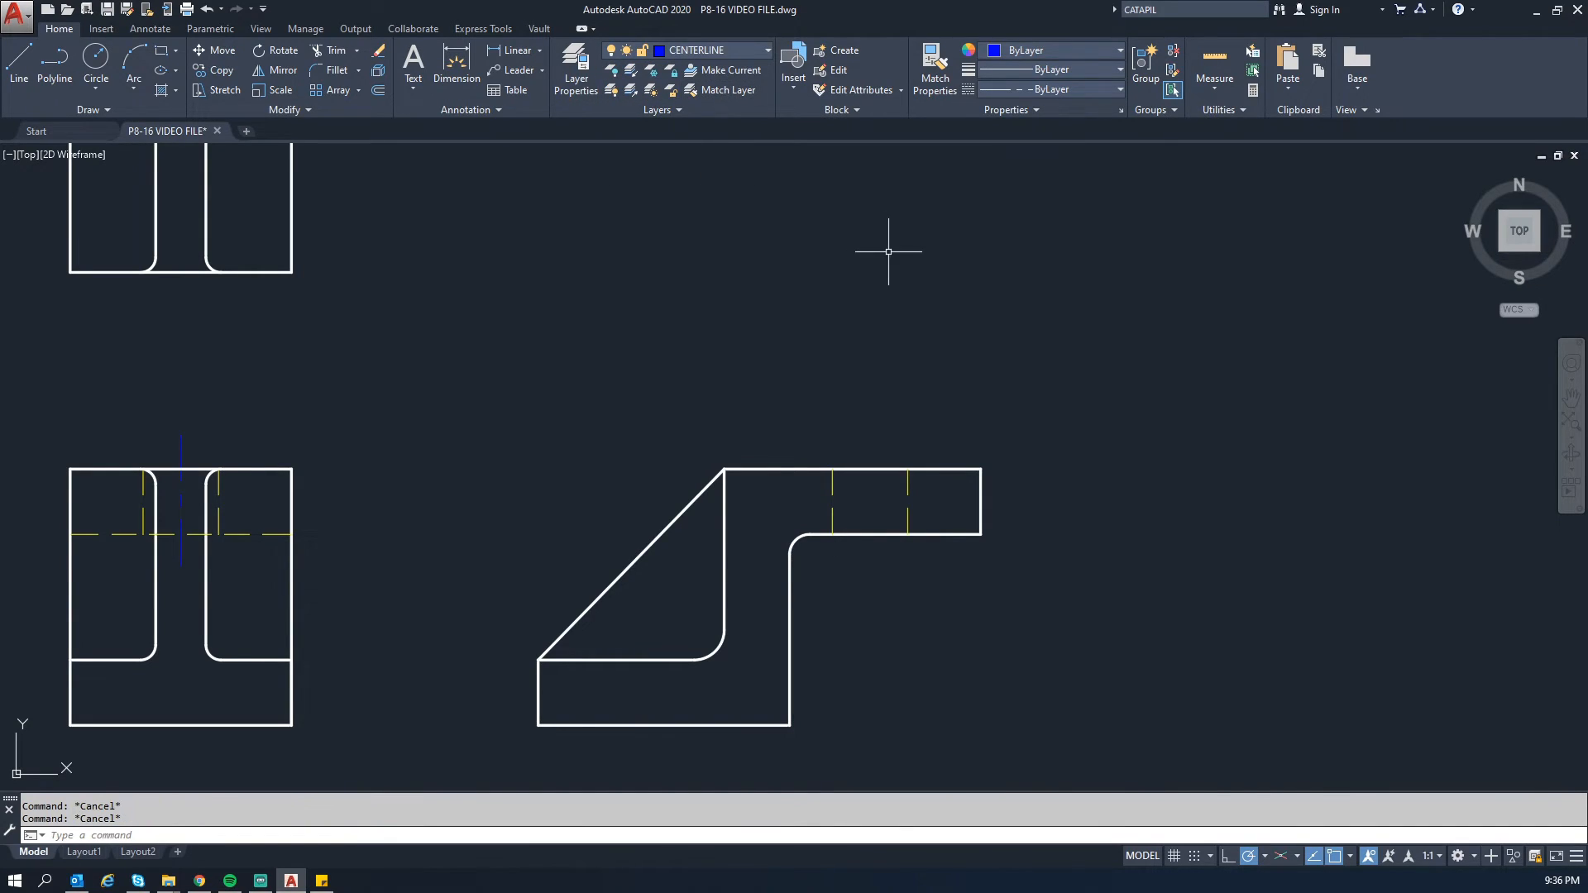
type("cl")
key("Return")
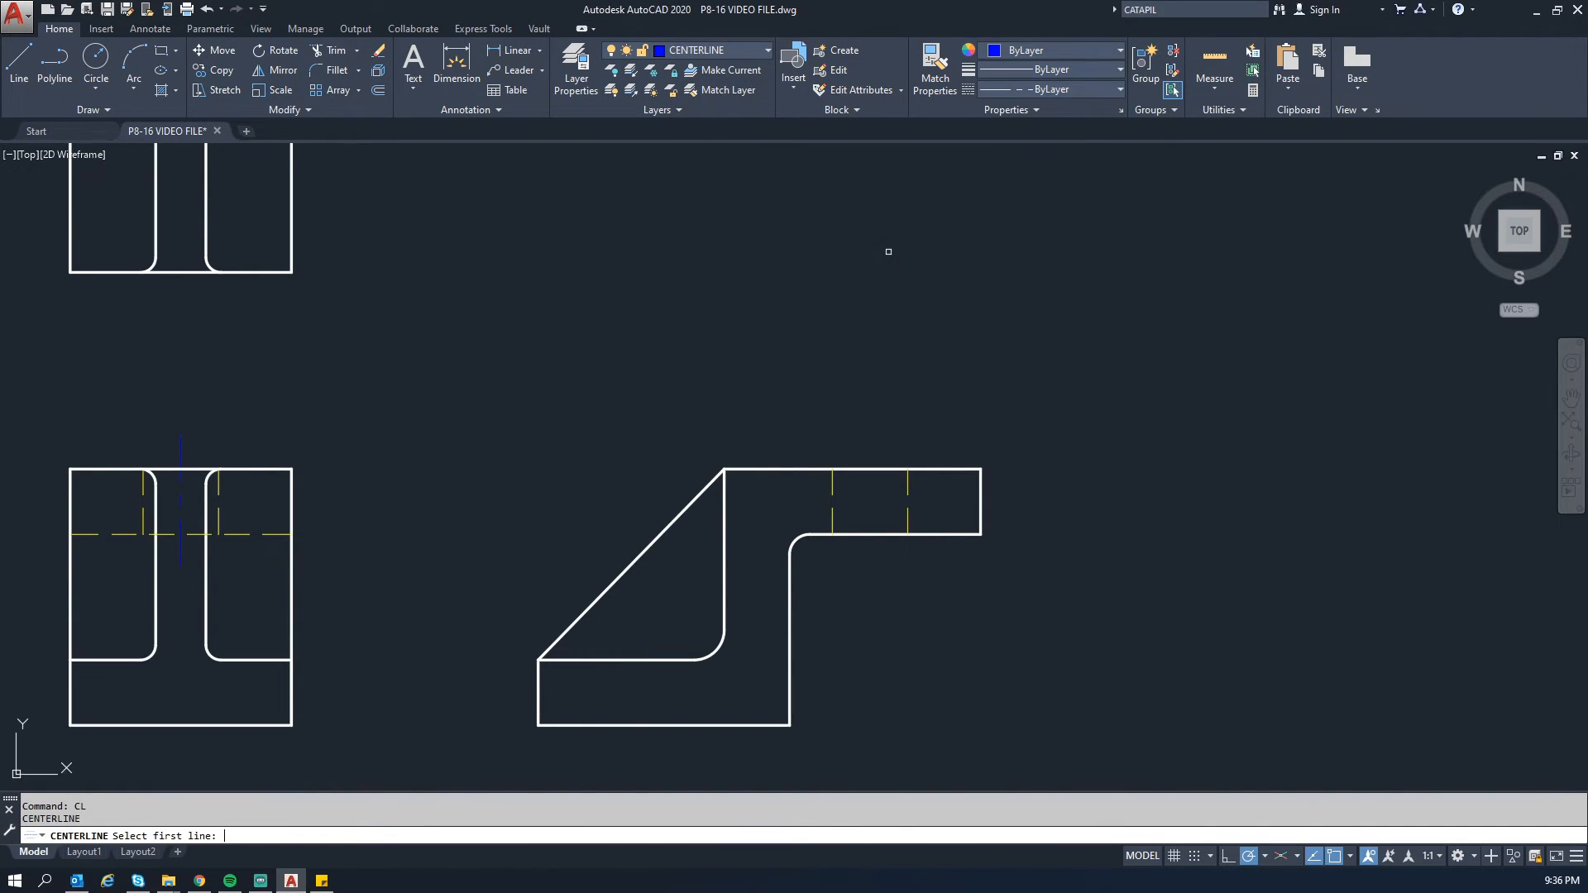
left_click(832, 486)
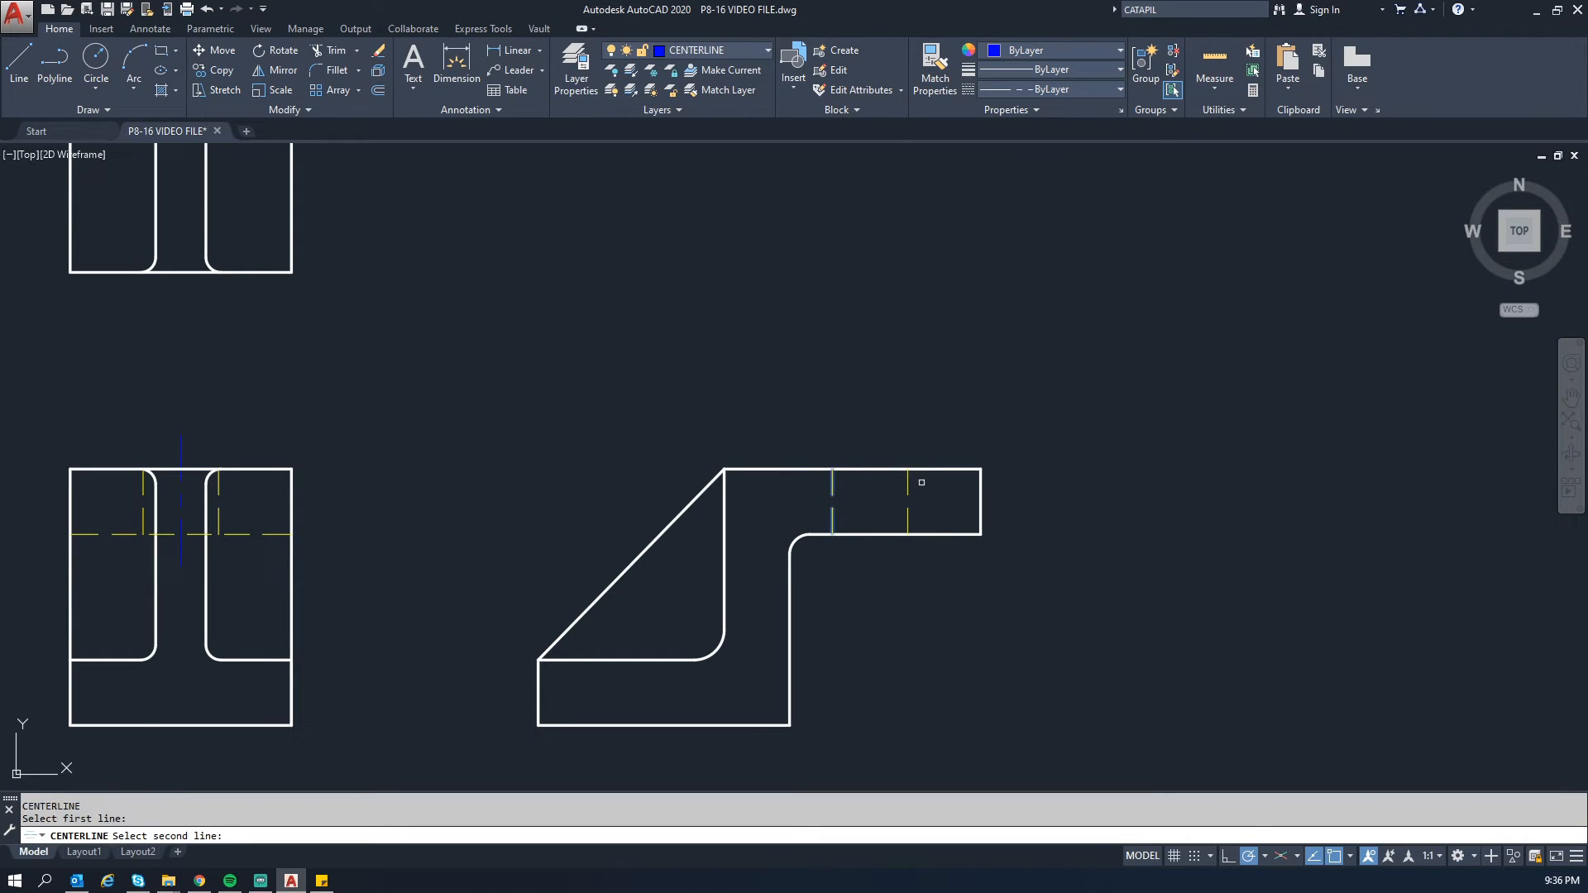
key("Escape")
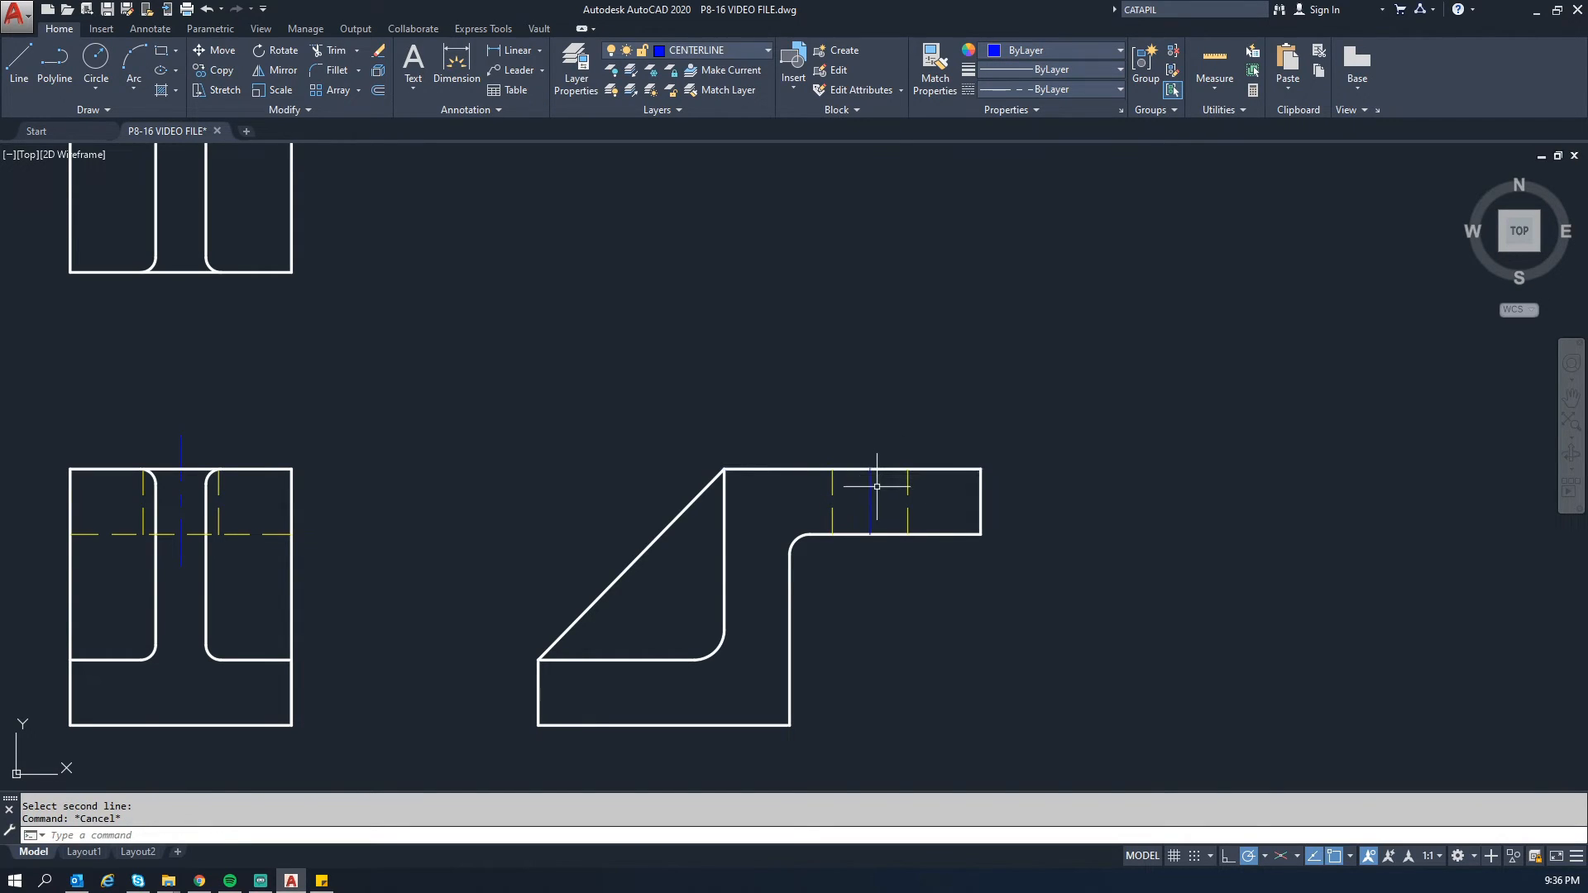
Step: Stretch both ends of the side view's hole centerline slightly beyond the flange's upper and lower edges
left_click_drag(885, 484, 860, 500)
left_click(870, 469)
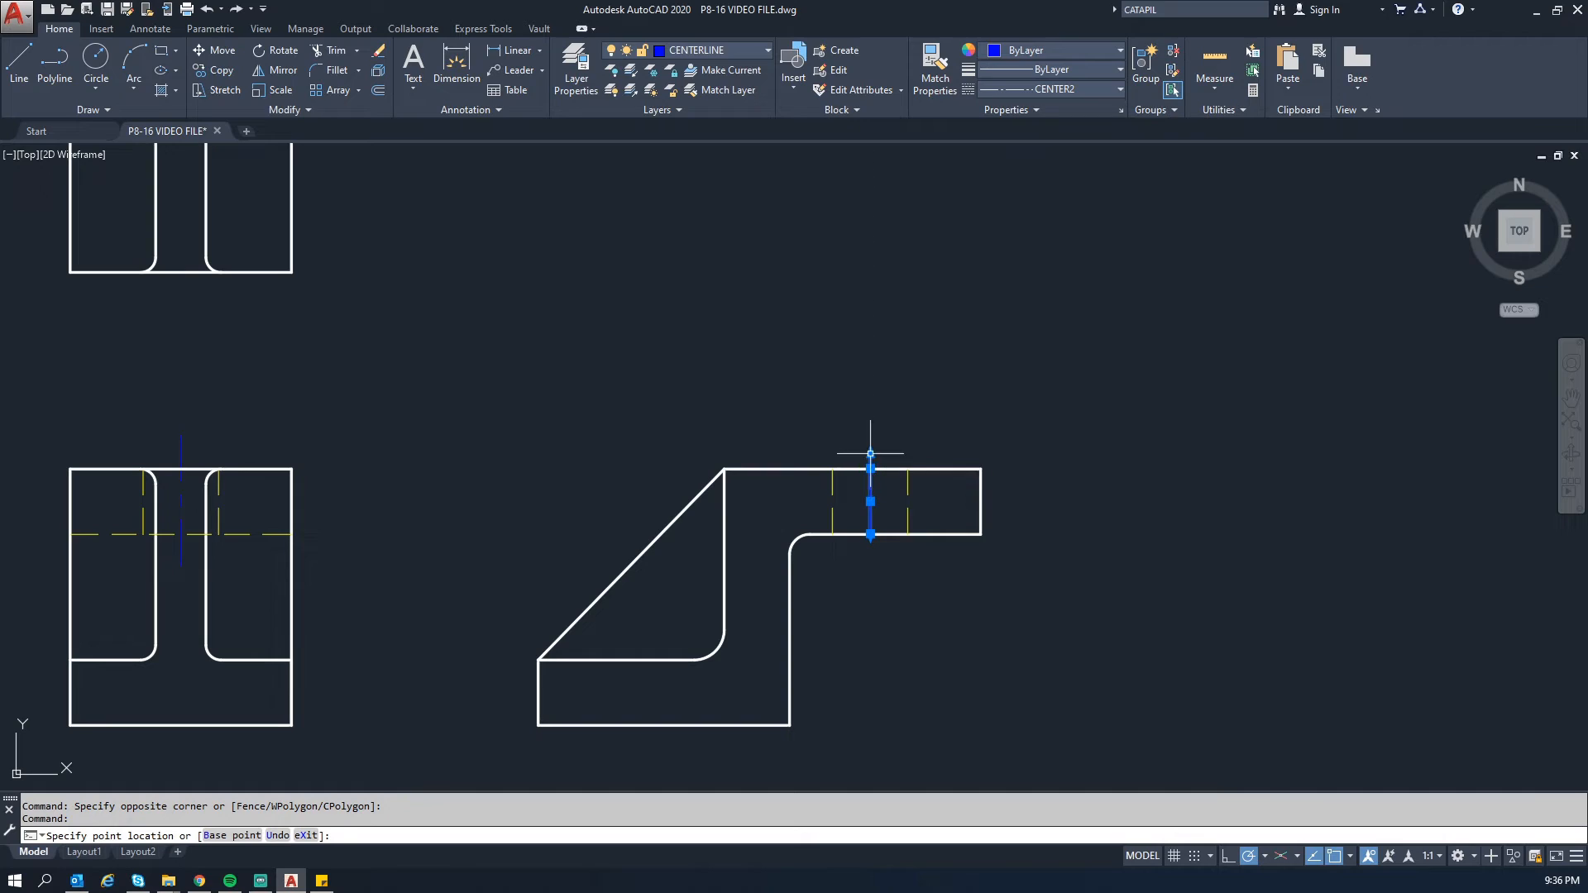
left_click(870, 453)
left_click(870, 534)
left_click(870, 549)
key("Escape")
key("Escape")
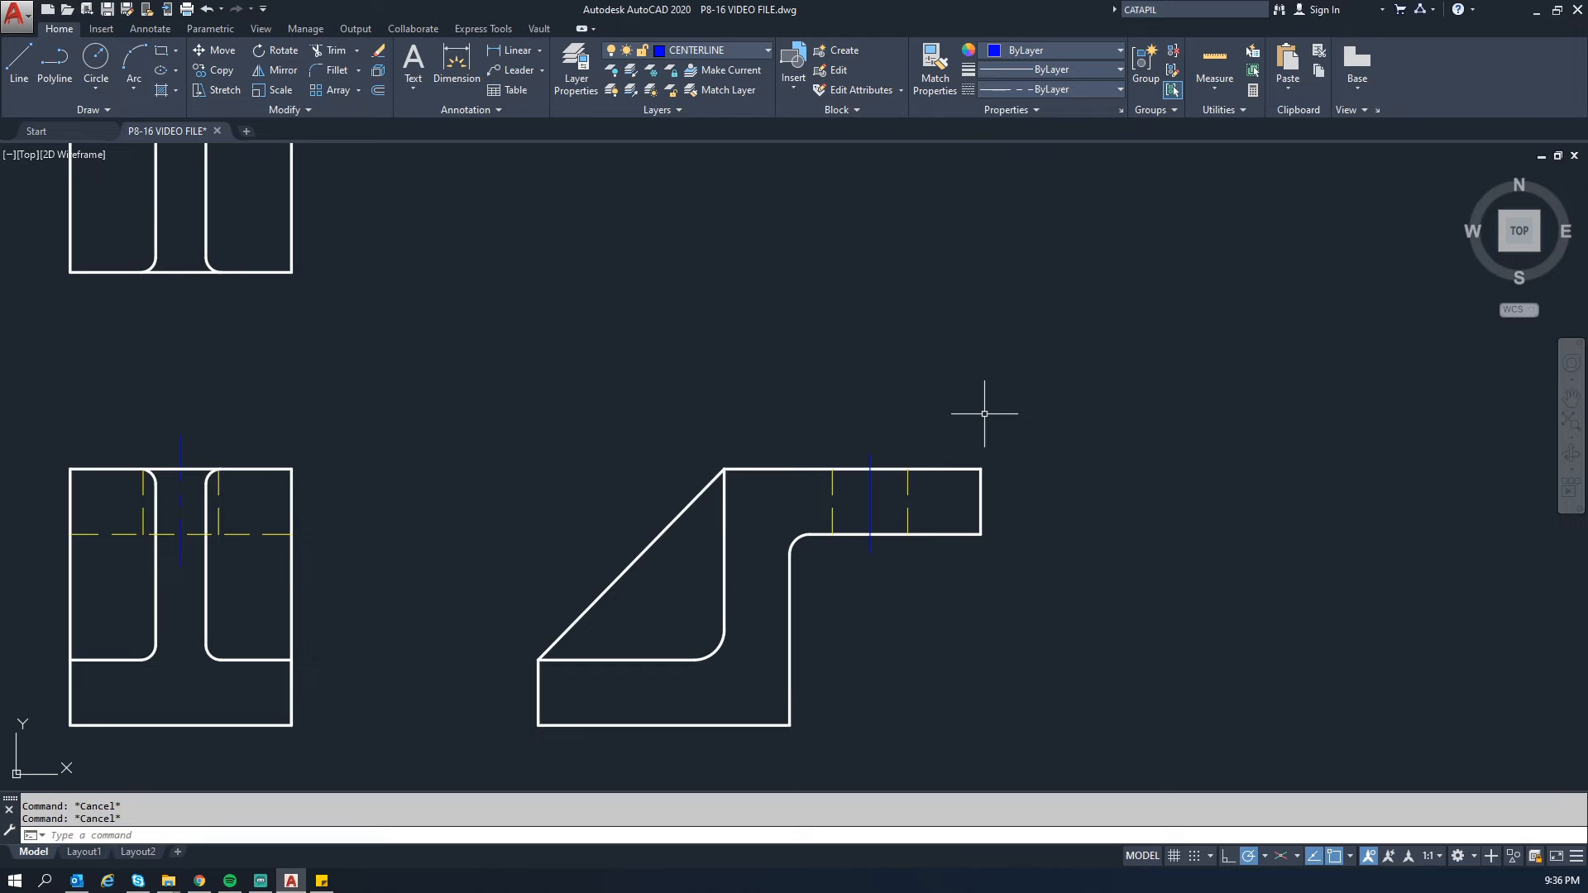
Step: Erase the two dimensions that locate the hole in the top view
scroll(846, 393, "down", 3)
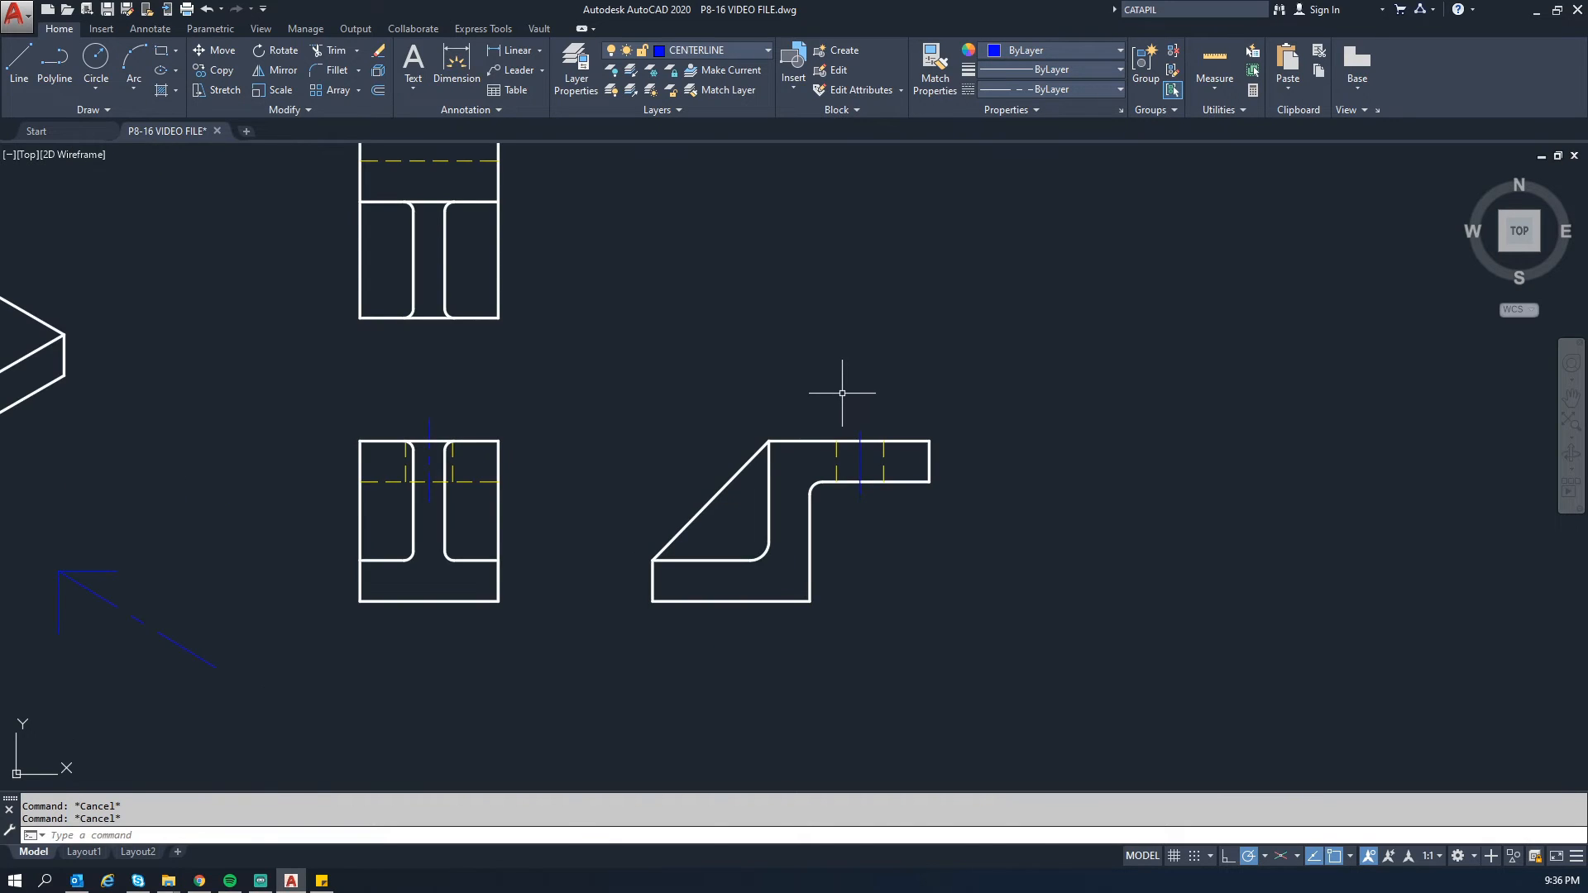
middle_click_drag(756, 259, 752, 349)
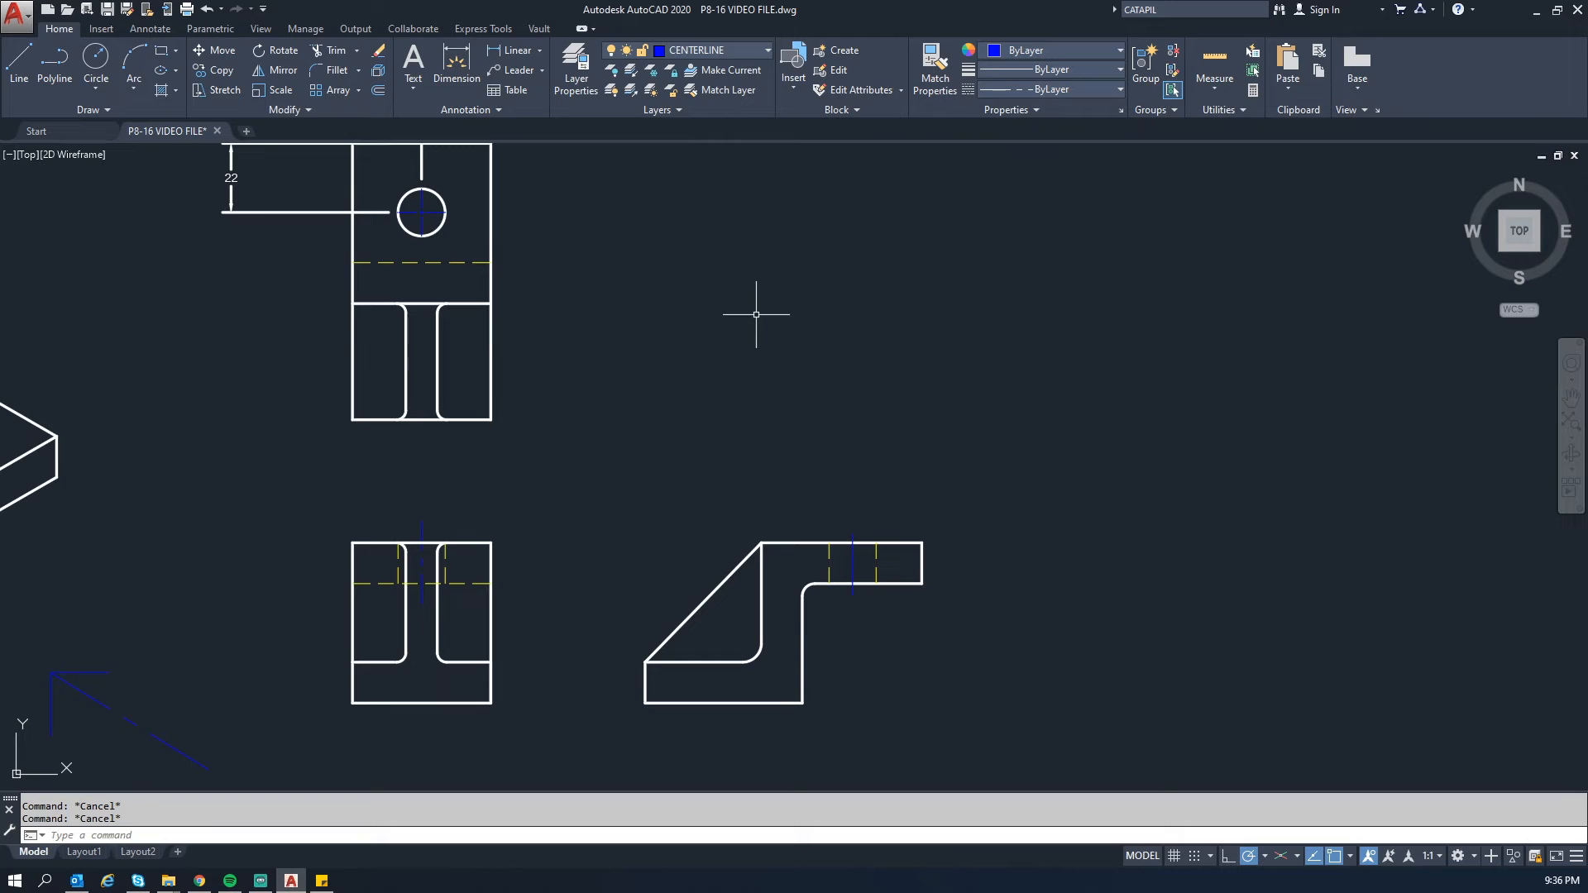
middle_click_drag(546, 219, 655, 362)
left_click_drag(465, 251, 426, 205)
key("Delete")
left_click_drag(397, 376, 287, 216)
key("Delete")
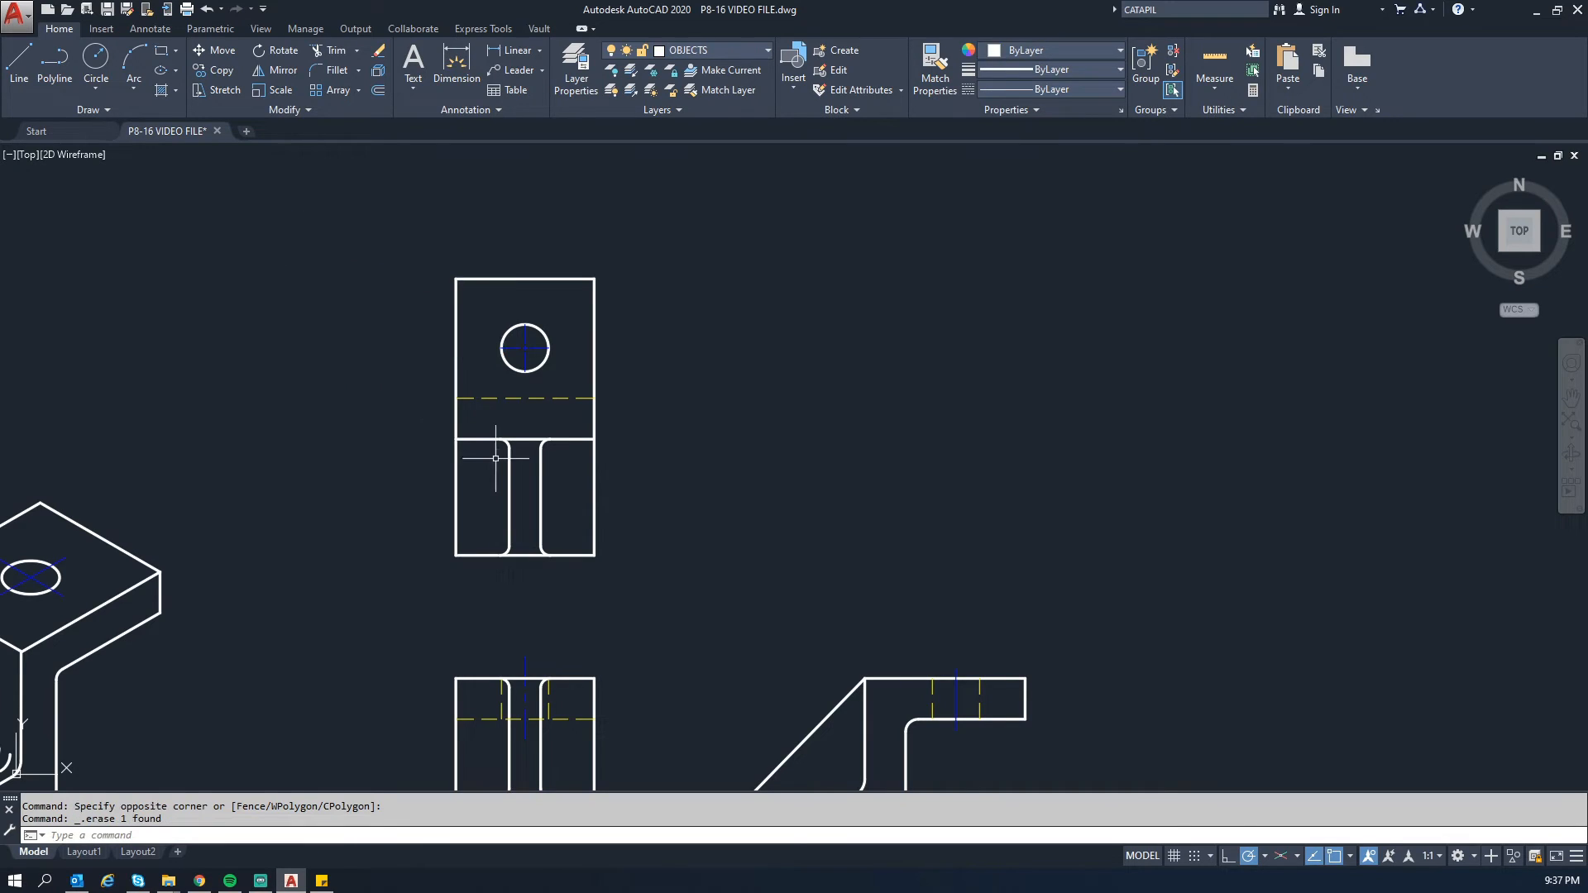
Step: Open the properties of the top view hole's center mark and place the palette clear of the view
scroll(546, 310, "up", 6)
left_click(453, 387)
type("pr")
key("Return")
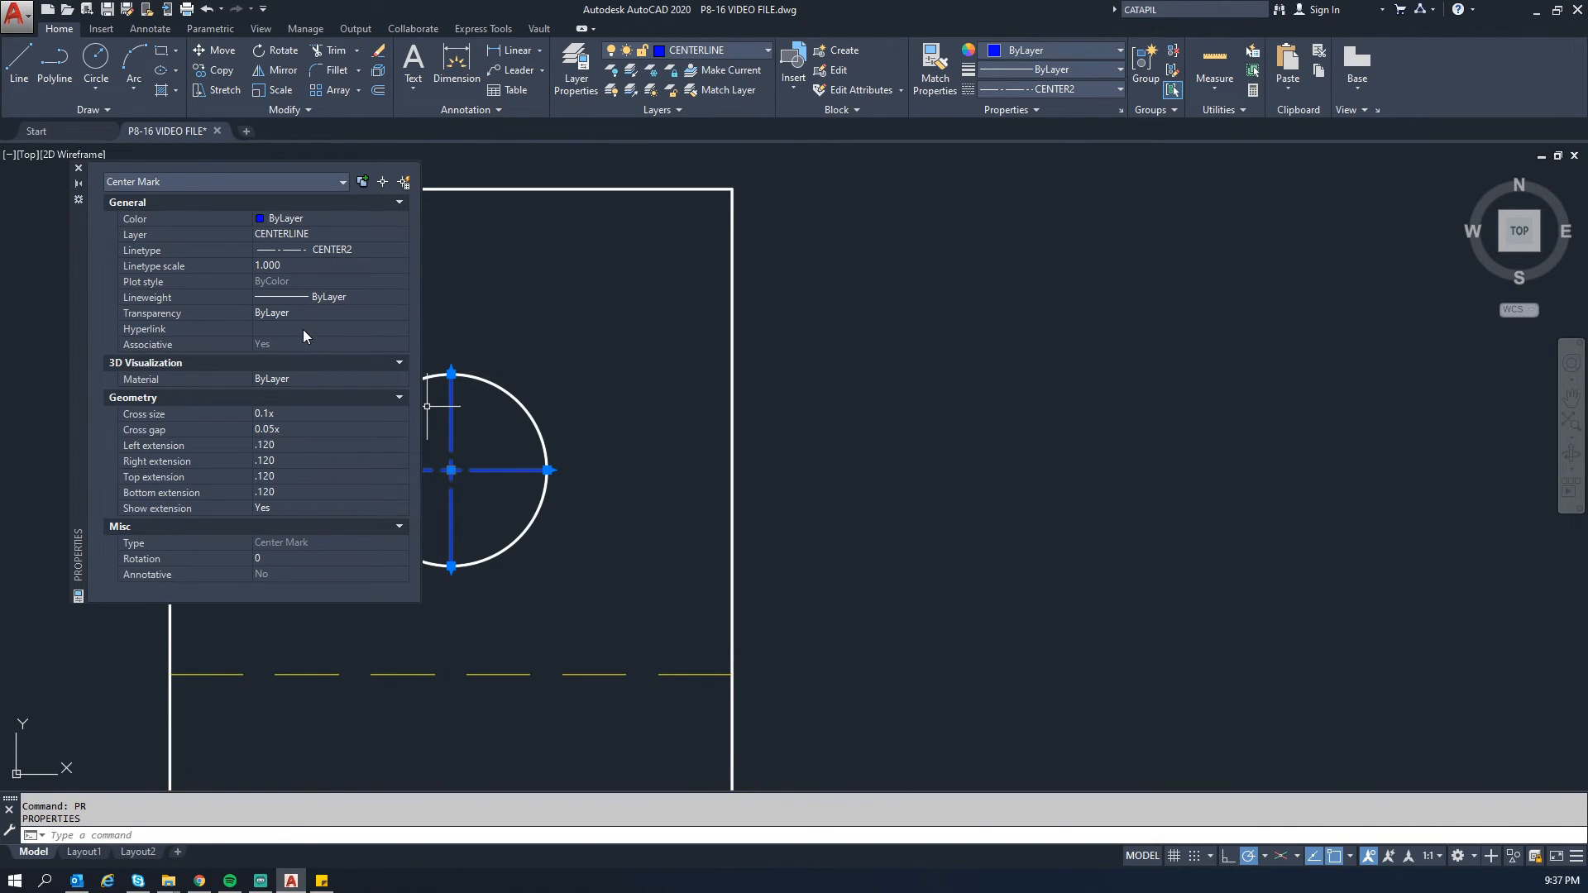
left_click(280, 444)
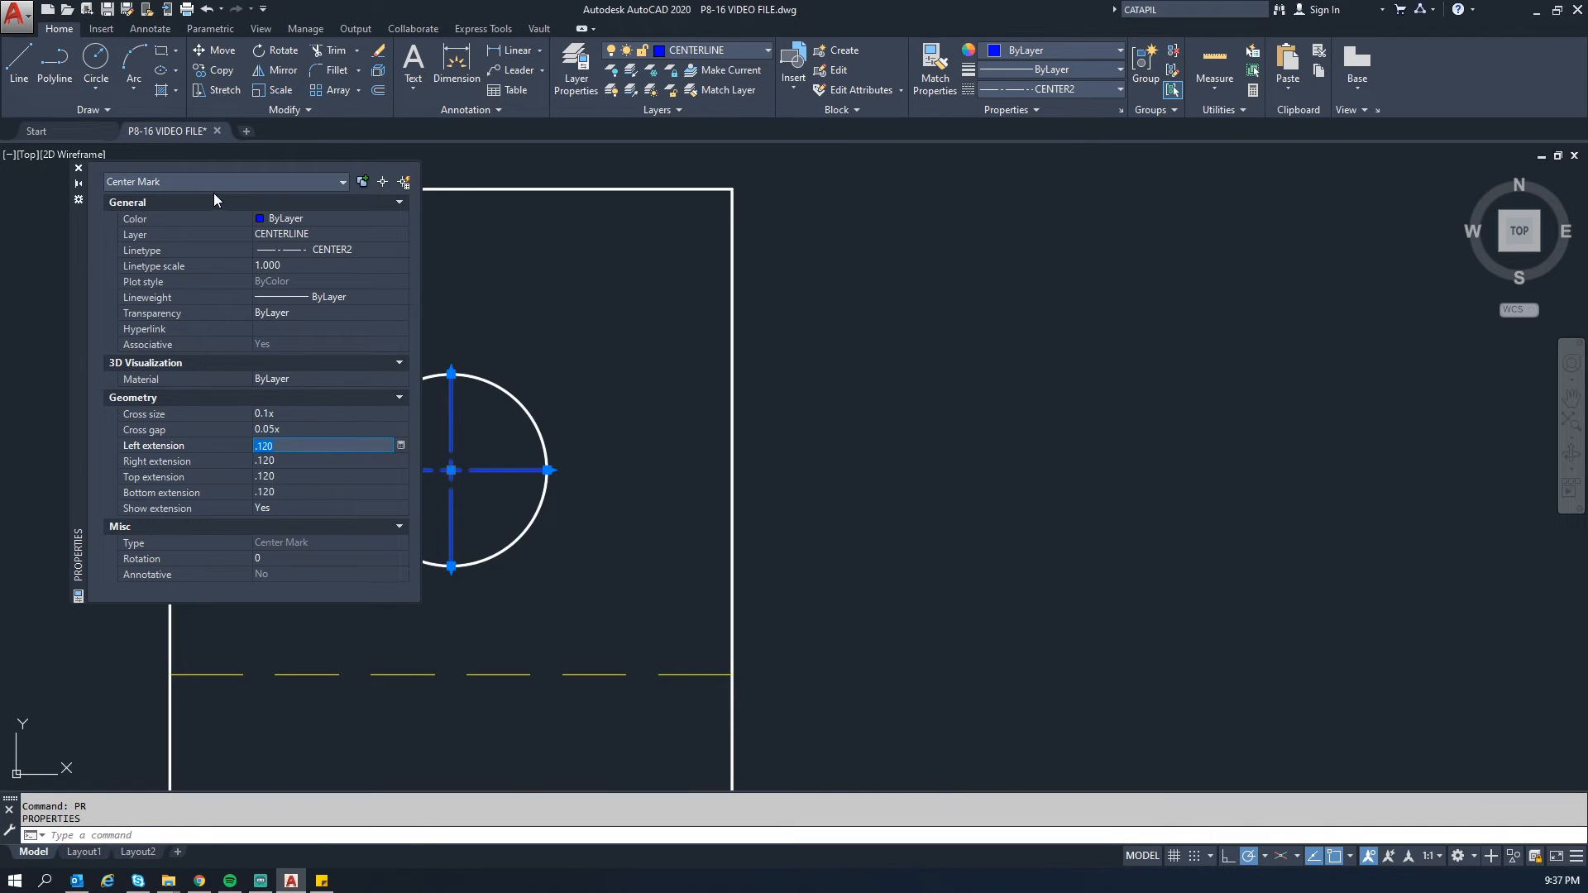
left_click_drag(77, 234, 776, 254)
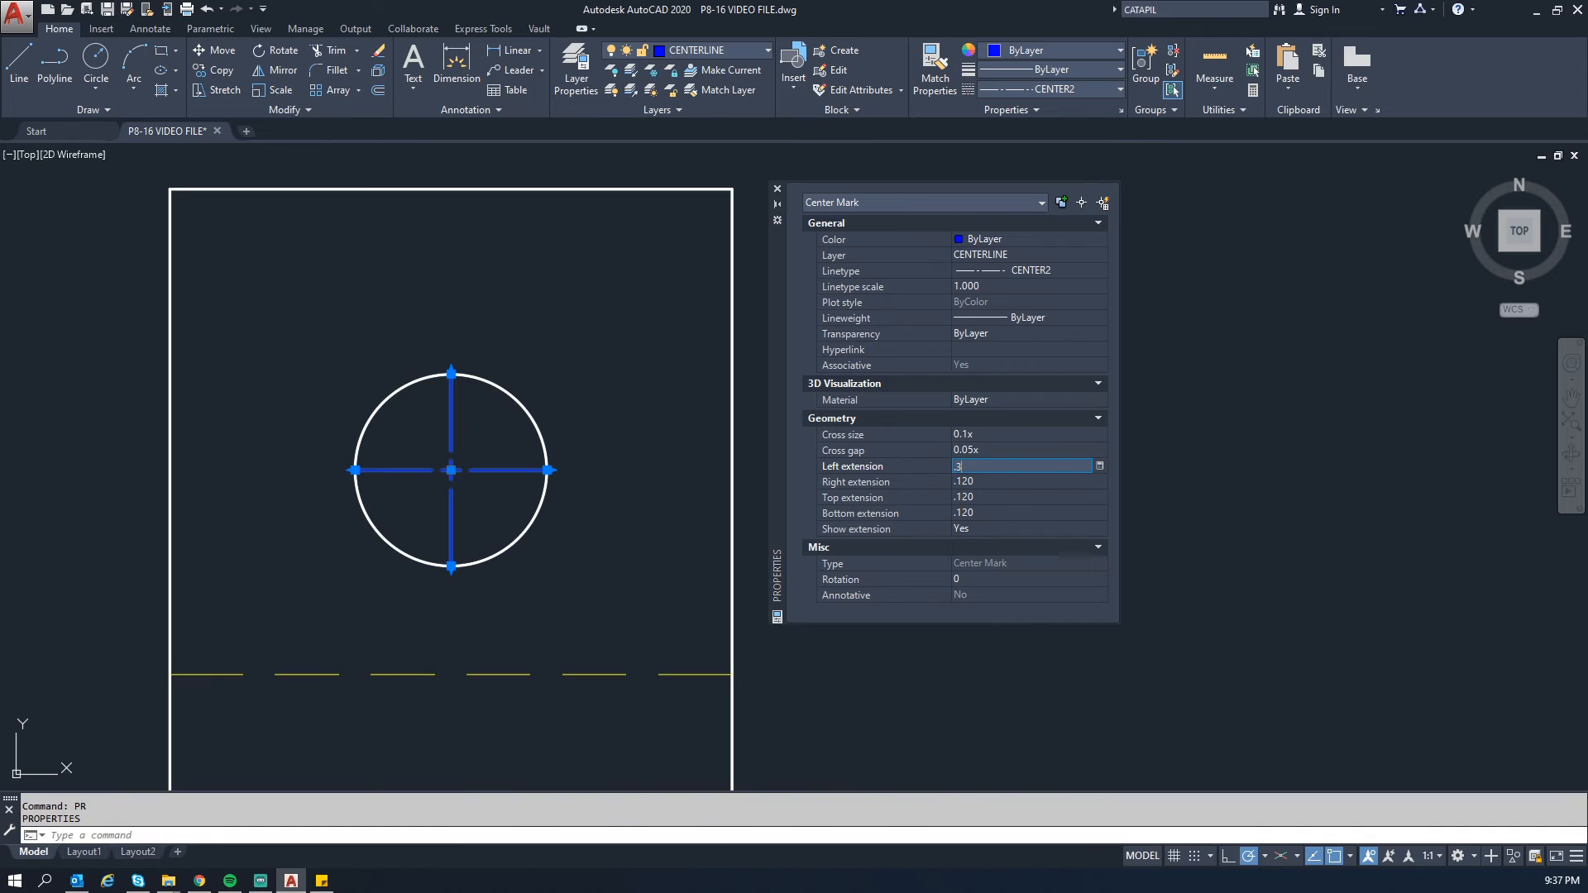
Step: Try left extension lengths of .3 and .5 on the hole's center mark
key("Tab")
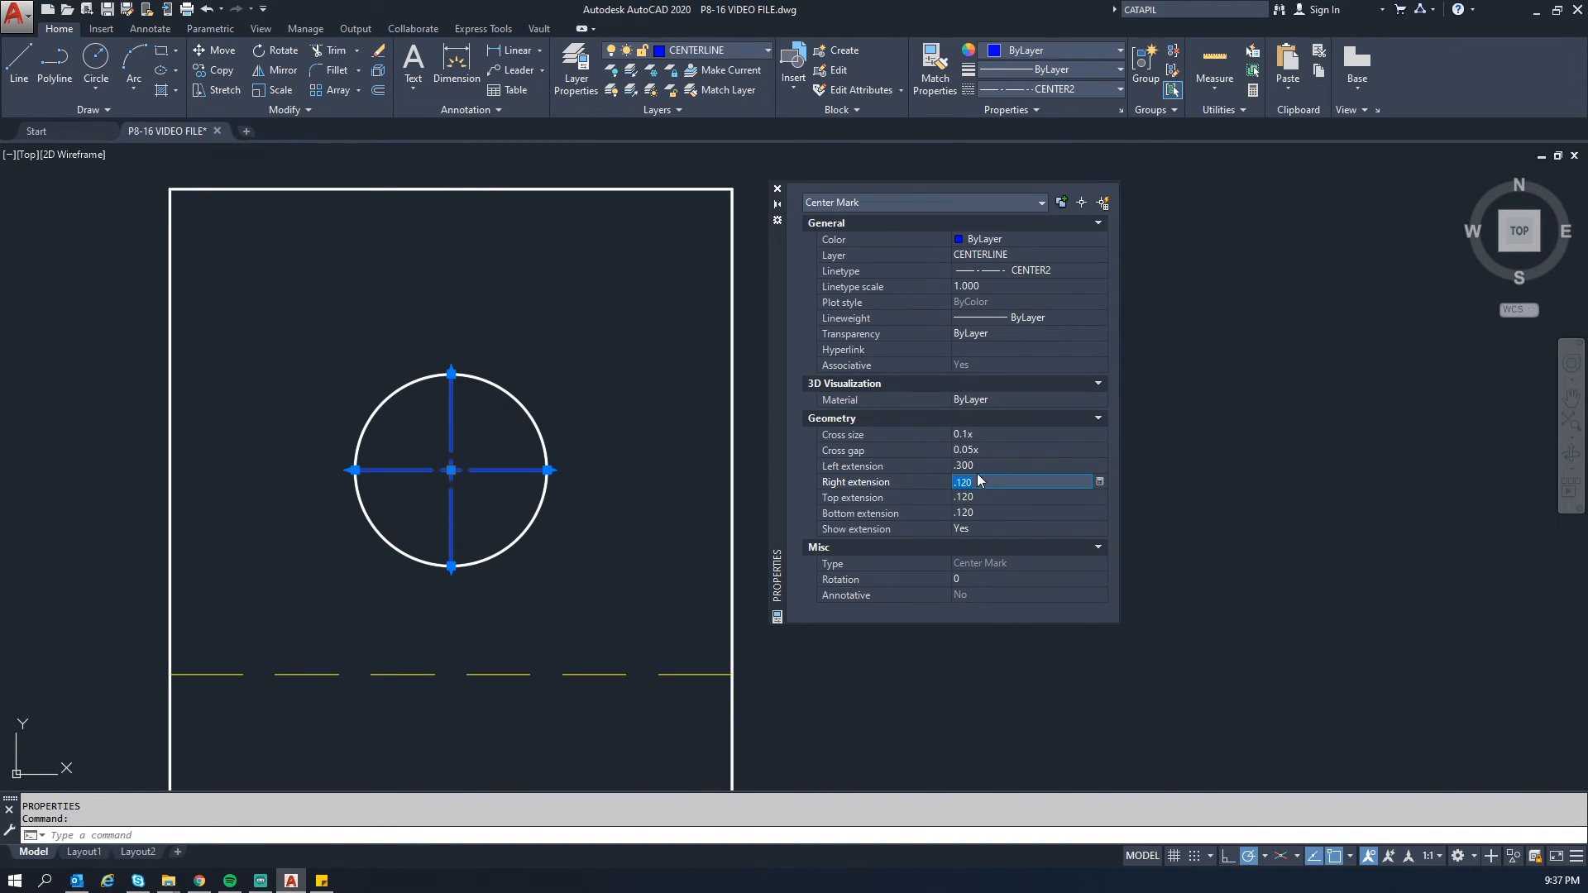
left_click(985, 466)
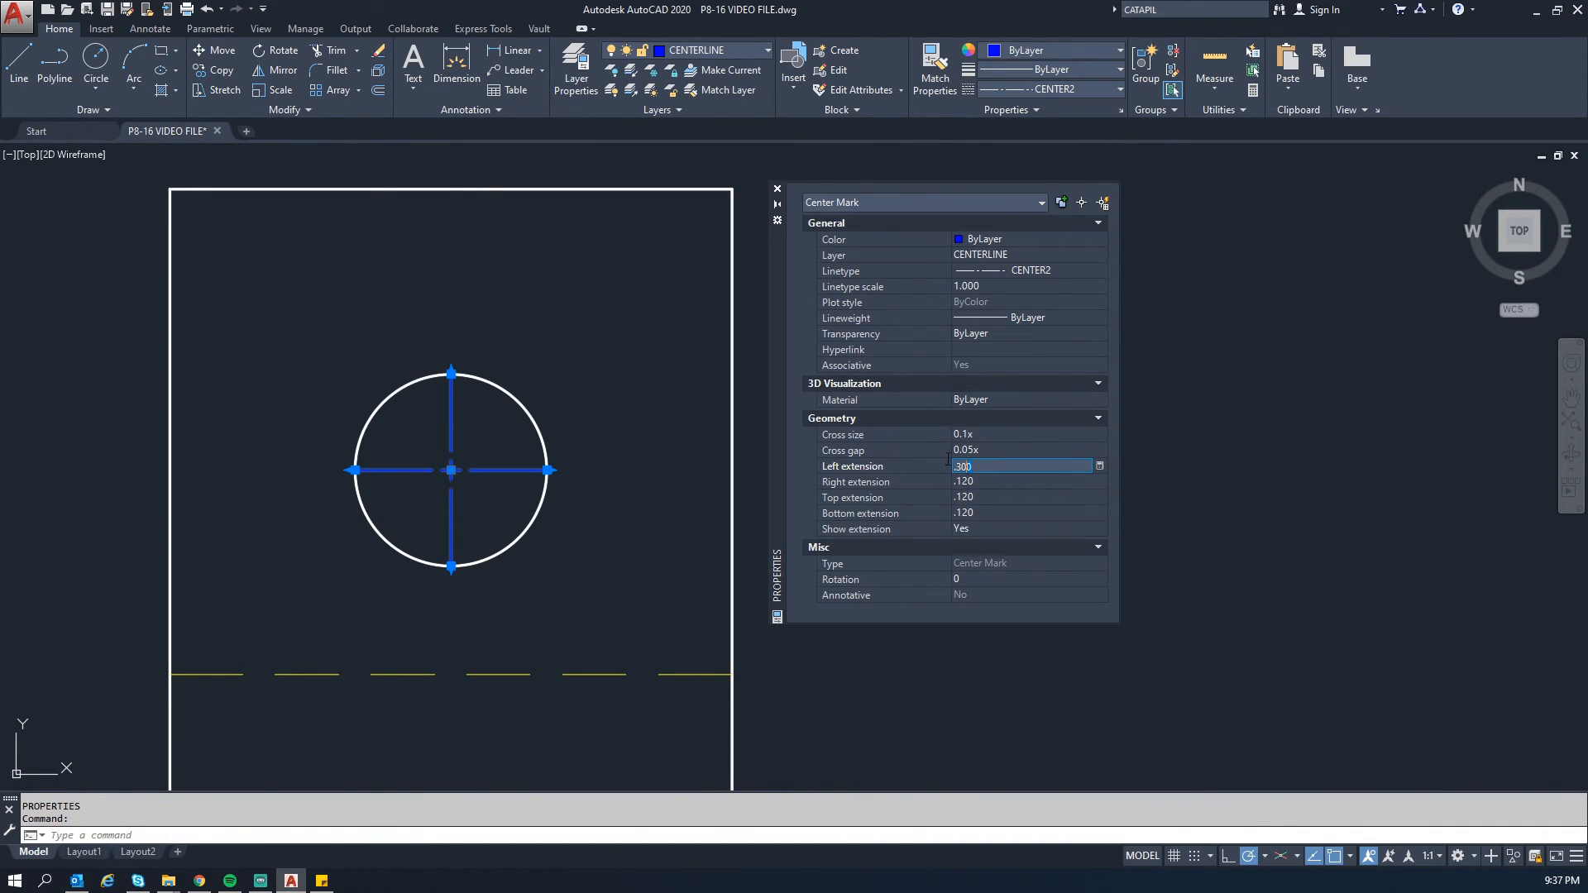
left_click_drag(952, 466, 920, 465)
type(".5")
key("Tab")
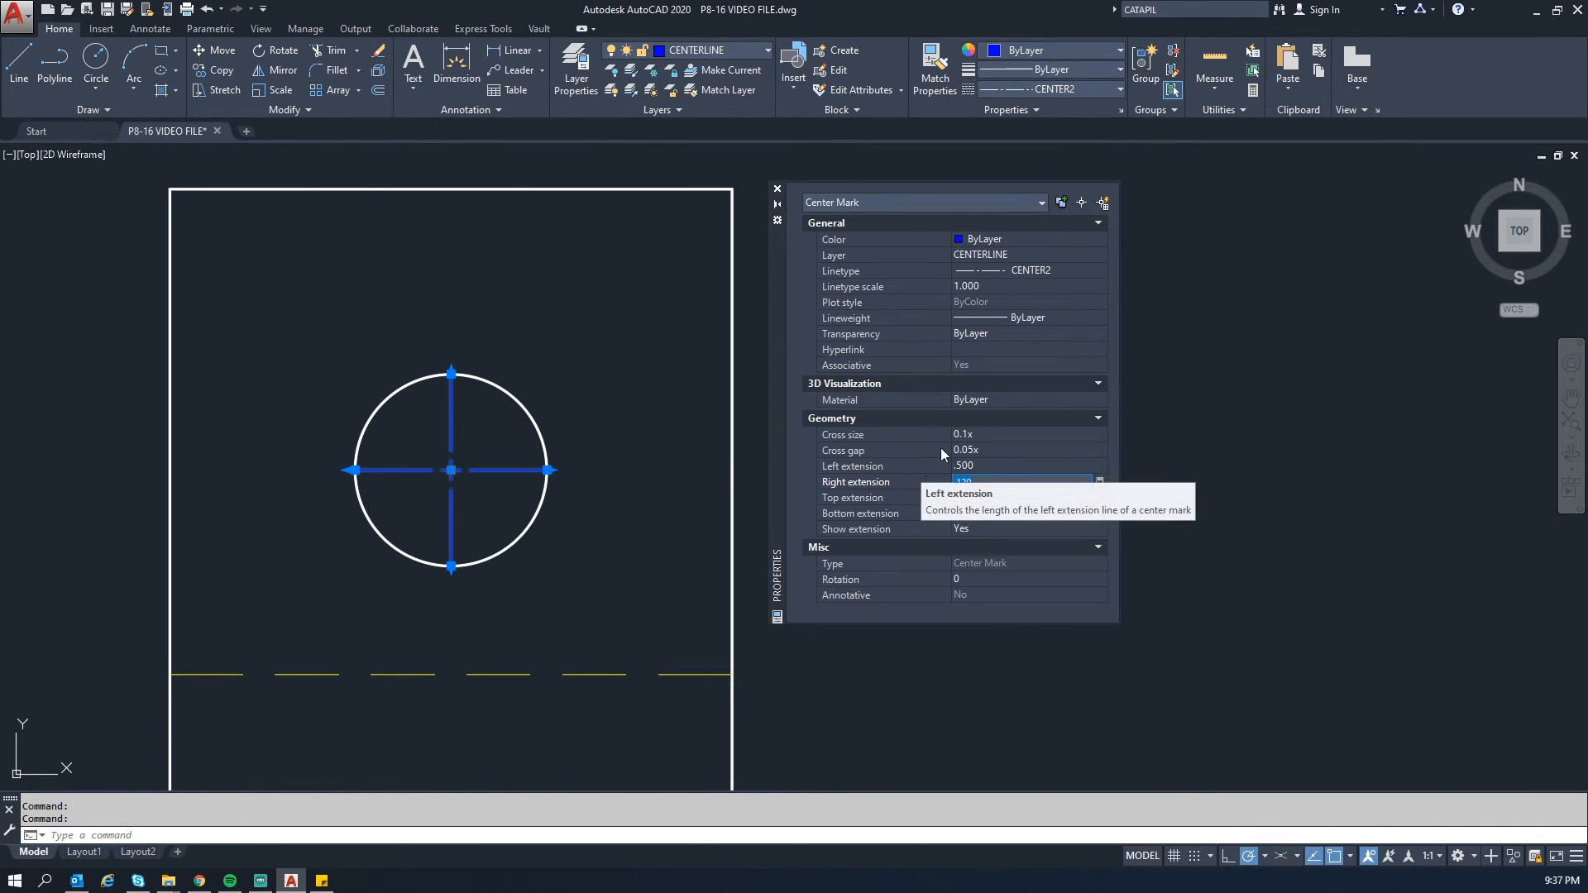
Step: Set the center mark's left, right, top and bottom extensions to 1 and close its properties
left_click(986, 466)
type("1")
key("Tab")
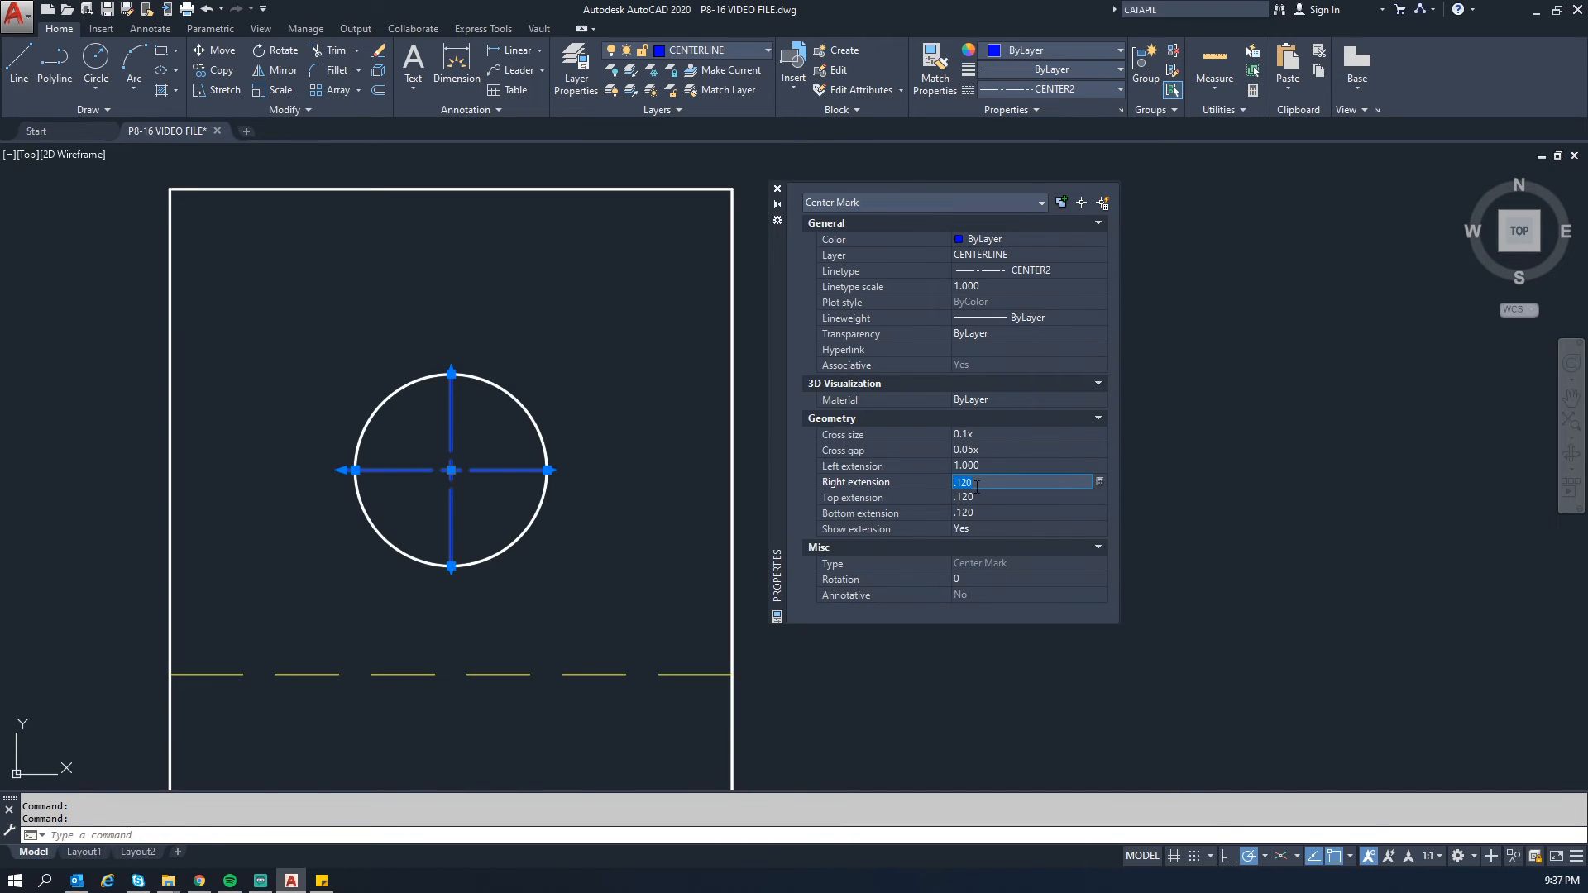
key("Tab")
type("1")
key("Tab")
type("1")
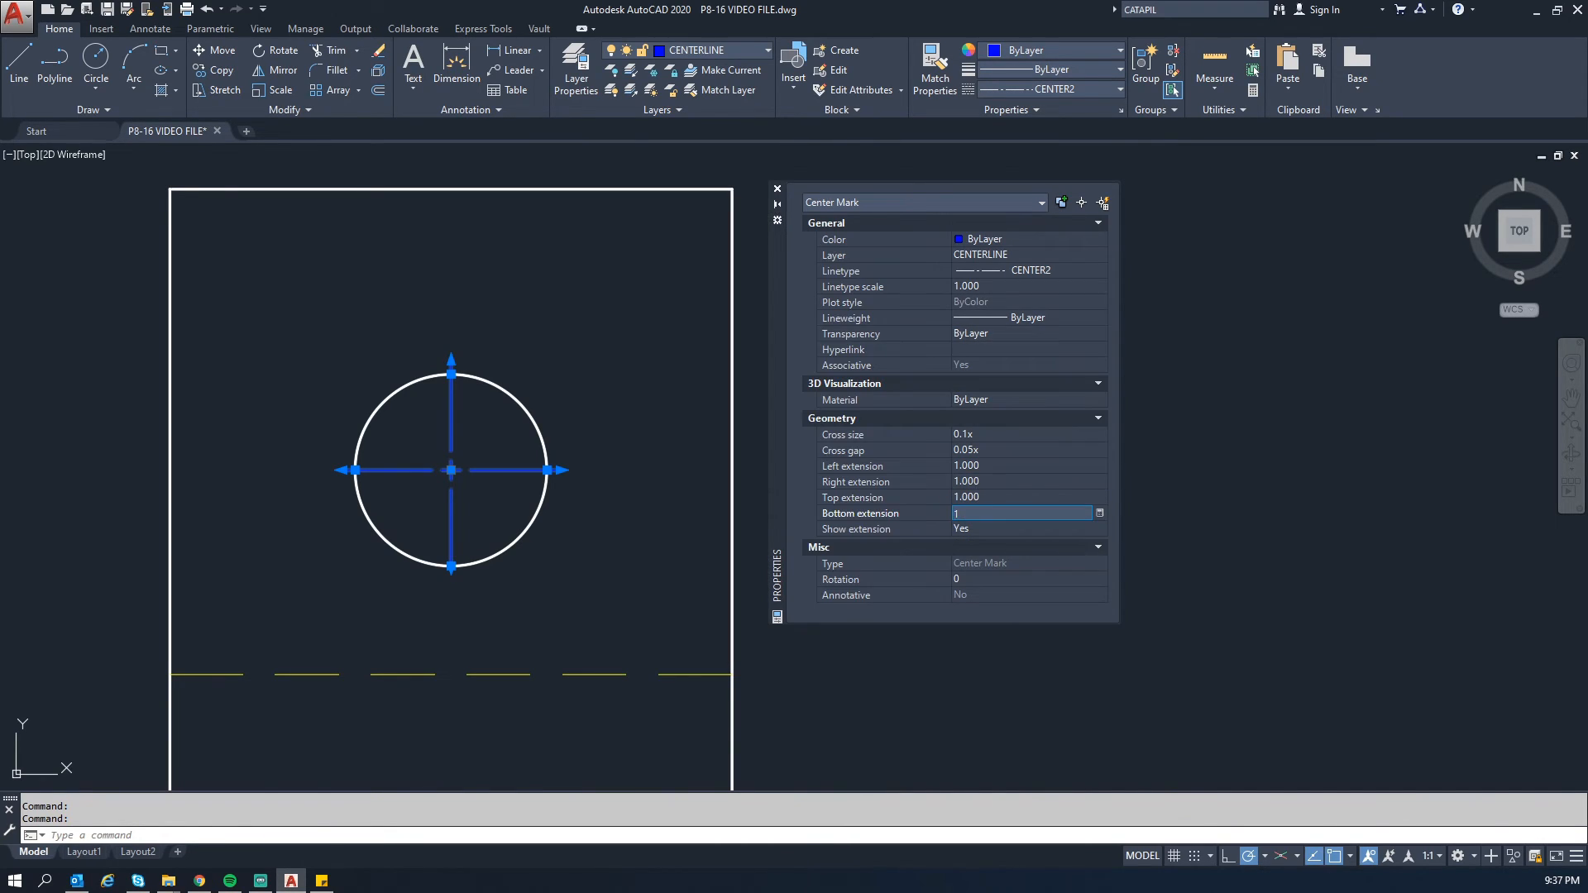
key("Tab")
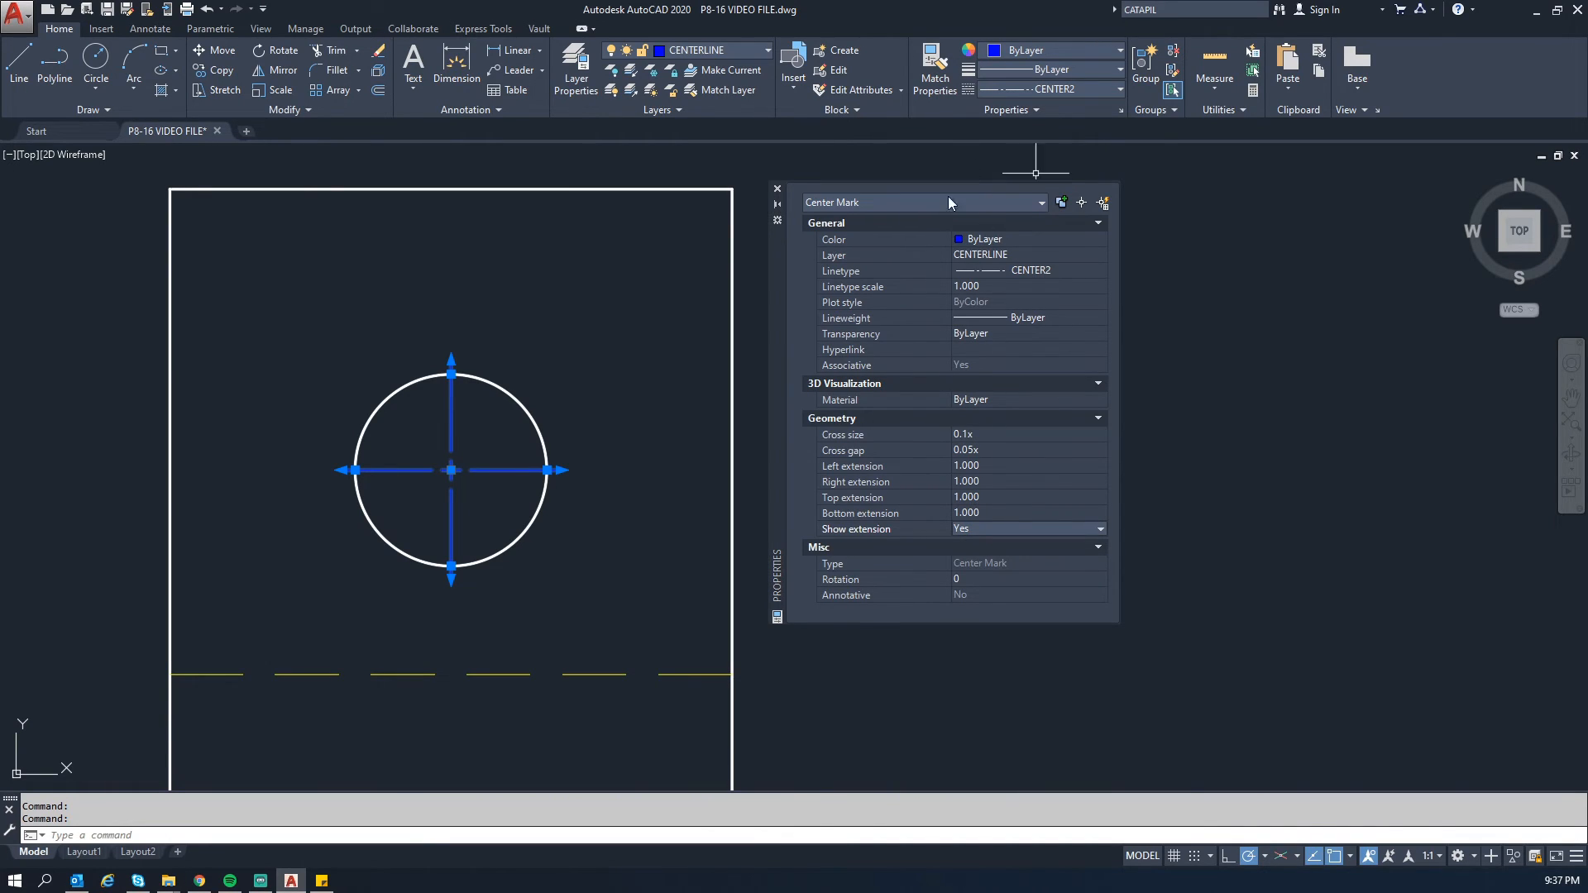
left_click(778, 189)
key("Escape")
key("Escape")
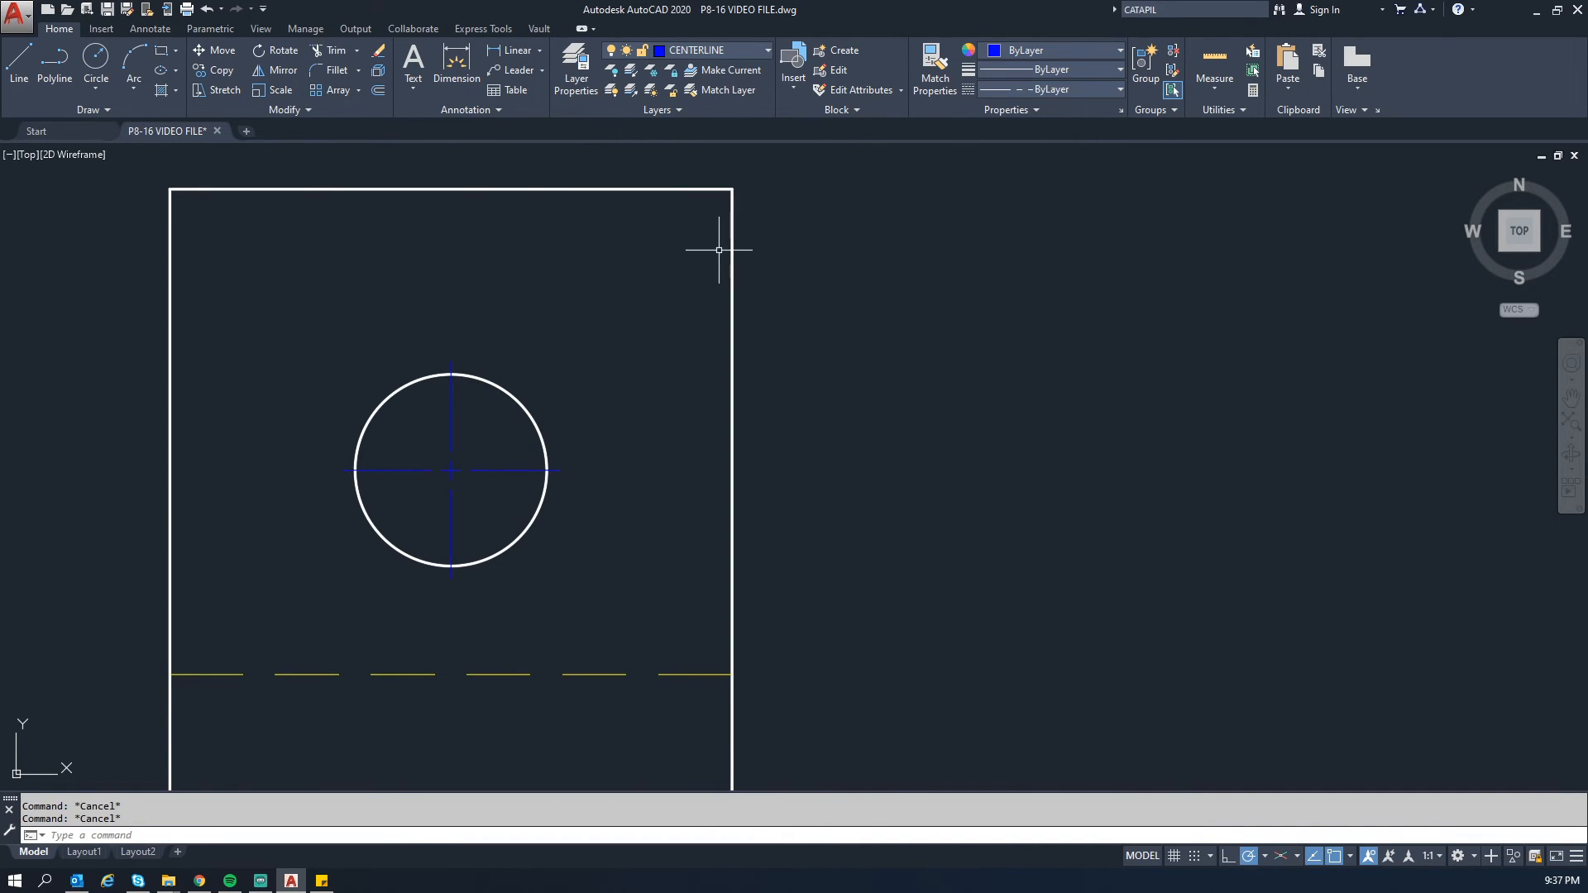
Step: Erase the blue viewing-direction arrow beside the isometric view
scroll(719, 248, "down", 2)
scroll(637, 434, "down", 5)
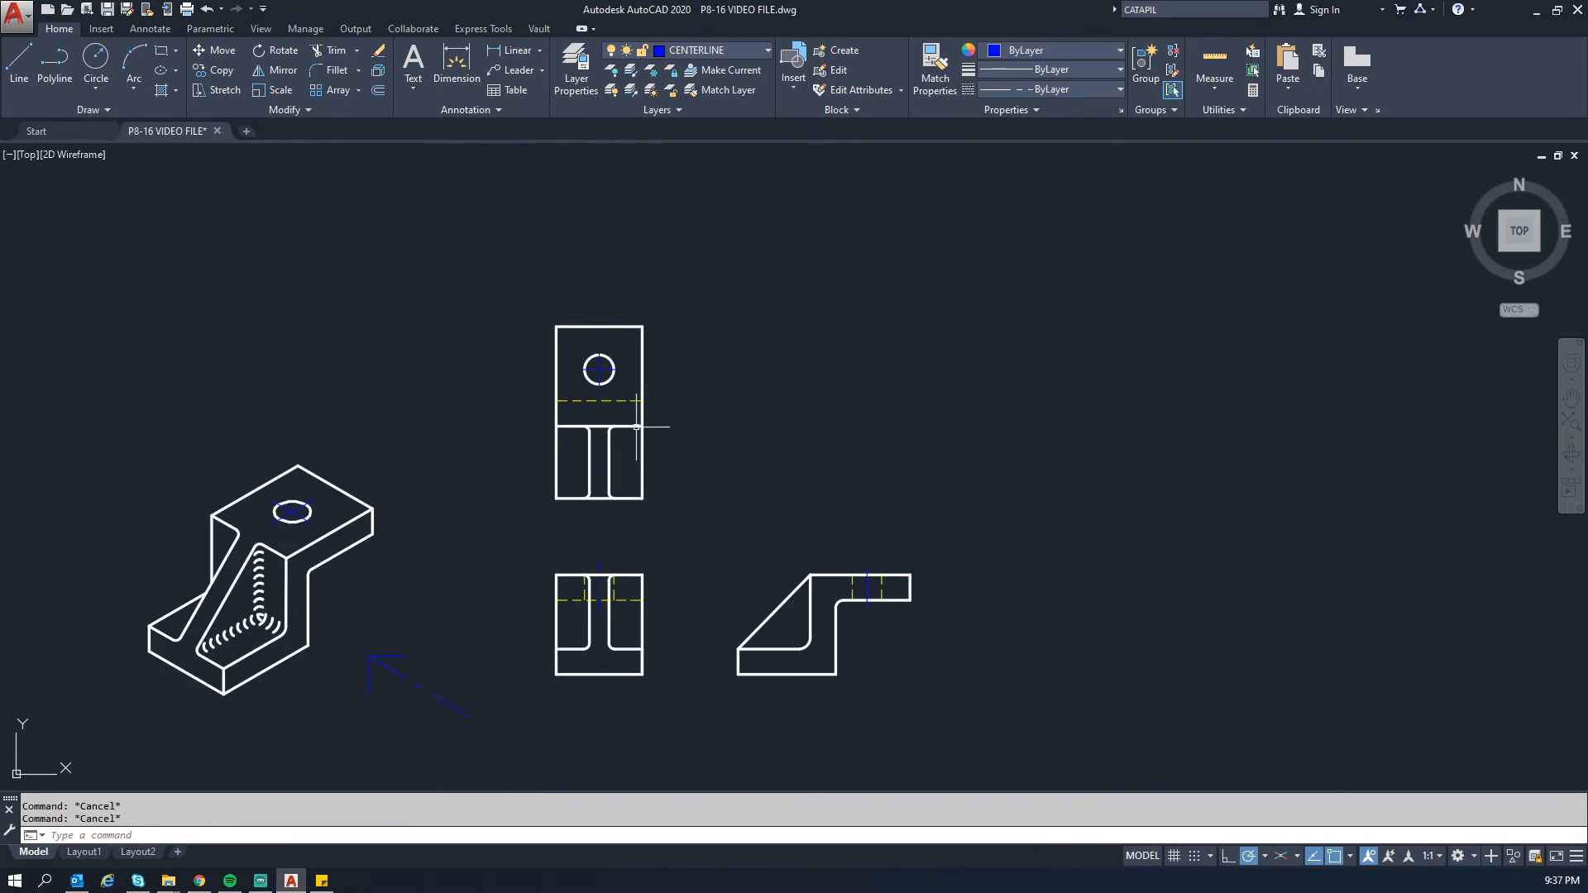
middle_click_drag(672, 456, 695, 344)
left_click(501, 646)
left_click(375, 522)
key("Delete")
Step: Move the top, front and side views together to reposition them beside the isometric view
middle_click_drag(786, 385, 811, 389)
type("m")
key("Return")
left_click(988, 581)
left_click(592, 215)
key("Return")
left_click(546, 202)
key("Escape")
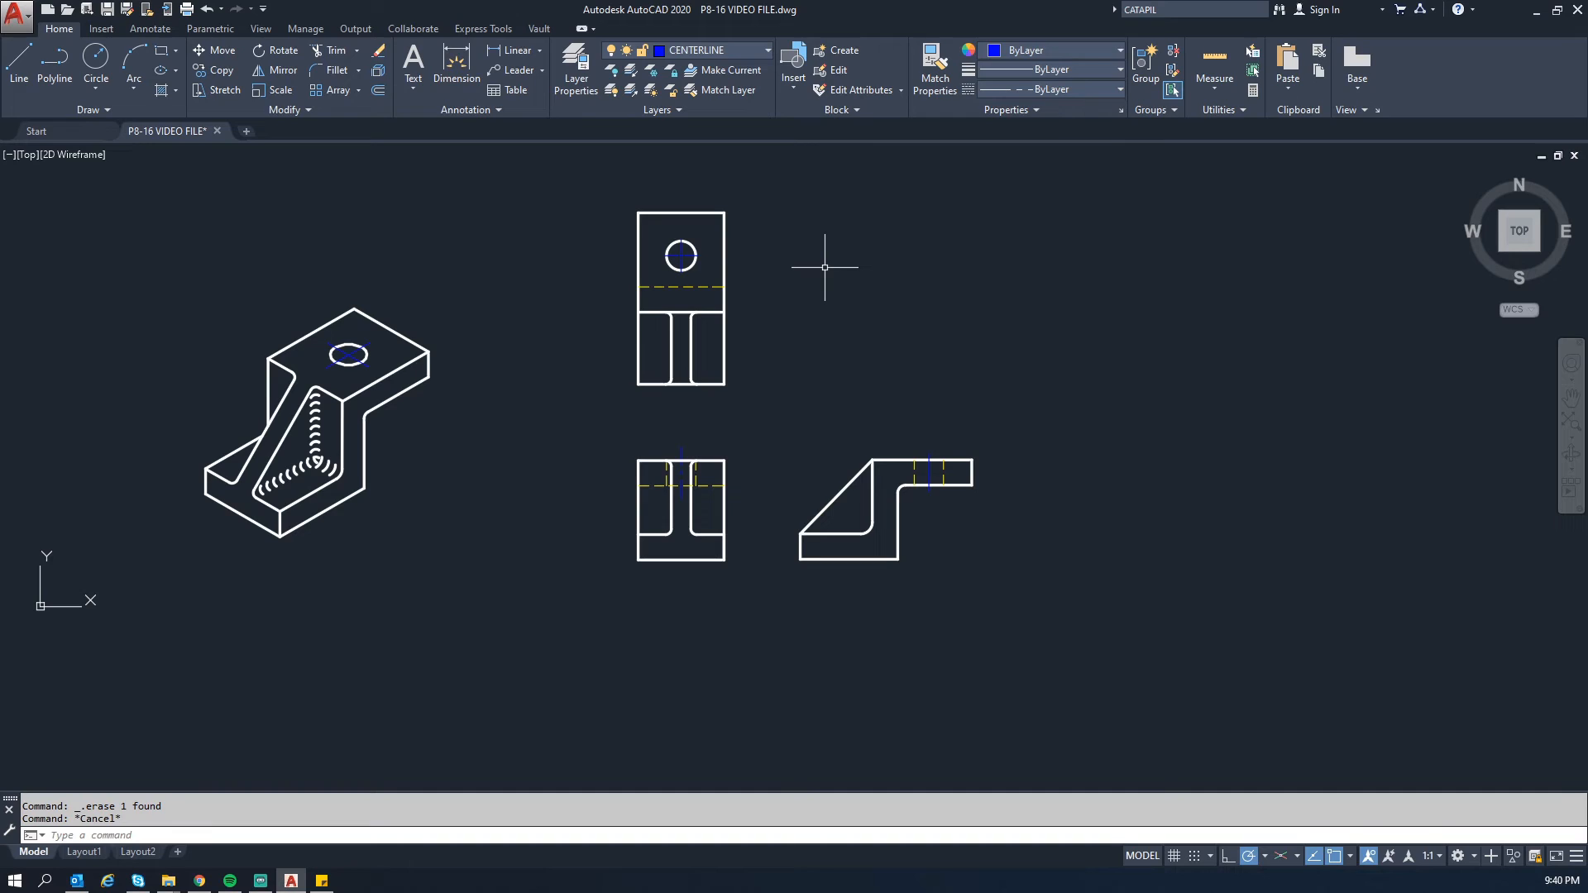
Step: Dimension the vertical gap between the top and front views along their left edges, placing it left of the views
middle_click_drag(825, 283, 811, 328)
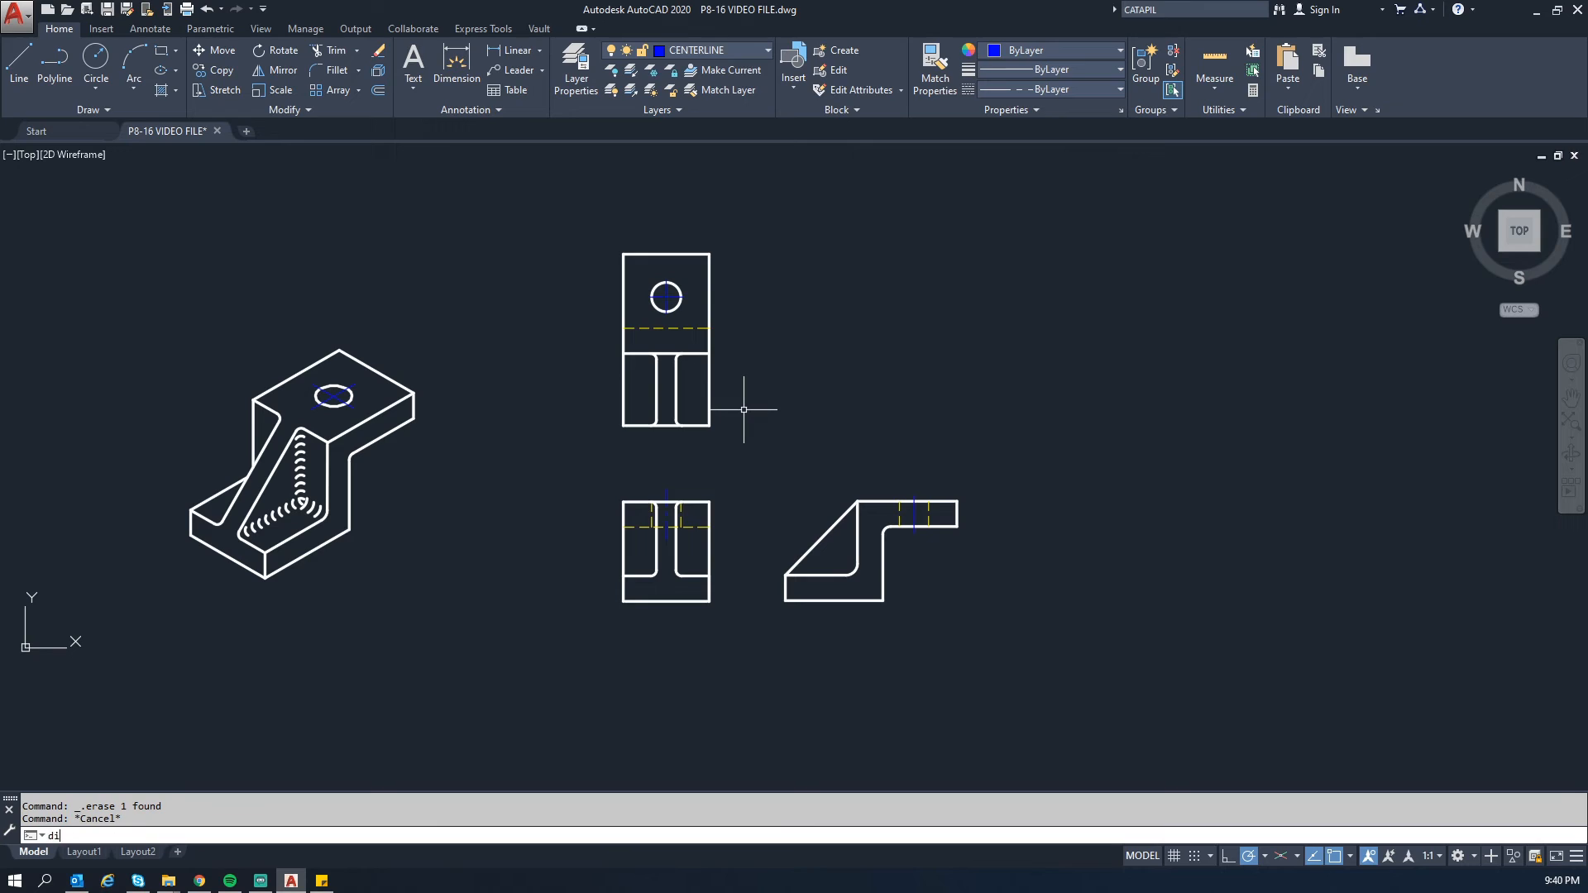
type("n")
key("Return")
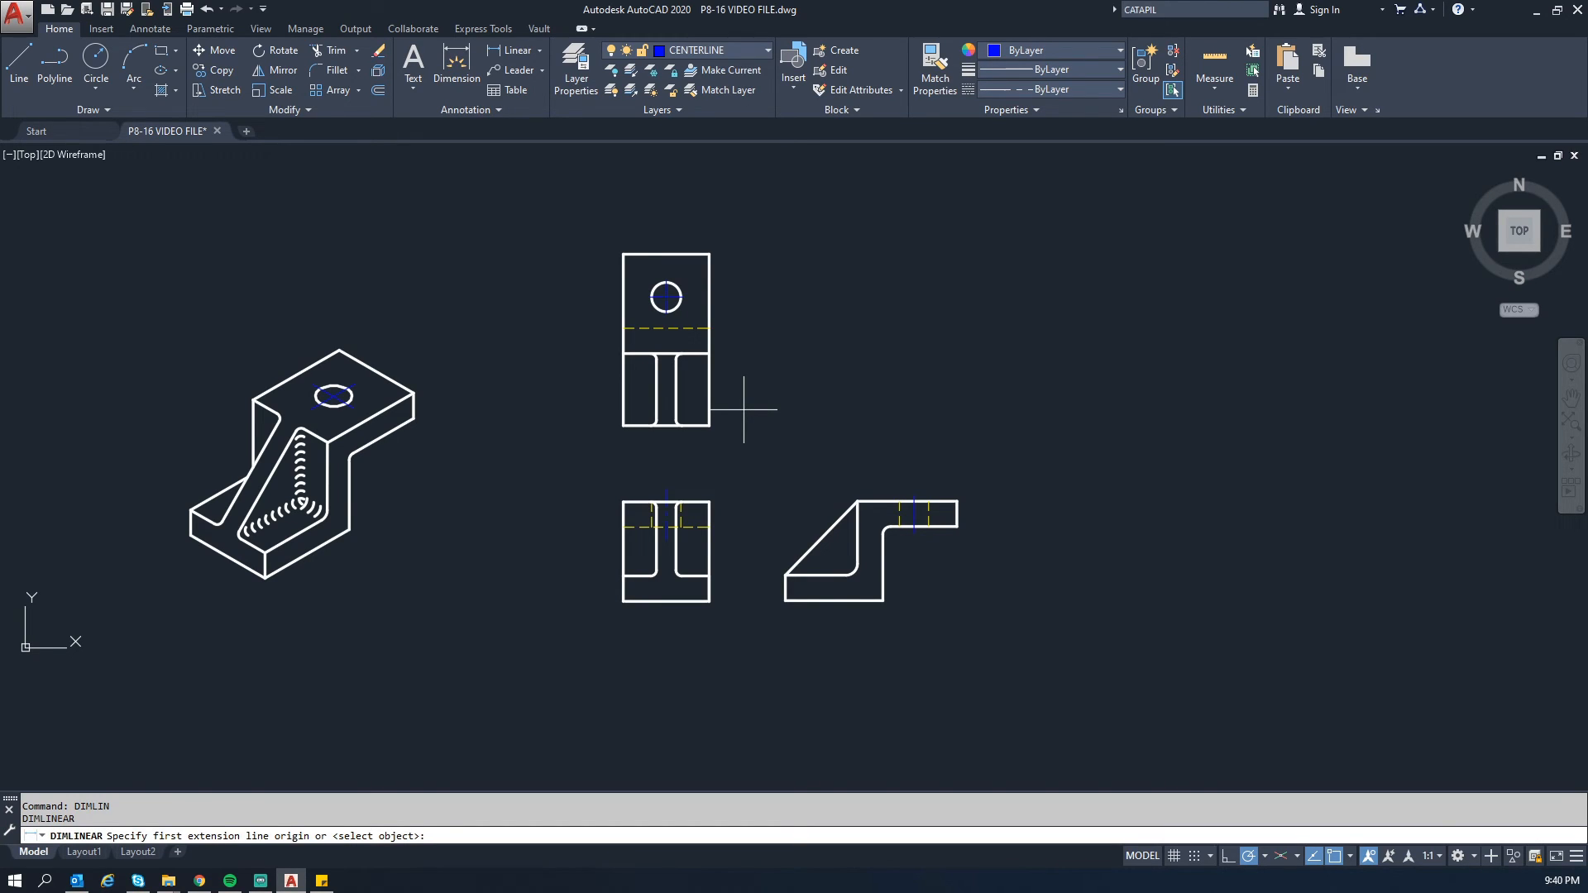
left_click(623, 427)
left_click(624, 502)
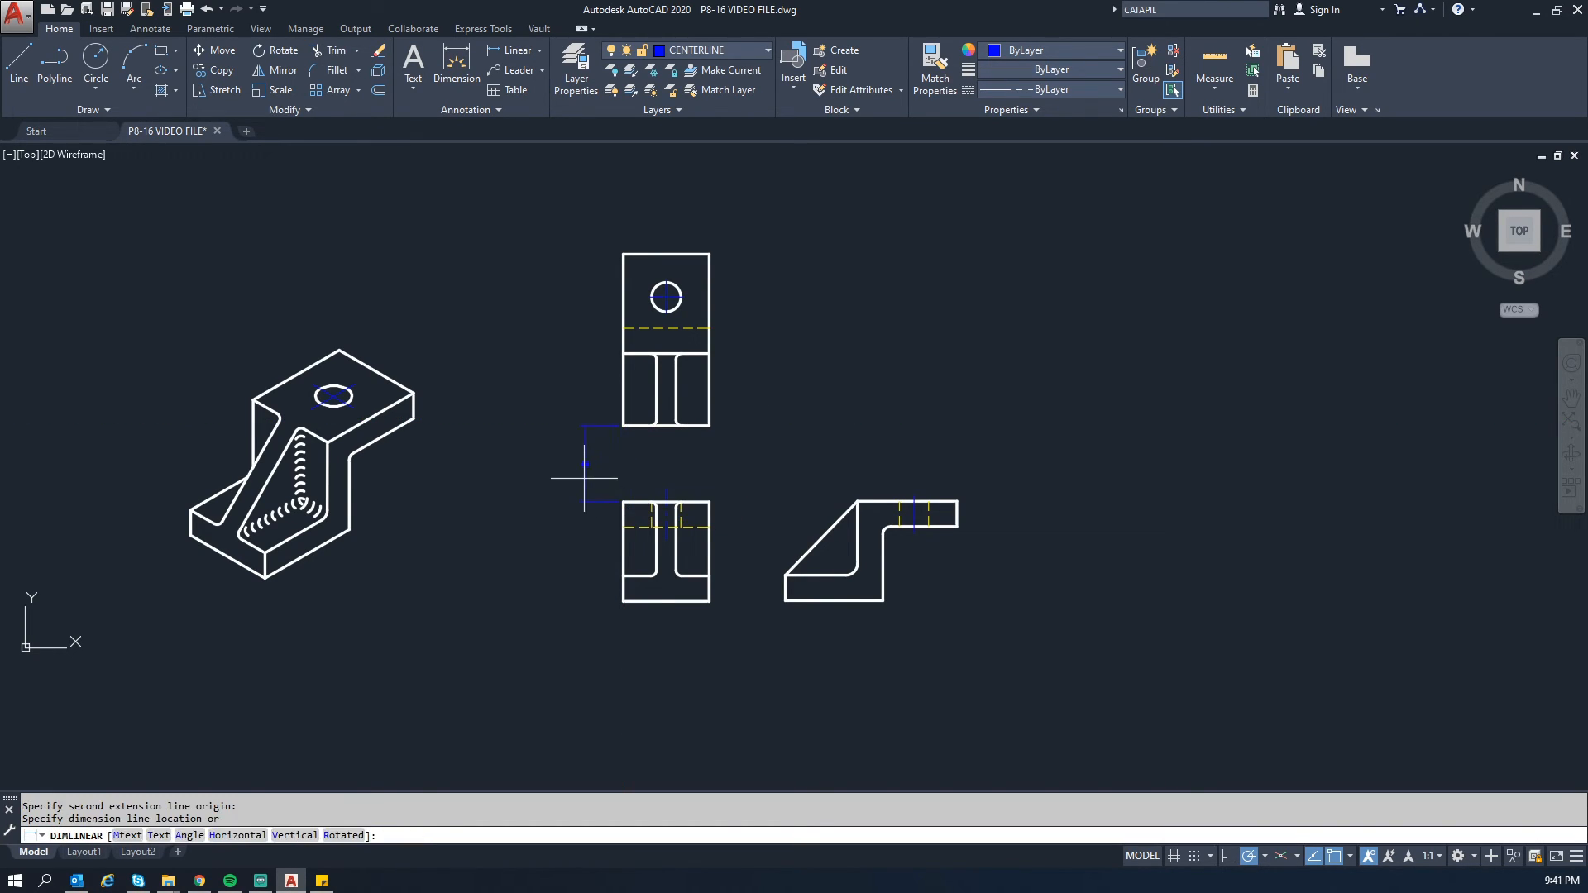
left_click(583, 461)
Step: Change the vertical gap dimension's layer to OBJECTS
scroll(585, 461, "up", 2)
left_click(580, 461)
left_click(722, 55)
left_click(707, 170)
key("Escape")
key("Escape")
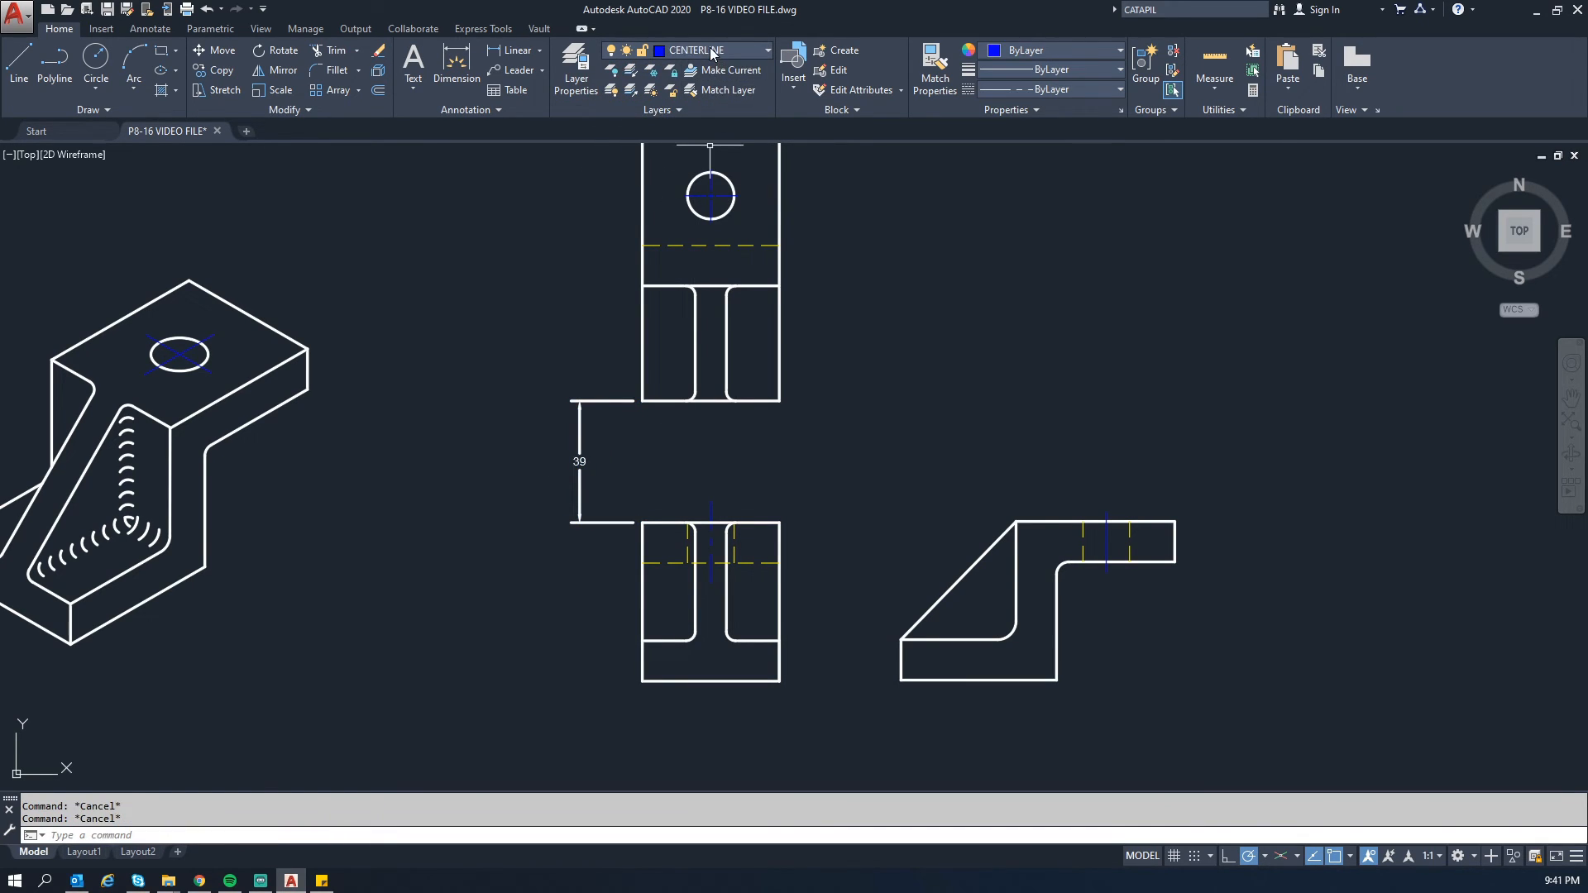
Step: Make OBJECTS the current layer and dimension the horizontal gap between the front and side views, placing it below them
left_click(713, 50)
middle_click_drag(977, 309, 924, 196)
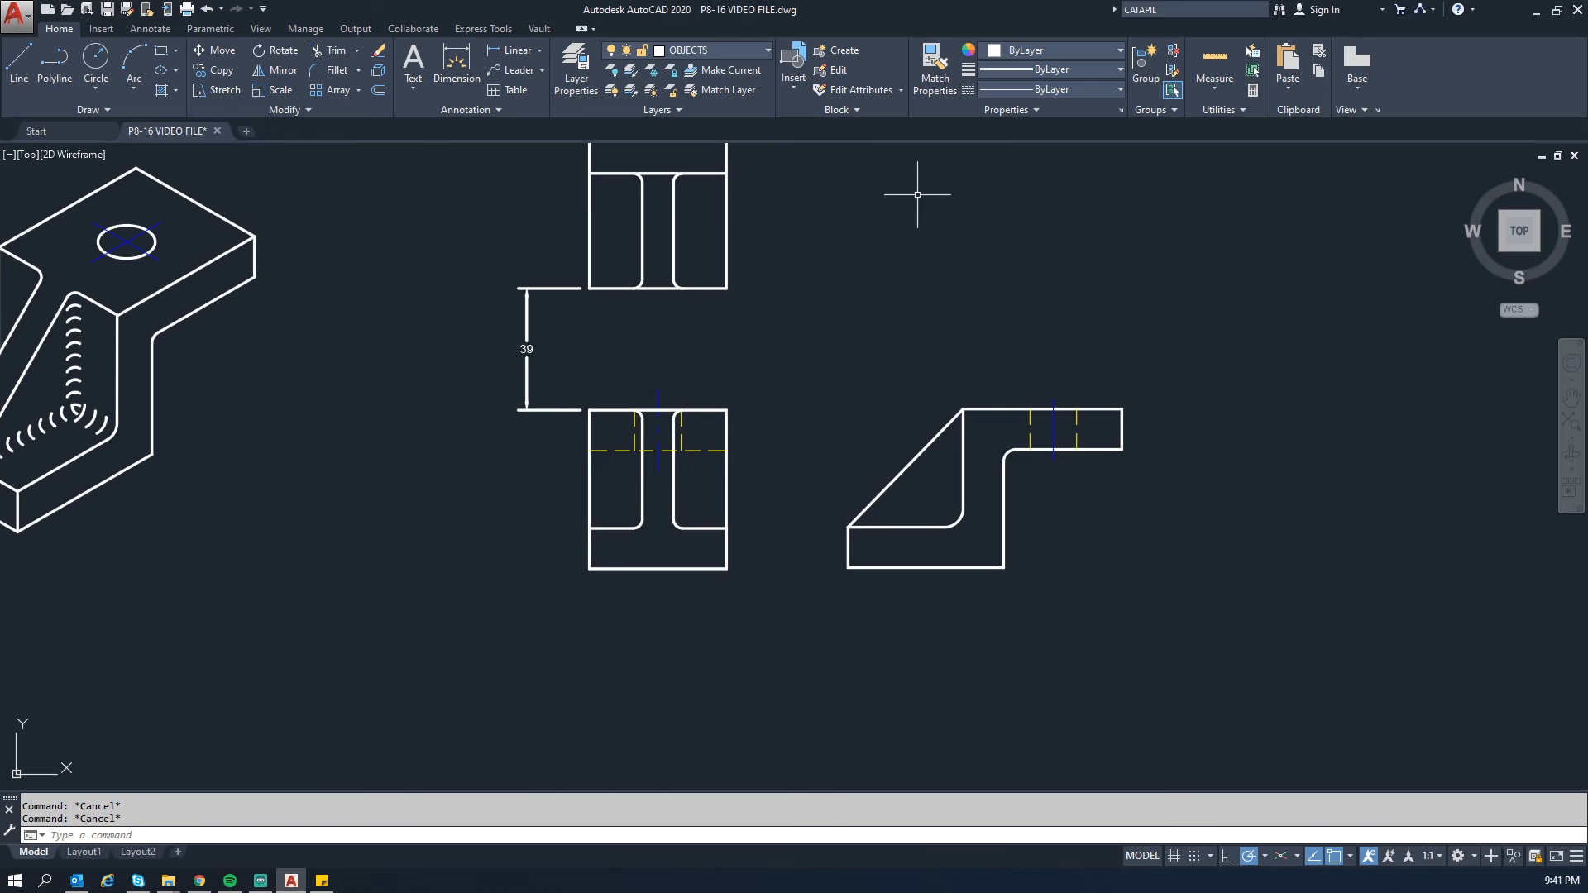
type("dim")
key("Return")
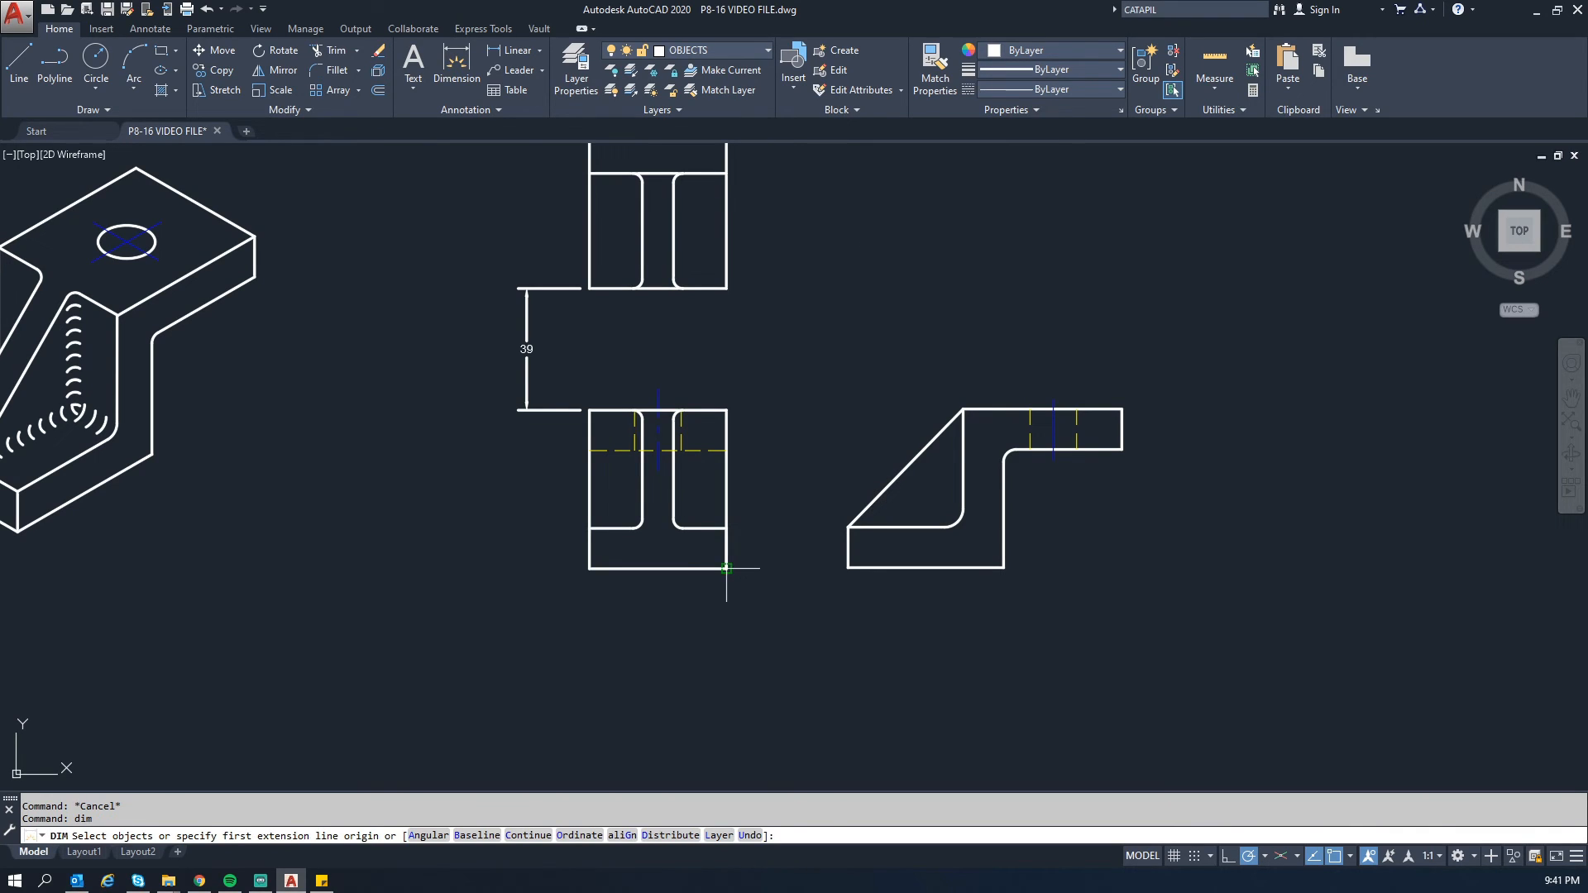
left_click(726, 569)
left_click(847, 568)
left_click(840, 646)
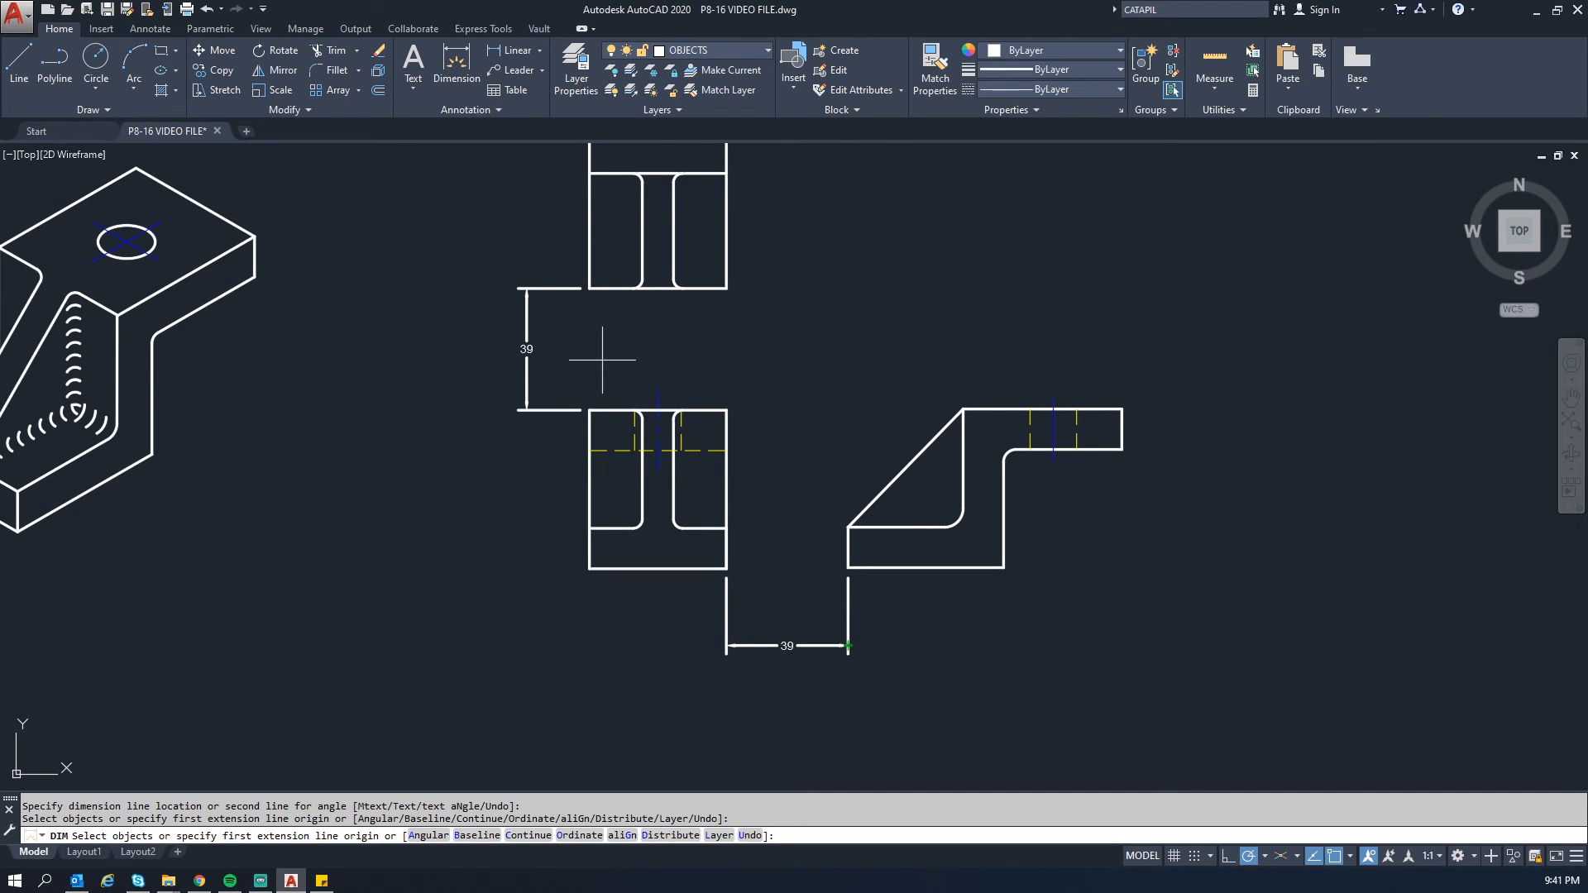
middle_click_drag(770, 351, 662, 459)
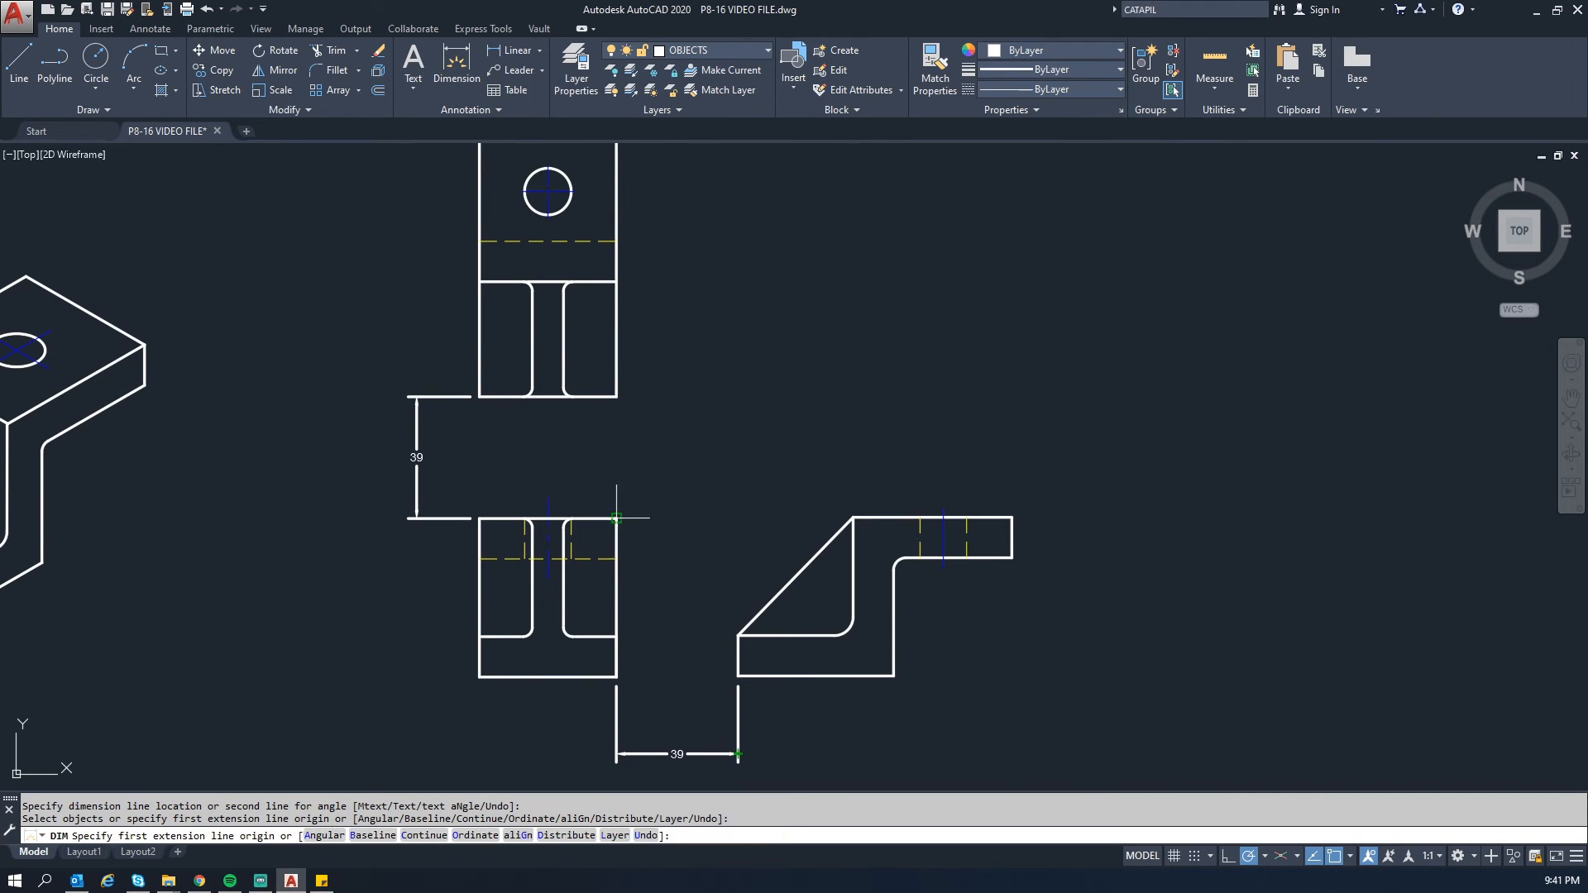
left_click(619, 515)
key("Escape")
Step: Draw a 45° line from the front view's upper-right corner, running up and right past the top view's upper edge
type("l")
key("Return")
left_click(616, 518)
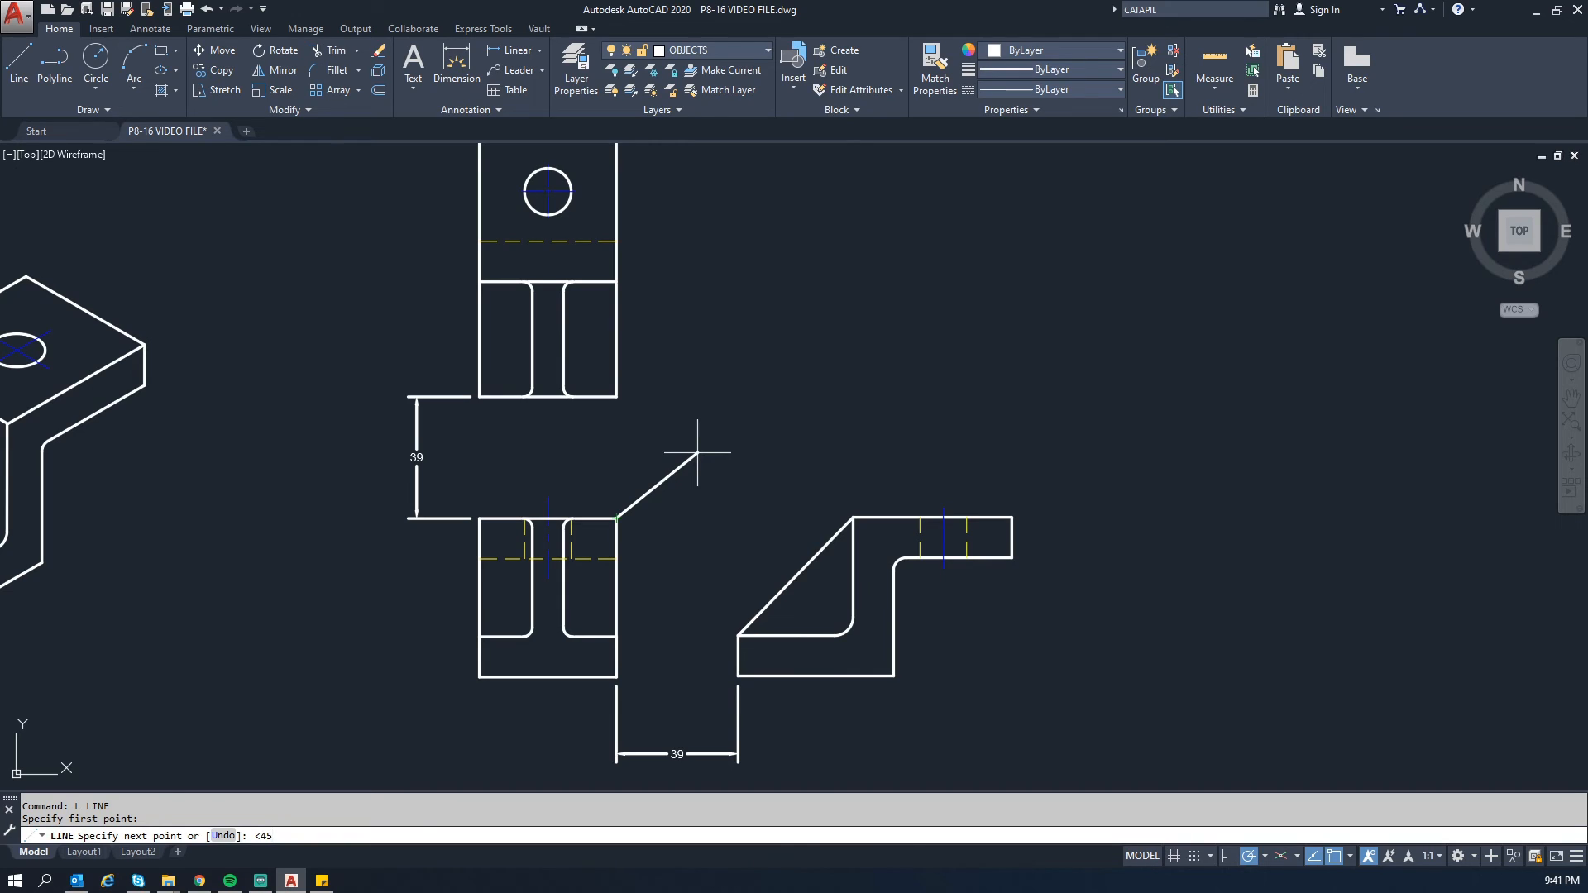
key("Return")
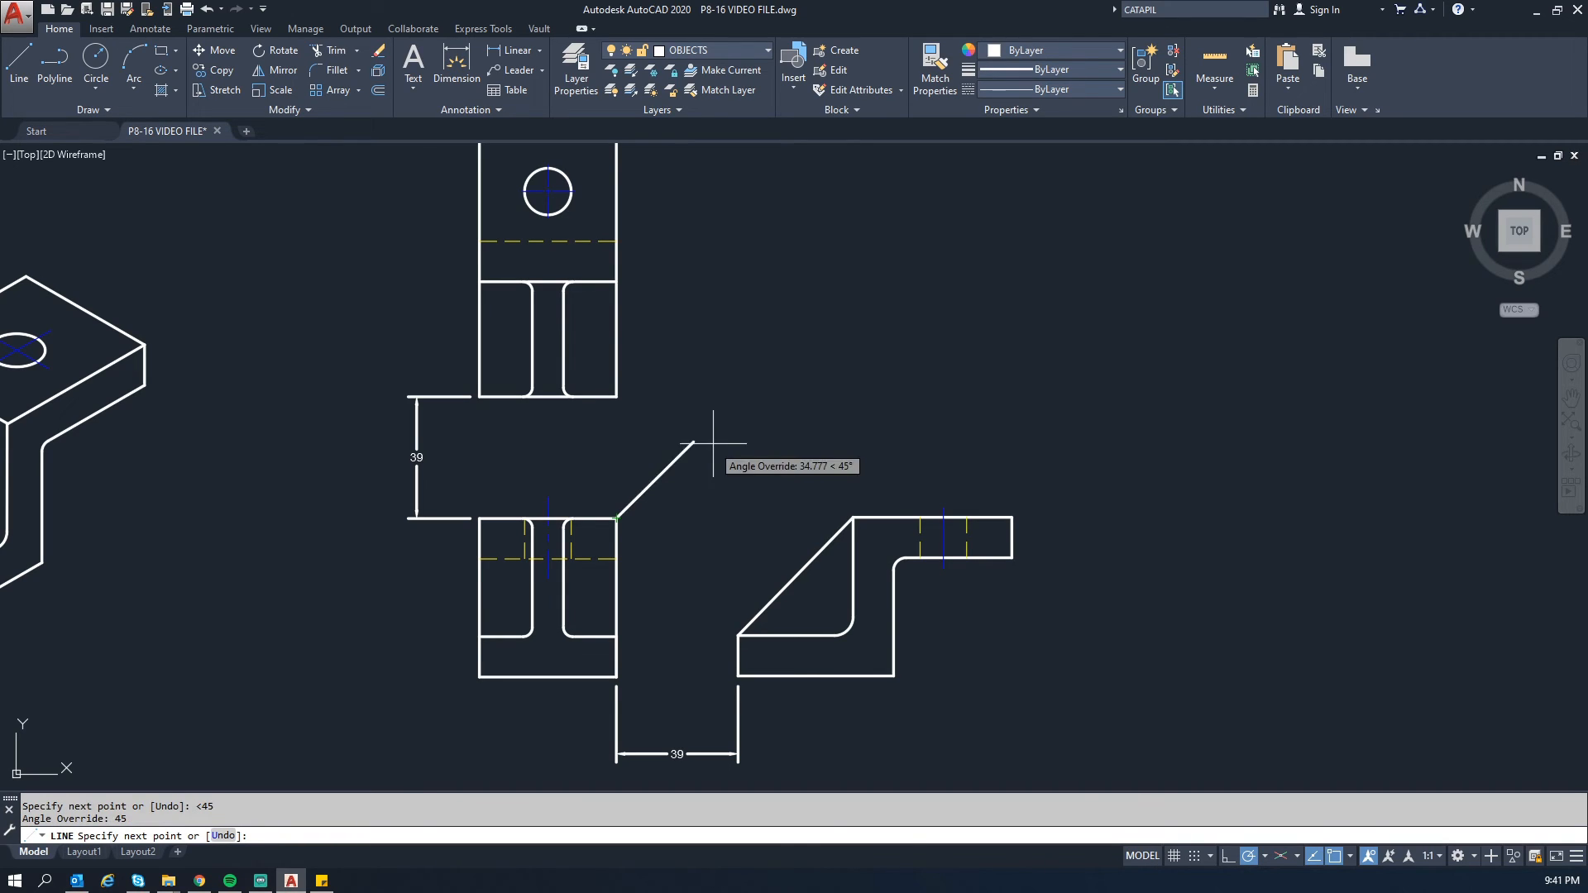
scroll(952, 348, "down", 2)
left_click(1017, 180)
key("Escape")
Step: Make layer 0 current and put the 45° line on layer 0
left_click(728, 51)
left_click(688, 72)
left_click(951, 323)
left_click(863, 247)
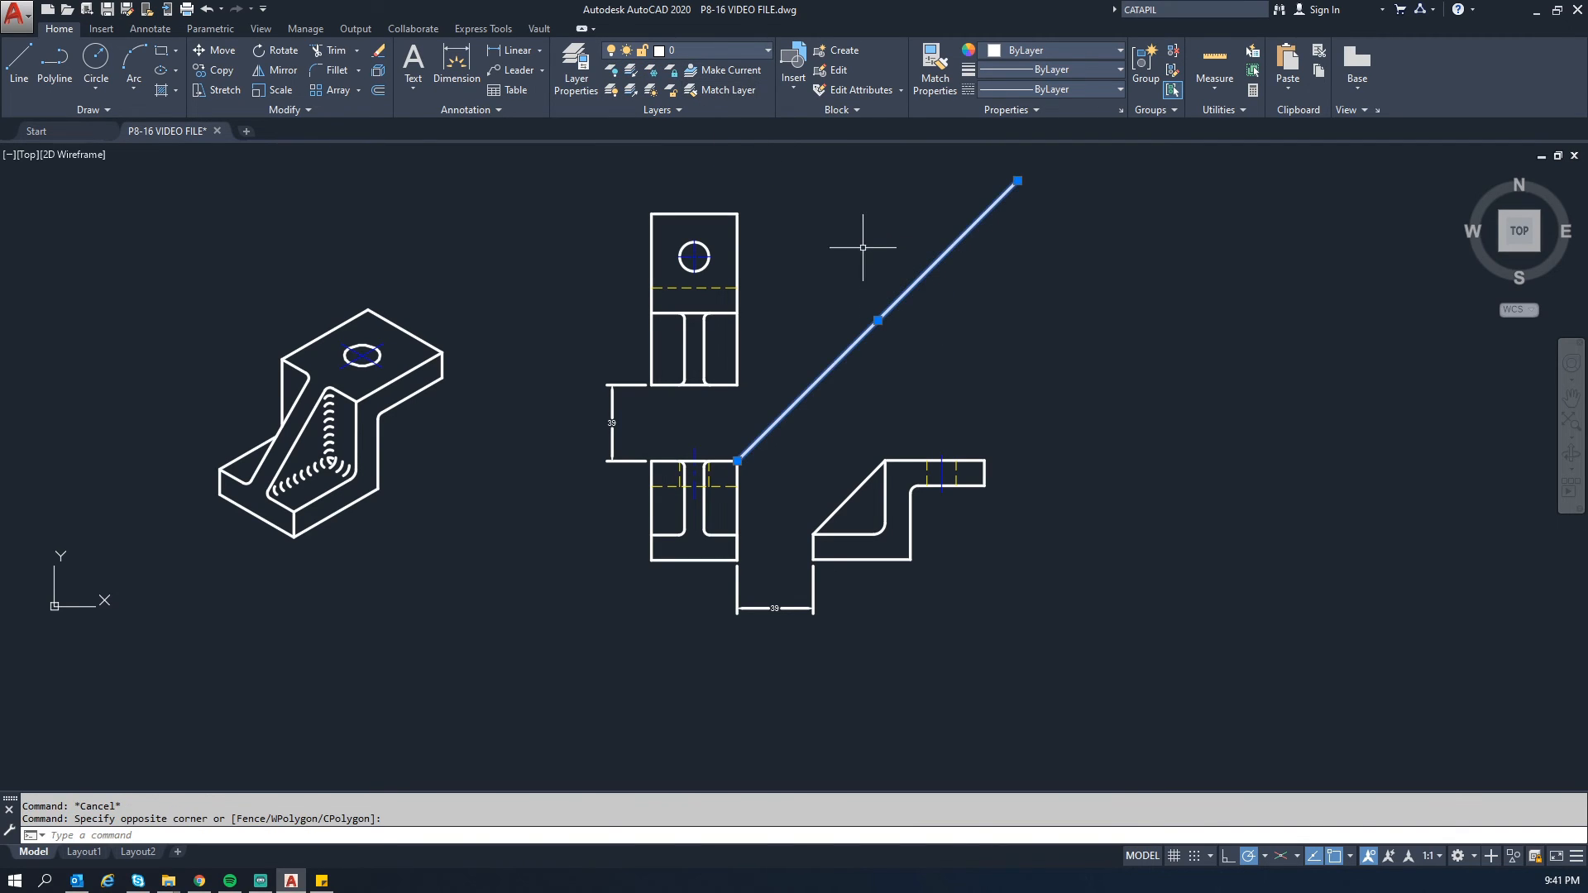
left_click(738, 48)
left_click(692, 75)
key("Escape")
key("Escape")
scroll(814, 411, "up", 2)
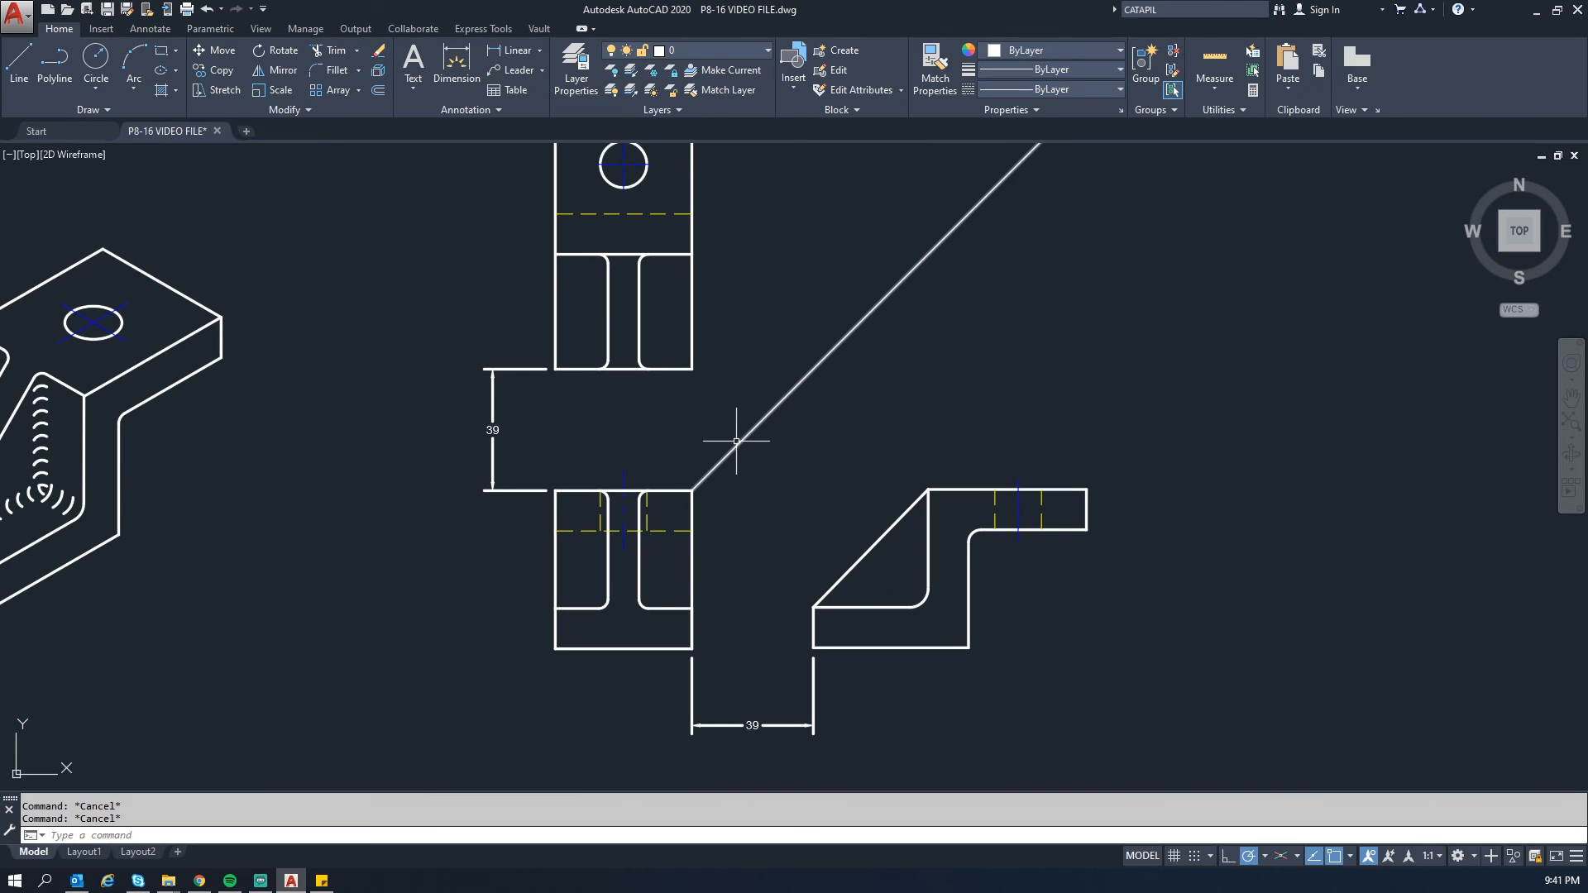
Step: Draw a horizontal projection line from the top view's lower-right corner to just past the 45° line
type("l")
key("Return")
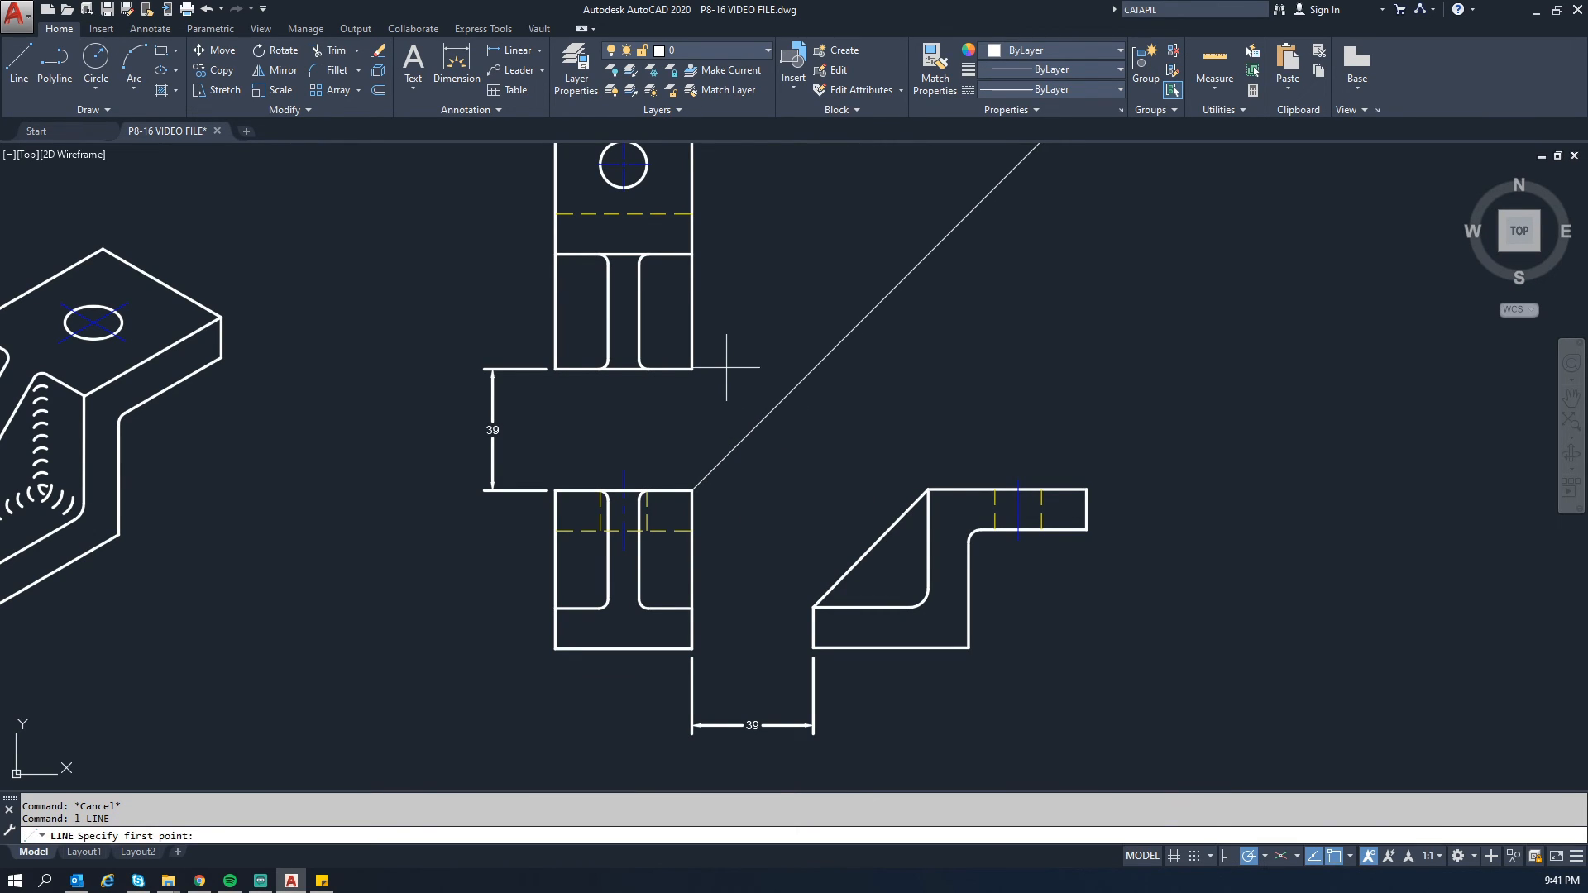
left_click(695, 368)
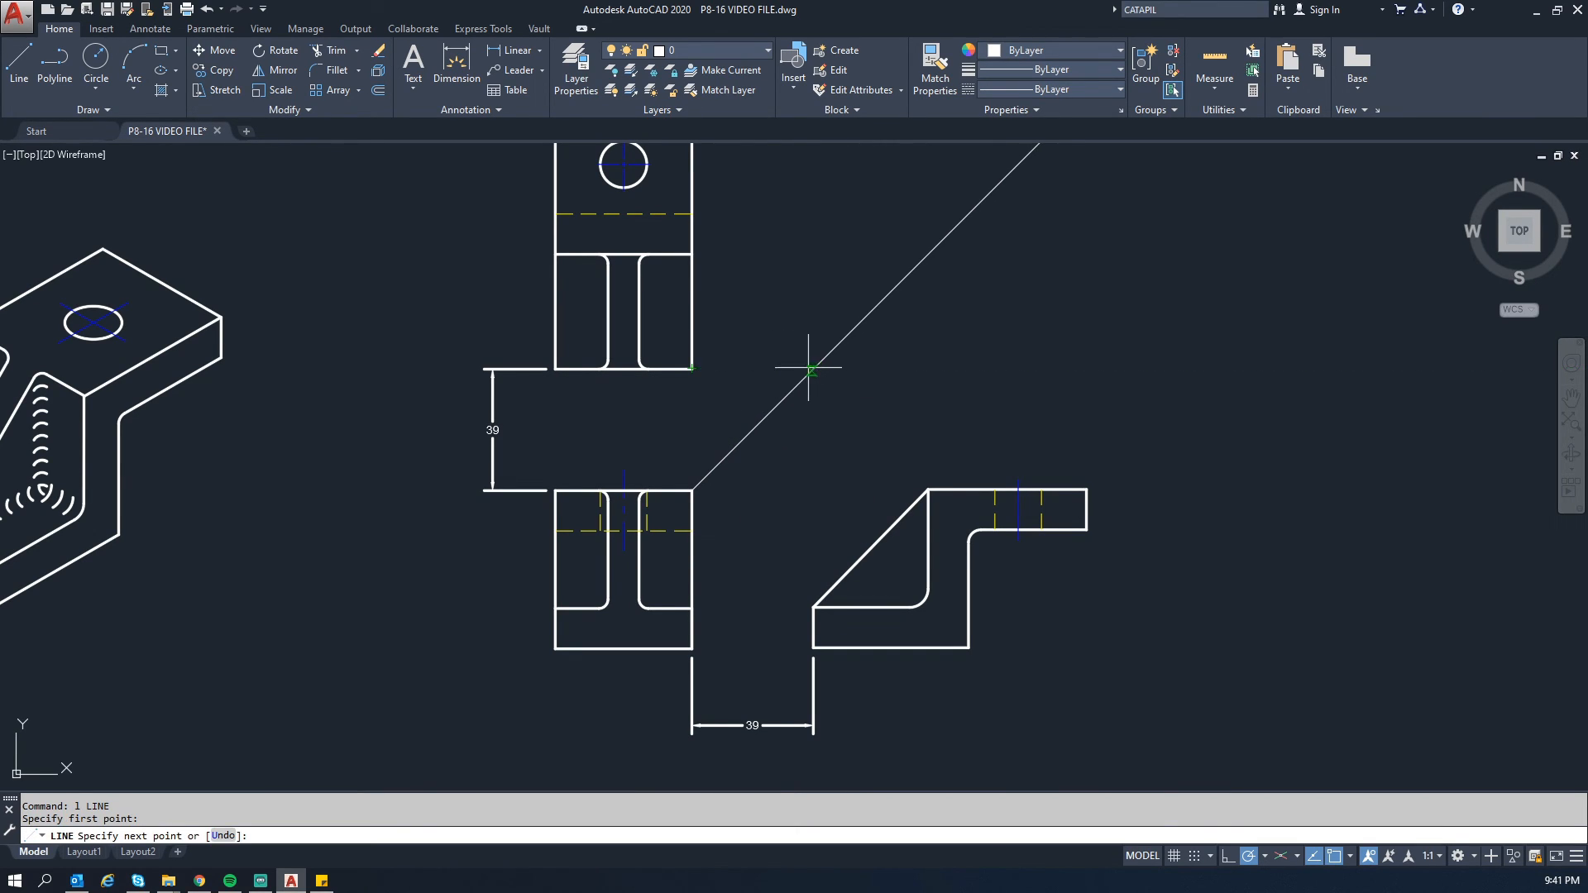
left_click(872, 369)
key("Escape")
key("Escape")
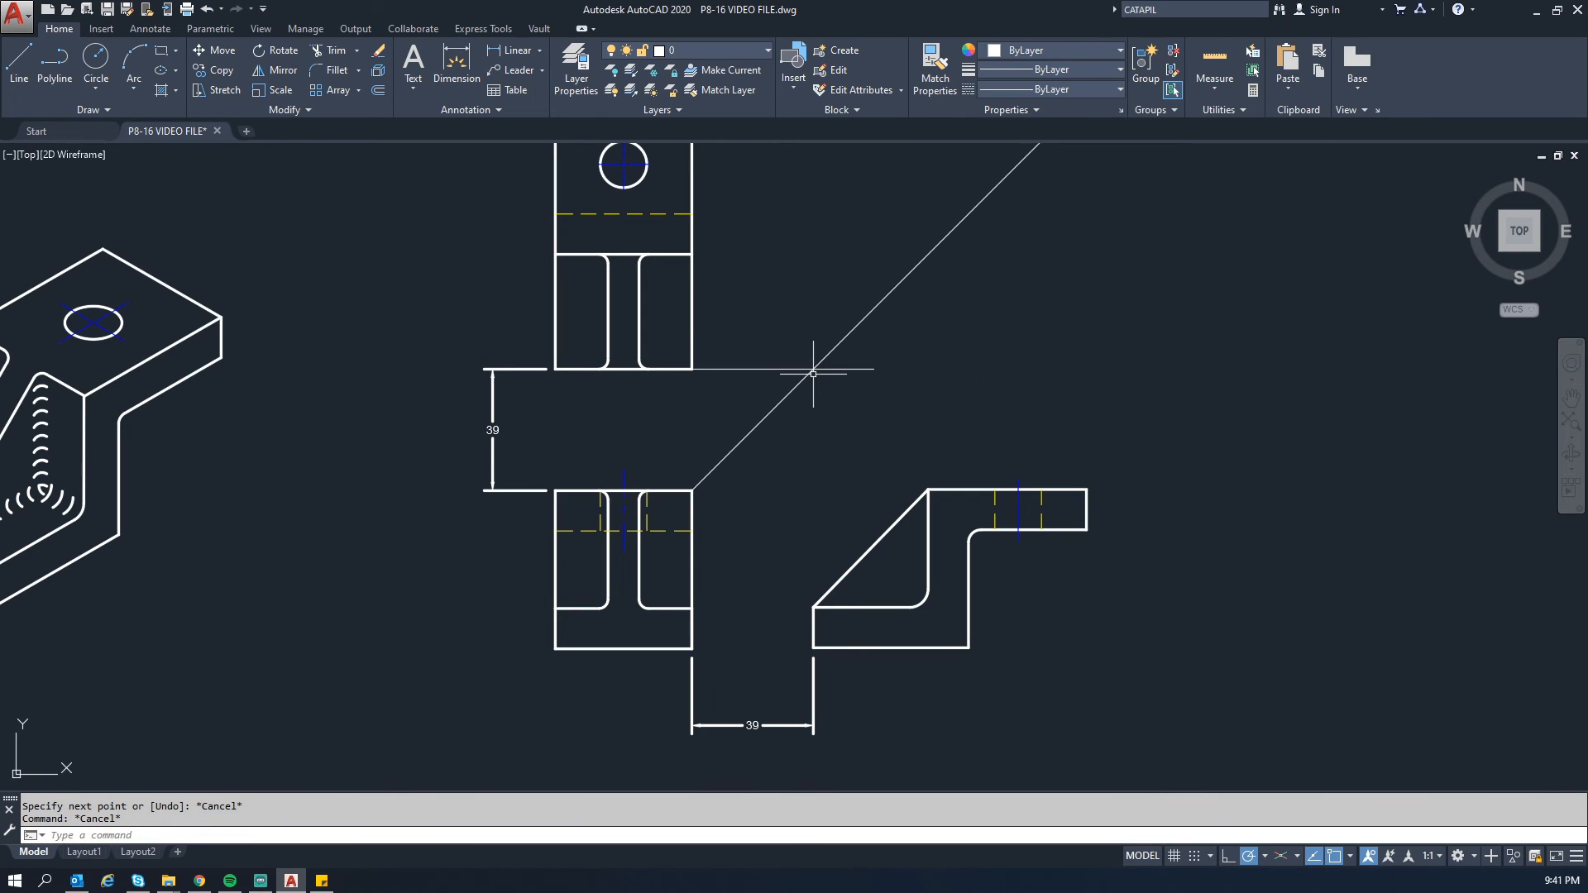
Step: Draw a vertical line from where that projection meets the 45° line down to the lower end of the side view's sloped edge
key("space")
left_click(813, 369)
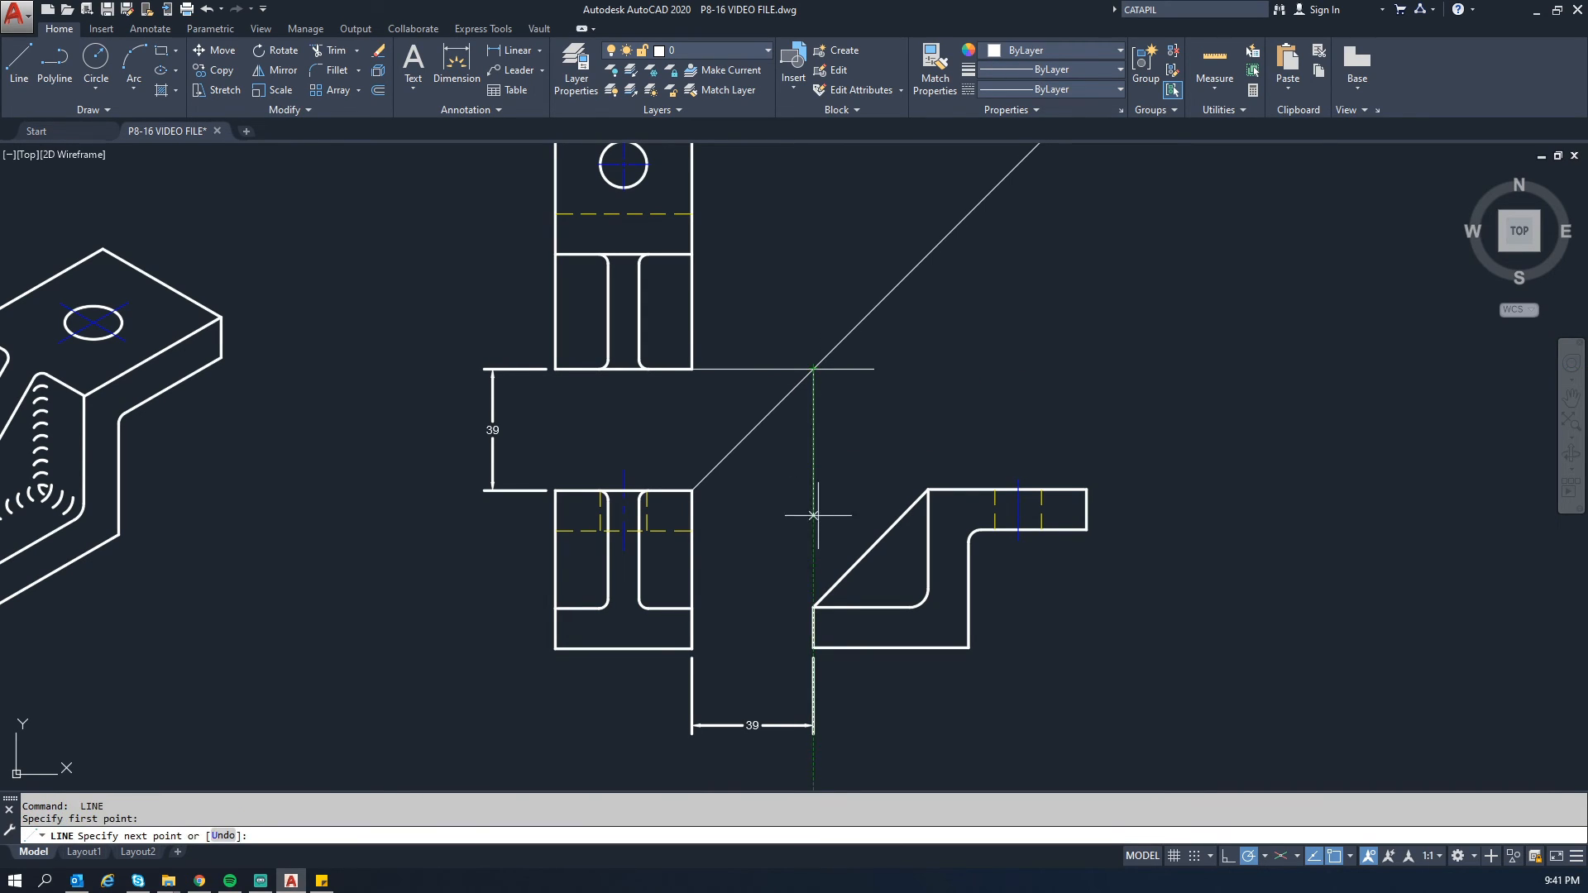
left_click(813, 607)
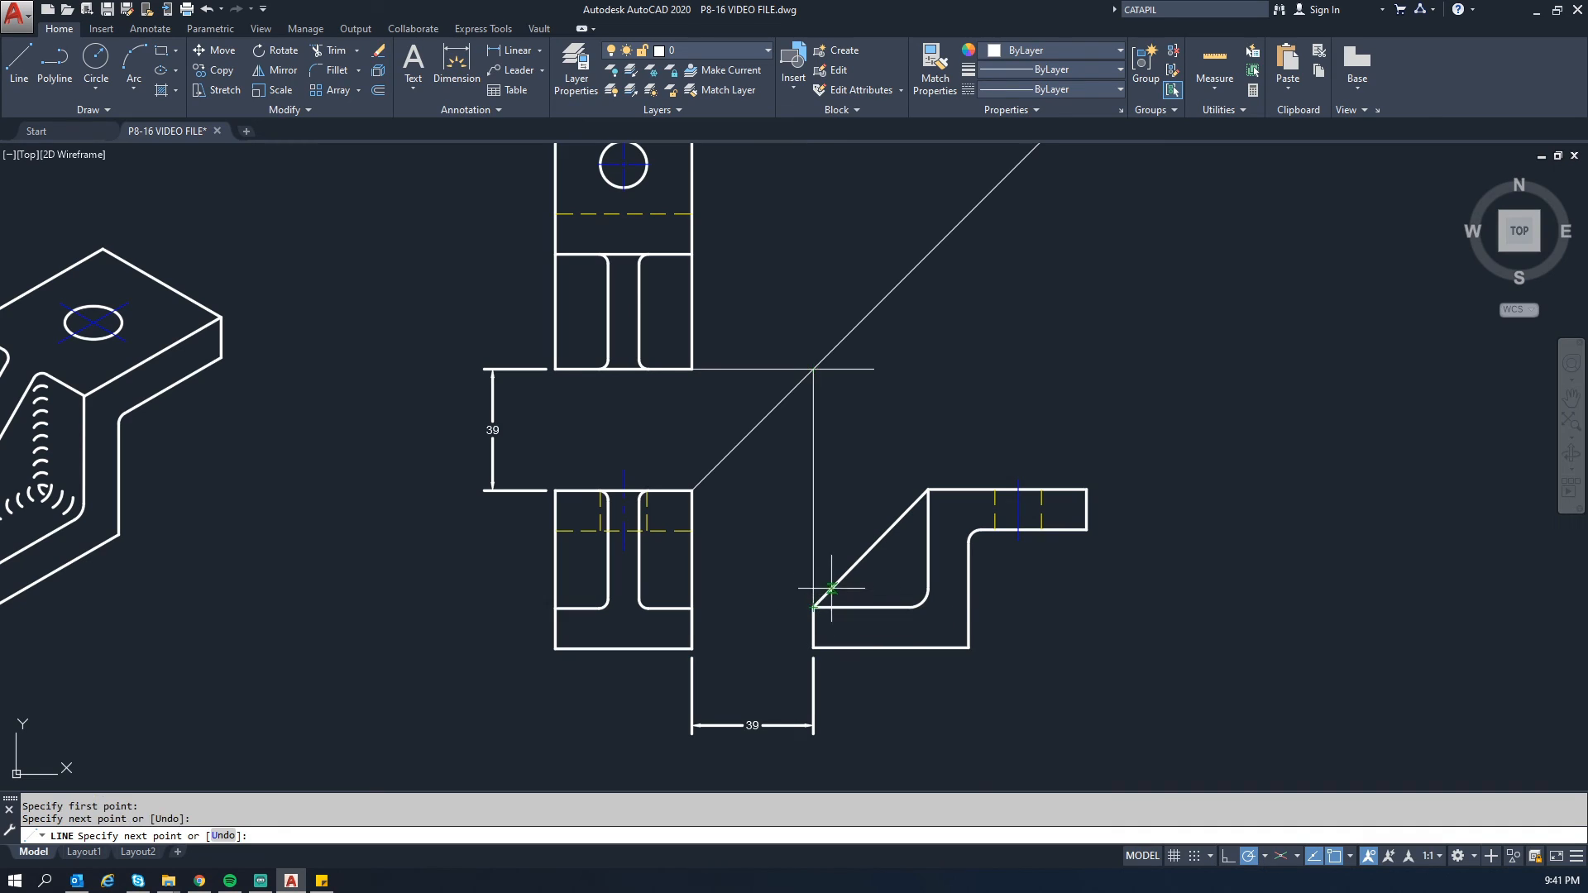
key("Escape")
key("Escape")
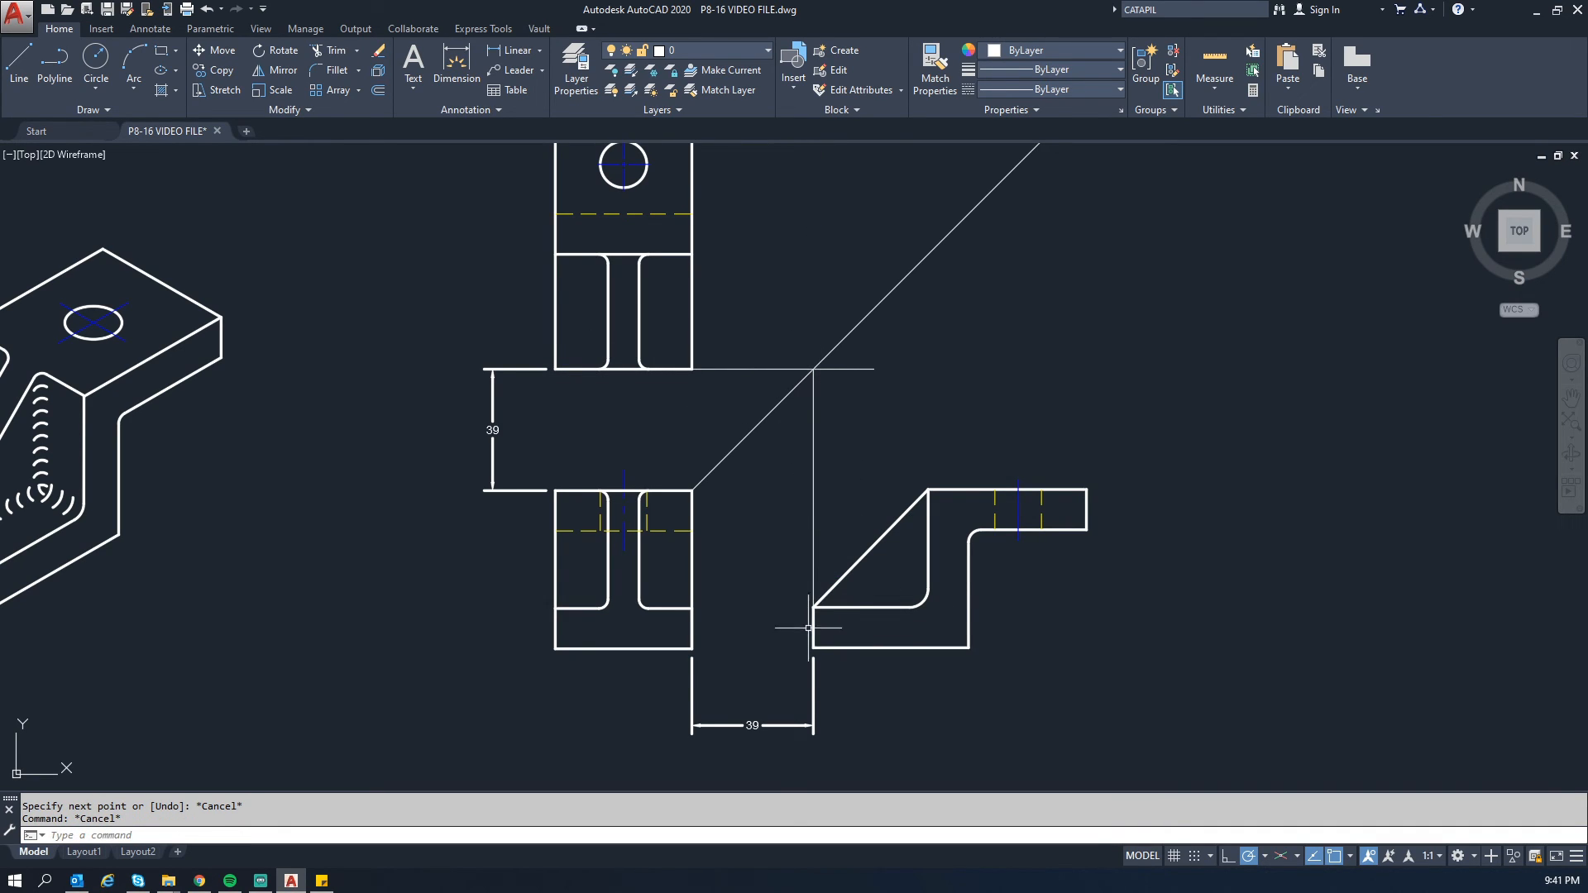
Step: Trim the lower horizontal projection line where it overshoots the 45° line
scroll(796, 529, "down", 2)
type("tr")
key("space")
key("space")
left_click(835, 430)
key("Escape")
key("Escape")
key("Escape")
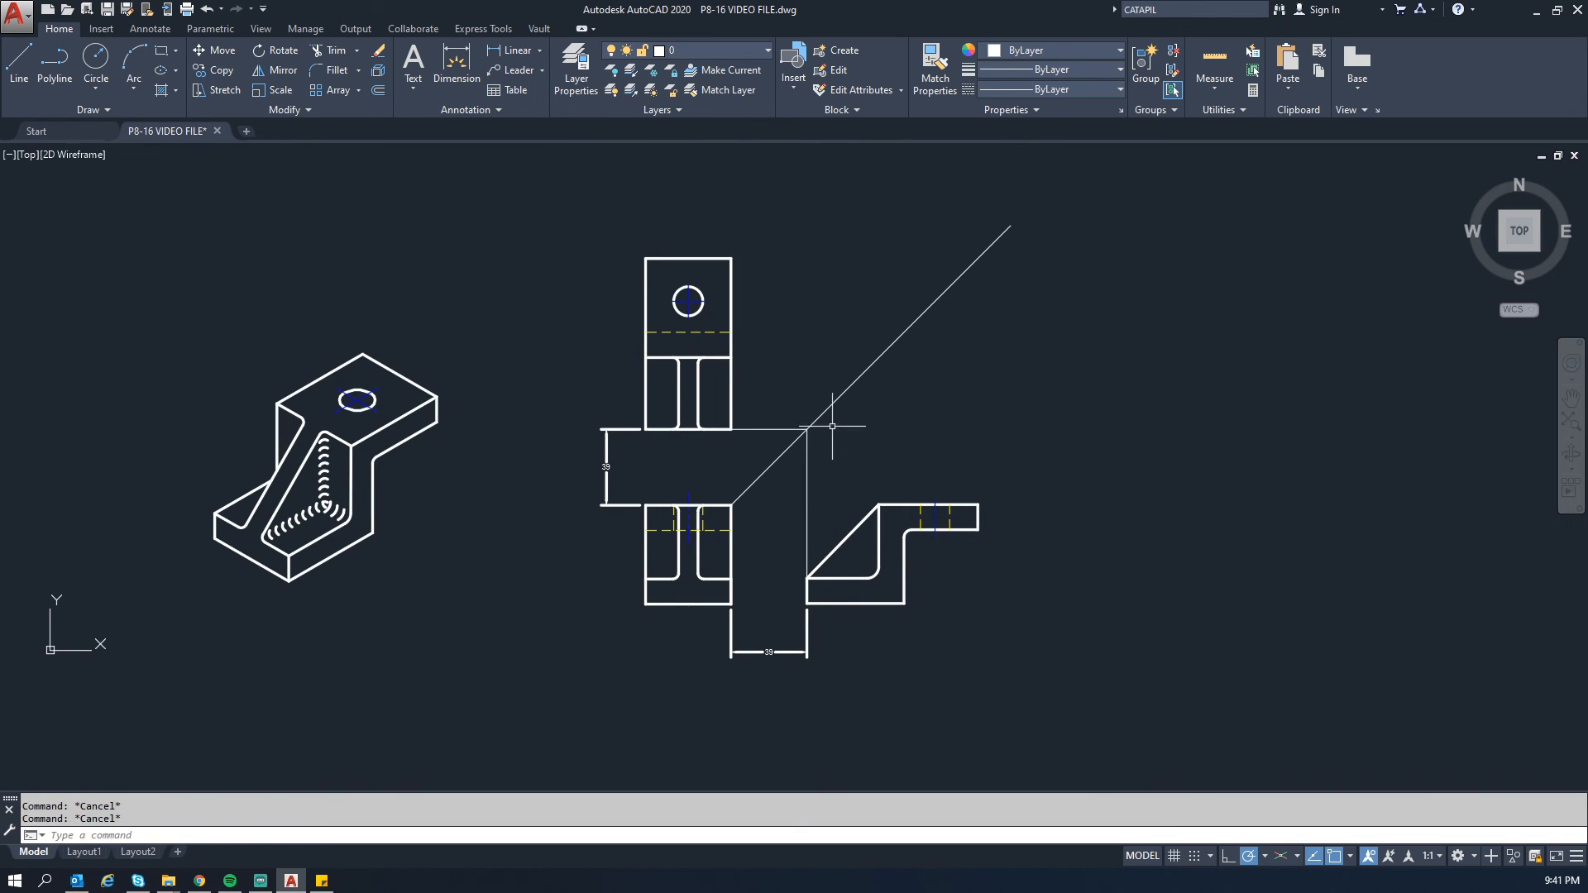
Step: Project a horizontal line from the top view's upper-right corner and trim it at the 45° line
type("l")
key("space")
left_click(732, 257)
left_click(1024, 253)
key("Escape")
type("tr")
key("space")
key("space")
left_click(1004, 258)
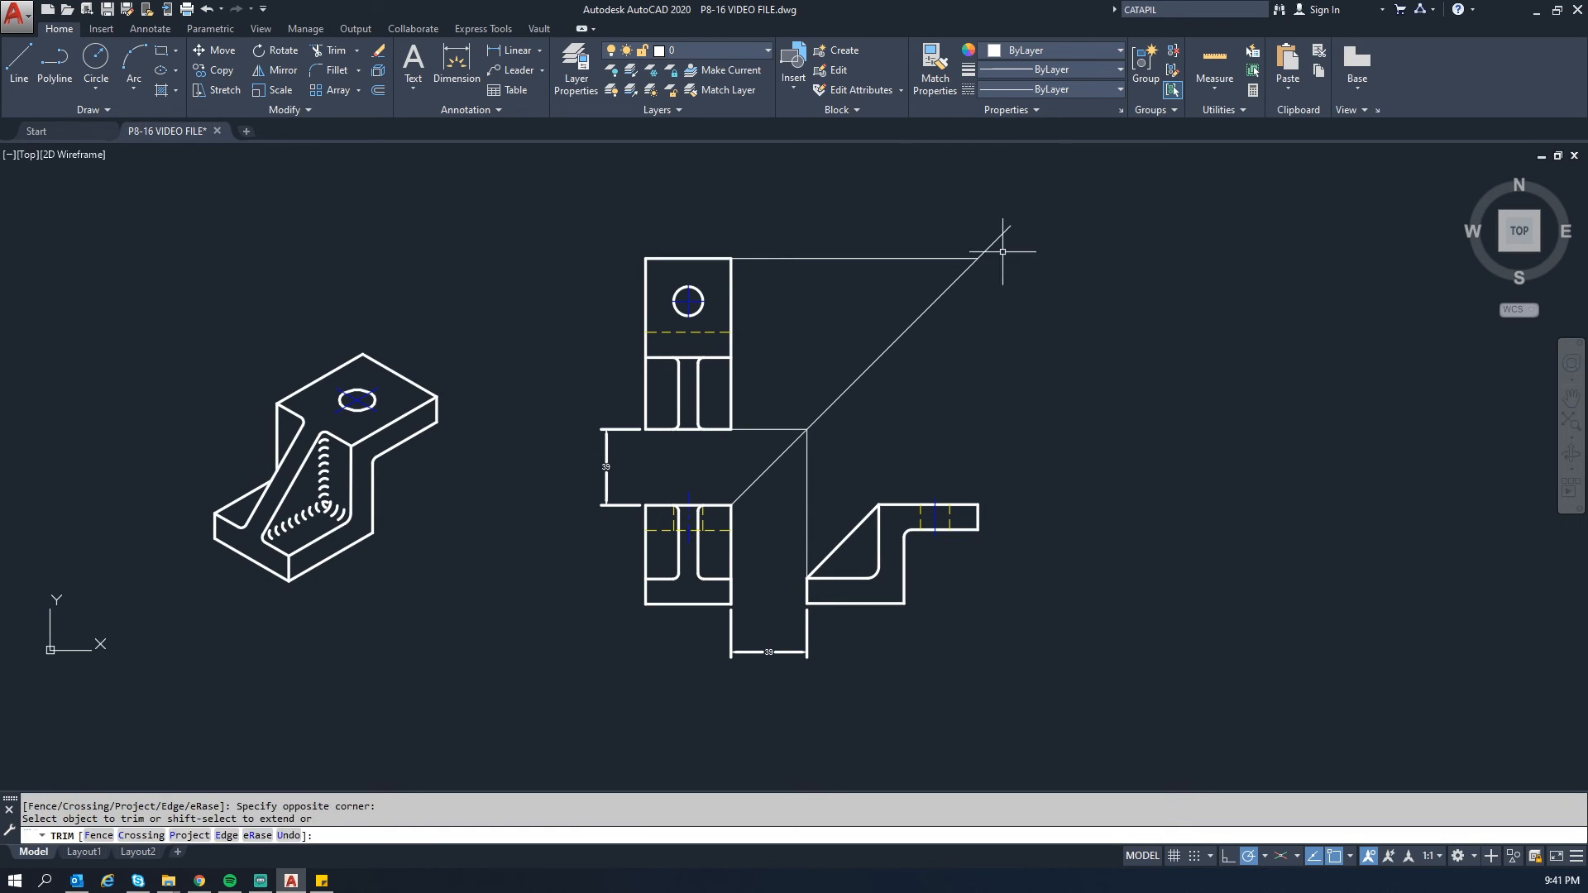
key("Escape")
Step: Draw a vertical line from the uppermost projection's intersection with the 45° line down to the side view's upper-right corner
type("l")
key("space")
left_click(979, 258)
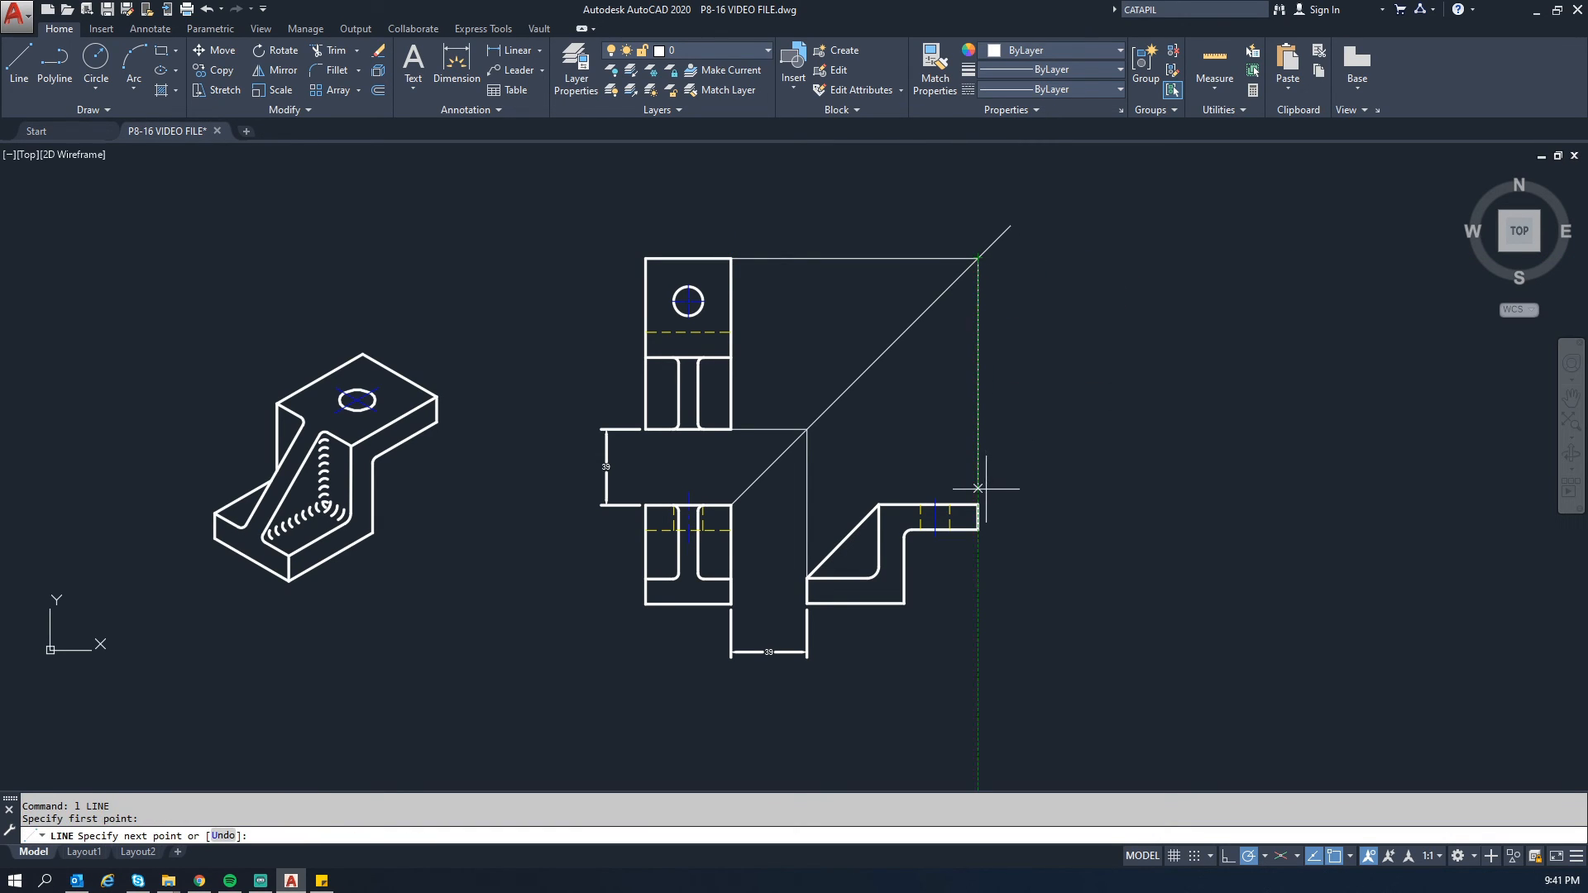
left_click(978, 503)
key("Escape")
key("Escape")
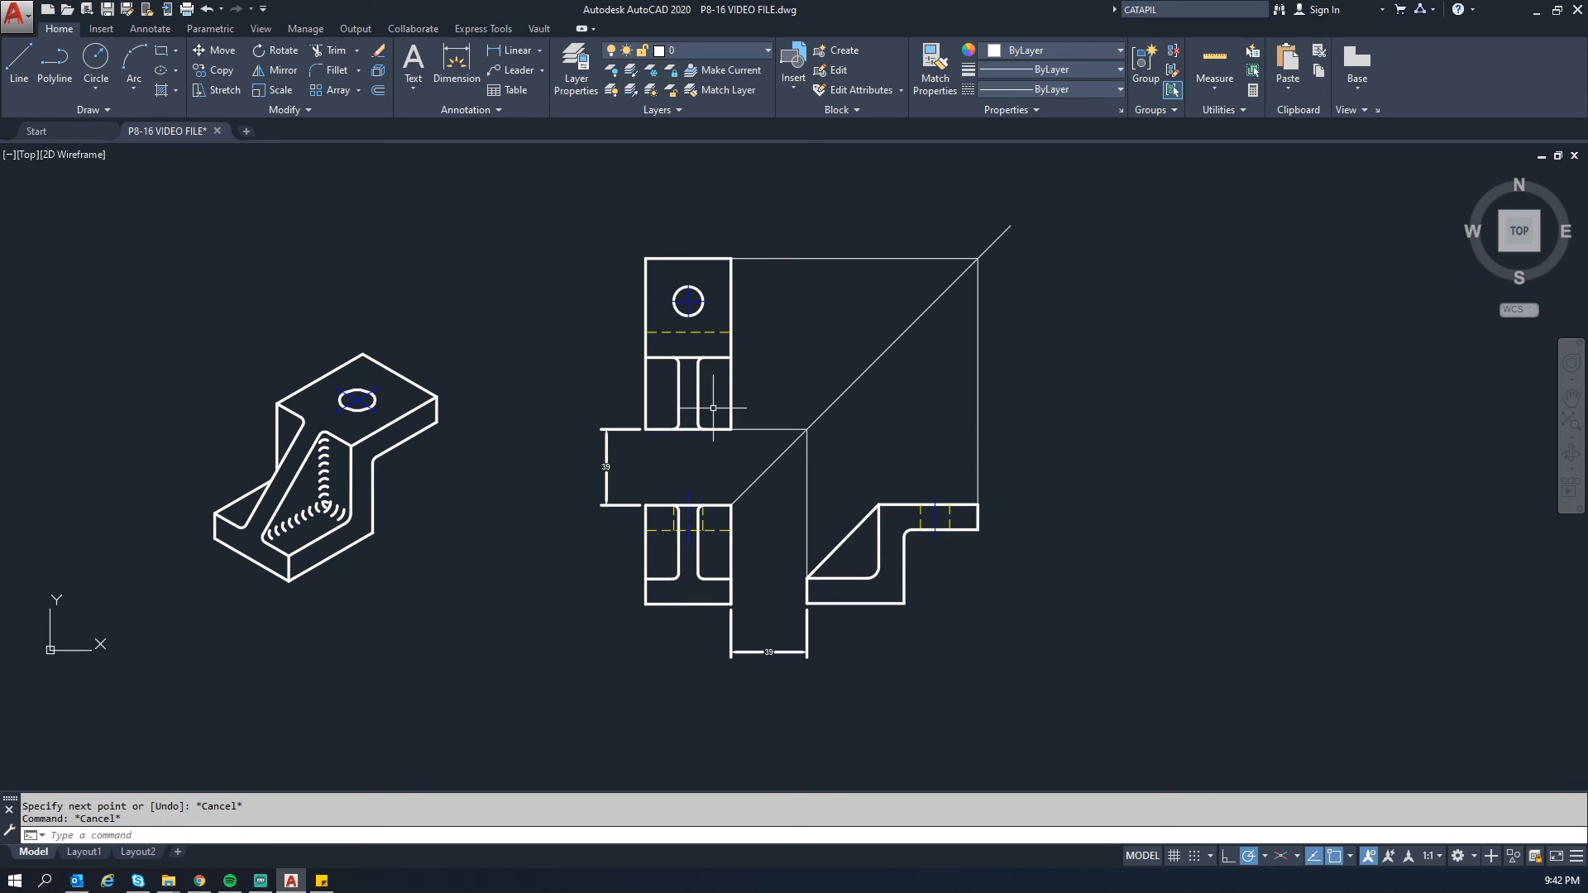
Step: Project a horizontal line from the right end of the top view's solid edge above the rib and trim it at the 45° line
type("l")
key("space")
left_click(731, 356)
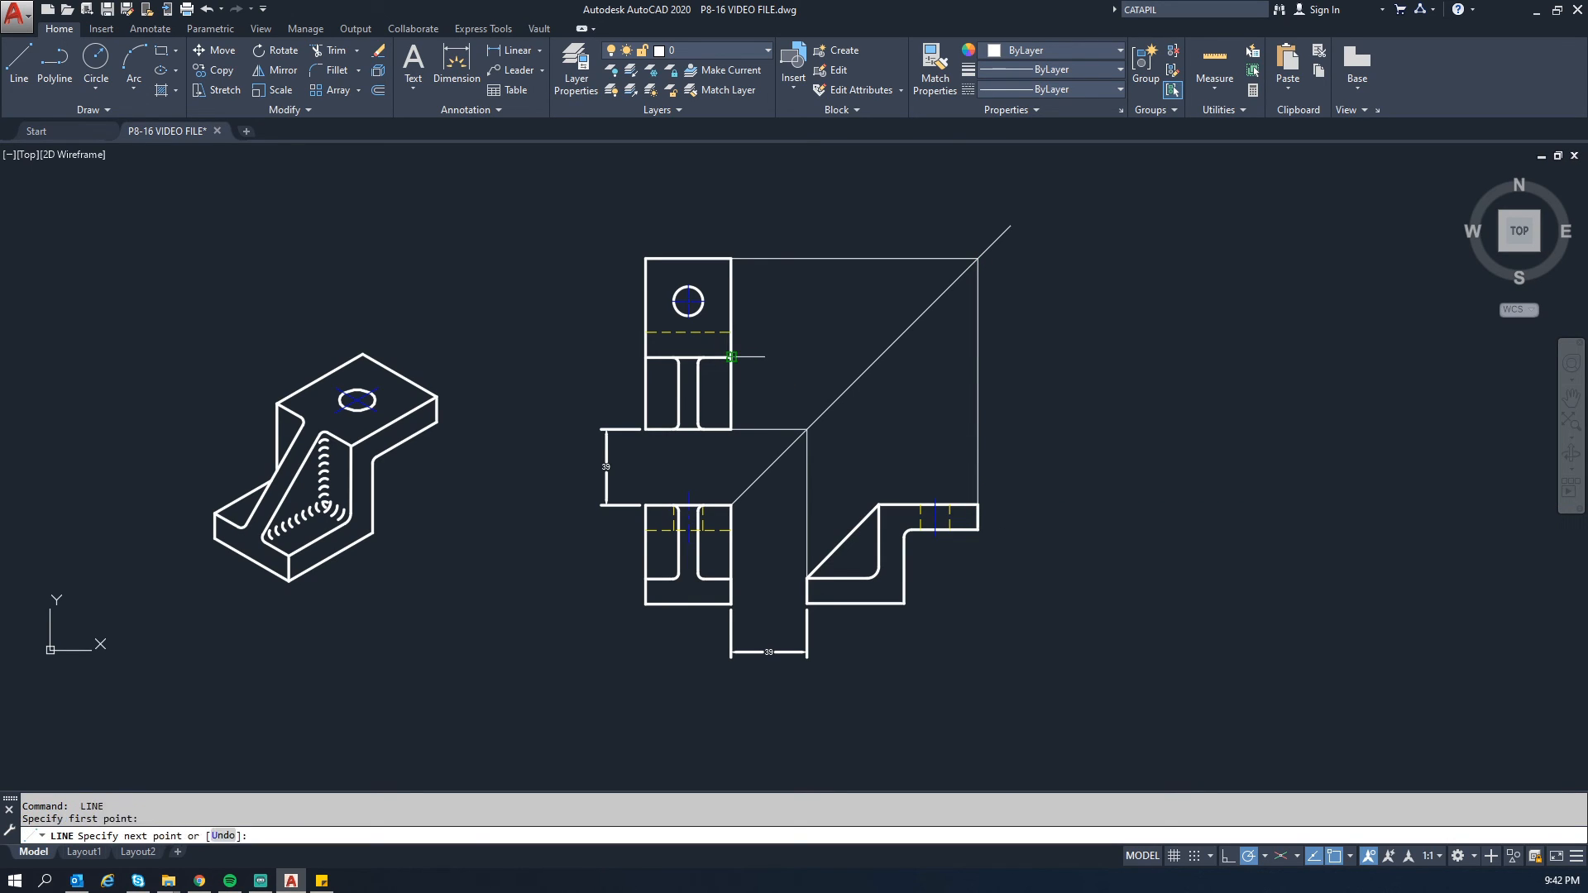
key("Escape")
key("Escape")
type("tr")
key("space")
key("space")
left_click(914, 378)
left_click(893, 355)
key("Escape")
key("Escape")
Step: Draw a vertical line from the rib-edge projection's intersection with the 45° line down to the upper end of the side view's slope
type("l")
key("space")
left_click(878, 357)
left_click(878, 505)
key("Escape")
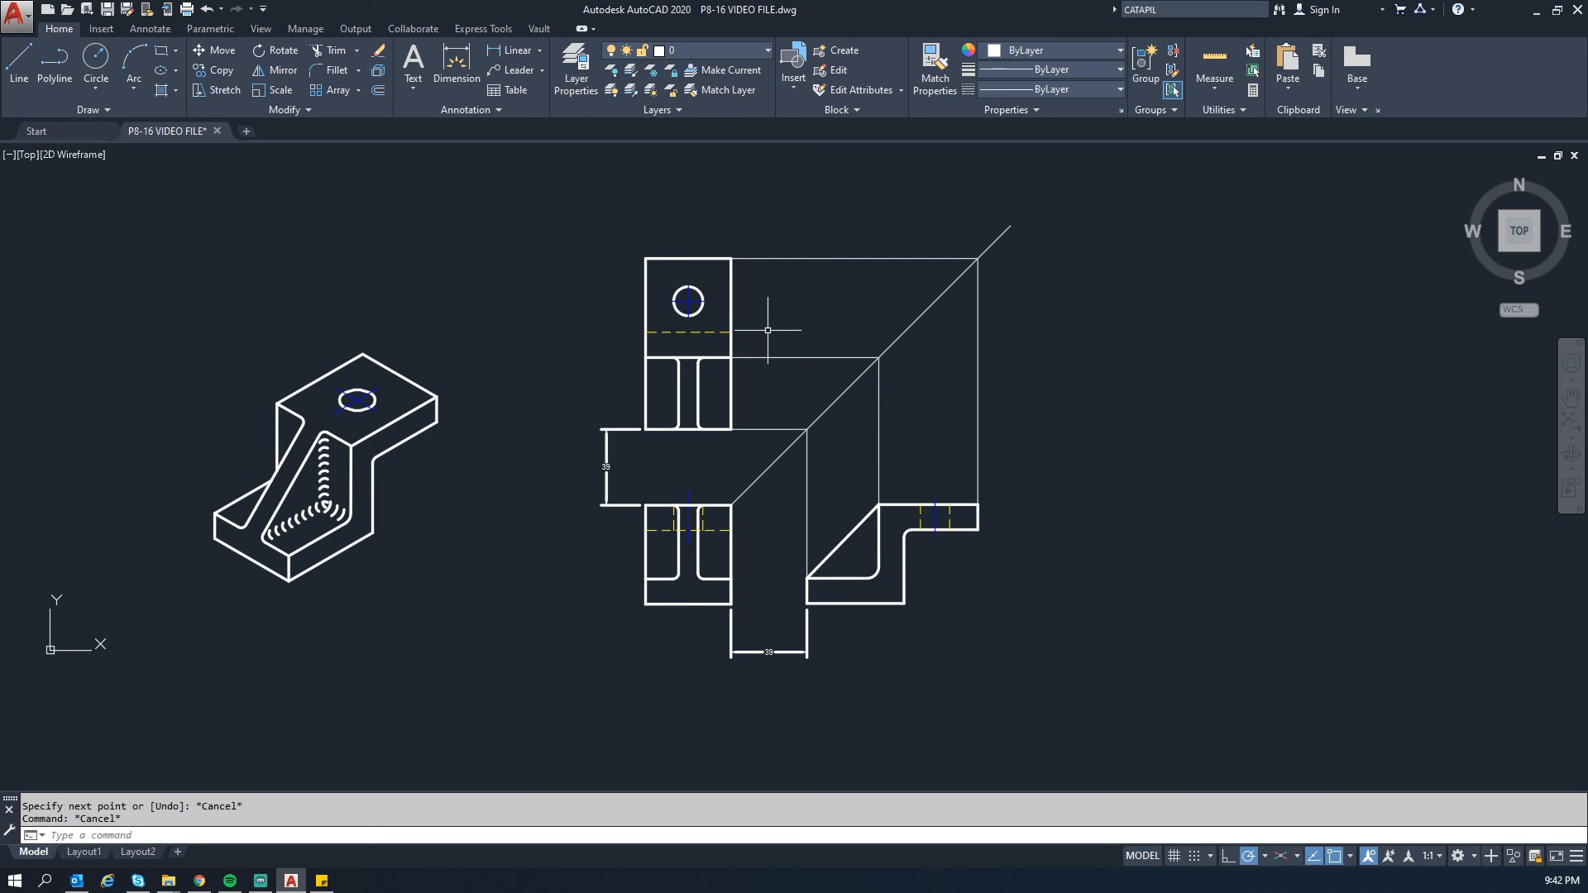
Step: Project the top view's hidden line horizontally from its right end and trim it at the 45° line
type("l")
key("space")
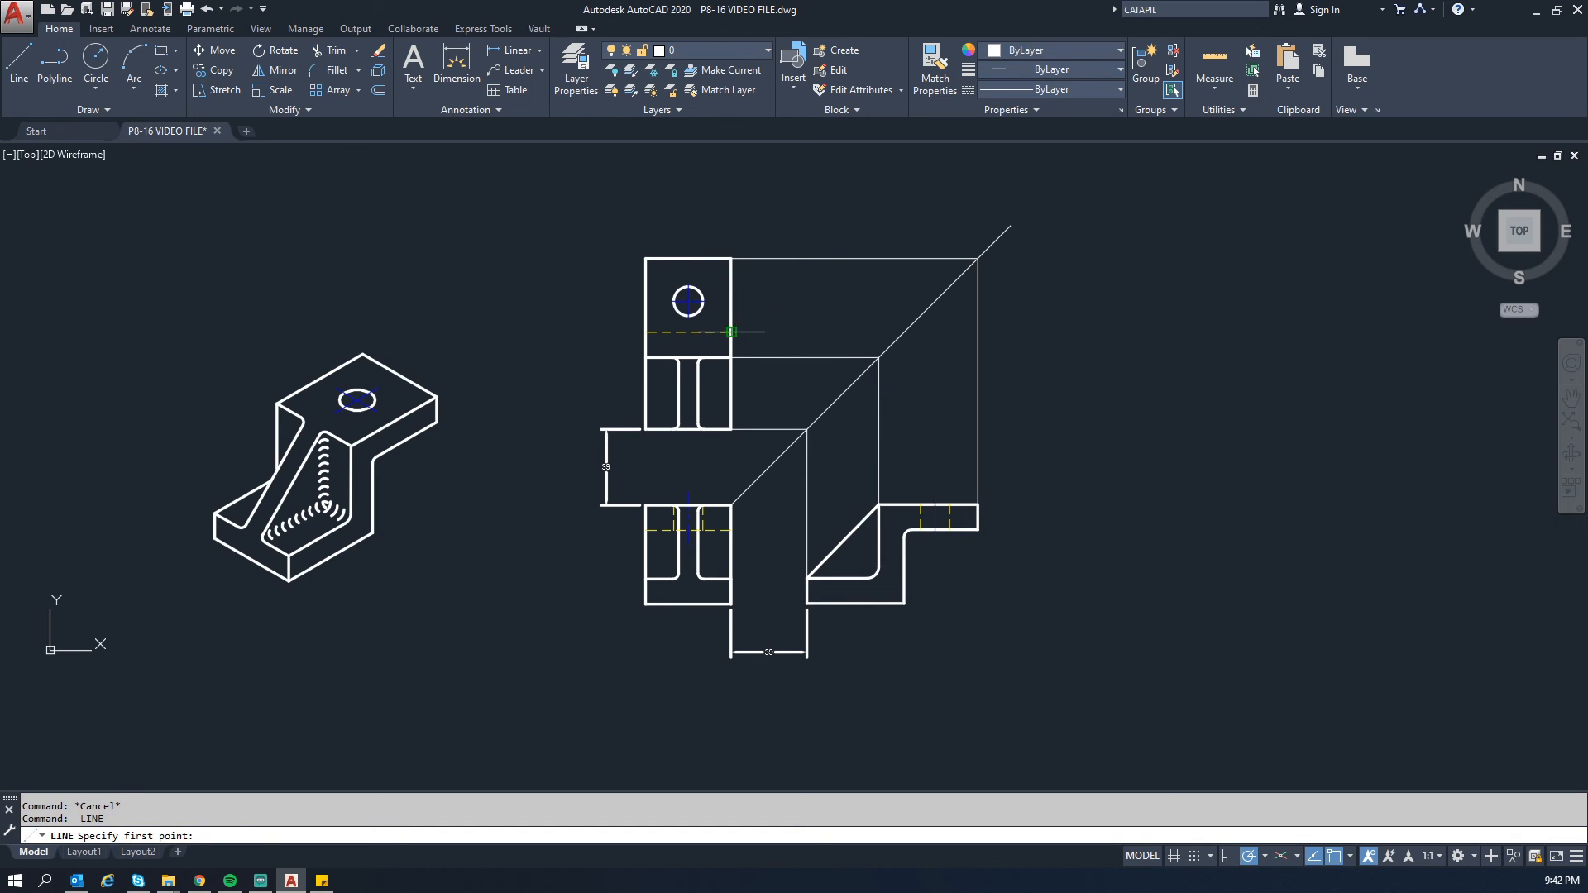
left_click(731, 331)
left_click(904, 332)
key("Escape")
key("Escape")
type("tr")
key("space")
key("space")
left_click(930, 337)
left_click(928, 331)
key("Escape")
key("Escape")
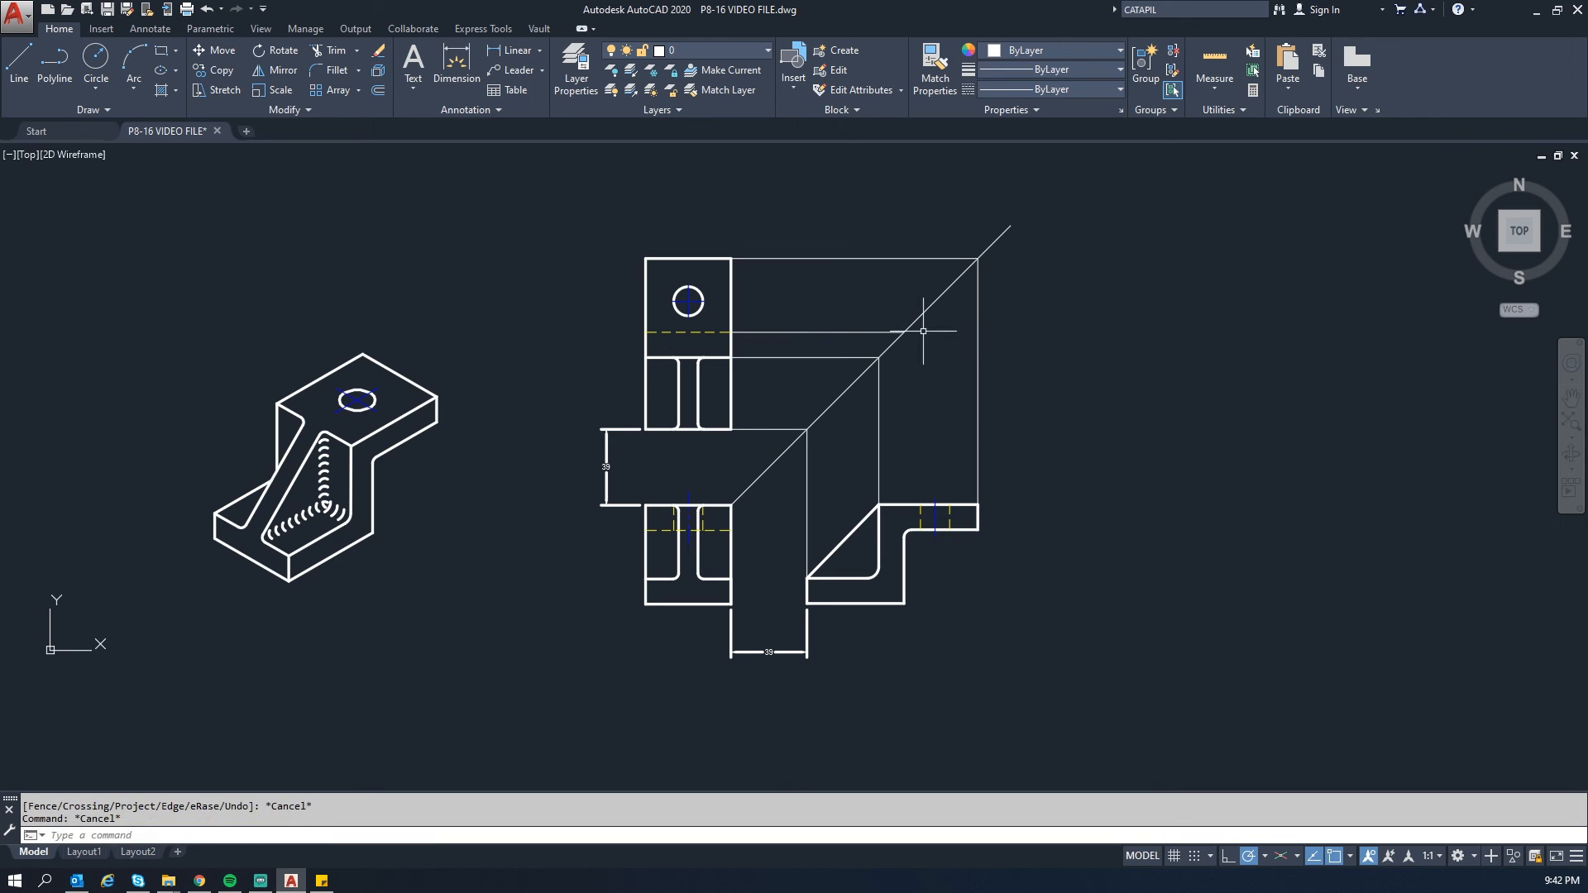
Step: Draw a vertical line from the hidden-line projection's intersection with the 45° line down to the side view's inner vertical edge
type("l")
key("space")
left_click(904, 332)
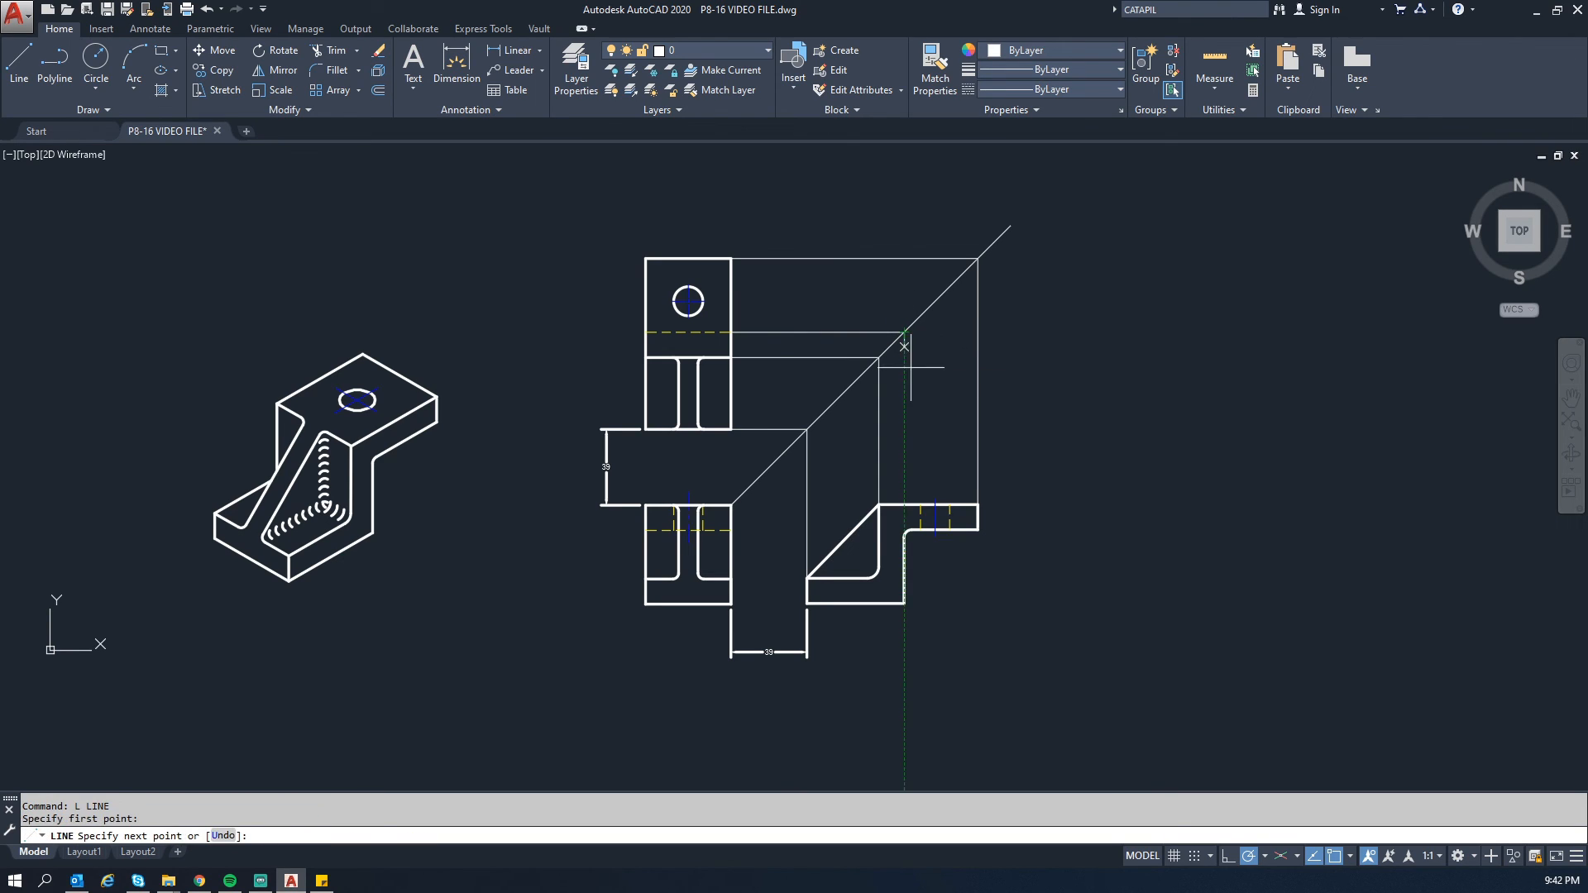
left_click(905, 504)
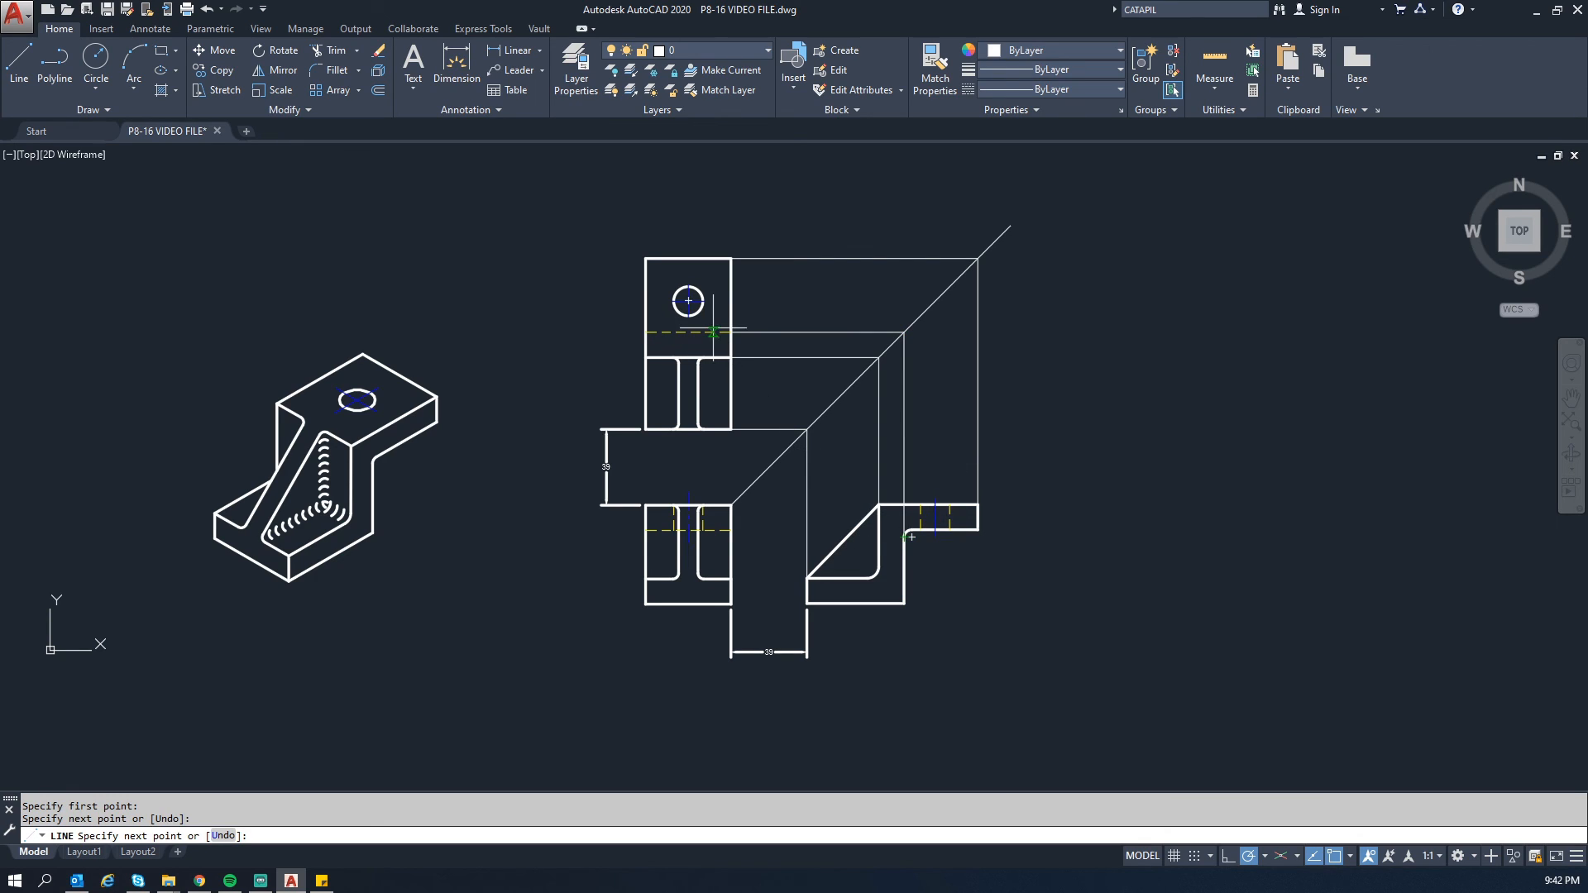
key("Escape")
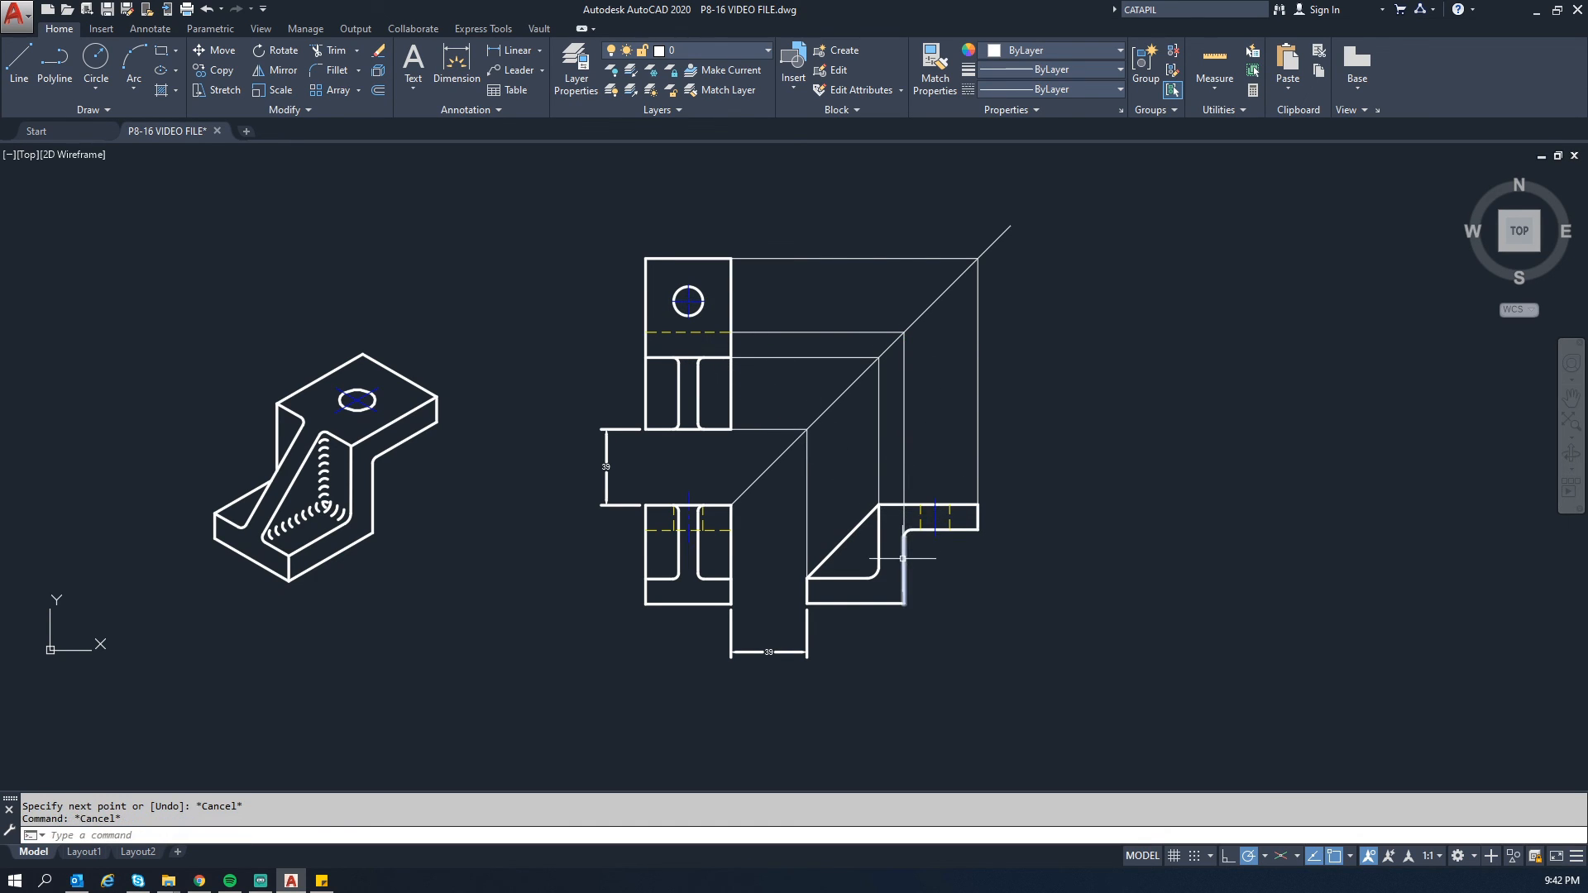
Step: Draw a horizontal projection line from the centre of the top view's hole to just past the 45° line
type("l")
key("space")
left_click(689, 301)
left_click(951, 301)
key("Escape")
Step: Draw a vertical line from the hole projection's 45° intersection down to the side view's hole centerline, and trim the horizontal overshoot
type("l")
key("space")
left_click(936, 301)
left_click(936, 504)
key("Escape")
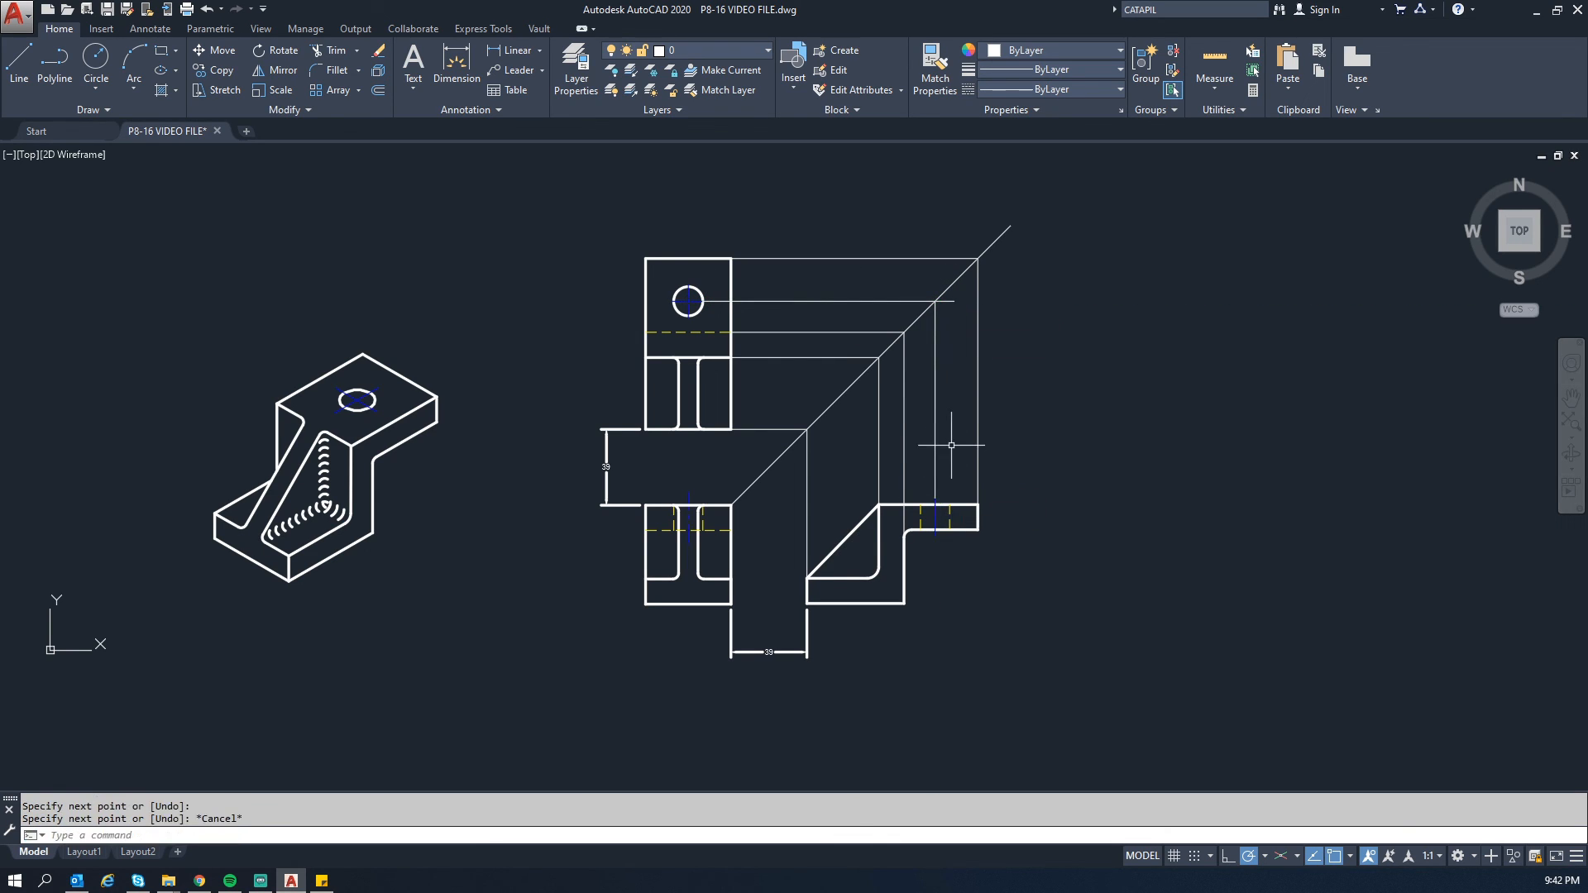
type("tr")
key("space")
key("space")
left_click(944, 303)
key("Escape")
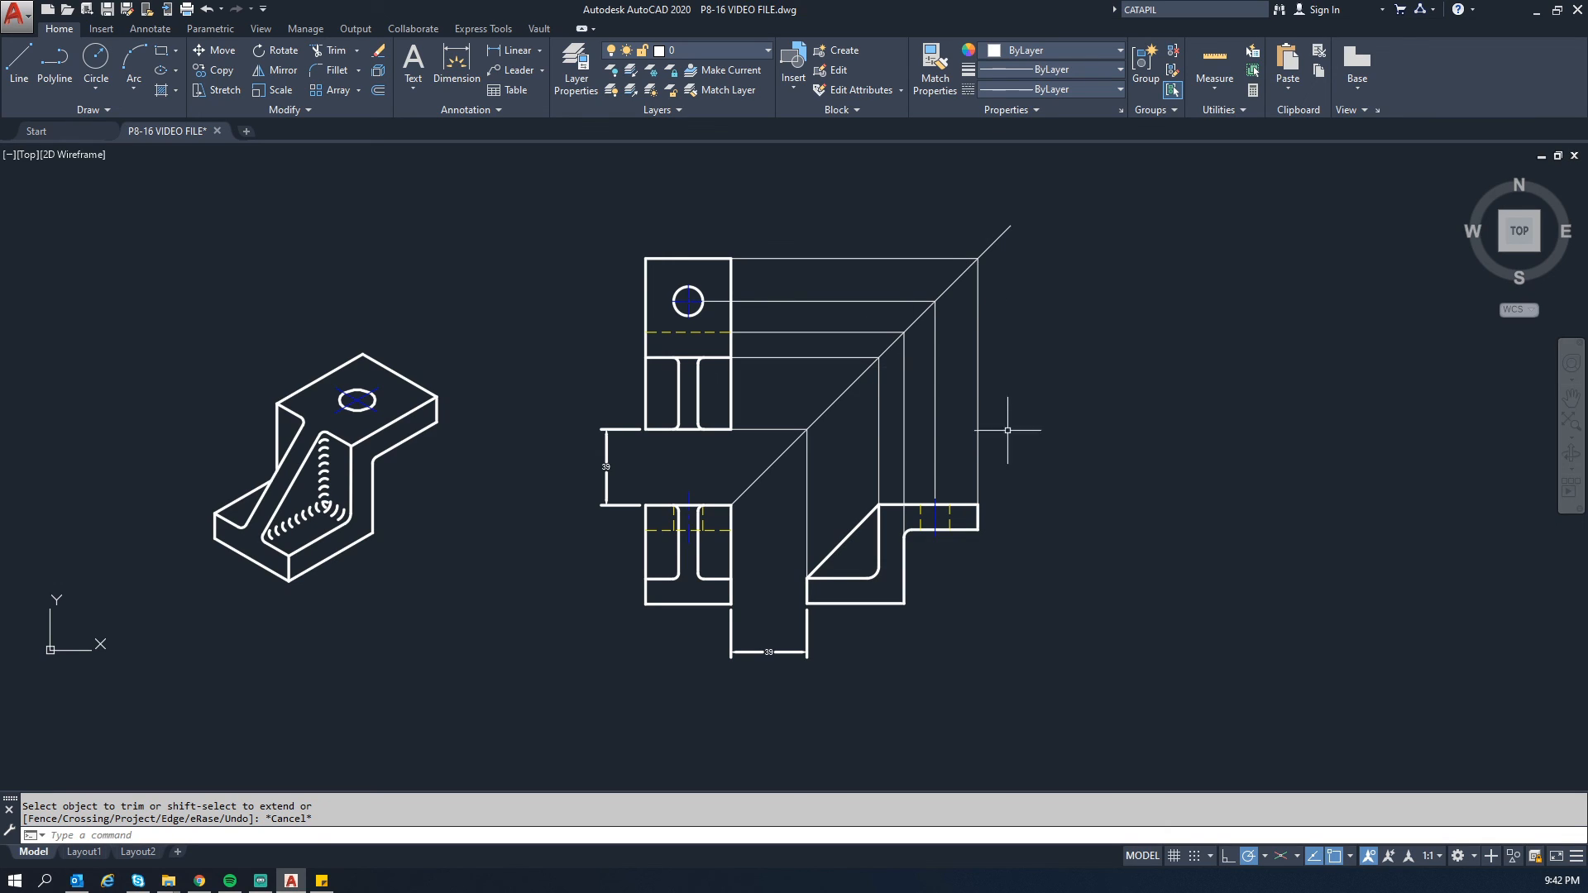
Step: Erase the whole side view, leaving the projection lines in place
left_click(793, 478)
left_click(1044, 580)
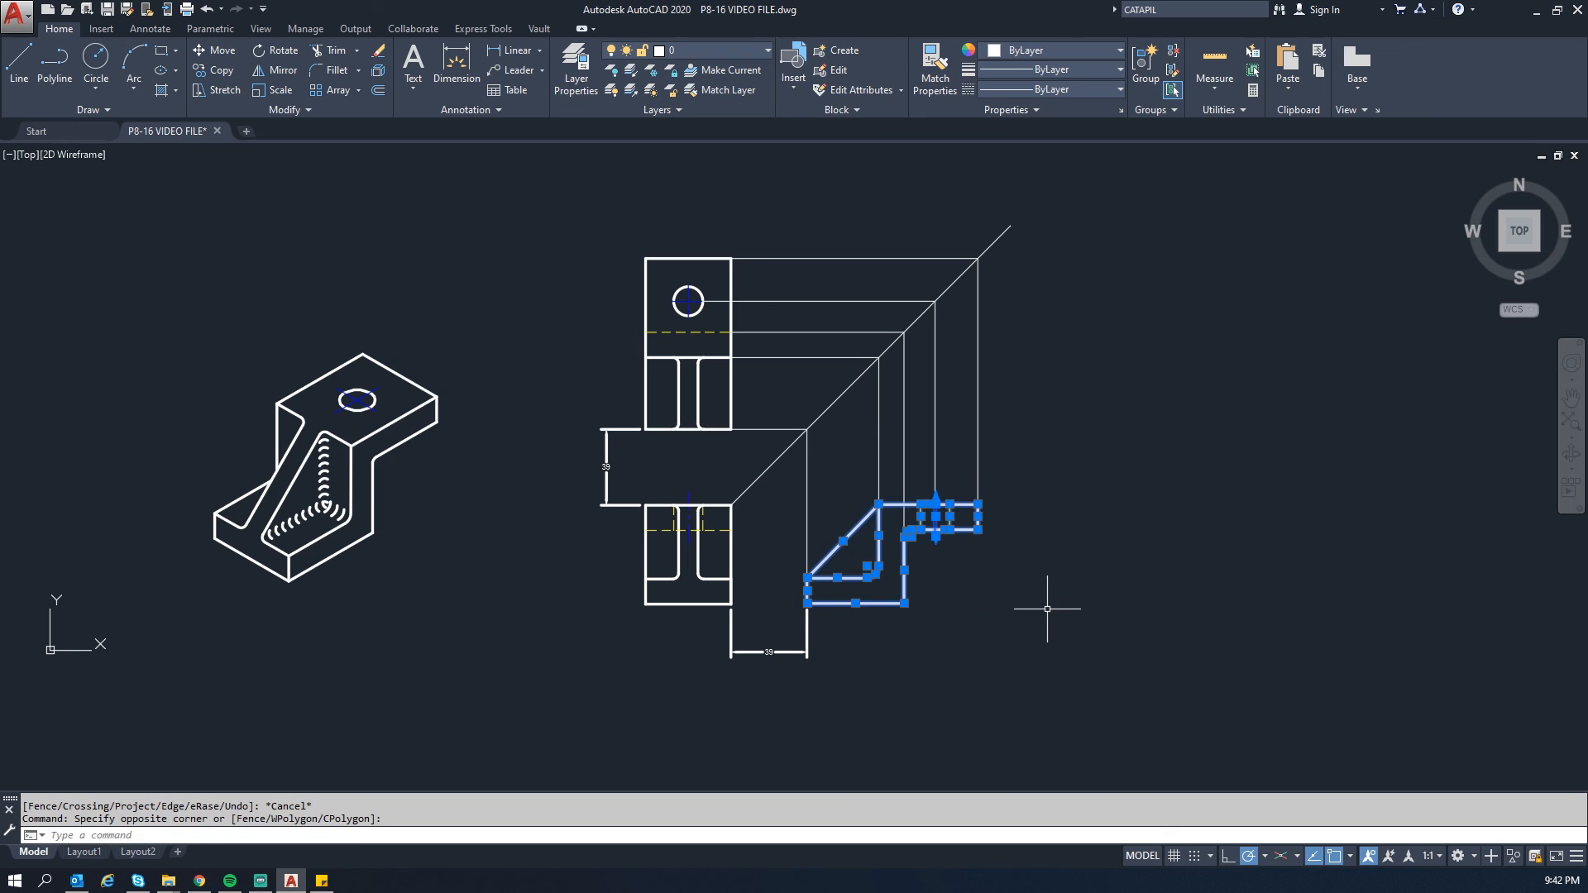
key("Delete")
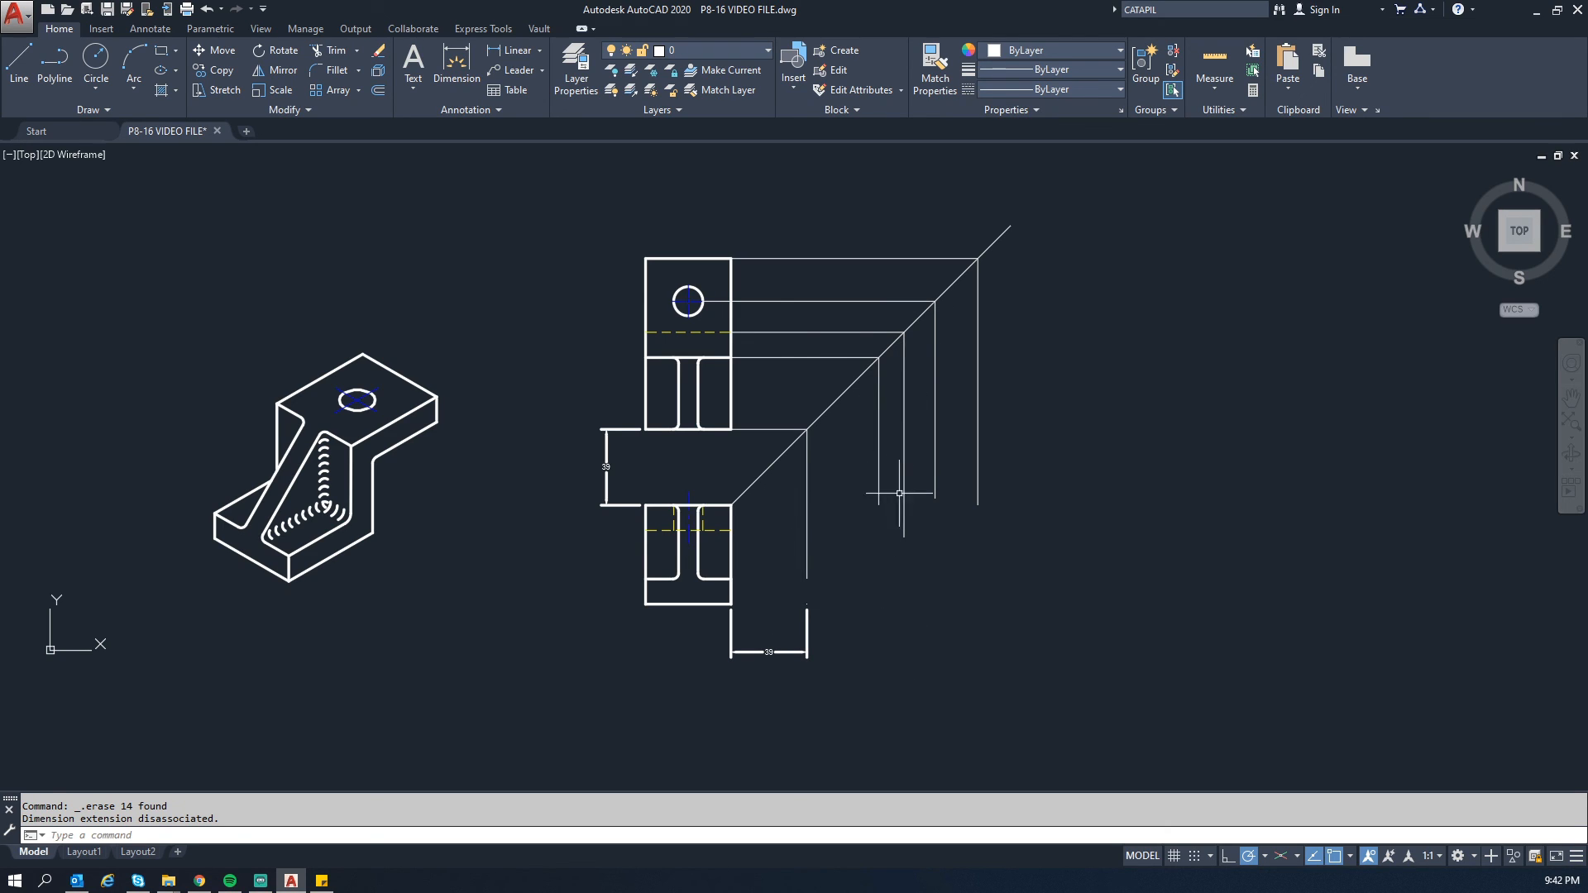
Step: Stretch the three middle vertical projection lines straight down past the level of the front view's base
left_click(935, 493)
left_click(935, 498)
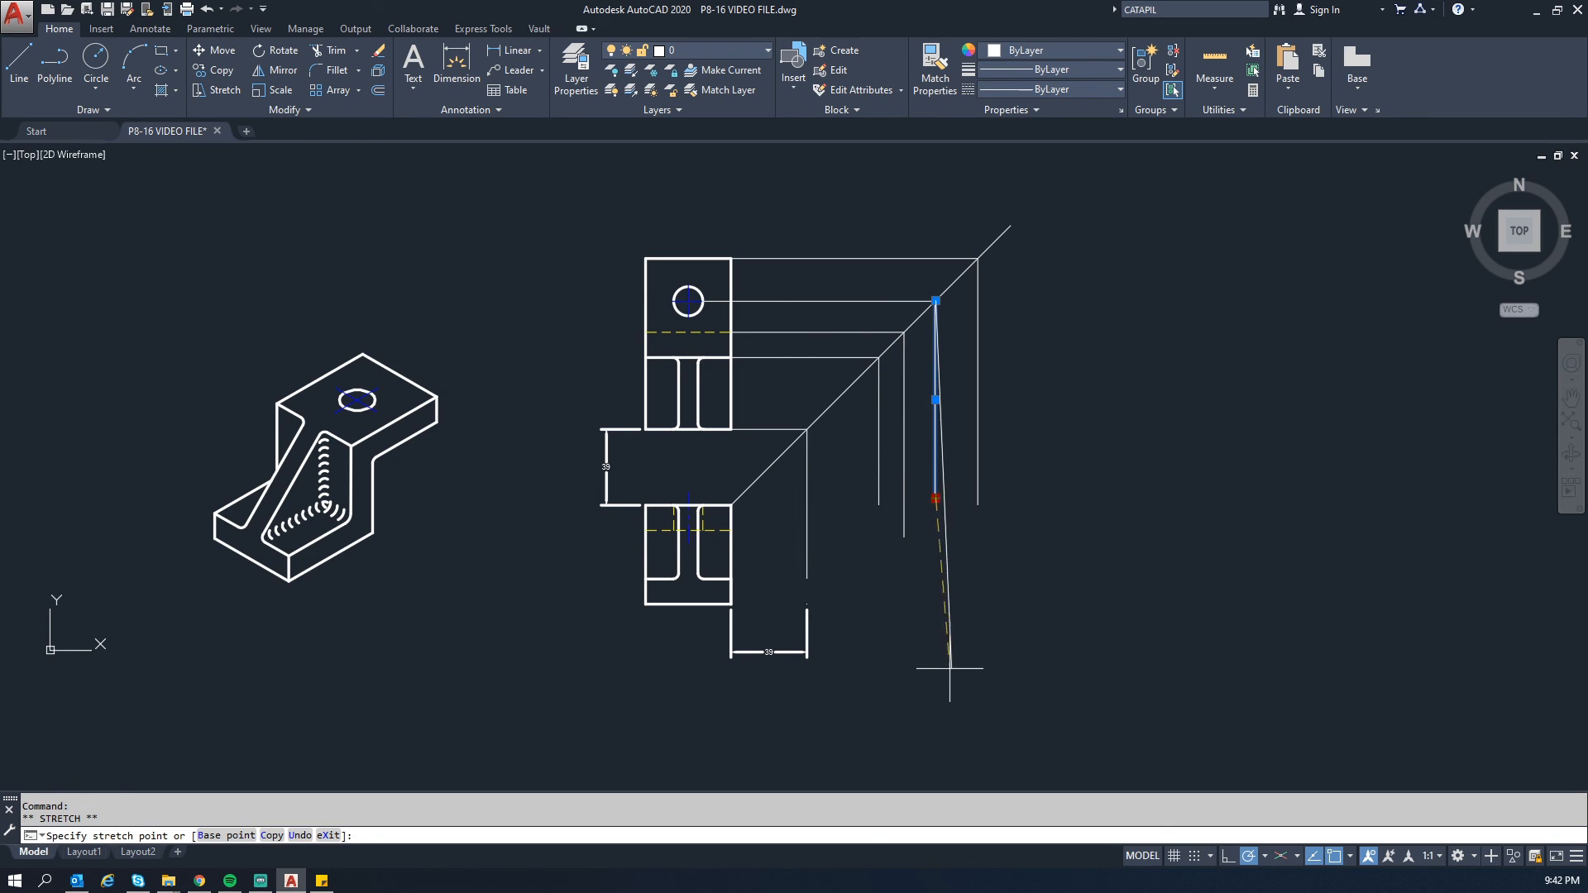
left_click(936, 683)
key("Escape")
key("Escape")
left_click(889, 509)
left_click(856, 482)
left_click(880, 504)
left_click(878, 672)
key("Escape")
left_click(915, 532)
left_click(868, 525)
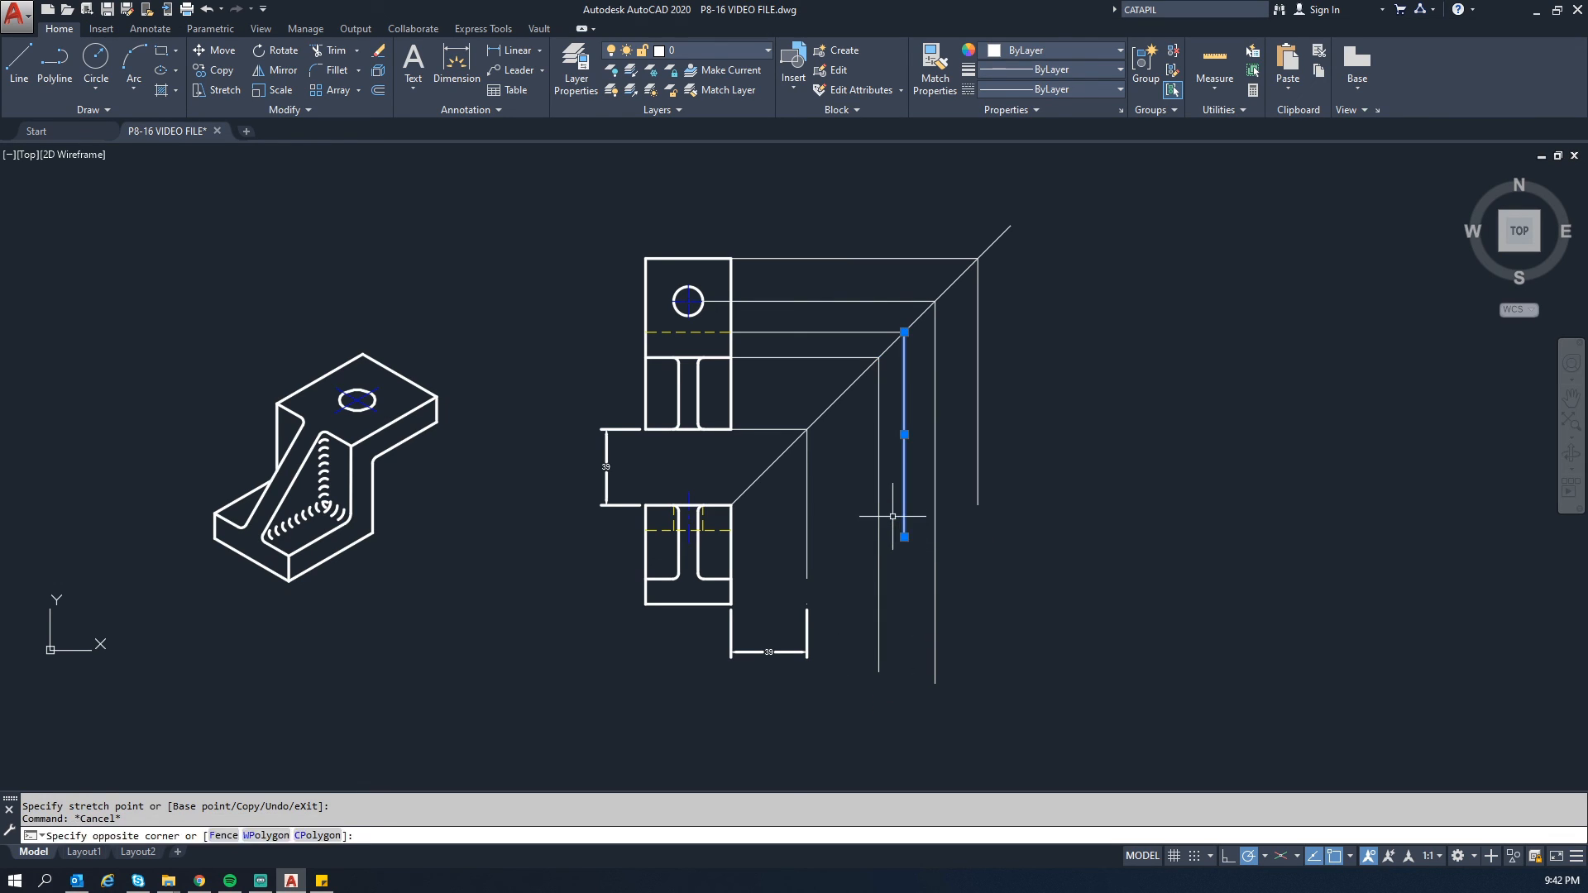
left_click(904, 537)
key("Escape")
key("Escape")
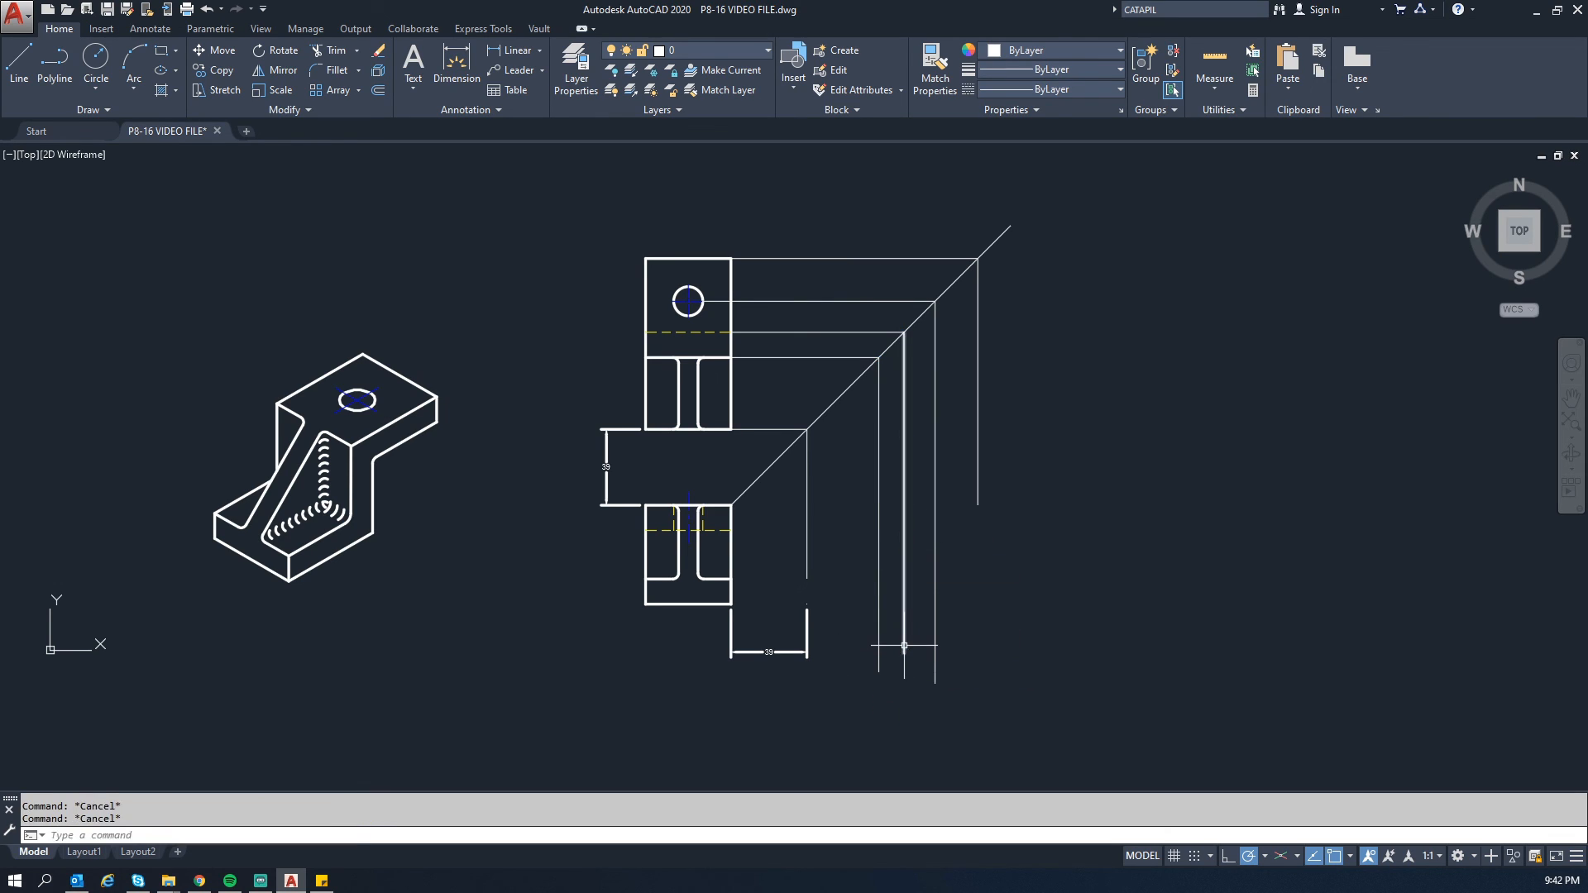
Step: Undo the projection line stretches and the erasing of the side view
key("ctrl+z")
key("ctrl+z")
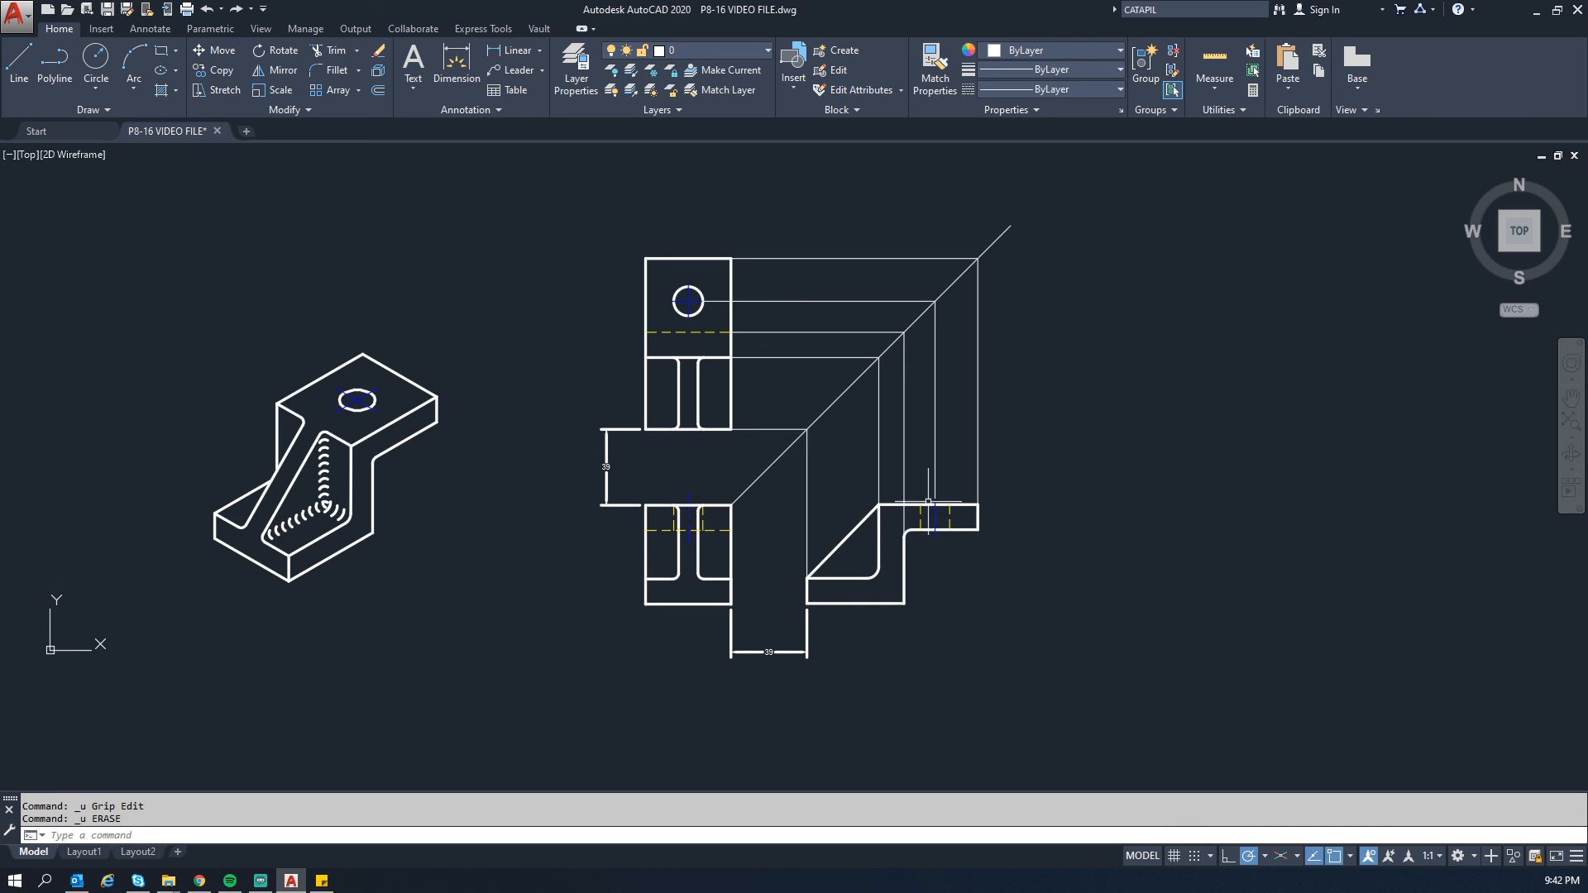
Step: Erase the 45° line and all horizontal and vertical projection lines between the top and side views
left_click(1022, 411)
left_click(820, 205)
key("Delete")
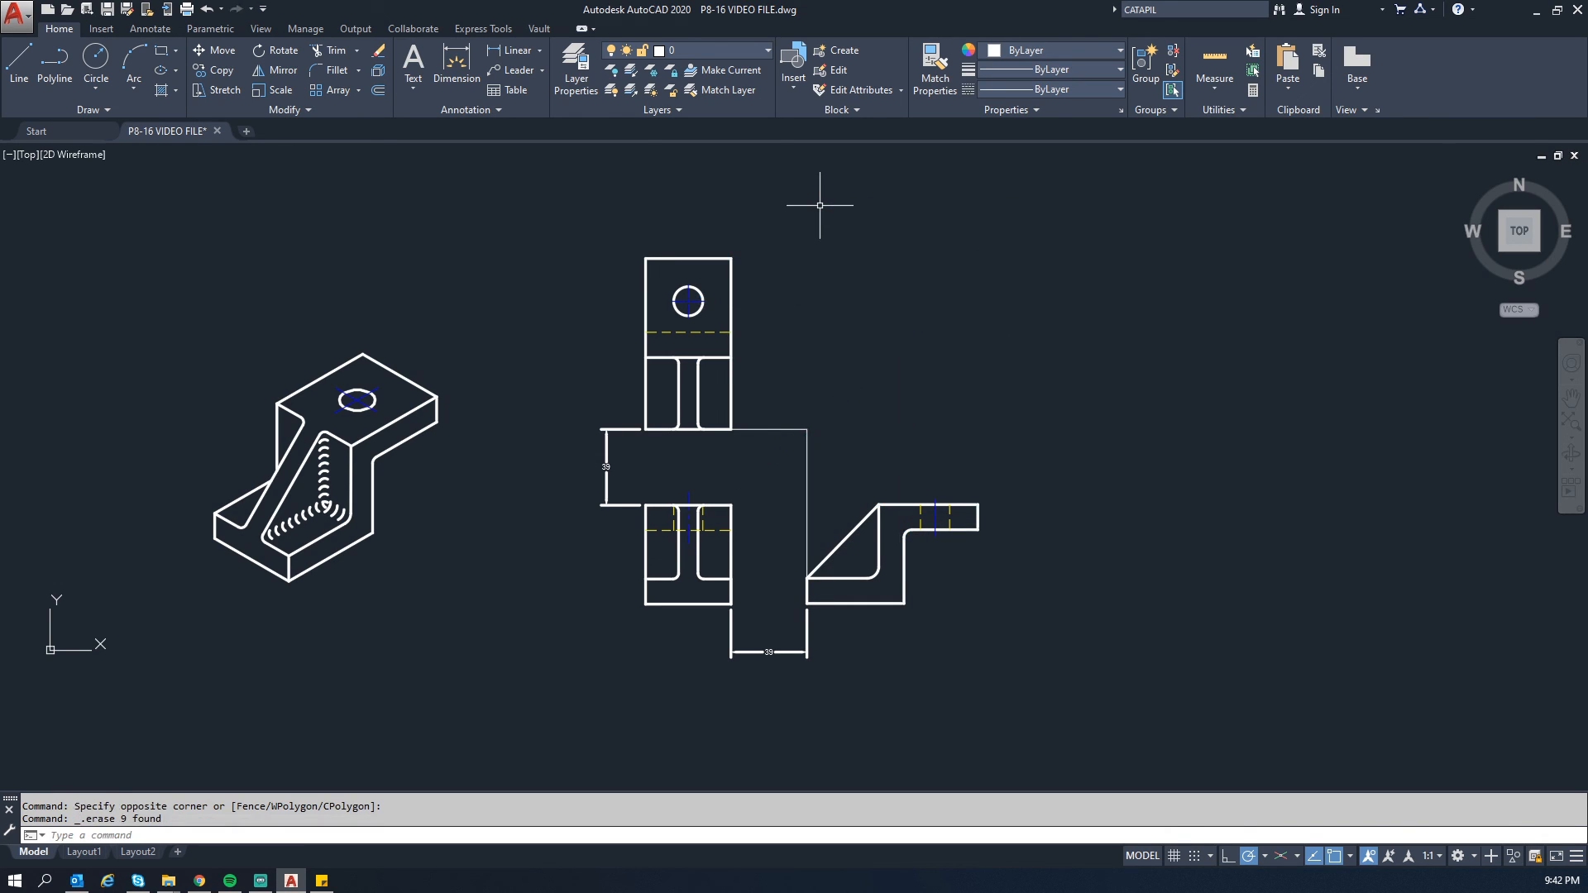
left_click(831, 455)
left_click(794, 404)
key("Delete")
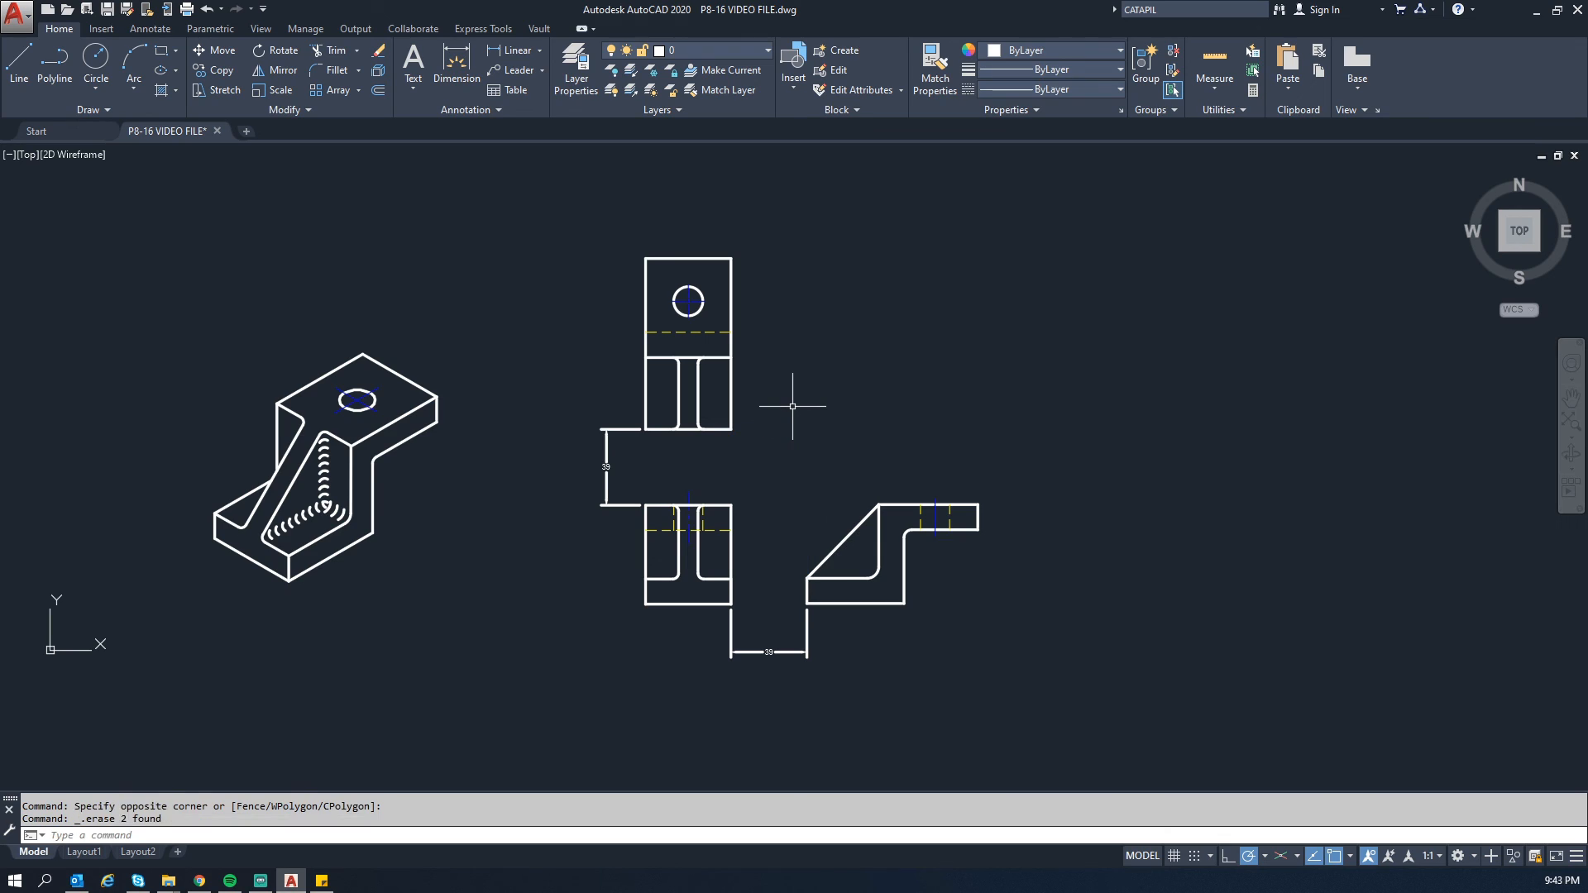
Step: Erase the horizontal and vertical gap dimensions between the views
left_click(807, 672)
left_click(764, 643)
key("Delete")
left_click(659, 494)
left_click(564, 455)
key("Delete")
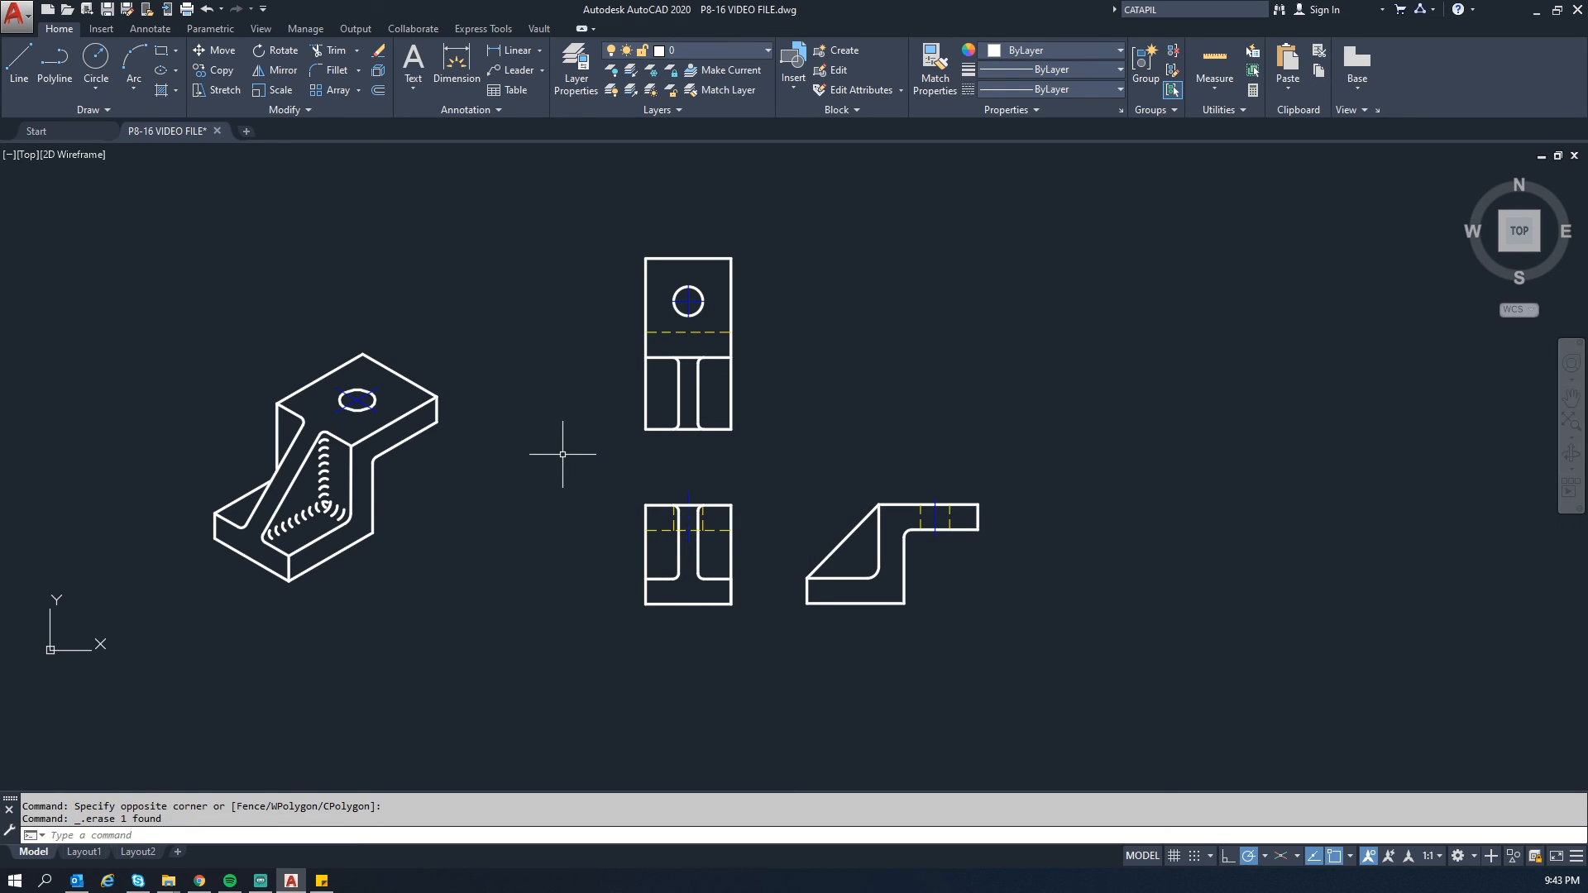